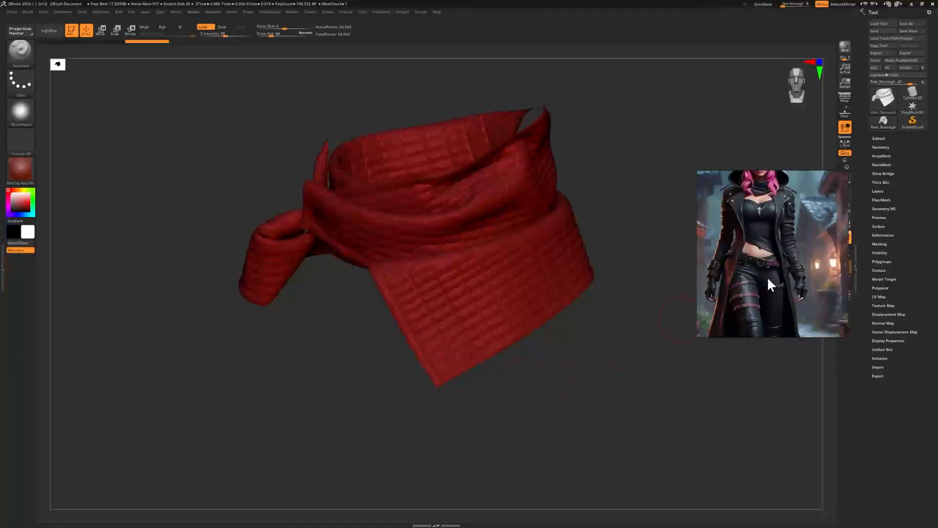
Move the floating character reference image closer to the scarf model
left_click_drag(768, 276, 715, 337)
left_click_drag(587, 373, 592, 362)
key("shift+f")
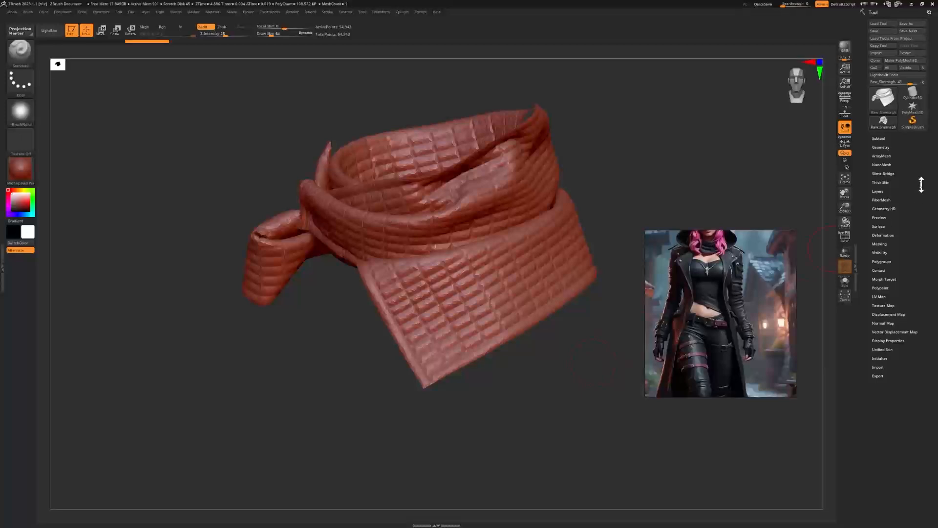
Show the polyframe on the scarf and regroup its polygons with Auto Groups With UV
left_click(885, 147)
key("shift+f")
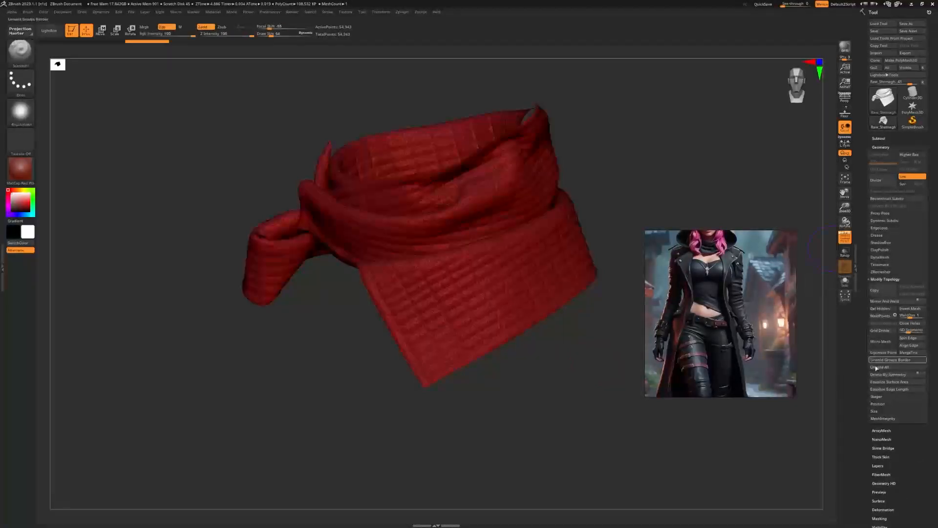
scroll(883, 405, "down", 2)
scroll(884, 404, "down", 5)
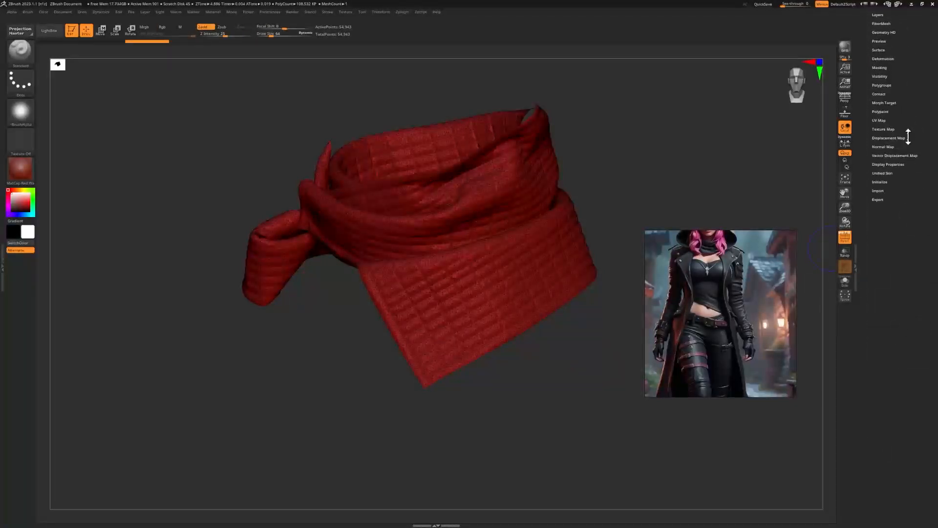
left_click(887, 86)
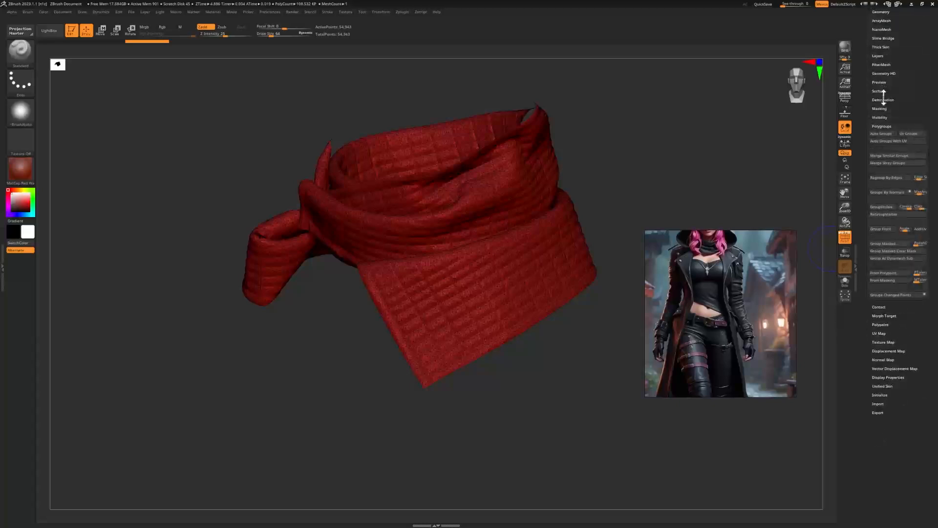
left_click(882, 140)
scroll(883, 142, "up", 2)
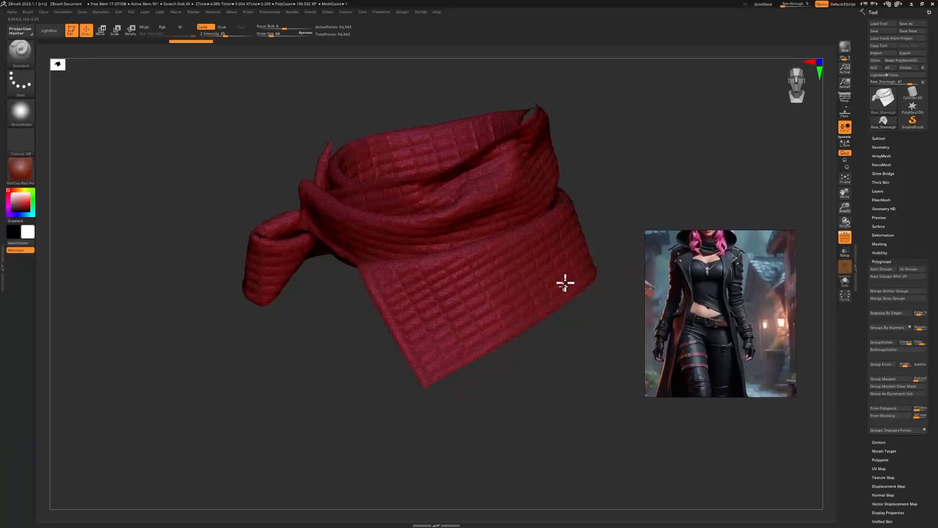
left_click(880, 139)
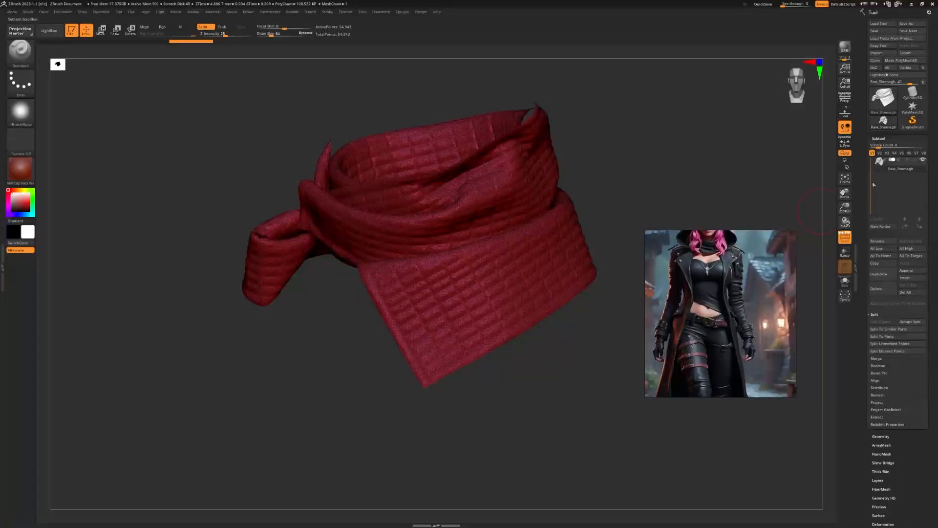
key("shift+f")
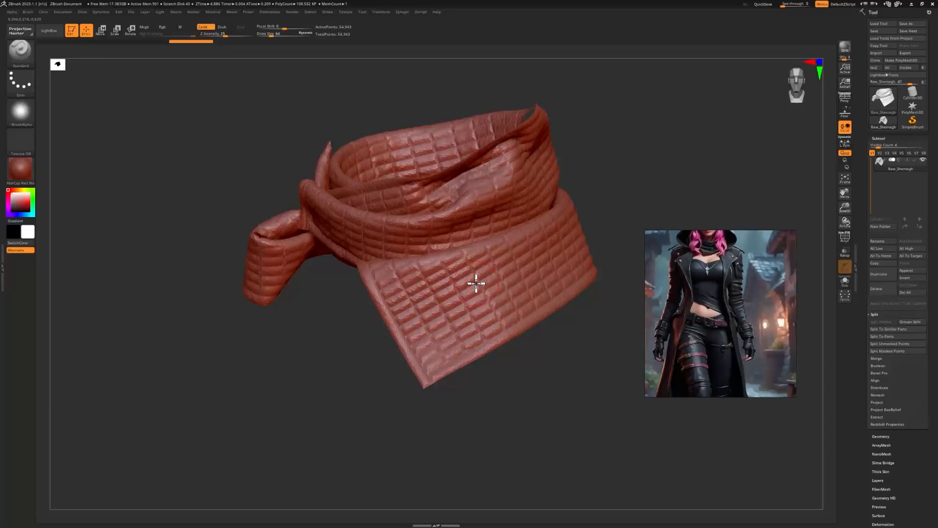
key("shift+f")
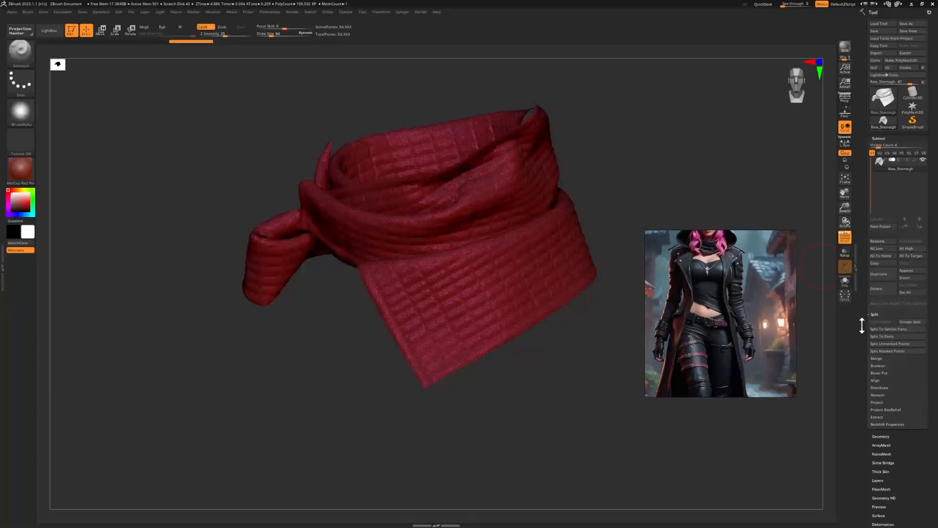
Open the Crease options in the scarf mesh's Geometry settings
left_click(856, 342)
left_click_drag(870, 399, 872, 300)
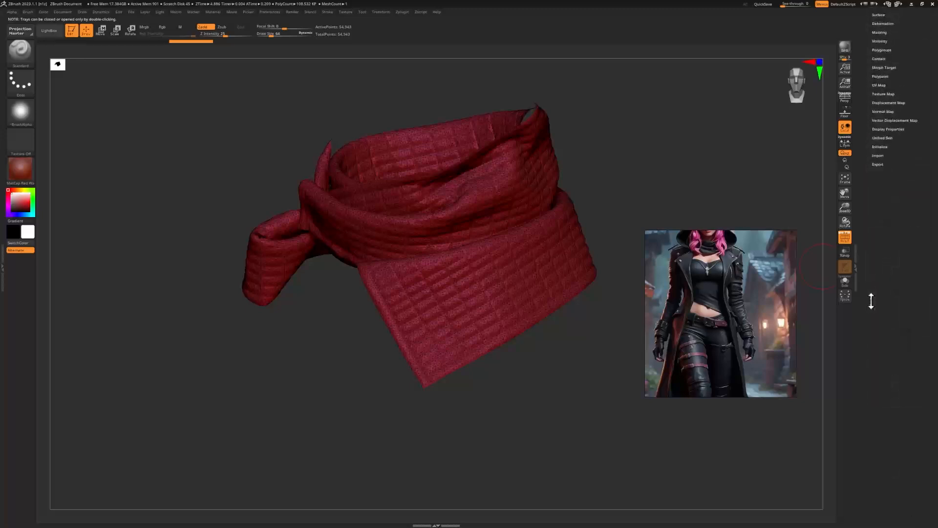
left_click_drag(901, 82, 892, 164)
left_click_drag(893, 122, 891, 164)
left_click(885, 255)
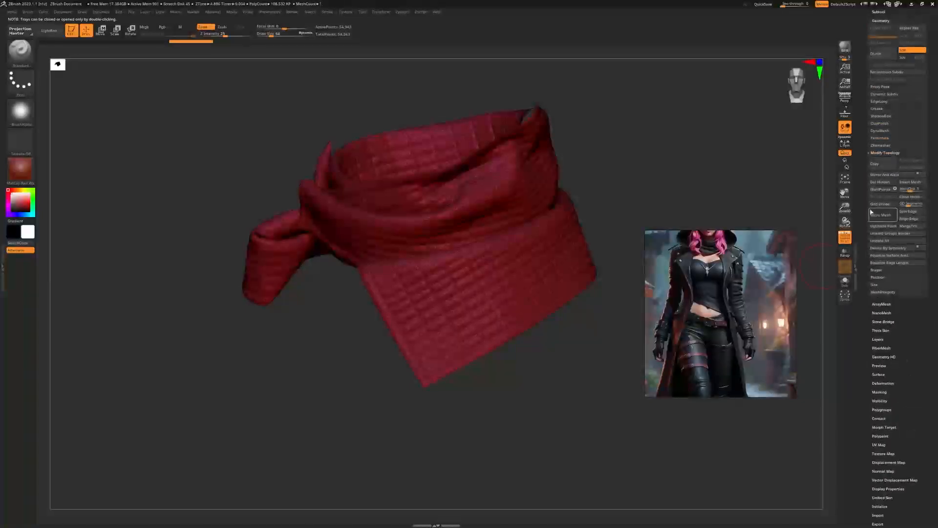
left_click(877, 108)
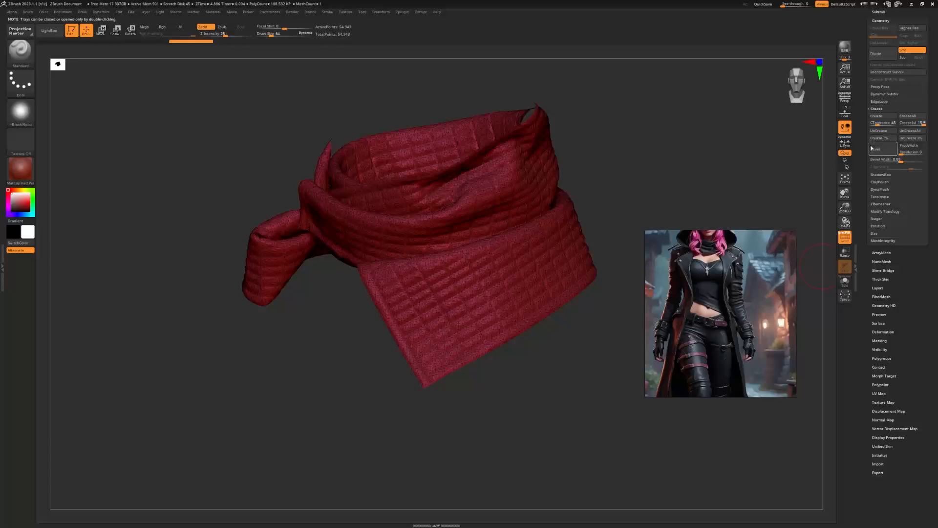
left_click_drag(872, 148, 865, 274)
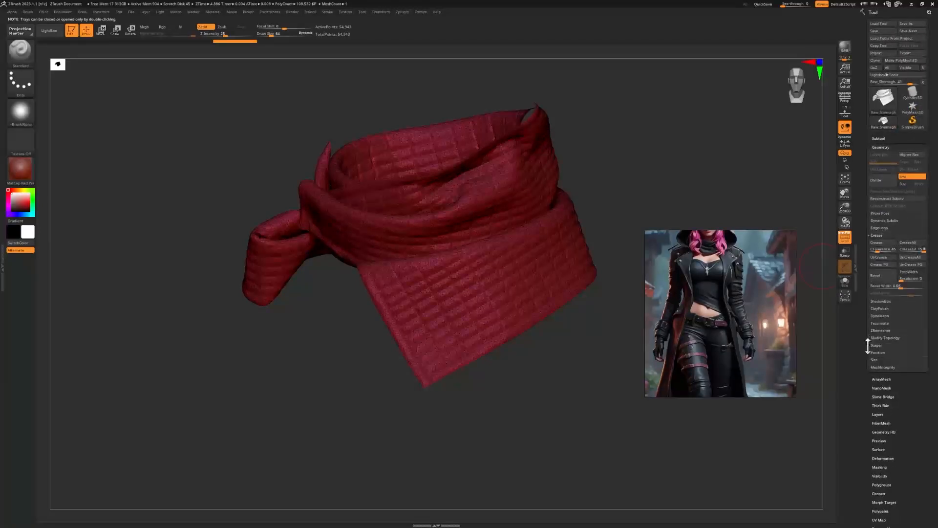
Remesh the scarf with ZRemesher using KeepGroups, a target polygon count of 1 and SmoothGroups 0
left_click(884, 329)
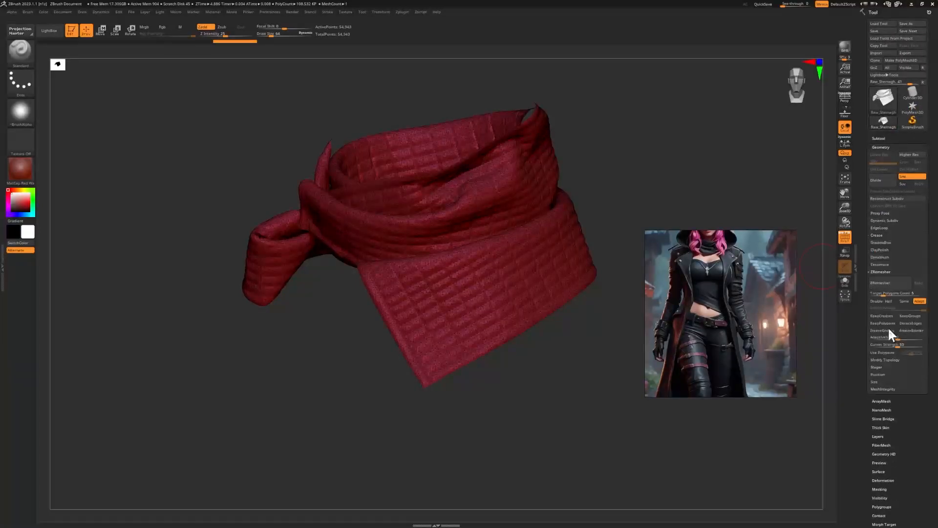
left_click(905, 315)
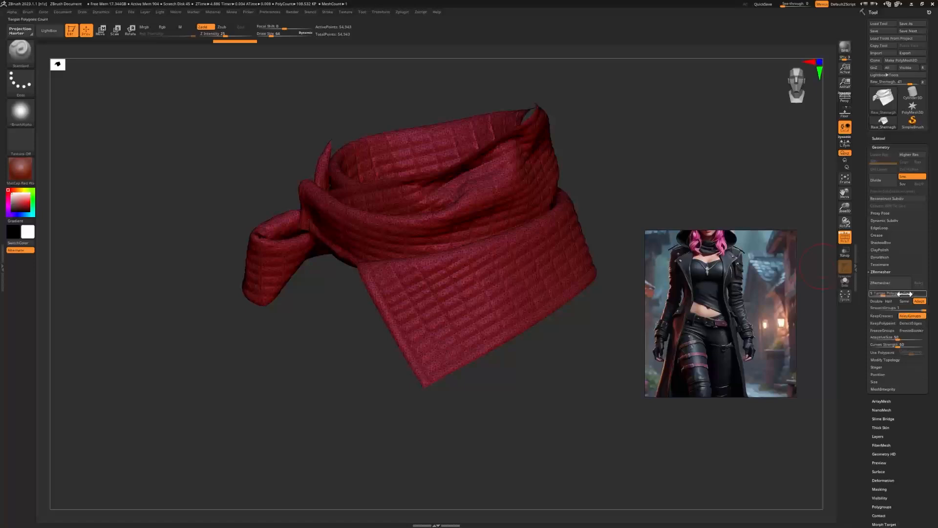
left_click_drag(902, 293, 860, 296)
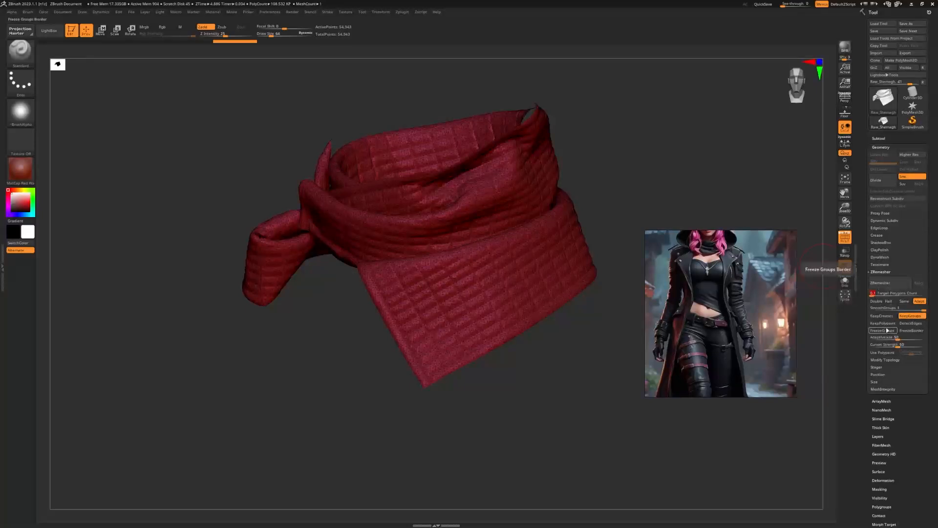
left_click(893, 301)
left_click_drag(898, 308, 859, 308)
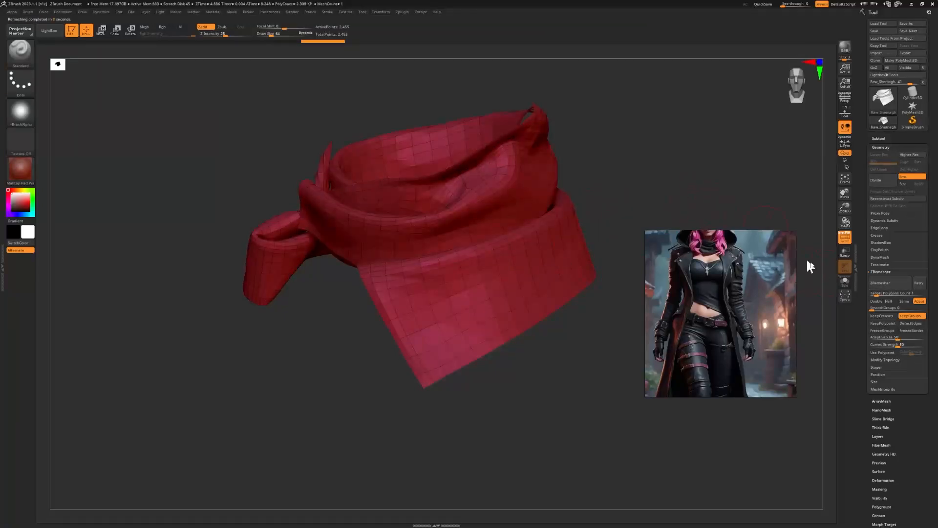
mouse_move(656, 219)
left_mouse_down()
mouse_move(697, 211)
mouse_move(621, 214)
mouse_move(673, 211)
mouse_move(660, 211)
left_mouse_up()
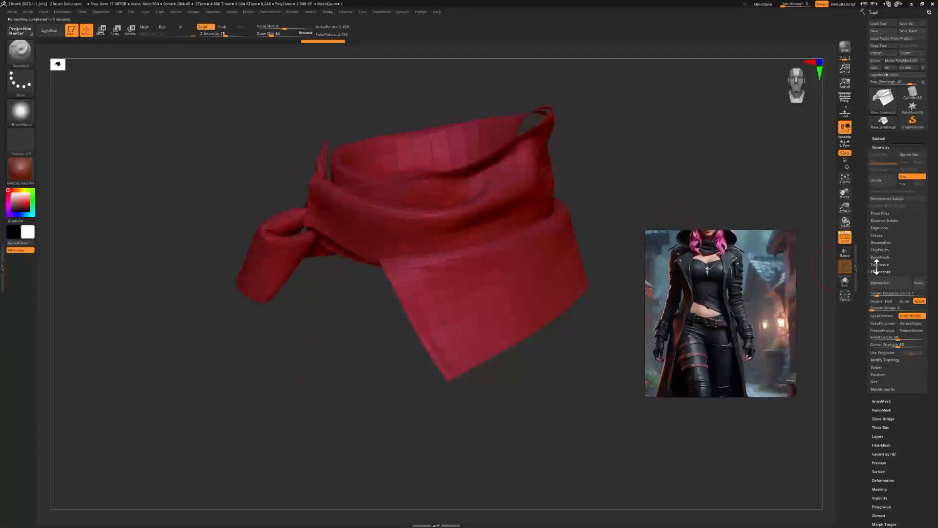
Lower the ZRemesher target polygon count to 0.5 and remesh the scarf again
left_click_drag(890, 293, 889, 293)
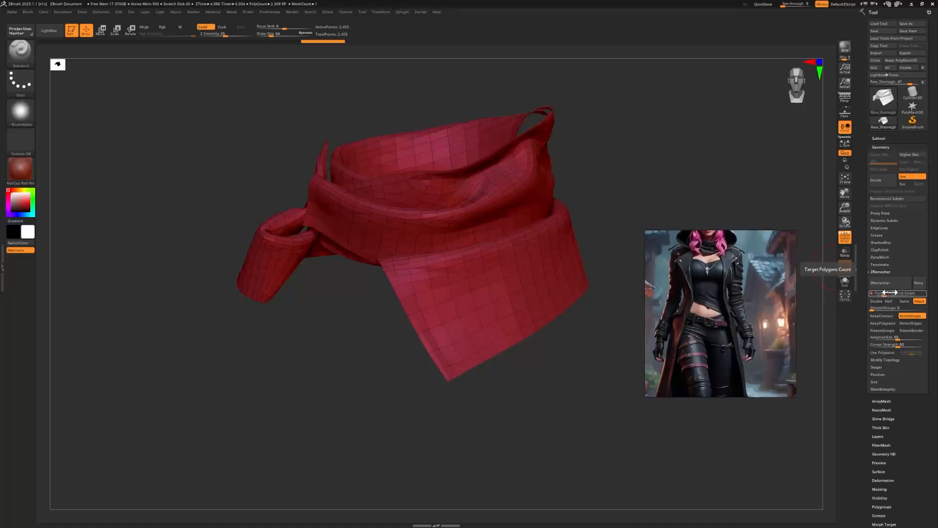
left_click(880, 282)
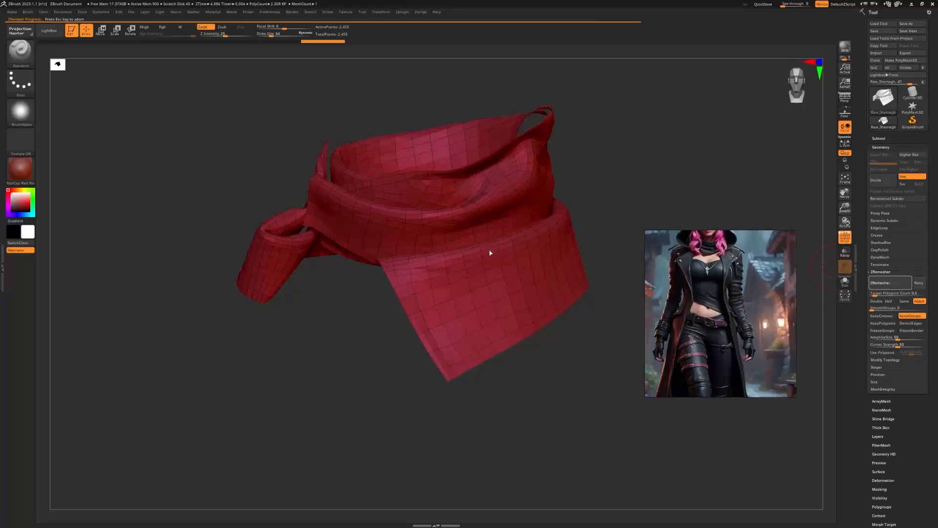
left_click_drag(371, 346, 490, 185)
left_click_drag(588, 160, 520, 205)
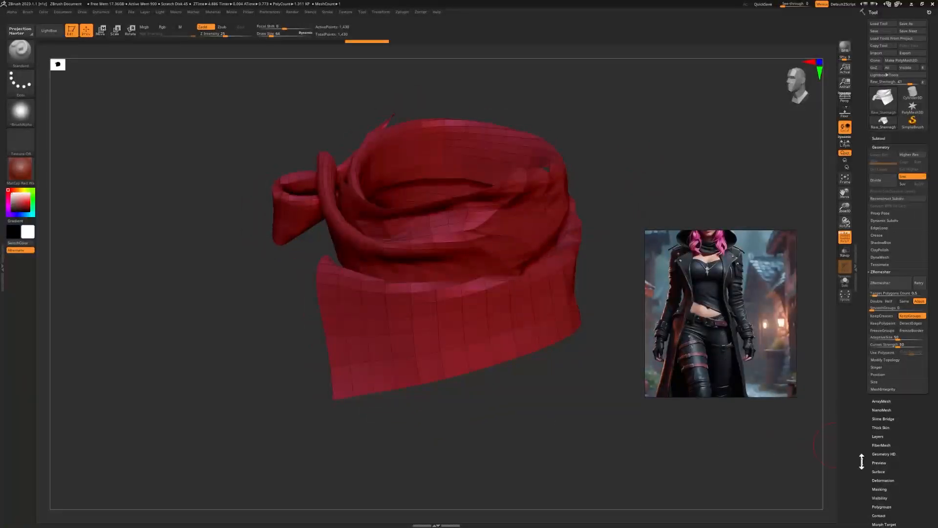
Turn on Double in the scarf's Display Properties so both sides of its faces are rendered
scroll(880, 425, "down", 5)
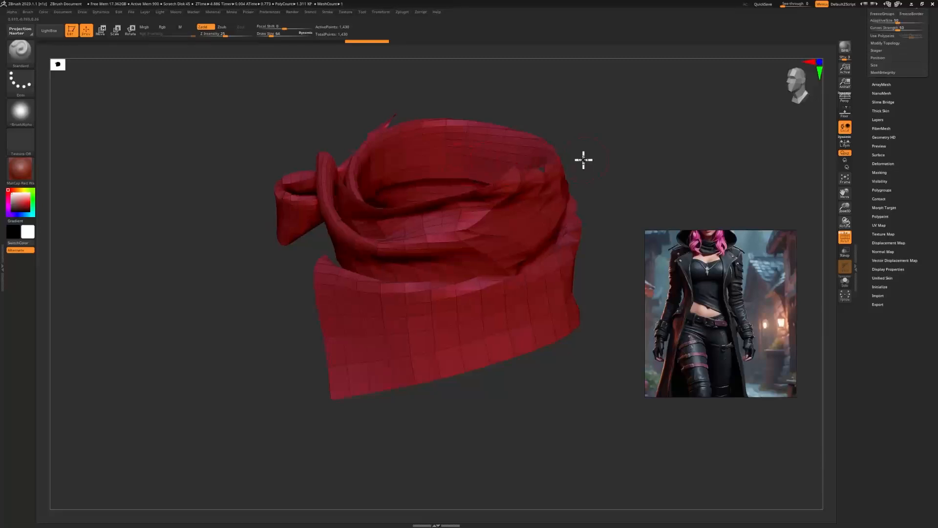
left_click_drag(582, 159, 558, 161)
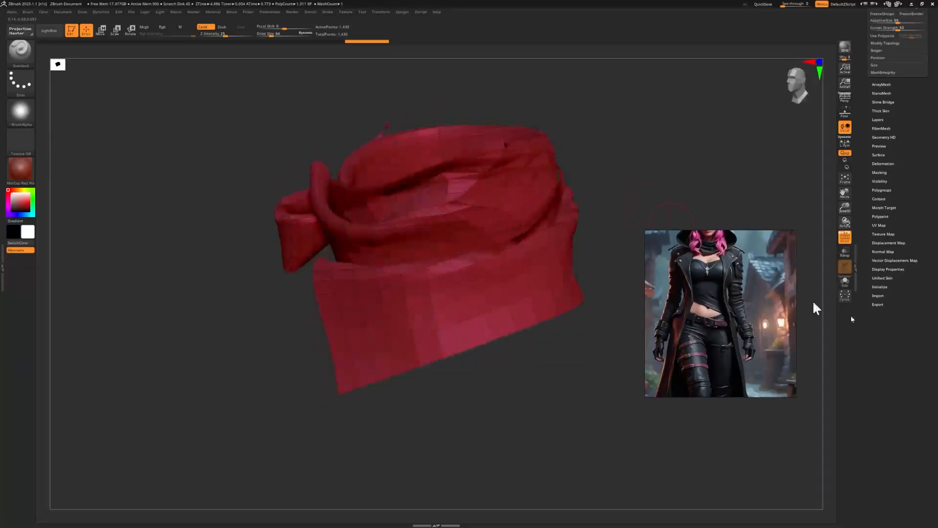
left_click(908, 270)
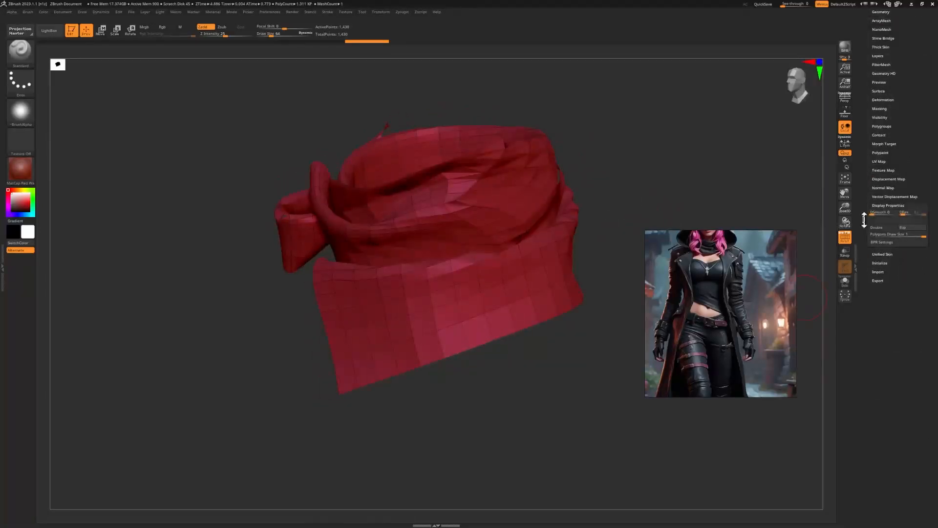
left_click_drag(911, 168, 894, 221)
left_click_drag(658, 202, 716, 181)
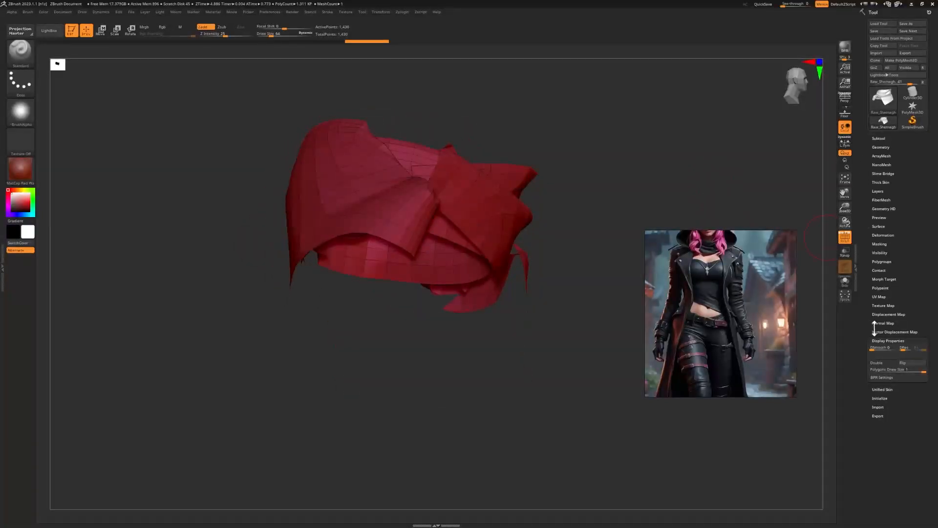
left_click(877, 364)
left_click_drag(630, 323, 500, 323)
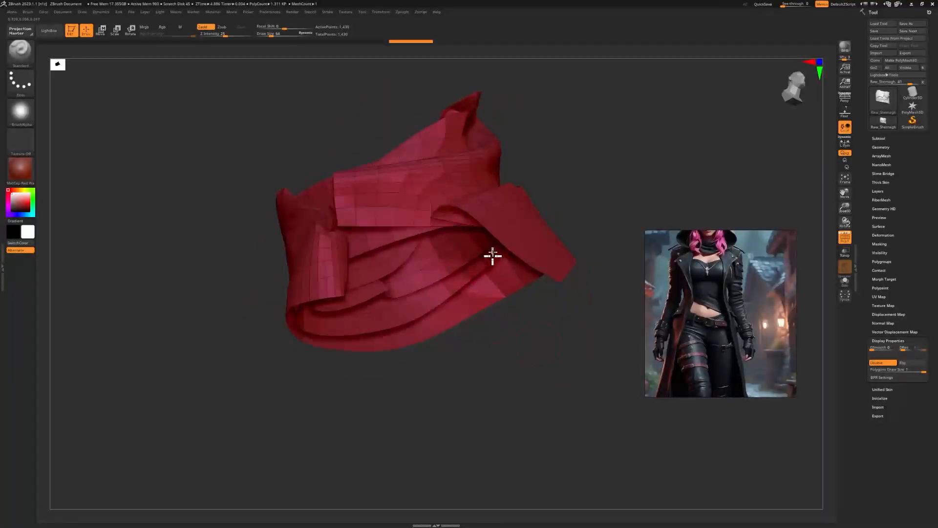
mouse_move(512, 357)
left_mouse_down()
mouse_move(541, 342)
mouse_move(423, 323)
mouse_move(532, 371)
mouse_move(590, 360)
mouse_move(557, 367)
mouse_move(557, 383)
mouse_move(578, 345)
left_mouse_up()
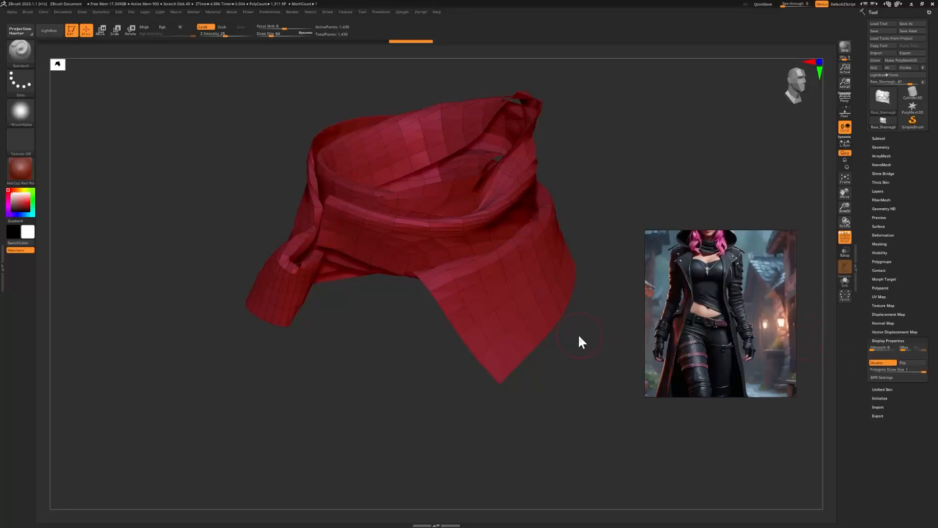
left_click_drag(578, 334, 580, 335)
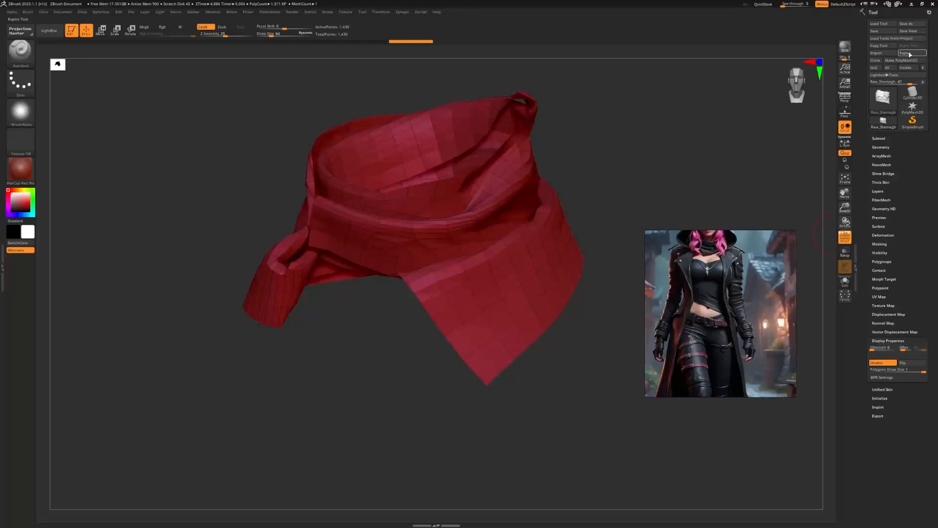
Unwrap the low-poly scarf with UV Master using the Polygroups option
left_click(404, 13)
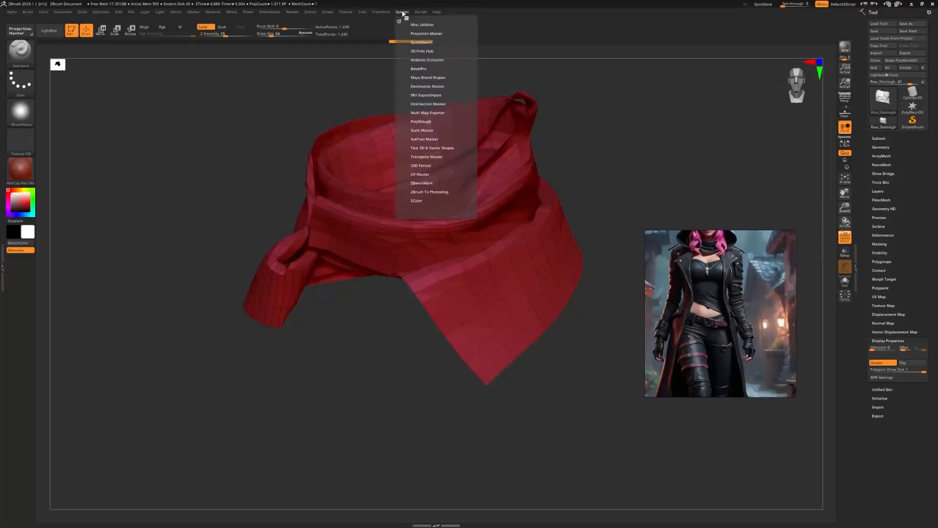
left_click(415, 175)
left_click(448, 203)
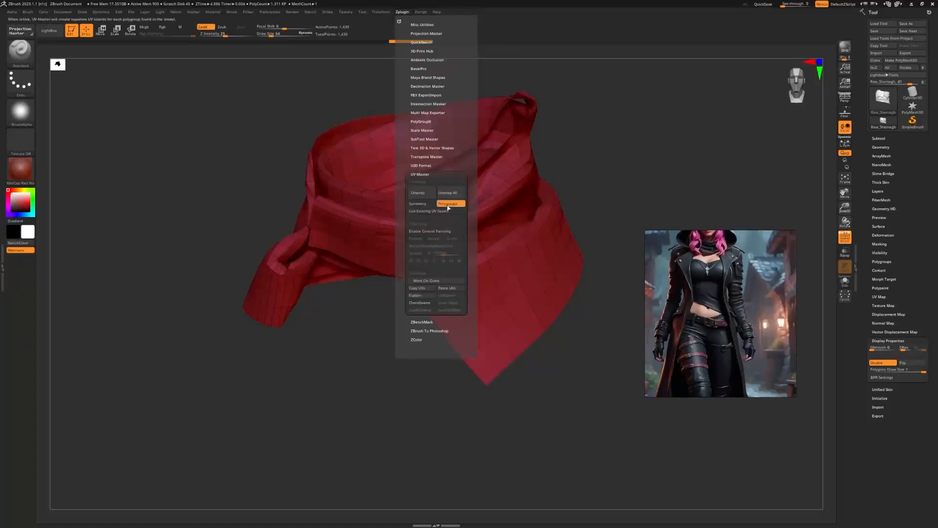
left_click(426, 194)
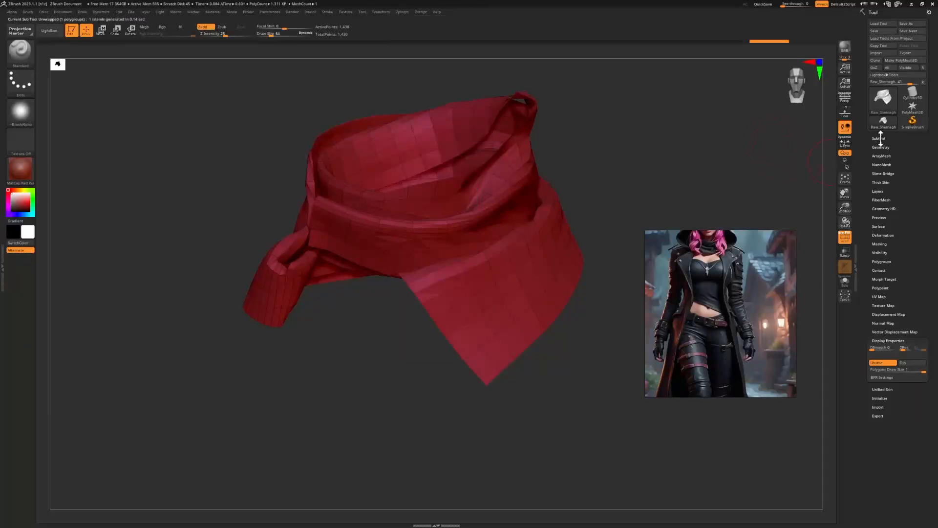
Export the unwrapped scarf as an OBJ file named Low_Shemagh in the tutorial folder
left_click(904, 54)
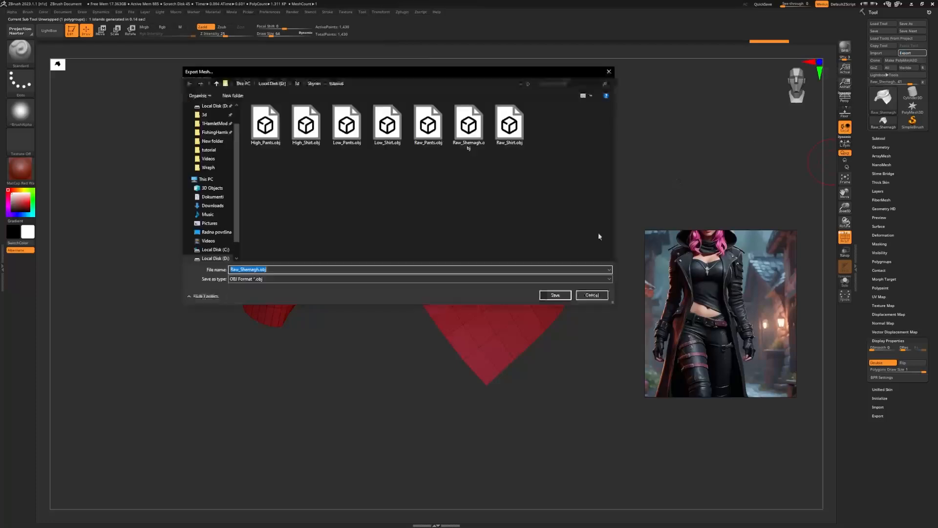
type("Low")
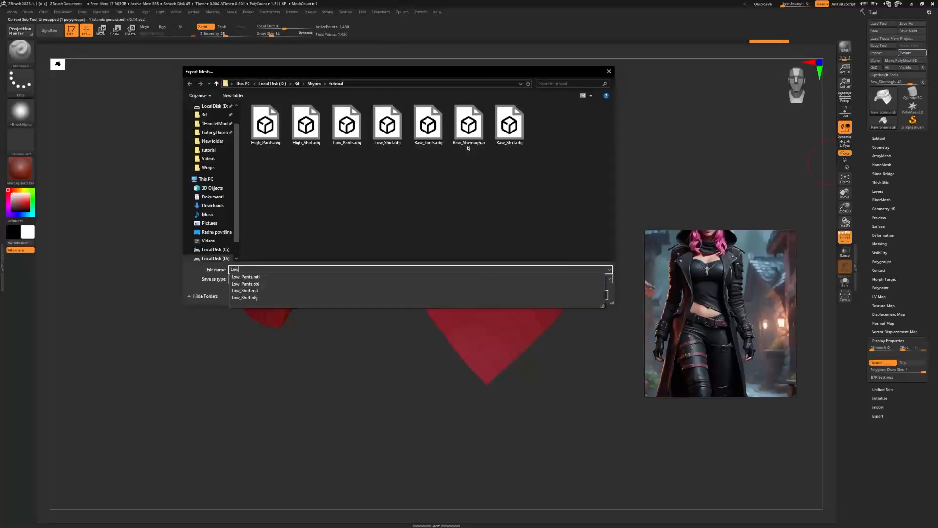
type("_Shema")
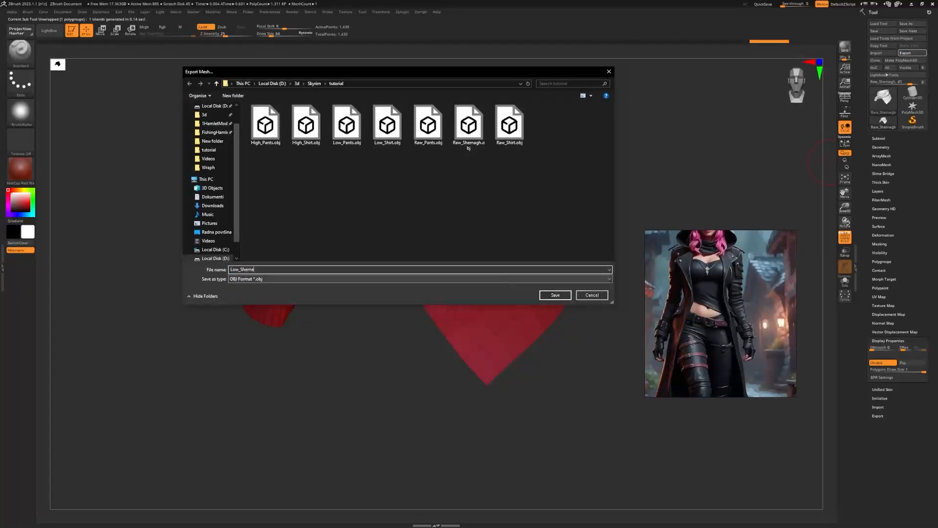
type("gh")
left_click(550, 295)
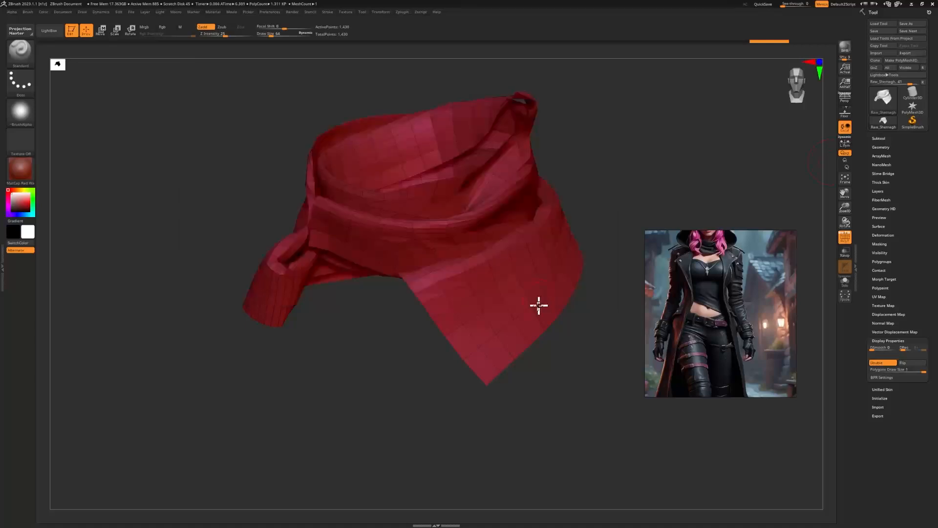
left_click_drag(638, 172, 536, 212)
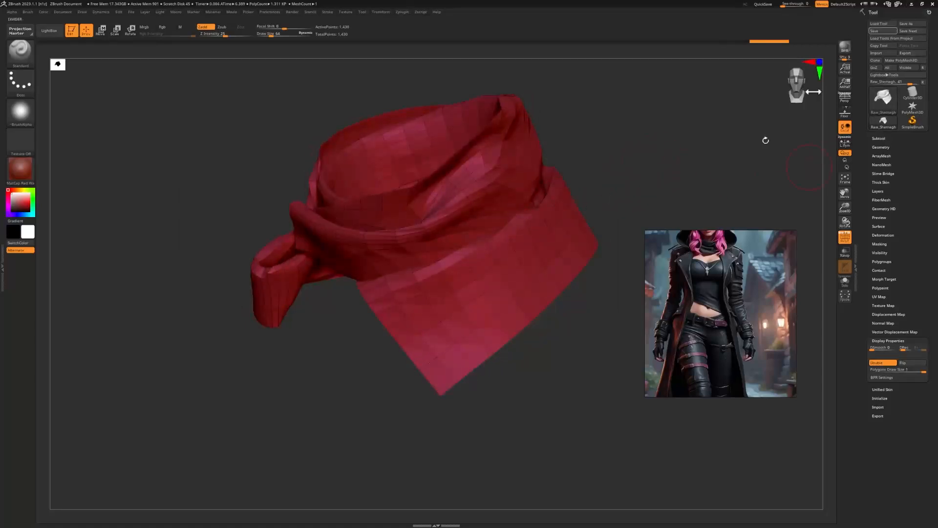
Set ZBrush aside and start Blender
left_click(911, 4)
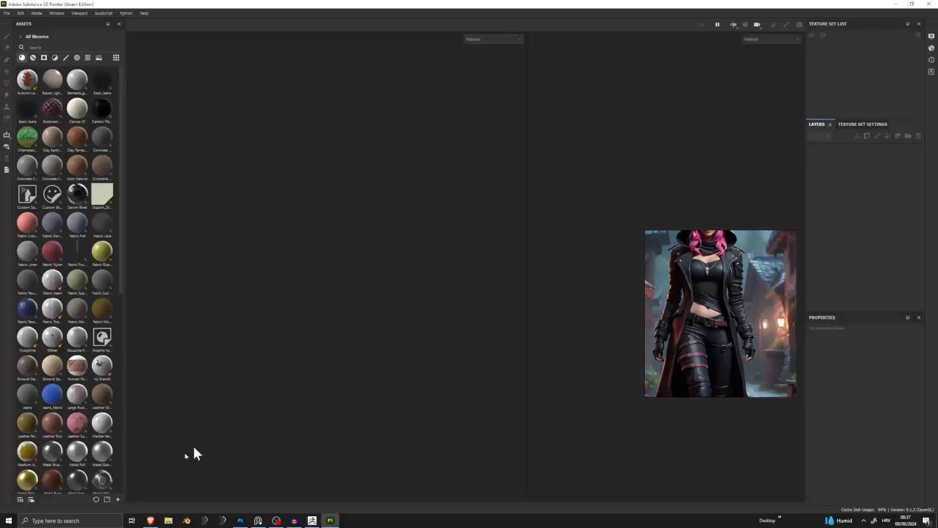
left_click(69, 521)
type("b")
left_click(92, 326)
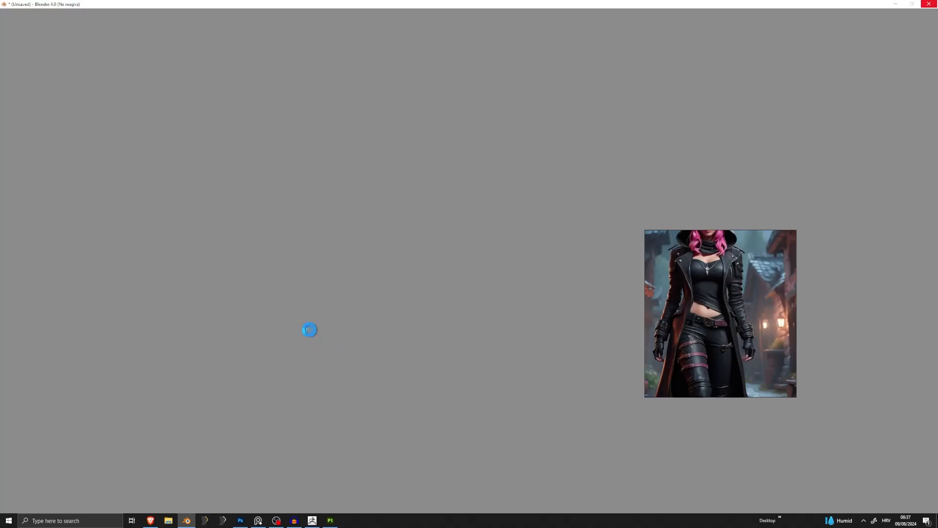
left_click(863, 522)
left_click(864, 522)
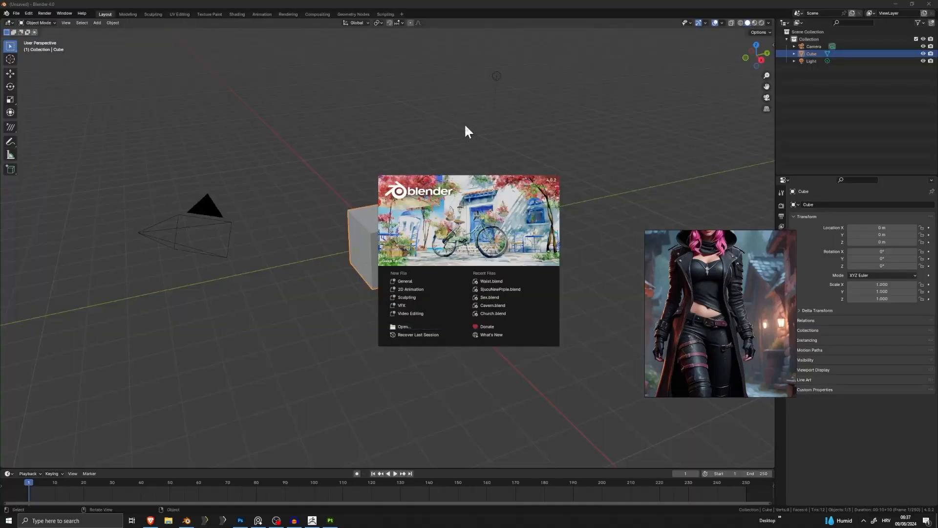
Dismiss the splash screen and delete all default objects from the new scene
left_click(440, 145)
key("a")
key("x")
left_click(437, 148)
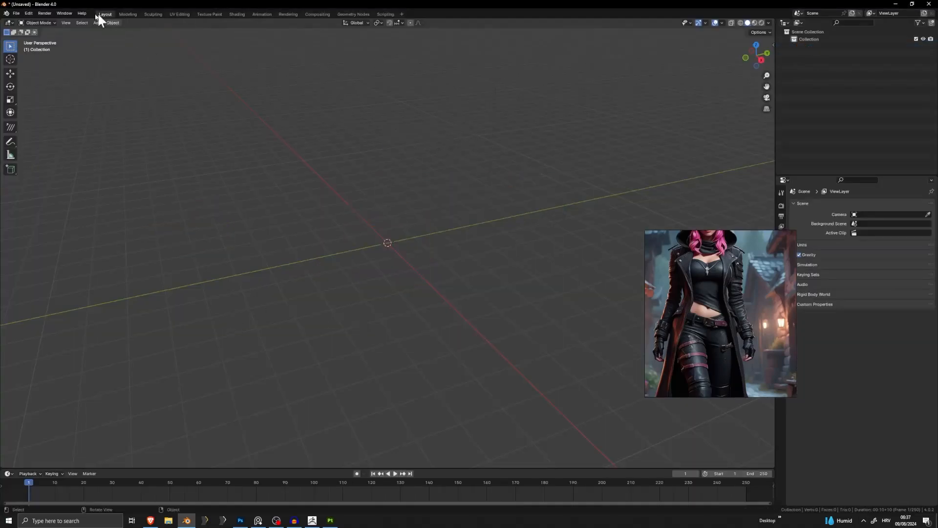
Import Low_Shemagh.obj from the tutorial folder as a Wavefront OBJ
left_click(16, 13)
mouse_move(33, 116)
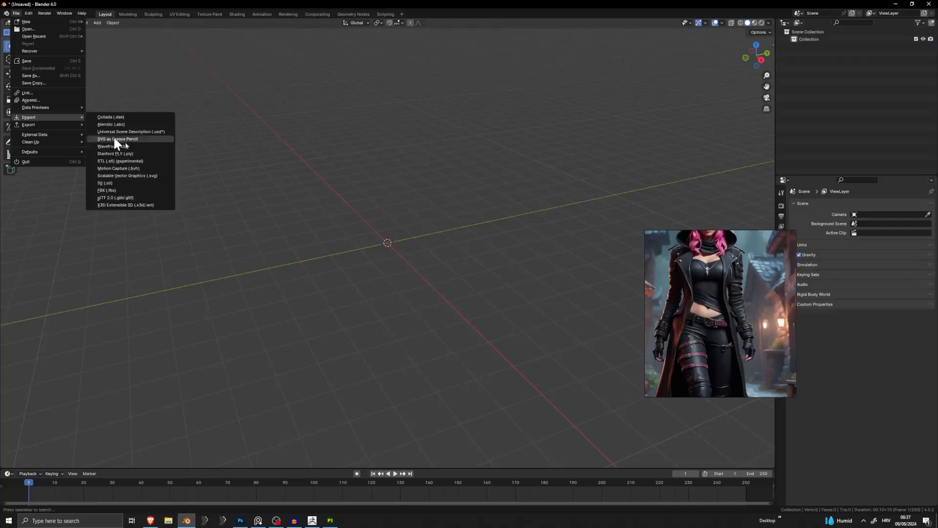
left_click(137, 146)
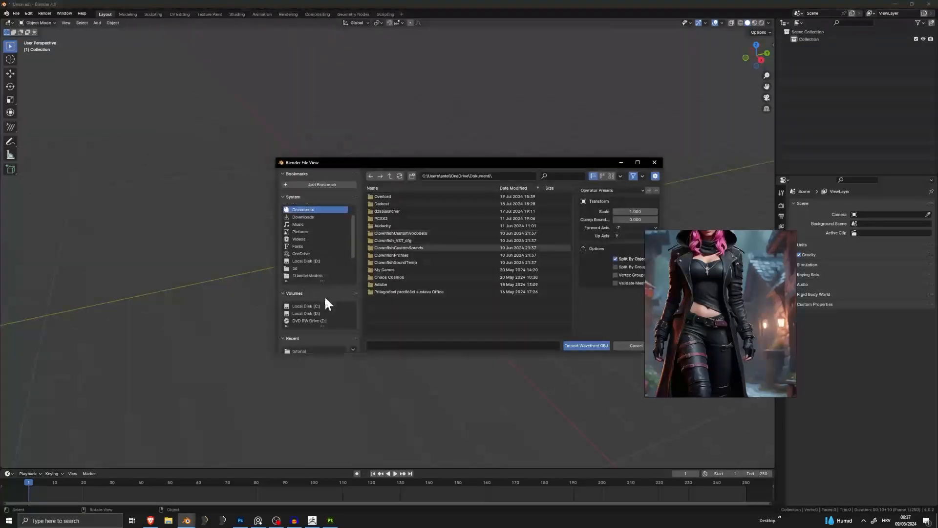
scroll(325, 296, "down", 4)
left_click(310, 292)
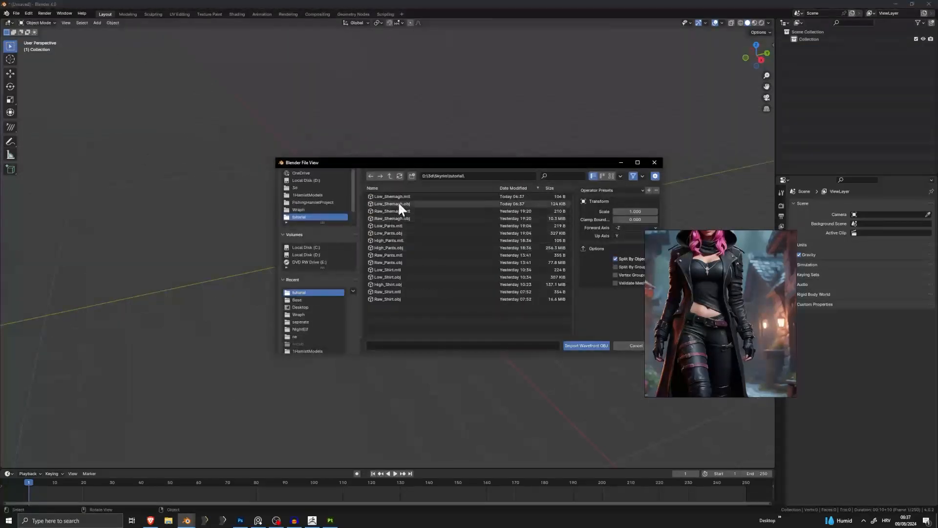
double_click(399, 204)
Frame the imported scarf in the viewport and shade it smooth
middle_click_drag(385, 230, 453, 232, "shift")
key("KP_Decimal")
right_click(452, 233)
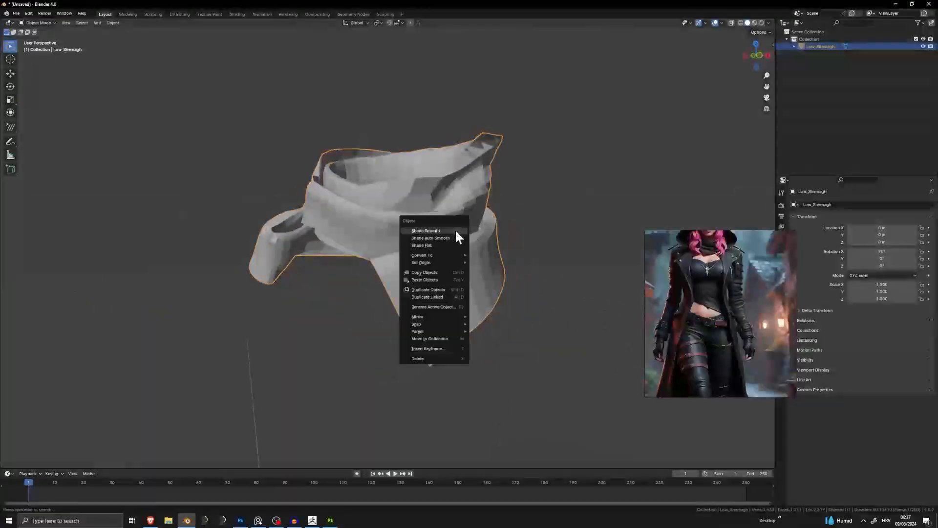
left_click(451, 231)
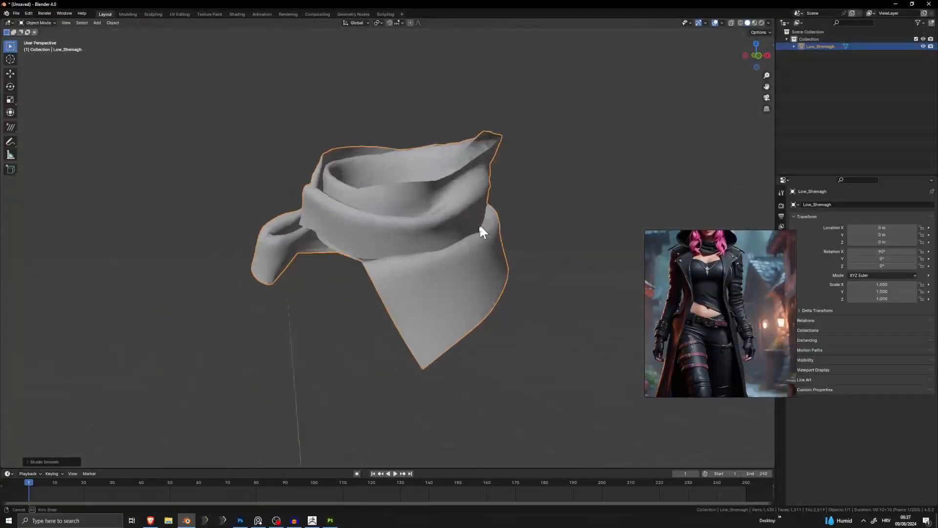
Select the whole scarf in Edit Mode and replace the Outliner with a UV Editor showing its UV layout
key("Tab")
key("a")
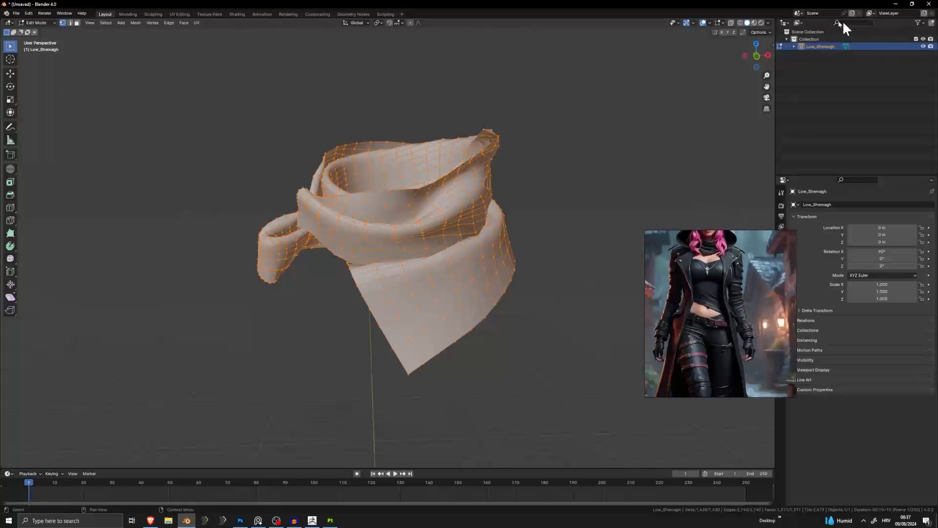
left_click(789, 22)
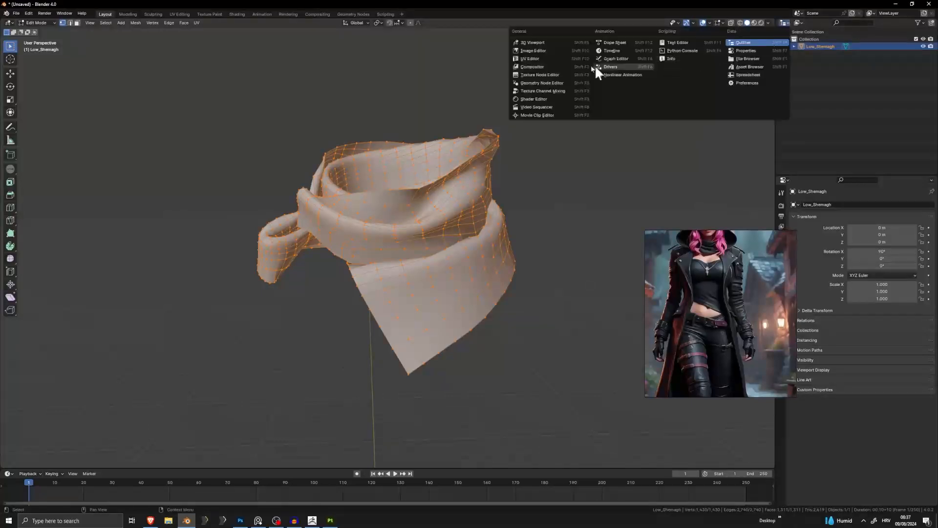
left_click(538, 56)
scroll(841, 117, "up", 3)
key("a")
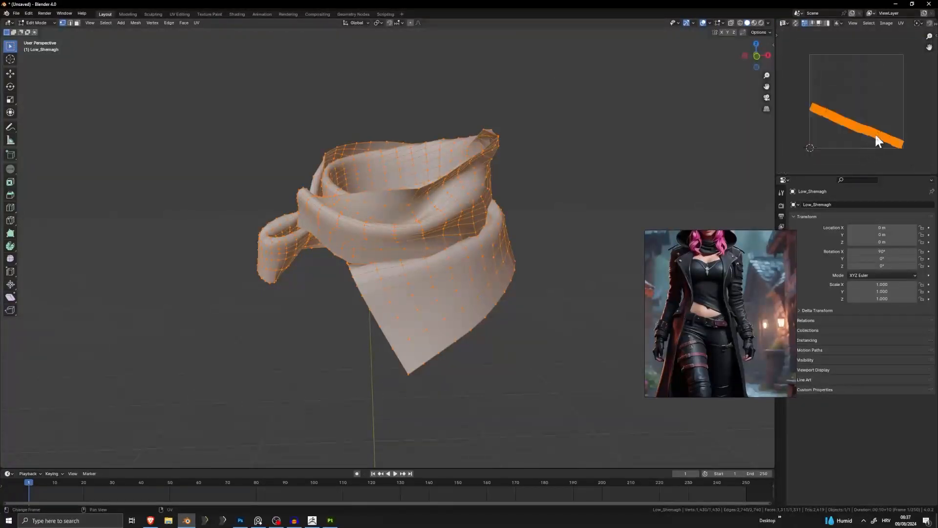
scroll(874, 133, "up", 1)
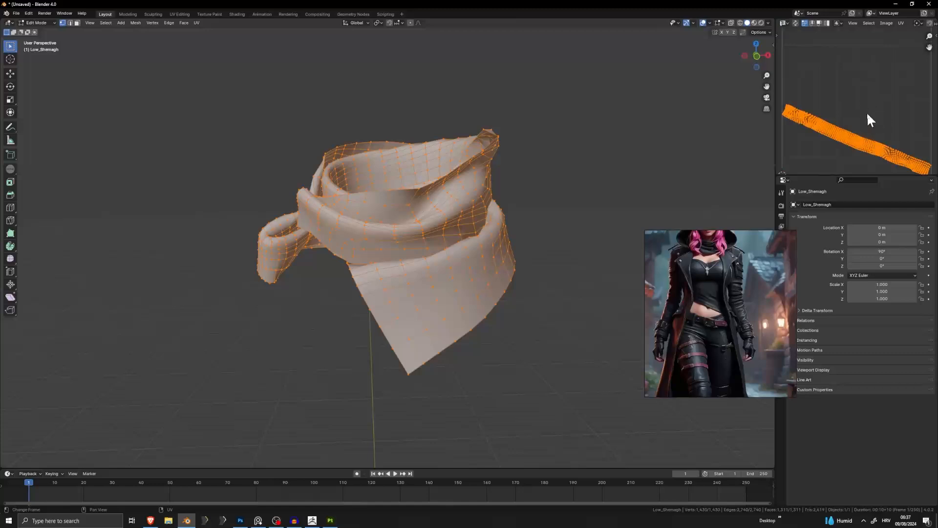
Create seams from the scarf's existing UV islands and unwrap the whole mesh again
left_click(901, 23)
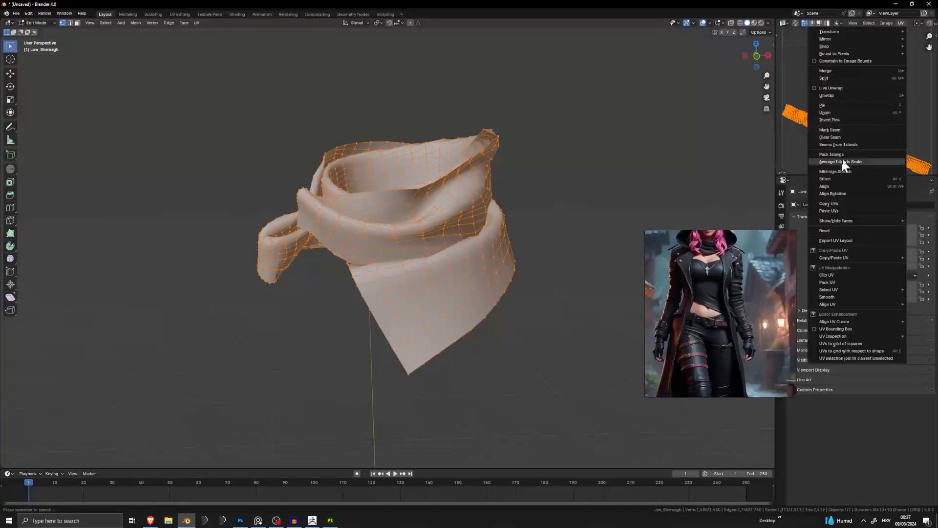
left_click(846, 144)
scroll(562, 179, "down", 1)
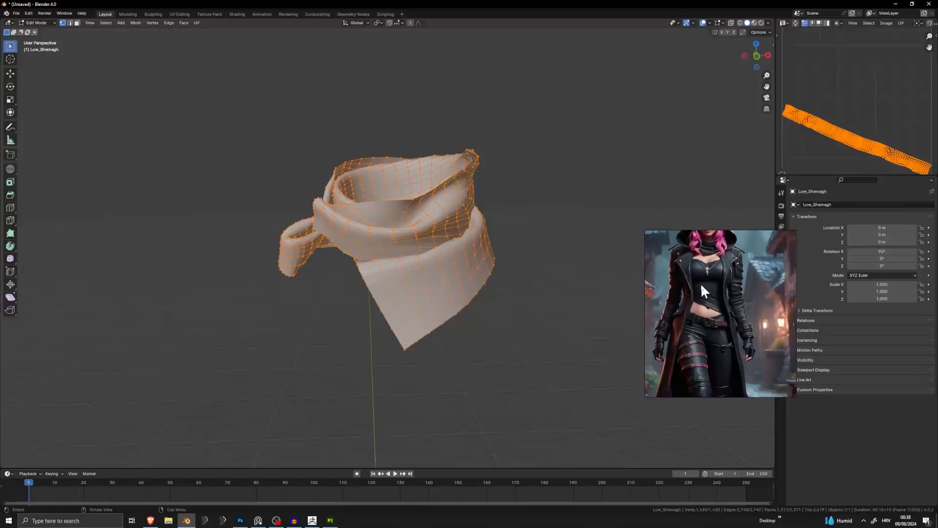
key("u")
left_click(525, 194)
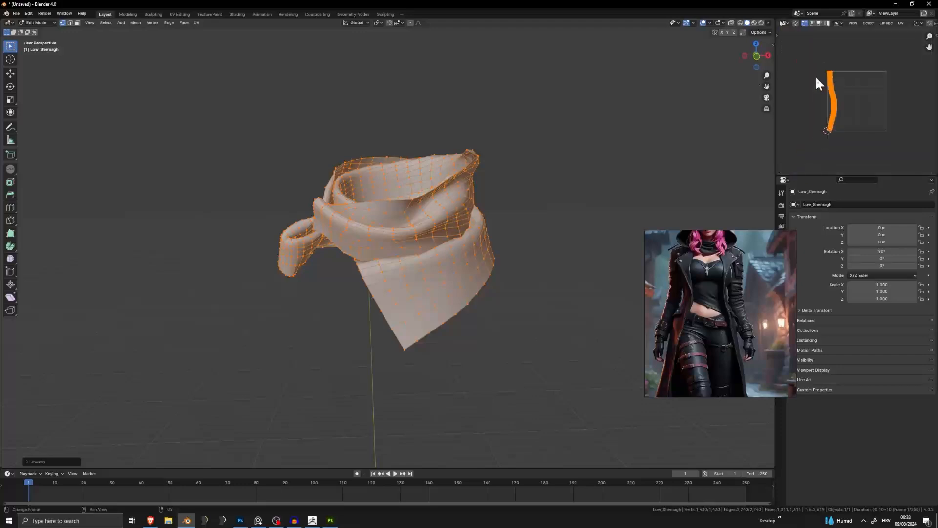
Inspect the newly unwrapped UV strip and compare it with the scarf mesh from several sides
scroll(817, 79, "up", 3)
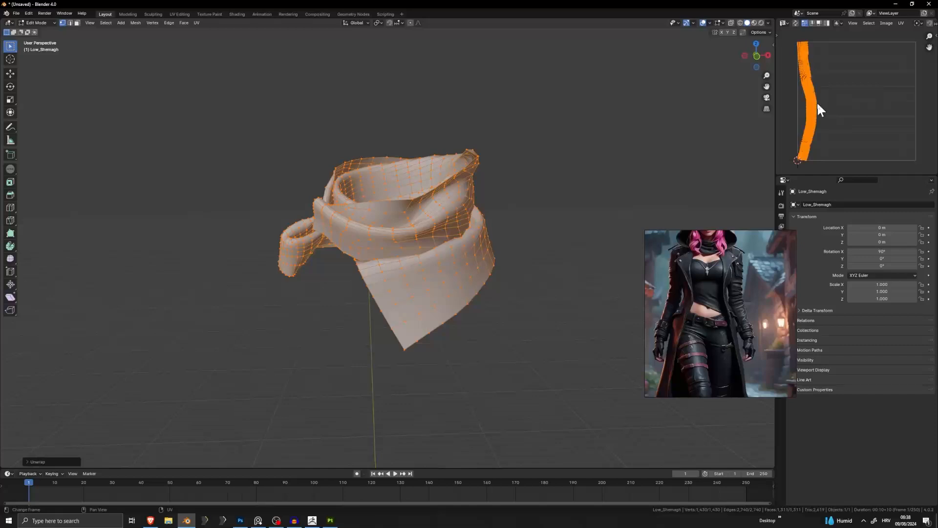
left_click(547, 147)
middle_click_drag(526, 145, 686, 154)
key("a")
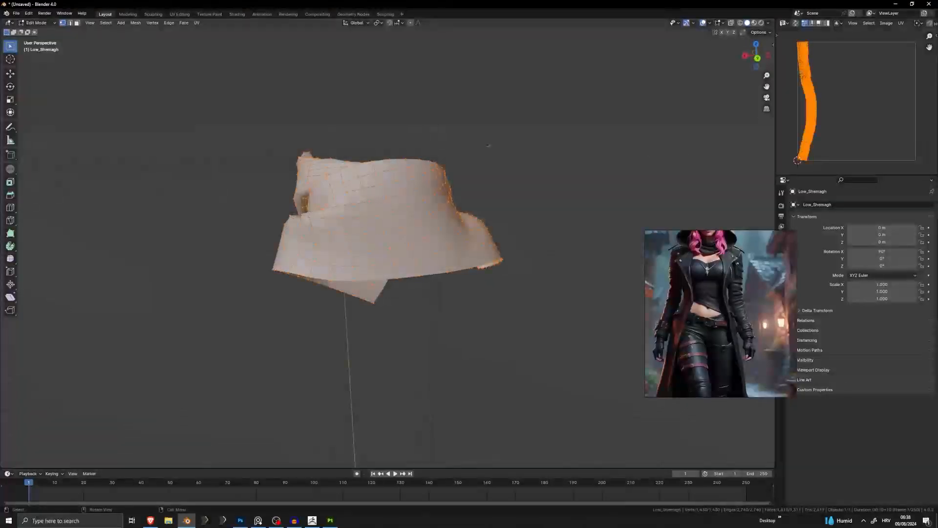
scroll(904, 92, "down", 3)
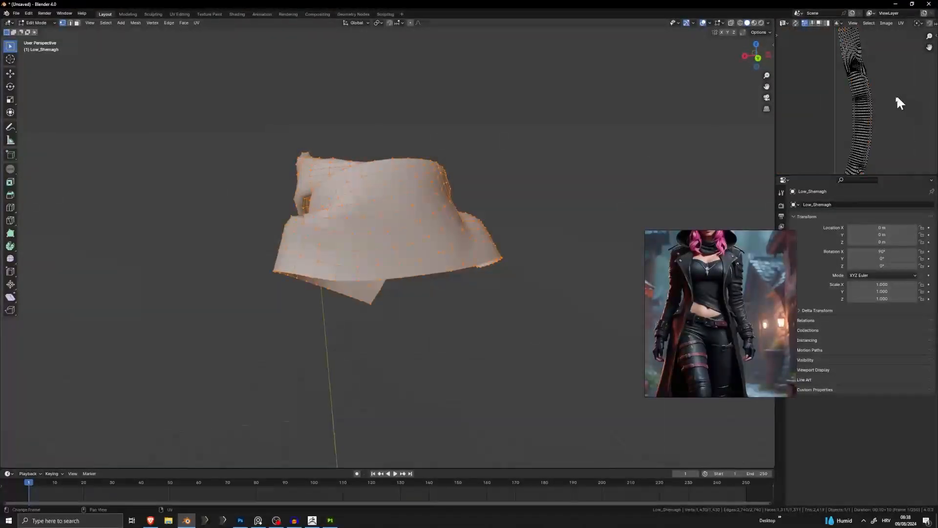
middle_click_drag(397, 175, 488, 171)
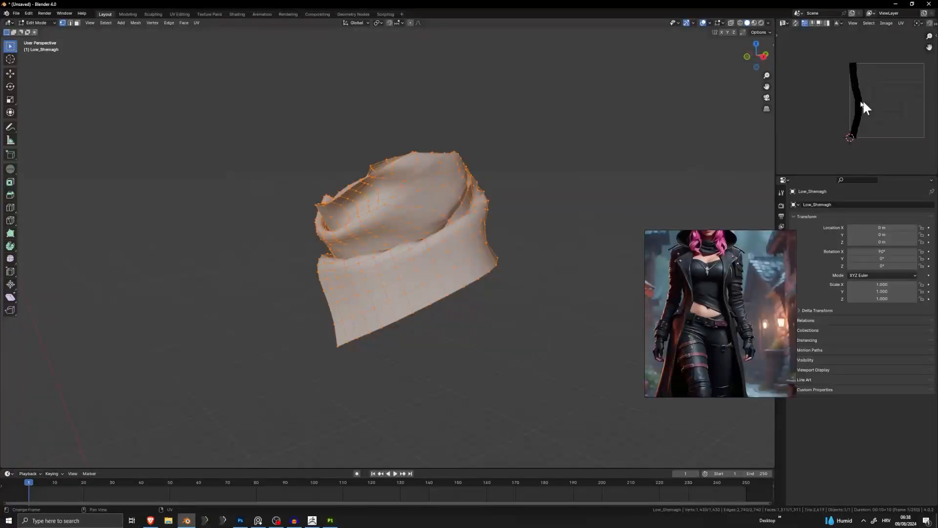
scroll(857, 93, "up", 2)
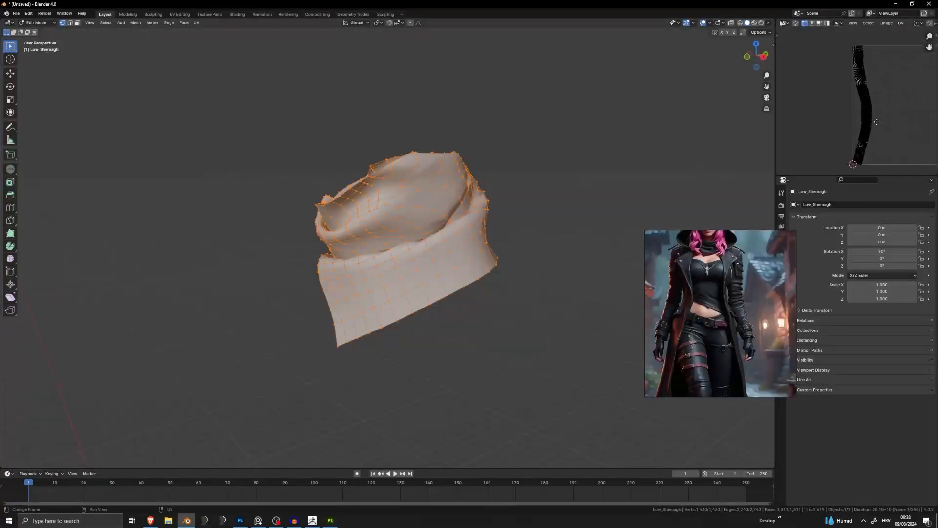
Enlarge the UV Editor, select an edge loop across the UV strip, and switch to UV edge selection
left_click_drag(774, 174, 686, 293)
scroll(784, 199, "up", 4)
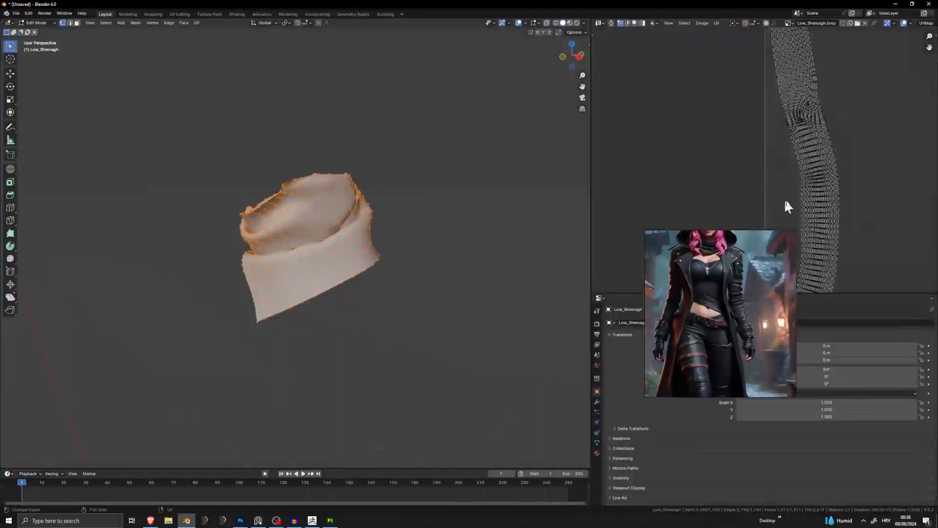
middle_click_drag(874, 171, 784, 139)
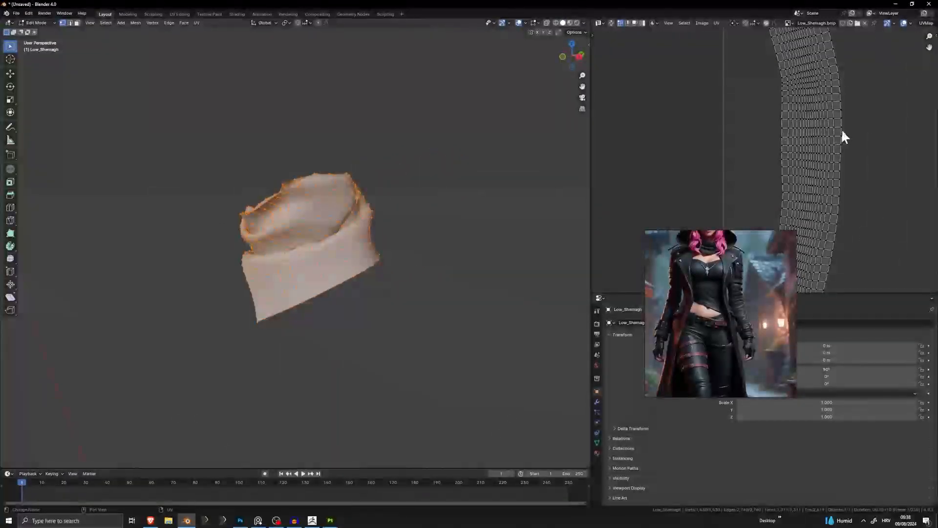
left_click(820, 128, "alt")
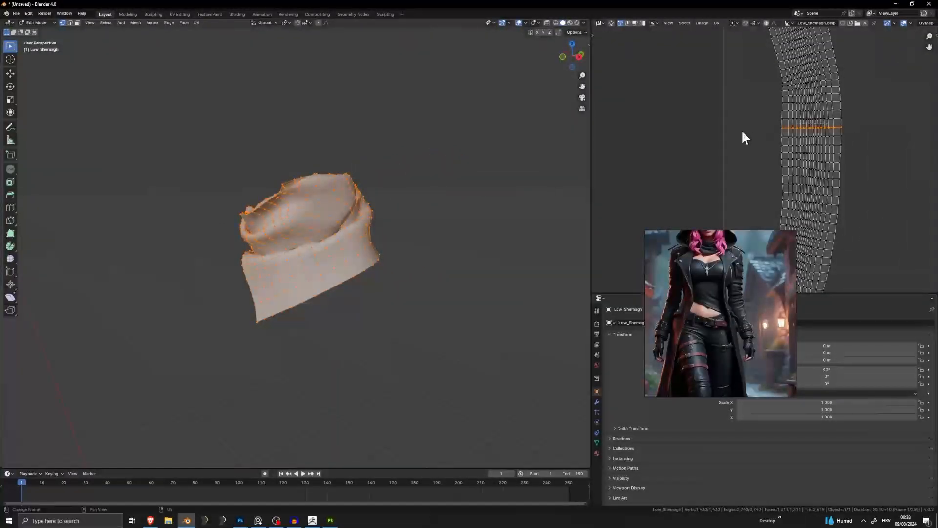
left_click(628, 23)
right_click(821, 128)
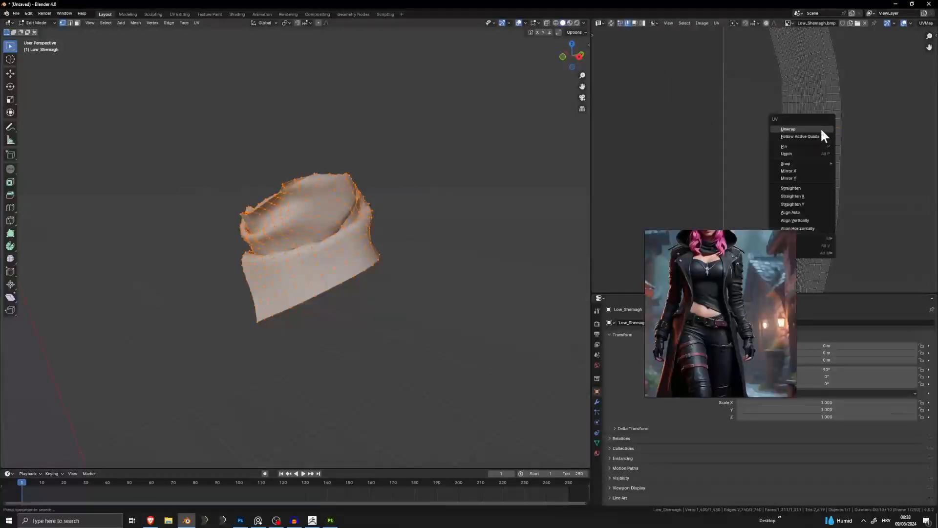
Move the reference image away from the UV Editor, dismiss the UV options, and reselect the entire scarf
middle_click_drag(741, 300, 718, 302)
right_click_drag(726, 298, 543, 273)
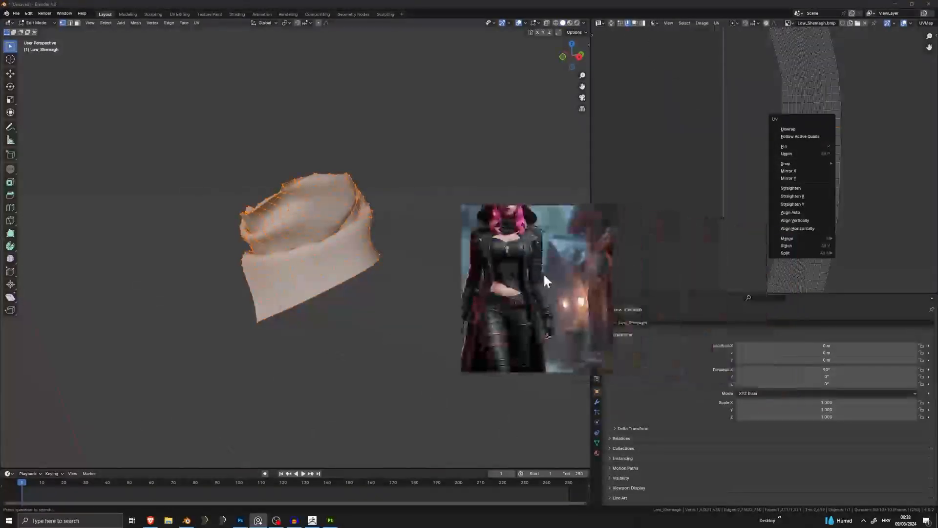
left_click(920, 196)
key("alt+a")
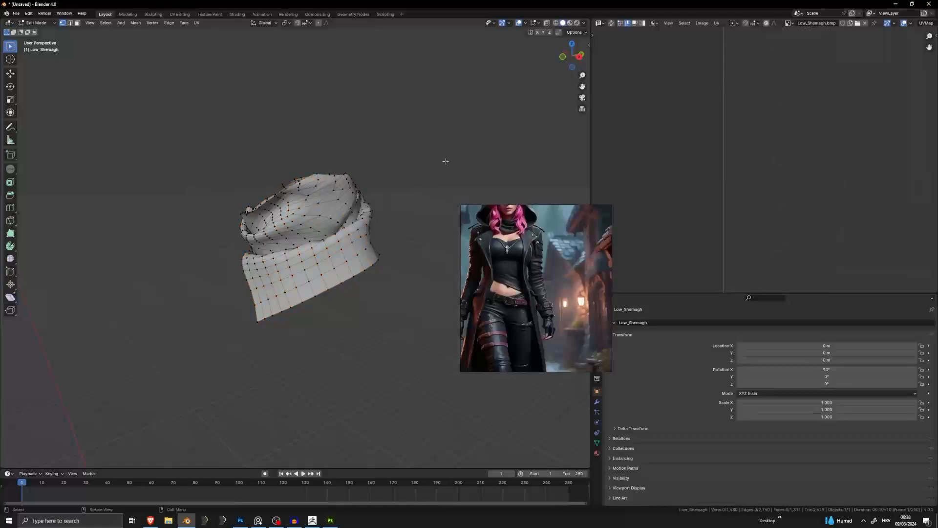
key("a")
middle_click_drag(488, 171, 372, 184)
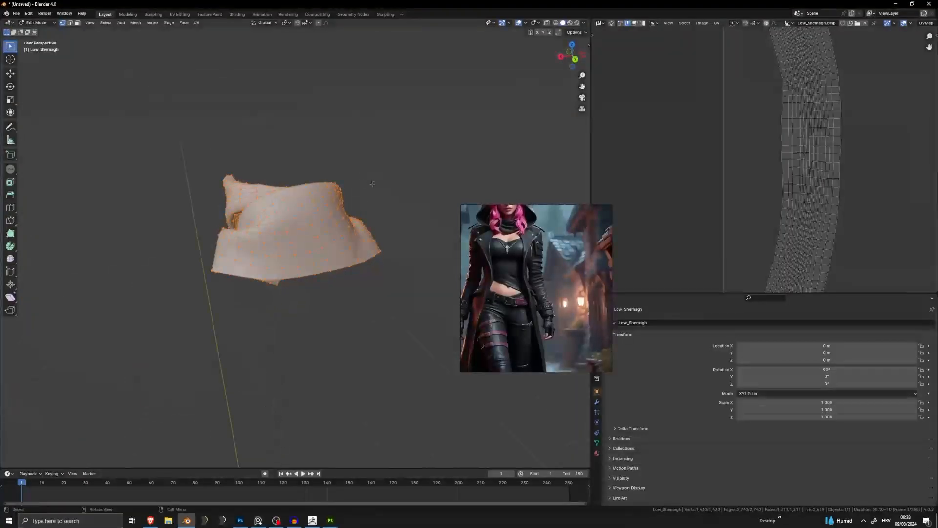
left_click(305, 215, "alt")
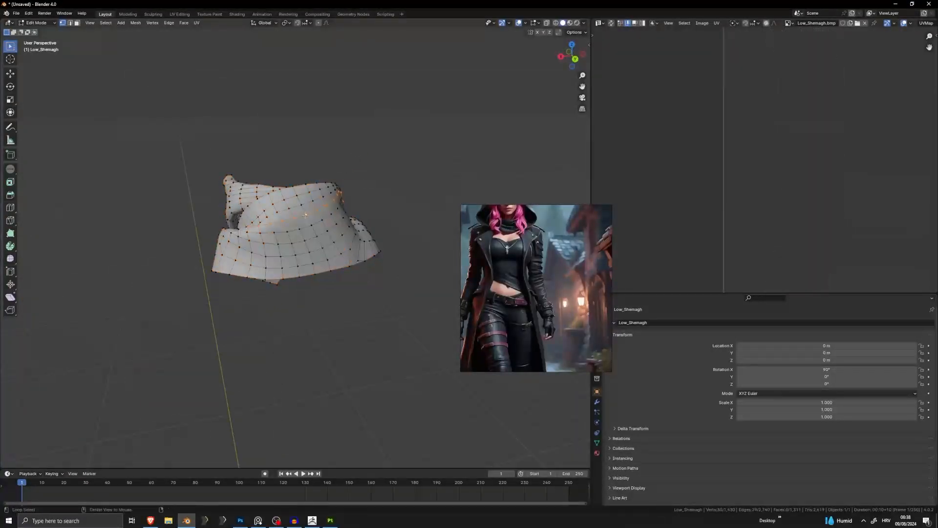
left_click(309, 220, "alt")
scroll(806, 172, "down", 8)
scroll(837, 169, "up", 2)
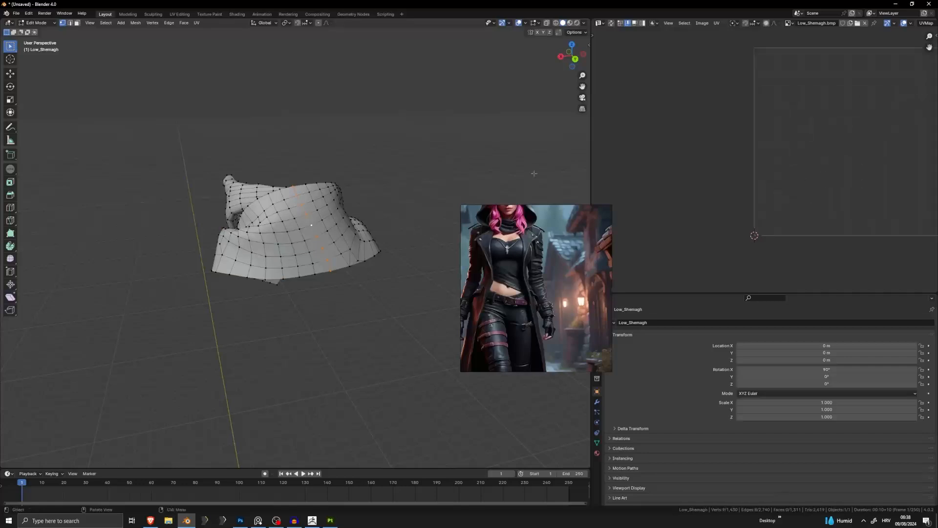
Switch the mesh to face selection, brush-select a patch on the scarf's back, and clear the selection
key("c")
key("Escape")
left_click_drag(300, 188, 316, 254)
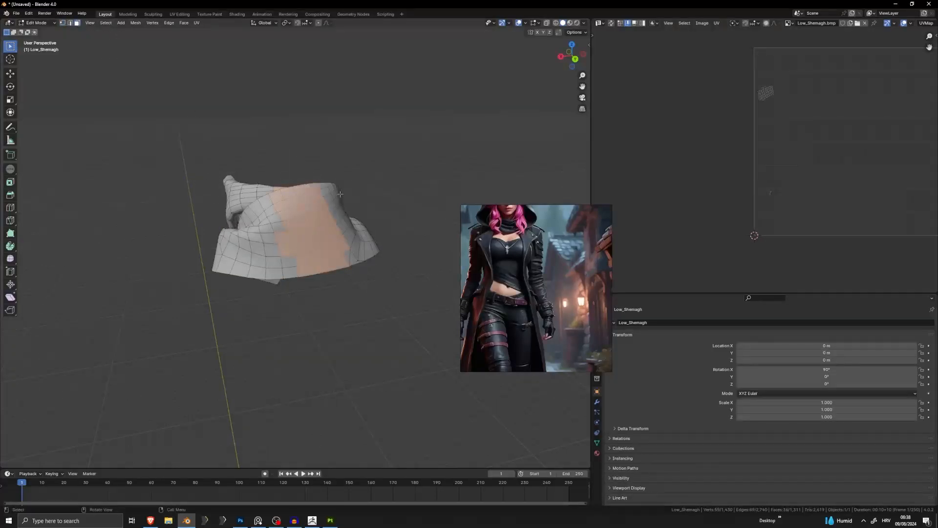
key("alt+a")
middle_click_drag(373, 171, 511, 170)
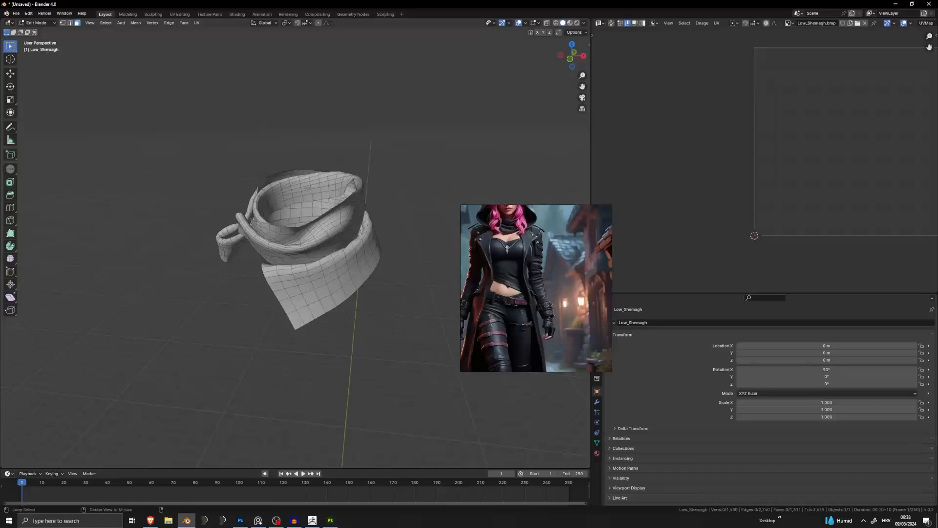
key("a")
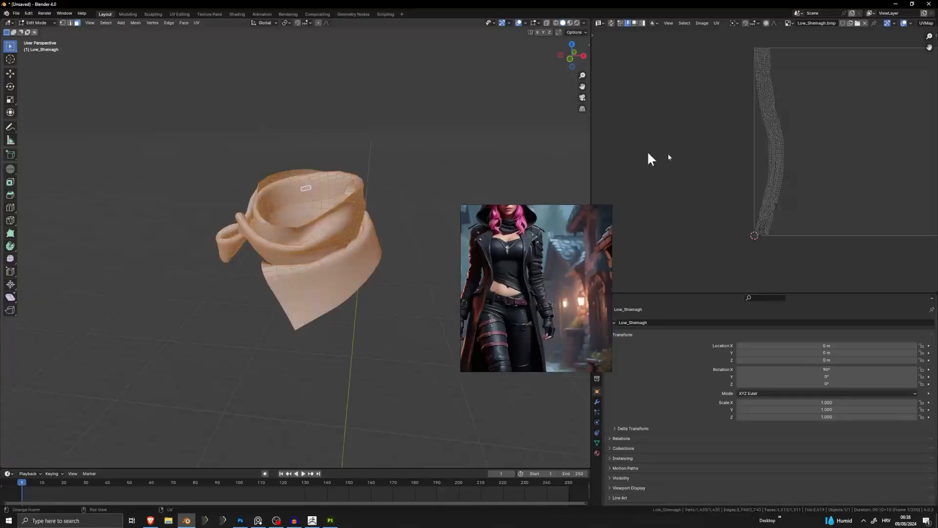
key("alt+a")
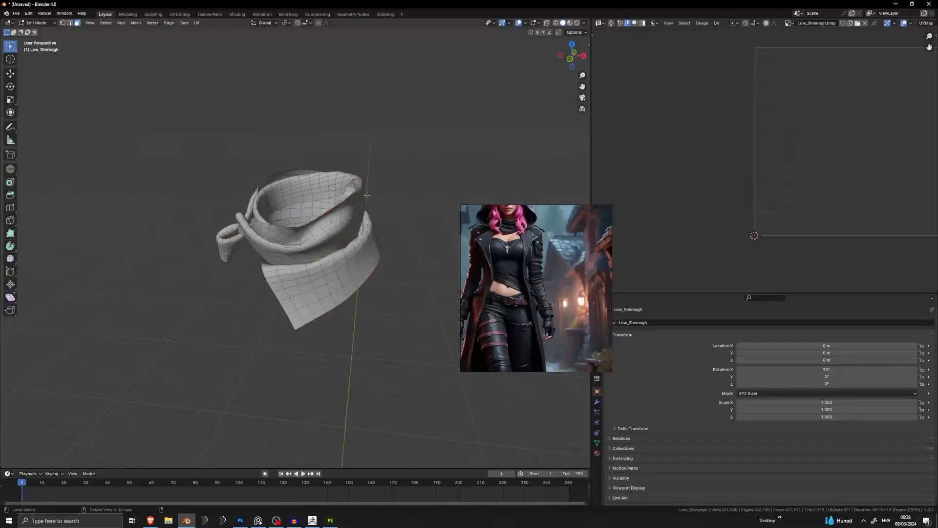
Select face loops running lengthwise along the scarf one after another and trace their path on the UV strip
middle_click_drag(423, 172, 123, 182)
left_click(333, 262, "alt")
middle_click_drag(419, 247, 283, 257)
left_click(334, 234, "alt")
left_click(337, 218, "alt")
left_click(367, 246, "alt")
left_click(301, 229, "alt")
left_click(300, 250, "alt+shift")
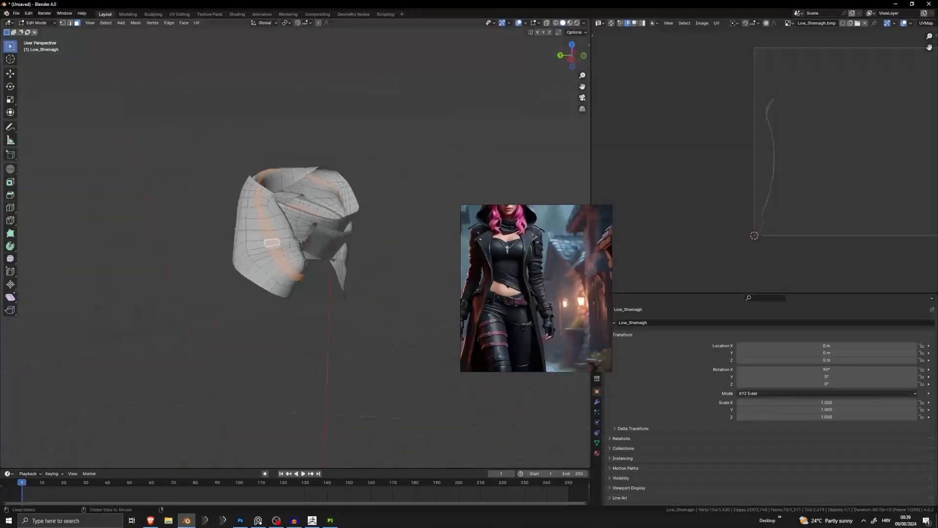
left_click(276, 245, "alt+shift")
left_click(283, 257, "alt+shift")
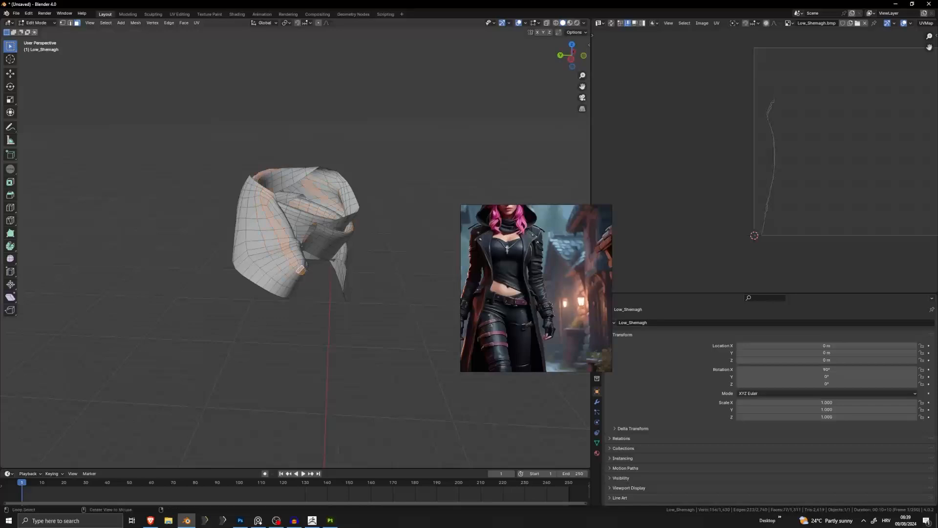
Select face loops across the scarf's width on different sides, and reselect the whole mesh to compare them with the UV strip
left_click(280, 261, "alt")
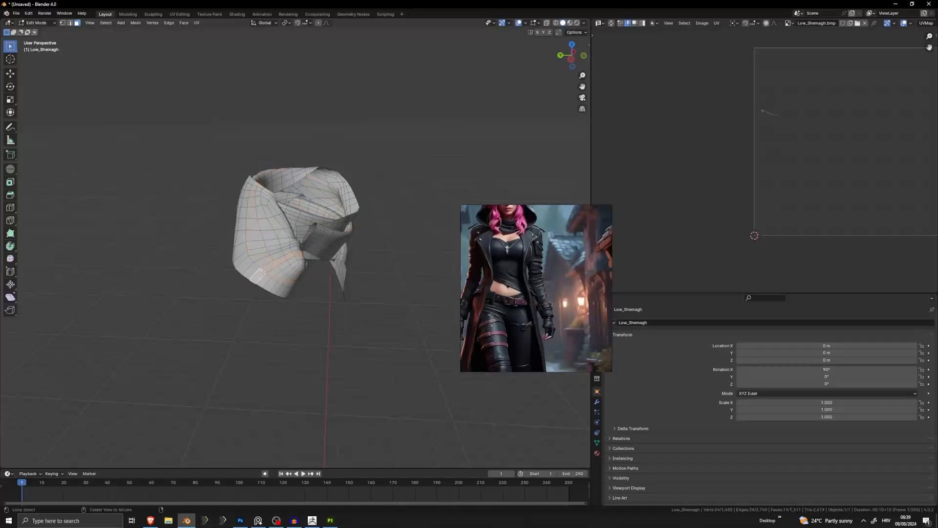
middle_click_drag(267, 266, 235, 242)
left_click(233, 242, "alt+shift")
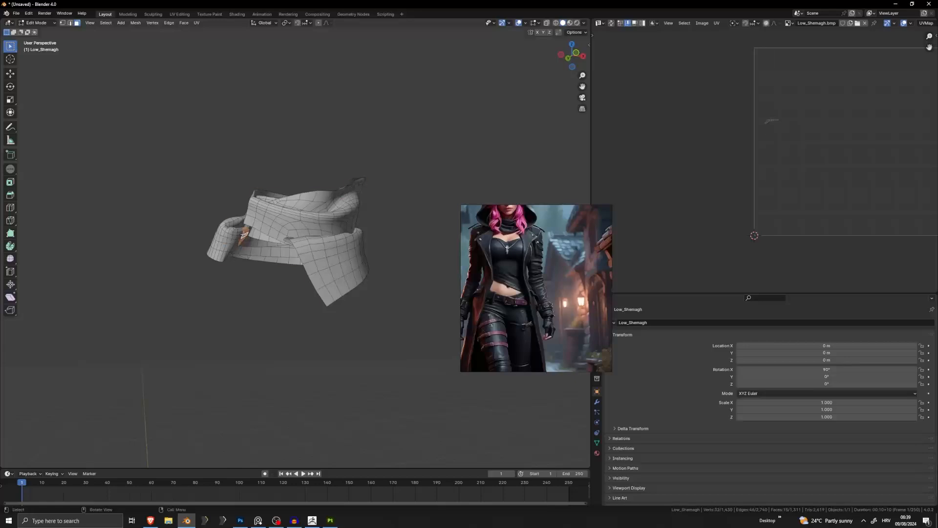
key("a")
middle_click_drag(270, 233, 264, 283)
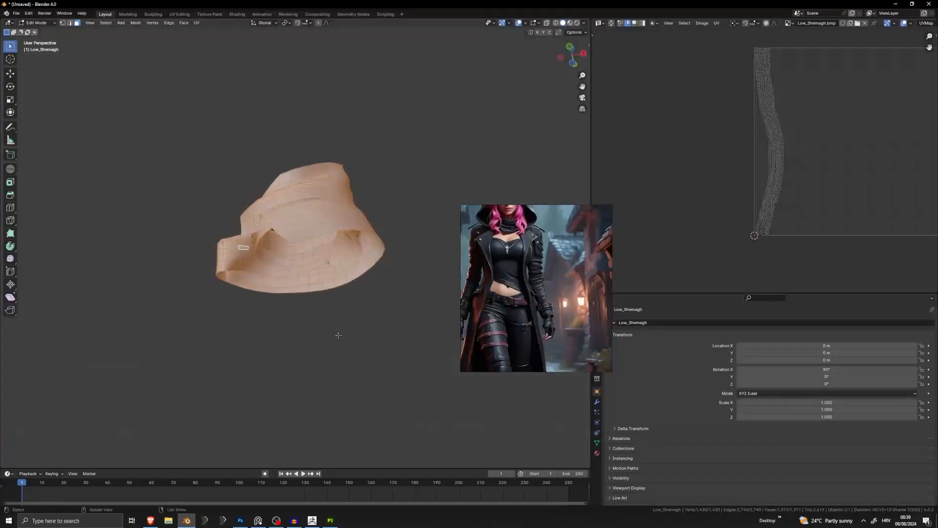
Select crosswise face loops on the scarf's inner underside and compare each with the full UV strip to locate its middle
key("alt+a")
scroll(263, 304, "up", 6)
left_click(274, 302, "alt")
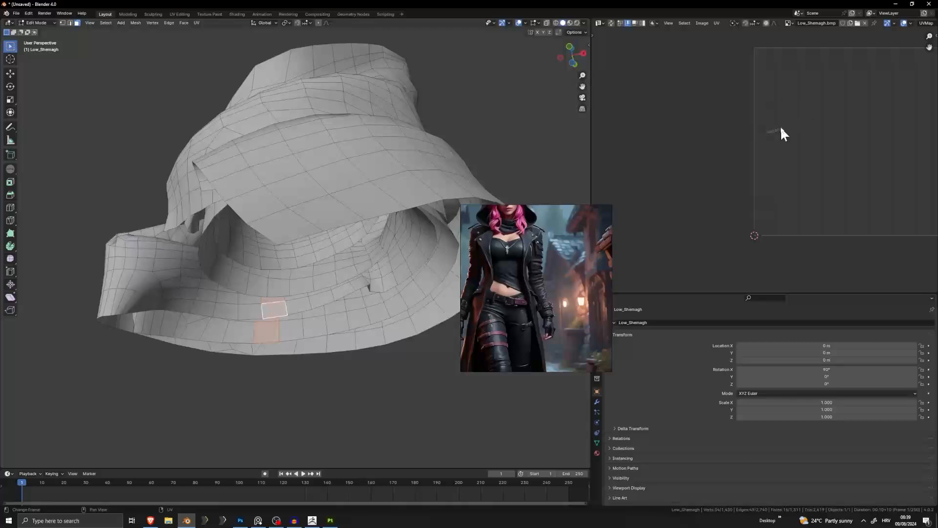
key("a")
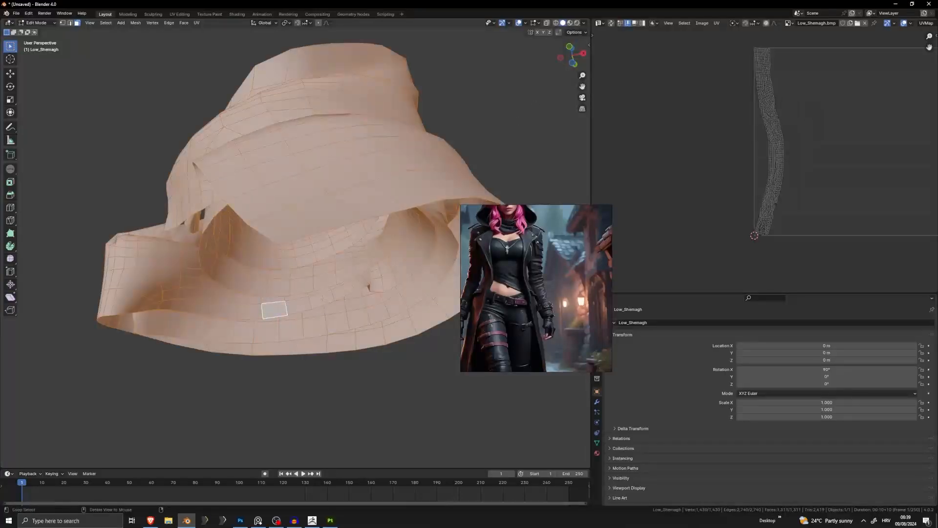
left_click(342, 290, "alt")
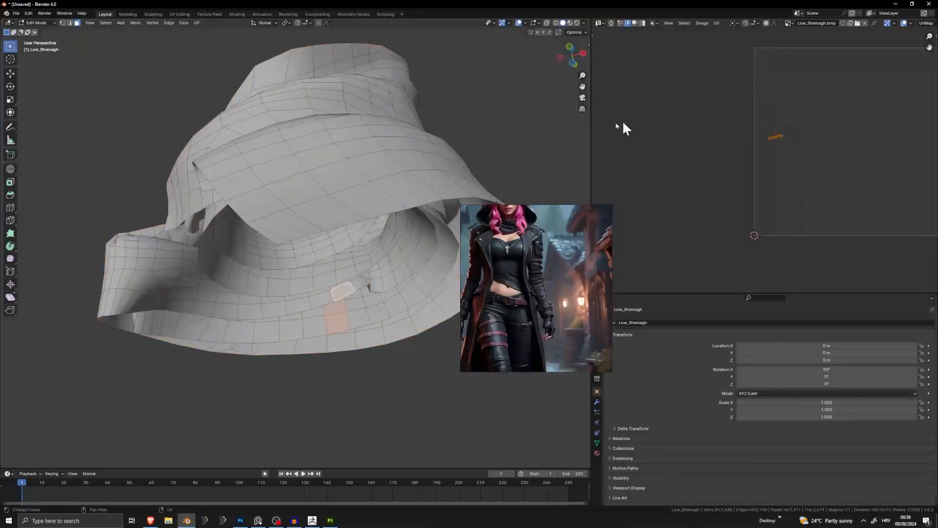
key("a")
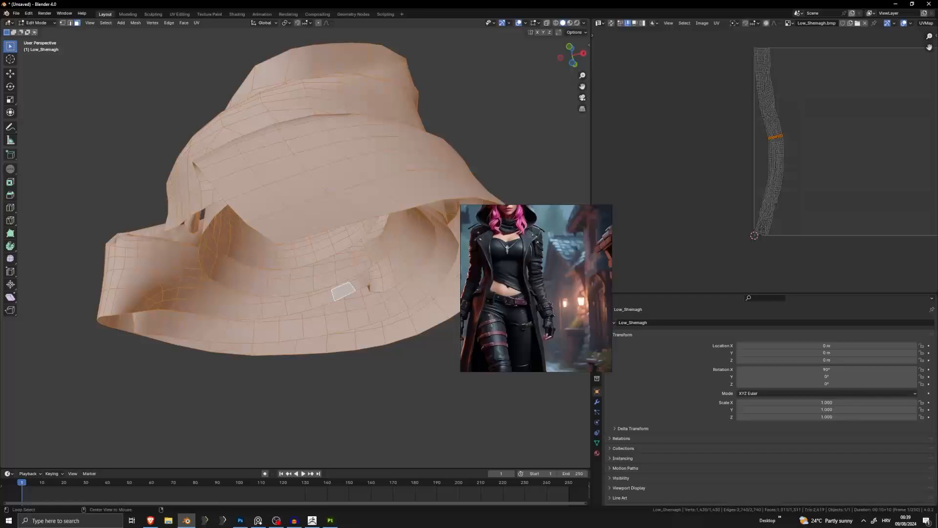
left_click(402, 272, "alt")
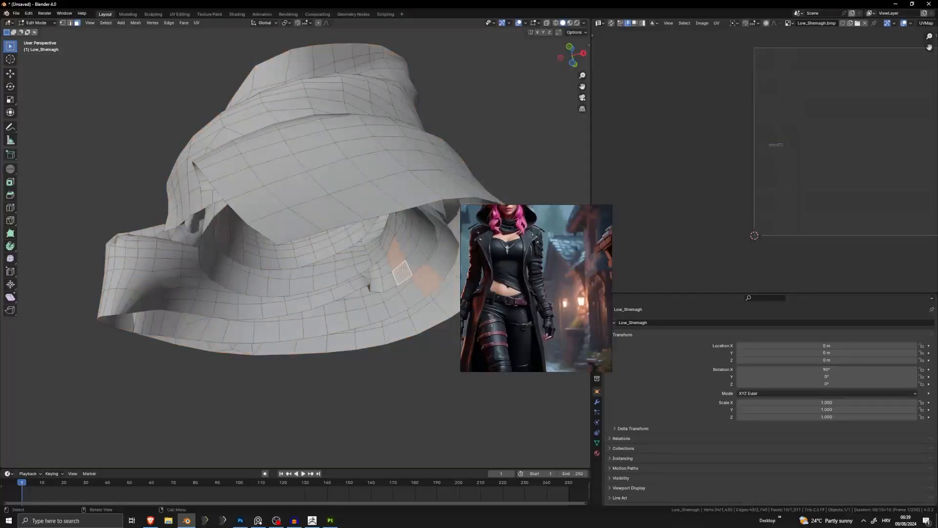
middle_click_drag(404, 268, 342, 207)
scroll(364, 247, "up", 4)
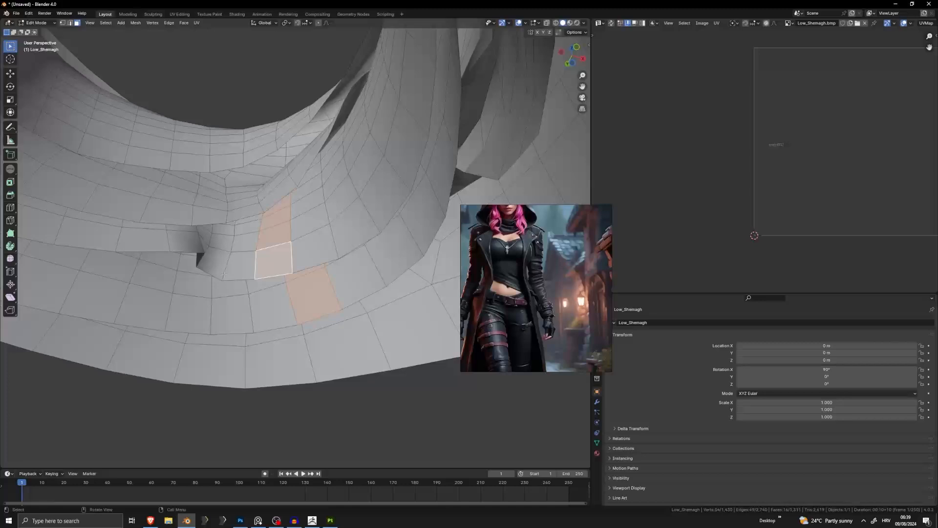
key("a")
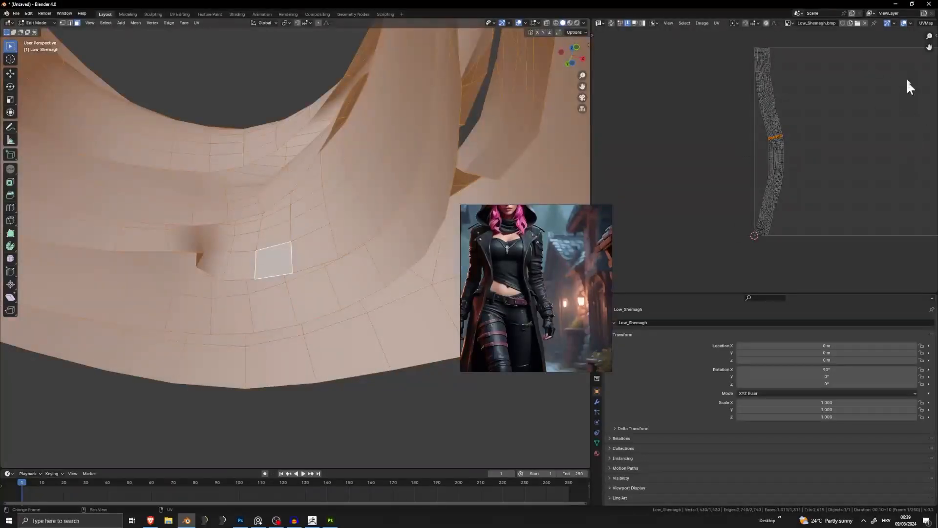
Switch to edge selection, select the edge loop across the scarf's width on its inner underside, and mark it as a seam
left_click(70, 23)
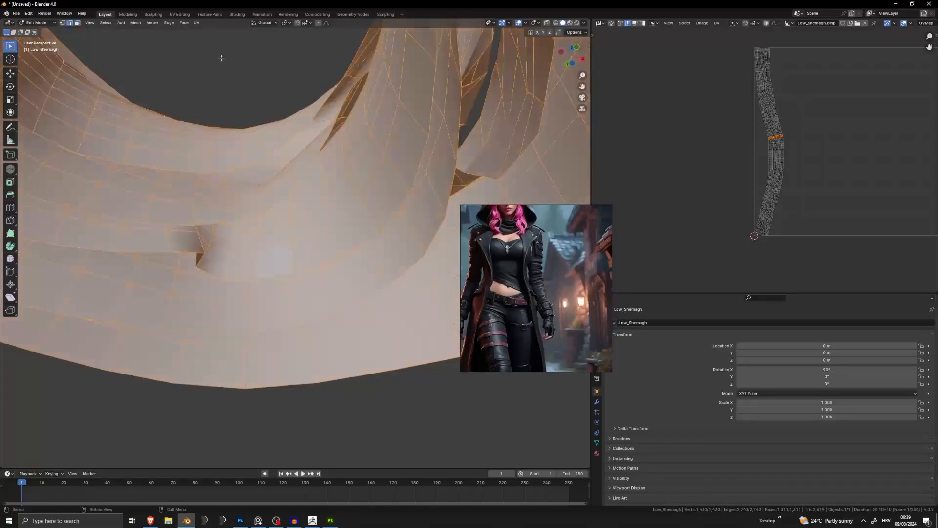
key("alt+a")
left_click(293, 252, "alt")
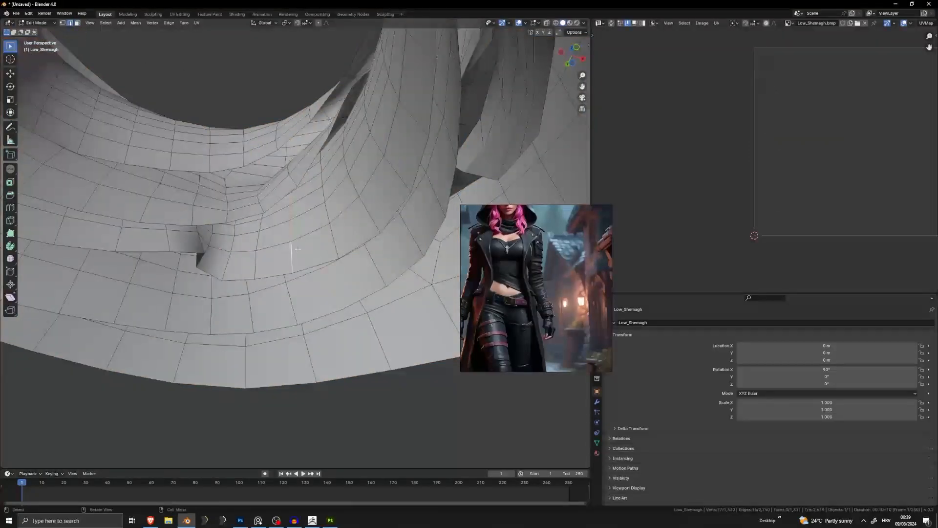
mouse_move(293, 253)
middle_mouse_down()
mouse_move(309, 274)
mouse_move(296, 243)
mouse_move(278, 243)
middle_mouse_up()
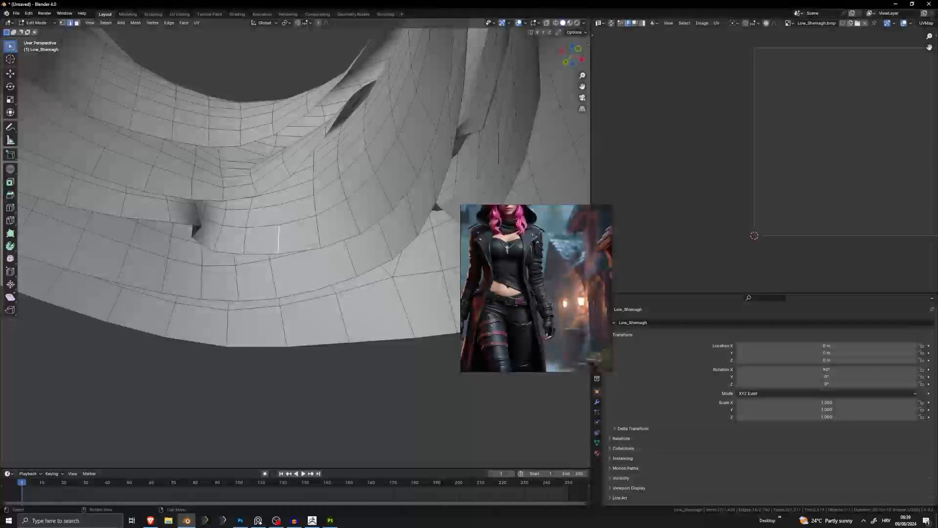
key("u")
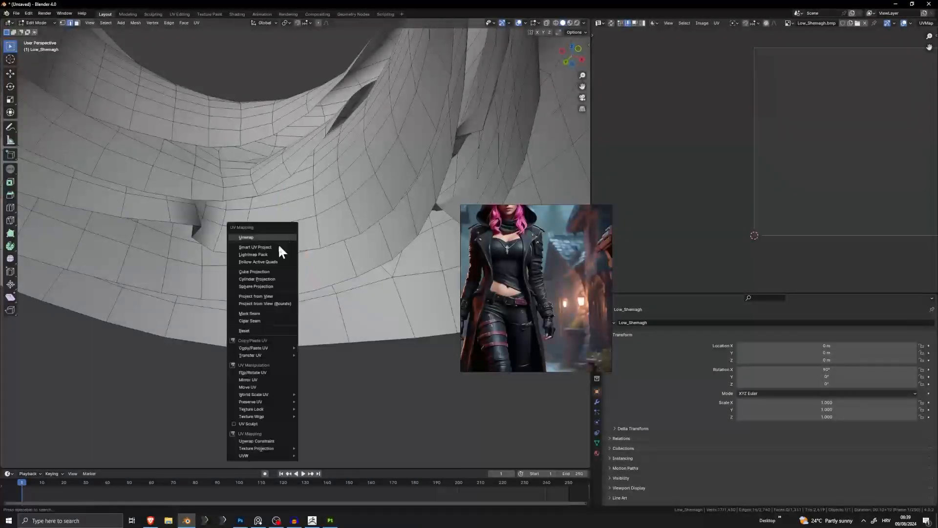
left_click(266, 314)
Unwrap the entire scarf, and move all of its UV islands about 0.6 along X within the UV square
key("a")
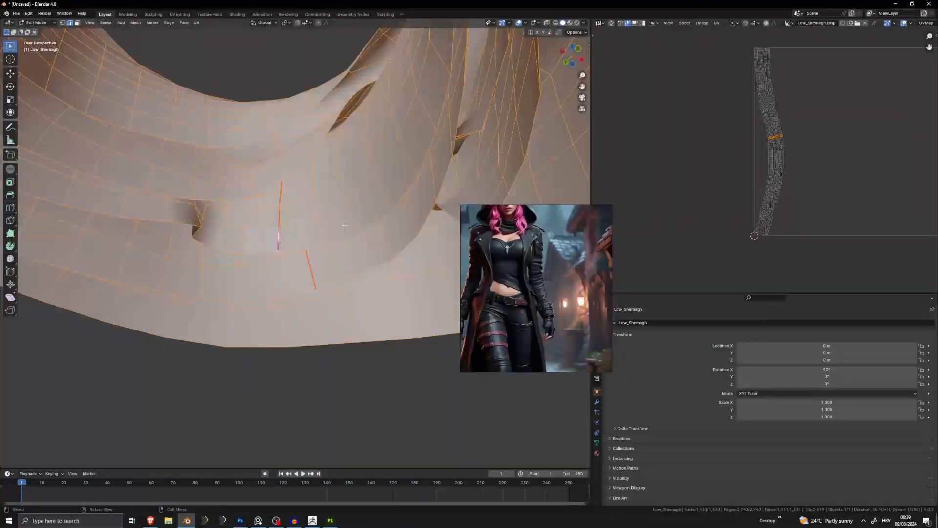
key("u")
left_click(315, 150)
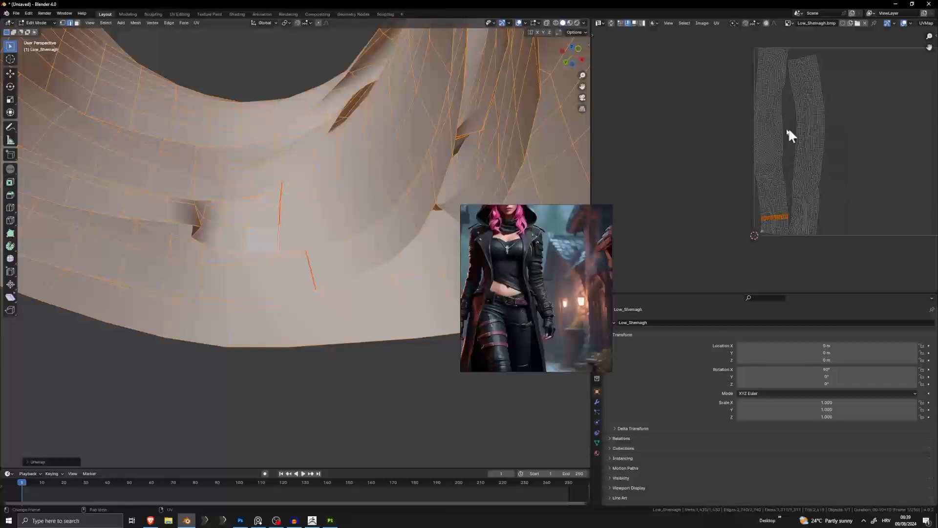
scroll(831, 128, "down", 2)
key("a")
key("g")
key("x")
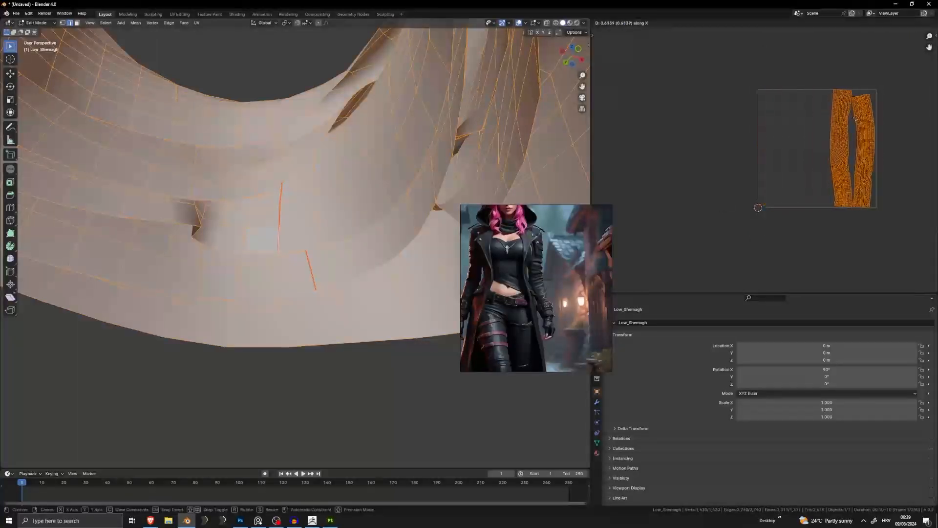
left_click(853, 144)
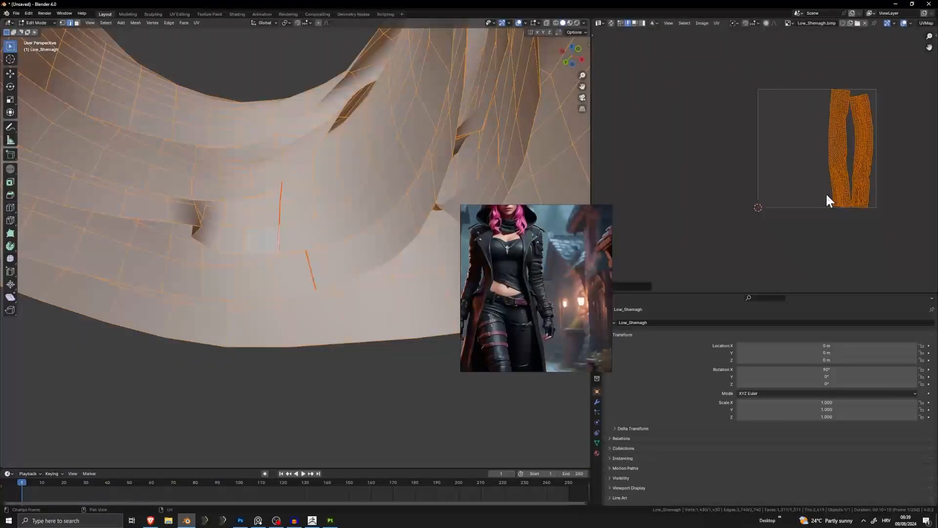
Examine the unwrapped scarf mesh from several sides, checking its folds, outer edges and inner surface
scroll(391, 220, "down", 8)
middle_click_drag(215, 206, 442, 283)
scroll(238, 238, "up", 4)
middle_click_drag(440, 247, 309, 234)
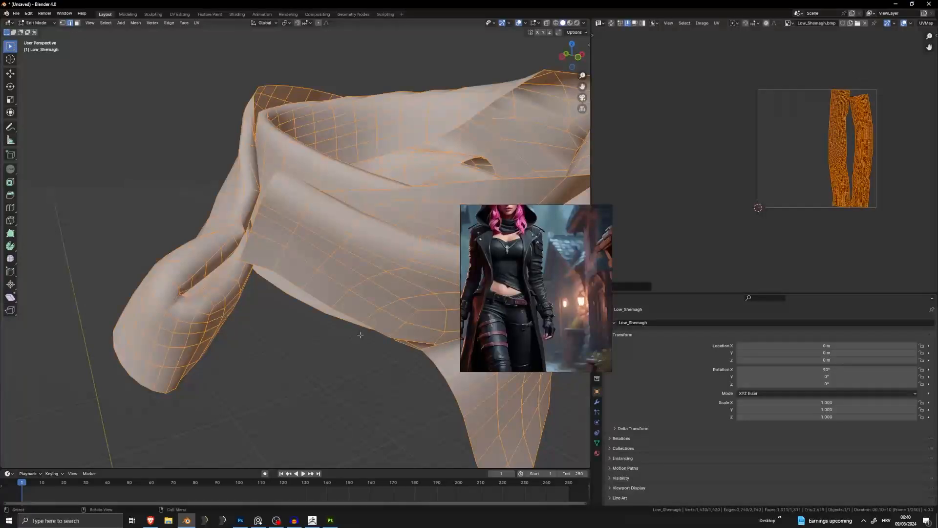
left_click(263, 309)
middle_click_drag(263, 309, 455, 293)
left_click(362, 282, "alt")
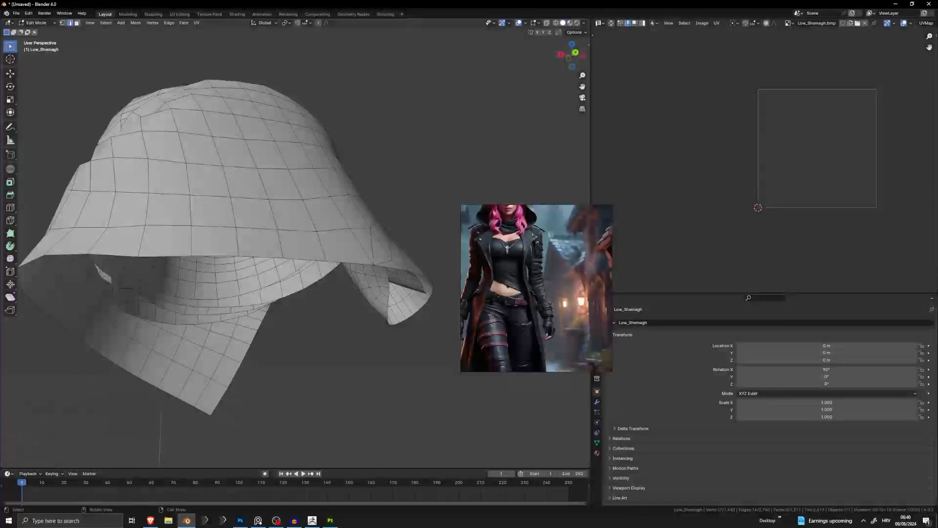
middle_click_drag(223, 189, 276, 285)
key("a")
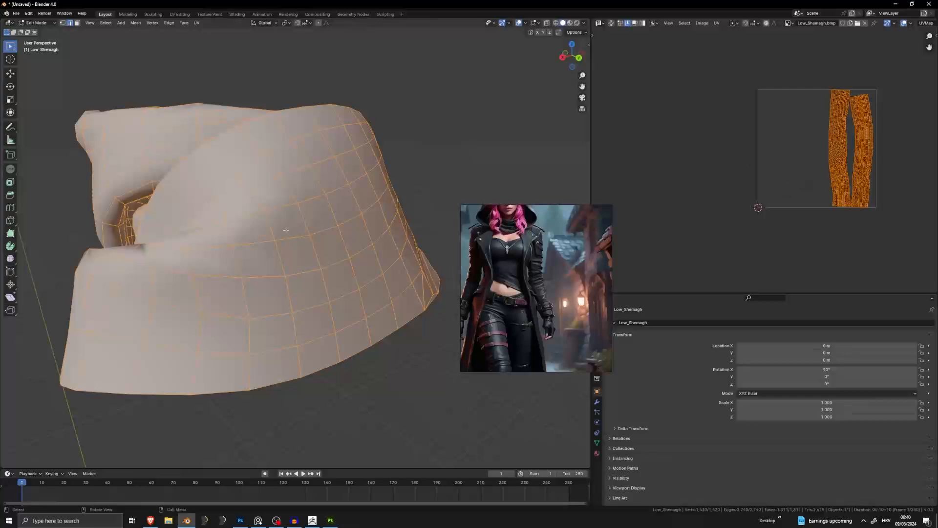
middle_click_drag(286, 230, 311, 318)
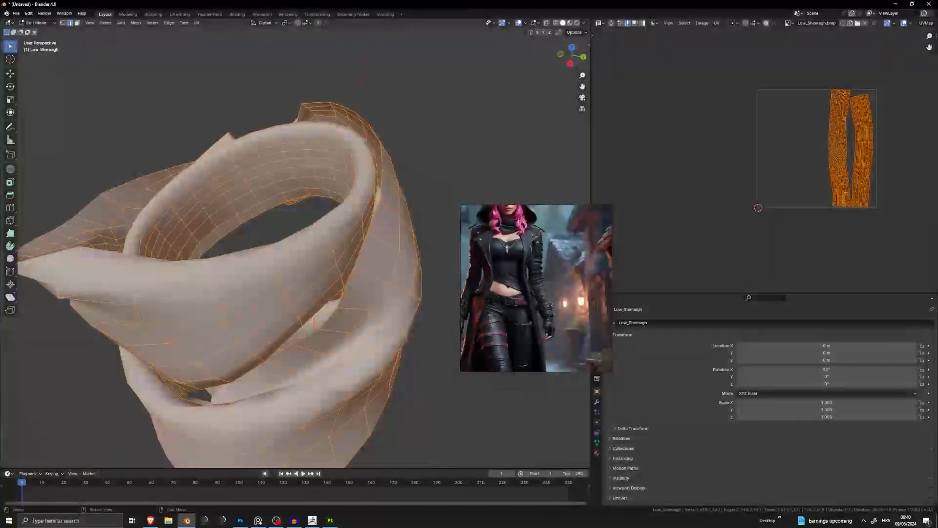
scroll(314, 322, "down", 8)
left_click(383, 354)
middle_click_drag(383, 353, 367, 249)
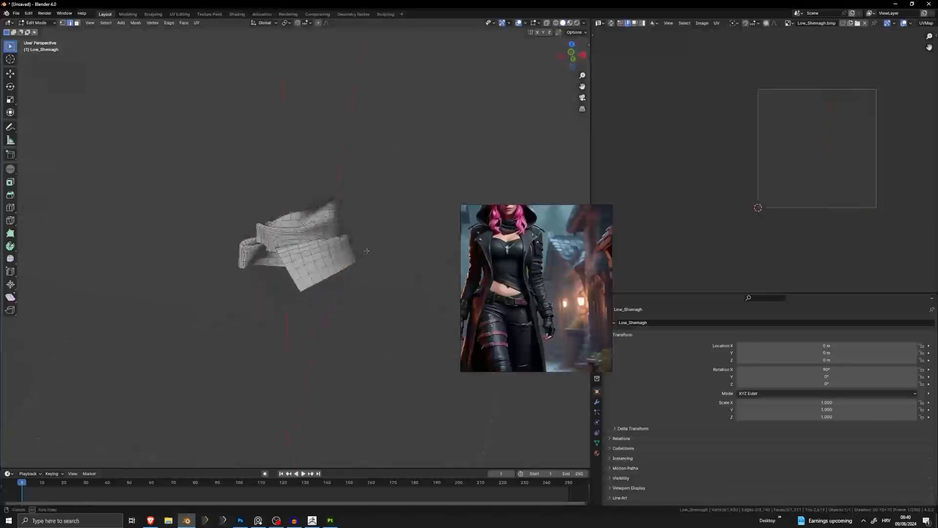
key("a")
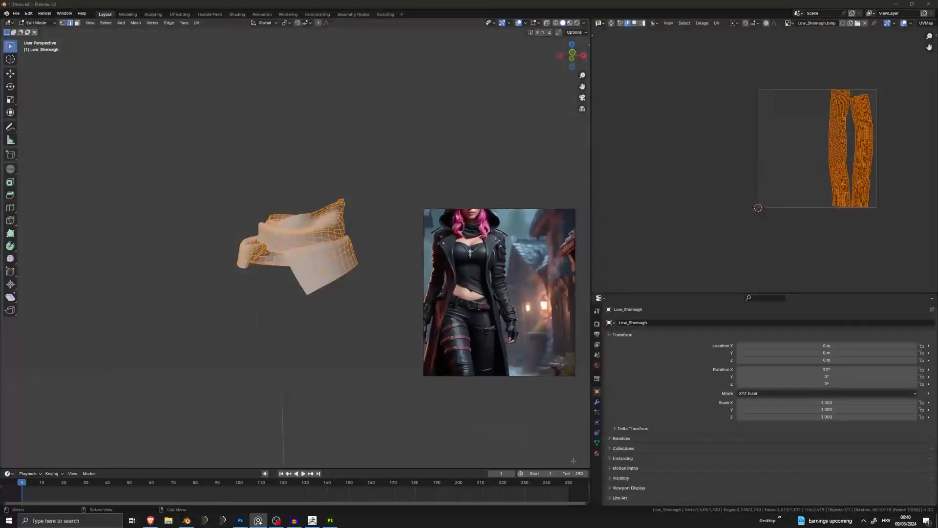
Show the scarf's material settings, return to Object Mode, and export as Wavefront OBJ over Low_Shemagh.obj in the tutorial folder
left_click(597, 452)
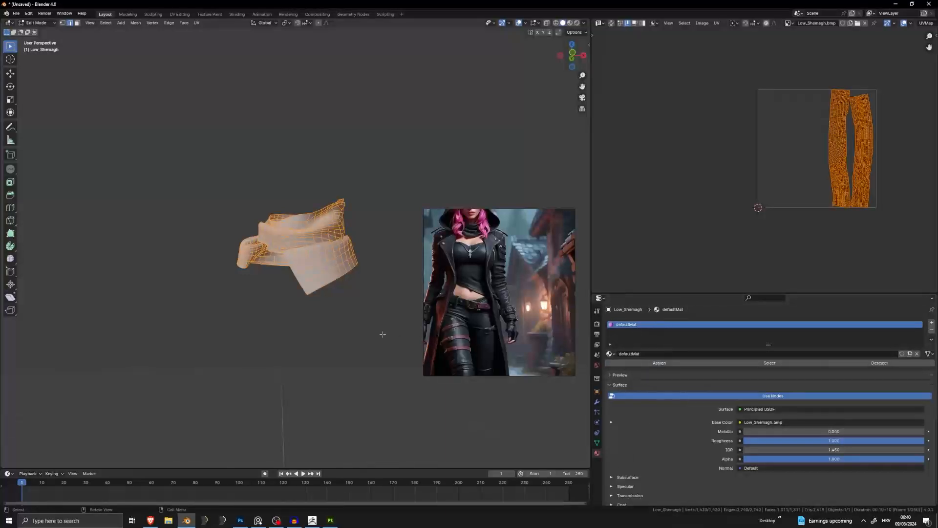
key("Tab")
left_click(16, 13)
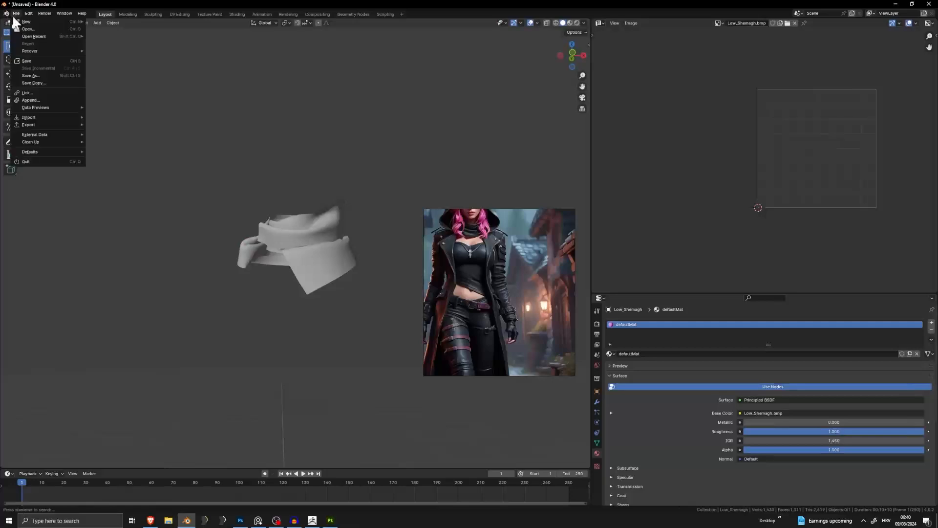
mouse_move(39, 126)
left_click(132, 165)
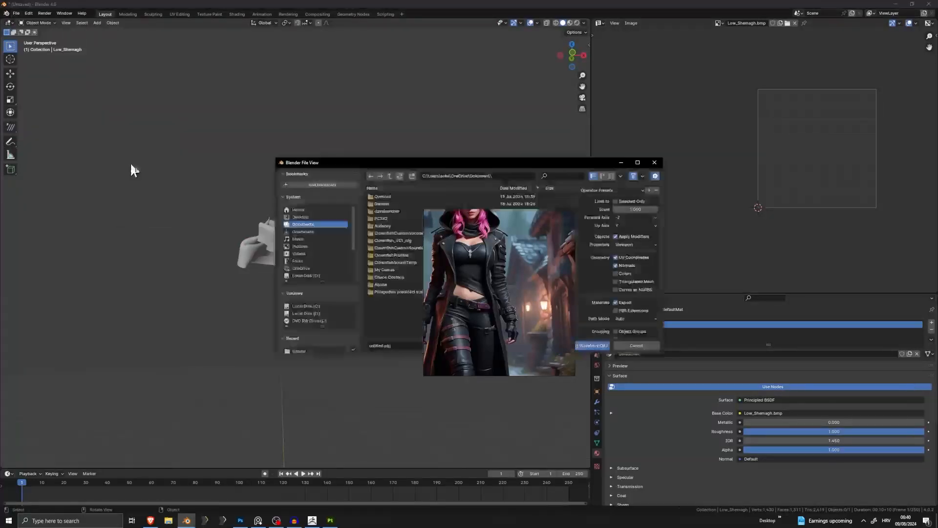
scroll(312, 333, "down", 3)
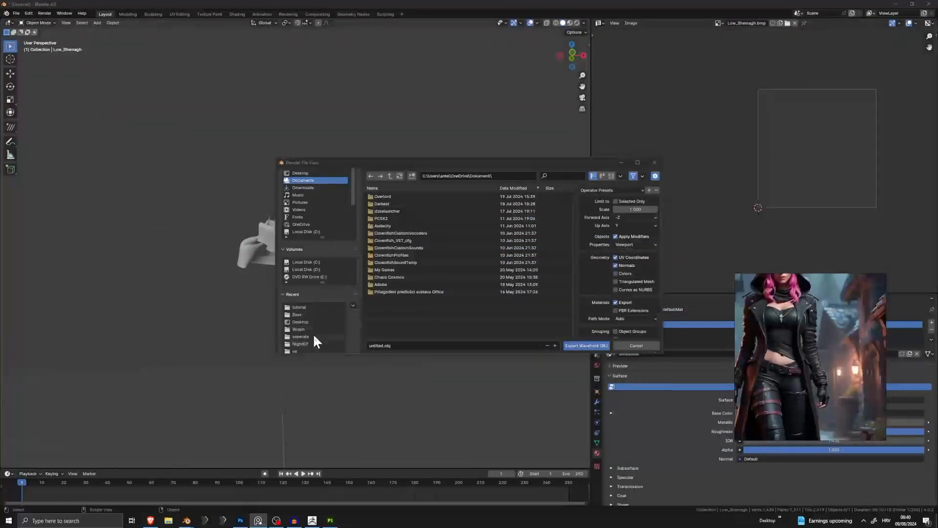
left_click(315, 269)
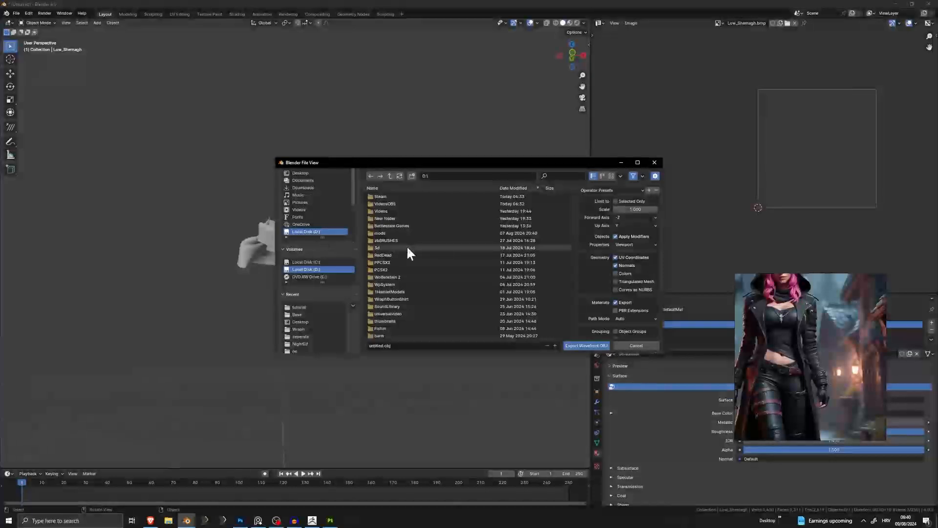
double_click(406, 246)
left_click(396, 196)
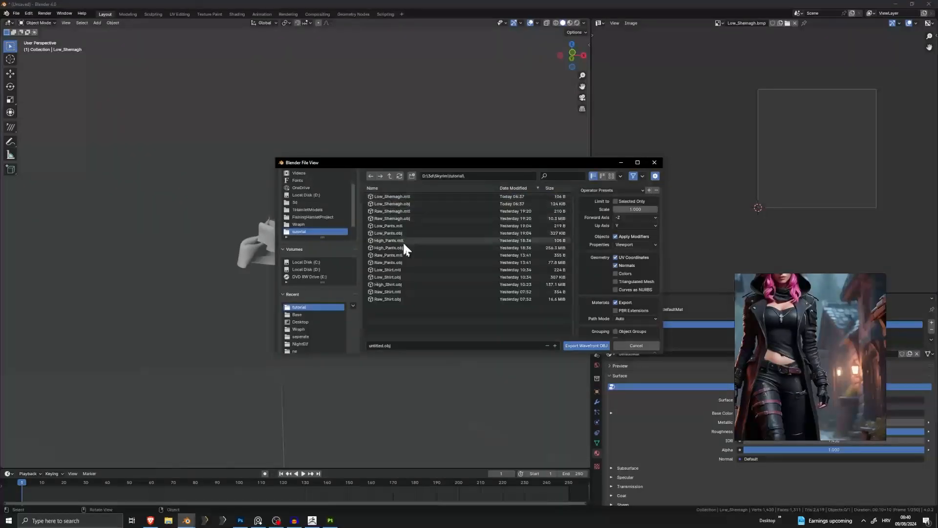
double_click(404, 203)
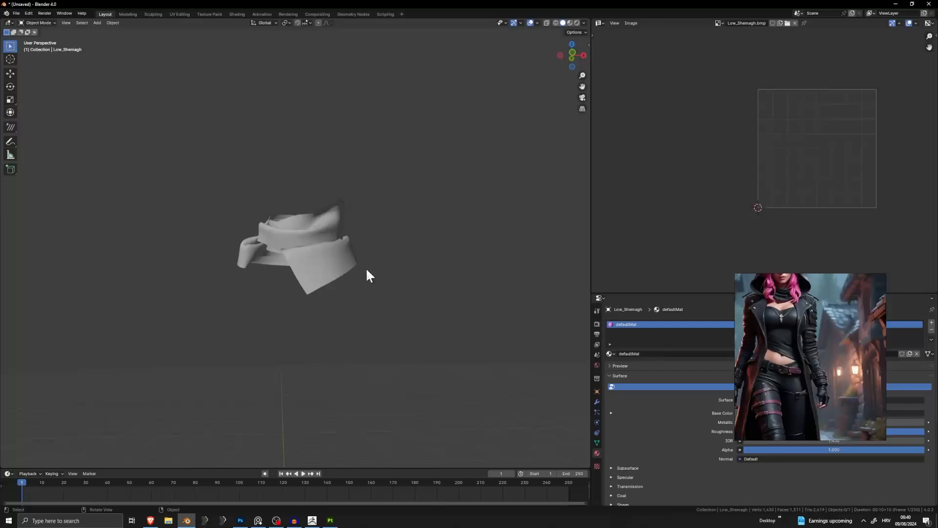
Import the Wavefront OBJ file Low_Shirt.obj from the tutorial folder into the scene with the scarf
scroll(367, 274, "down", 2)
left_click(316, 245)
key("Tab")
key("Tab")
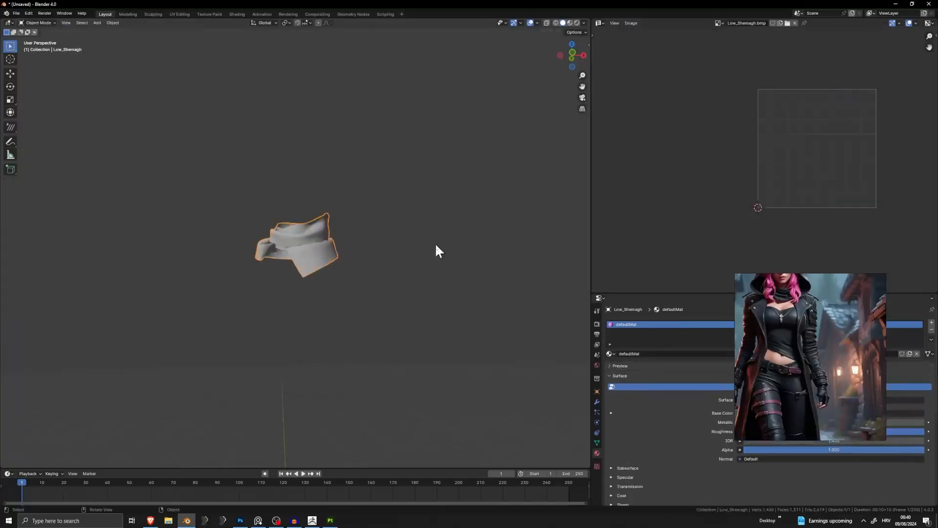
left_click(437, 250)
left_click(17, 13)
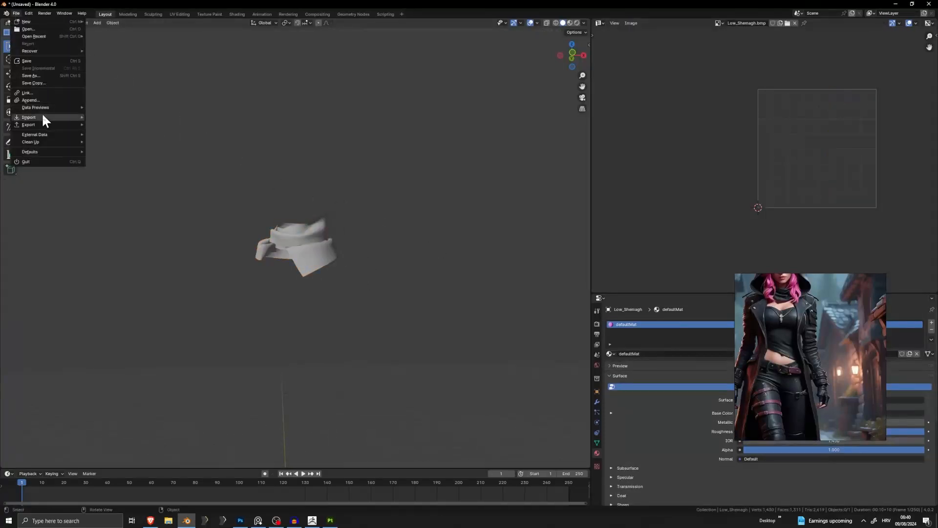
mouse_move(43, 117)
left_click(124, 145)
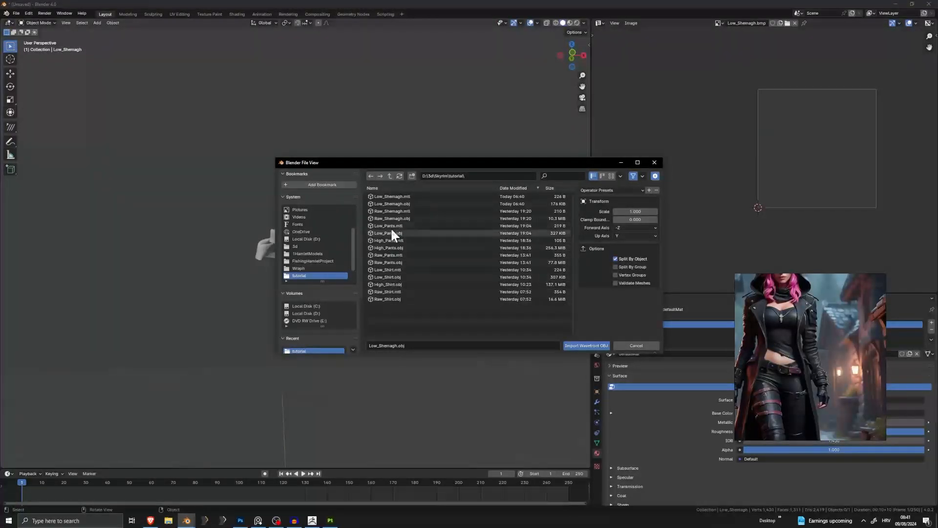
double_click(395, 277)
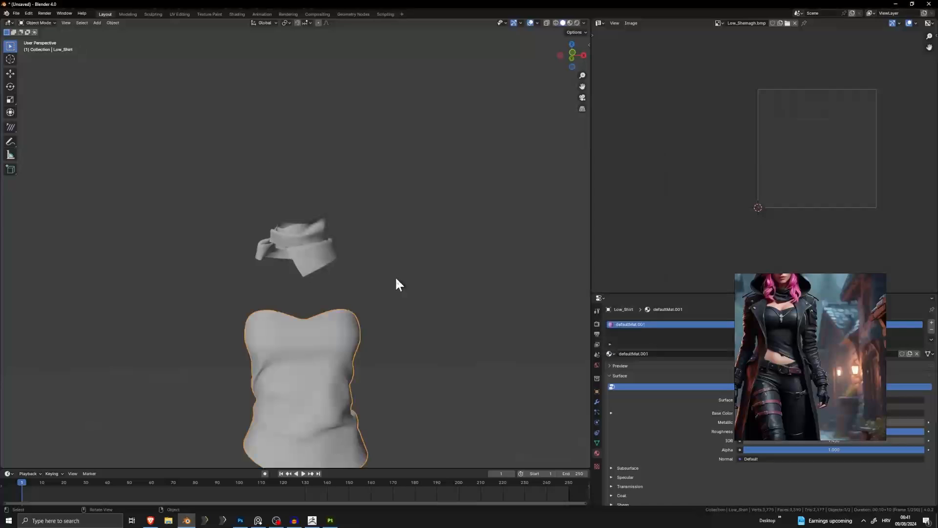
Inspect the UV layout of the shirt and that of the scarf in Edit Mode, one mesh at a time
left_click(383, 278)
middle_click_drag(382, 277, 394, 235, "shift")
key("Tab")
key("a")
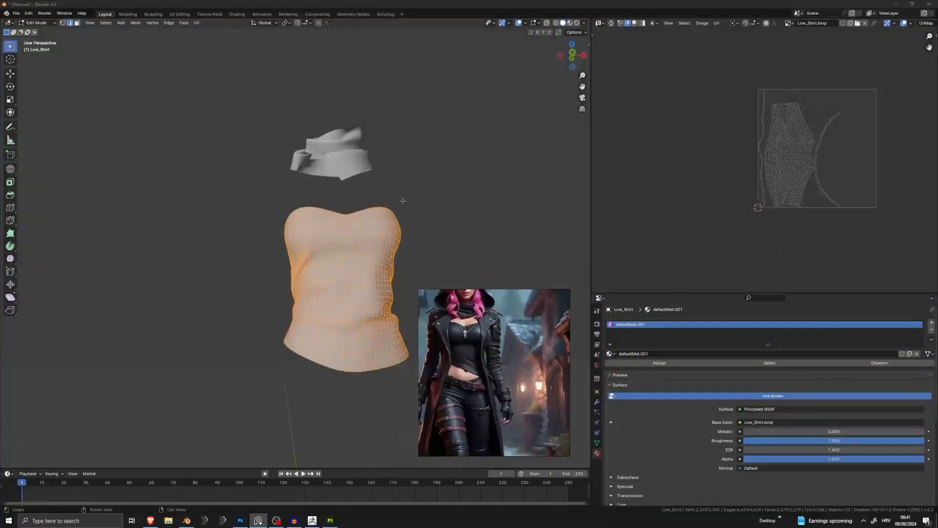
key("Tab")
left_click(341, 153)
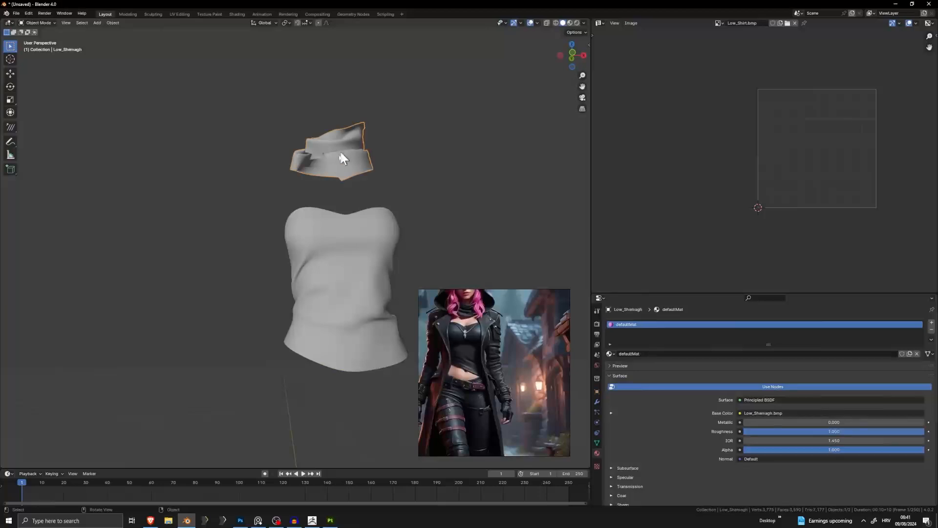
key("Tab")
key("a")
key("Tab")
Join the scarf into the shirt object and select the whole combined mesh in Edit Mode to show all UV islands
left_click(355, 255, "shift")
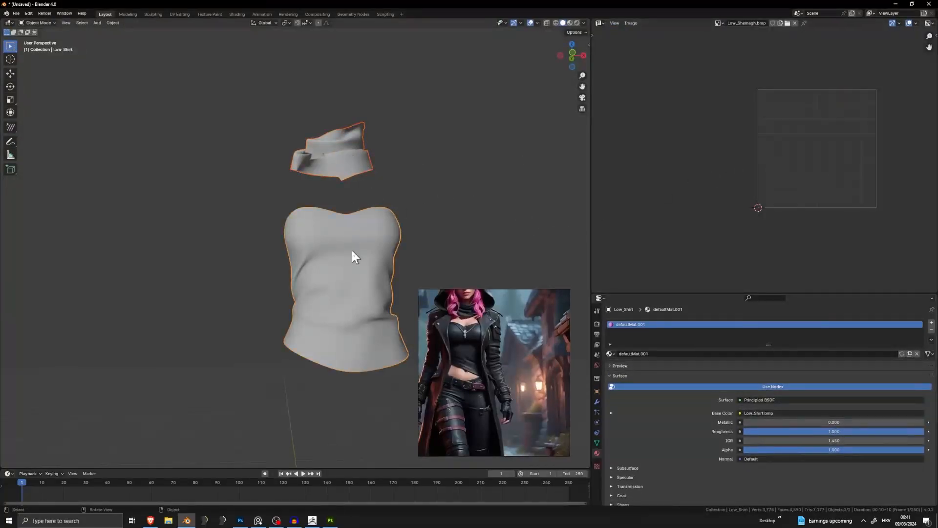
right_click(352, 250)
left_click(329, 271)
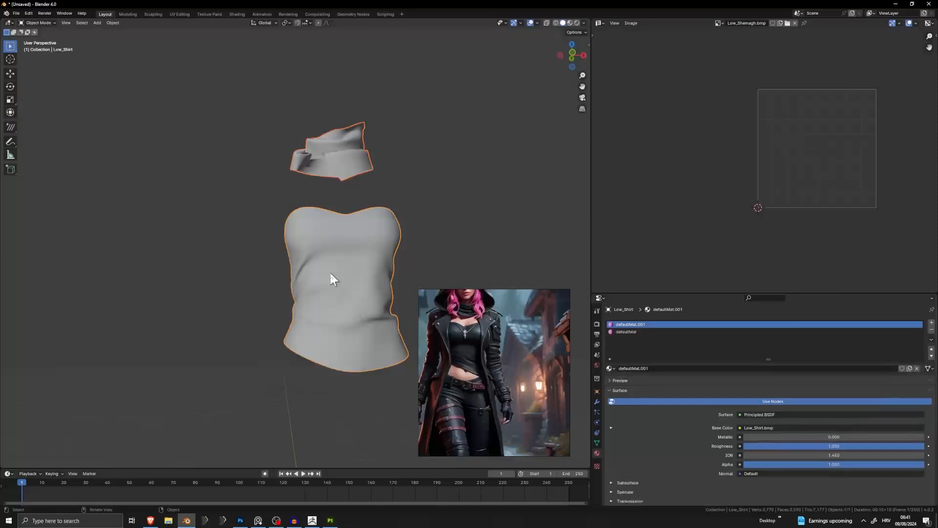
key("Tab")
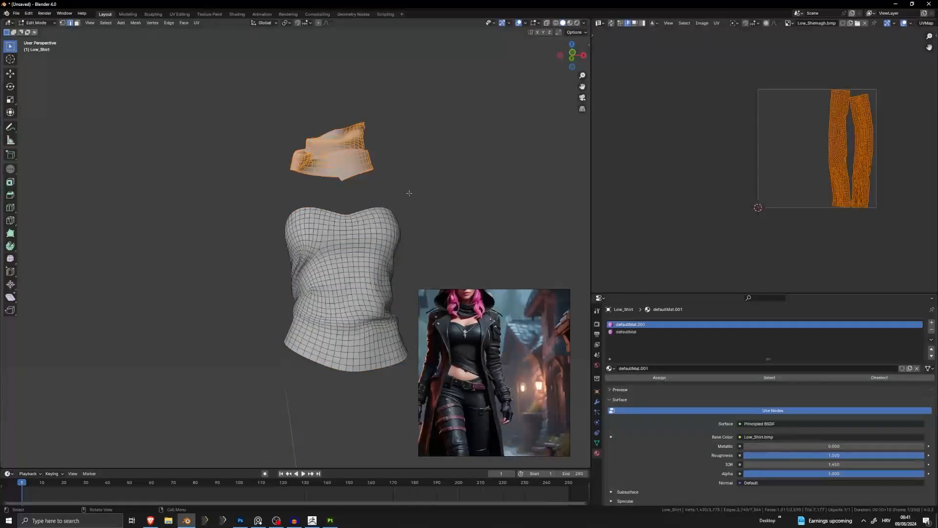
key("alt+a")
key("a")
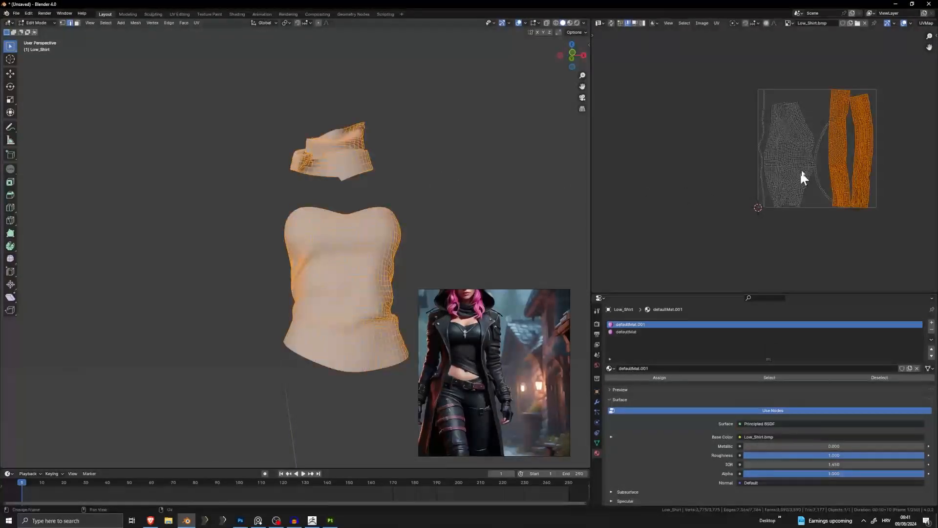
Select the thin curved UV island, rotate it 180°, and move it close against the large shirt island, clear of the scarf islands
scroll(873, 156, "up", 2)
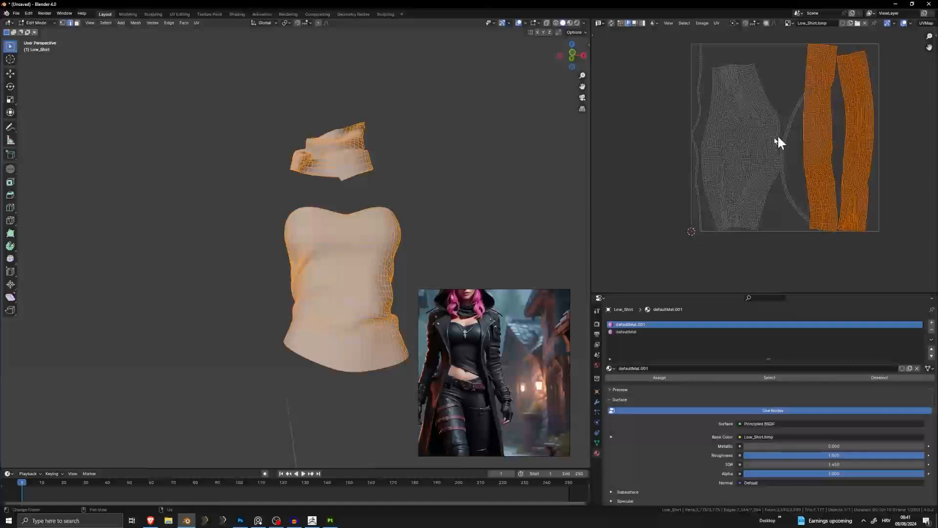
left_click(785, 137)
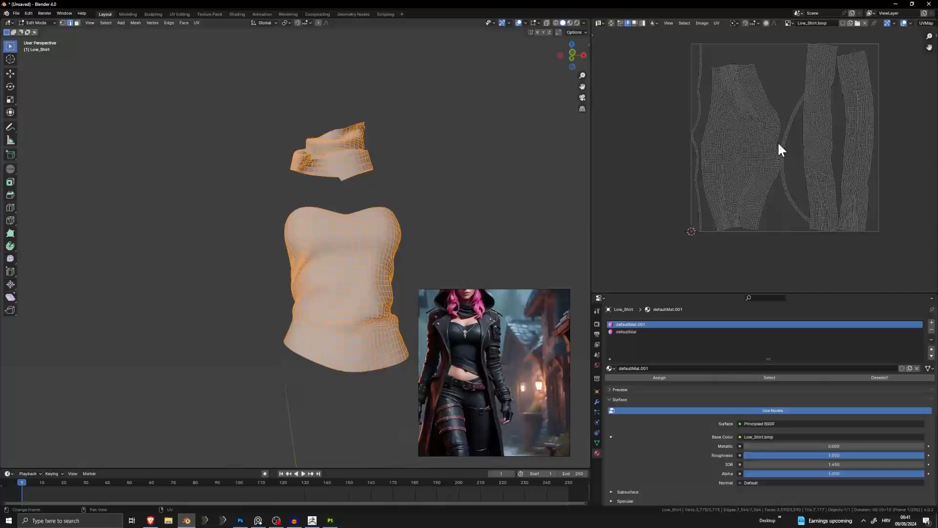
key("l")
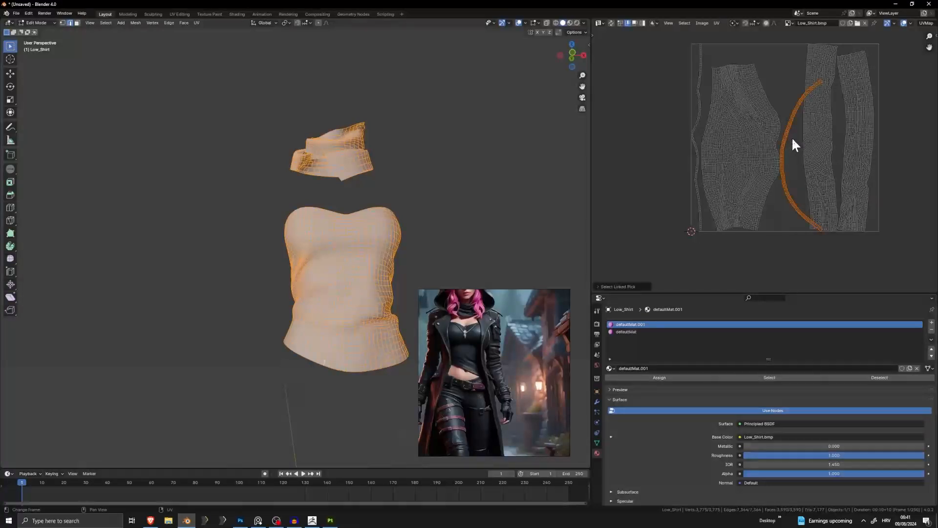
key("r")
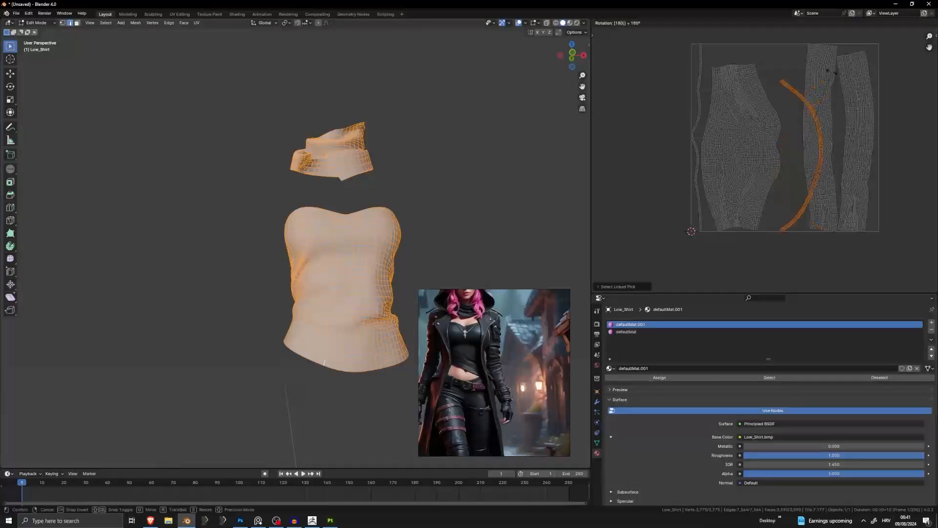
left_click(831, 71)
key("g")
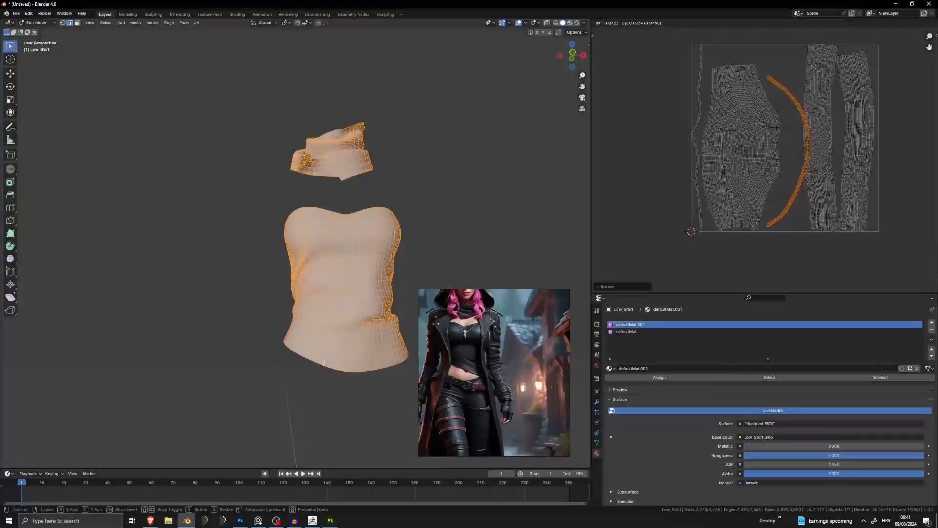
left_click(807, 74)
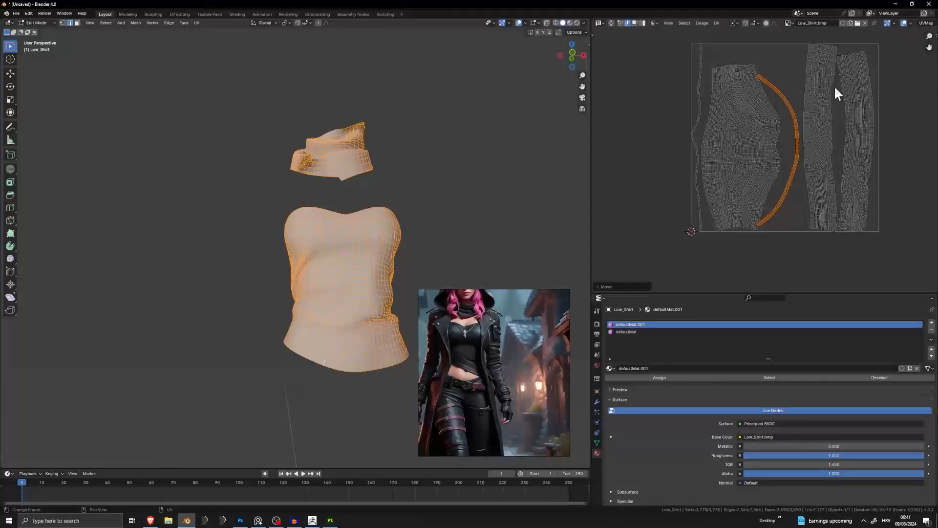
Select the face loops around the shirt's upper rim and bottom hem in turn to identify their matching UV islands
middle_click_drag(394, 143, 471, 152)
left_click(467, 187)
scroll(465, 187, "up", 5)
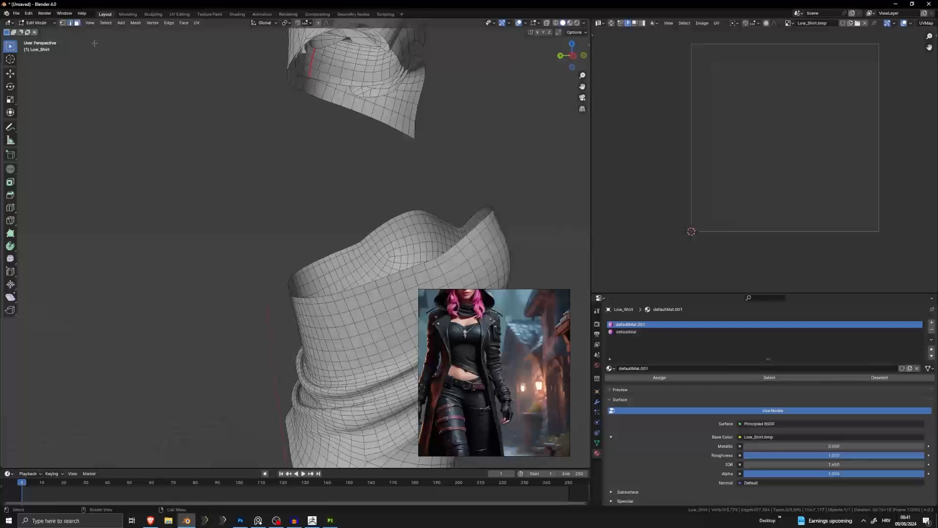
left_click(441, 260, "alt")
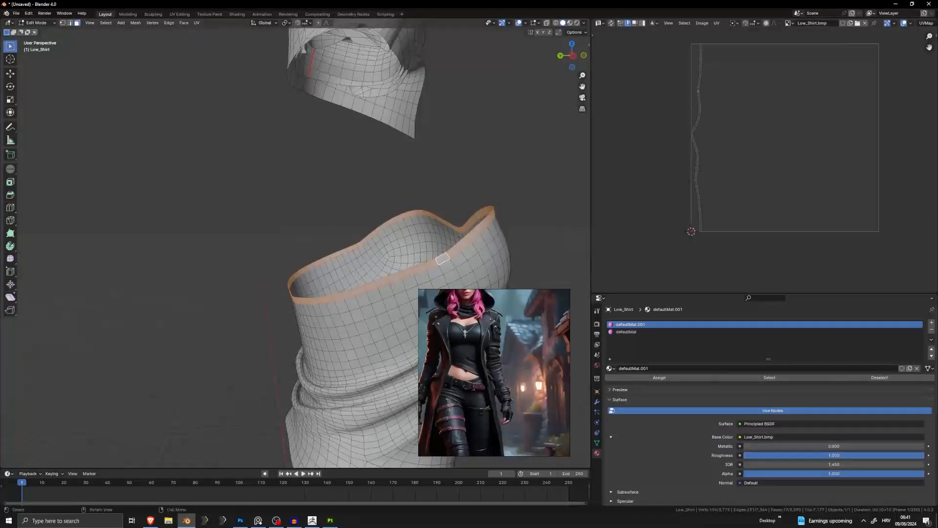
middle_click_drag(477, 266, 458, 170, "shift")
key("alt+a")
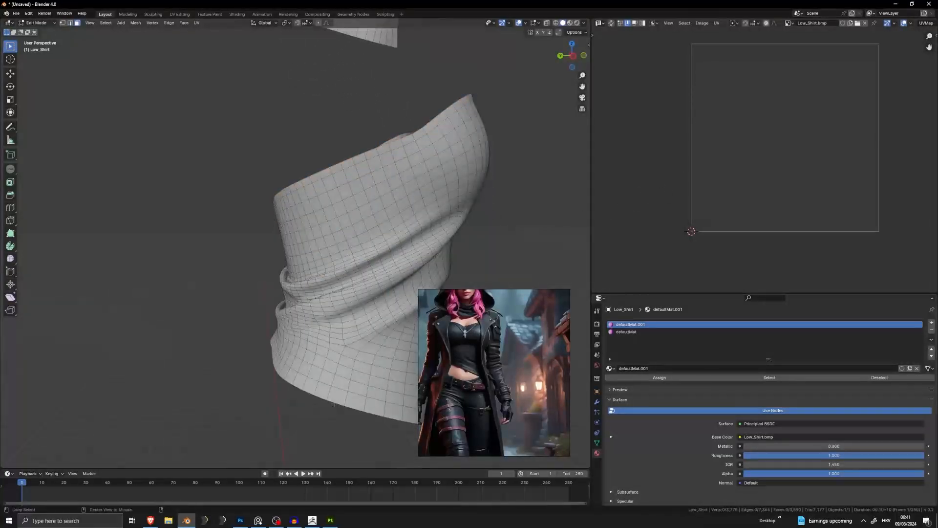
left_click(341, 393, "alt")
left_click(351, 395, "alt")
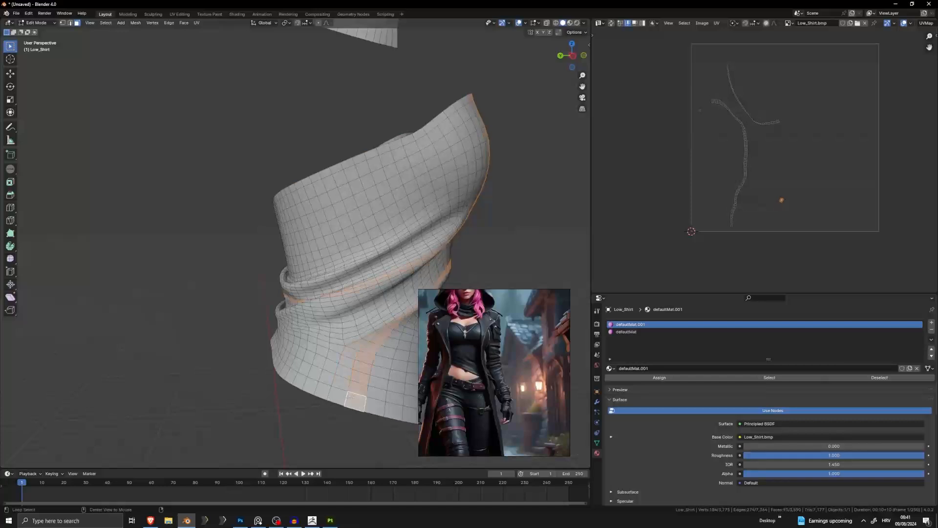
left_click(348, 397, "alt")
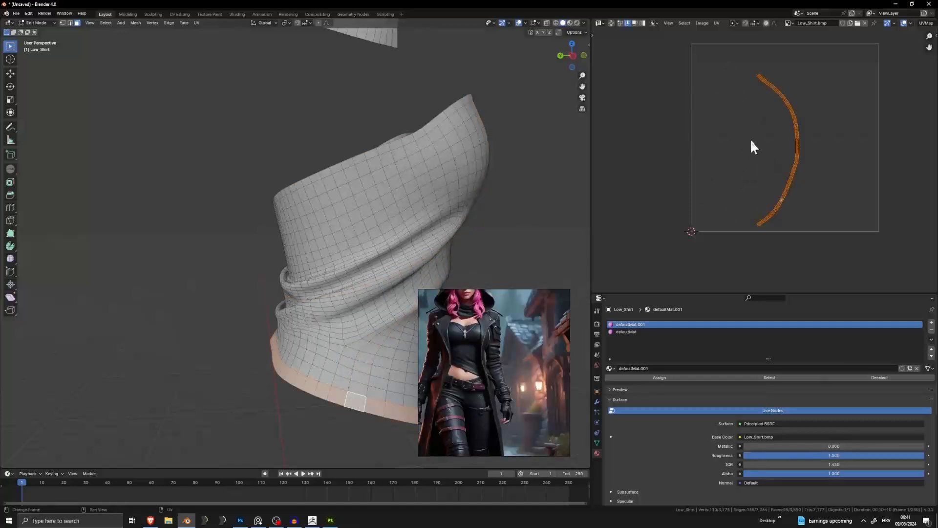
Select the entire mesh and all its UVs, and generate seams from the existing UV islands
key("a")
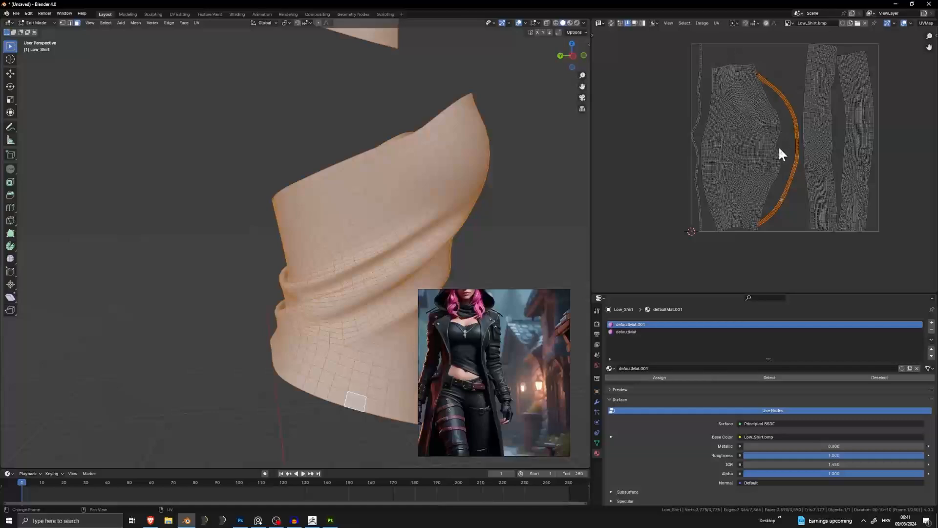
middle_click_drag(207, 241, 364, 291)
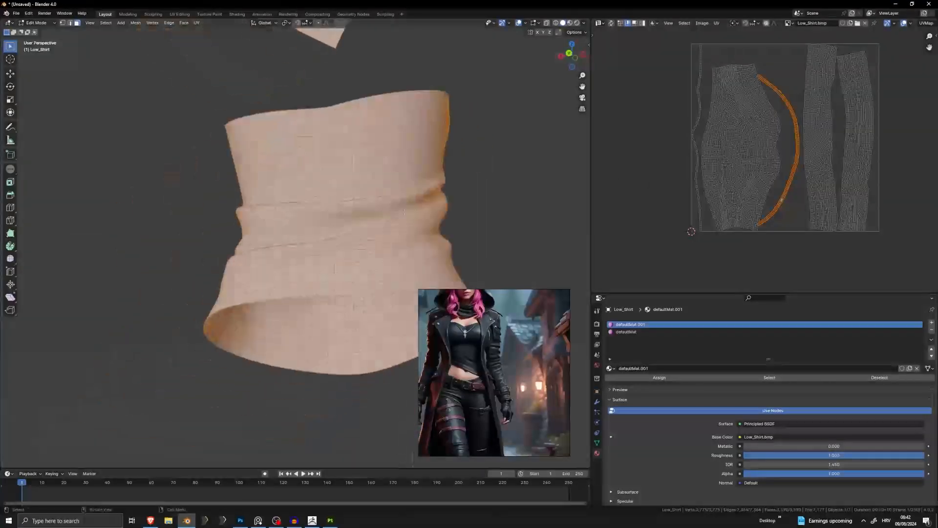
key("alt+a")
key("a")
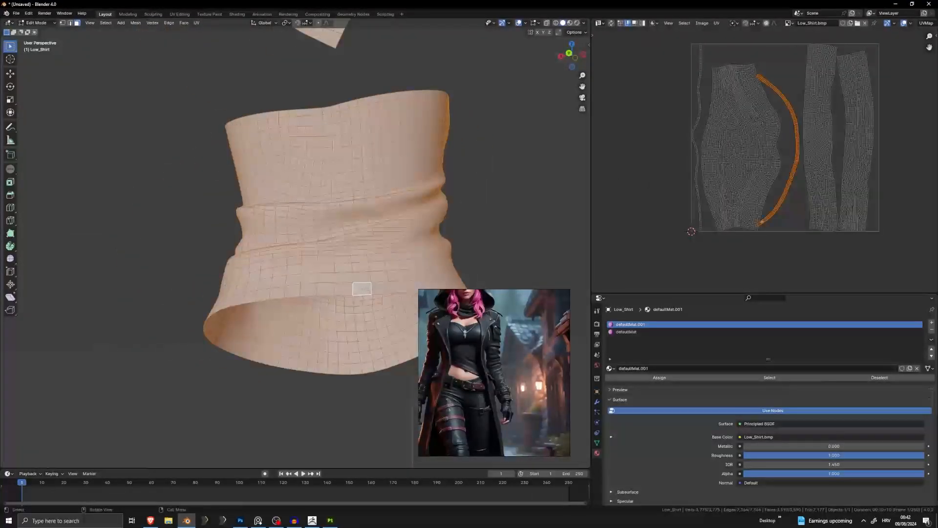
key("a")
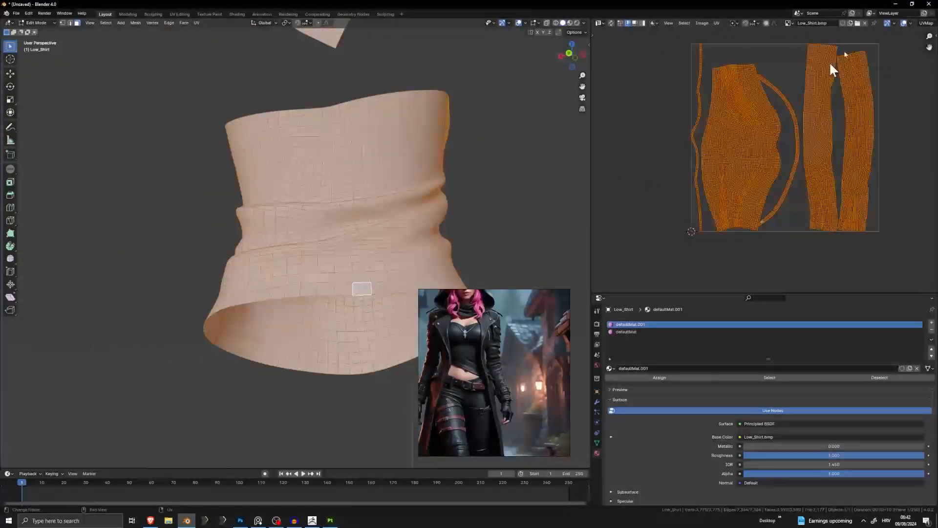
left_click(717, 20)
left_click(756, 145)
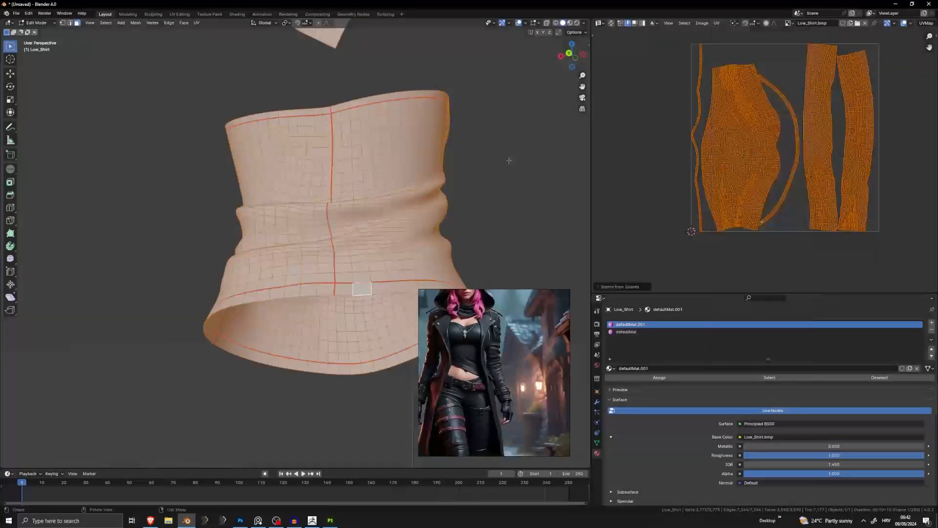
Switch to edge selection and mark the short vertical edge at the front centre of the shirt's bottom hem as a seam
left_click(509, 161)
middle_click_drag(509, 161, 408, 212)
scroll(408, 199, "down", 2)
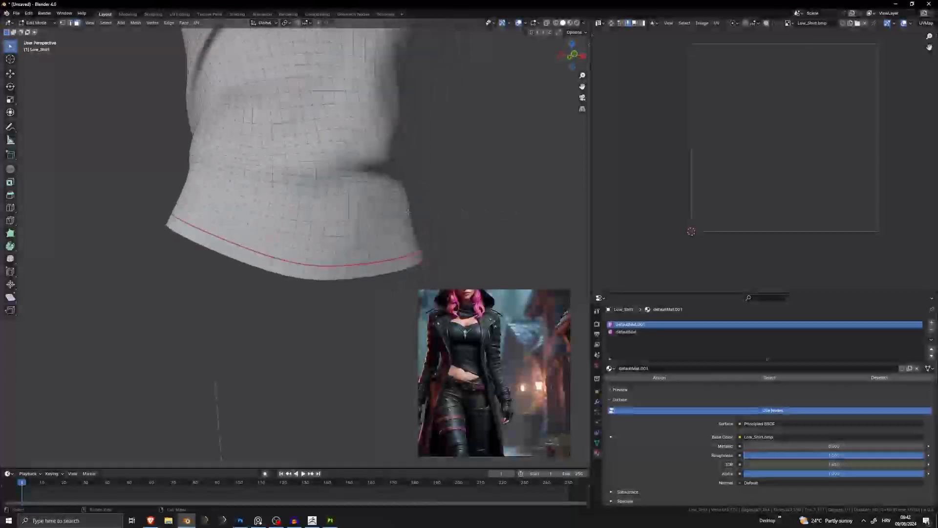
left_click(69, 23)
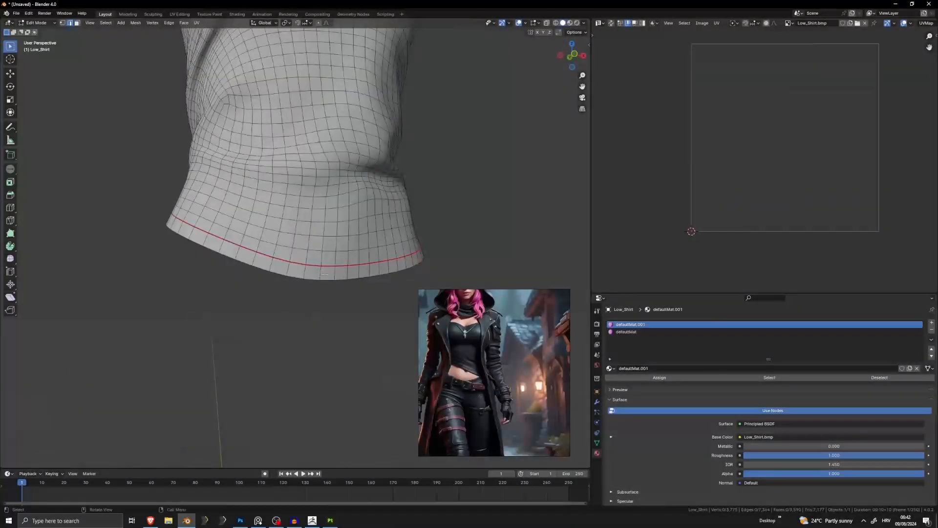
left_click(323, 274)
middle_click_drag(364, 266, 340, 283)
scroll(340, 283, "down", 3)
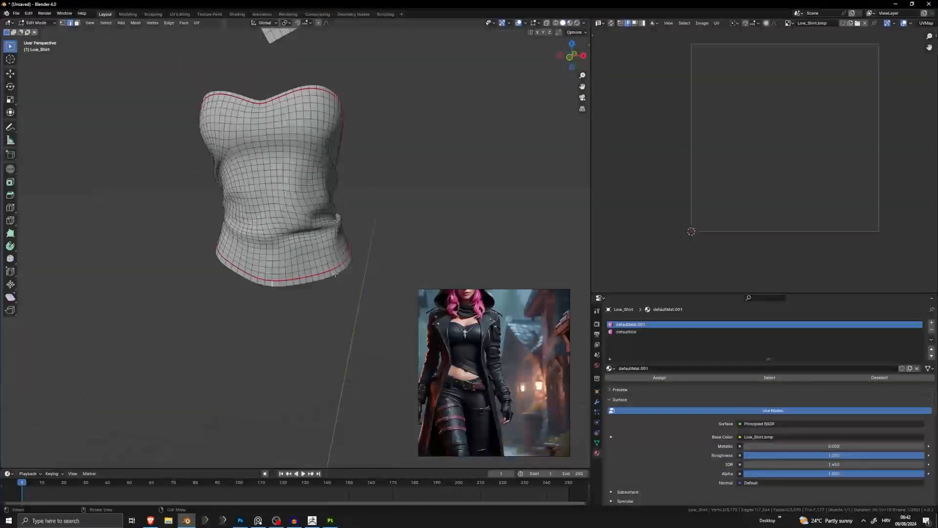
right_click(307, 368)
left_click(306, 344)
Mark the short vertical edge at the front centre of the shirt's upper rim as a seam
middle_click_drag(286, 128, 371, 220)
scroll(371, 220, "up", 3)
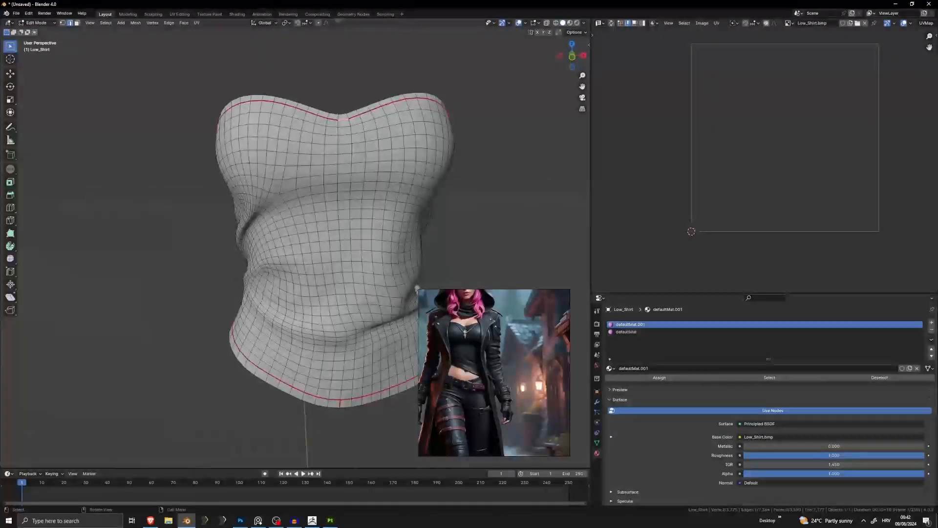
right_click(341, 119)
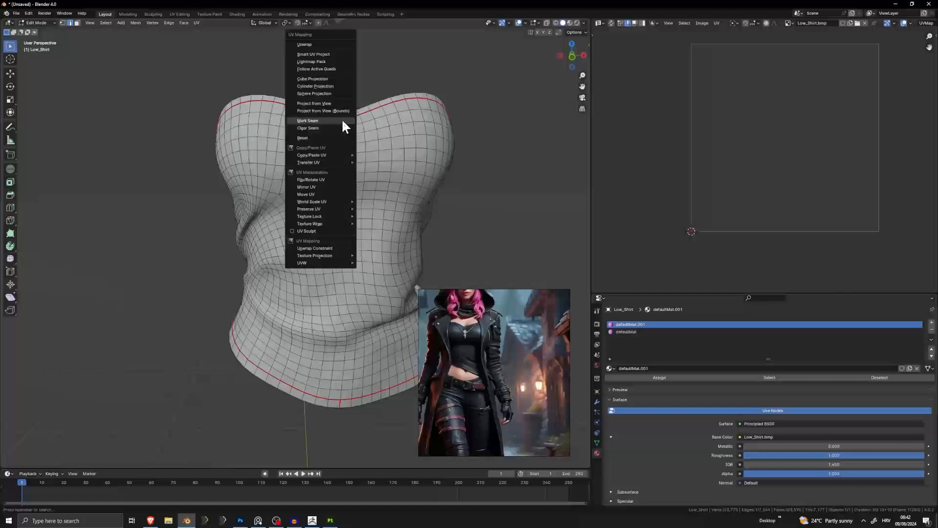
left_click(319, 135)
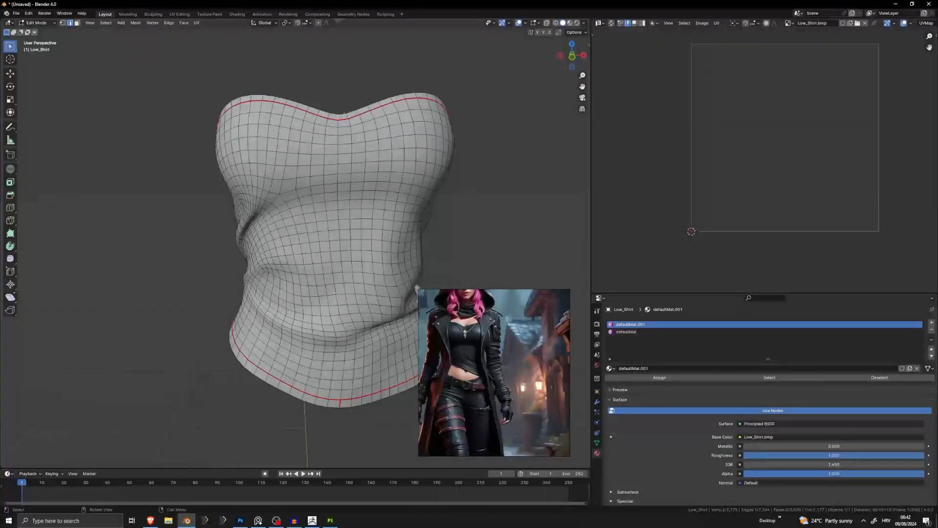
Unwrap the face loops of the shirt's upper rim and bottom hem, and move their UV strips outside the UV square
middle_click_drag(214, 215, 380, 220)
scroll(379, 220, "down", 3)
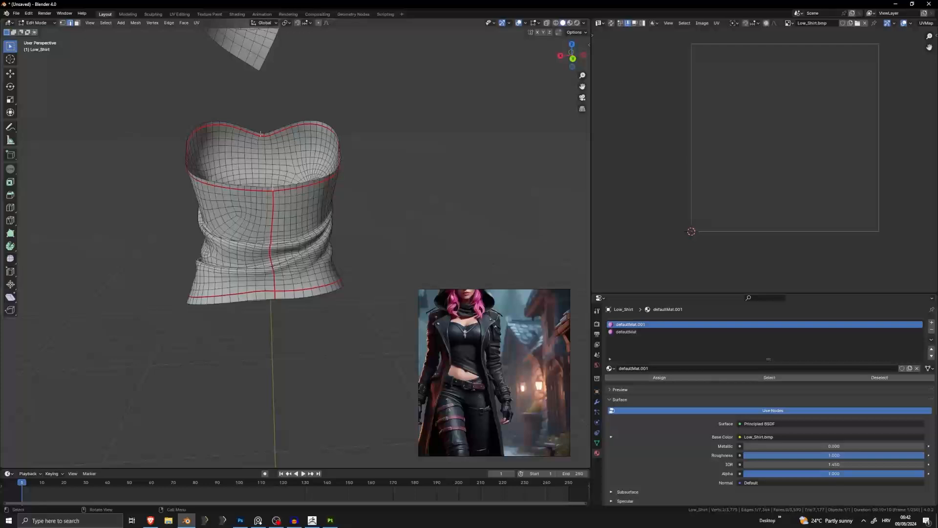
left_click(77, 22)
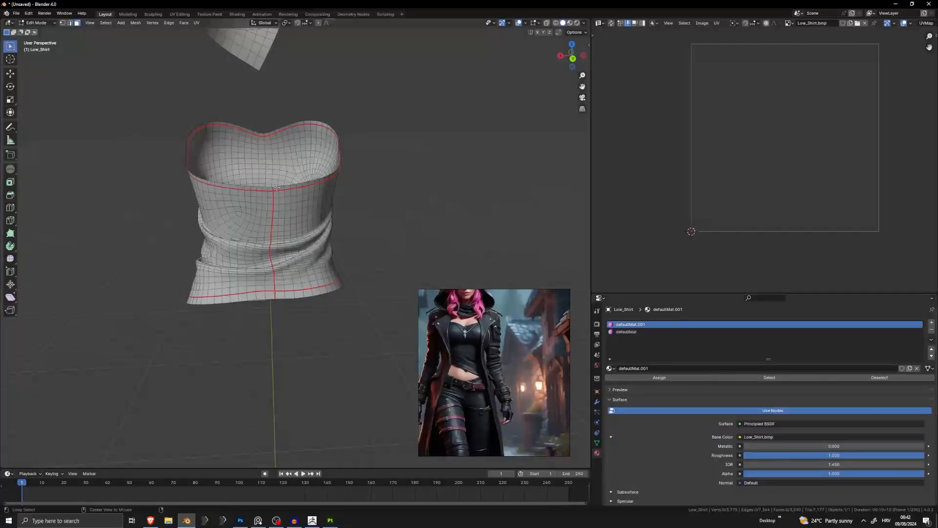
left_click(276, 187, "alt")
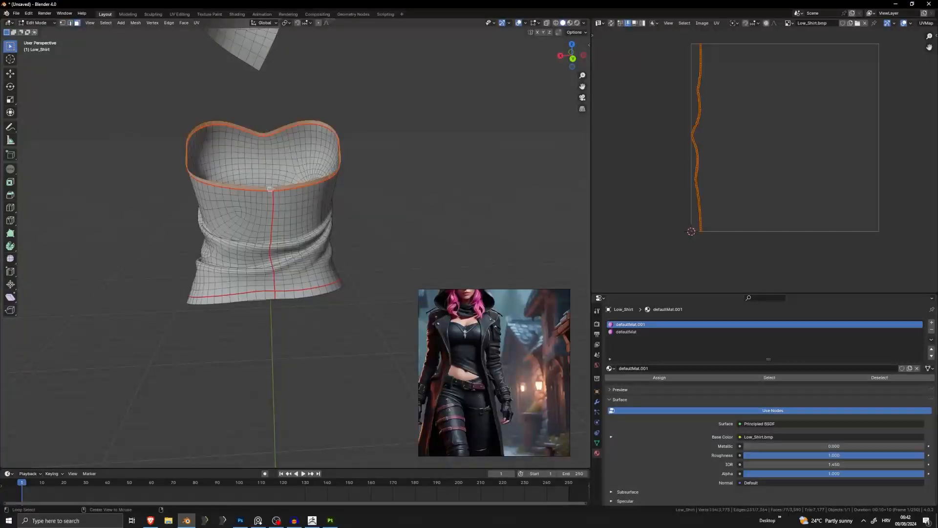
left_click(277, 297, "alt+shift")
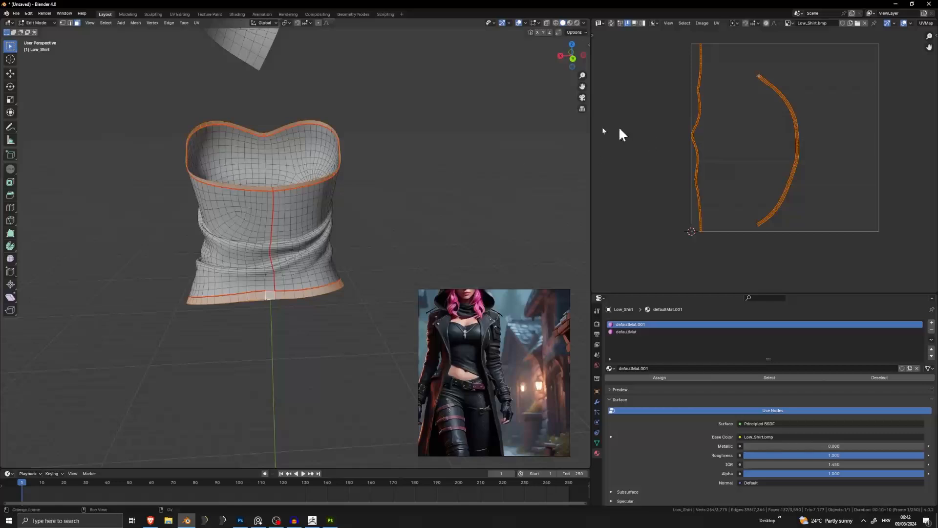
key("u")
left_click(462, 52)
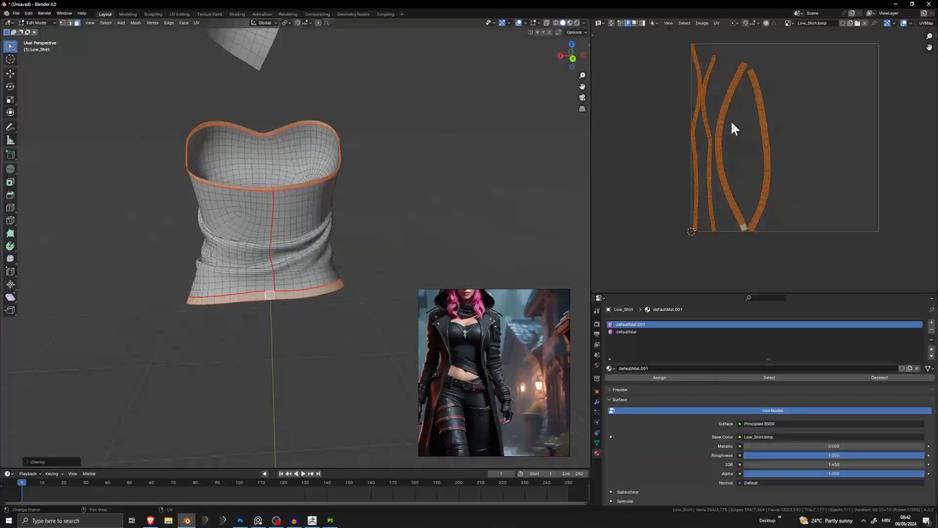
key("g")
left_click(638, 131)
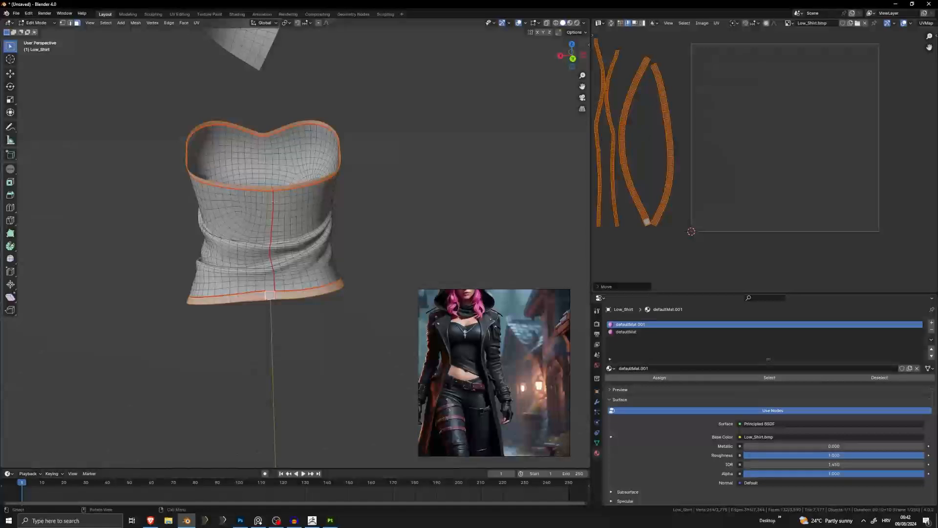
Select the entire scarf and shirt mesh and unwrap it into the shared UV square
key("a")
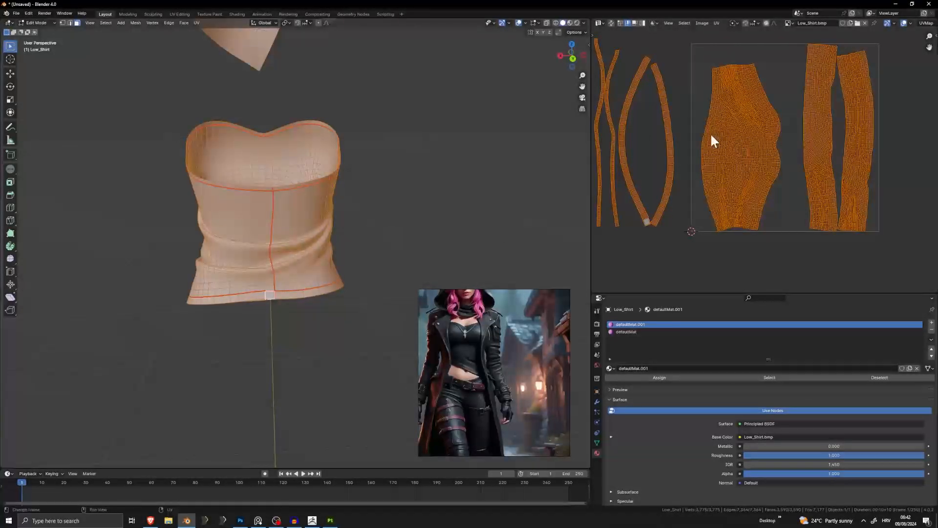
scroll(704, 142, "down", 3)
middle_click_drag(395, 102, 400, 136, "shift")
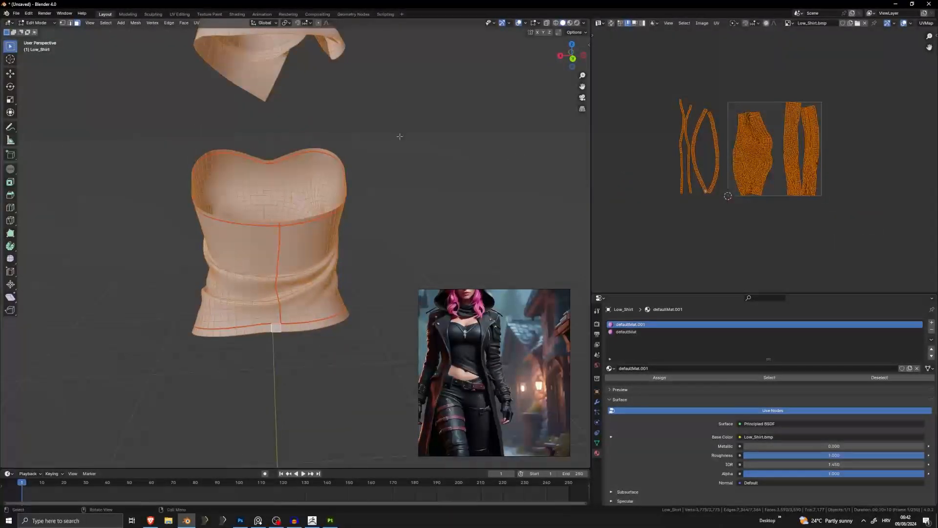
key("u")
left_click(400, 135)
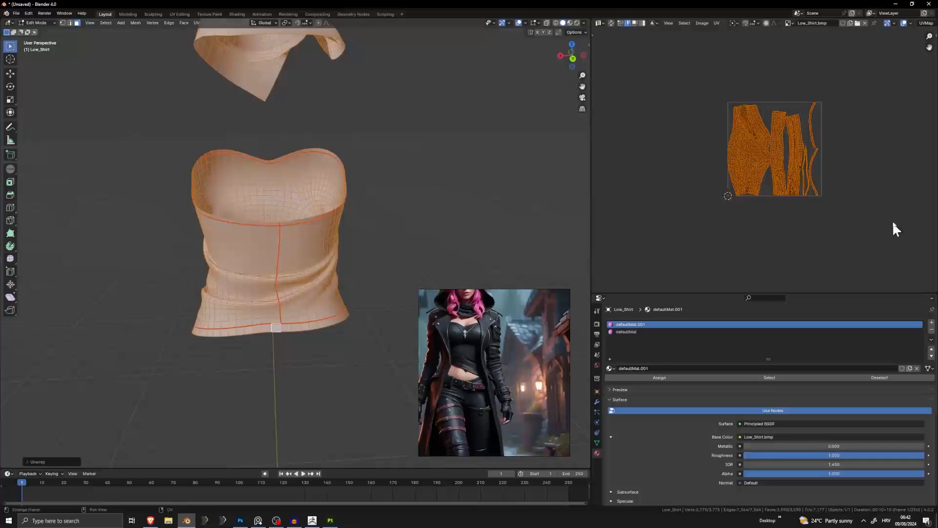
Examine the newly unwrapped UV islands and the gaps between the wide pieces and the thin rim and hem strips
scroll(826, 200, "up", 3)
left_click(752, 253)
middle_click_drag(317, 195, 518, 182)
scroll(857, 176, "up", 4)
scroll(849, 175, "down", 2)
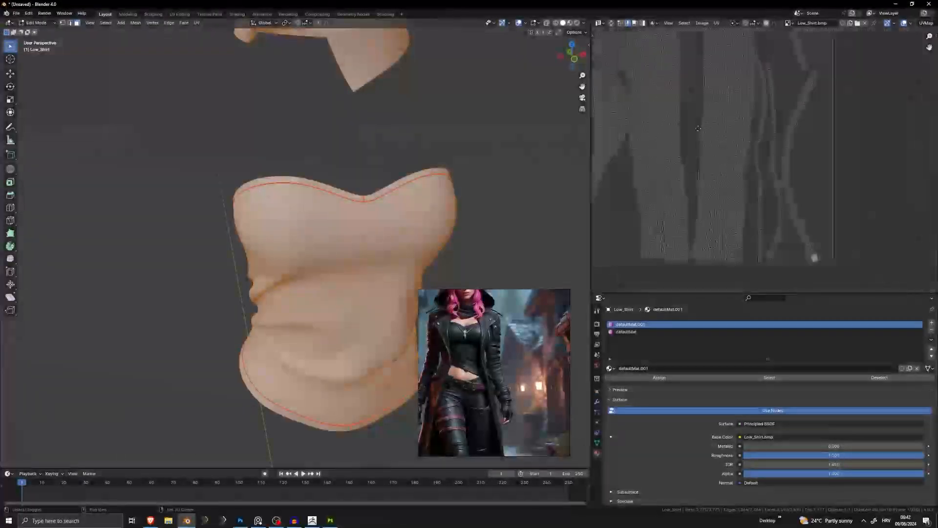
key("a")
scroll(725, 94, "down", 5)
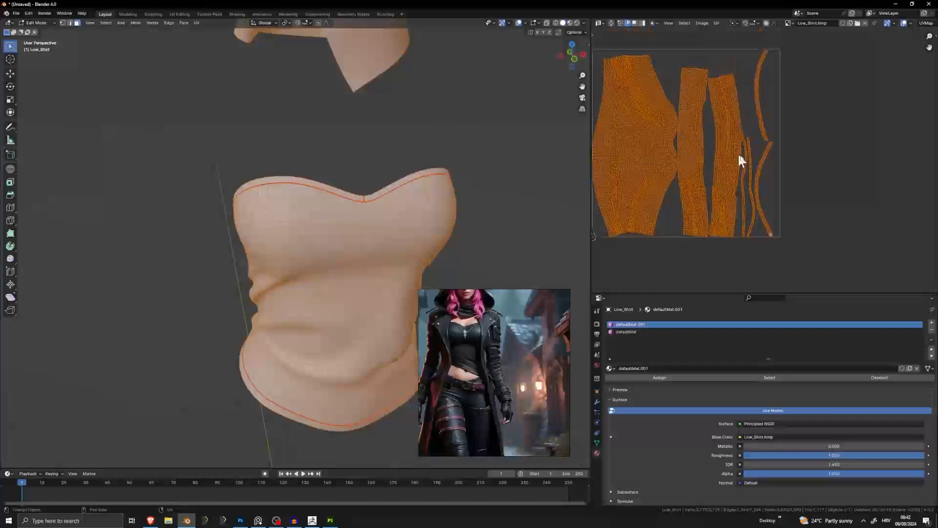
scroll(669, 163, "up", 6)
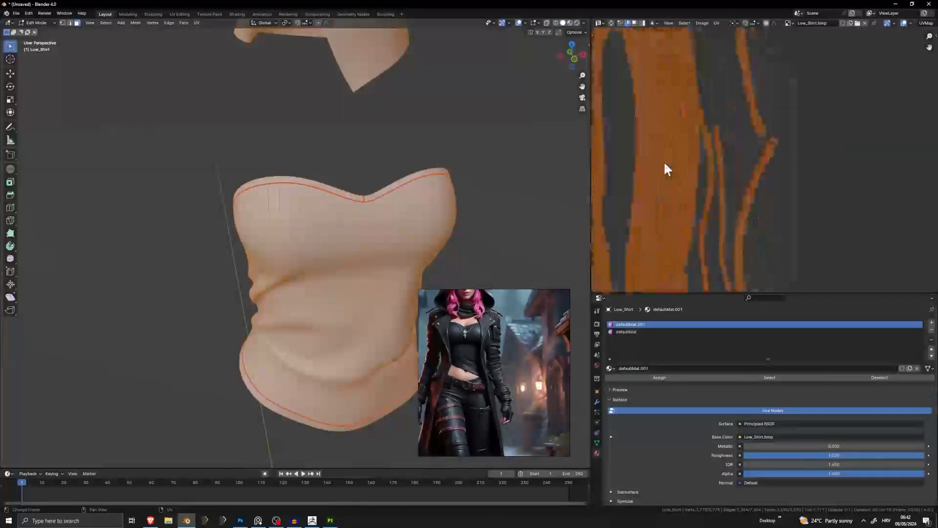
scroll(785, 138, "down", 5)
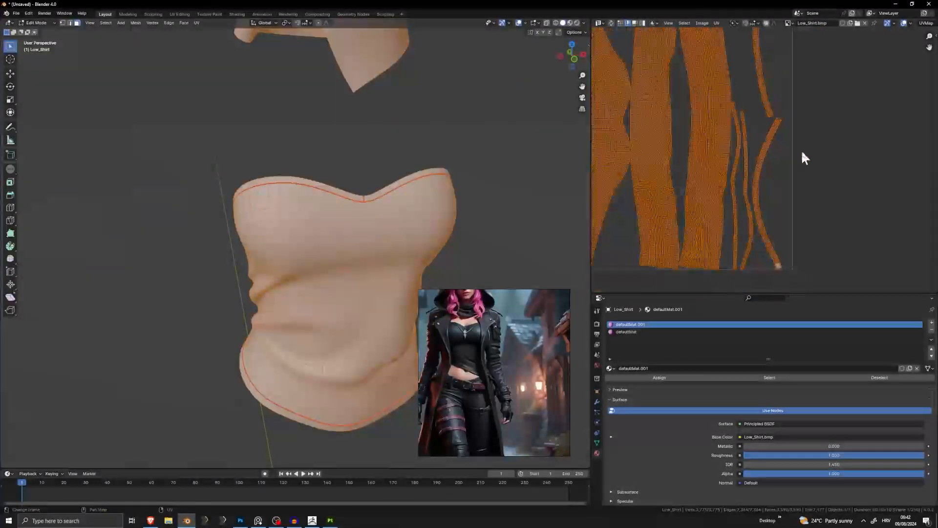
Rotate the wide UV strip beside the largest island by 180°, and move it slightly up inside the UV square
key("alt+a")
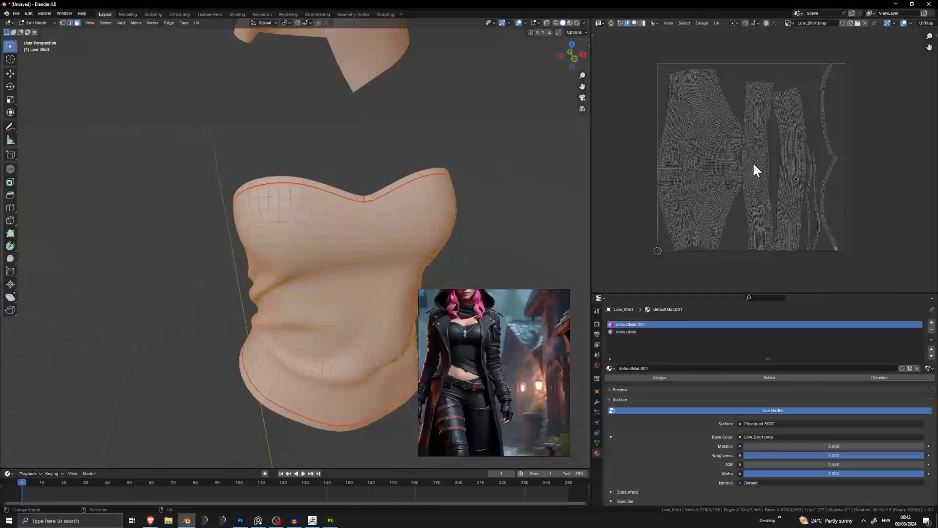
key("l")
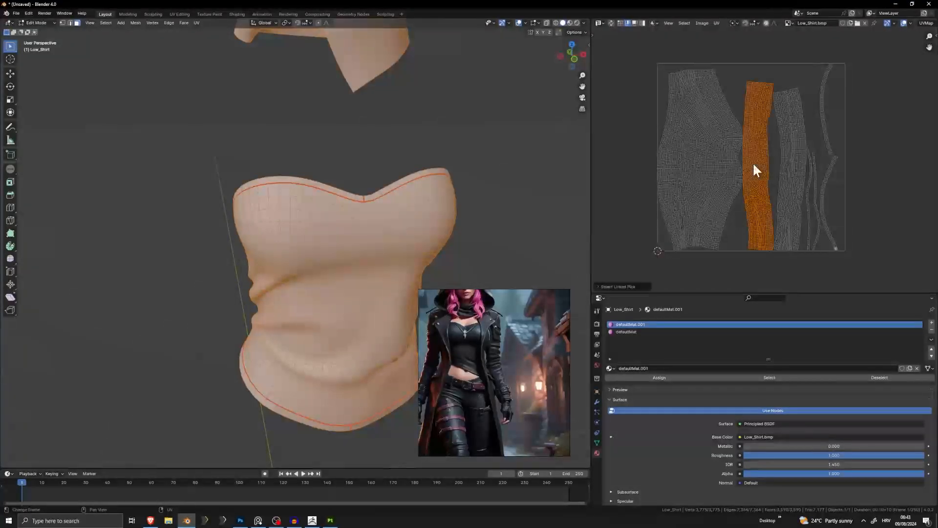
type("r")
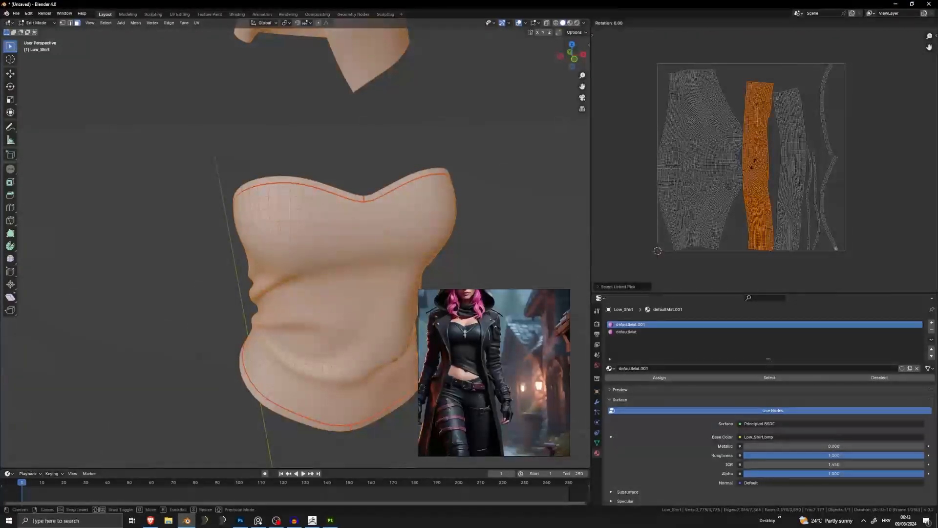
type("1")
key("Return")
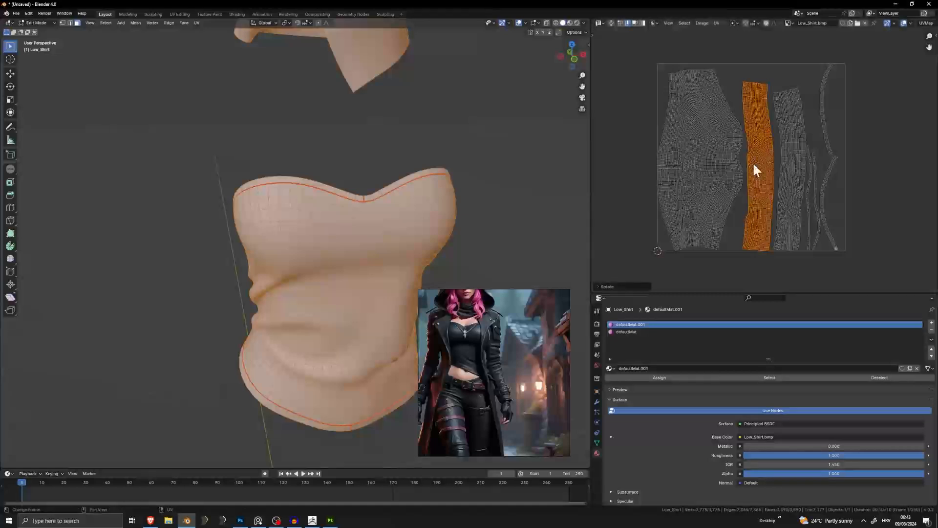
key("g")
left_click(754, 156)
key("alt+a")
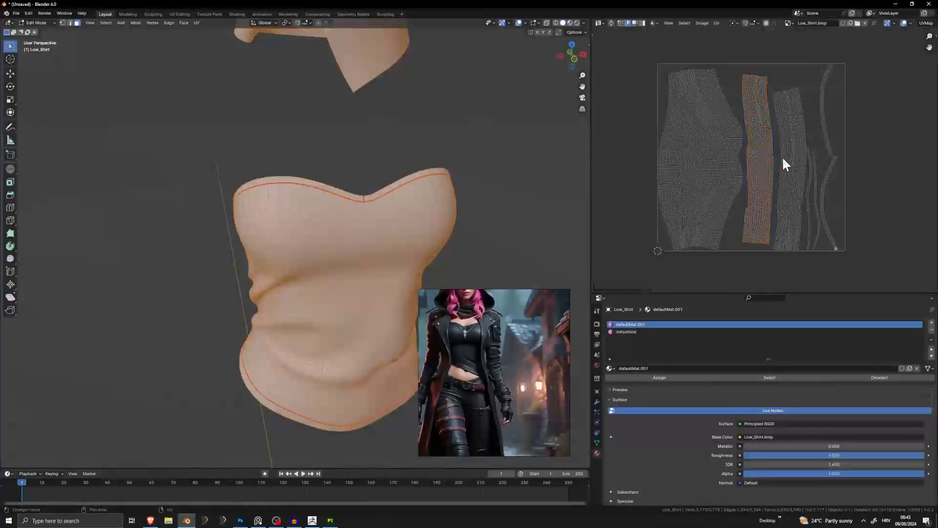
Move the second wide UV strip slightly up and left, level with the first one and clear of the thin strips
key("l")
key("g")
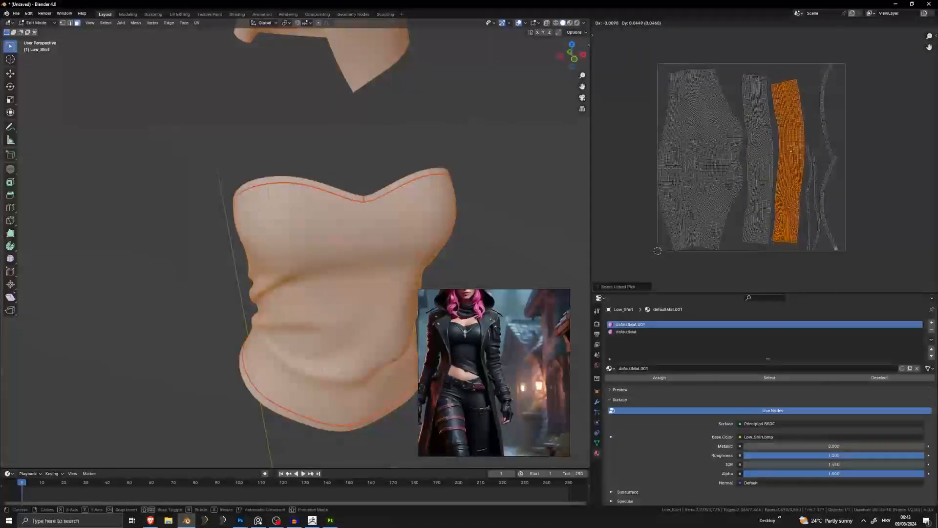
left_click(790, 150)
left_click(813, 176)
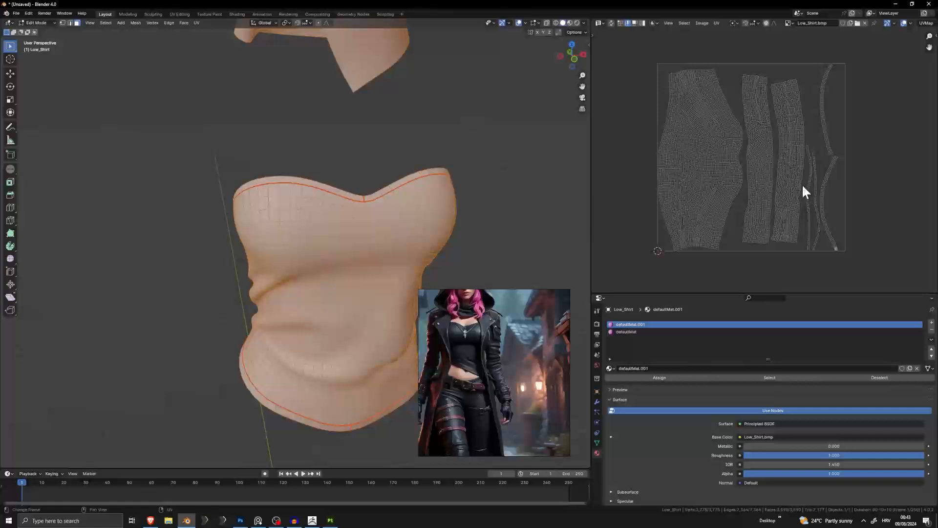
Move the thin UV strip touching the second wide strip to the right edge of the UV square
key("l")
left_click(806, 184)
key("l")
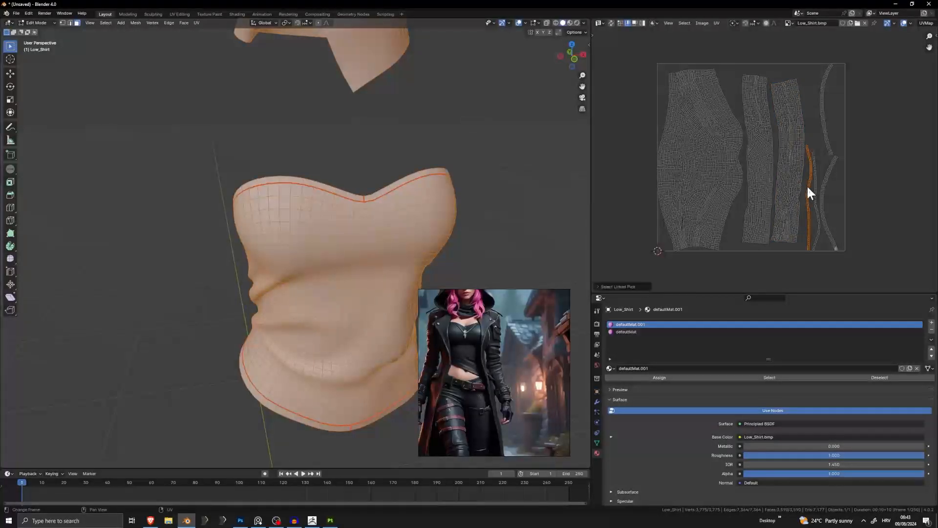
key("g")
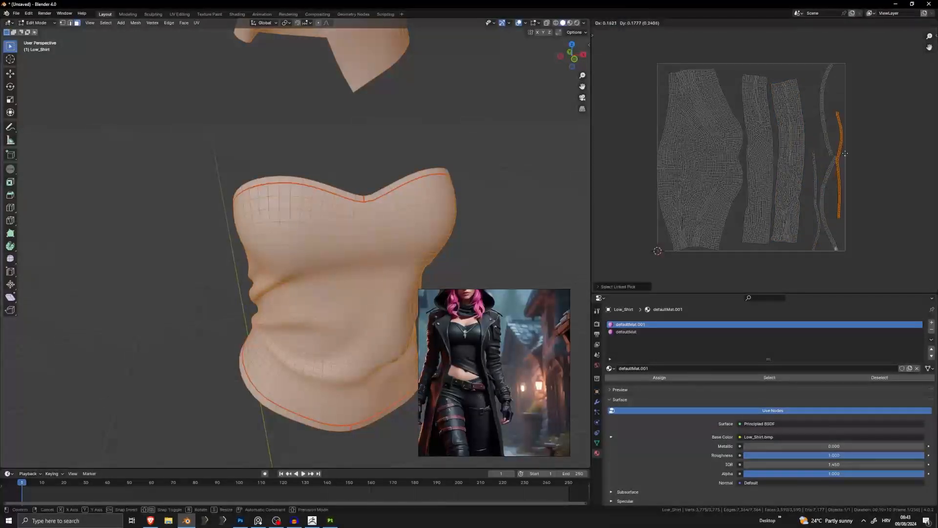
left_click(836, 157)
left_click(825, 170)
Shift the lower curved UV strip and the remaining thin strip slightly left so that the islands are spaced apart
key("l")
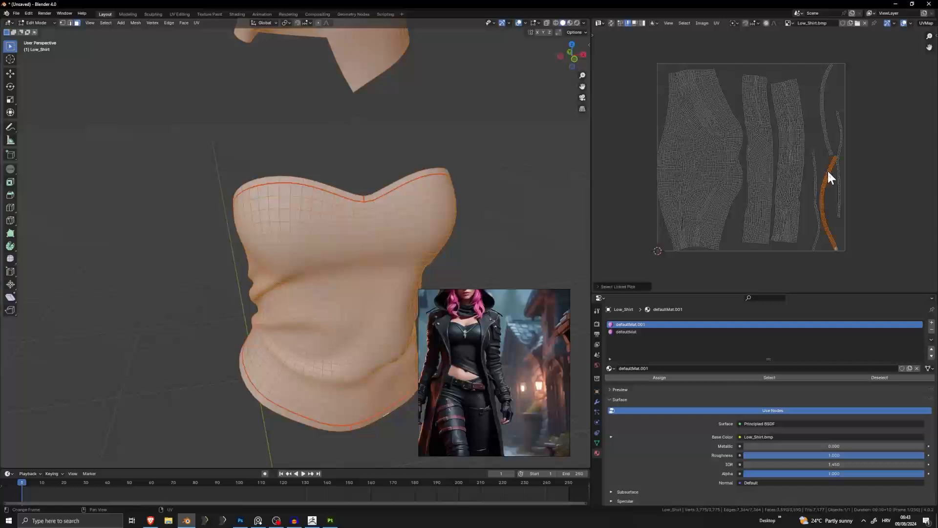
key("g")
left_click(817, 175)
left_click(815, 176)
key("l")
key("g")
left_click(820, 174)
left_click(826, 176)
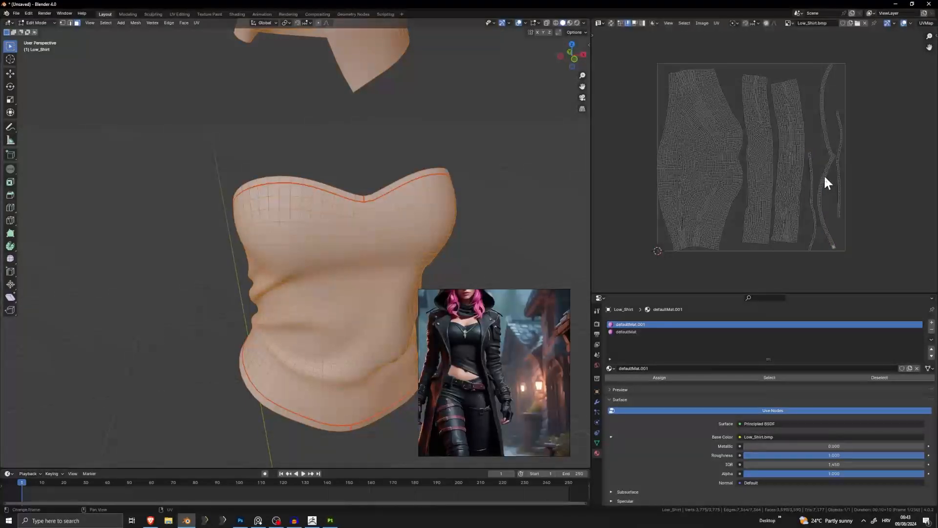
key("l")
key("g")
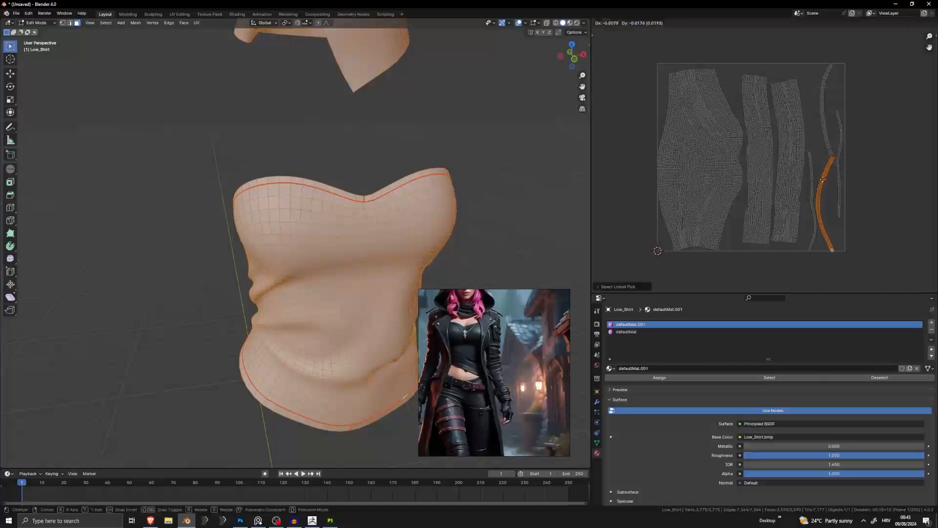
left_click(824, 180)
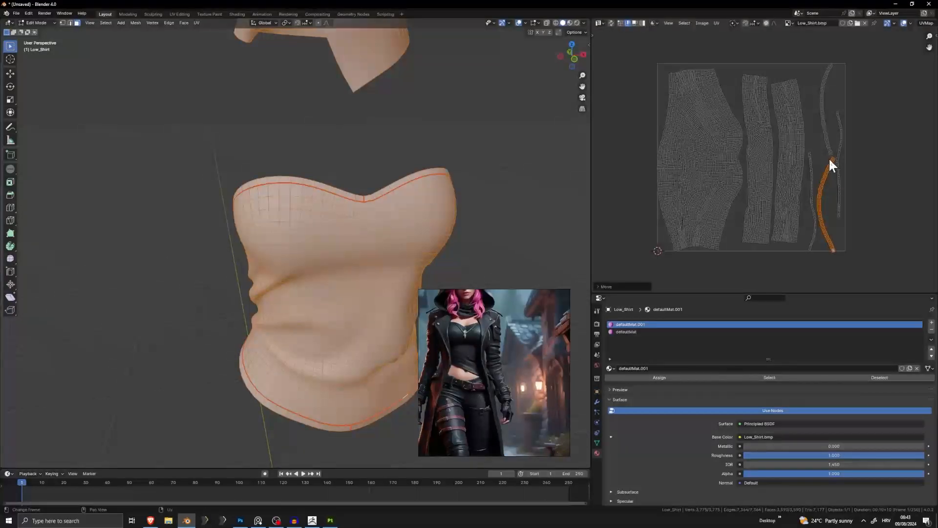
Select all four thin rim and hem UV strips, scale them to about 0.94, and nudge them inside the UV square
key("l")
key("s")
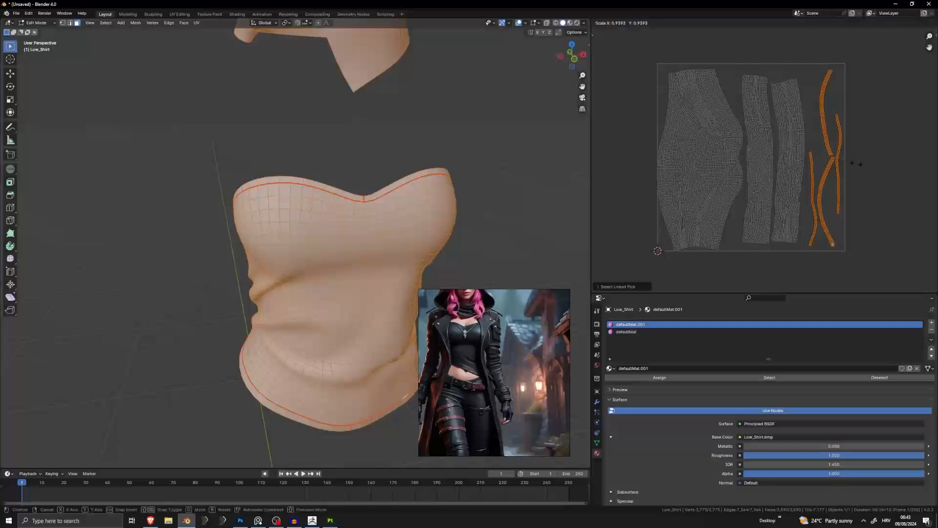
left_click(852, 163)
key("g")
left_click(843, 166)
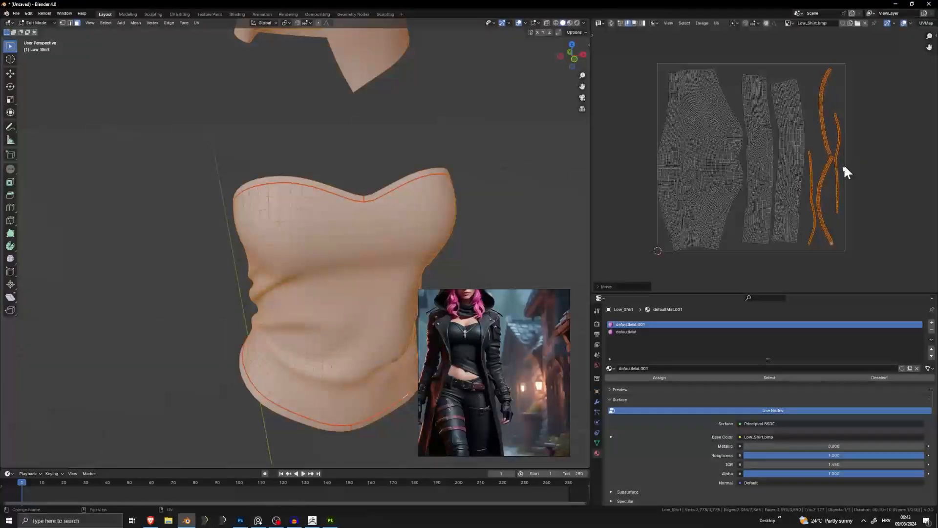
left_click(875, 154)
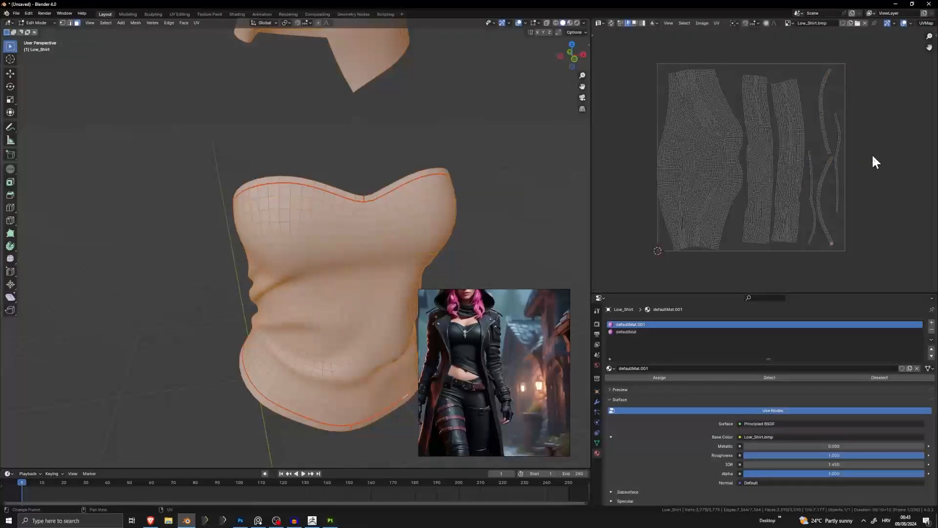
Inspect the spacing of the arranged UV islands, and check the combined scarf and shirt in Object Mode before returning to Edit Mode
scroll(727, 173, "up", 6)
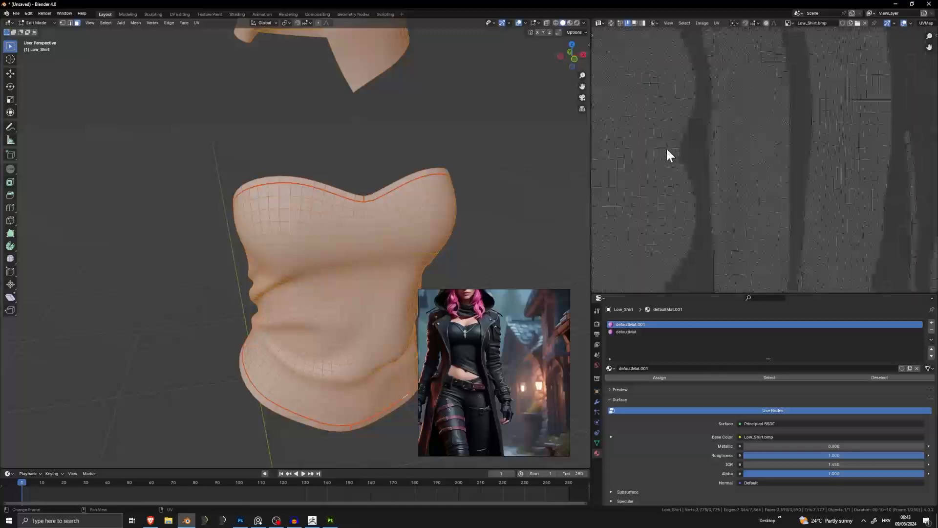
scroll(719, 164, "down", 8)
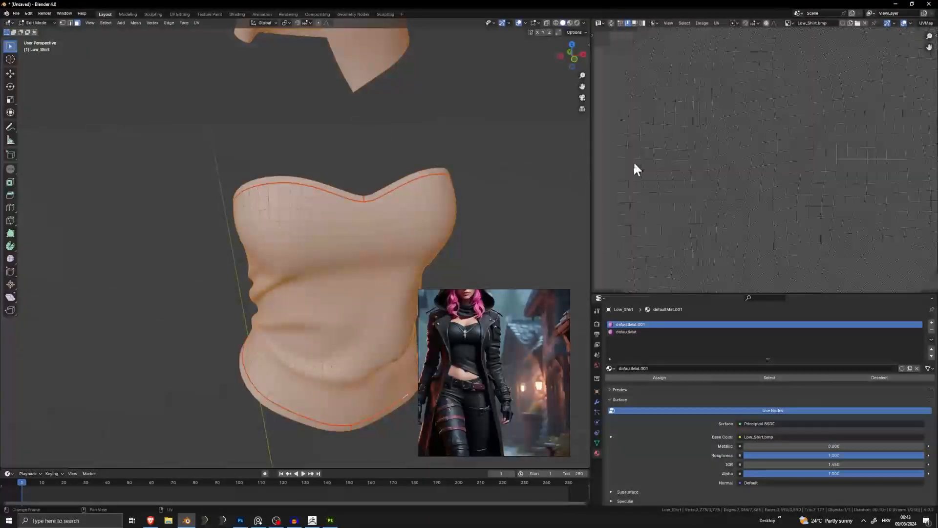
scroll(415, 194, "down", 2)
scroll(415, 194, "down", 3)
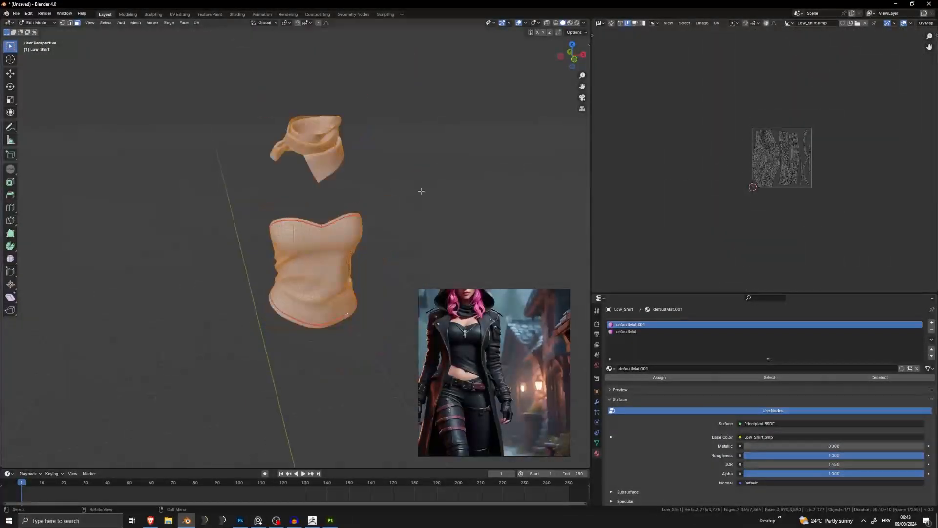
key("Tab")
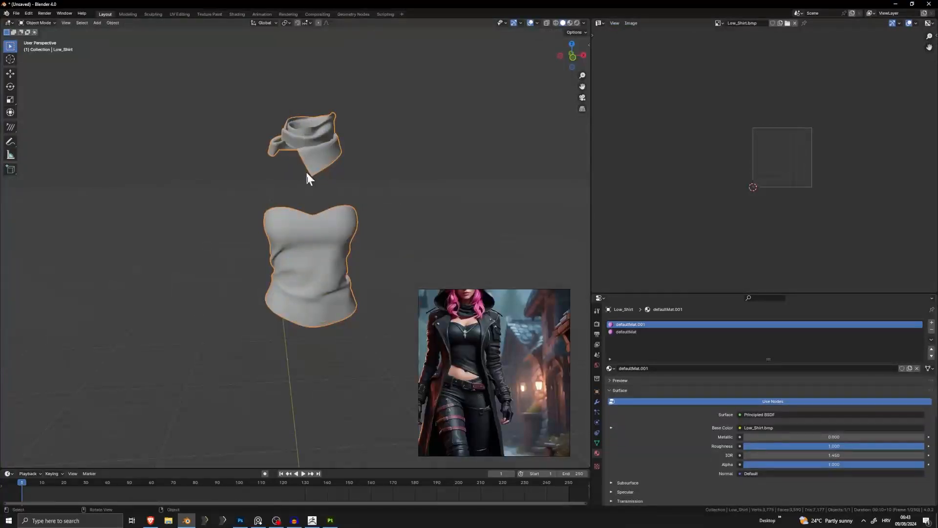
key("Tab")
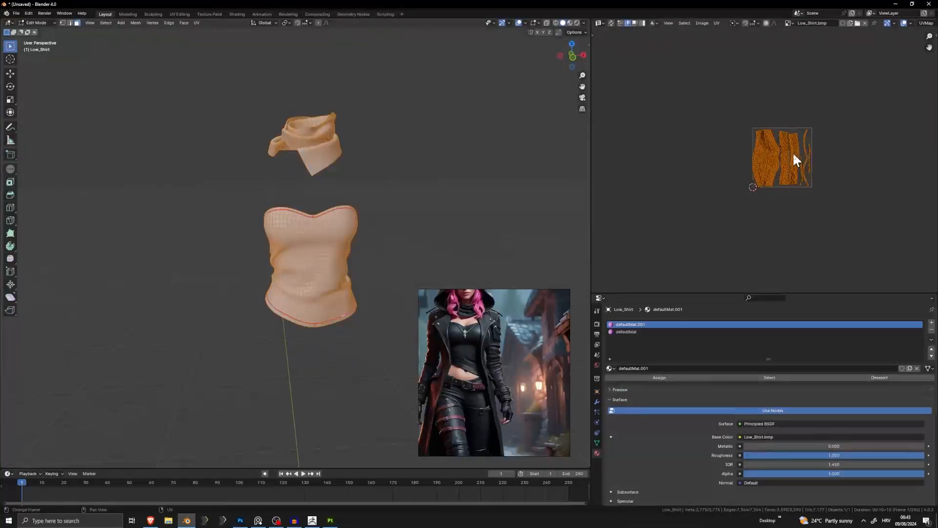
scroll(765, 160, "up", 3)
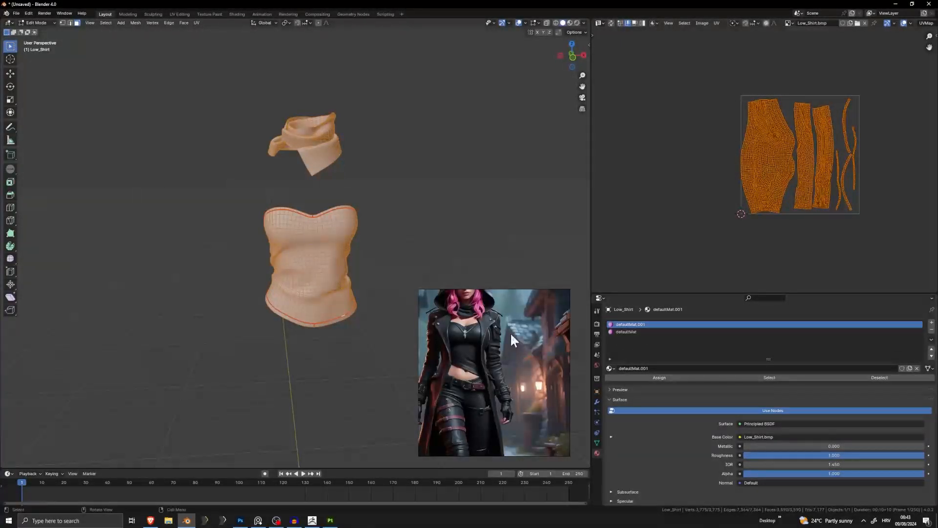
Switch to File Explorer and open the Meshes folder inside Skyrim's Data directory through the Data Skyrim shortcut on the desktop
left_click(168, 519)
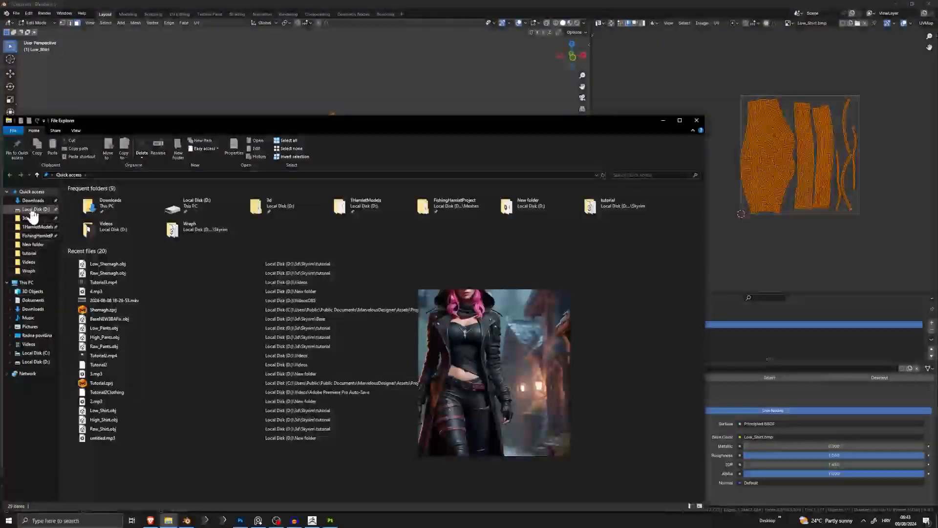
left_click(37, 336)
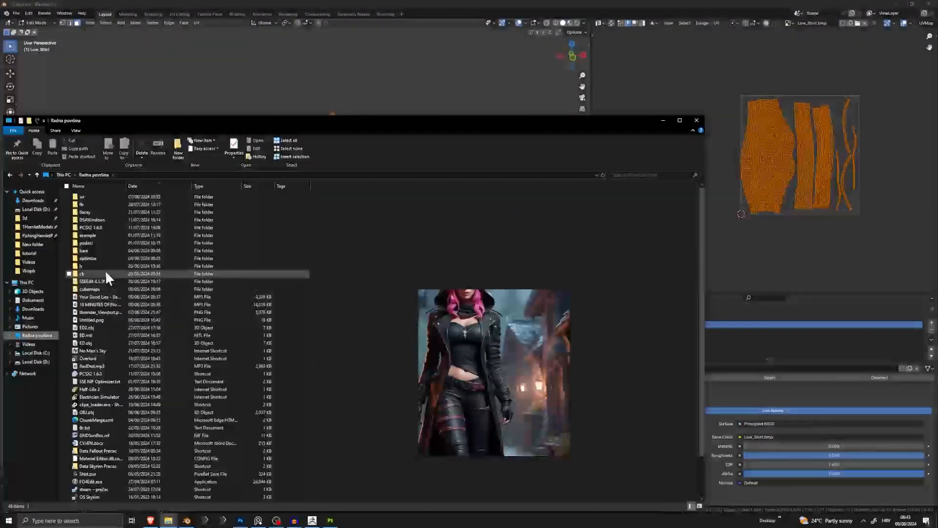
scroll(107, 264, "down", 2)
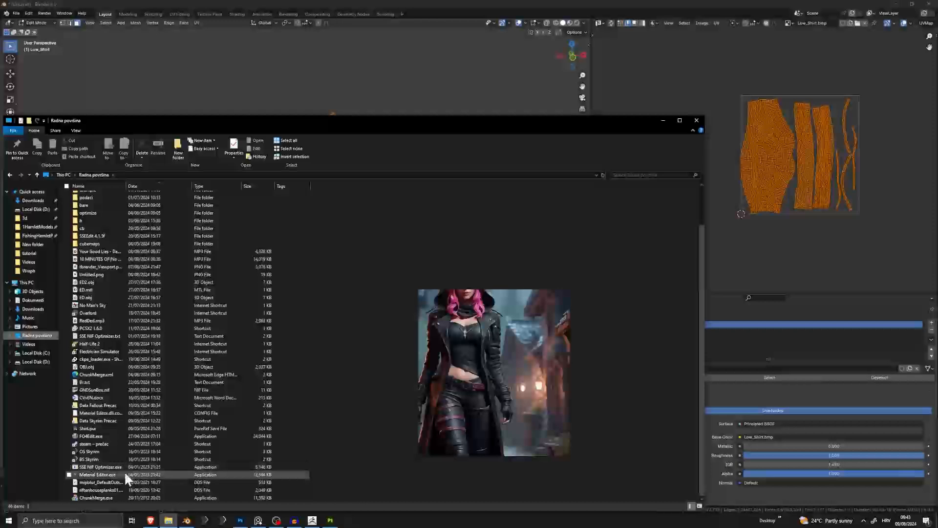
double_click(102, 421)
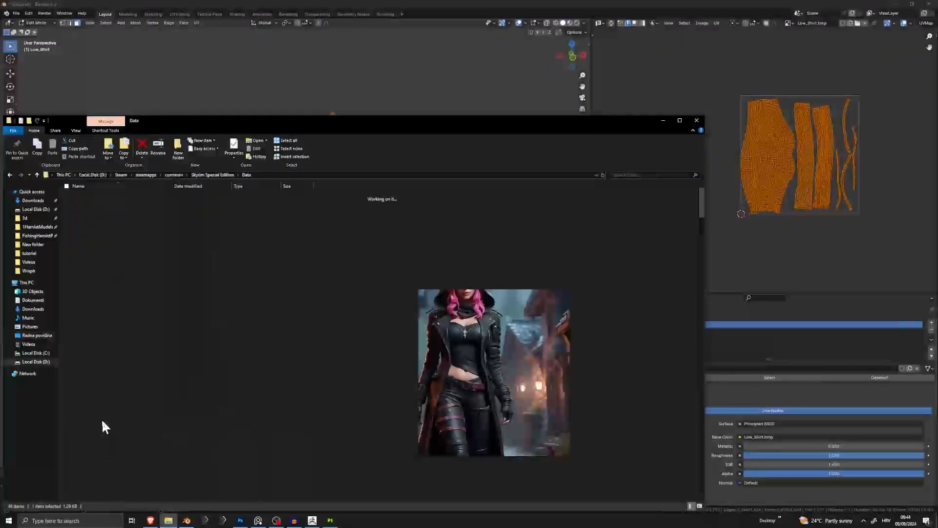
scroll(104, 320, "down", 5)
type("mes")
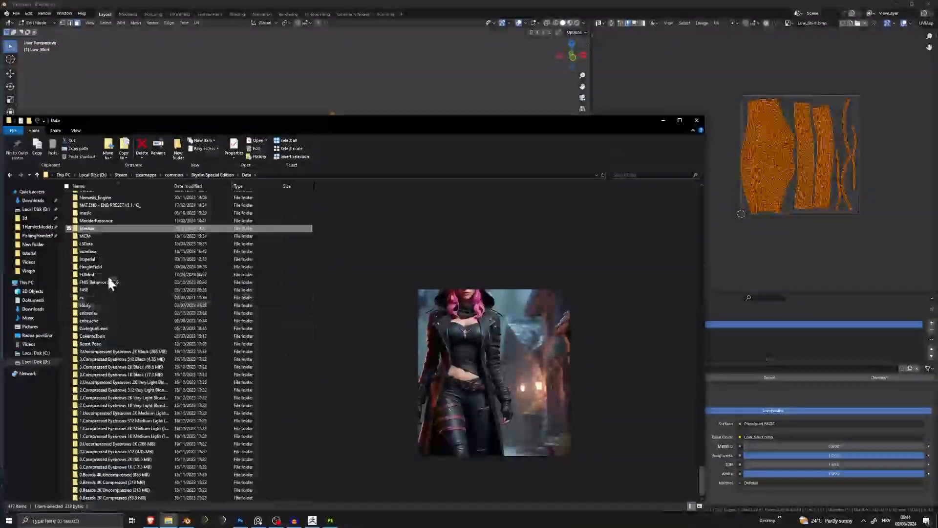
double_click(91, 229)
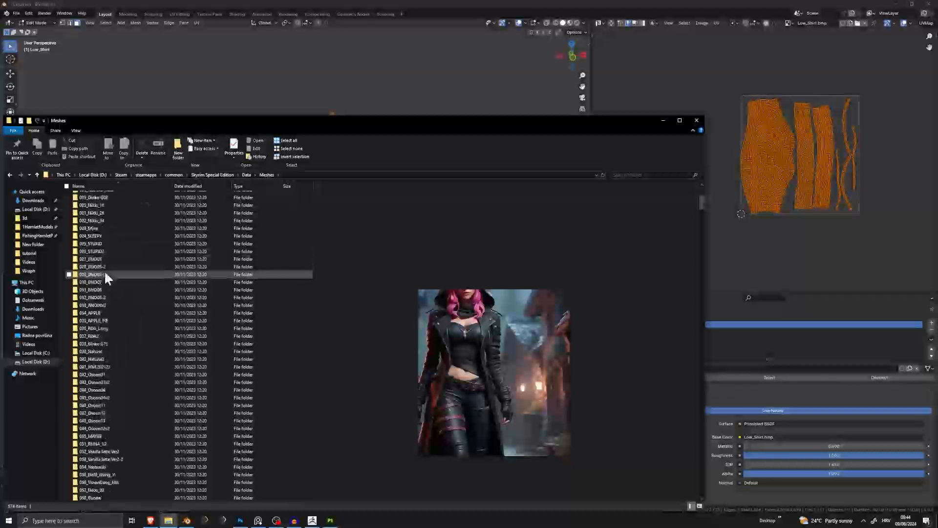
Open Top_1.nif from the SkimpyDemon folder within Obicnii in NifSkope
type("obi")
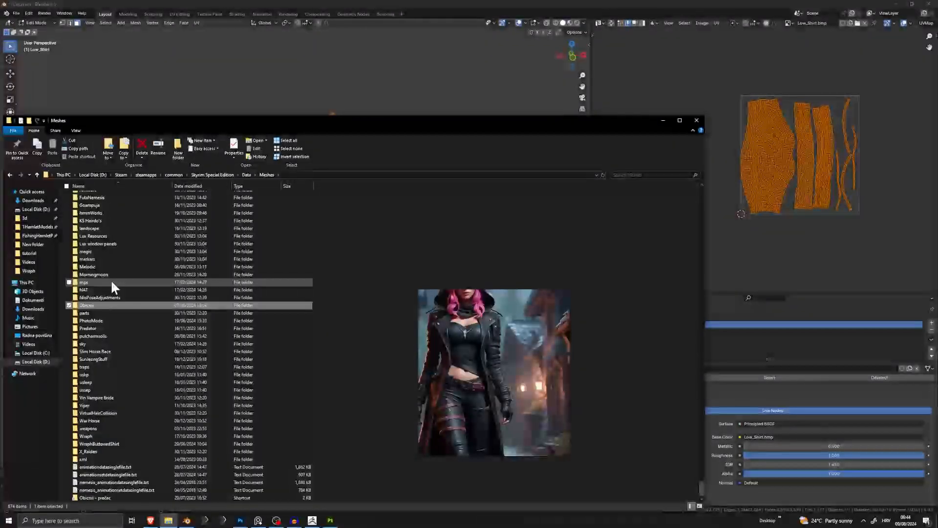
double_click(87, 305)
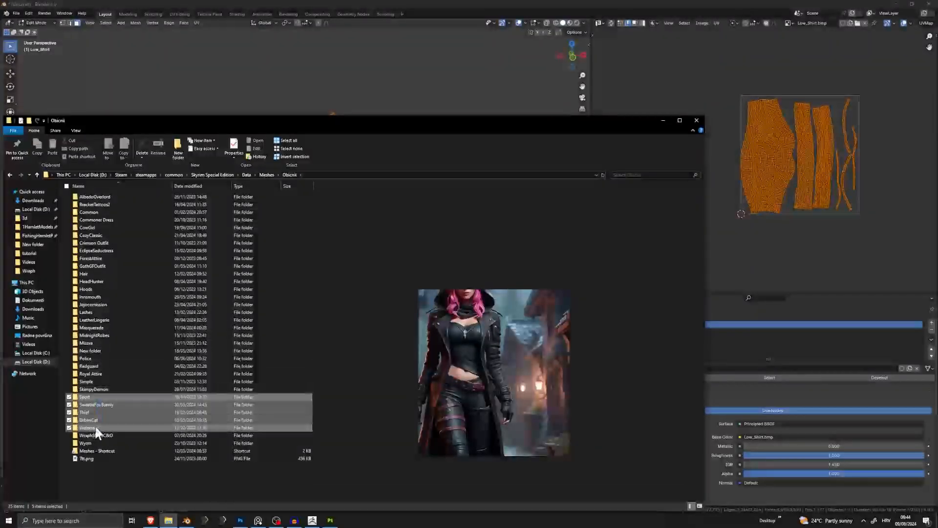
left_click(107, 435)
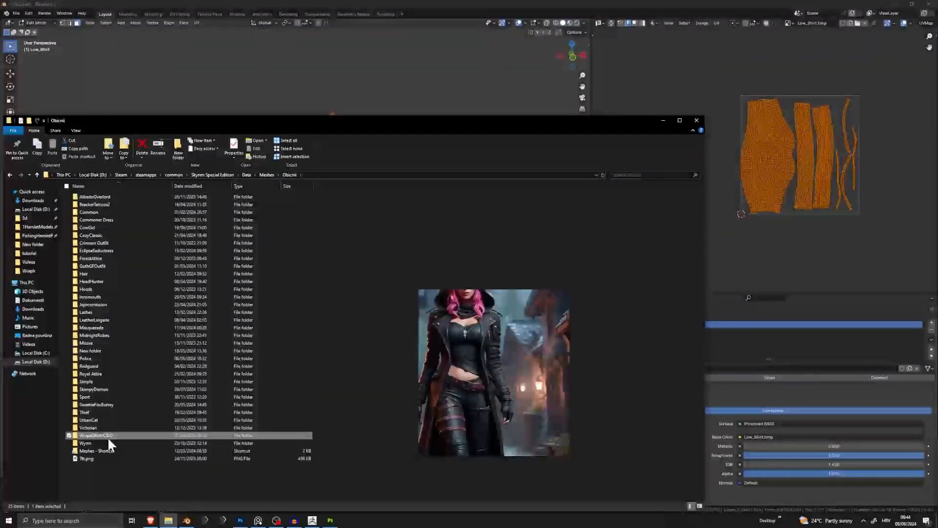
double_click(101, 388)
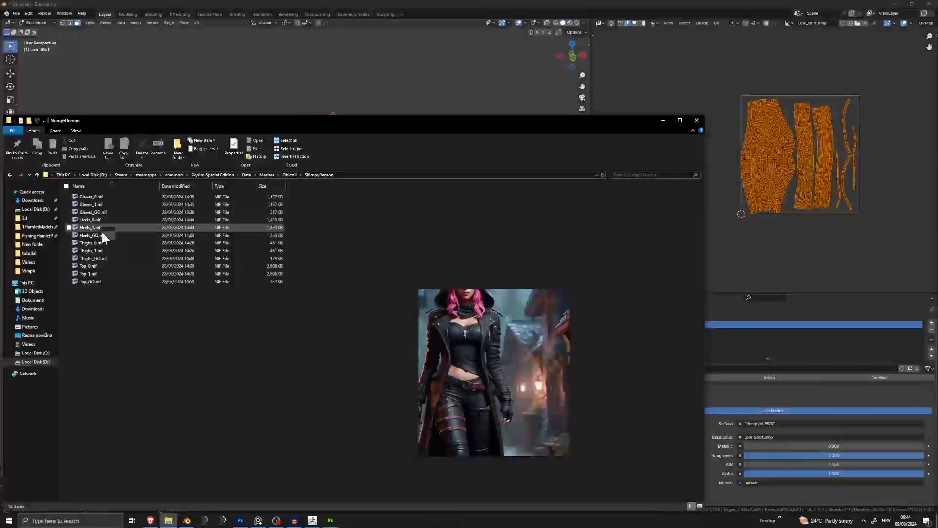
left_click(101, 275)
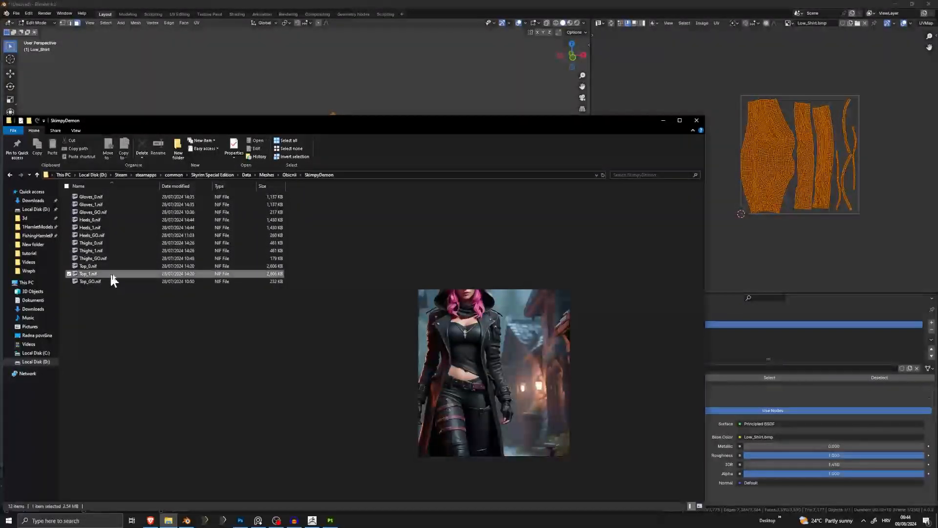
left_click(664, 121)
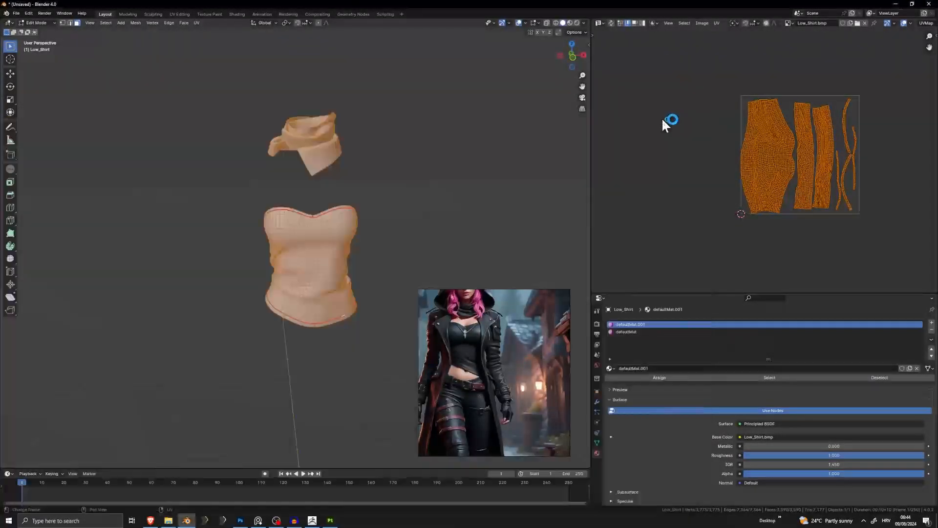
left_click(348, 520)
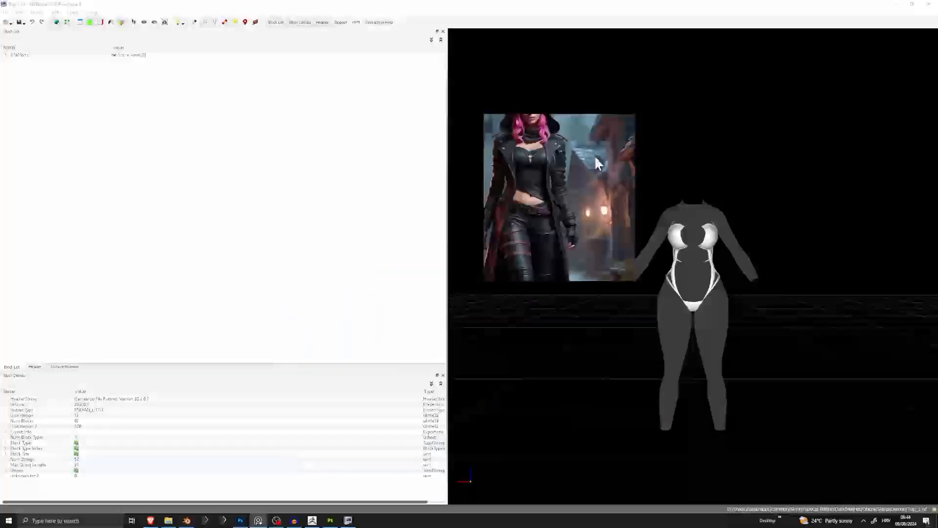
Examine how the outfit is divided into the separate BraPanties and MetalTop shapes by selecting each one in turn
scroll(700, 246, "up", 3)
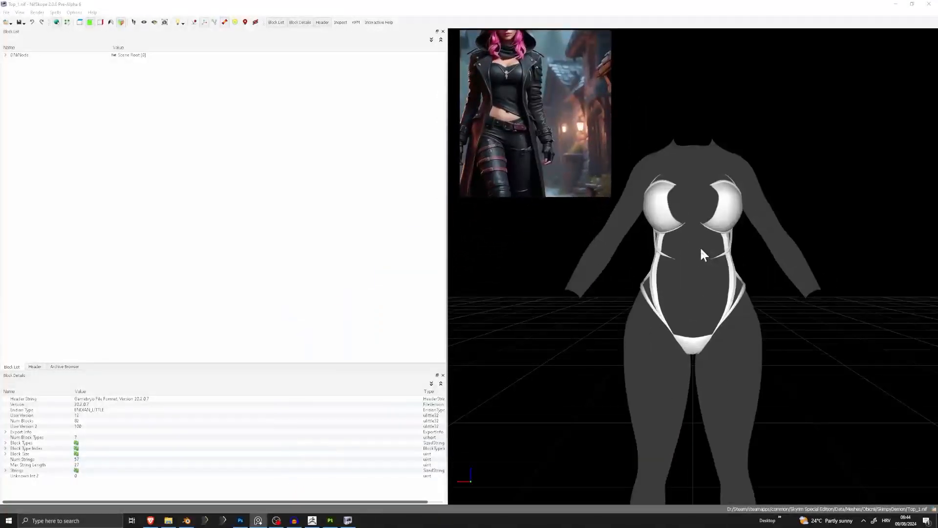
middle_click_drag(665, 251, 687, 266)
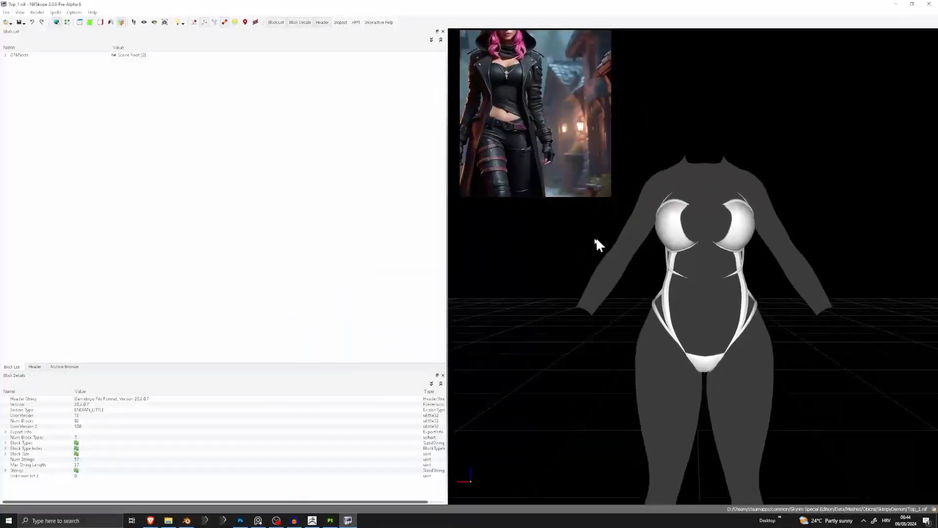
left_click(681, 235)
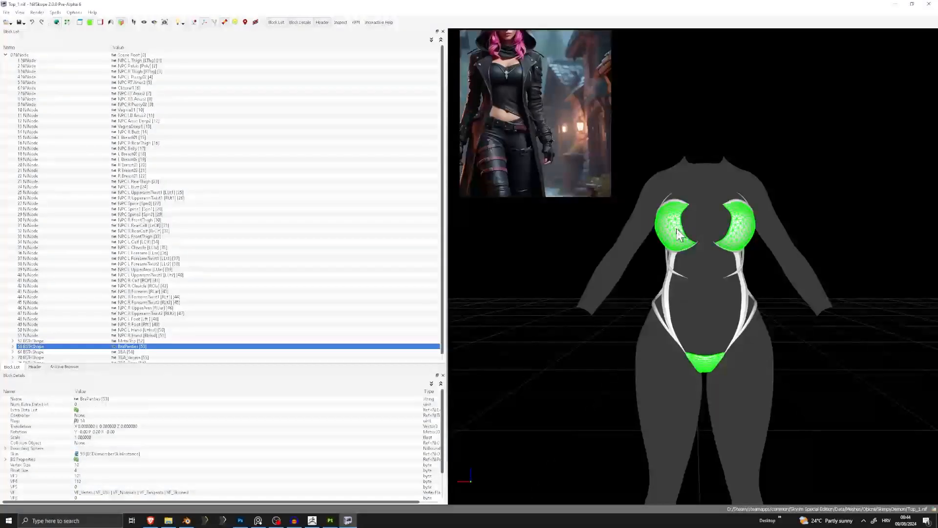
left_click(673, 260)
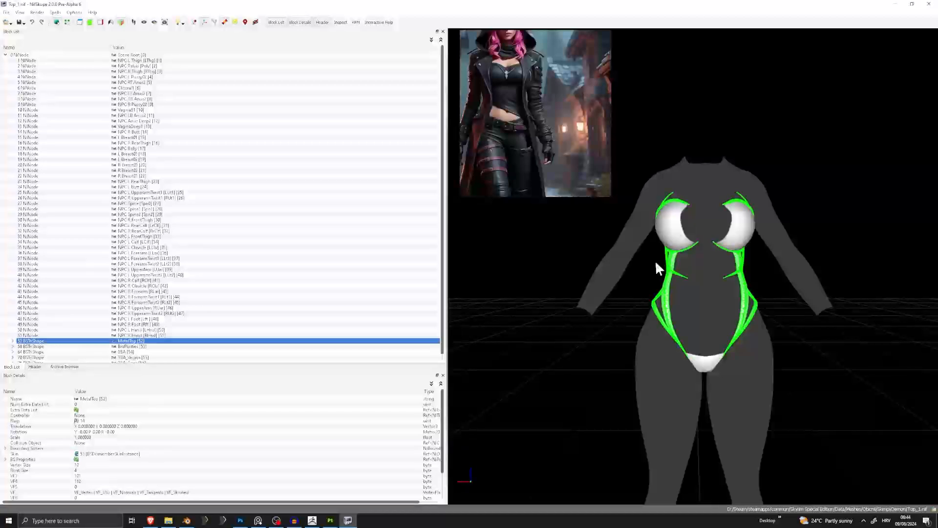
left_click(674, 234)
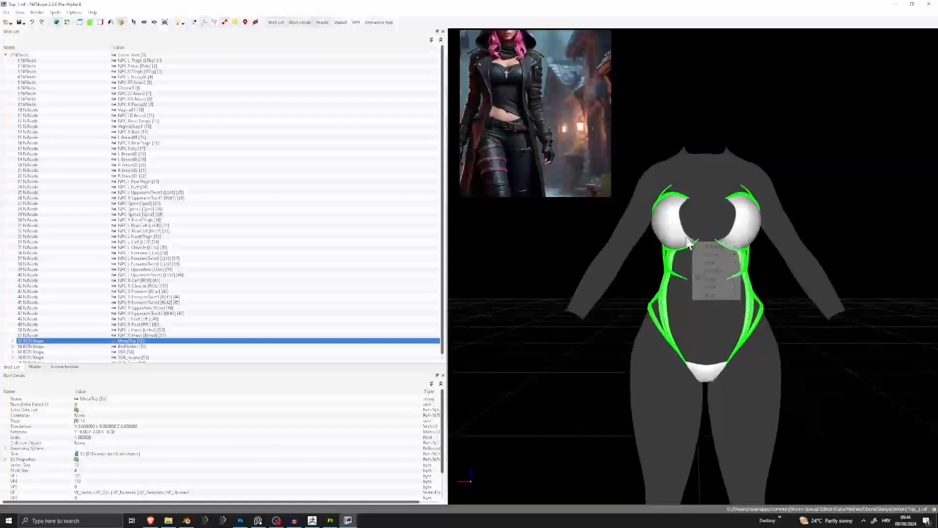
left_click(674, 264)
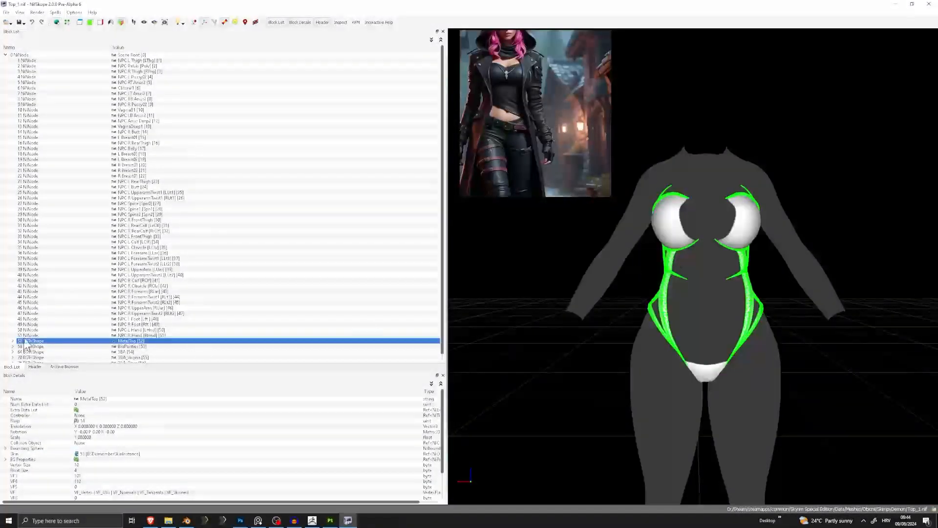
left_click(139, 336)
left_click(140, 342)
scroll(139, 341, "down", 1)
left_click(140, 342)
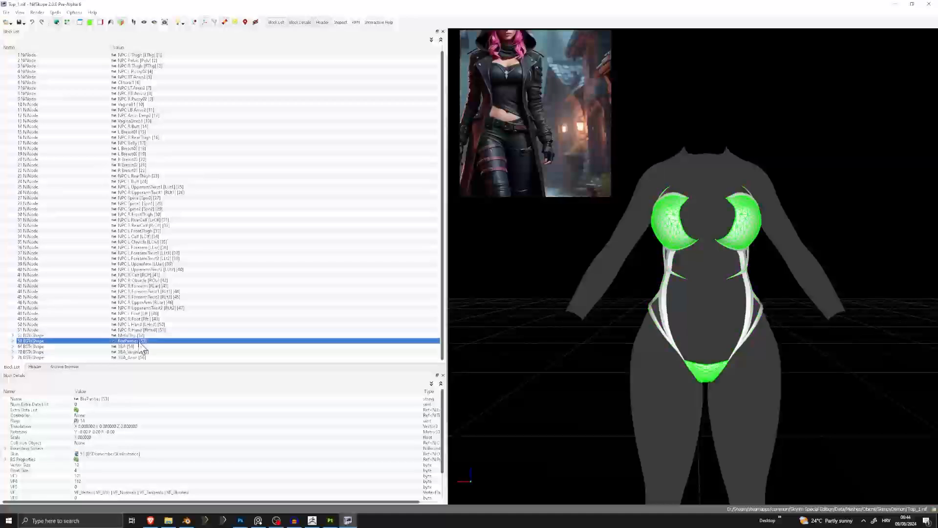
left_click(148, 336)
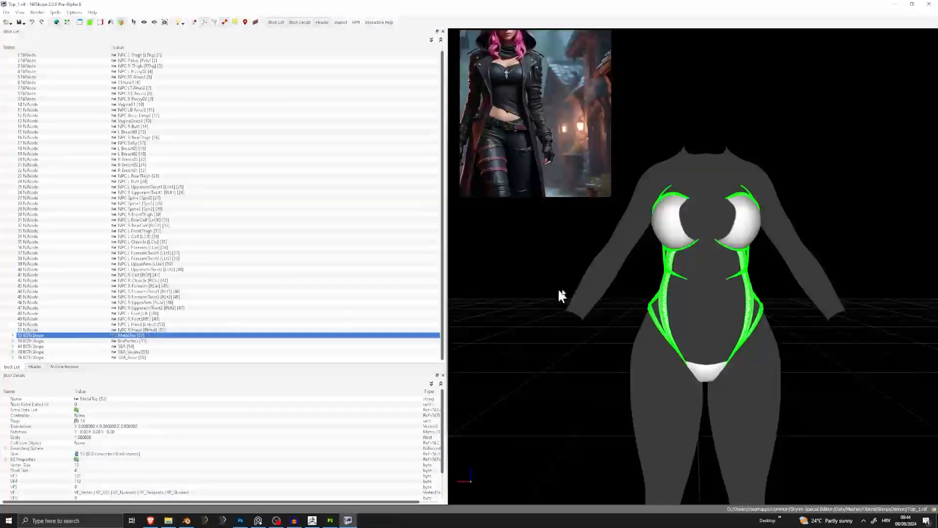
Inspect the MetalTop shape up close and view the texture paths in the BSShaderTextureSet under its lighting shader property
scroll(694, 267, "up", 5)
middle_click_drag(712, 264, 620, 190)
mouse_move(621, 213)
right_mouse_down()
mouse_move(640, 217)
mouse_move(617, 201)
right_mouse_up()
middle_click_drag(594, 191, 694, 293)
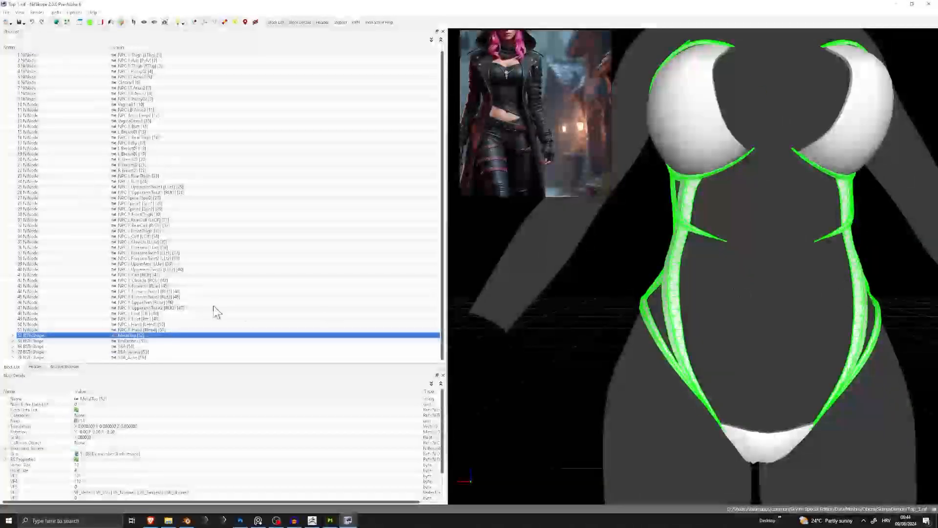
left_click(12, 335)
left_click(40, 336)
left_click(20, 336)
left_click(52, 335)
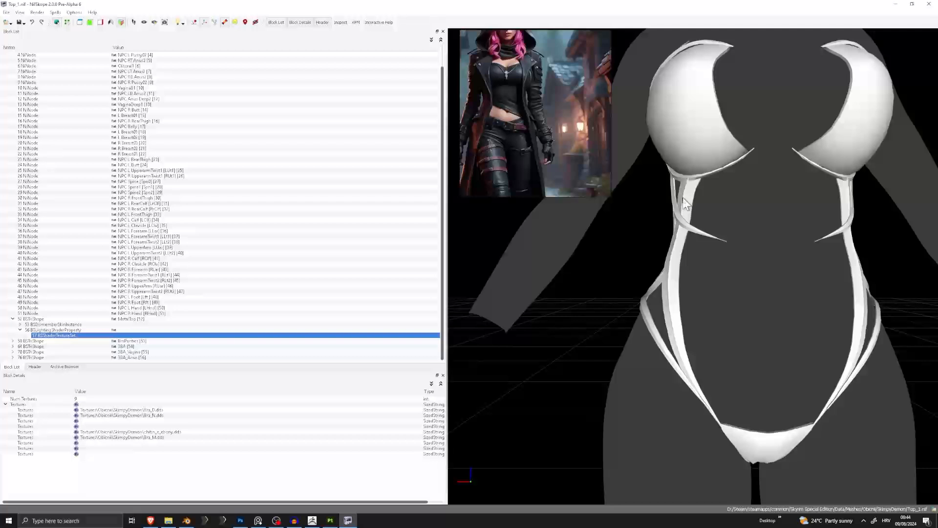
Switch back to Blender and put the combined scarf and shirt in Object Mode, keeping the mesh selected
left_click(191, 525)
key("Tab")
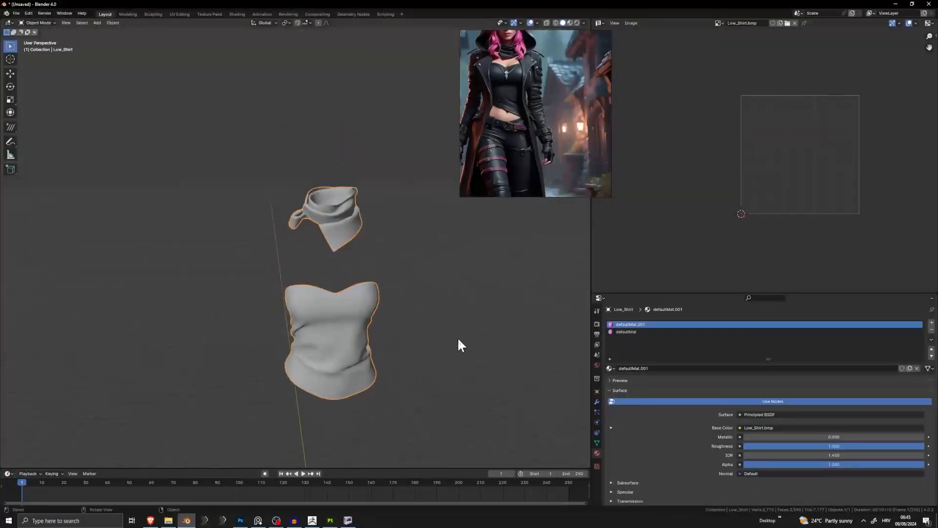
left_click(458, 338)
middle_click_drag(458, 338, 473, 314, "shift")
left_click(358, 281)
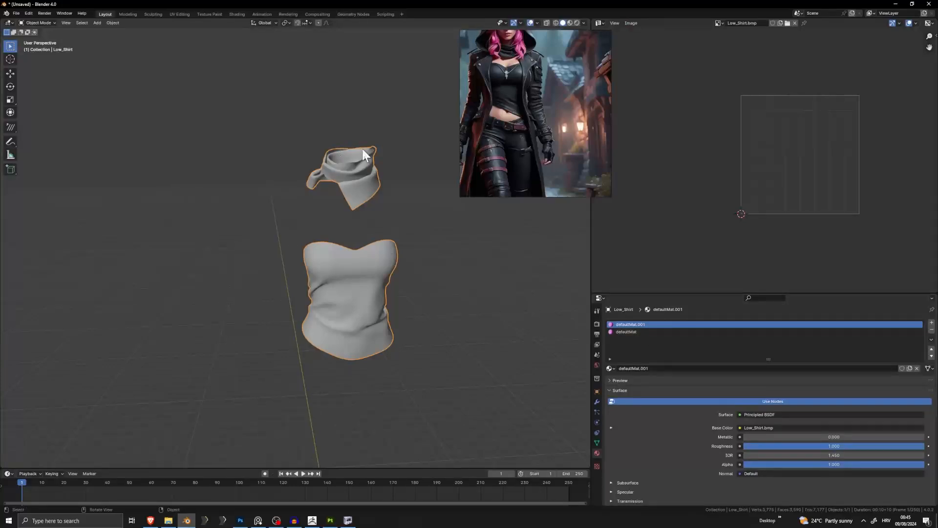
Try removing the defaultMat.001 material slot from the combined mesh, check the mesh in Edit Mode, and undo the removal
left_click(932, 330)
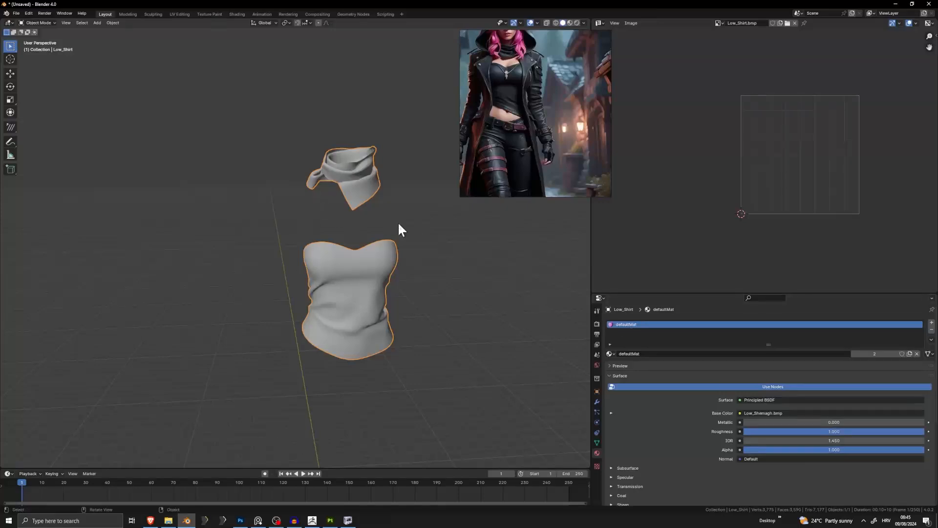
key("Tab")
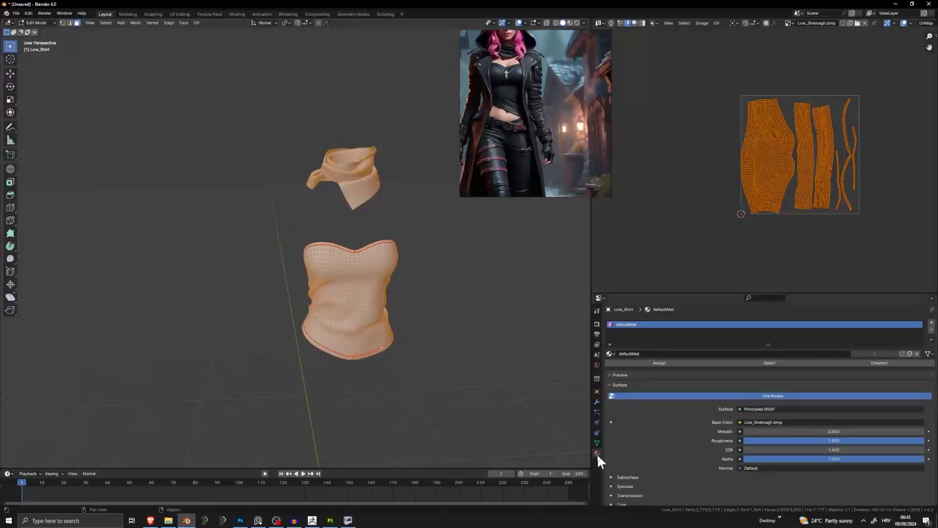
key("Tab")
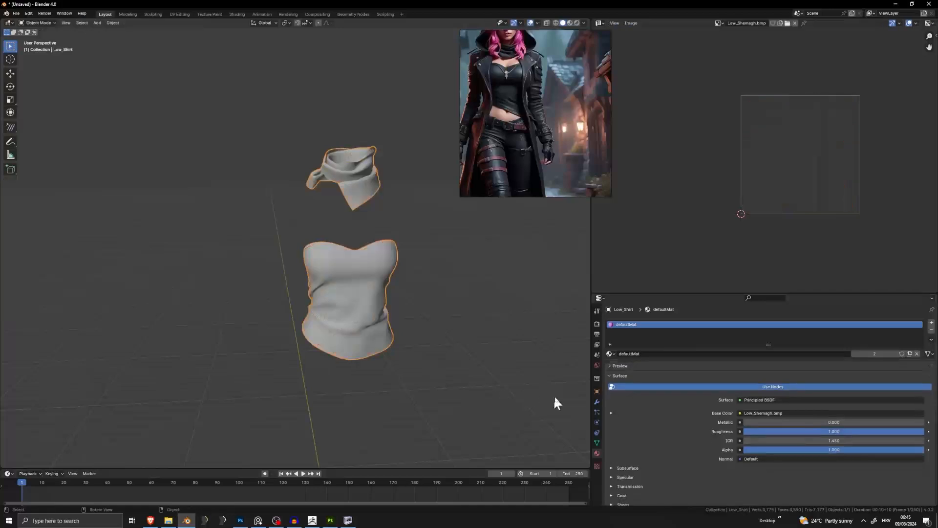
key("ctrl+z")
key("ctrl+z")
key("ctrl+z")
key("ctrl+z")
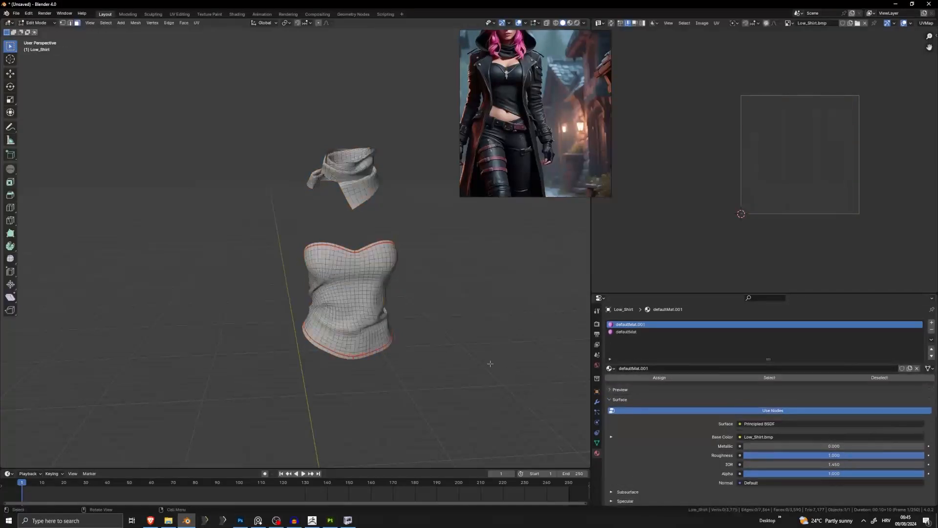
key("ctrl+shift+z")
key("ctrl+shift+z")
key("ctrl+shift+z")
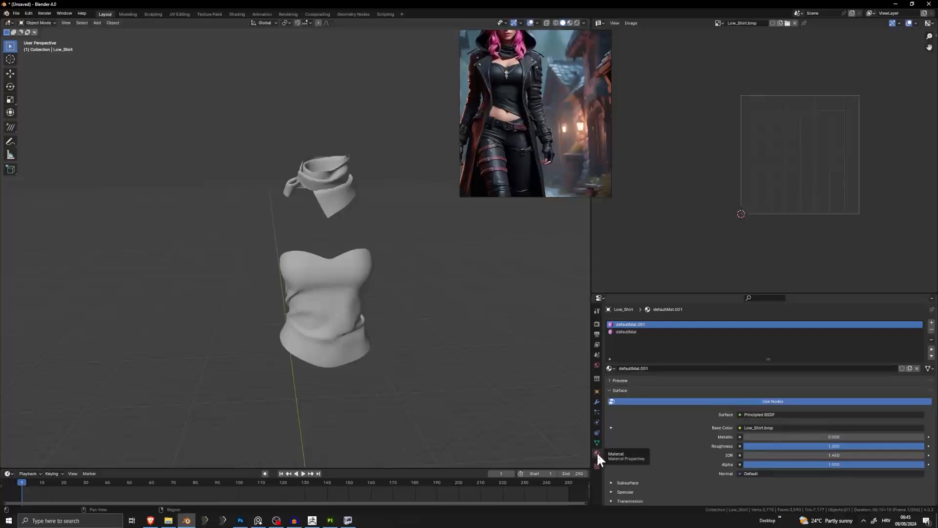
Remove the defaultMat.001 material slot, keeping only defaultMat, and select the whole combined mesh in Edit Mode
left_click(634, 331)
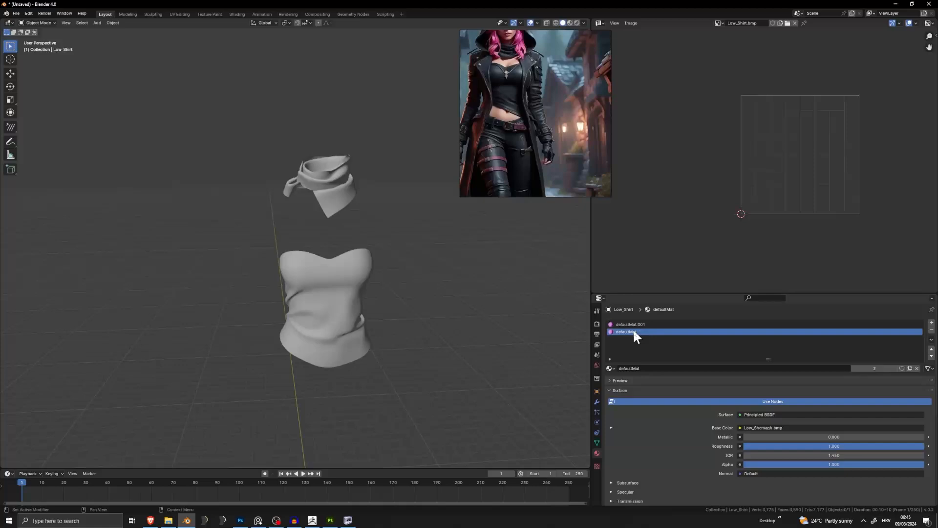
left_click(641, 323)
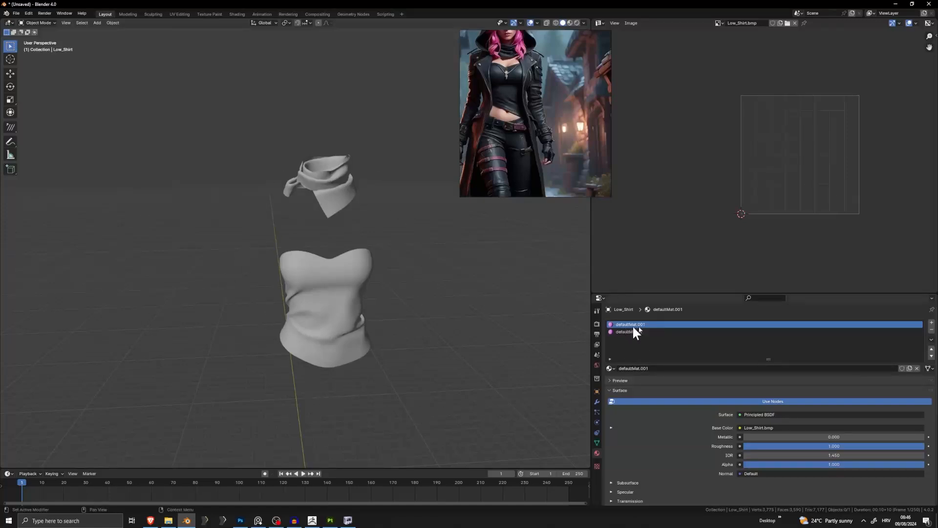
left_click(932, 330)
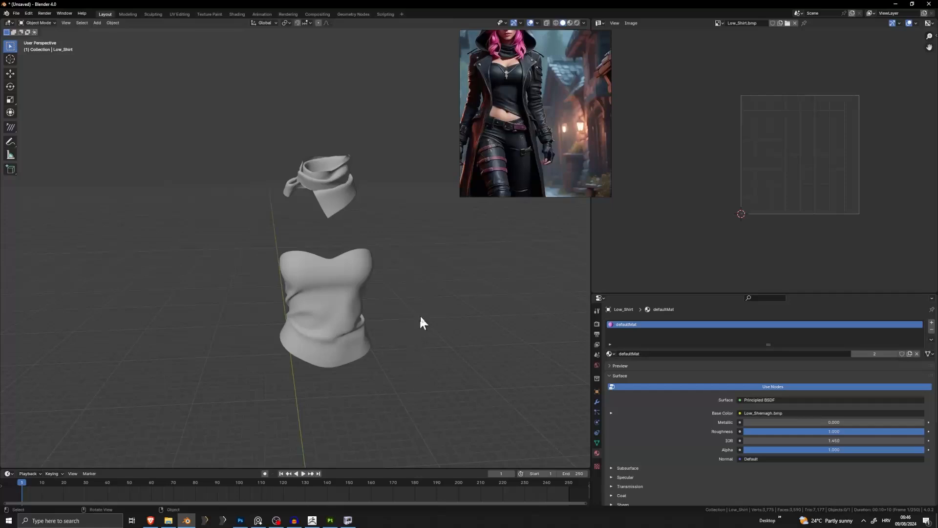
middle_click_drag(420, 322, 404, 356)
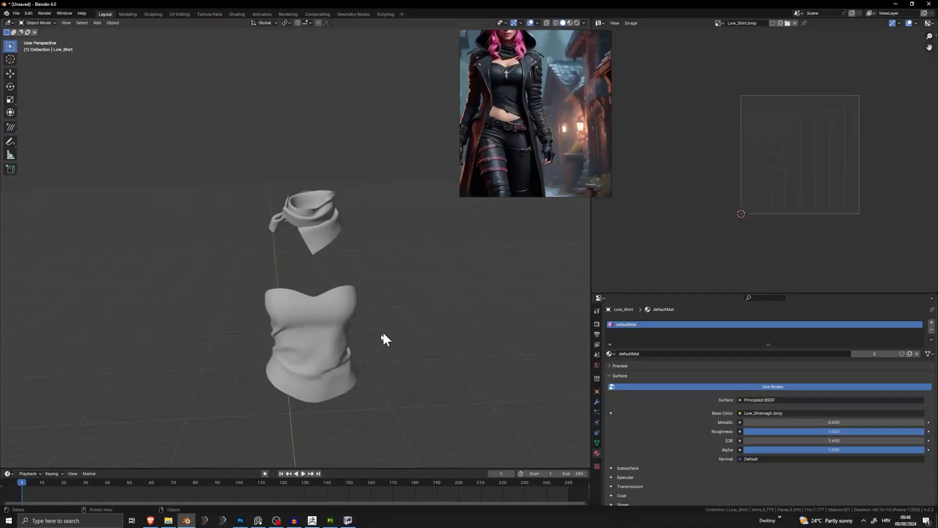
key("Tab")
middle_click_drag(405, 345, 446, 324, "shift")
key("a")
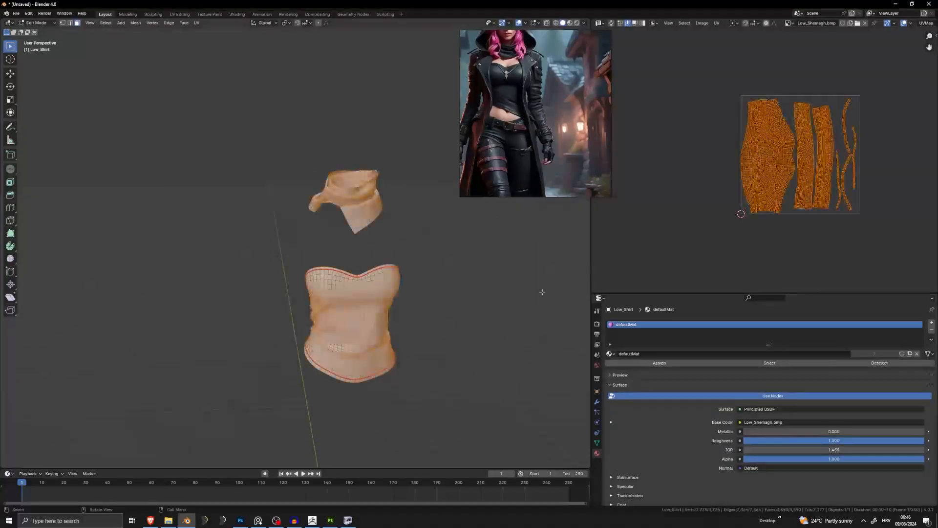
Assign defaultMat to all selected faces of the combined mesh and check the mesh in Object Mode and Edit Mode
left_click(671, 363)
key("Tab")
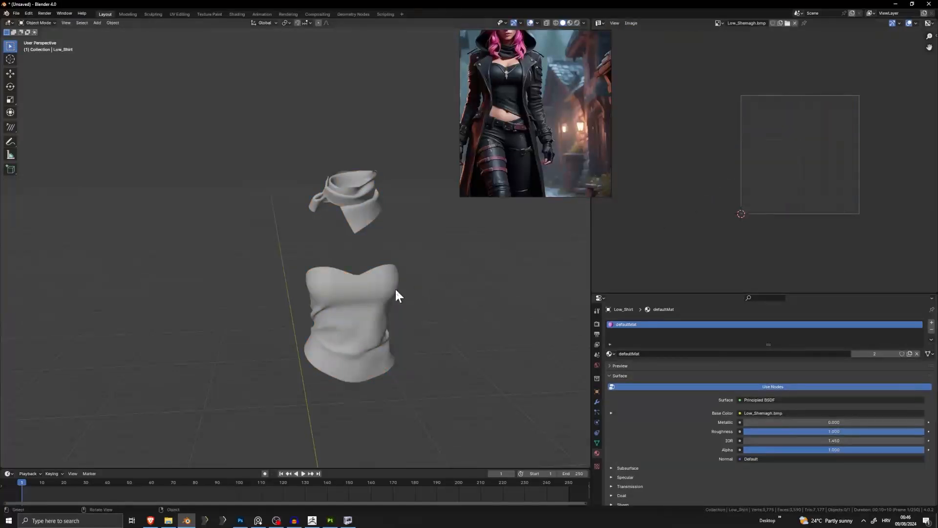
key("Tab")
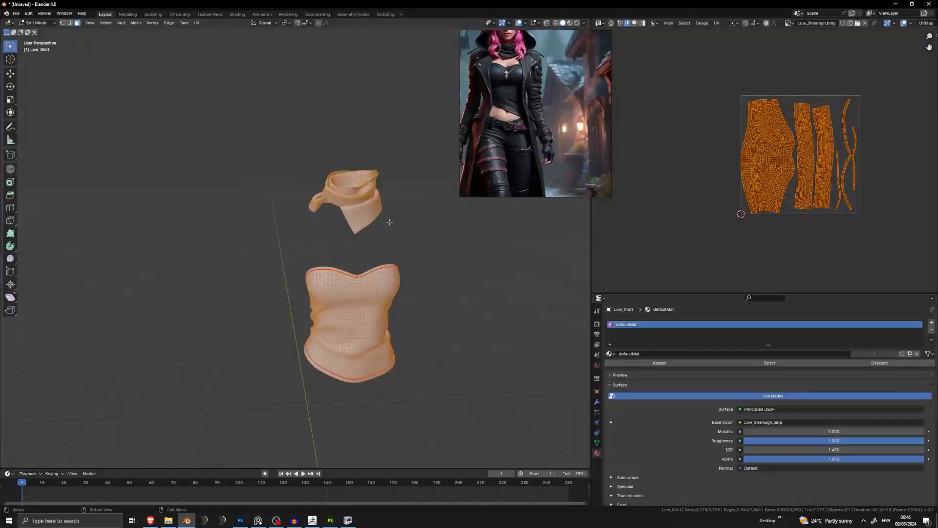
Separate the scarf's linked geometry from the combined mesh into its own object and return to Object Mode
left_click(392, 241)
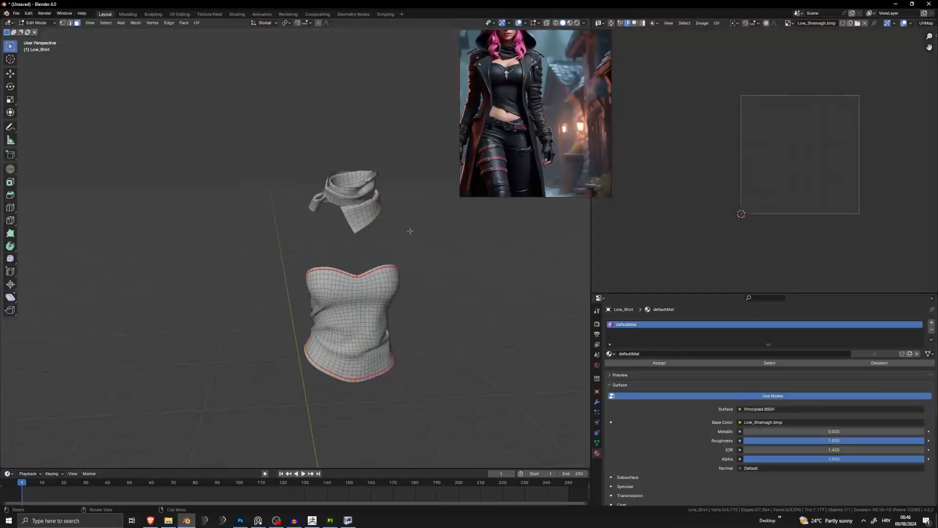
left_click(69, 23)
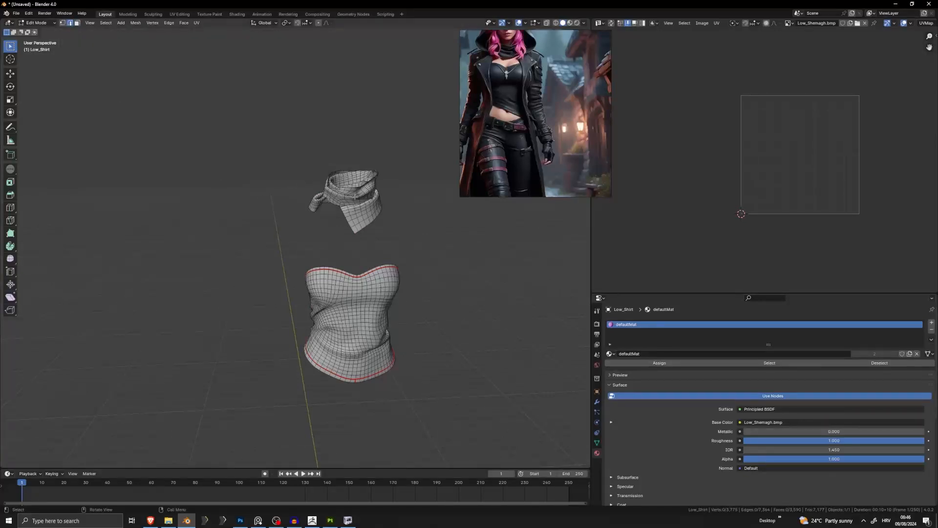
key("l")
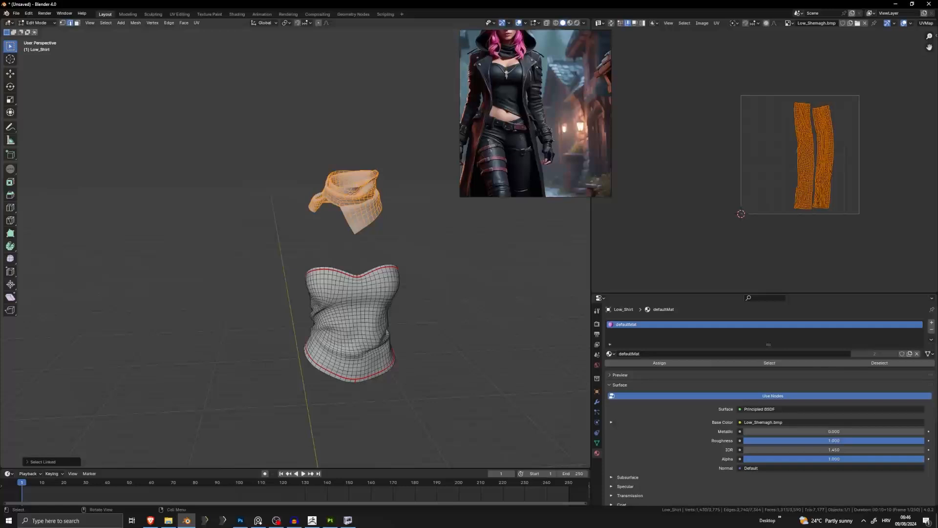
key("p")
left_click(350, 191)
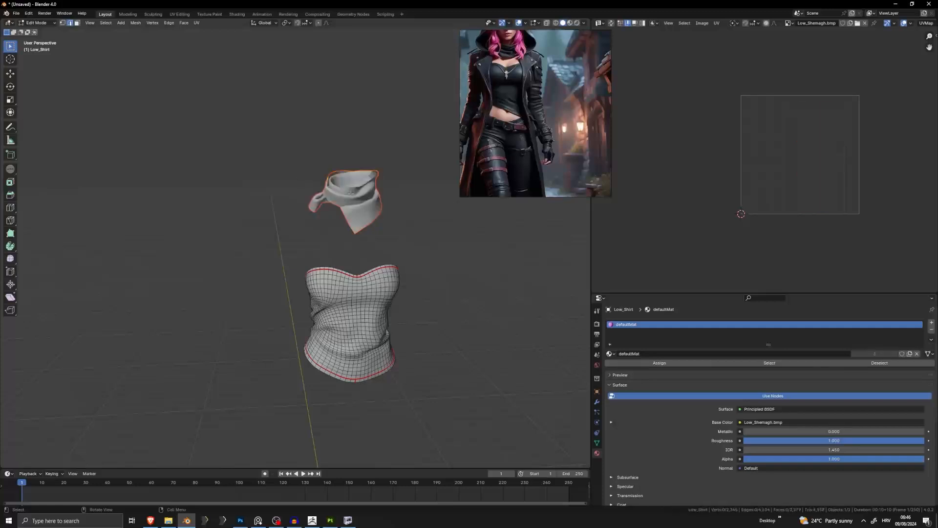
key("Tab")
left_click(408, 287)
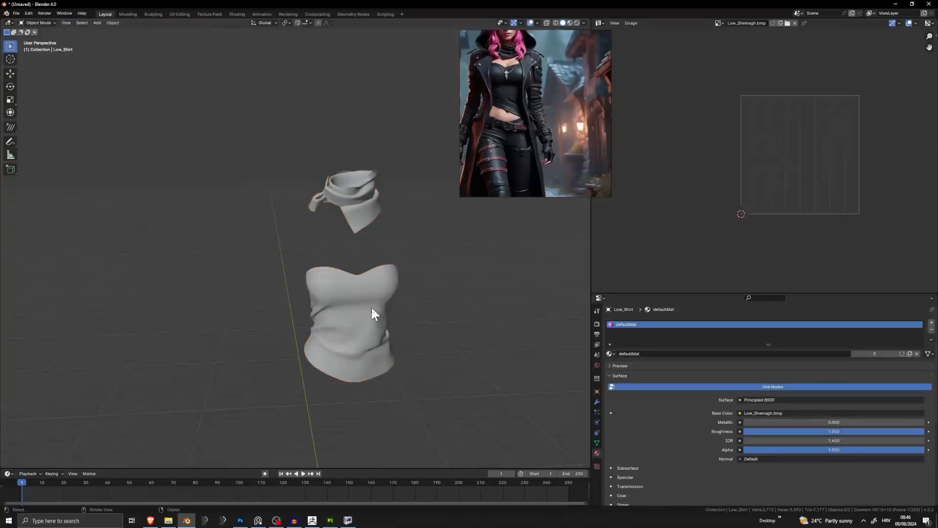
Rename the material shared by the scarf and shirt objects to Yzx and select the shirt
left_click(370, 217)
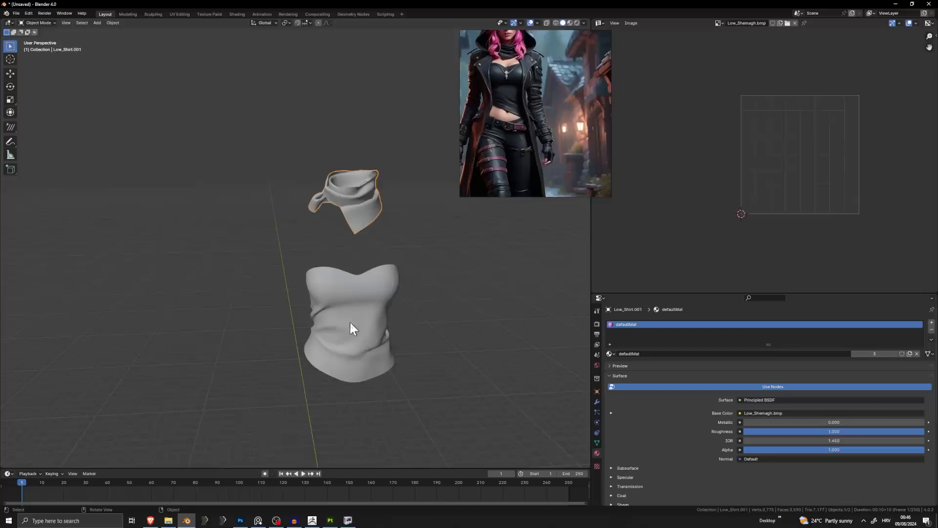
left_click(350, 321, "shift")
left_click(345, 209, "shift")
double_click(646, 353)
type("Yzx")
key("Return")
left_click(370, 304)
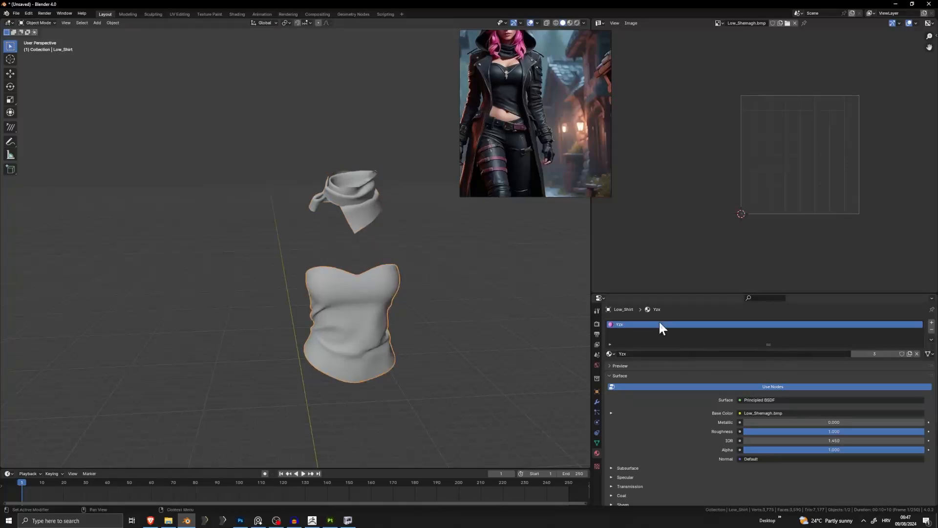
Examine the shirt's UV layout with its whole mesh selected in Edit Mode, and return to Object Mode
left_click(505, 318)
key("Tab")
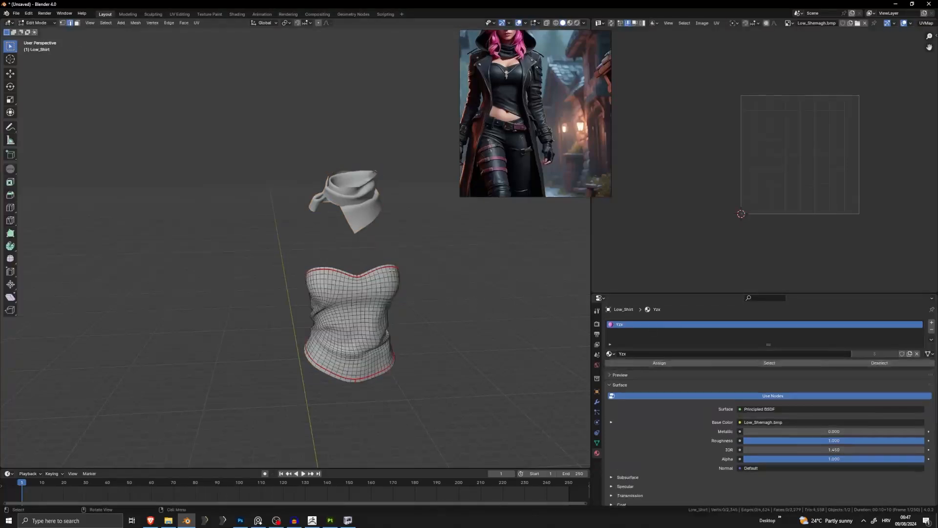
key("Tab")
left_click(395, 277)
left_click(421, 271)
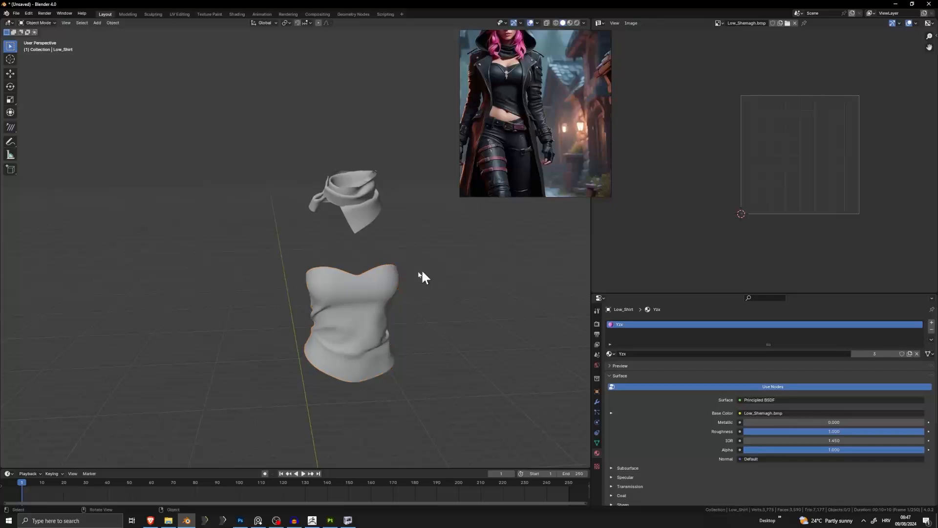
key("Tab")
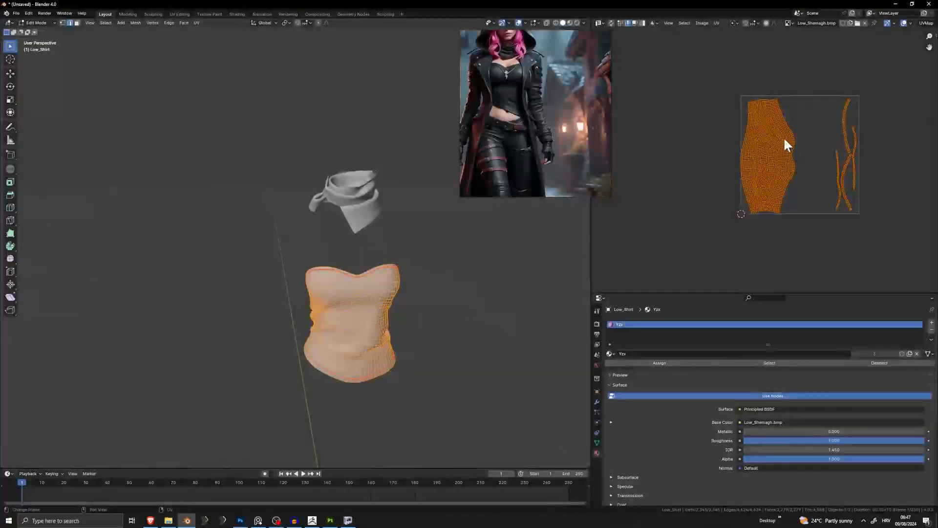
key("Tab")
Examine the scarf's UV layout on its own in Edit Mode and return to Object Mode
left_click(344, 214)
key("Tab")
key("Tab")
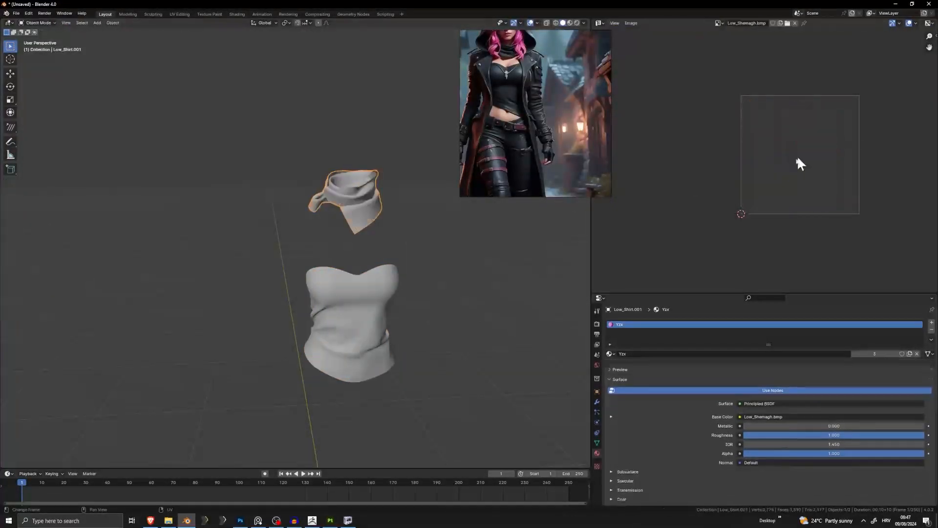
left_click(429, 331)
left_click(362, 210)
key("Tab")
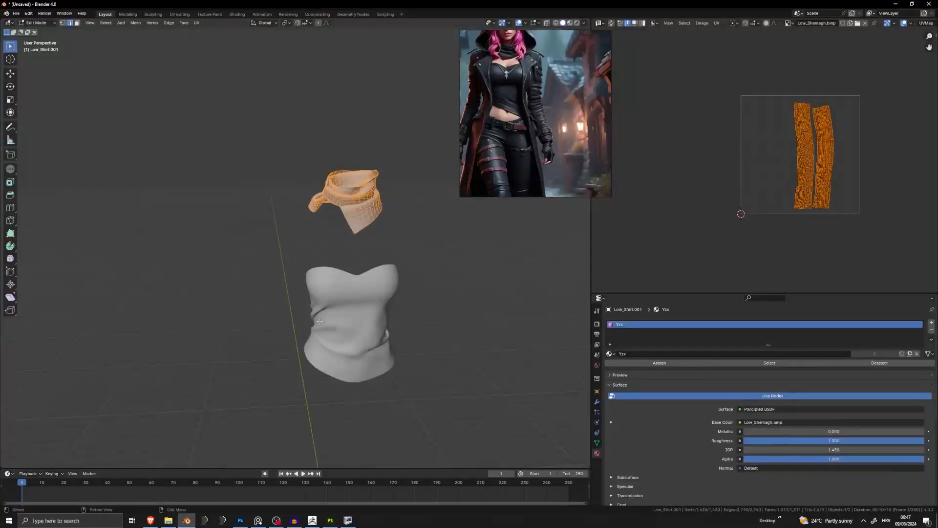
key("Tab")
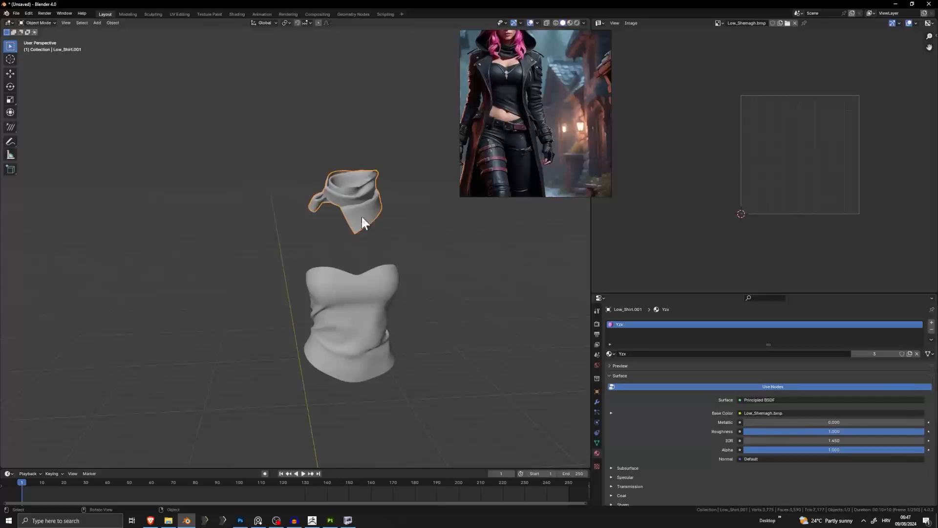
Open the scarf and shirt together in Edit Mode to compare their UV islands in the shared space
left_click(423, 234)
key("Tab")
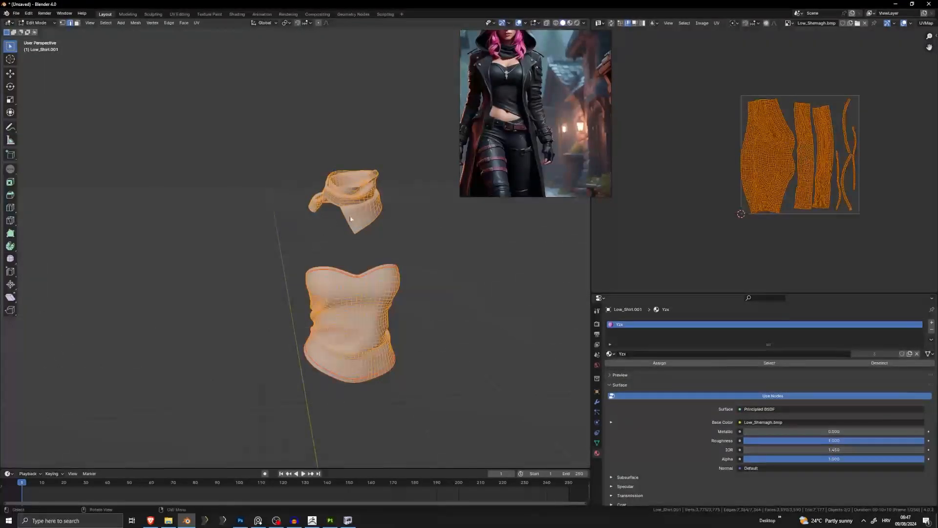
key("Tab")
Try moving the scarf's UV islands over the shirt's, check both objects' UVs together, and undo the move
key("Tab")
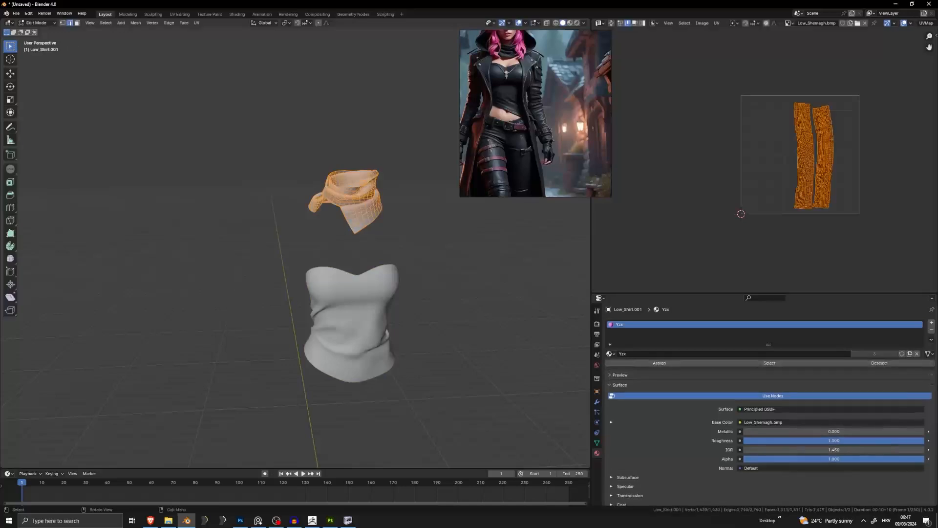
left_click_drag(809, 134, 744, 128)
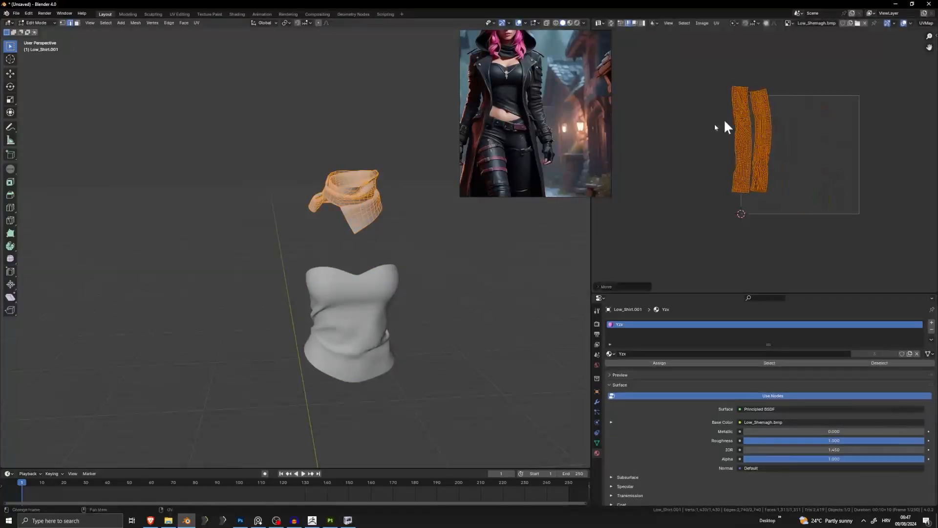
key("Tab")
key("a")
key("Tab")
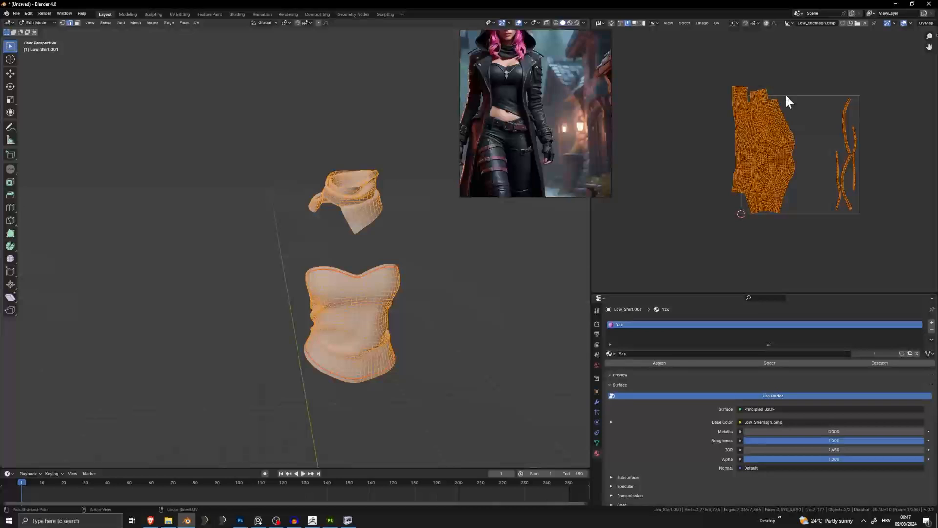
key("Tab")
key("ctrl+z")
key("ctrl+z")
key("ctrl+z")
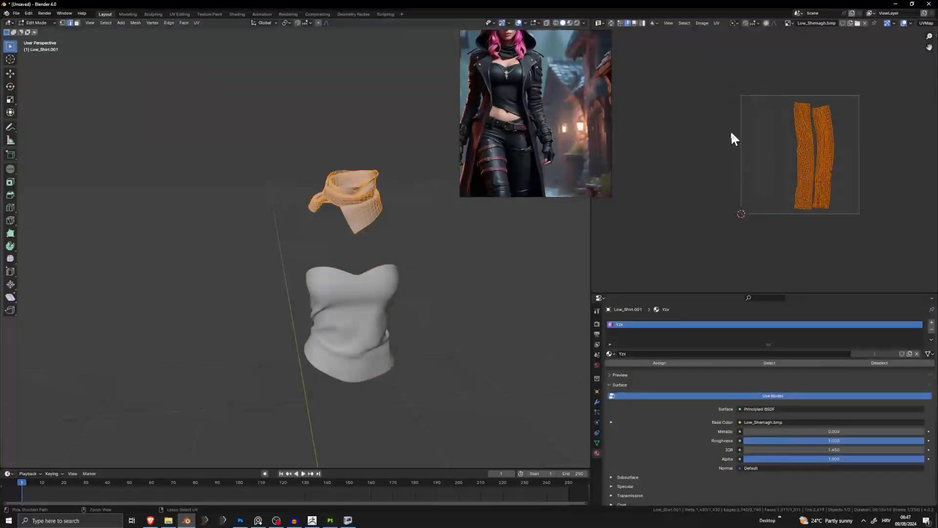
Recheck the UV islands of both objects together in Edit Mode and return to Object Mode
key("Tab")
key("Tab")
key("Tab")
key("a")
key("Tab")
key("Tab")
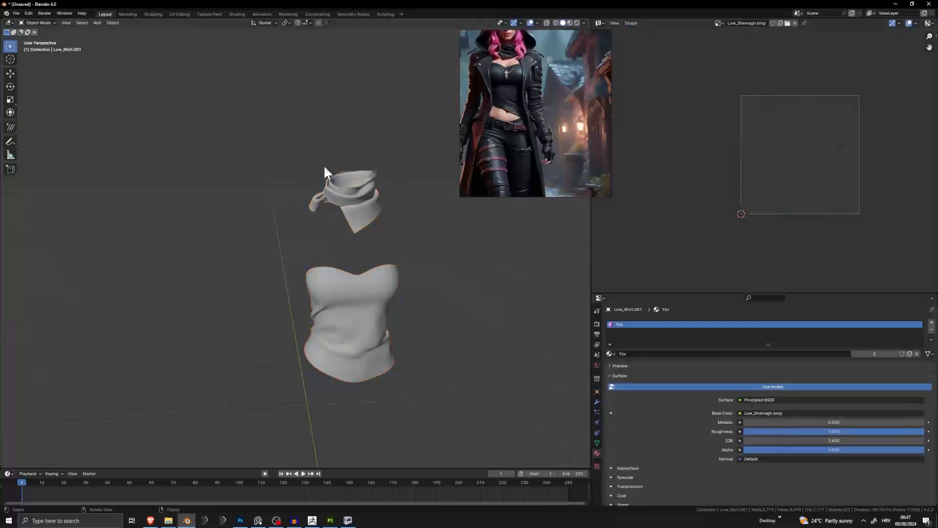
Apply Shade Smooth to both the scarf and the shirt, and deselect them
right_click(361, 185)
key("a")
right_click(366, 299)
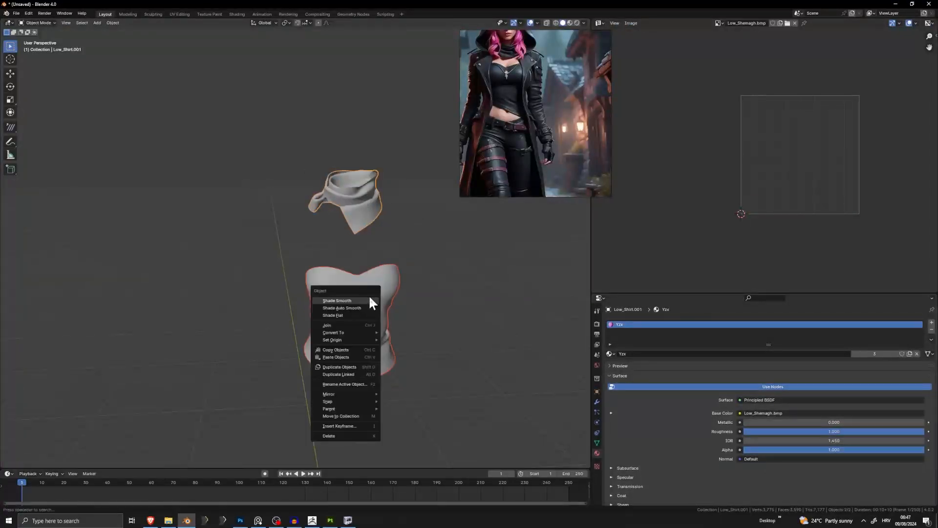
left_click(368, 296)
left_click(446, 300)
Export both garments as a Wavefront OBJ named Low_Shirt&Shemagh in the tutorial folder
left_click(15, 13)
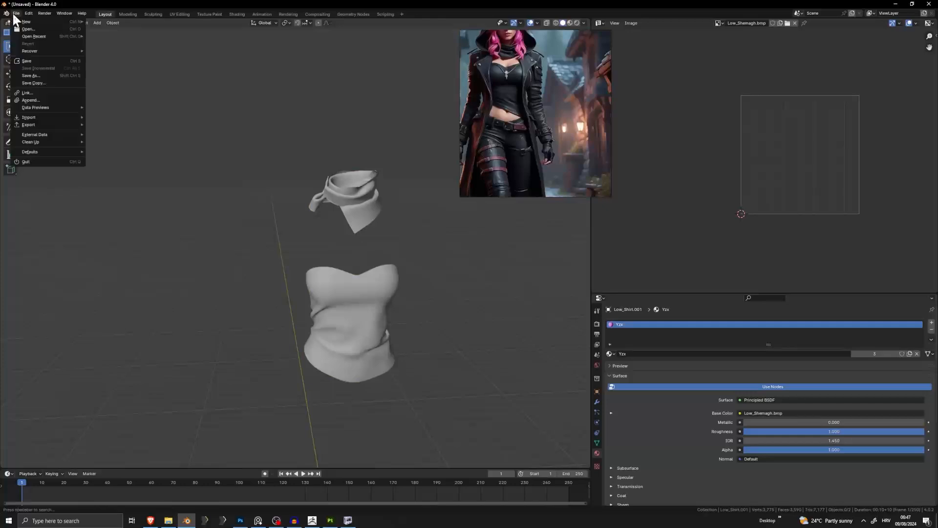
mouse_move(54, 125)
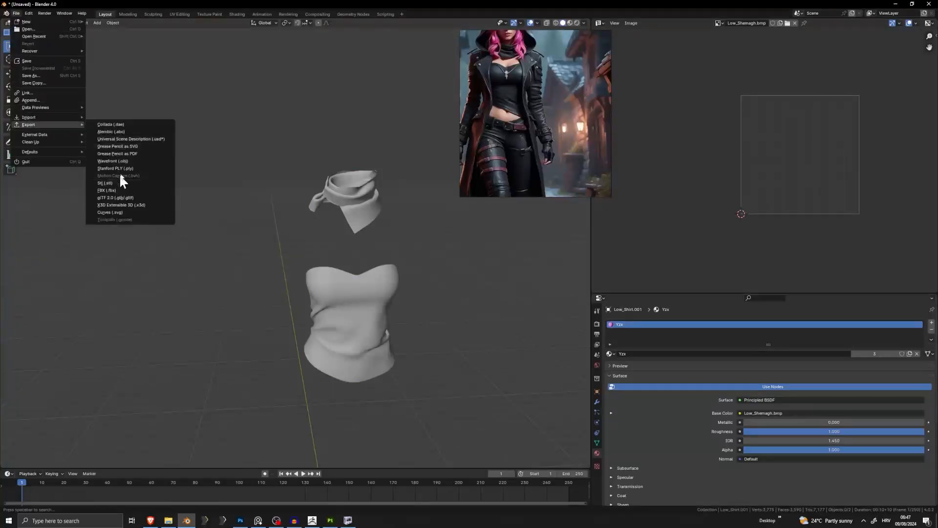
left_click(117, 160)
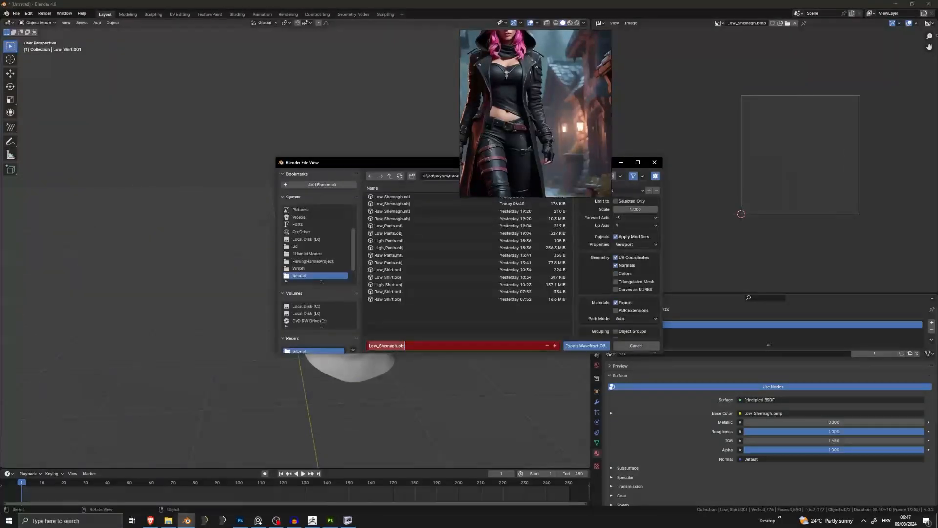
key("ctrl+a")
type("Low_Shir")
type("t&Shem")
type("agh")
left_click(582, 345)
Examine the scarf's wireframe in Edit Mode with nothing selected, and return to Object Mode
middle_click_drag(330, 329, 390, 299)
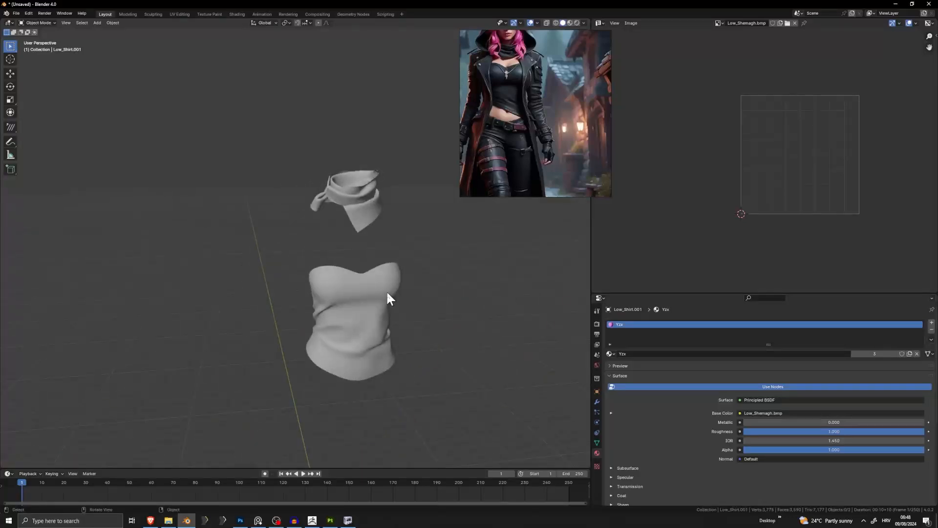
left_click(343, 184)
key("Tab")
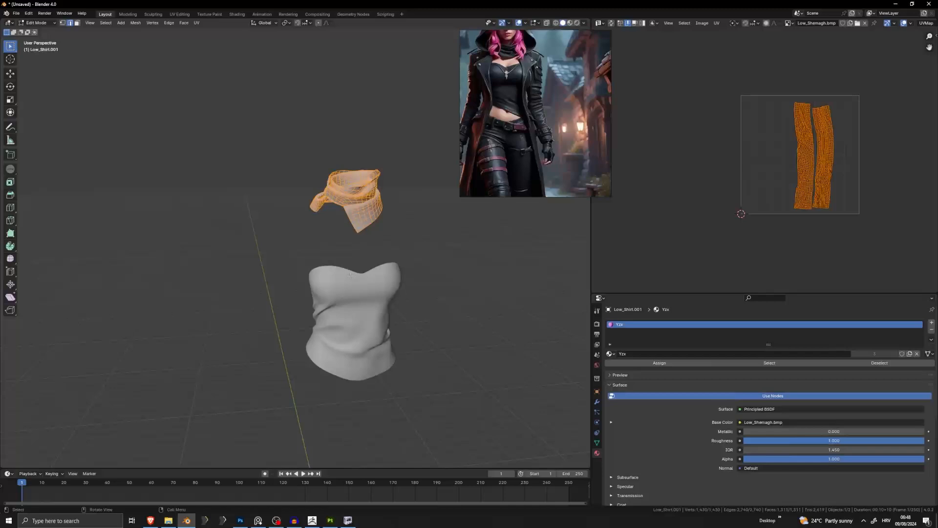
left_click(388, 244)
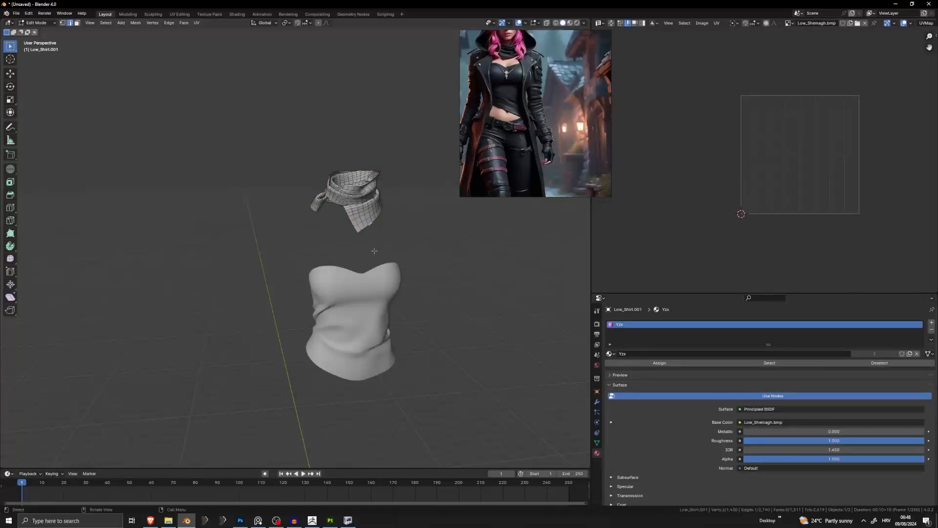
middle_click_drag(375, 251, 355, 246)
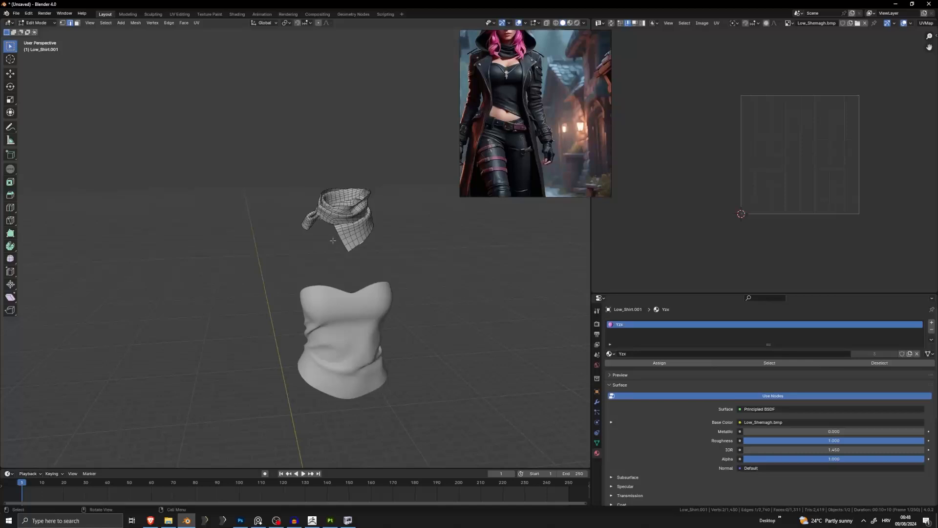
key("Tab")
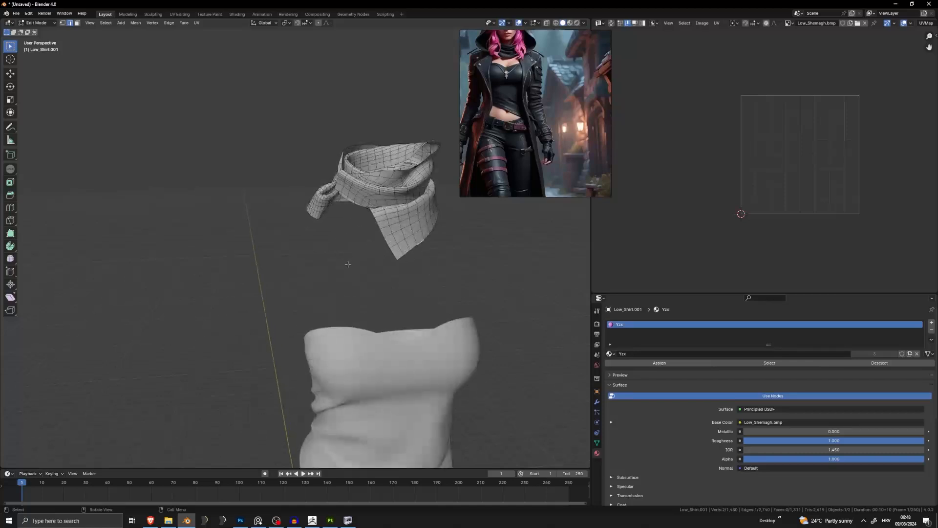
Apply Shade Smooth to the scarf and look over both garments
scroll(368, 229, "up", 3)
right_click(366, 225)
left_click(366, 224)
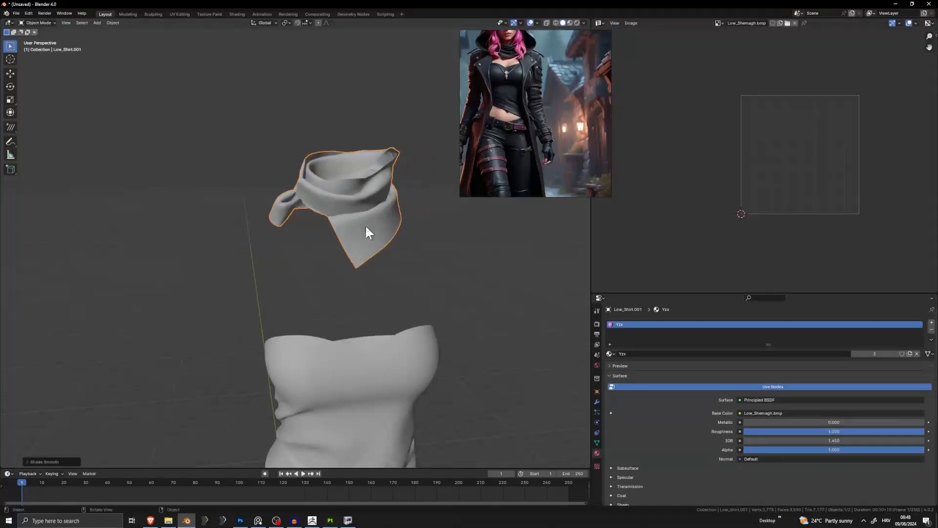
mouse_move(365, 224)
middle_mouse_down()
mouse_move(564, 253)
mouse_move(15, 253)
mouse_move(418, 245)
mouse_move(348, 224)
middle_mouse_up()
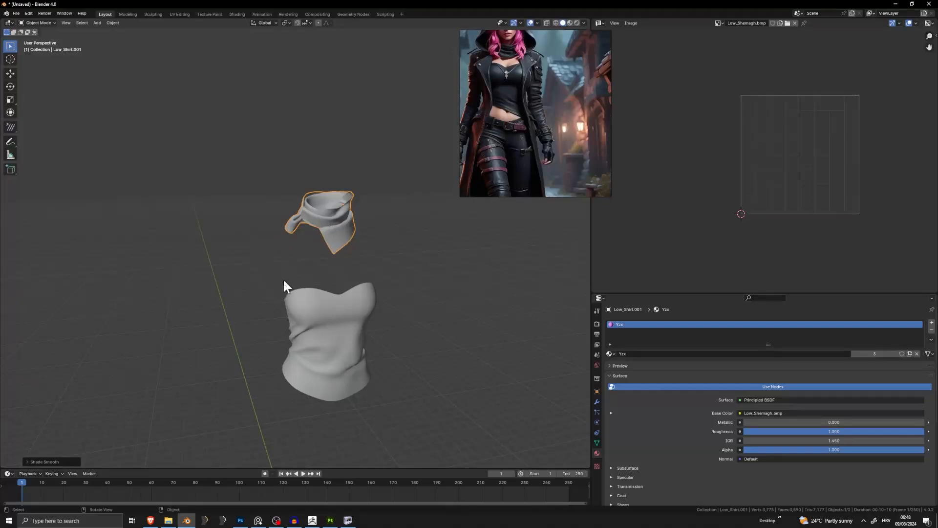
middle_click_drag(399, 300, 430, 301)
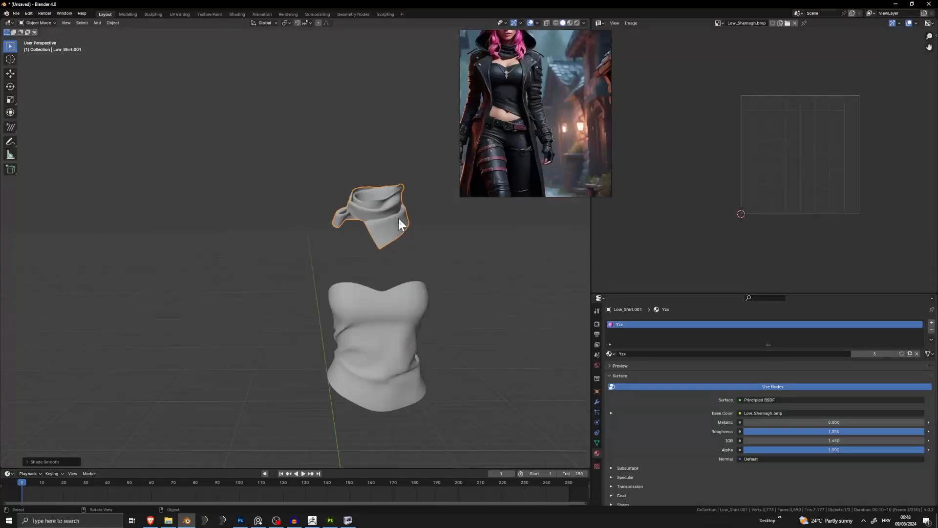
Select all geometry of the scarf and shirt together in Edit Mode to view their shared UV layout
key("Tab")
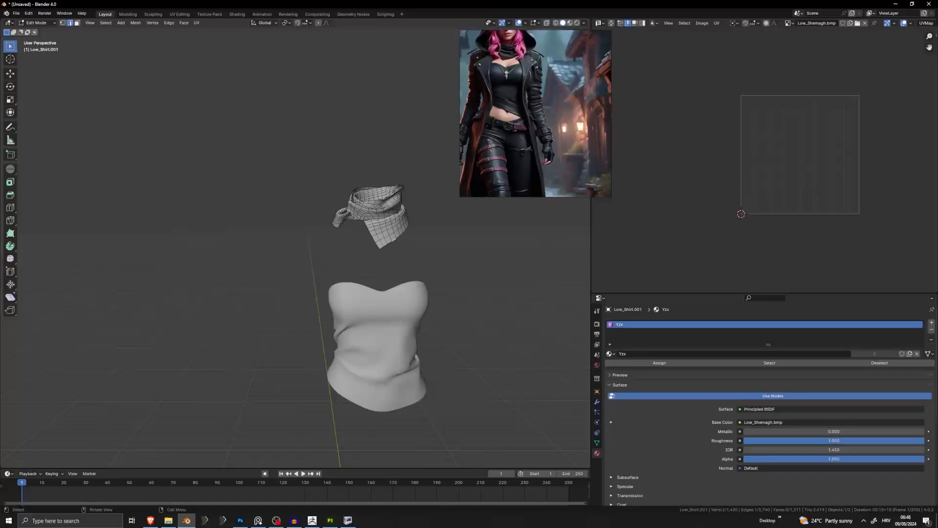
key("a")
key("Tab")
key("a")
key("Tab")
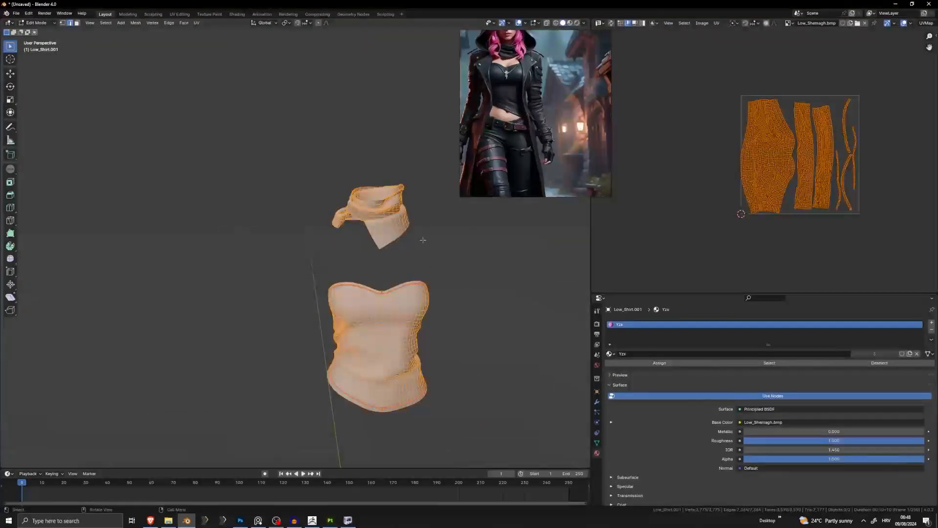
Export the combined UV layout of both garments to the desktop as a PNG named UVTutorial, and deselect all geometry
right_click_drag(555, 112, 512, 126)
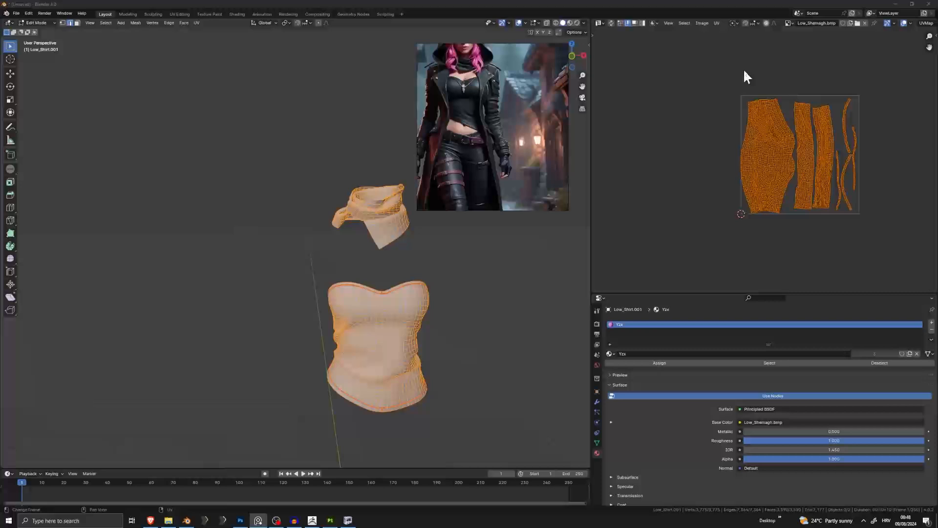
left_click(717, 23)
left_click(717, 23)
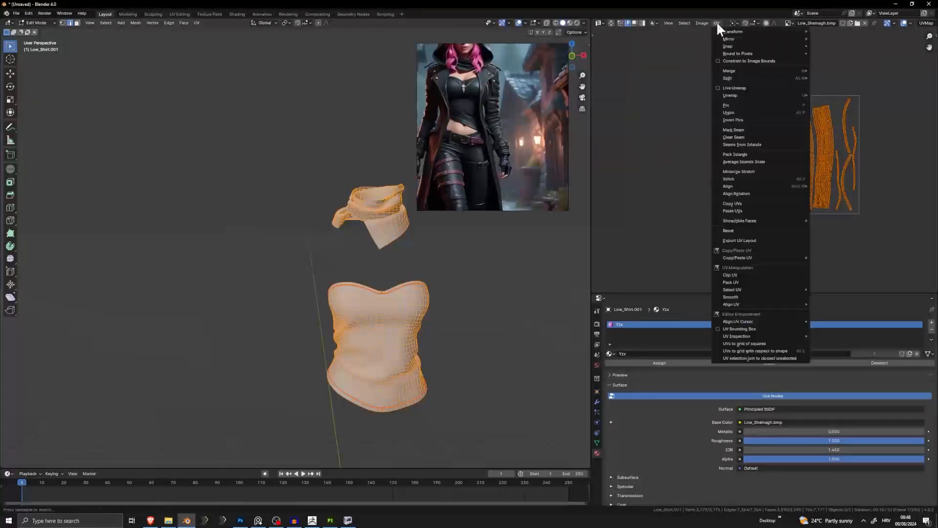
left_click(752, 239)
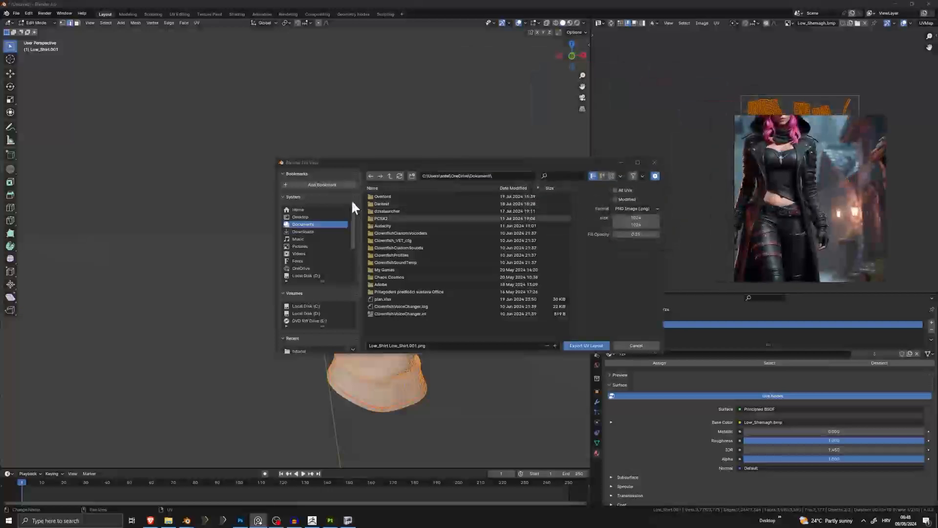
left_click(310, 217)
left_click(425, 346)
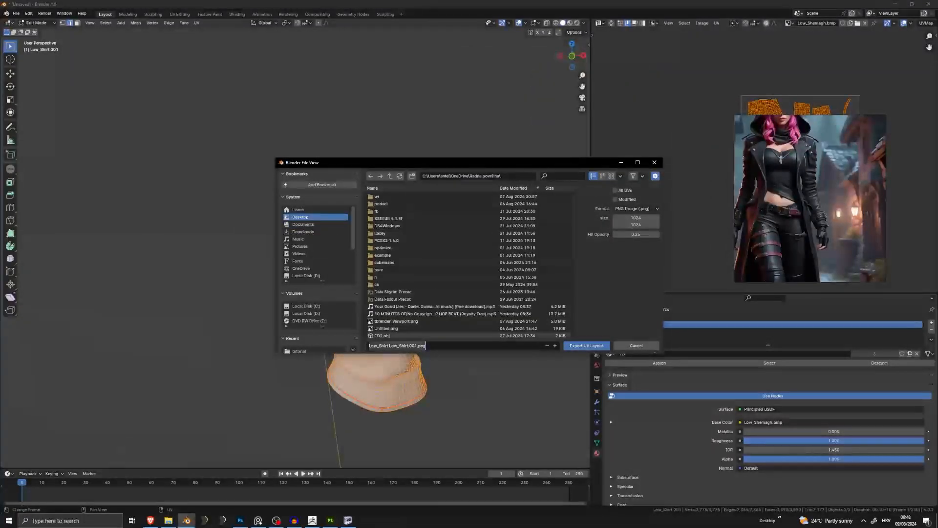
type("UVTutorial")
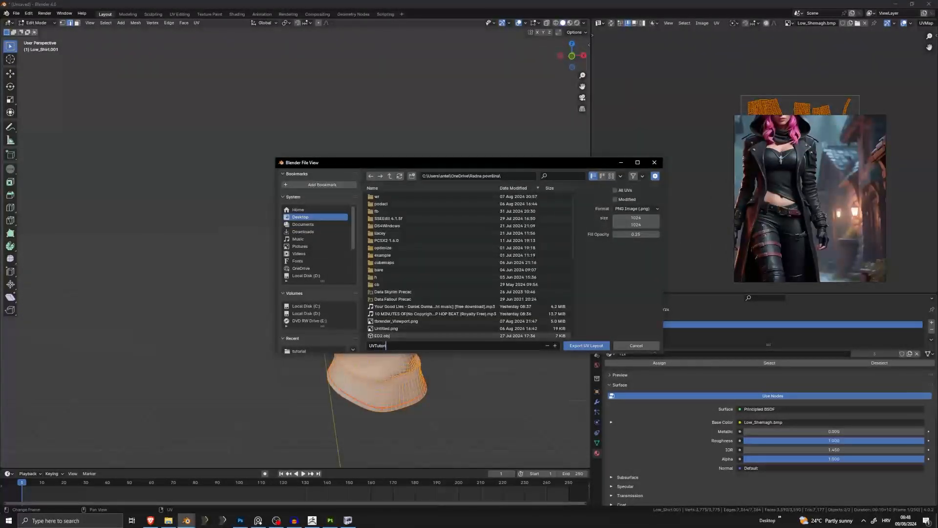
key("Return")
left_click(576, 345)
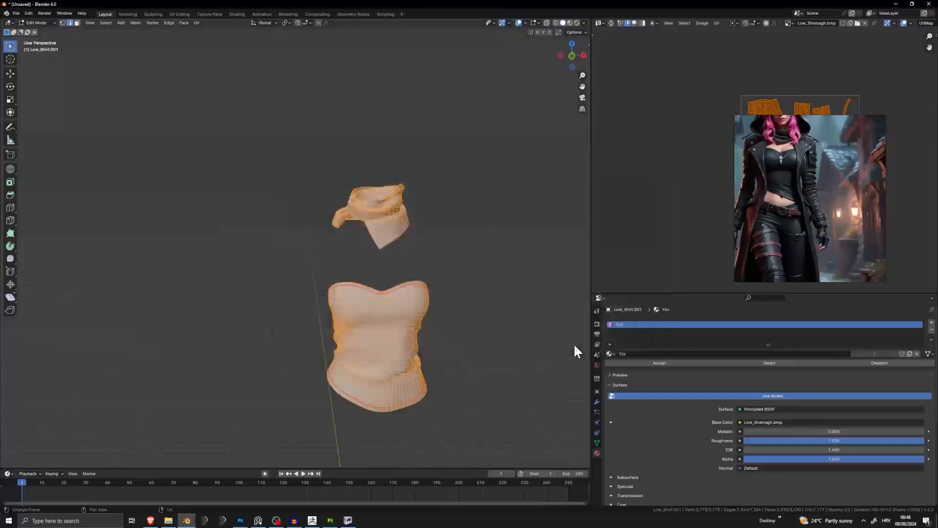
key("alt+a")
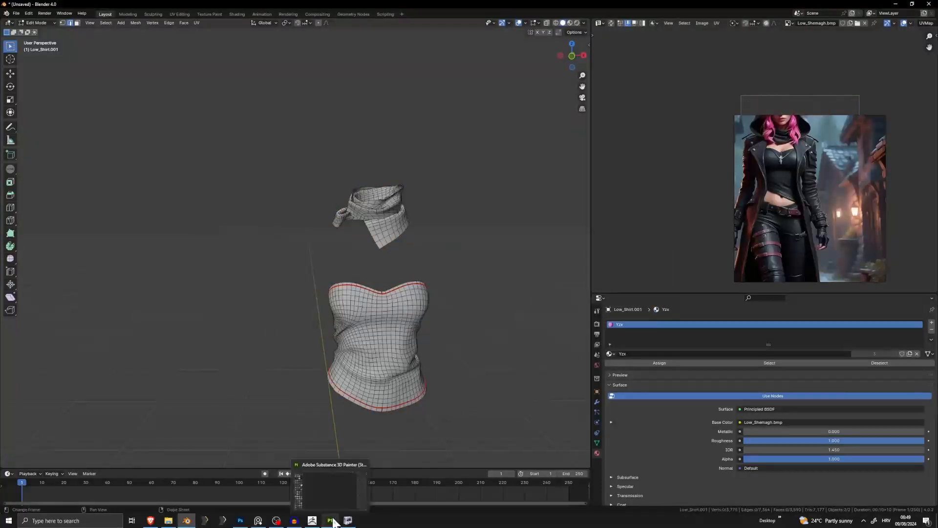
Switch to Substance 3D Painter and start a new project with its document resolution set to 4096
left_click(329, 510)
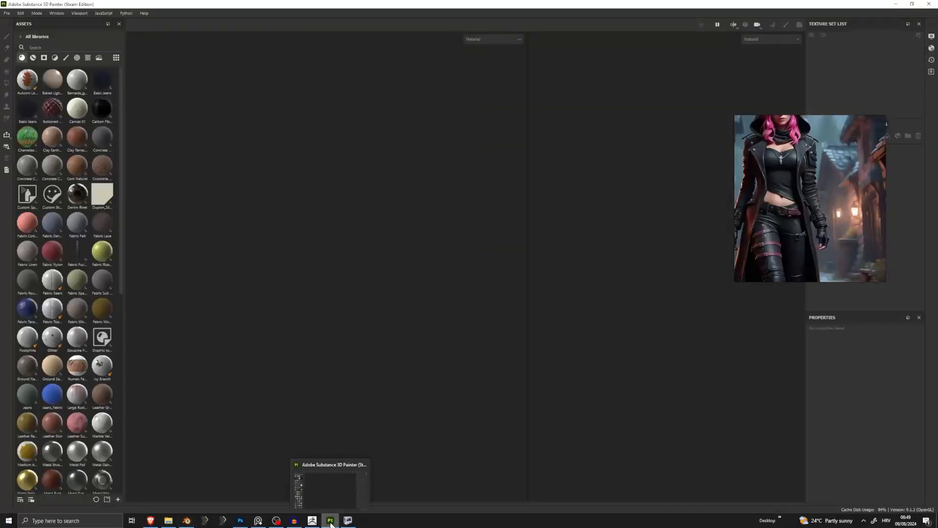
left_click(6, 13)
left_click(11, 22)
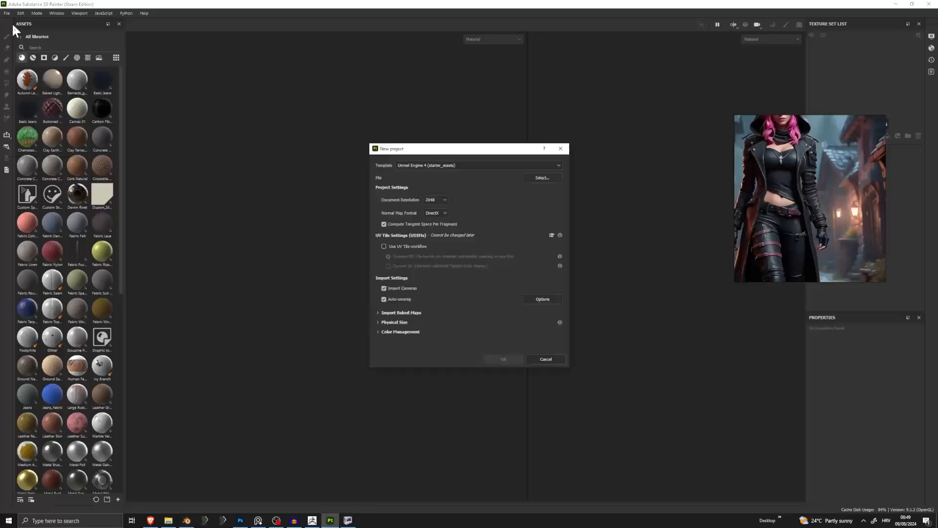
left_click(440, 200)
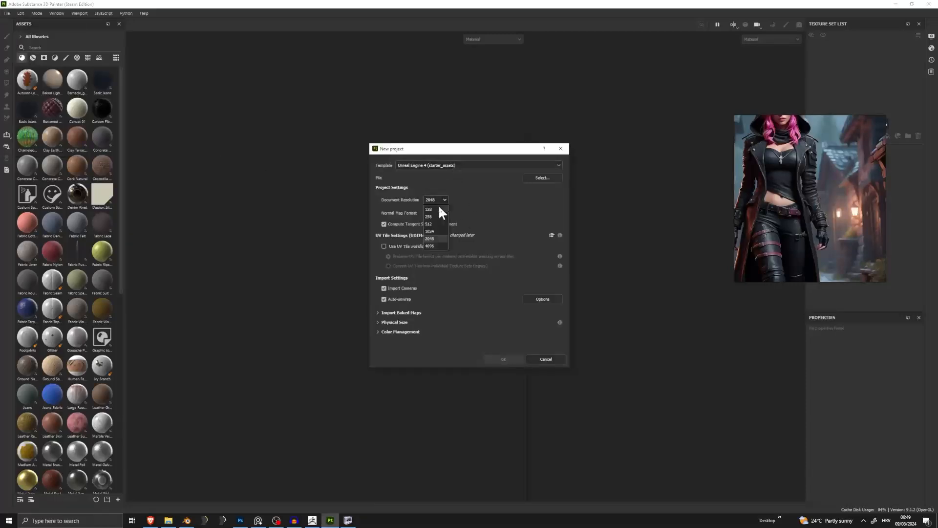
left_click(430, 246)
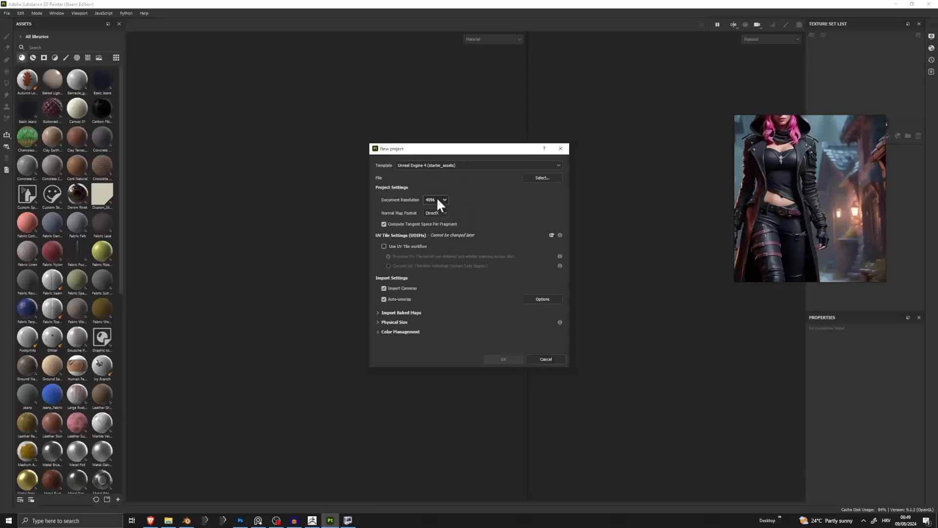
left_click(456, 166)
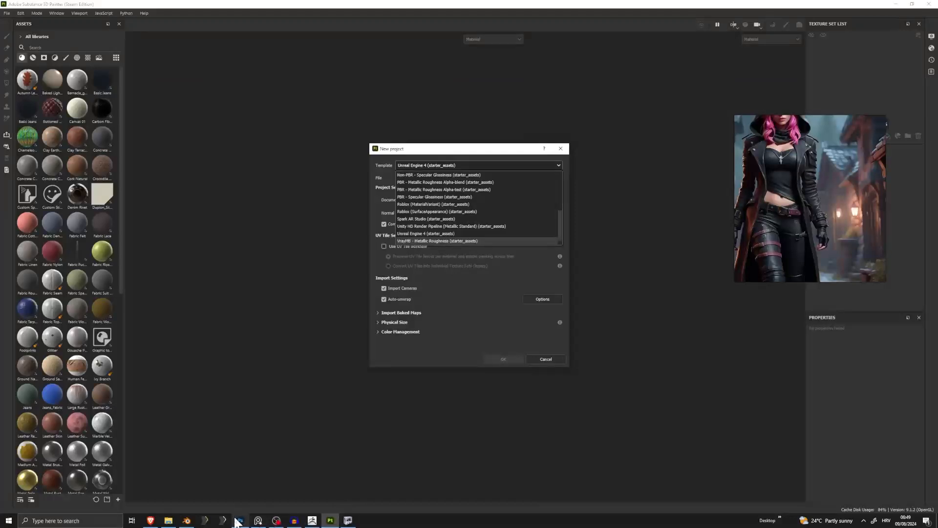
Return to Blender, select all geometry of both garments, widen the UV editor and unlink its Low_Shemagh.bmp image
left_click(187, 521)
mouse_move(830, 167)
left_mouse_down()
mouse_move(781, 161)
mouse_move(405, 292)
mouse_move(208, 255)
left_mouse_up()
left_click(471, 221)
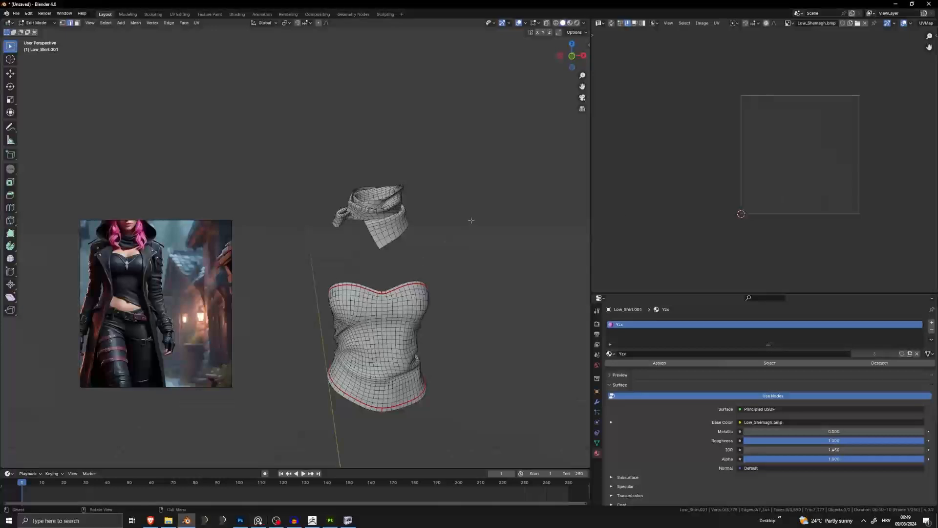
key("a")
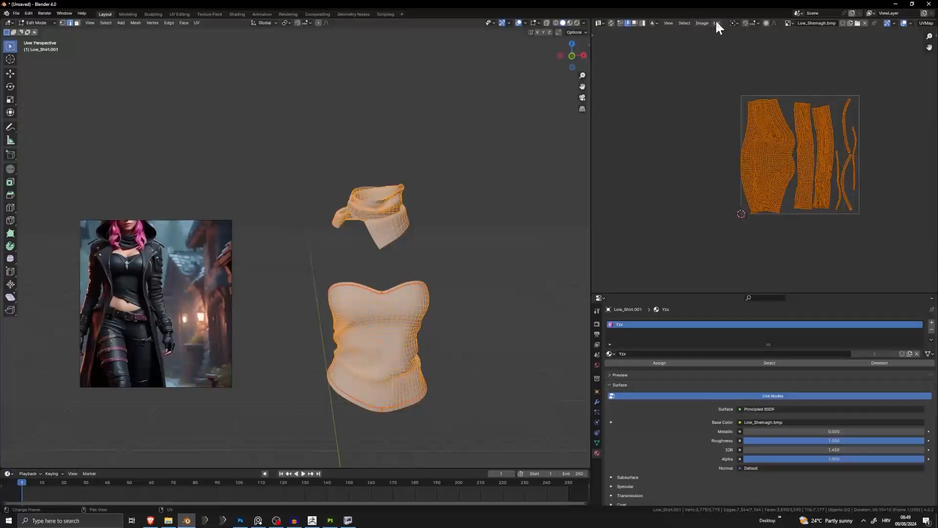
left_click_drag(592, 53, 461, 53)
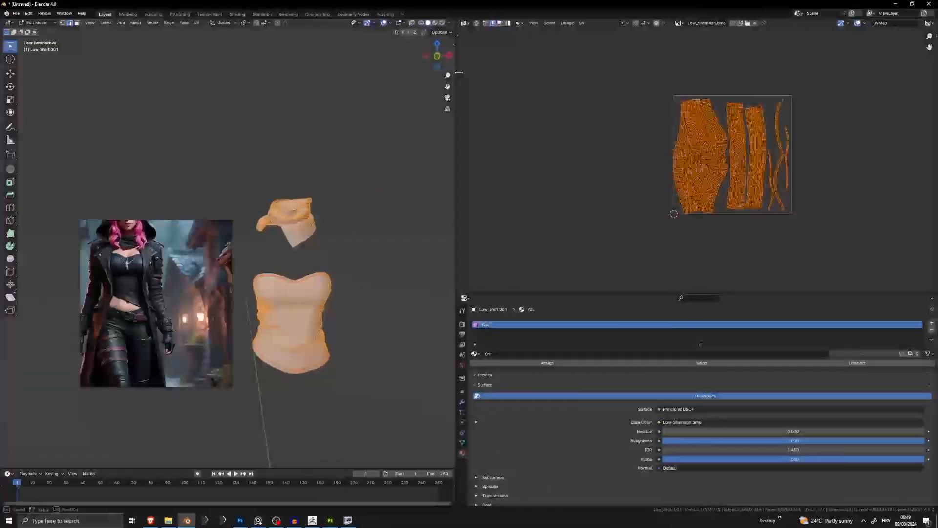
left_click(757, 23)
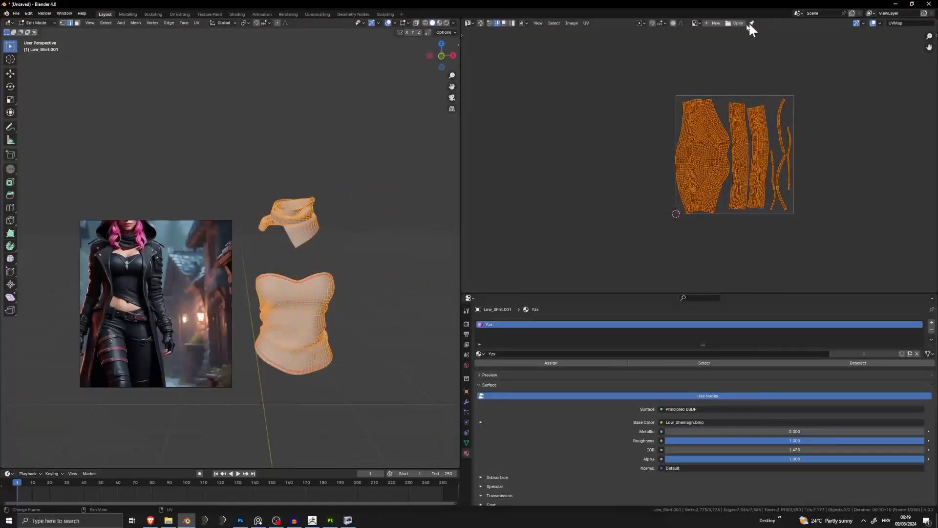
Create a new blank image 4096 px wide and 4096 px high behind the UV layout
left_click(714, 23)
left_click(740, 46)
type("4096")
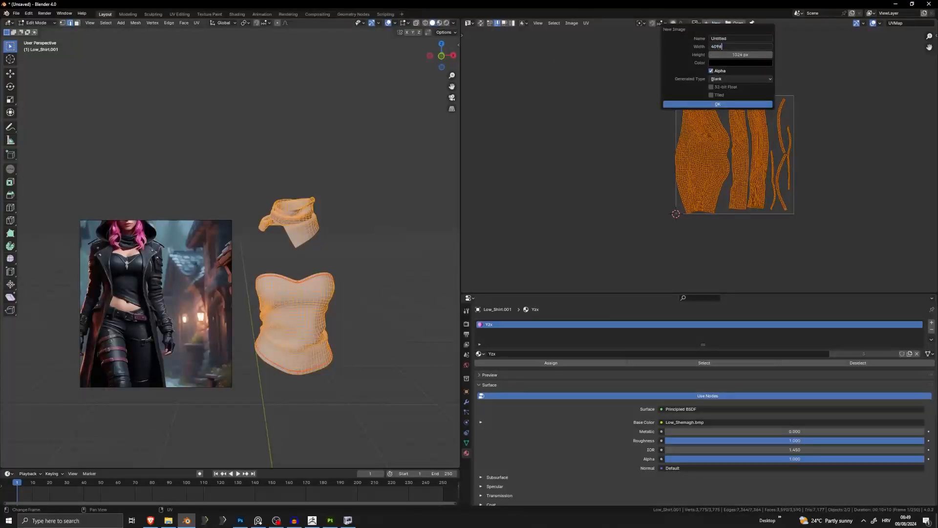
key("Return")
left_click(749, 54)
type("4096")
key("Return")
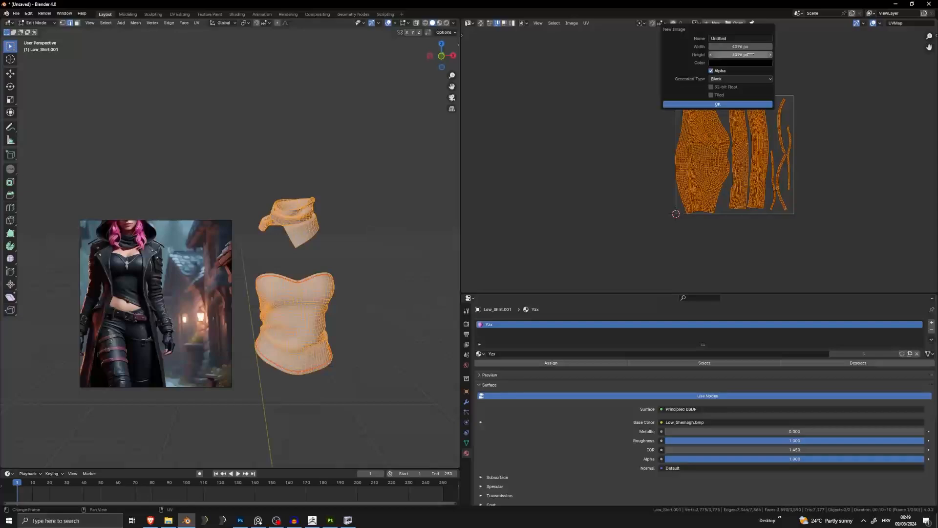
left_click(737, 104)
scroll(696, 140, "down", 12)
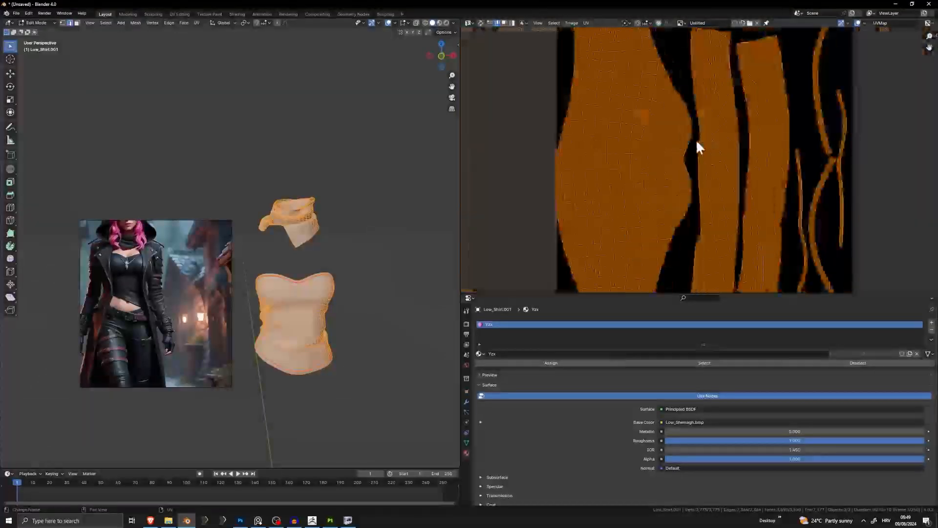
scroll(713, 164, "up", 5)
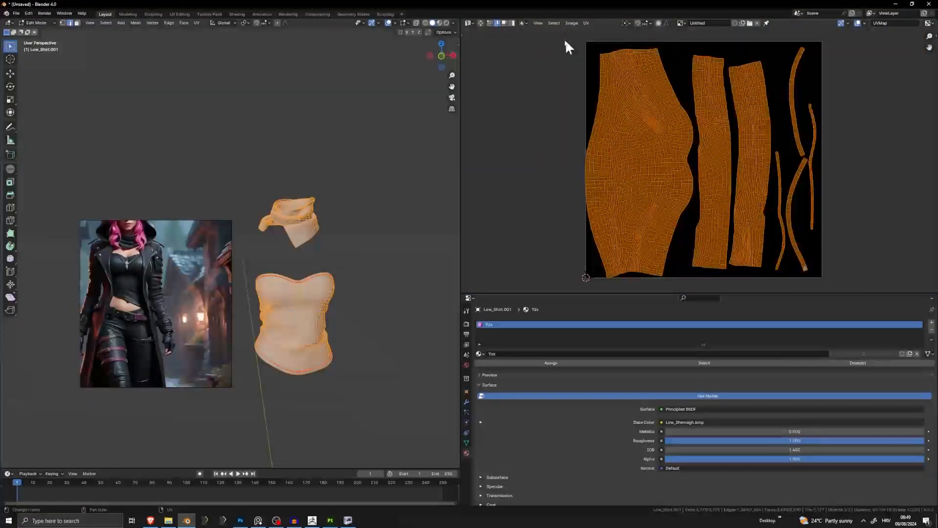
Export the UV layout at 4096 resolution to the desktop, overwriting UVTutorial.png
left_click(585, 23)
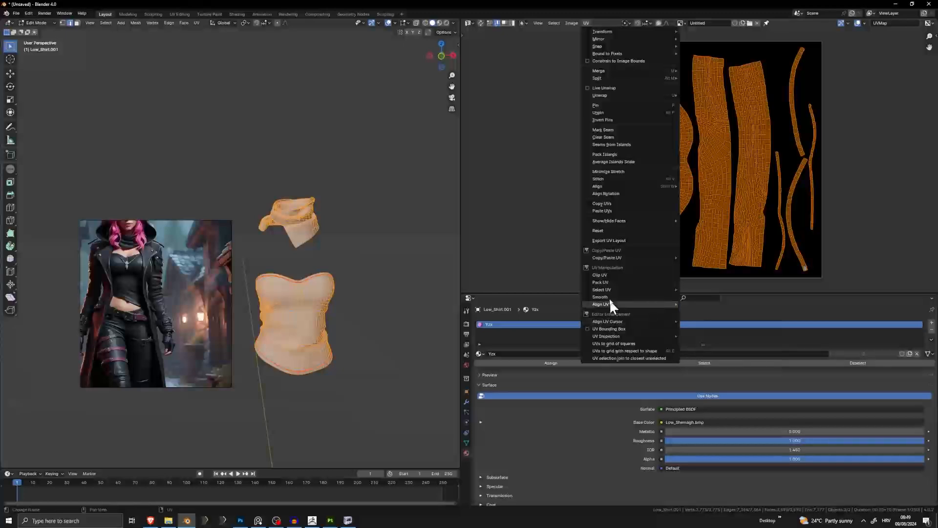
left_click(609, 240)
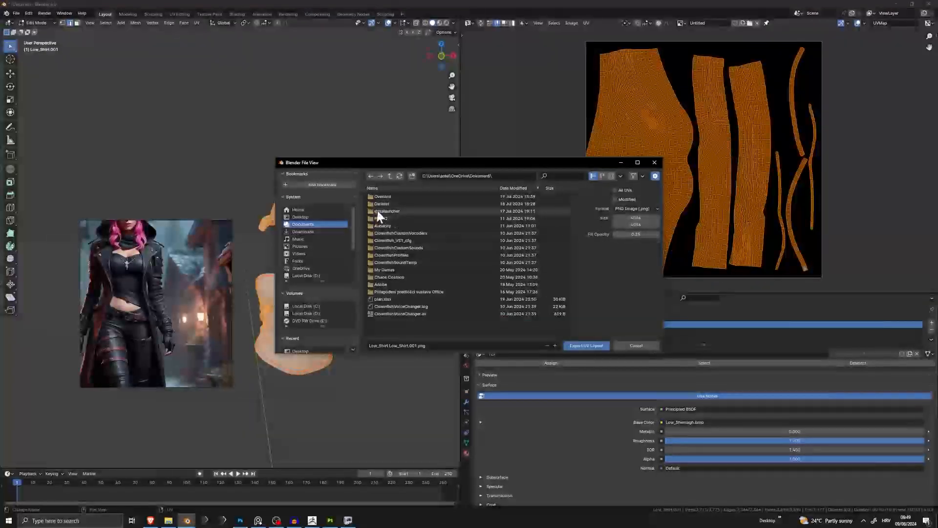
left_click(298, 217)
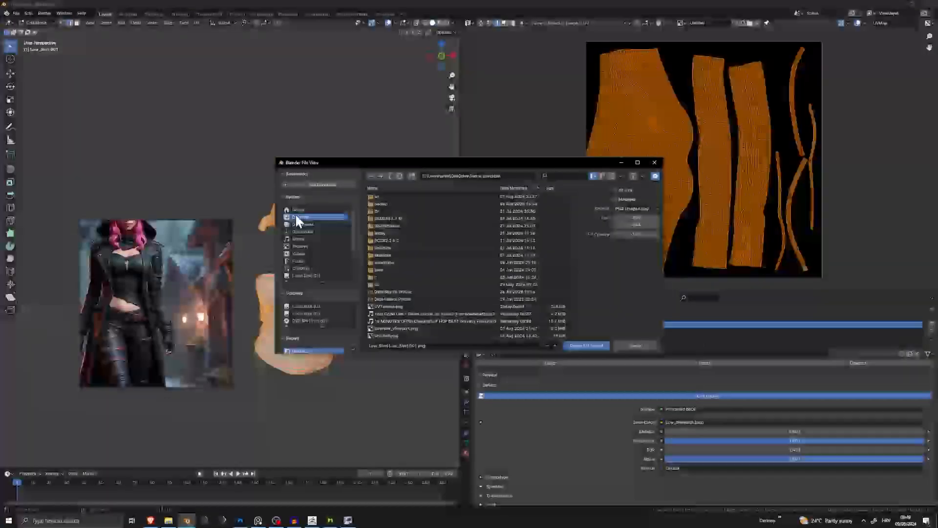
left_click(397, 306)
left_click(585, 346)
Deselect all geometry of the scarf and shirt and return to Object Mode
left_click(391, 277)
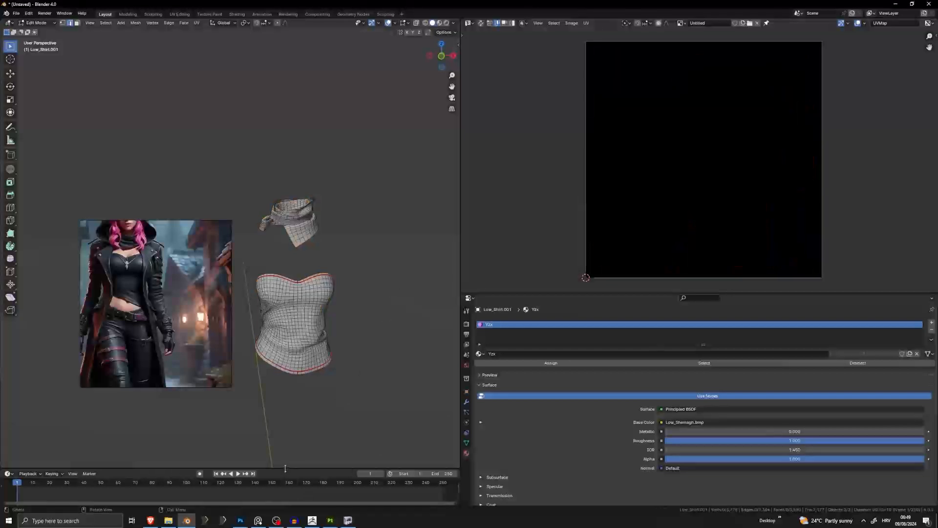
key("a")
key("alt+a")
key("Tab")
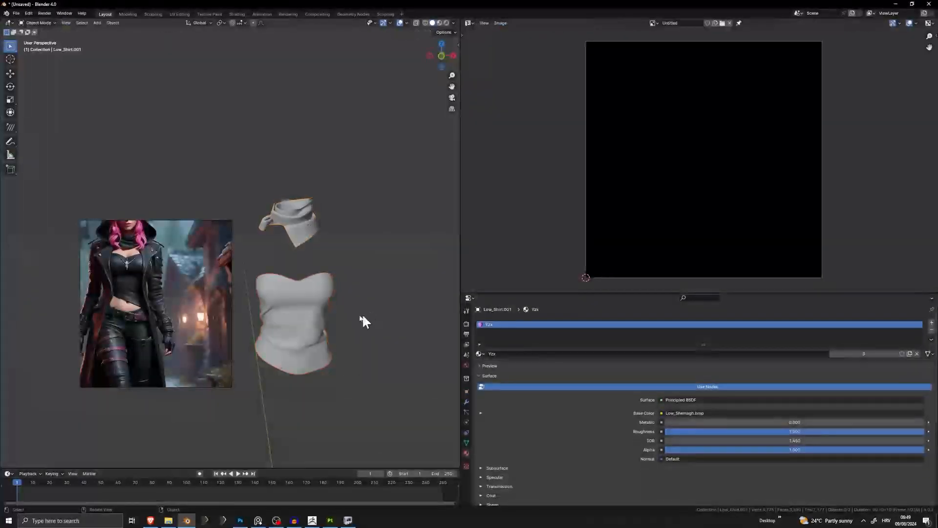
Switch to Substance 3D Painter and create the project with the Unreal Engine 4 template from Low_Shirt&Shem.obj in the tutorial folder
left_click(330, 520)
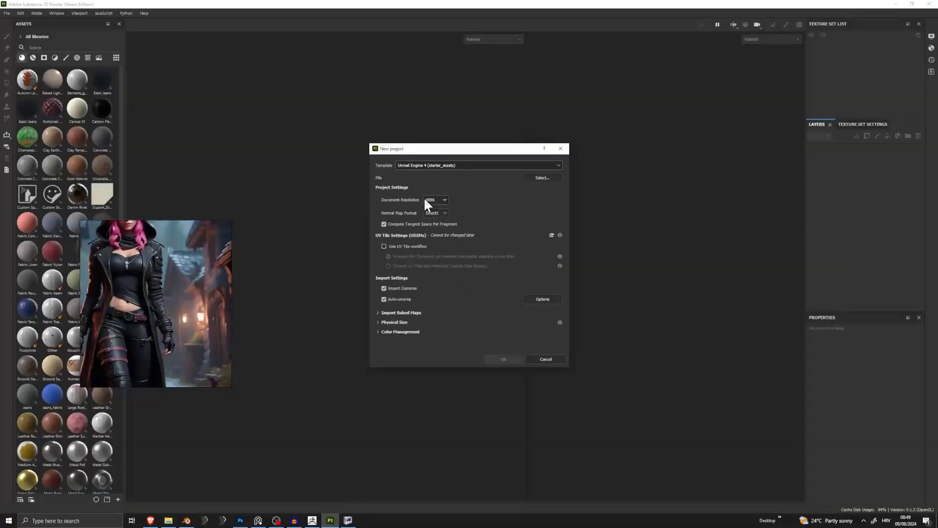
left_click(460, 165)
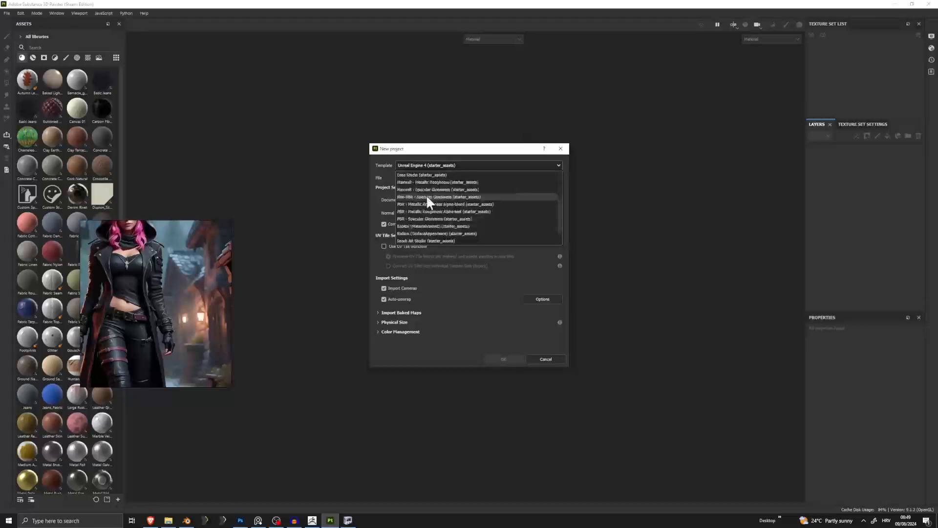
left_click(453, 166)
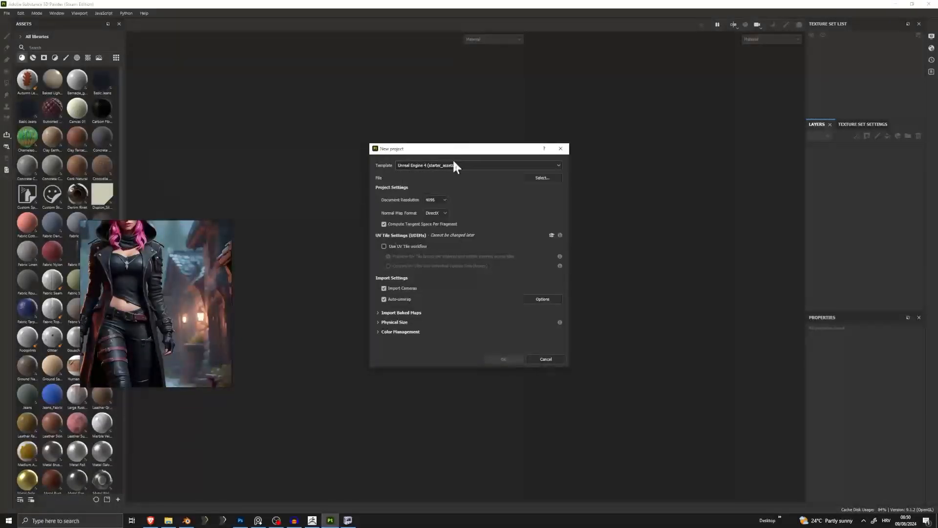
left_click(542, 177)
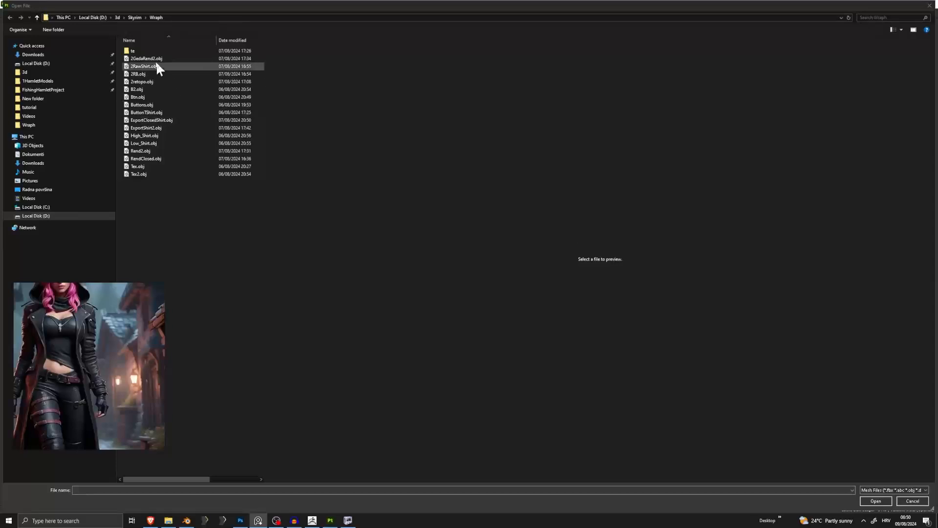
left_click(135, 17)
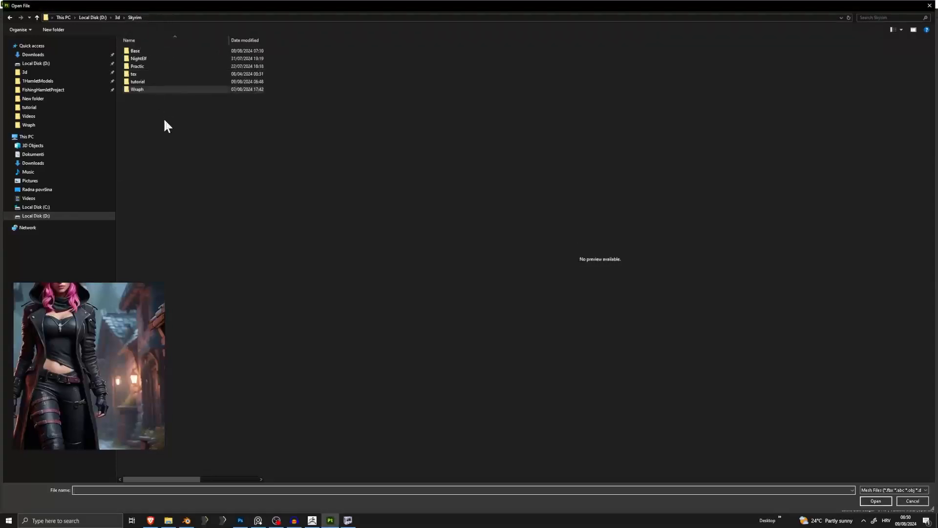
double_click(147, 82)
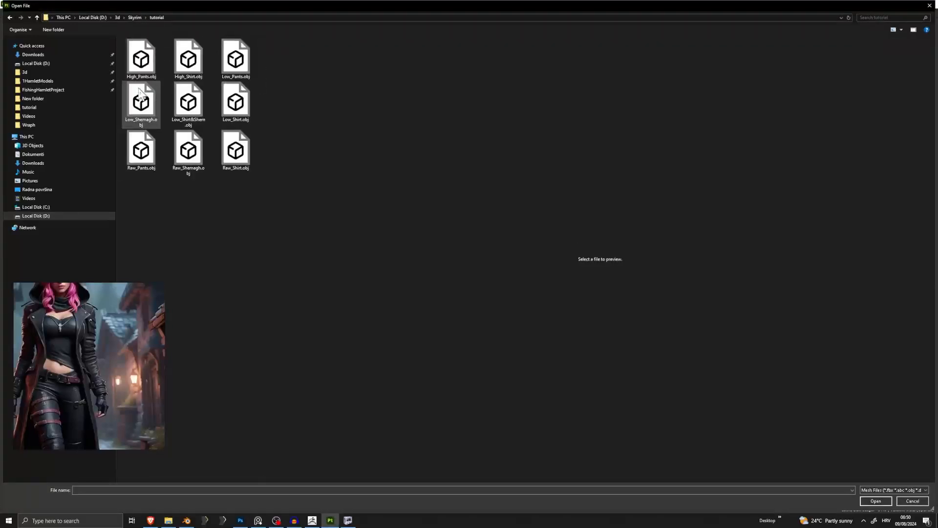
double_click(185, 103)
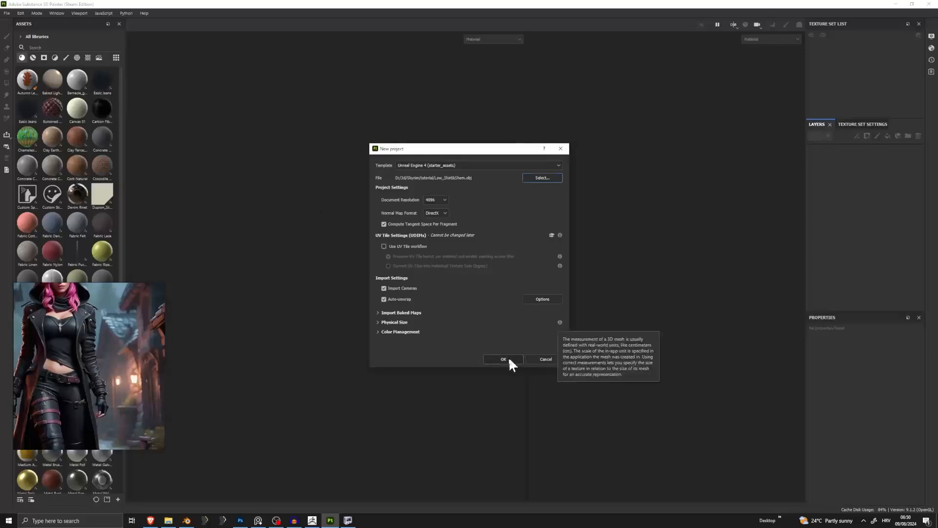
left_click(507, 361)
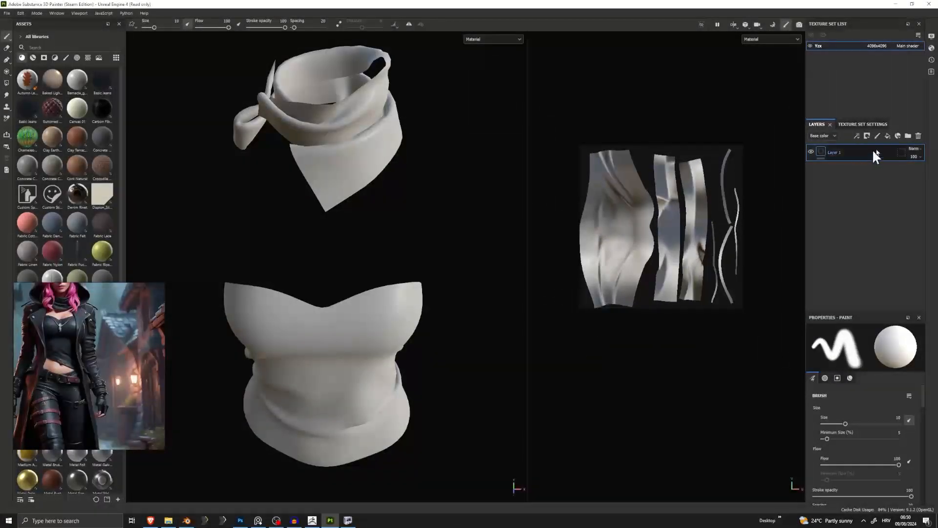
Add a fill layer and set the texture export's output template to 2D View
left_click(887, 136)
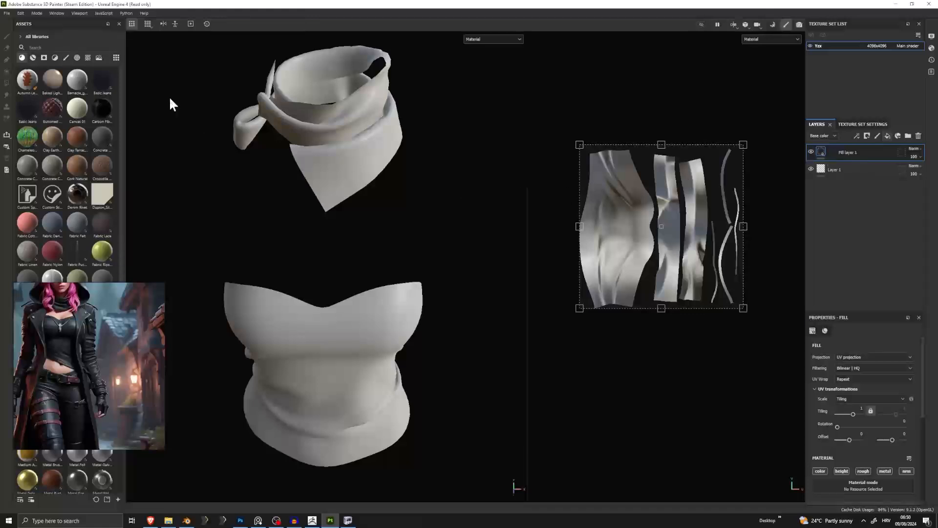
left_click(7, 13)
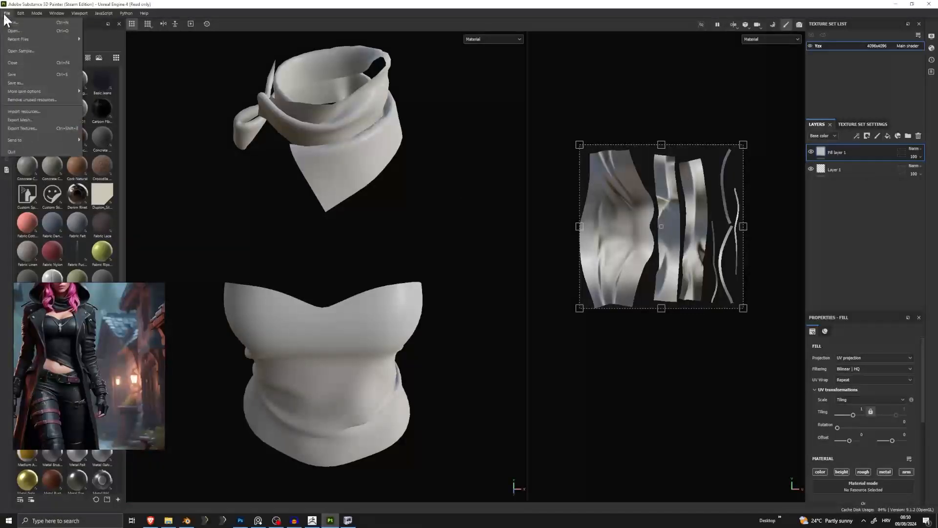
left_click(27, 129)
left_click(485, 179)
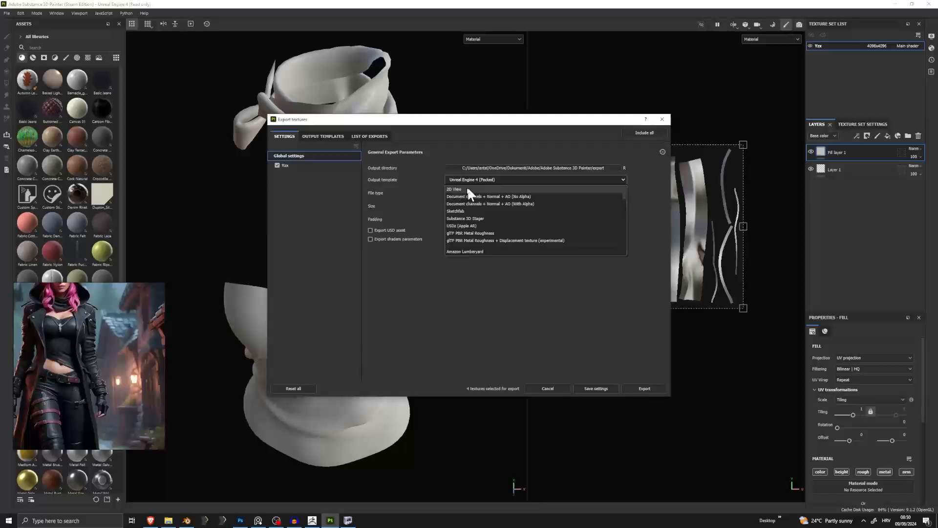
left_click(478, 188)
Set the export padding to Dilation + default background color with a value of 8, and start choosing the output directory
left_click(501, 219)
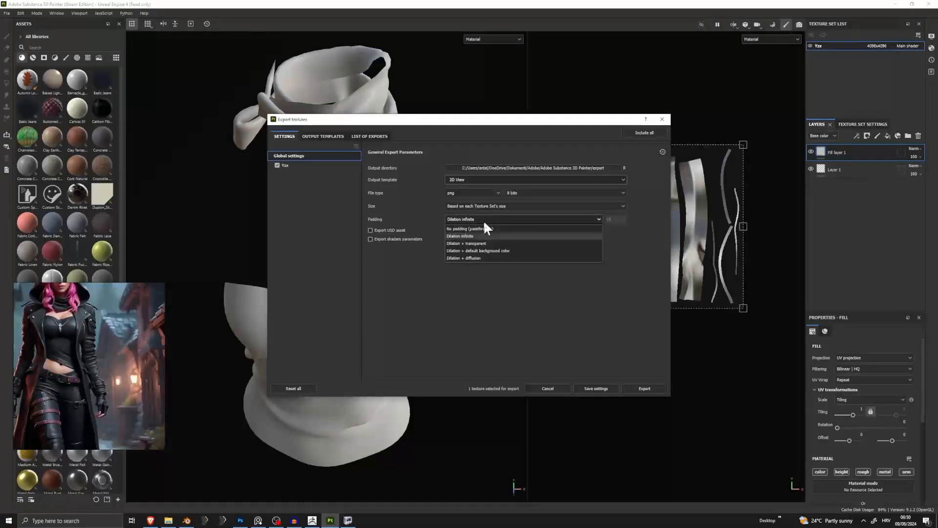
left_click(474, 251)
left_click(615, 220)
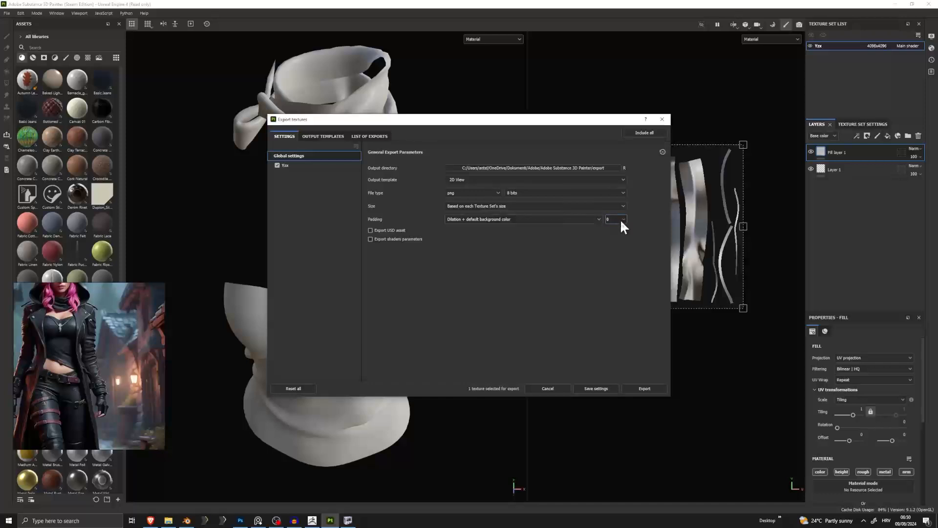
left_click(526, 168)
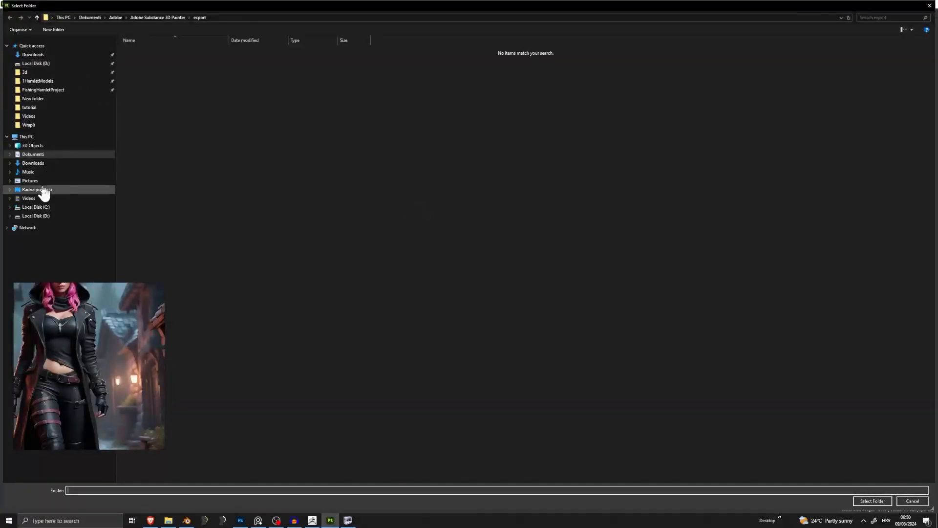
Set the Radna površina folder as the output directory and export the Yzx 2D View texture as png
left_click(43, 190)
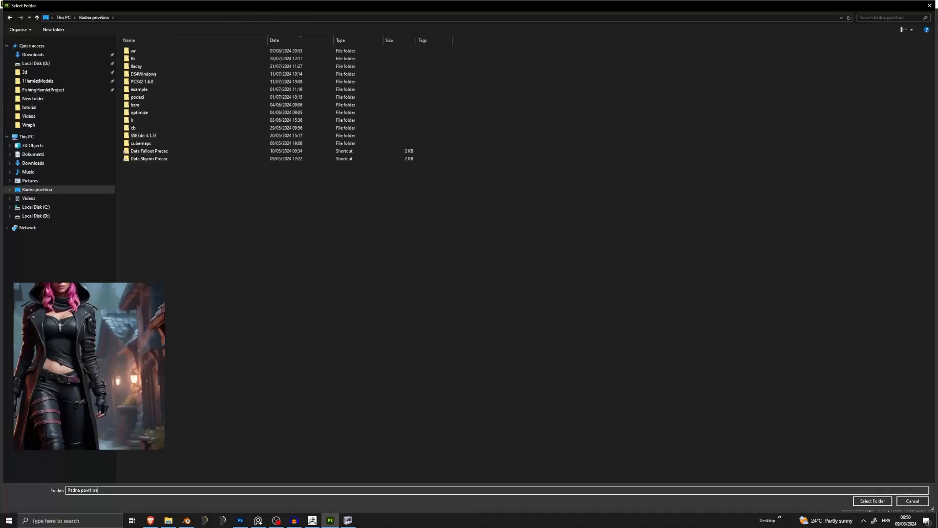
left_click(92, 490)
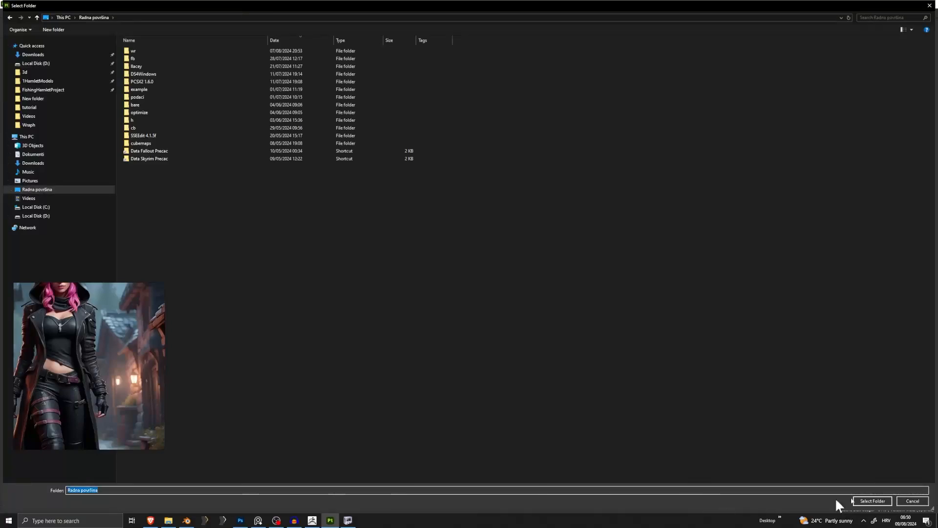
left_click(873, 501)
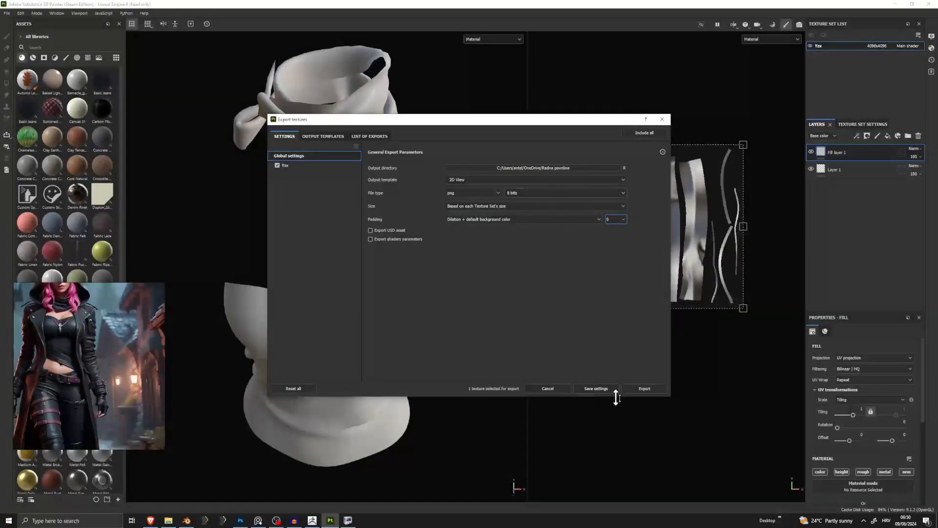
left_click(642, 390)
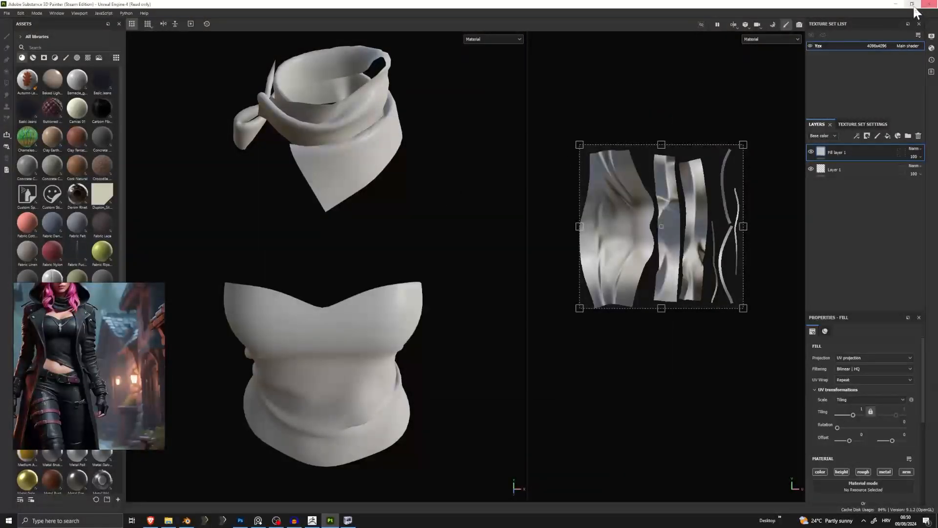
Switch to Photoshop, clearing the other windows out of the way, and maximise its window
left_click(896, 4)
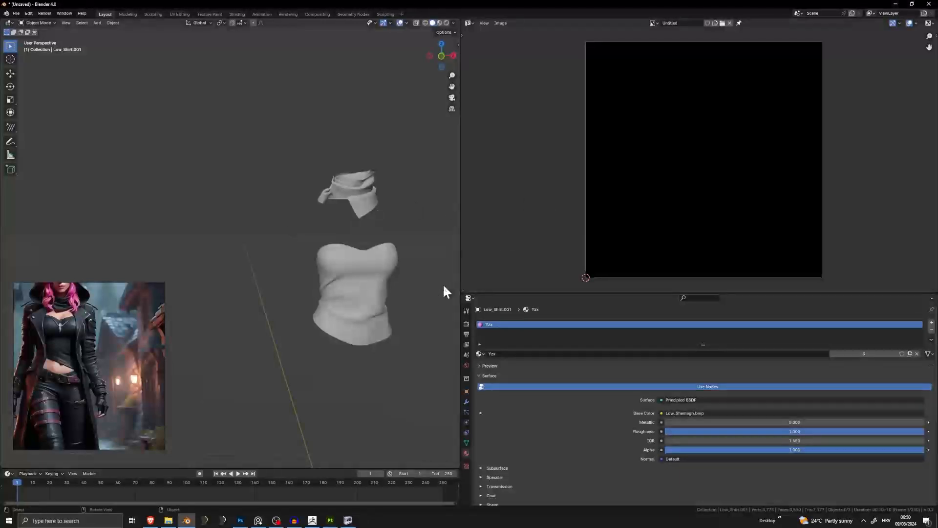
left_click(385, 292)
middle_click_drag(409, 294, 389, 328, "shift")
scroll(391, 294, "down", 3)
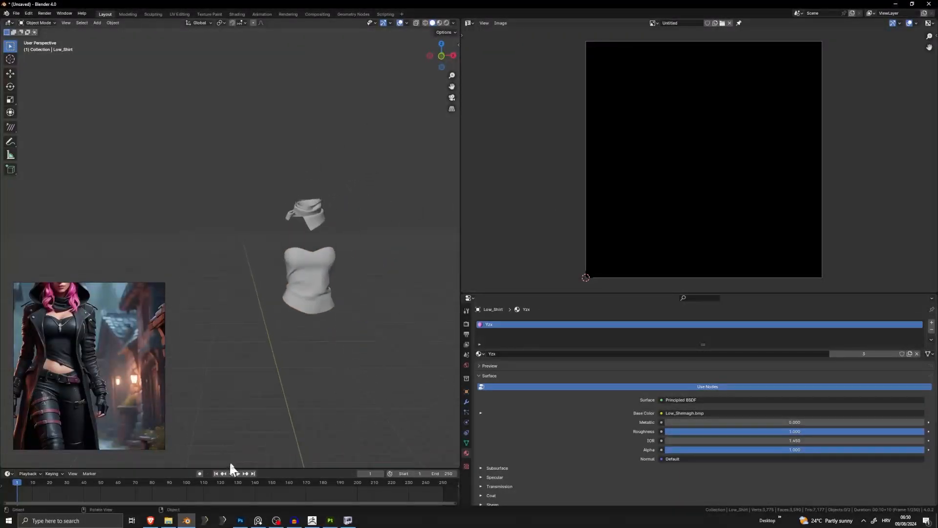
left_click(243, 521)
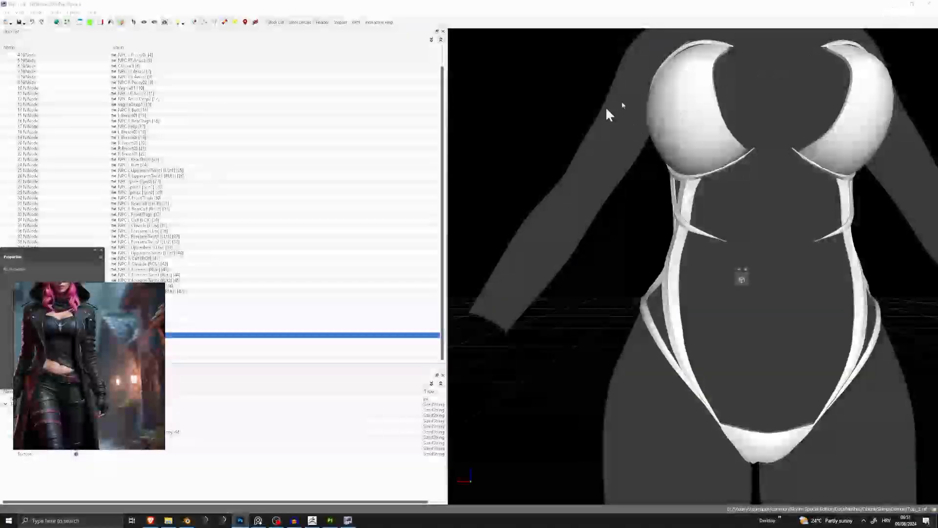
left_click(929, 4)
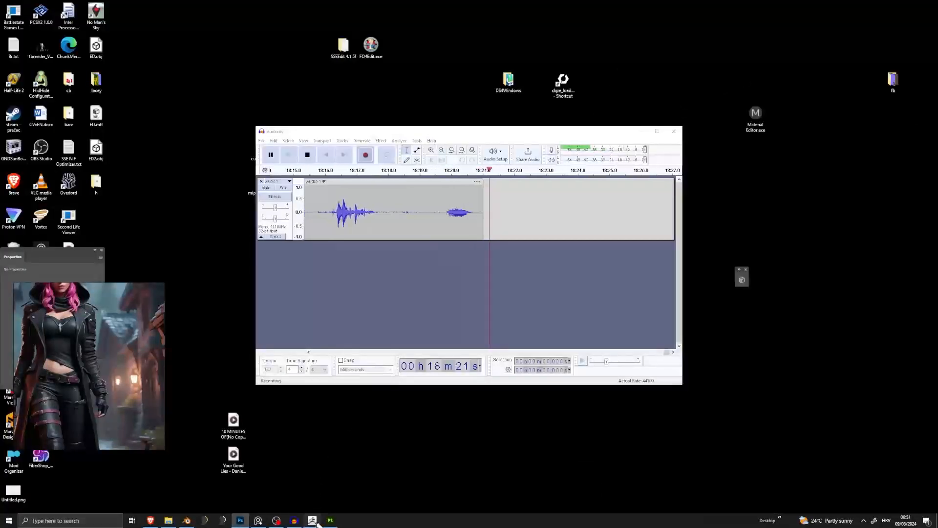
left_click_drag(0, 242, 463, 56)
left_click(505, 53)
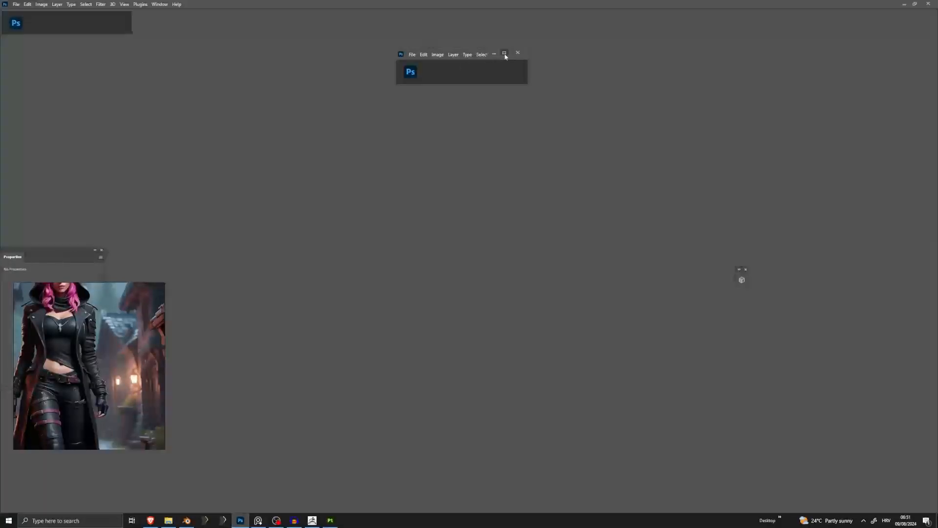
Open the exported Yzx_2D_View.png from the Radna površina folder to inspect the baked texture, and close it
left_click(15, 4)
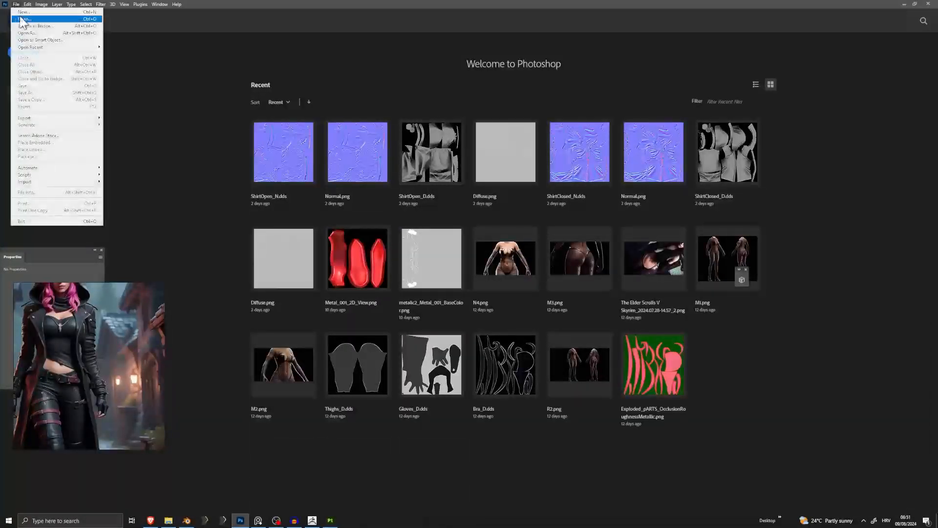
left_click(22, 18)
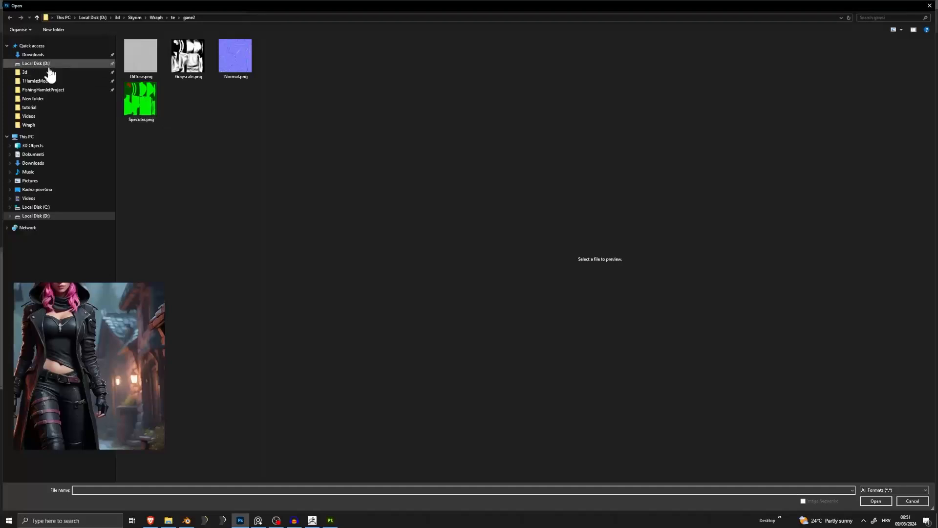
left_click(44, 190)
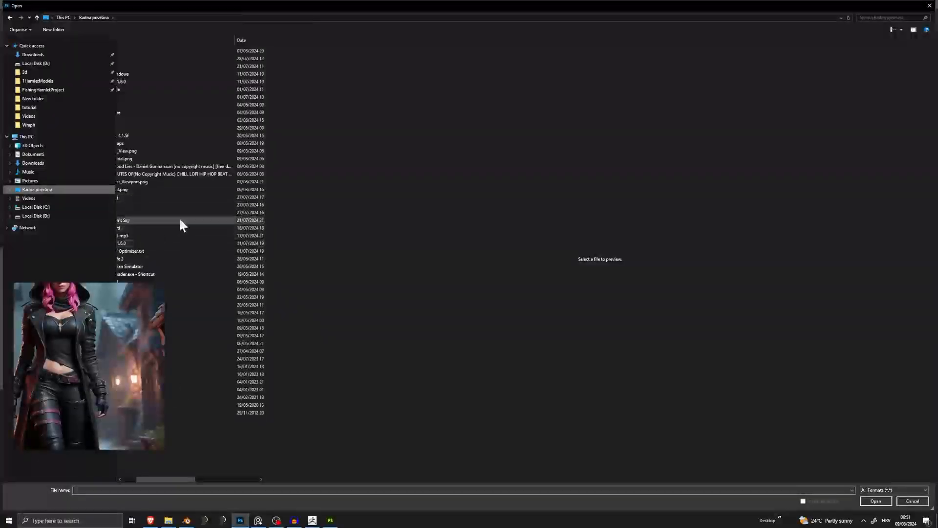
left_click(153, 166)
left_click(151, 159)
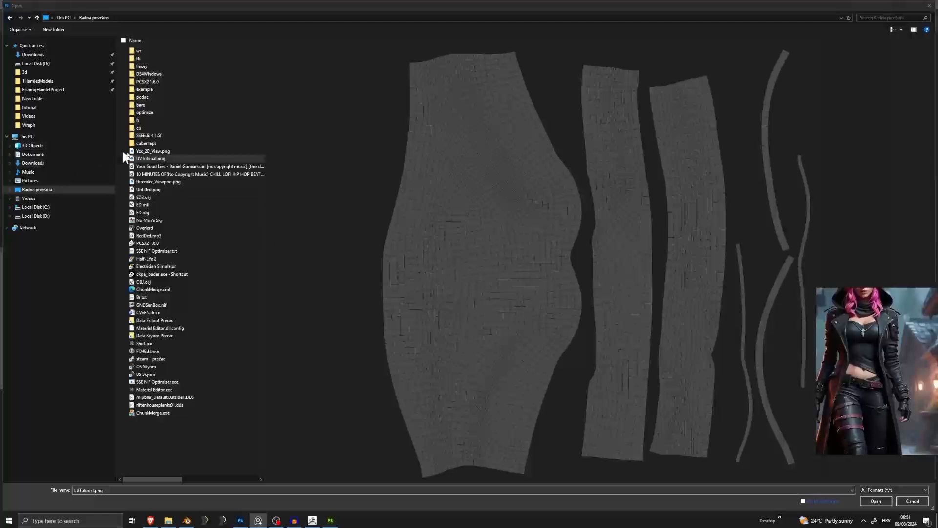
left_click(160, 152)
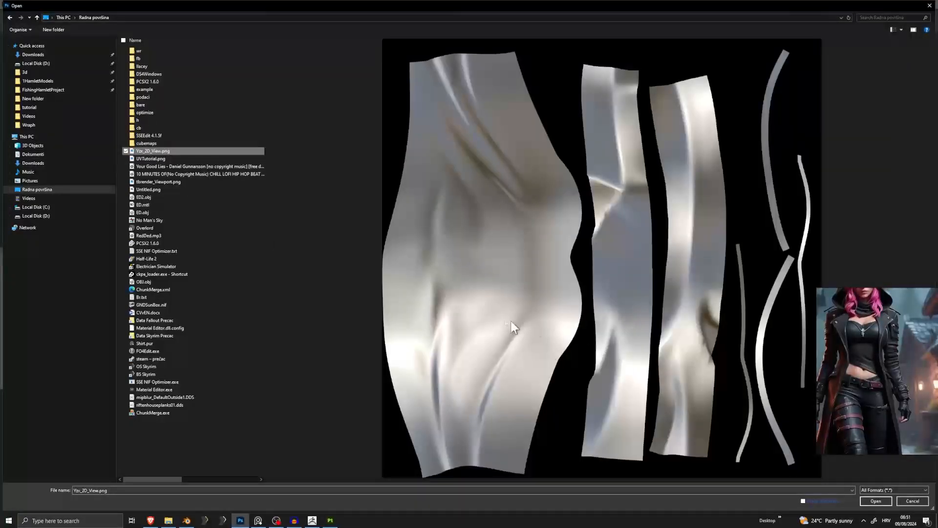
double_click(162, 150)
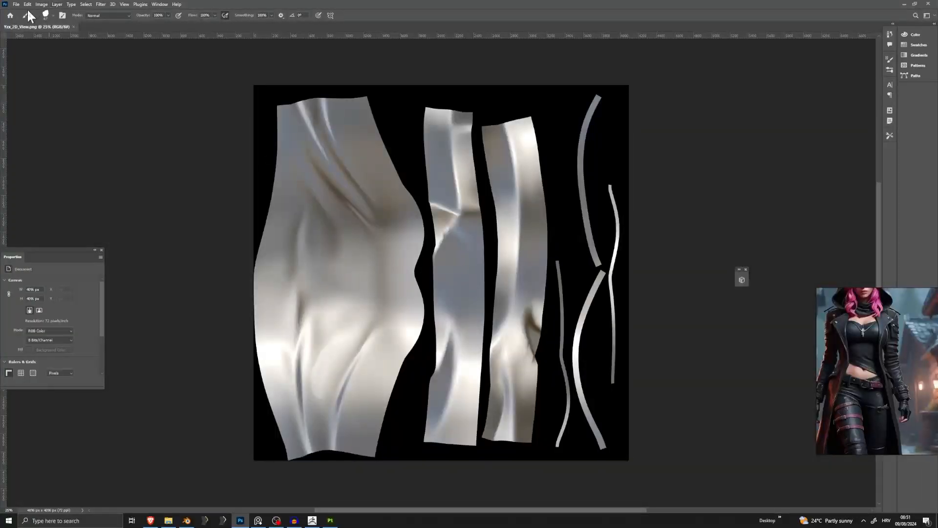
left_click(74, 27)
Open UVTutorial.png from the Radna površina folder and place the Layers panel and toolbox beside the canvas
left_click(16, 5)
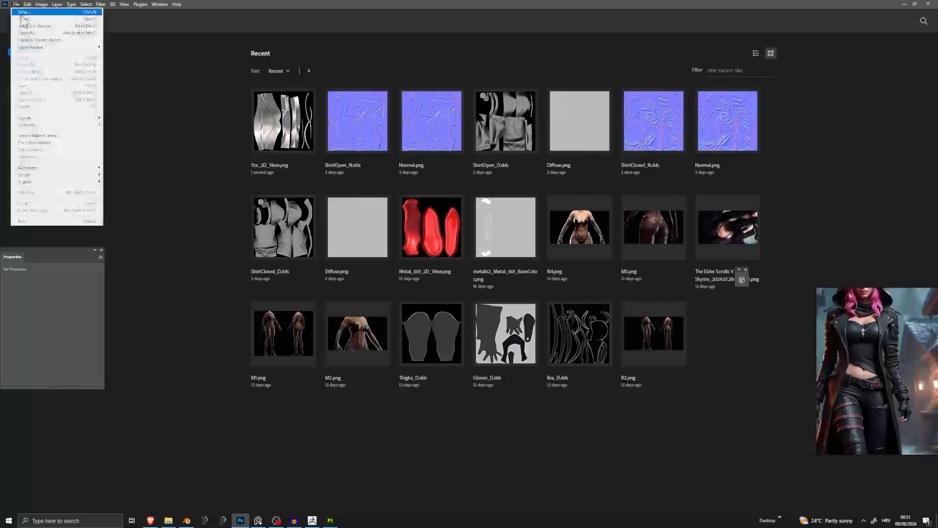
left_click(27, 19)
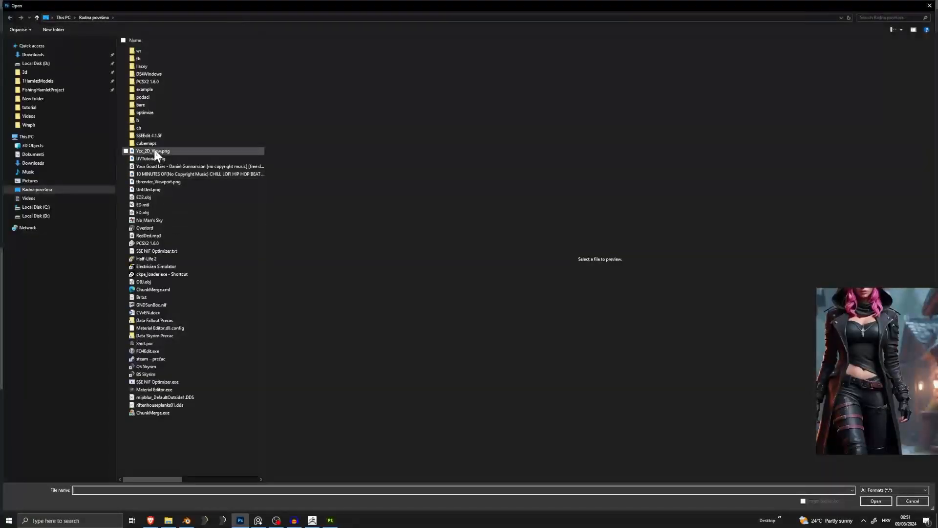
left_click(162, 181)
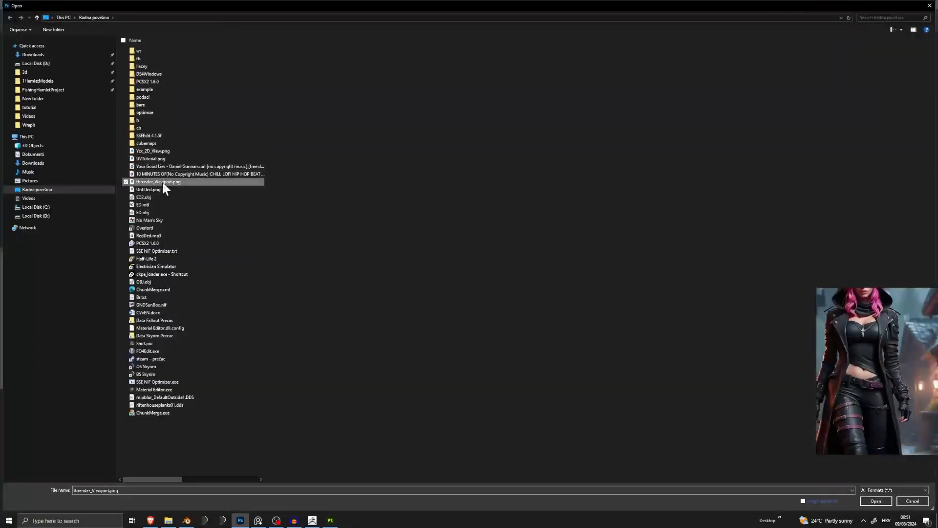
left_click(160, 159)
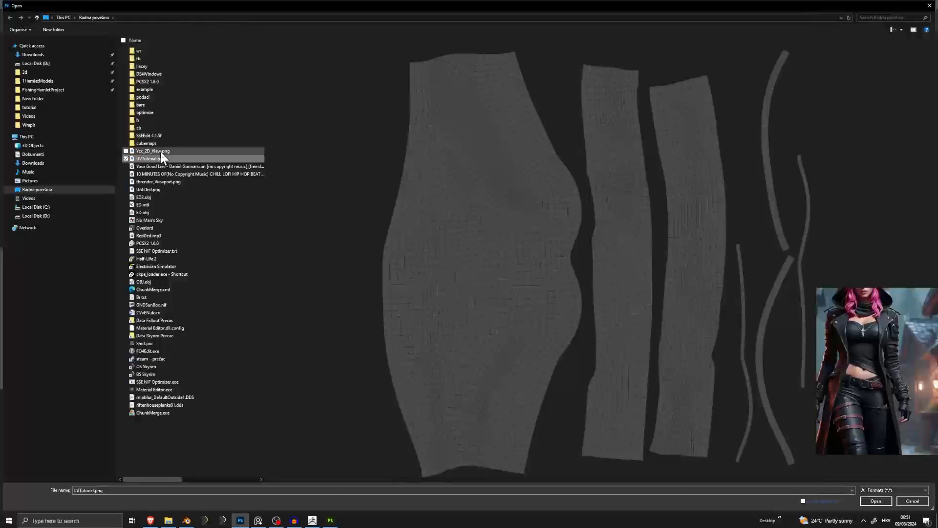
double_click(162, 158)
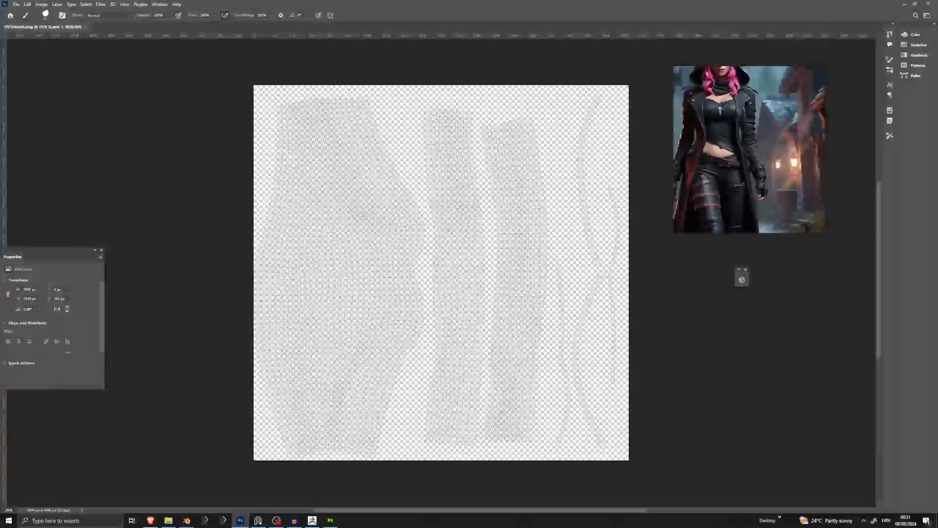
left_click_drag(0, 342, 795, 321)
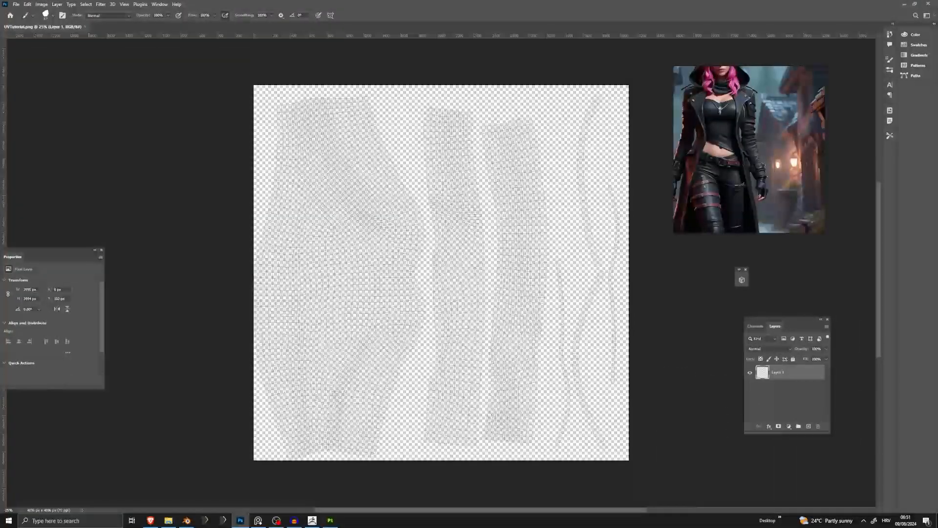
left_click_drag(775, 408, 851, 215)
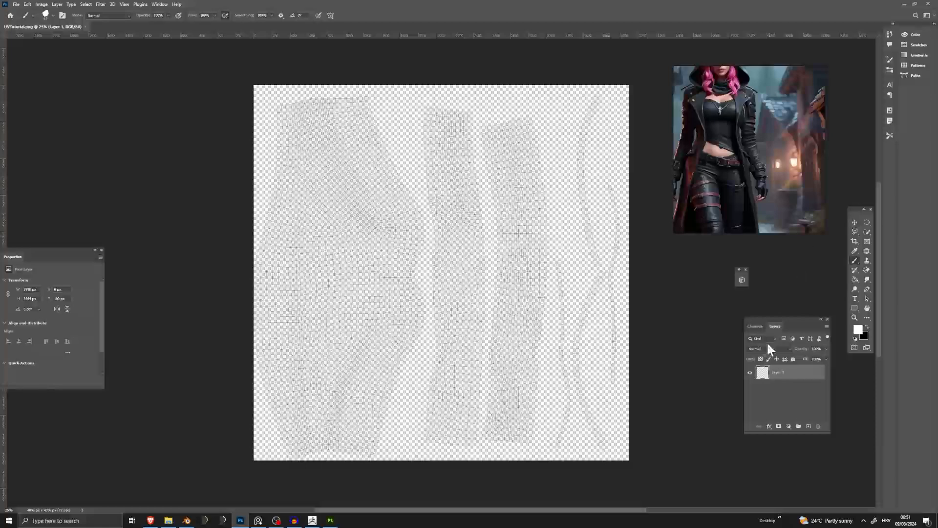
Add a new layer beneath the UV layout layer and fill it with black using the Paint Bucket
left_click(808, 426)
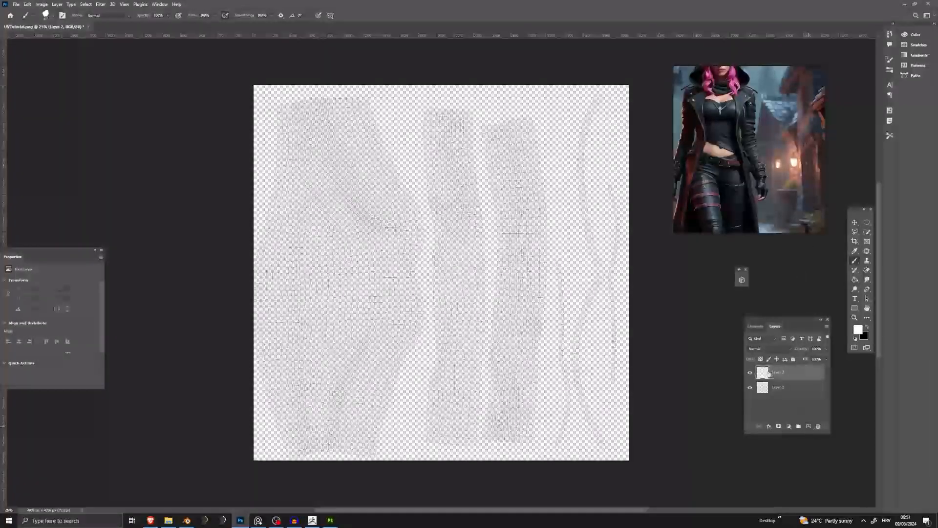
left_click_drag(769, 374, 765, 390)
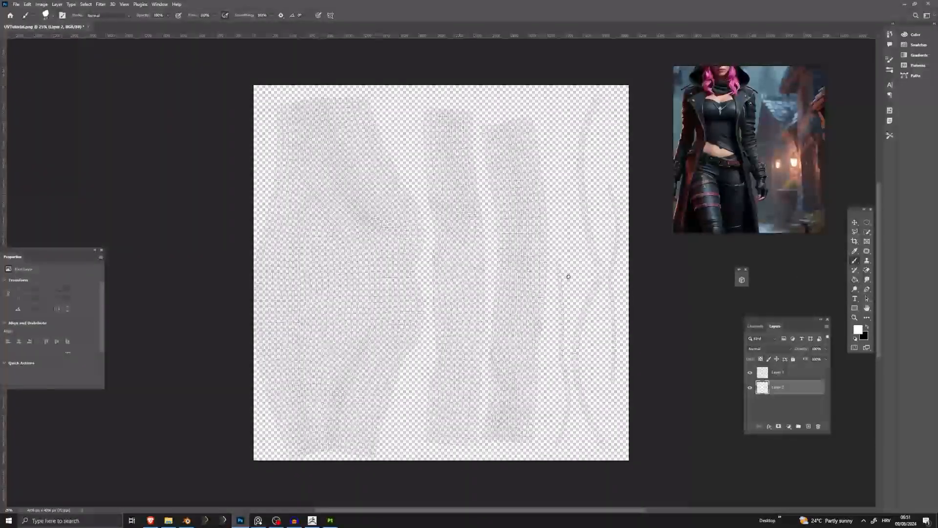
left_click(856, 278)
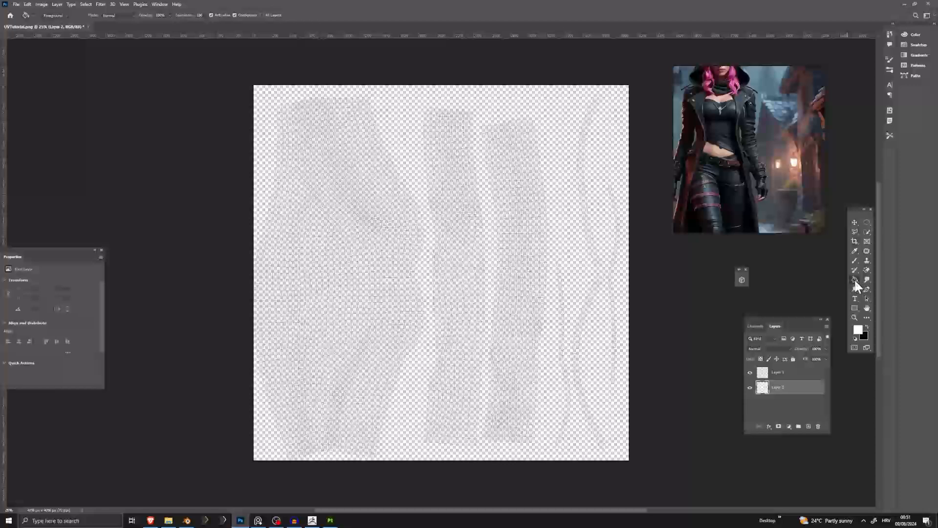
left_click(867, 327)
left_click(330, 238)
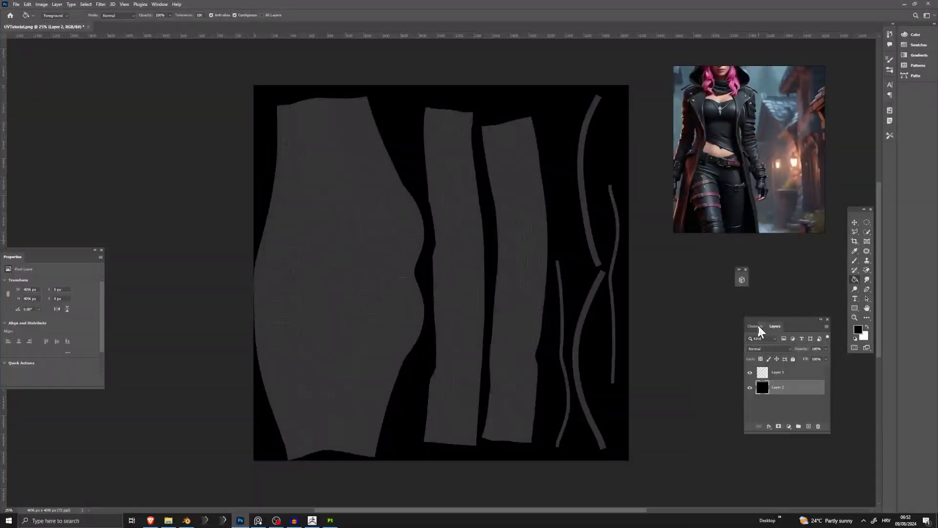
Rename the black layer as BG and the UV layout layer as Base
left_click(776, 374)
double_click(778, 386)
type("BG")
double_click(780, 373)
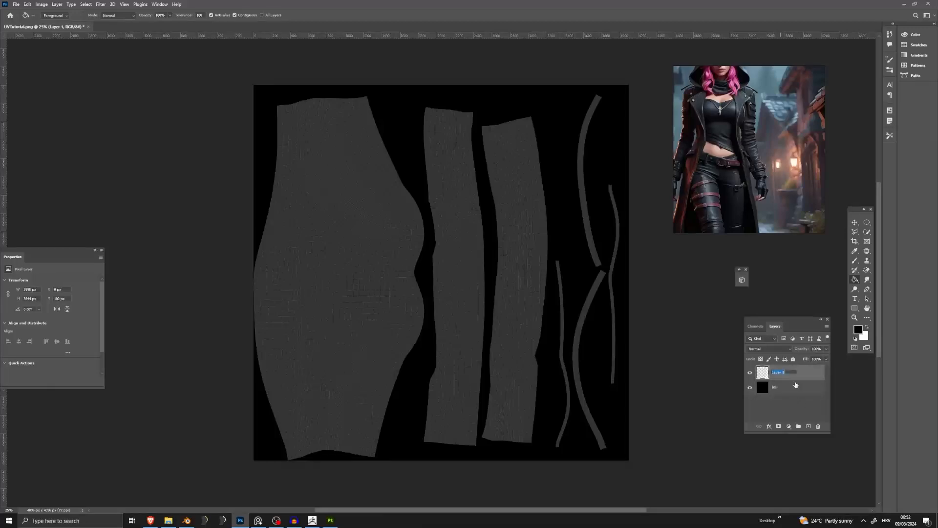
type("Base")
key("Return")
Add a new layer above Base and ready the 29 px KYLE Ultimate Inking brush with white as the foreground colour
left_click(809, 426)
left_click(853, 261)
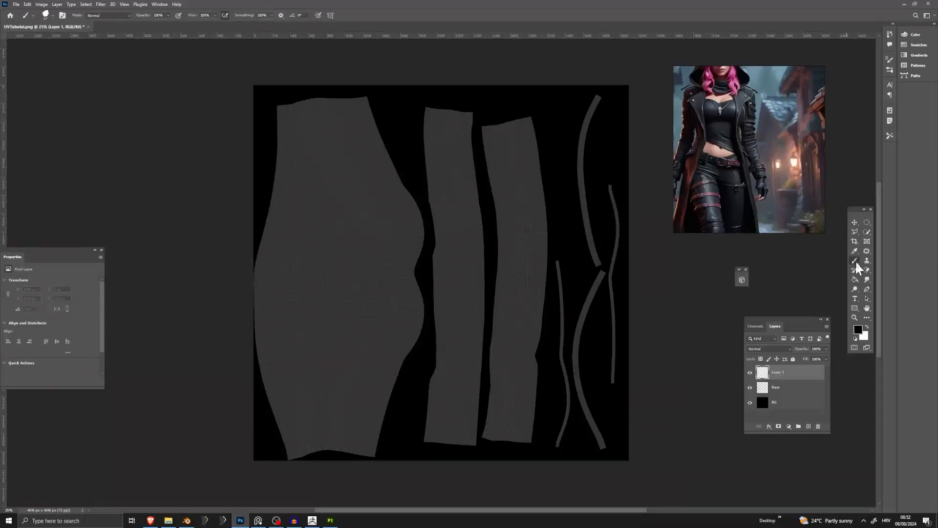
left_click(868, 326)
scroll(345, 198, "up", 3, "alt")
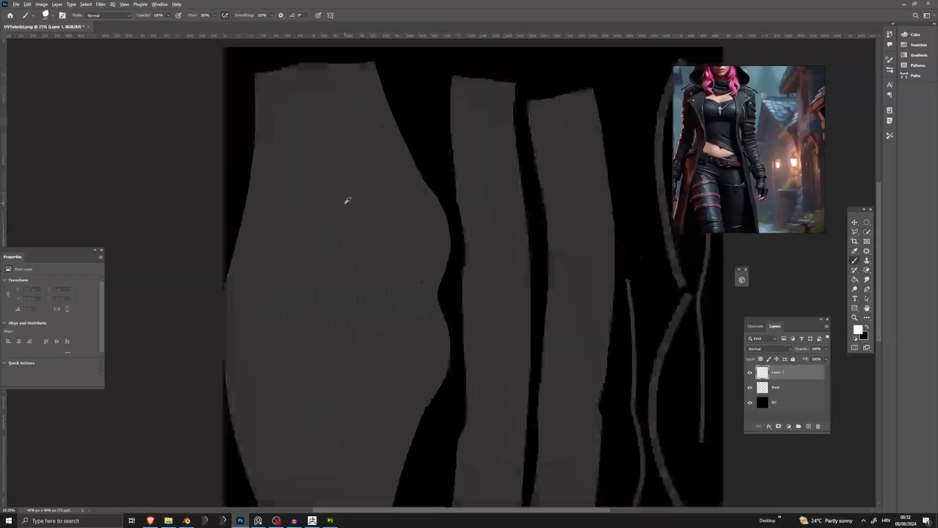
left_click(47, 18)
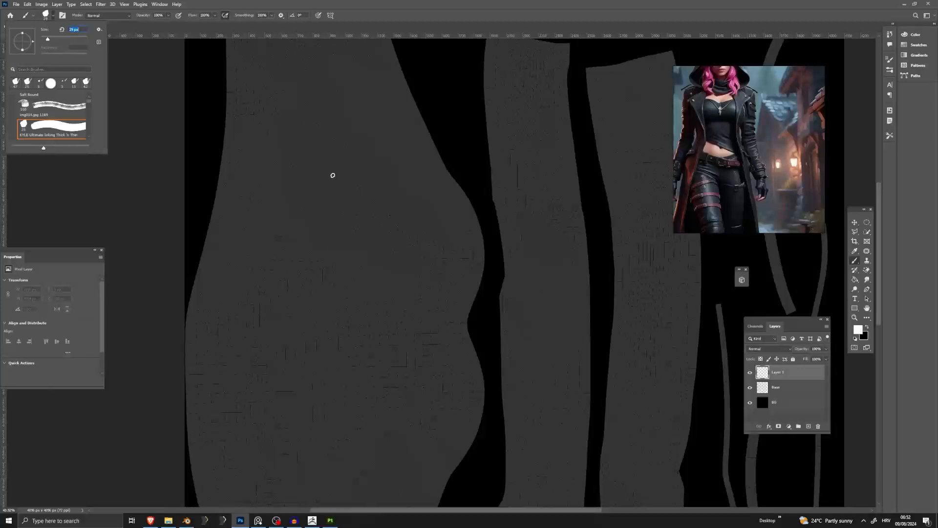
key("Return")
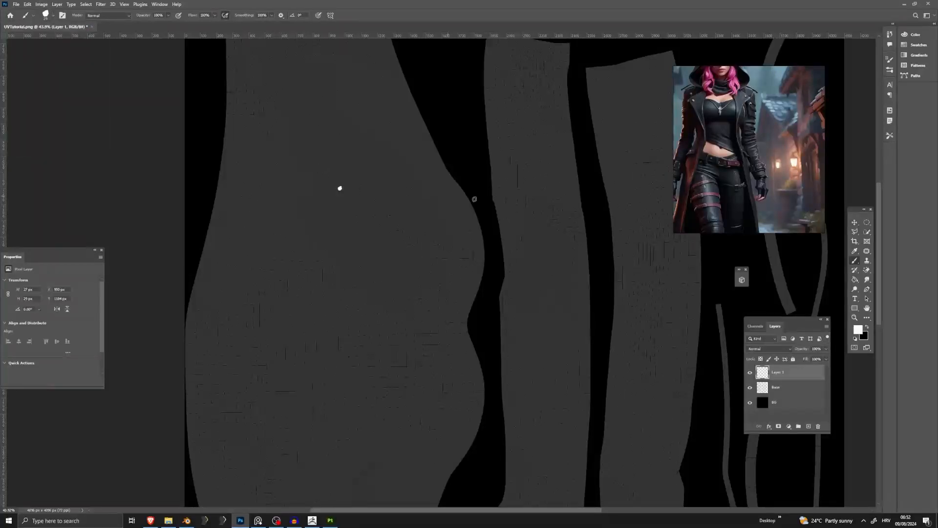
scroll(474, 198, "down", 3, "alt")
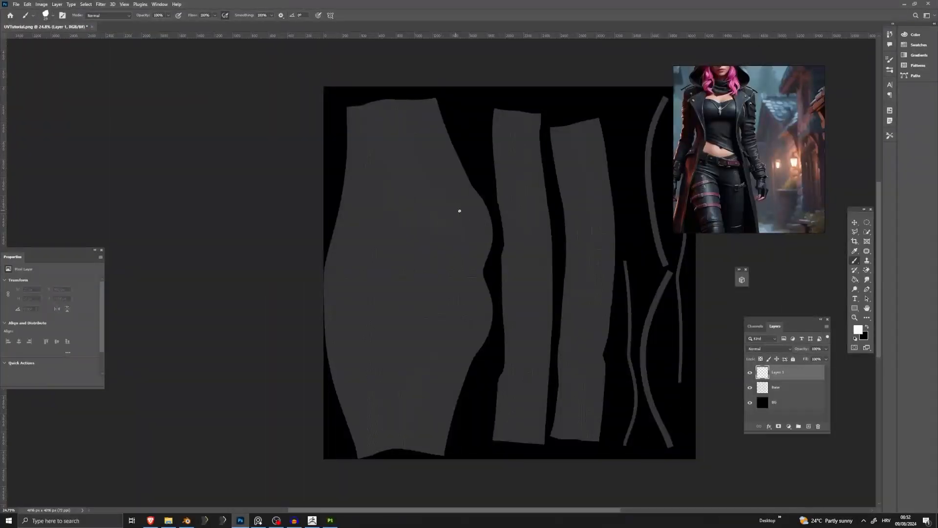
scroll(494, 180, "right", 2, "ctrl")
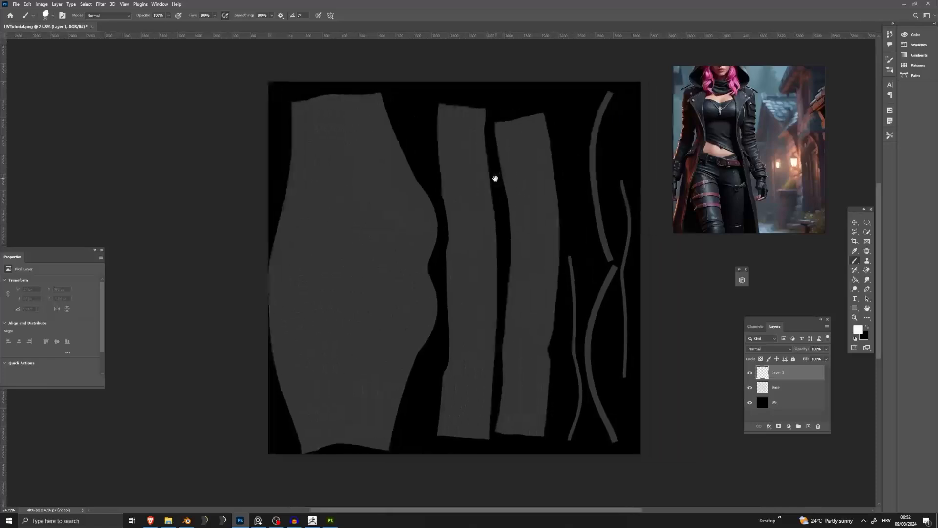
scroll(469, 176, "up", 2, "alt")
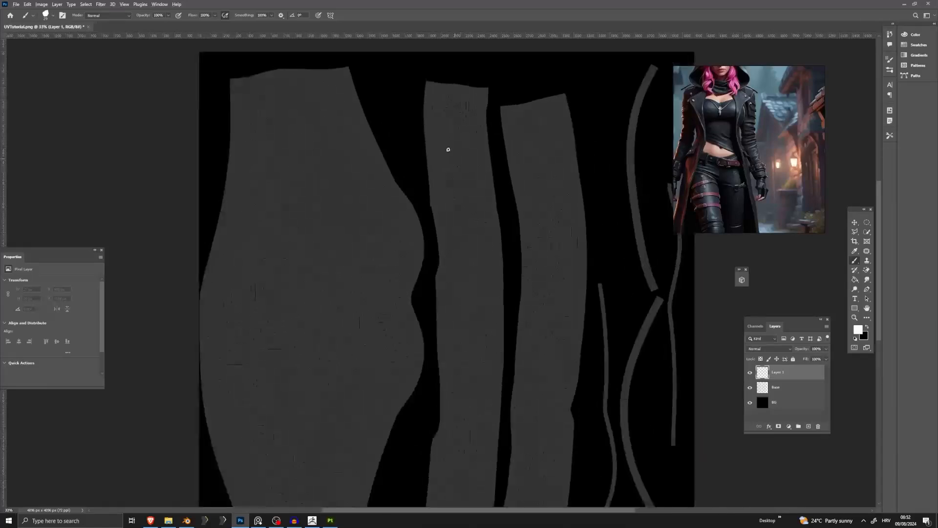
key("s")
left_click(450, 98)
left_click(447, 194)
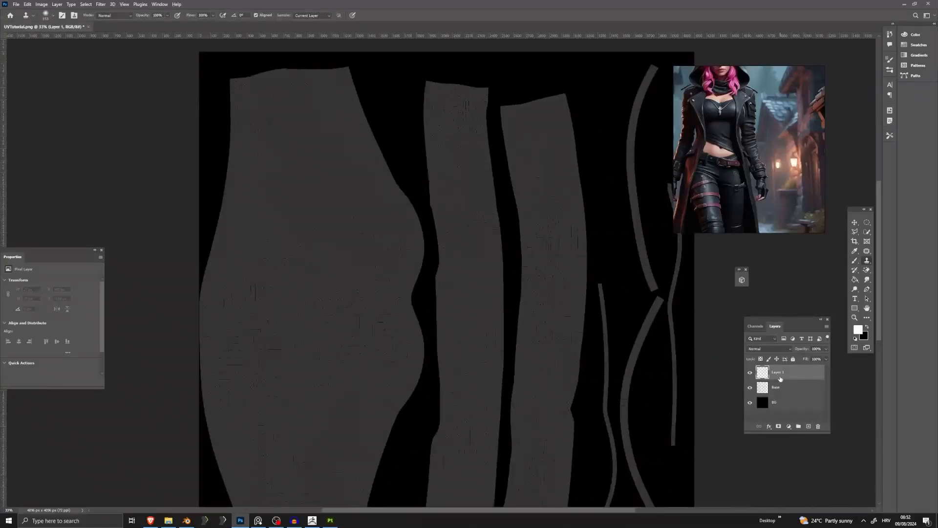
Paint freehand wavy white brush strokes along the whole middle narrow UV strip on Layer 1
left_click(854, 260)
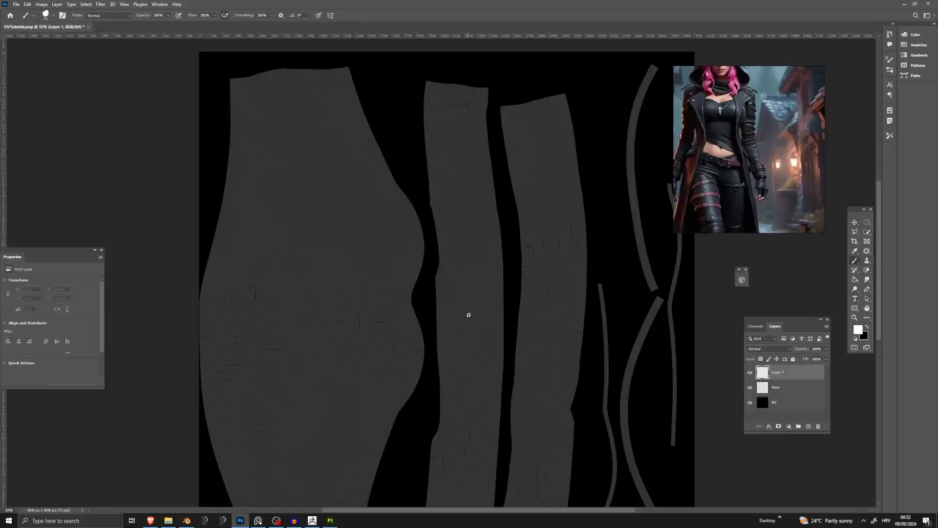
mouse_move(438, 113)
left_mouse_down()
mouse_move(473, 185)
mouse_move(468, 223)
mouse_move(482, 207)
mouse_move(478, 285)
mouse_move(502, 280)
mouse_move(434, 474)
left_mouse_up()
scroll(457, 423, "down", 3)
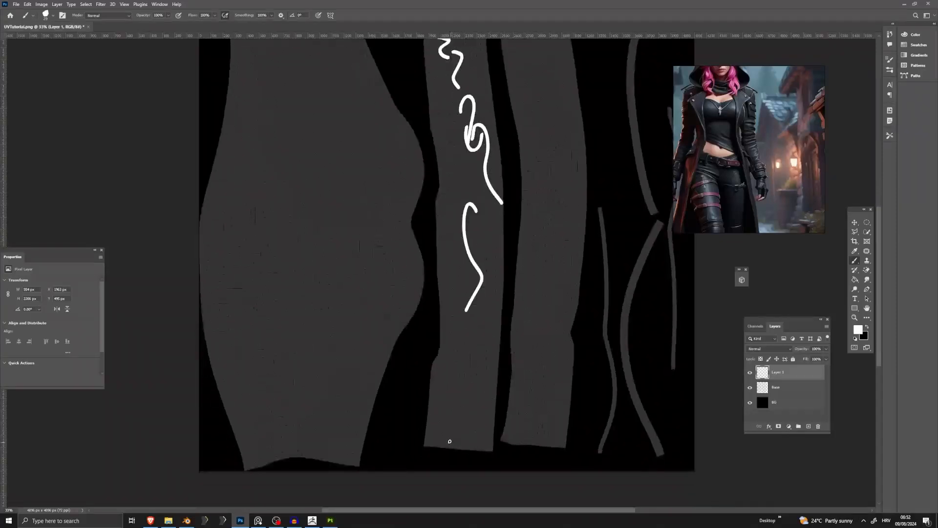
mouse_move(446, 439)
left_mouse_down()
mouse_move(489, 360)
mouse_move(485, 241)
left_mouse_up()
mouse_move(469, 317)
left_mouse_down()
mouse_move(476, 394)
mouse_move(468, 429)
mouse_move(491, 406)
mouse_move(480, 237)
mouse_move(450, 281)
left_mouse_up()
mouse_move(450, 335)
left_mouse_down()
mouse_move(454, 385)
mouse_move(454, 365)
mouse_move(473, 342)
left_mouse_up()
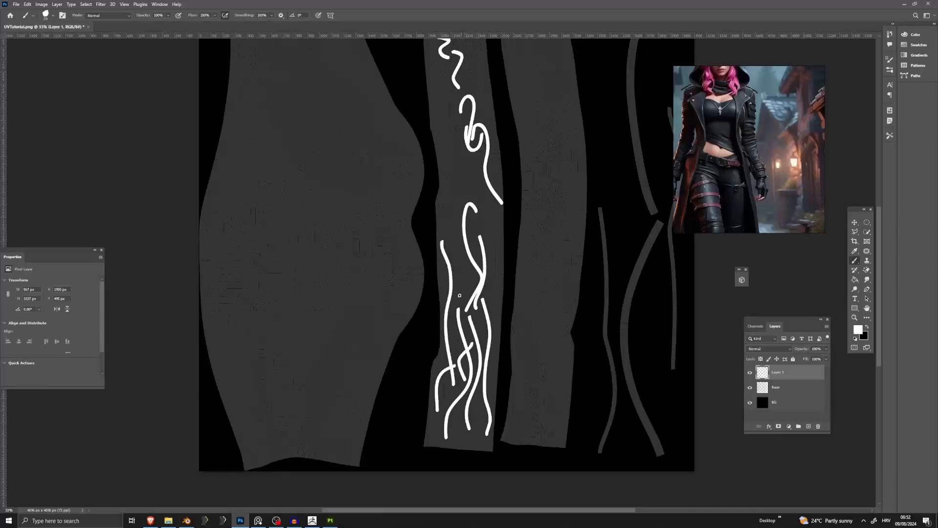
mouse_move(468, 310)
left_mouse_down()
mouse_move(481, 281)
mouse_move(461, 251)
left_mouse_up()
mouse_move(479, 288)
left_mouse_down()
mouse_move(453, 247)
mouse_move(471, 195)
mouse_move(455, 158)
mouse_move(481, 196)
mouse_move(475, 220)
left_mouse_up()
scroll(462, 231, "up", 2)
scroll(446, 209, "up", 3)
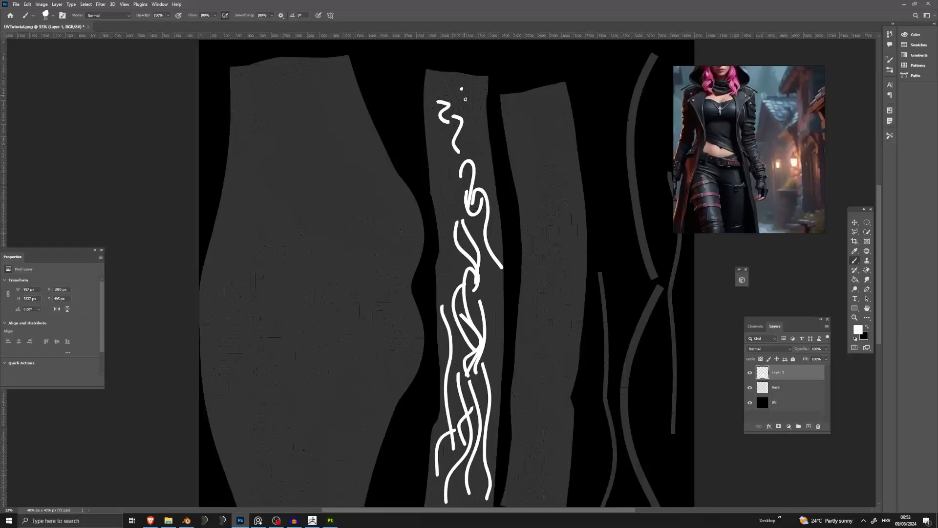
left_click_drag(465, 100, 494, 201)
left_click_drag(495, 286, 449, 180)
mouse_move(442, 85)
left_mouse_down()
mouse_move(432, 105)
mouse_move(443, 192)
left_mouse_up()
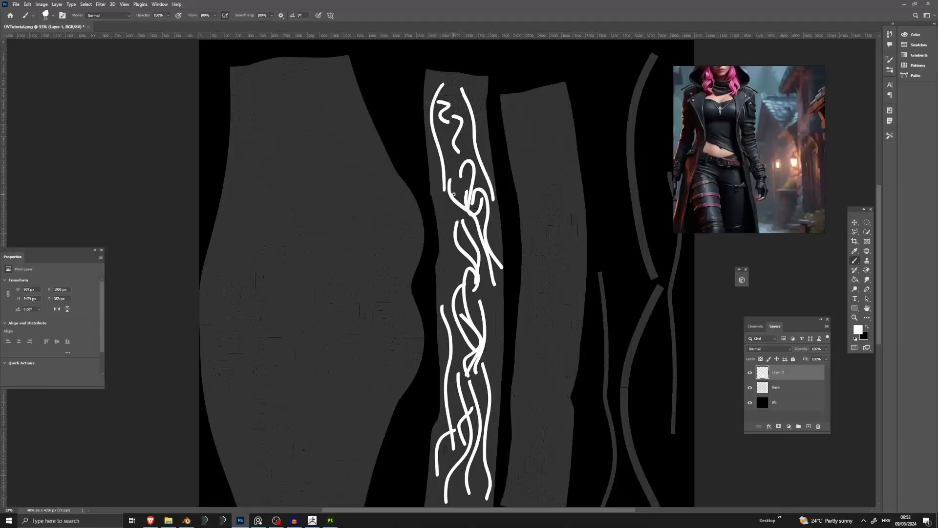
Try a straight horizontal white line, a small circle and angular freehand strokes on the large UV panel
scroll(442, 204, "down", 3)
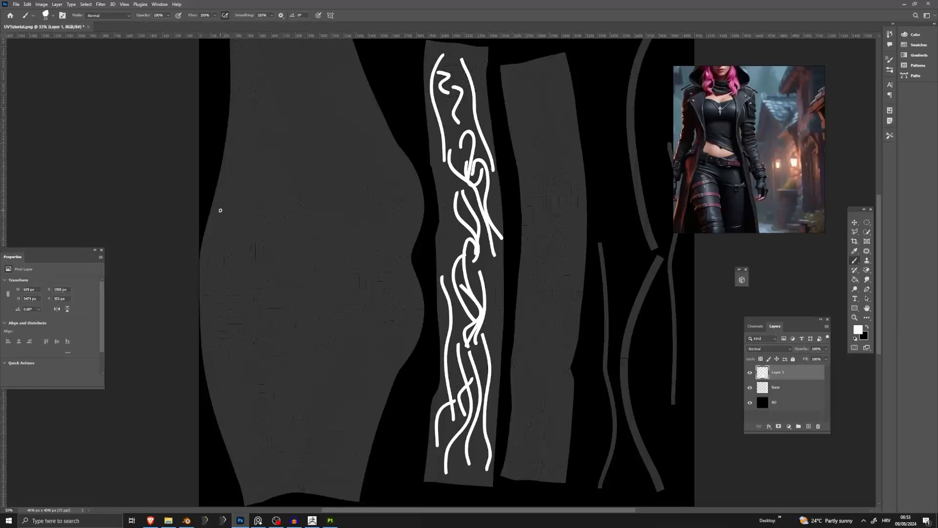
mouse_move(300, 217)
left_mouse_down("shift")
mouse_move(415, 226)
mouse_move(396, 223)
left_mouse_up("shift")
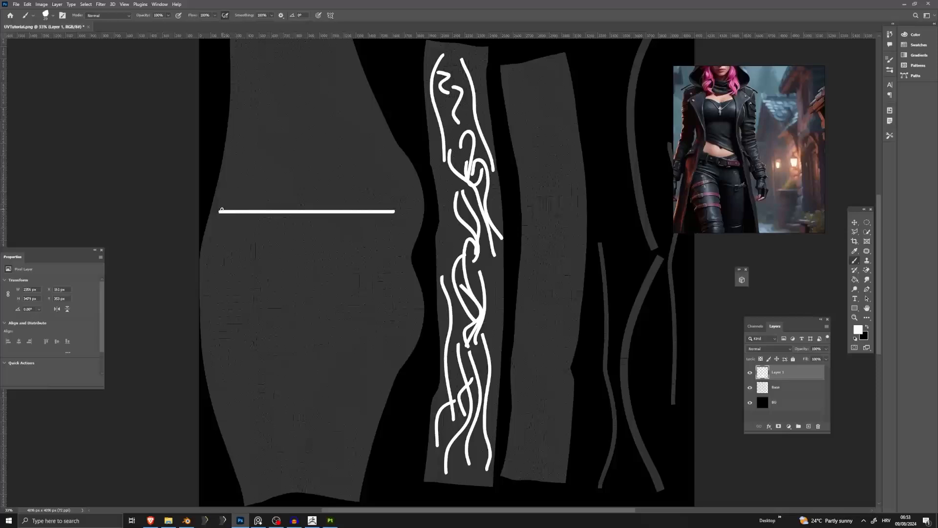
mouse_move(209, 199)
left_mouse_down()
mouse_move(203, 209)
mouse_move(209, 200)
left_mouse_up()
mouse_move(276, 145)
left_mouse_down()
mouse_move(358, 140)
mouse_move(339, 170)
left_mouse_up()
left_click_drag(348, 215, 385, 211)
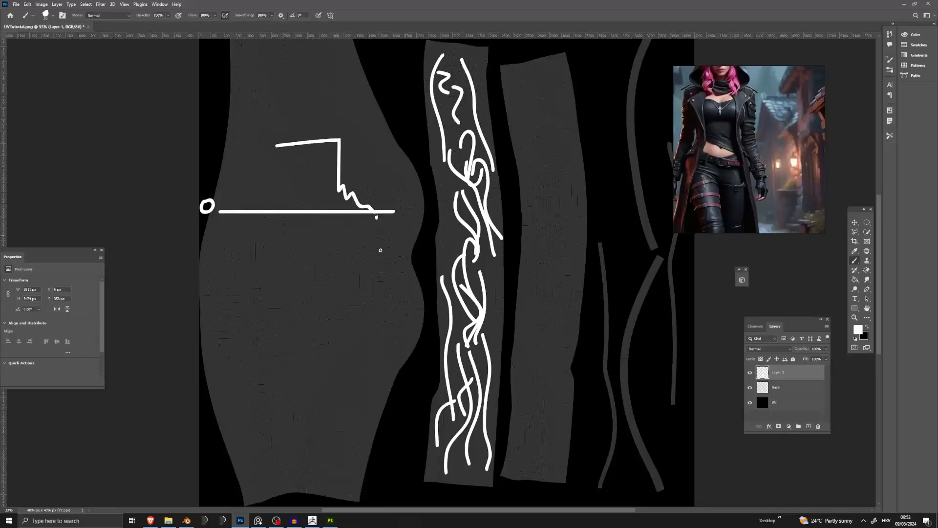
mouse_move(380, 250)
left_mouse_down()
mouse_move(384, 329)
mouse_move(418, 330)
mouse_move(408, 274)
left_mouse_up()
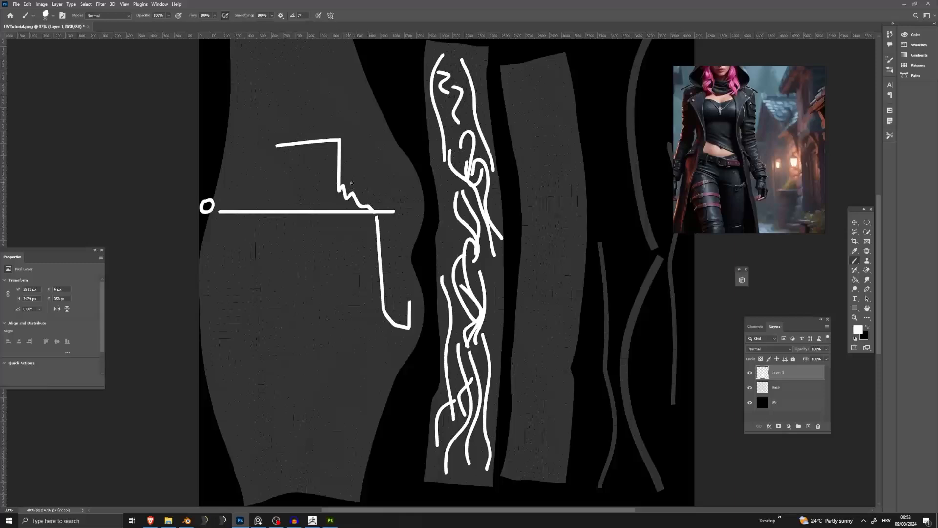
Undo all the brush strokes made on the large UV panel
key("ctrl+z")
key("ctrl+z")
key("ctrl+z")
key("ctrl+z")
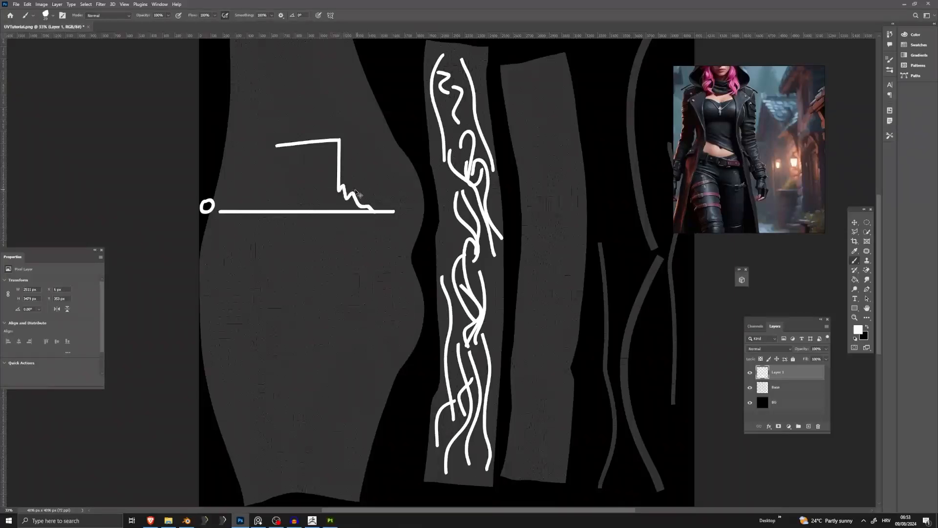
key("ctrl+z")
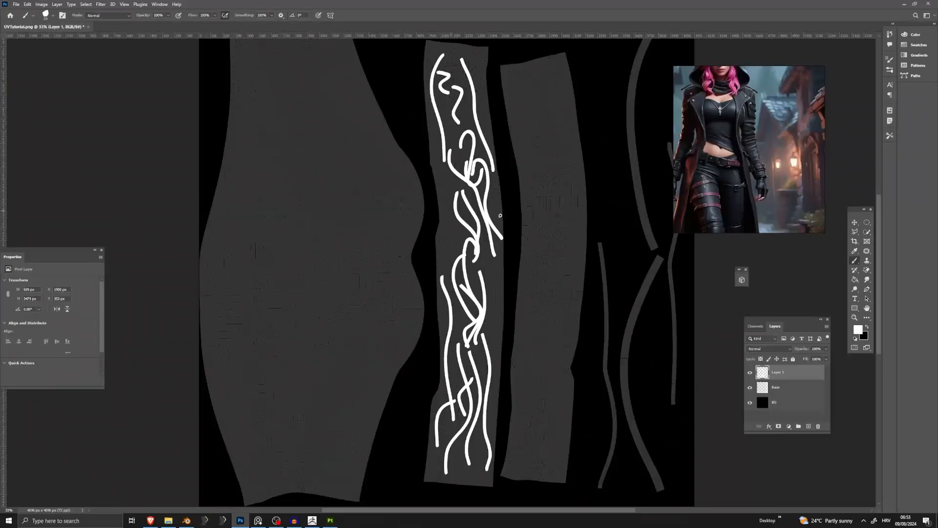
Paint three short wavy white strokes on the upper half of the second narrow UV strip
scroll(466, 200, "up", 2)
left_click_drag(531, 114, 537, 193)
left_click(540, 201)
mouse_move(561, 276)
left_mouse_down()
mouse_move(563, 204)
mouse_move(542, 243)
left_mouse_up()
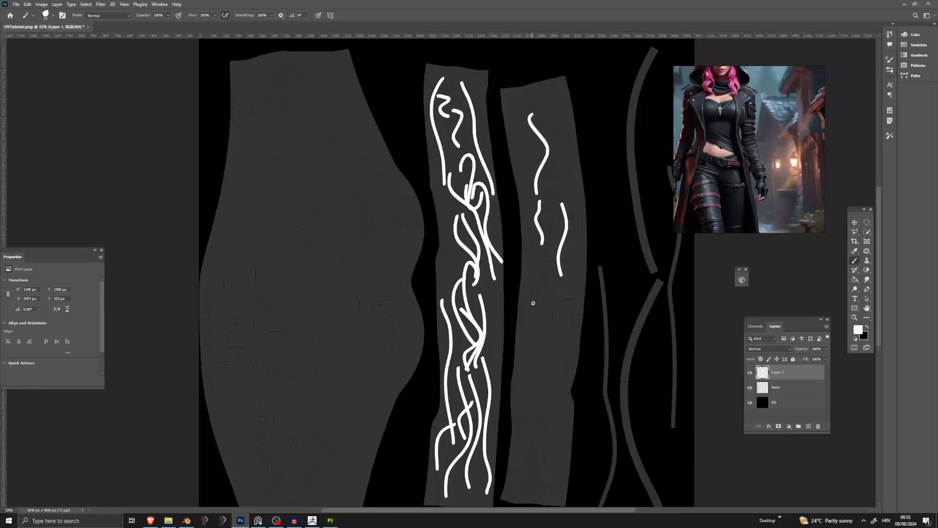
Start placing an embedded image and browse to the Lace alpha folder on Local Disk (D:)
left_click(16, 3)
left_click(39, 141)
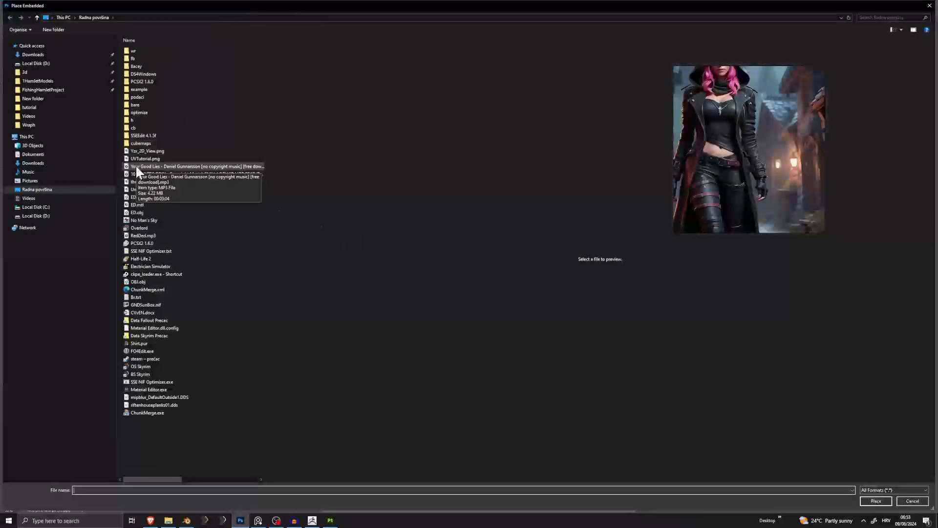
left_click(54, 215)
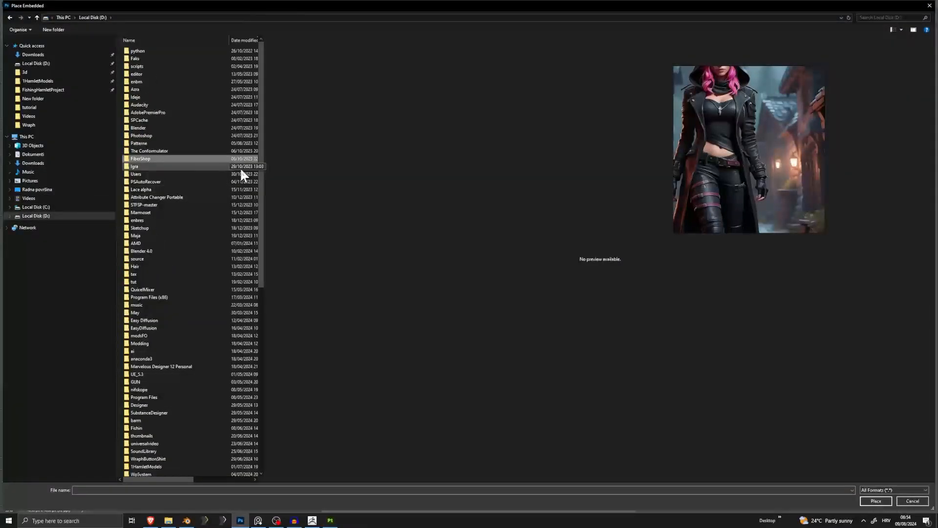
double_click(187, 189)
scroll(187, 191, "down", 12)
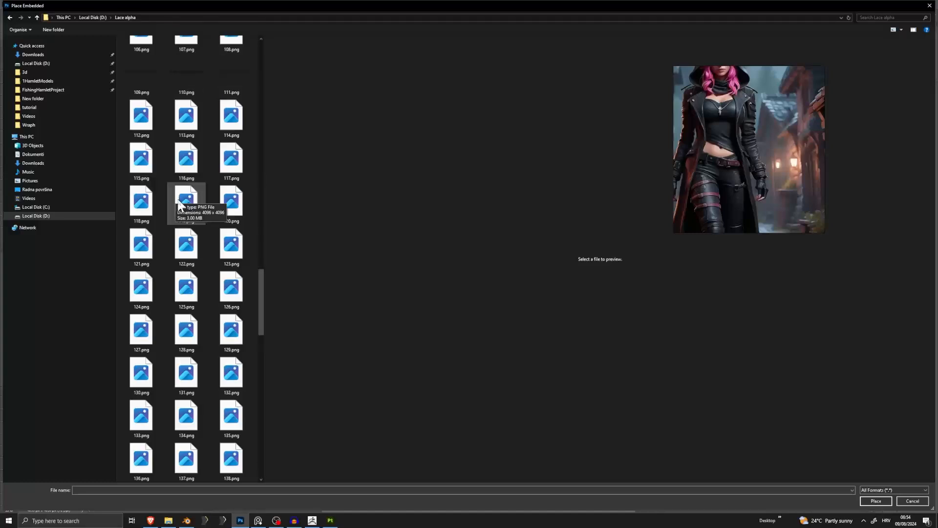
Preview 106.png, look through the other lace images and place 28.png in the document
scroll(180, 201, "up", 1)
left_click(154, 146)
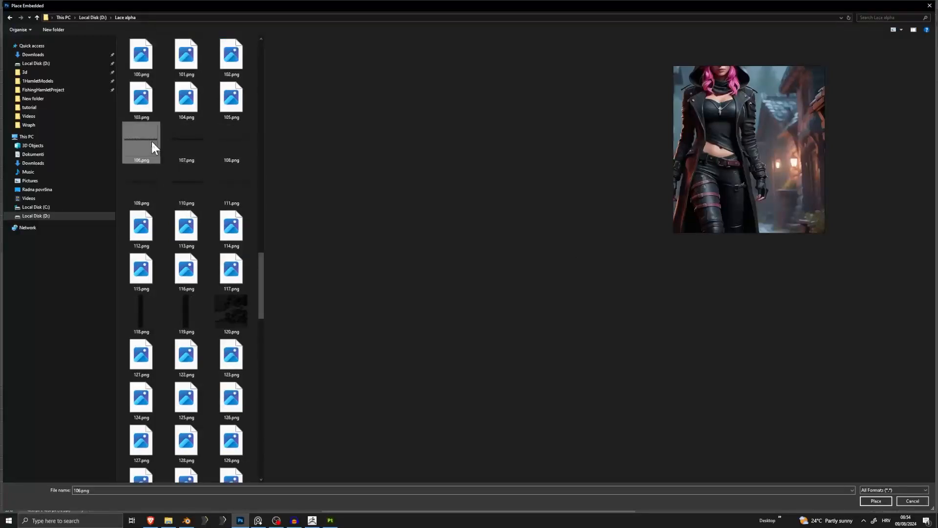
scroll(186, 238, "up", 1)
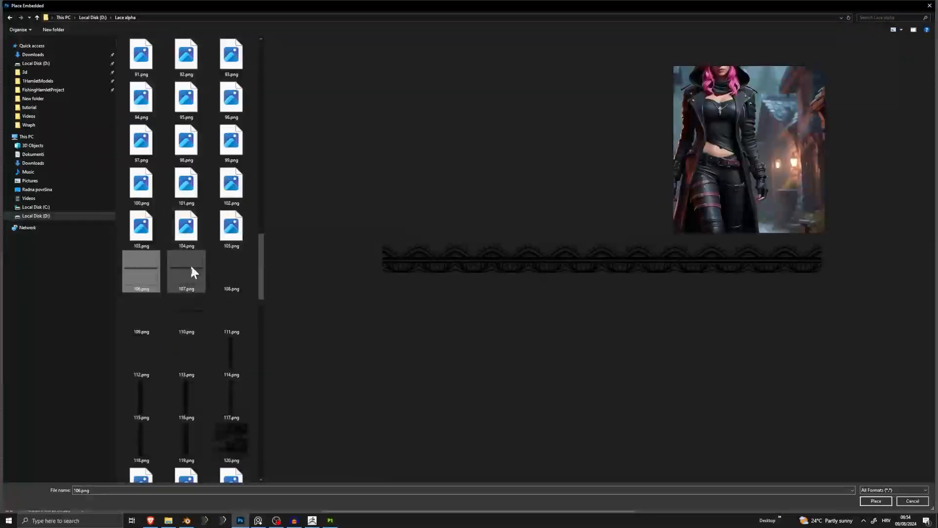
scroll(189, 264, "down", 2)
scroll(203, 293, "up", 3)
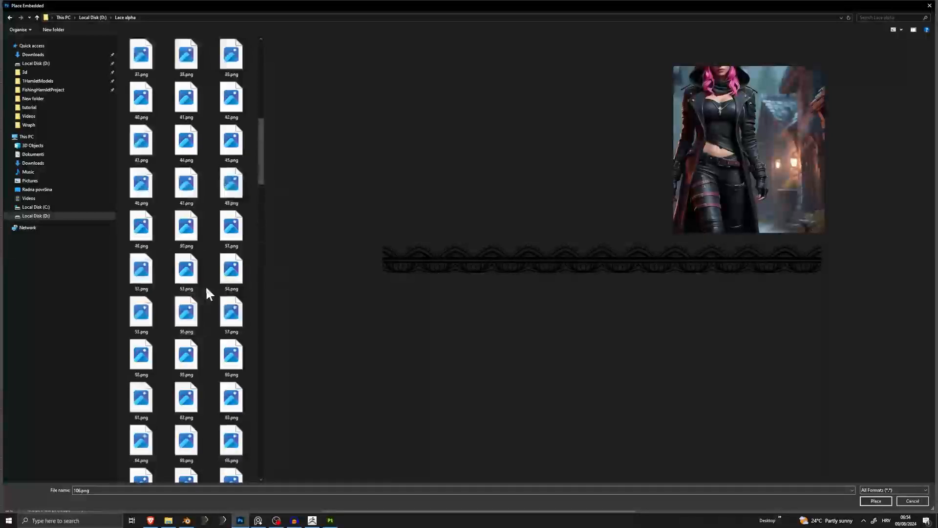
scroll(196, 286, "up", 8)
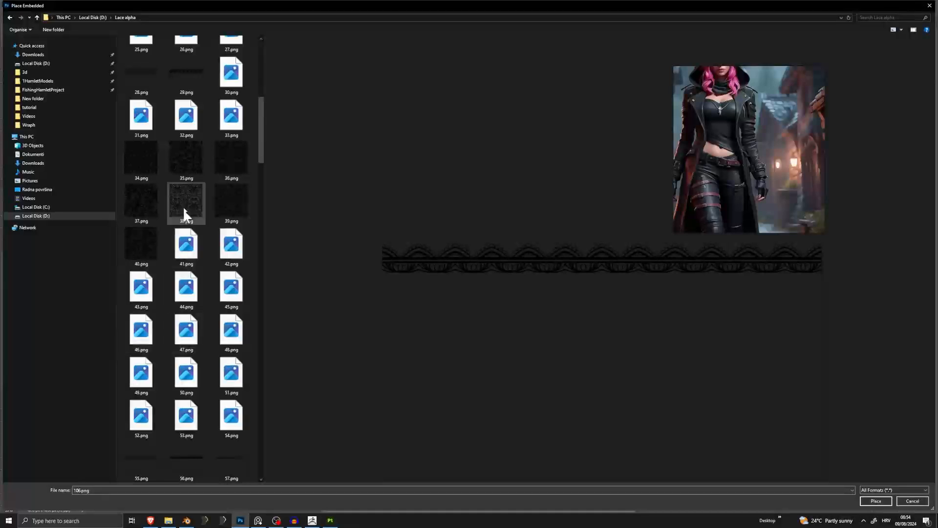
double_click(149, 74)
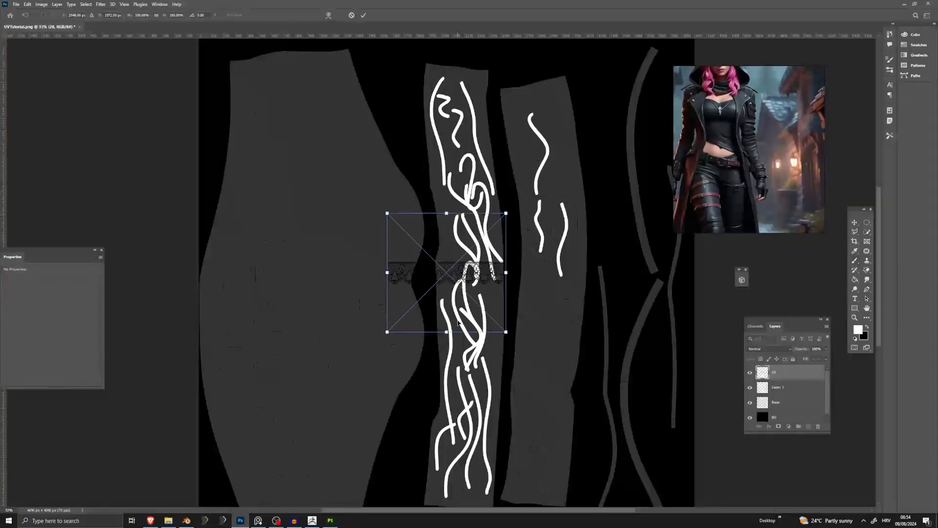
Rotate the placed lace about 90°, scale it to about 500 × 2200 px and fit it on the upper part of the second narrow strip
left_click_drag(474, 290, 542, 246)
left_click_drag(563, 210, 546, 341)
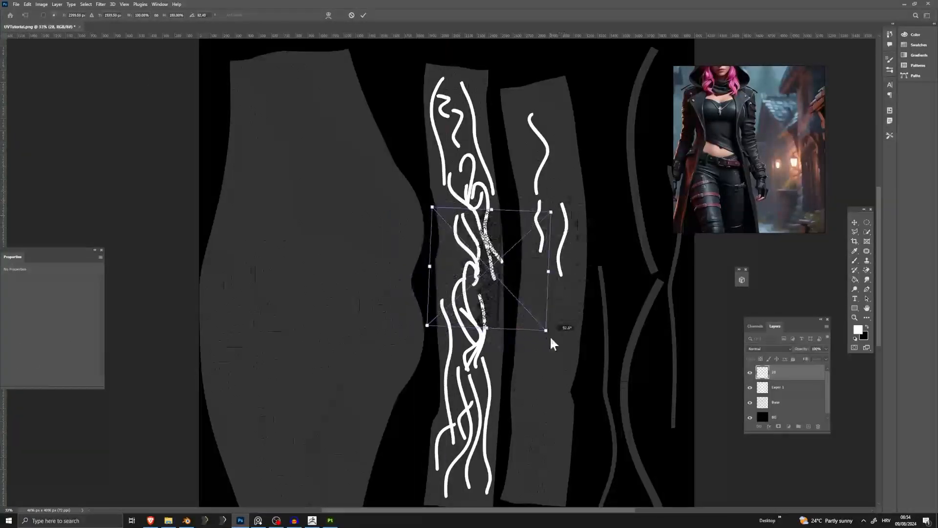
left_click_drag(534, 271, 585, 151)
left_click_drag(615, 93, 571, 116)
left_click_drag(605, 202, 711, 341)
left_click_drag(628, 234, 580, 237)
key("Return")
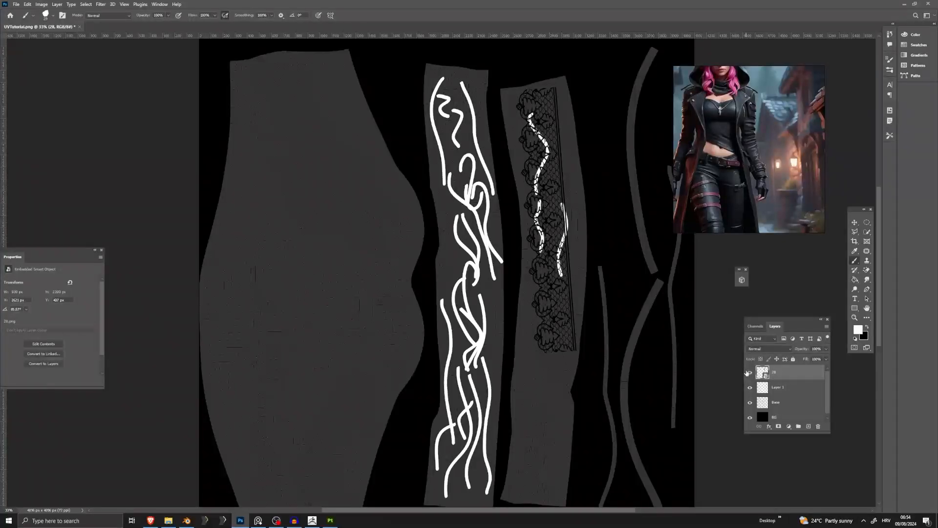
Invert the lace to white and rasterize layer 28
key("ctrl+i")
right_click(779, 378)
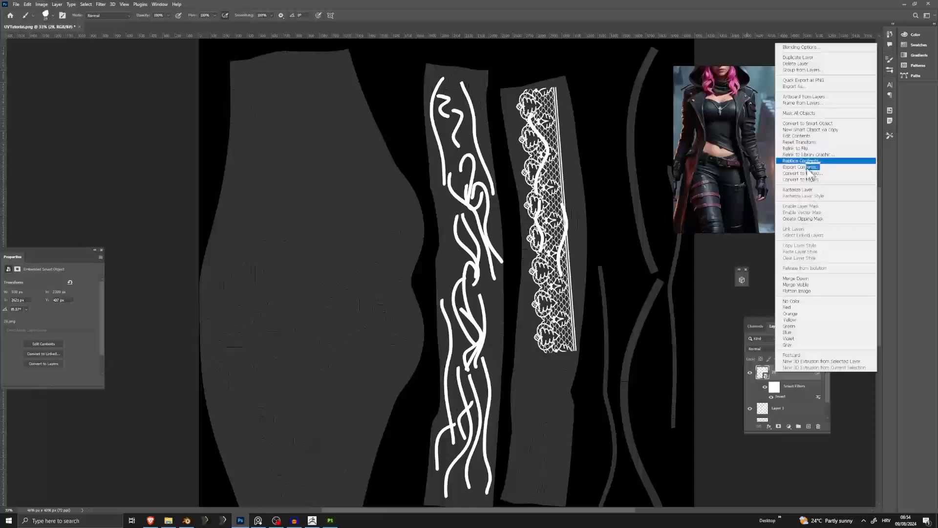
left_click(773, 380)
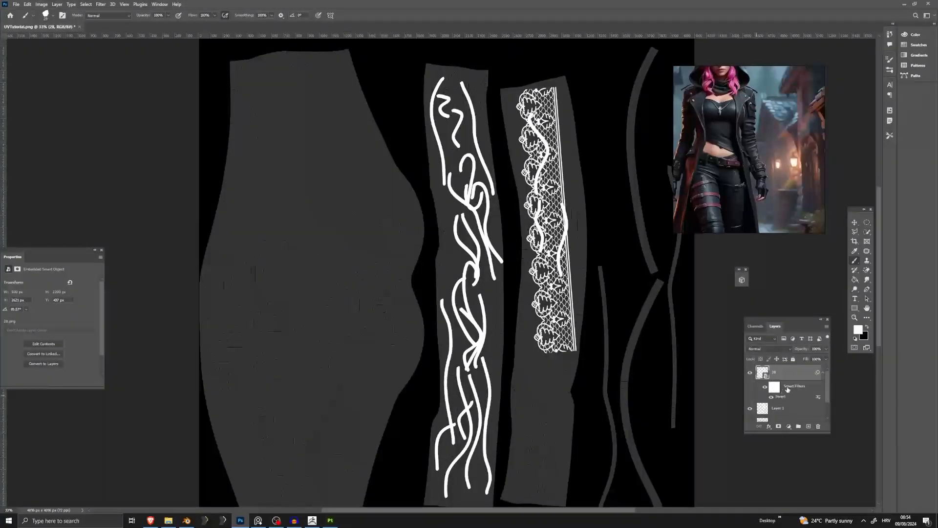
right_click(777, 375)
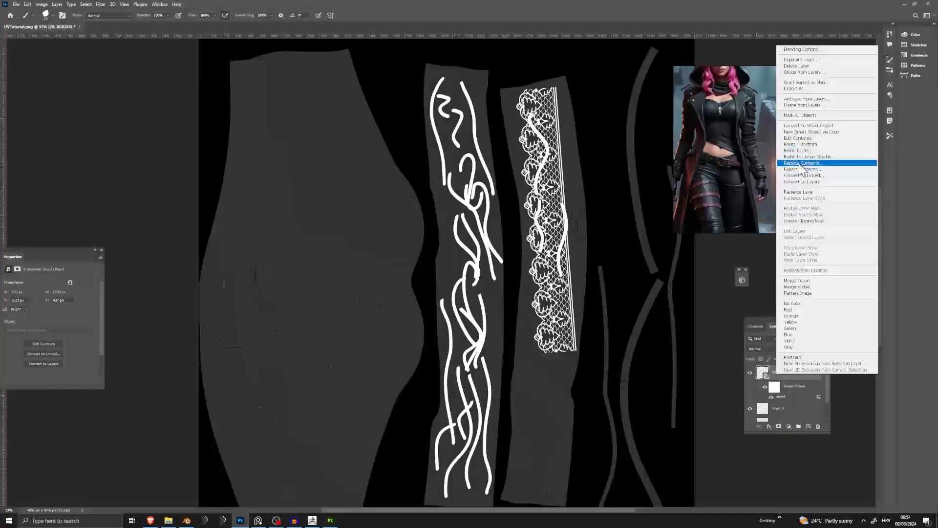
left_click(804, 192)
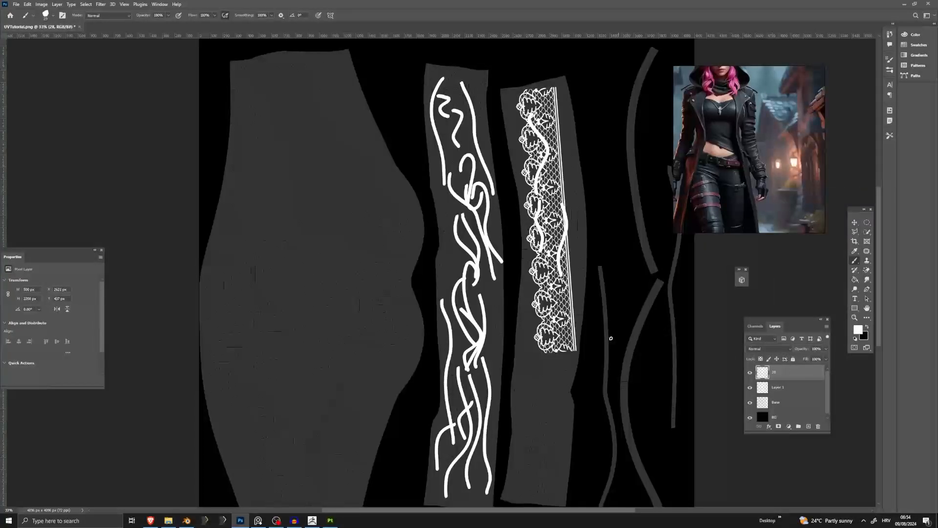
Duplicate the lace layer and move the copy down over the lower part of the strip
scroll(611, 338, "down", 3)
key("ctrl+j")
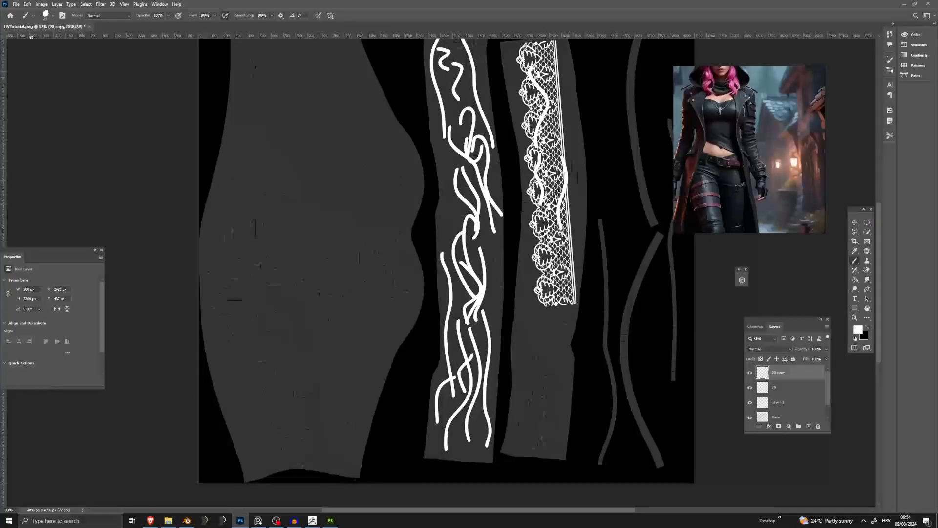
key("v")
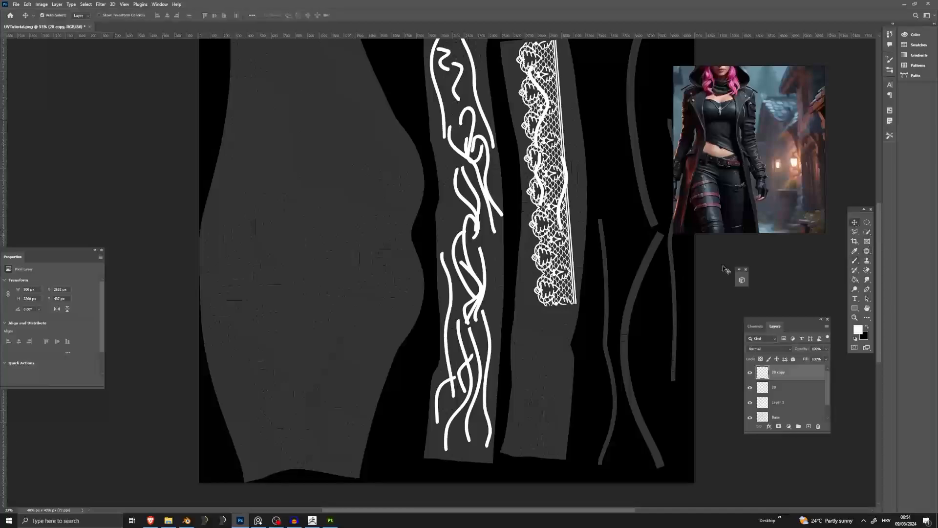
left_click_drag(577, 254, 579, 449)
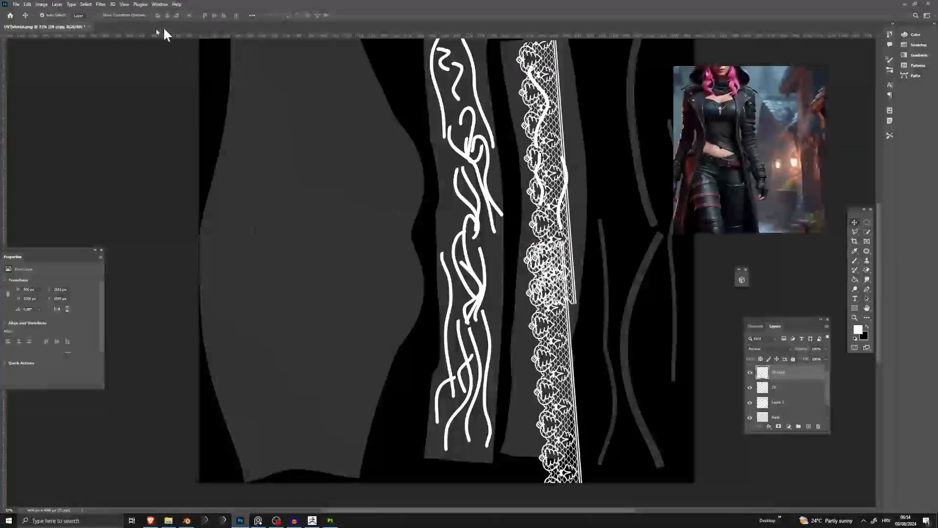
Rotate and reposition the lace copy so it continues from the first piece along the strip's lower bend
left_click(28, 4)
left_click(53, 165)
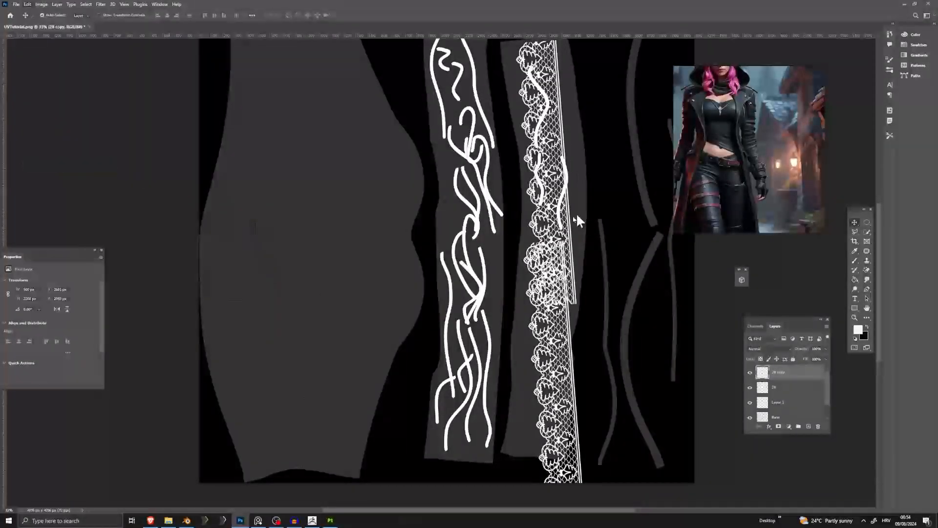
left_click_drag(584, 232, 607, 238)
left_click_drag(584, 274, 569, 331)
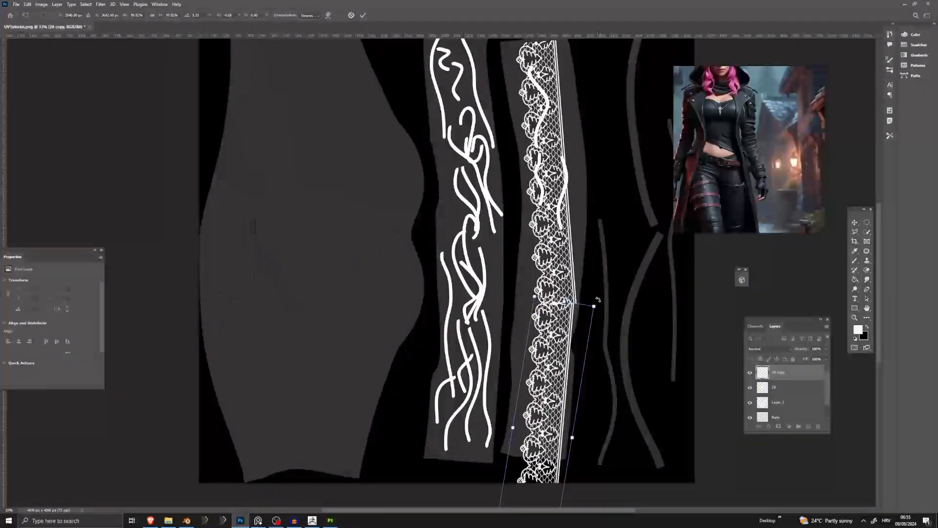
key("Return")
Check the joined lace pieces over the whole layout and hide the original lace layer 28
scroll(572, 313, "down", 5, "alt")
scroll(572, 314, "up", 4, "alt")
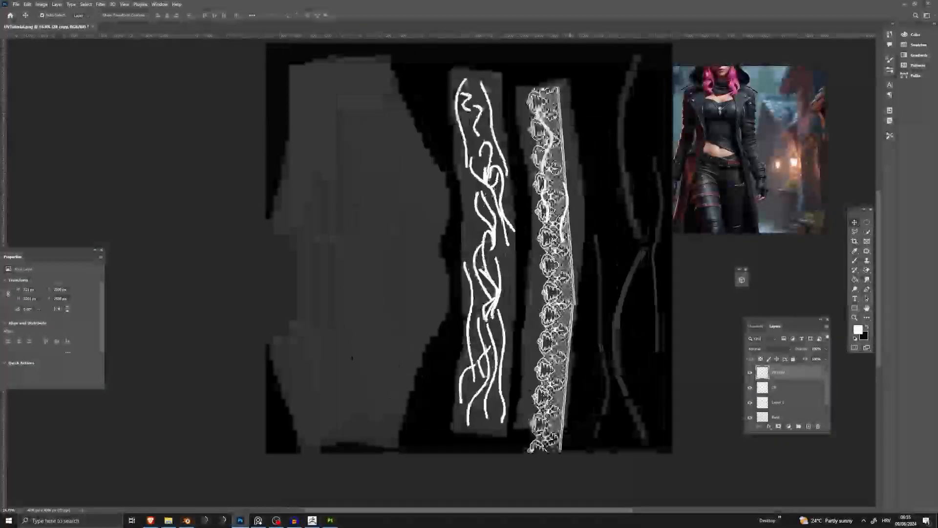
scroll(570, 314, "up", 7, "alt")
scroll(569, 314, "down", 7, "alt")
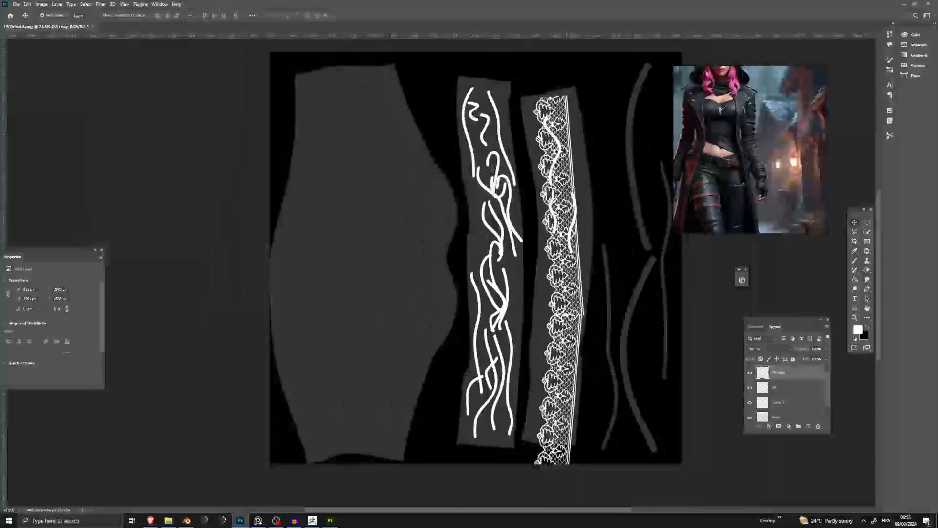
scroll(546, 303, "up", 2)
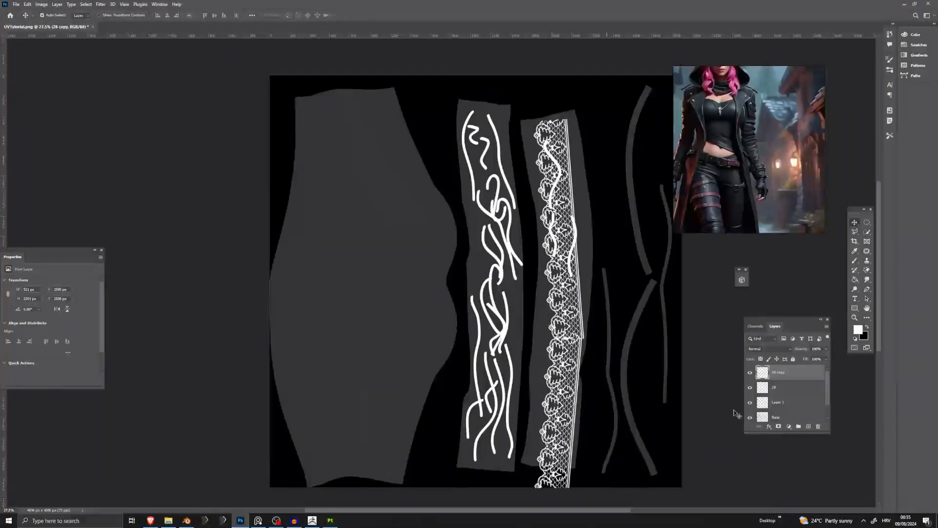
scroll(762, 408, "down", 1)
scroll(769, 404, "up", 1)
left_click(750, 387)
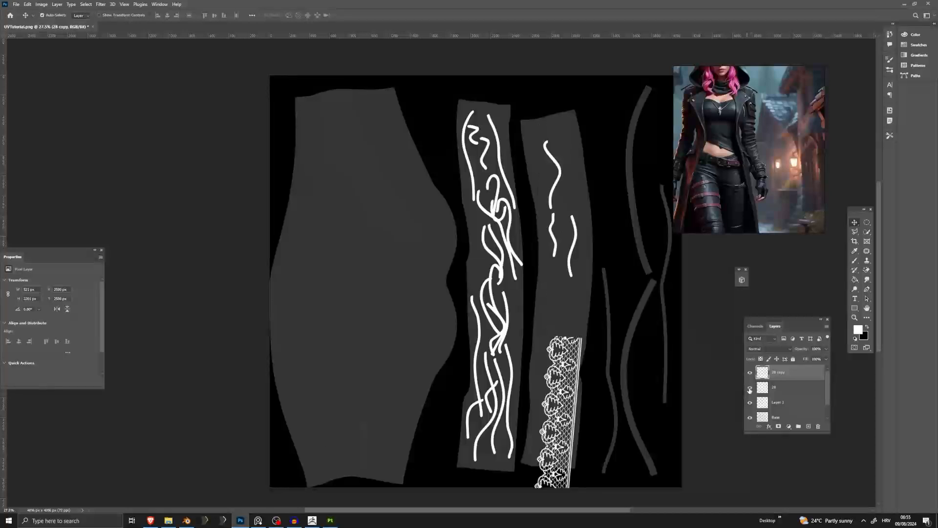
Make lace layer 28 and the painted Layer 1 visible and hide the Base layer
left_click(750, 387)
scroll(770, 389, "down", 1)
left_click(750, 388)
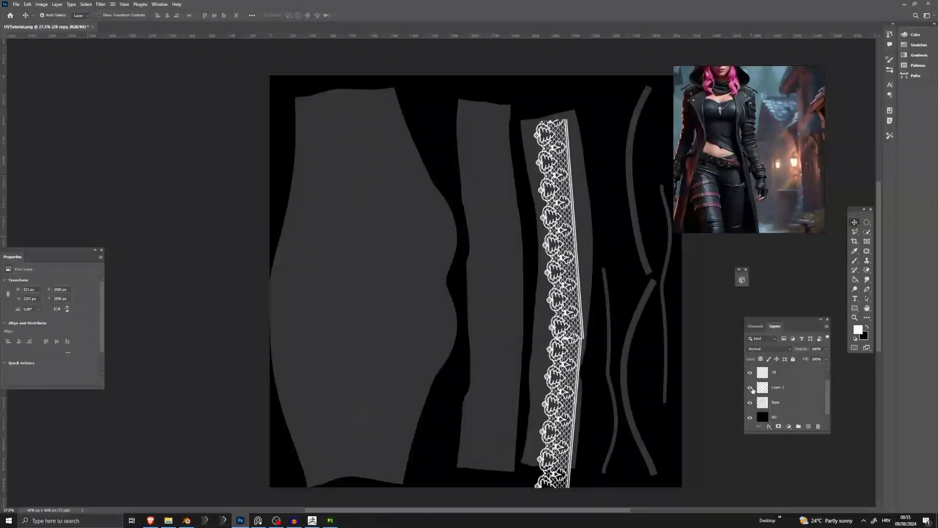
left_click(751, 389)
left_click(772, 387)
left_click(749, 403)
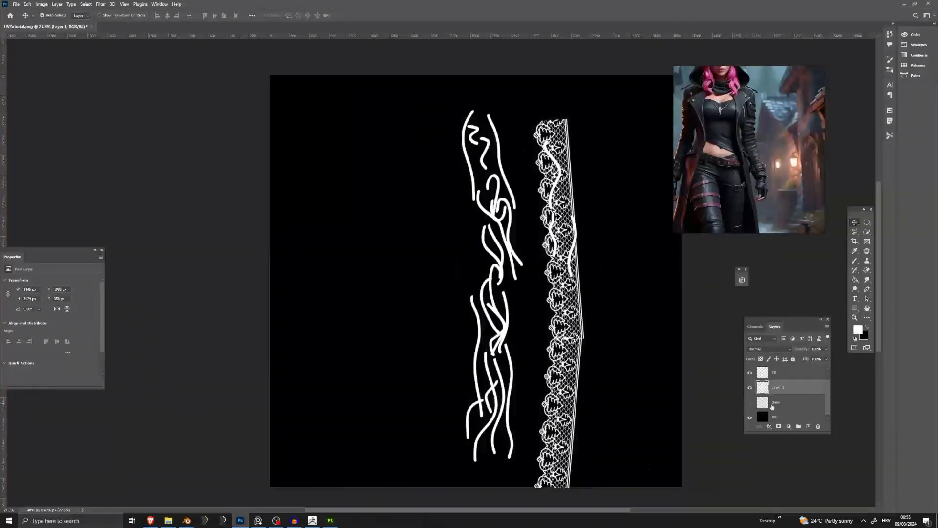
Merge Layer 1, layer 28 and layer 28 copy into a single pattern layer
scroll(740, 395, "up", 2)
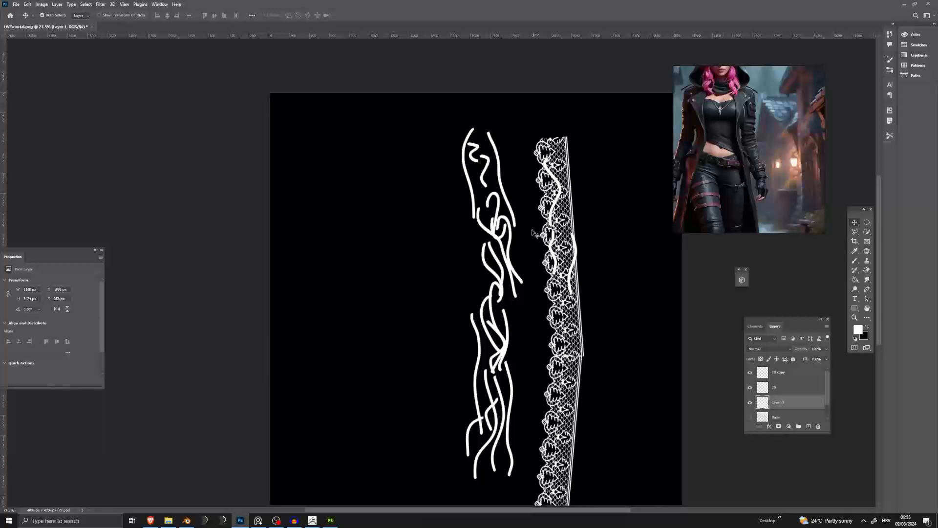
left_click(779, 376, "shift")
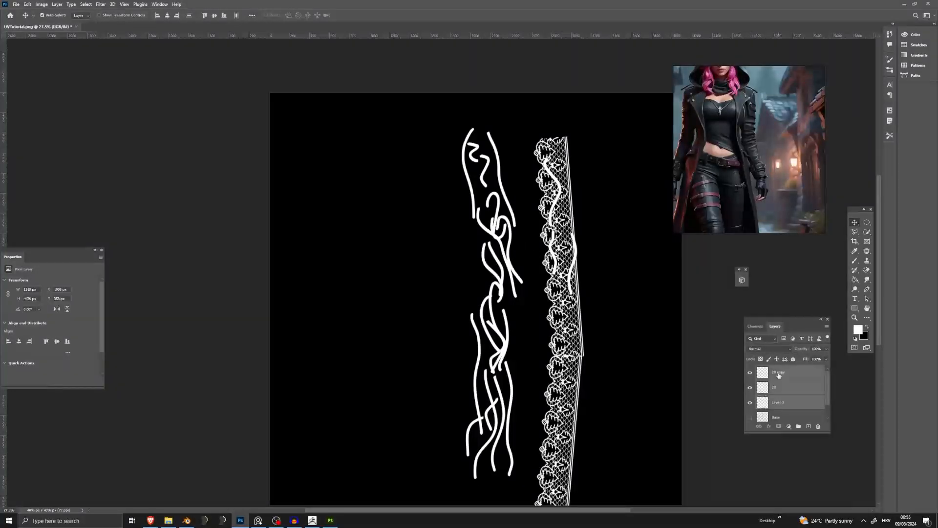
right_click(779, 375)
left_click(799, 279)
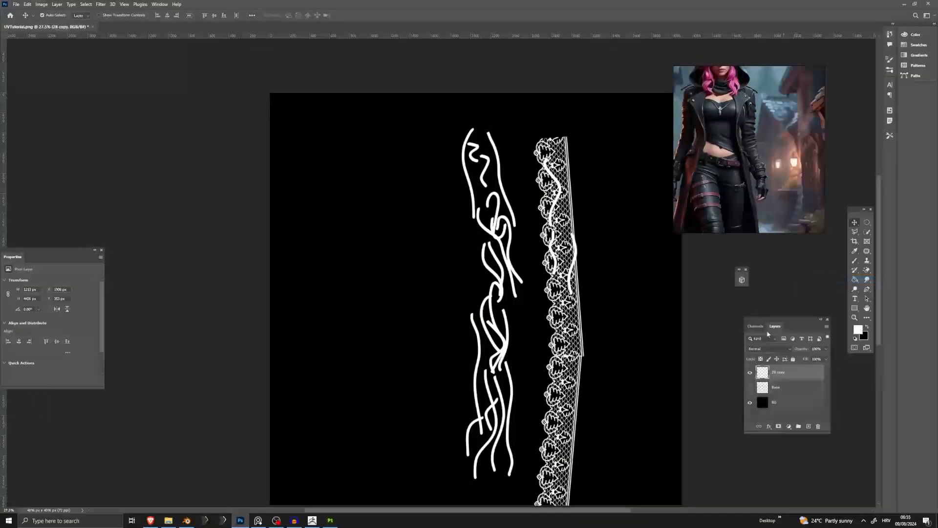
Show the Base layer with the grey UV shapes again and delete it
left_click(750, 388)
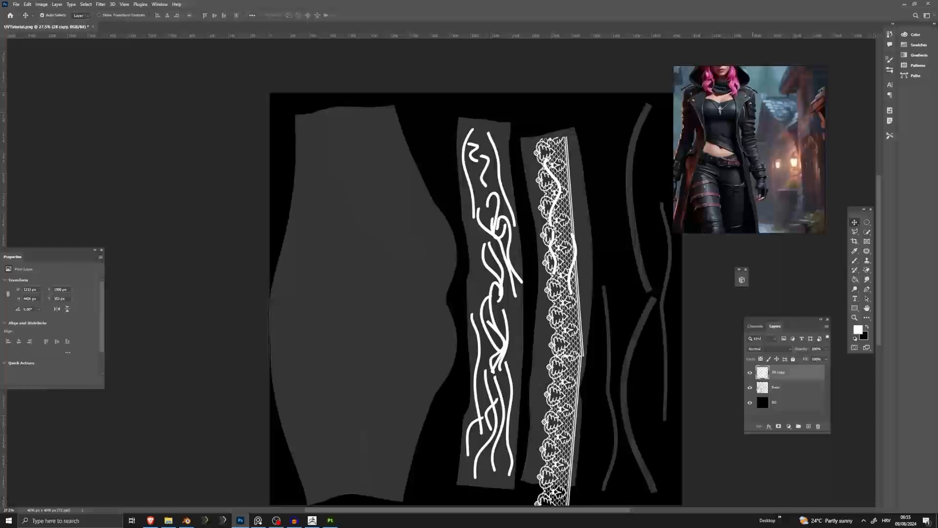
left_click(787, 392)
key("Delete")
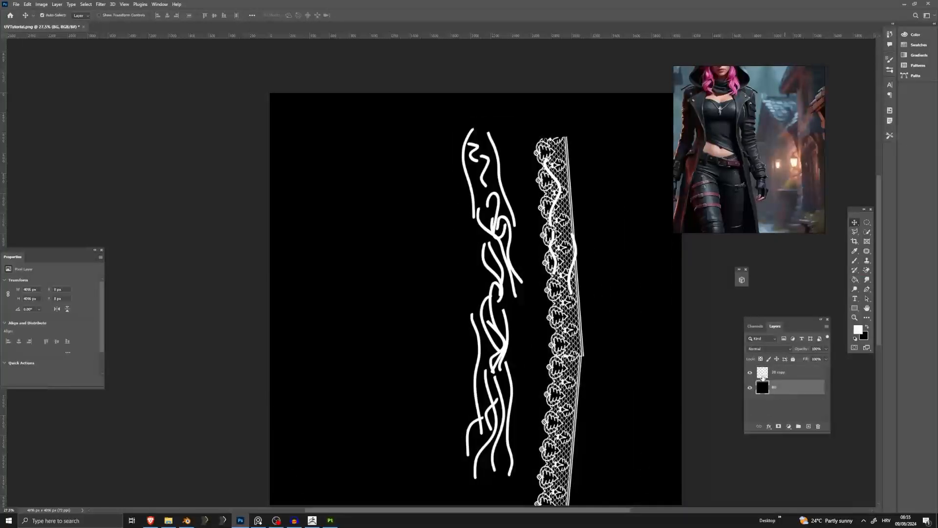
Merge the white pattern layer with the black BG layer
left_click(778, 375)
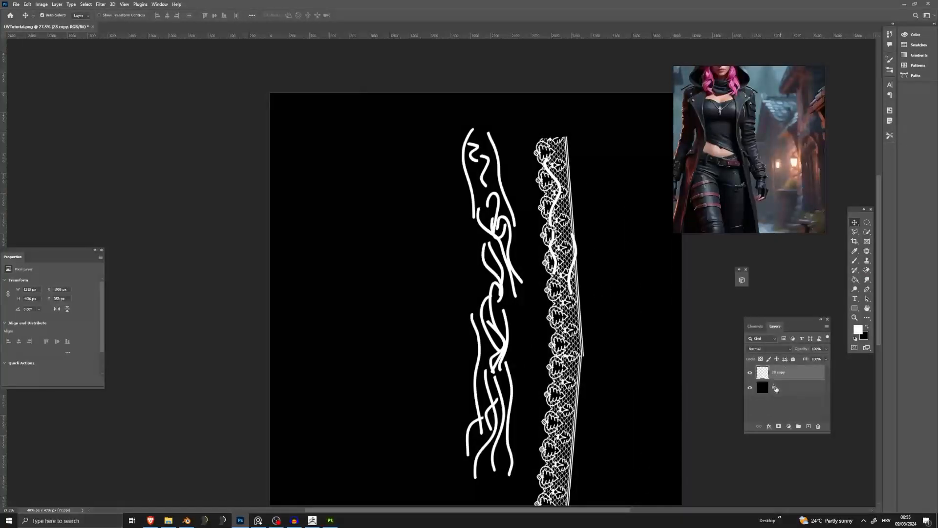
right_click(778, 387)
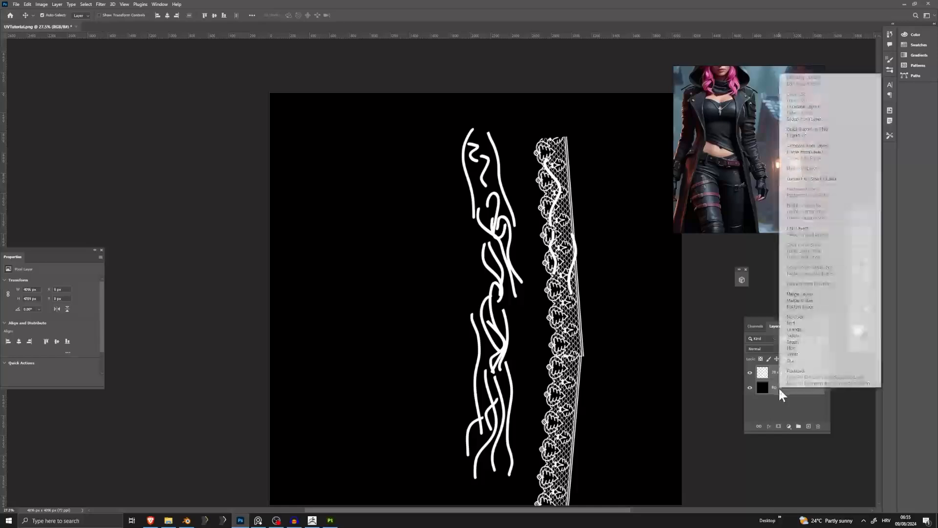
left_click(806, 295)
scroll(635, 329, "down", 3, "alt")
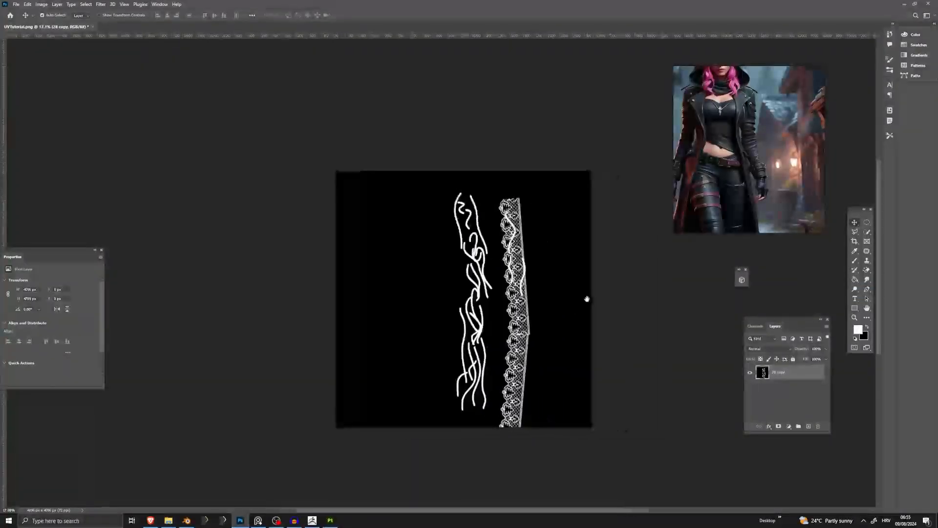
scroll(571, 315, "up", 2, "alt")
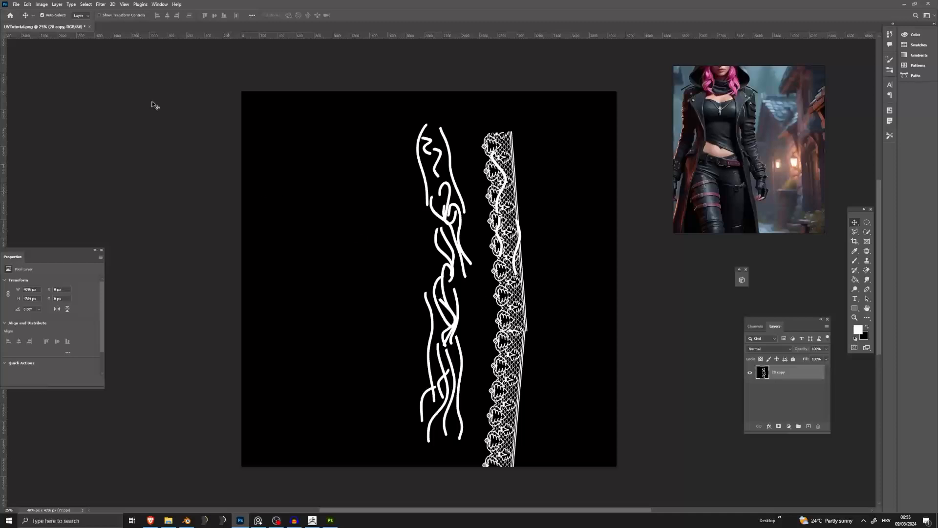
Flip the whole canvas vertically
left_click(27, 4)
left_click(30, 4)
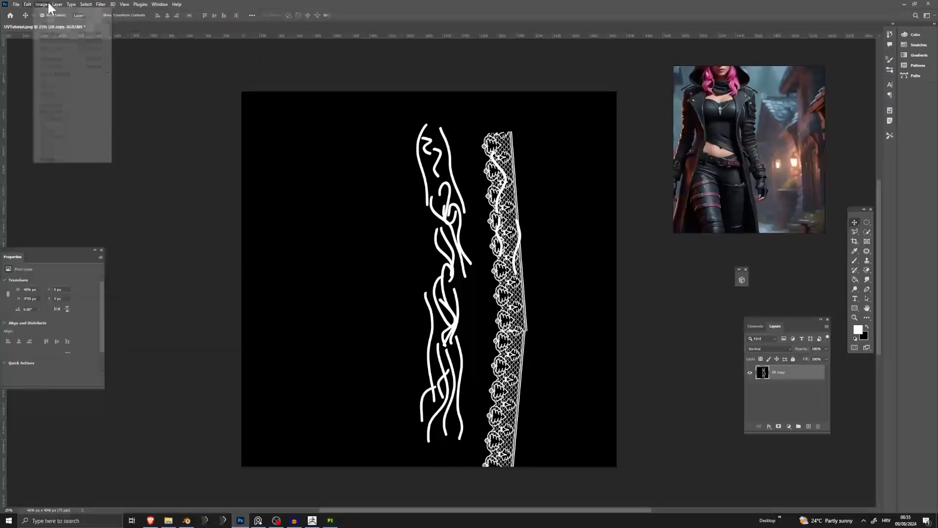
left_click(42, 4)
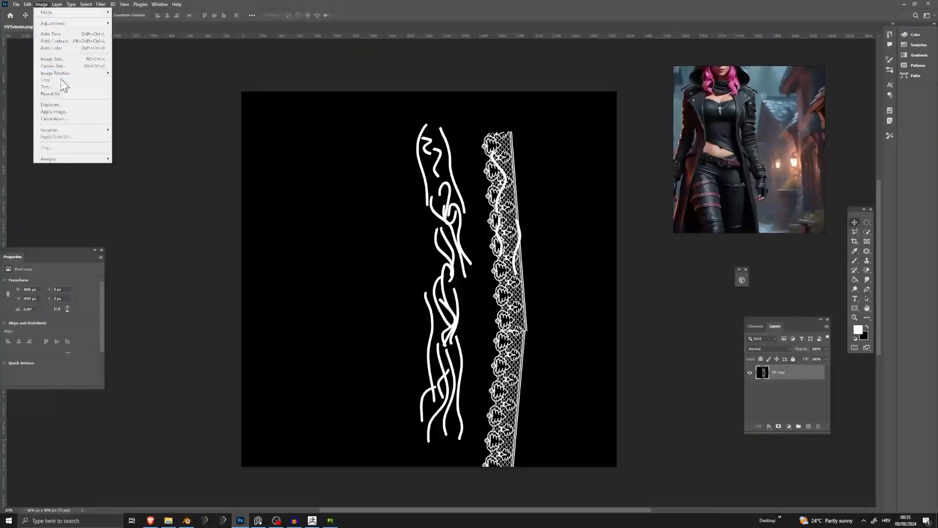
mouse_move(62, 74)
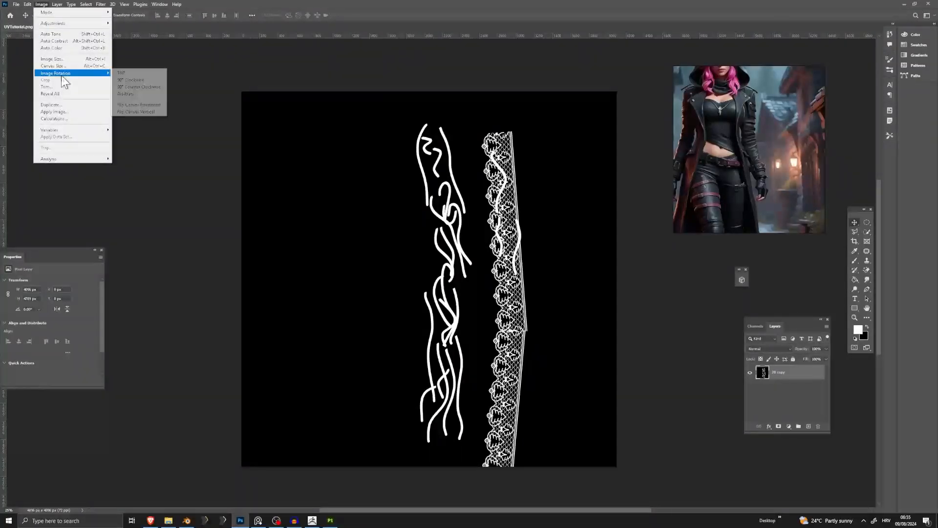
left_click(140, 111)
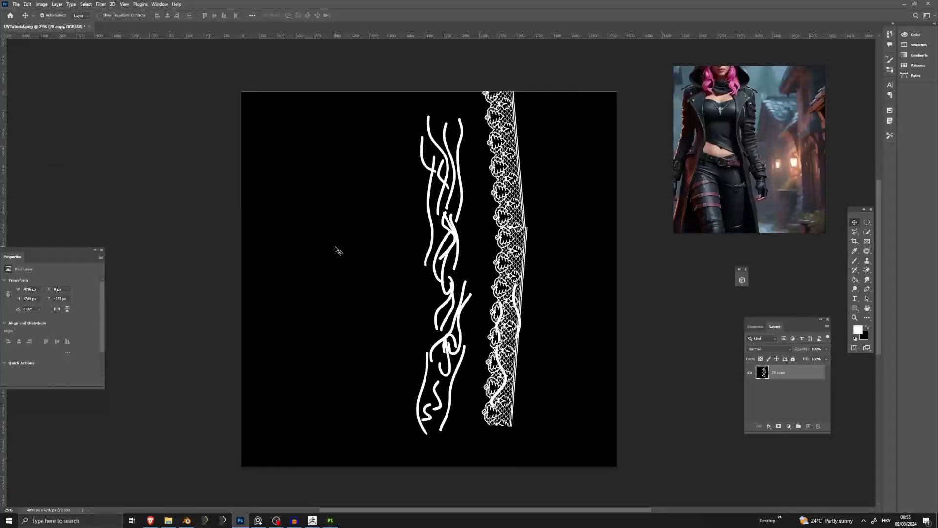
Quick-export the flipped image as a PNG named Mask.png to the desktop folder Radna površina
left_click(16, 4)
mouse_move(73, 118)
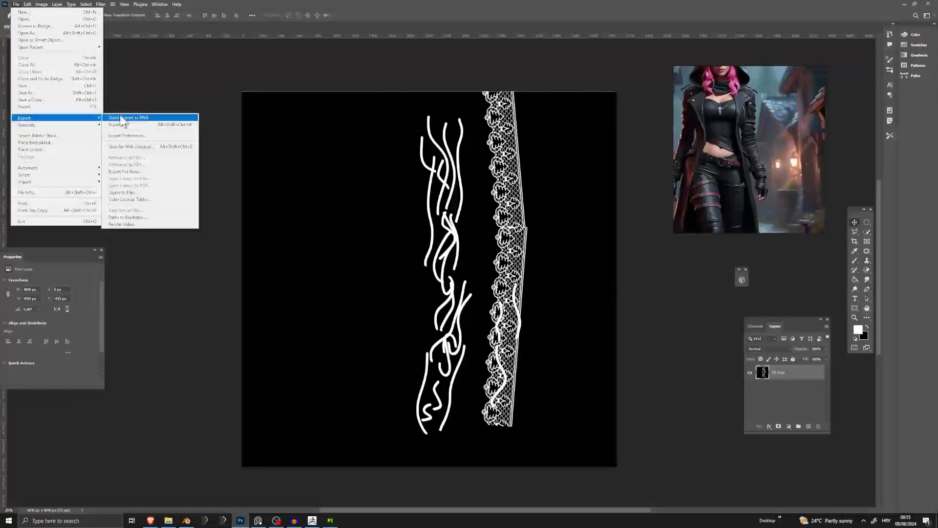
left_click(121, 118)
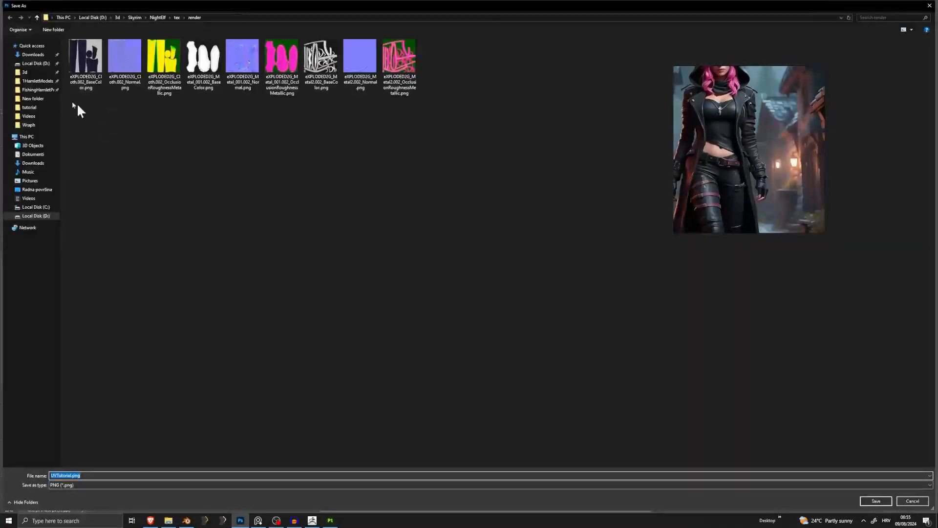
left_click(36, 190)
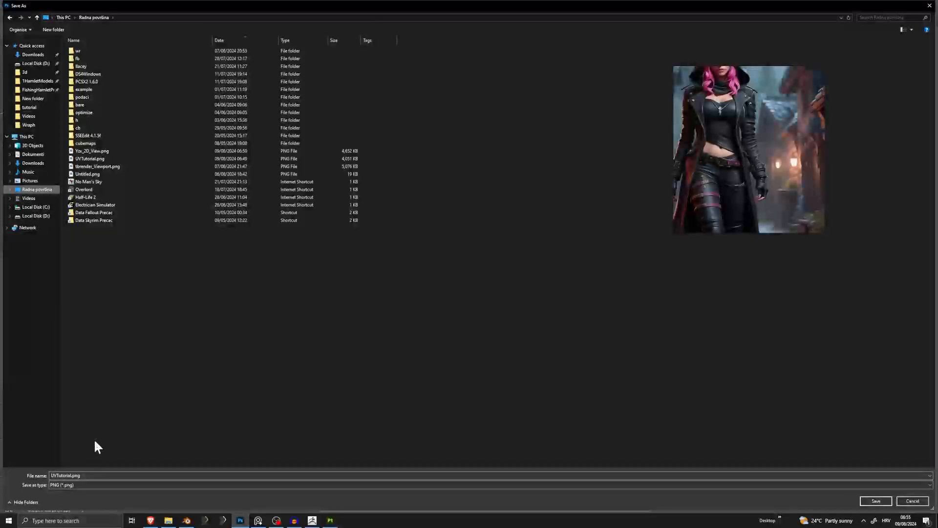
key("Return")
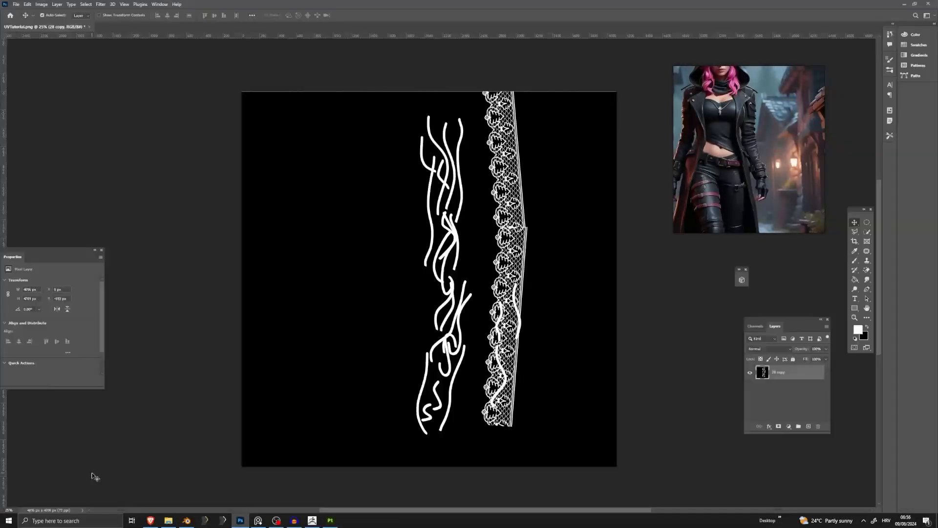
Switch to ZBrush and delete the Raw_Shemagh subtool
left_click(903, 4)
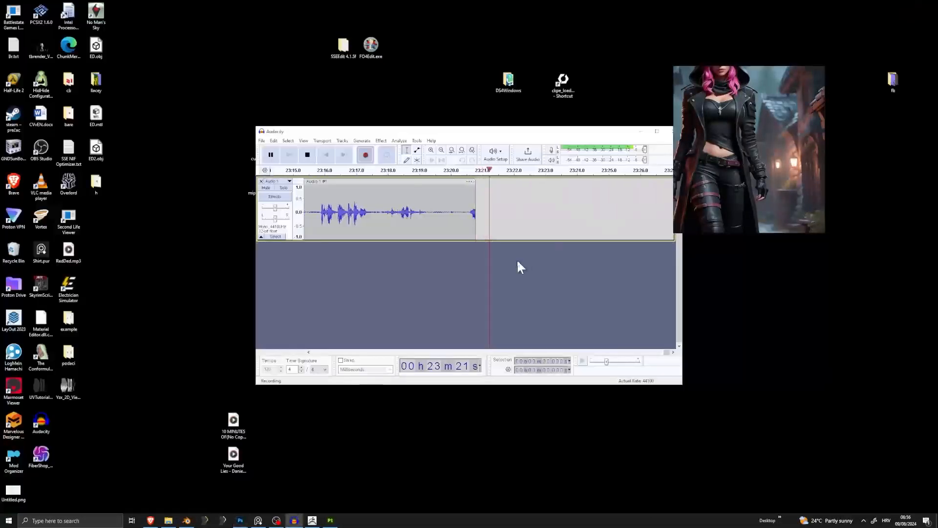
left_click(313, 519)
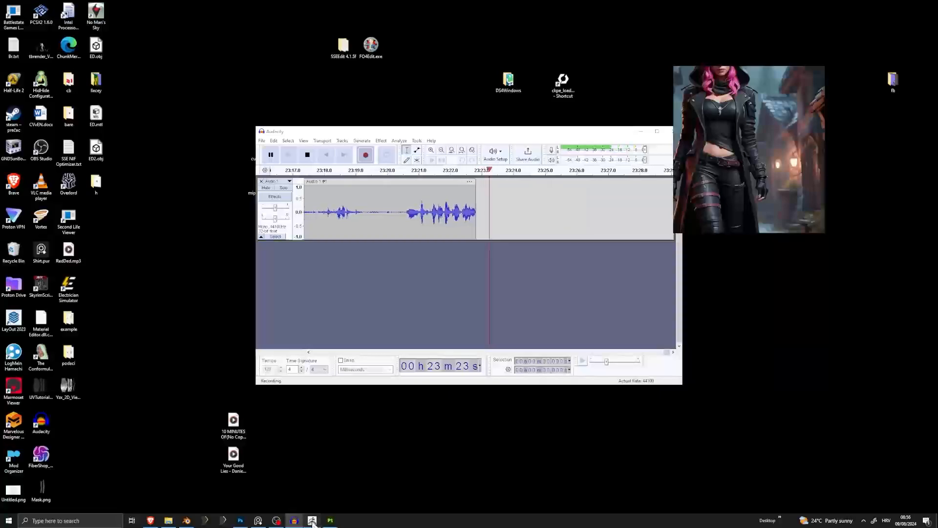
left_click_drag(536, 443, 507, 382, "alt")
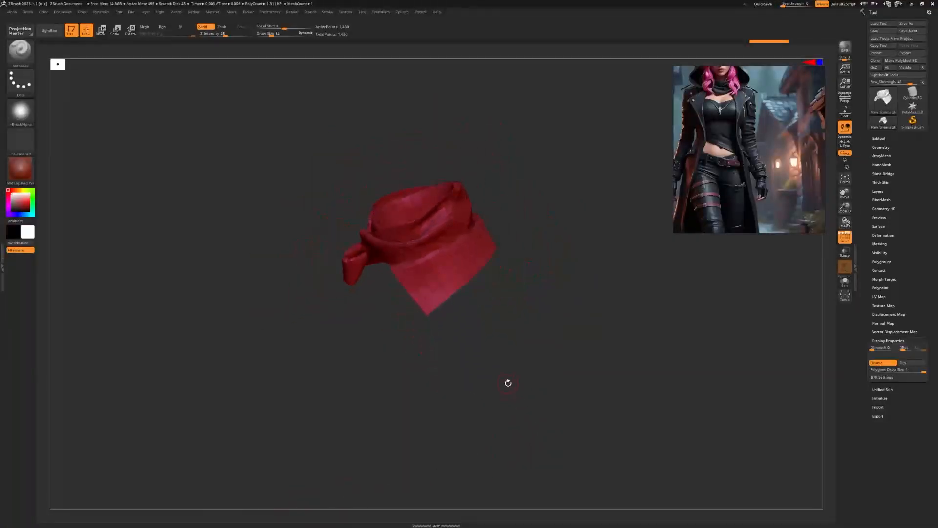
left_click_drag(563, 338, 513, 376, "alt")
left_click(879, 138)
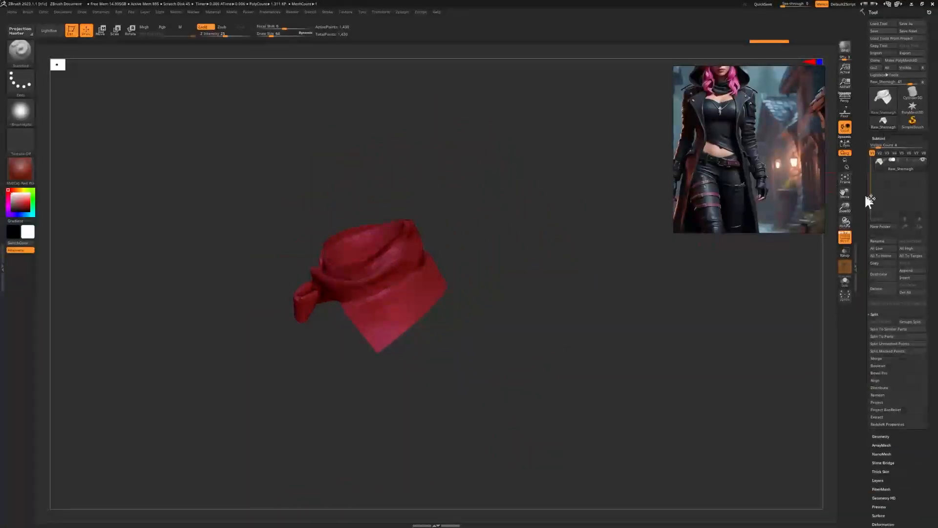
left_click(878, 288)
left_click(814, 308)
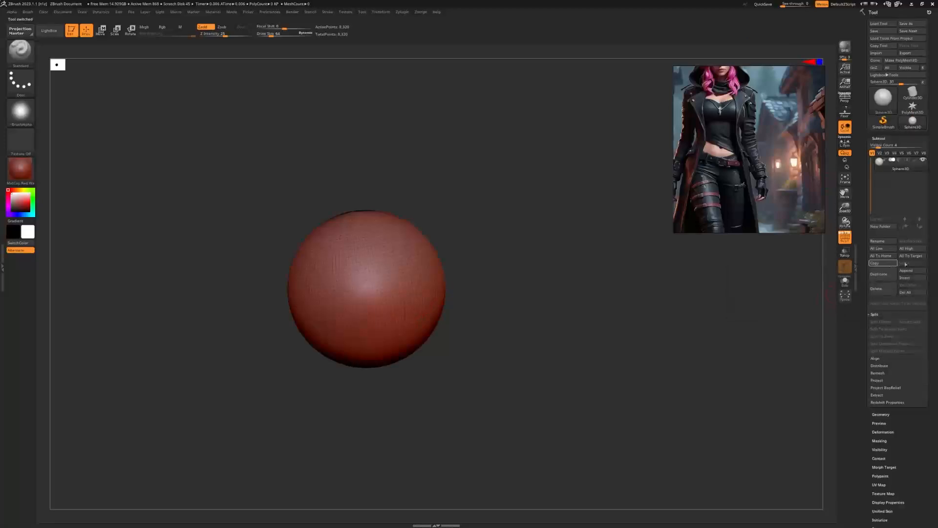
Import the Low_Shirt&Shem.obj mesh from the tutorial folder
left_click(877, 53)
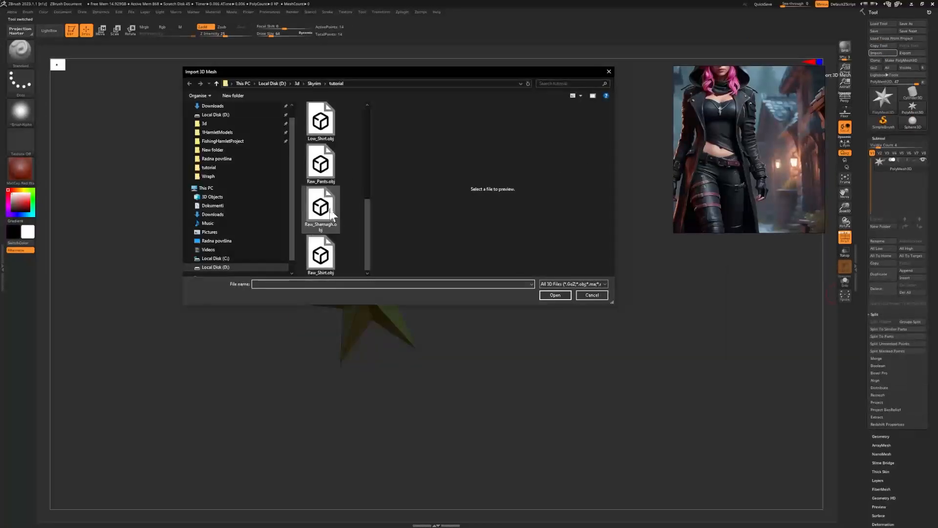
scroll(324, 191, "up", 3)
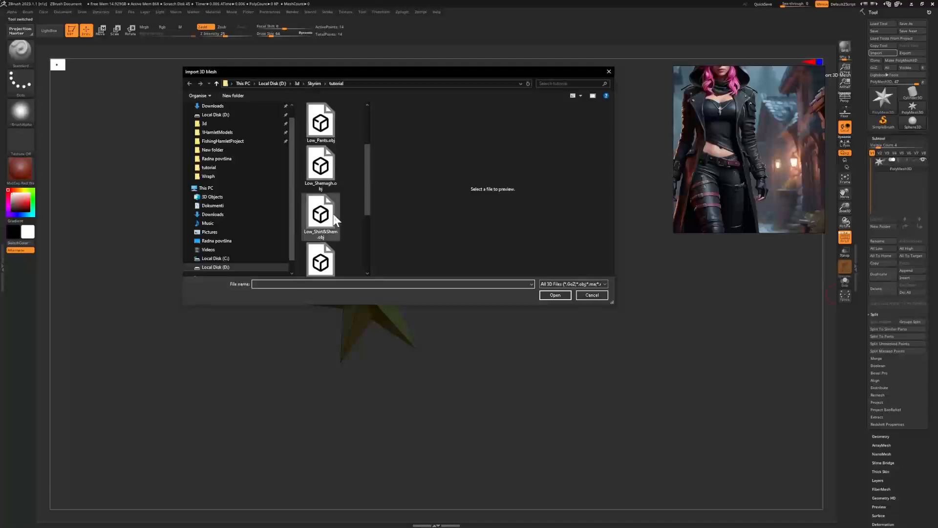
double_click(331, 215)
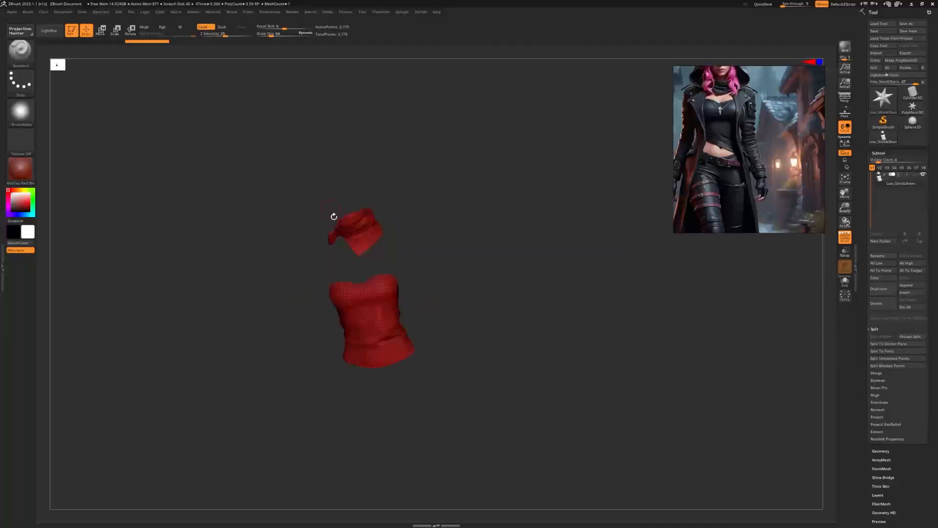
View the imported shirt and scarf from the front without polyframe lines and place the reference image beside them
left_click(820, 61)
right_click_drag(436, 272, 476, 352, "ctrl")
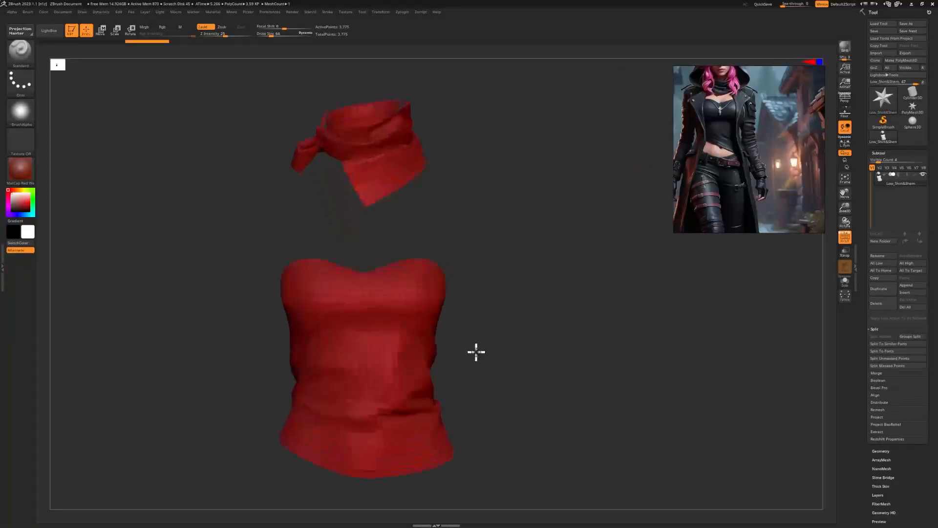
key("shift+f")
left_click_drag(724, 209, 596, 353)
Create polygroups from the mesh's UV islands with Auto Groups With UV and show them with the polyframe
left_click_drag(864, 487, 891, 247)
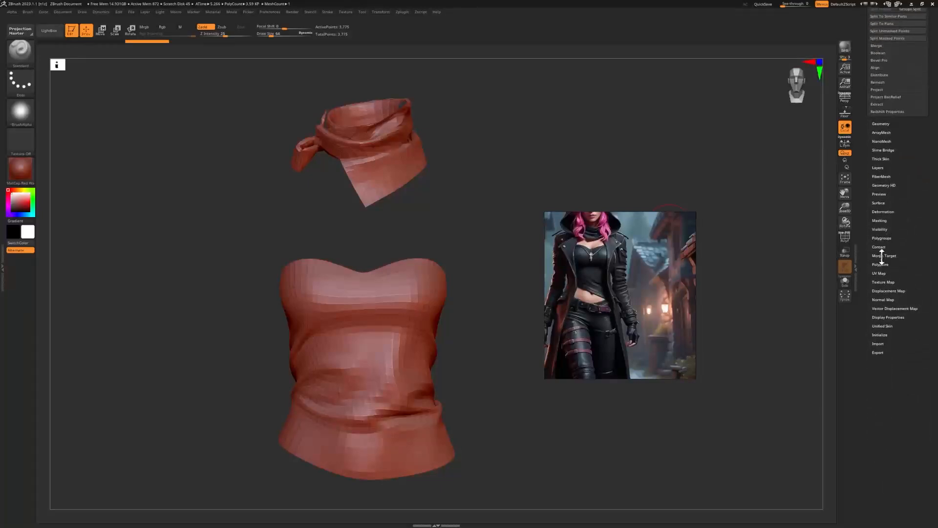
left_click(884, 238)
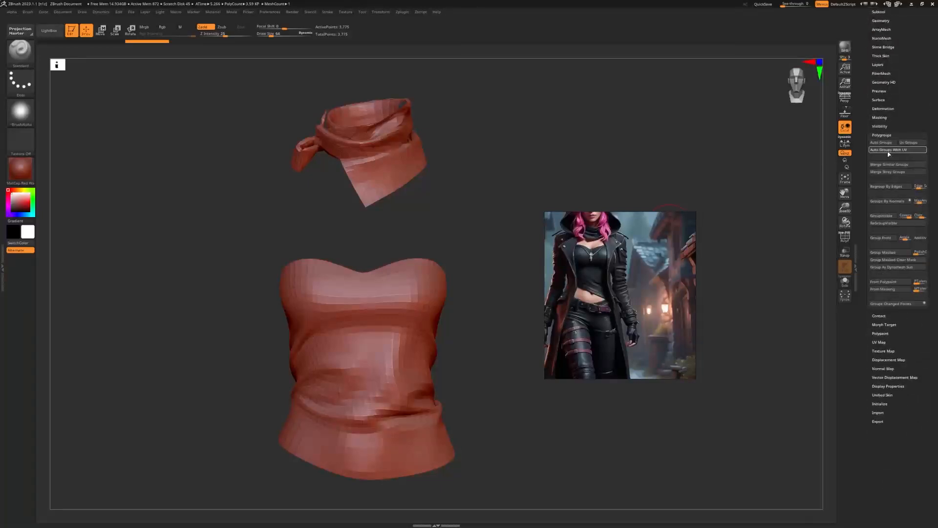
left_click_drag(894, 106, 895, 233)
key("shift+f")
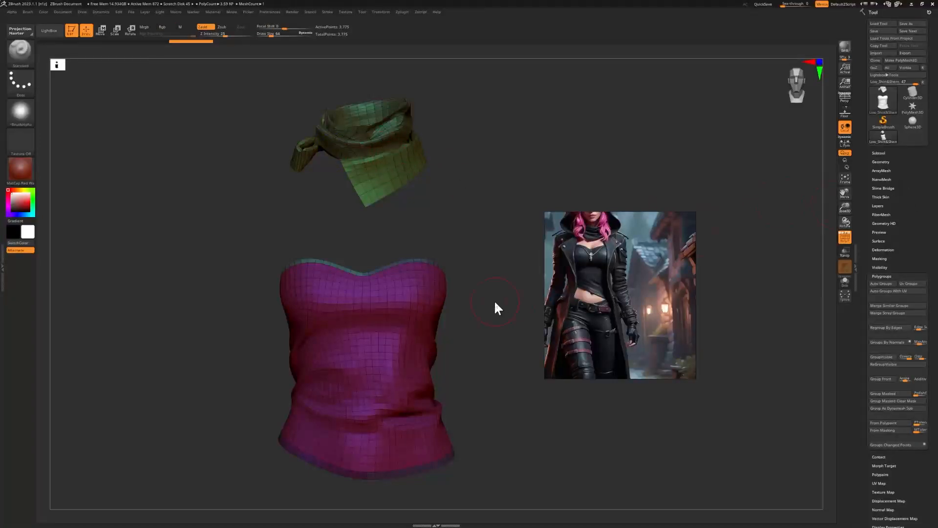
Crease the mesh along its polygroup borders with Crease PG and turn off the polyframe
right_click_drag(495, 302, 483, 291, "ctrl")
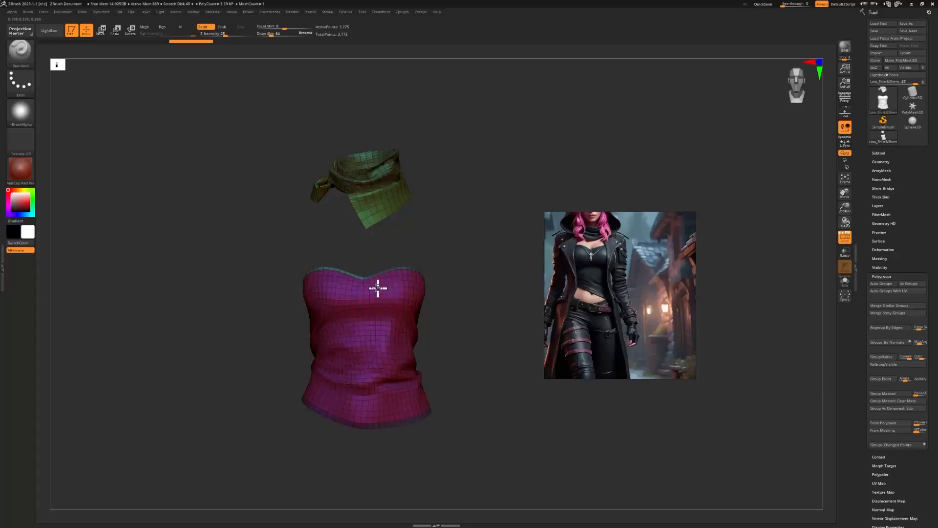
left_click(881, 162)
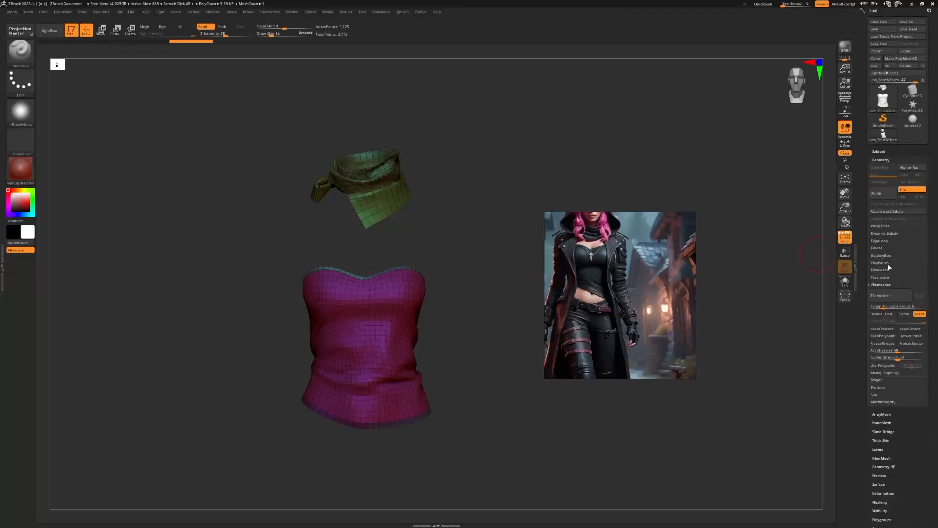
left_click(876, 248)
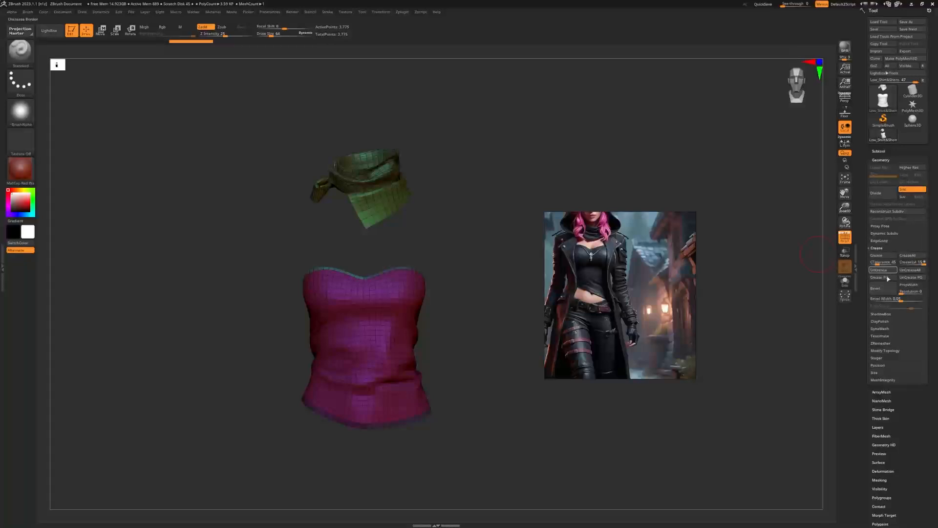
key("shift+f")
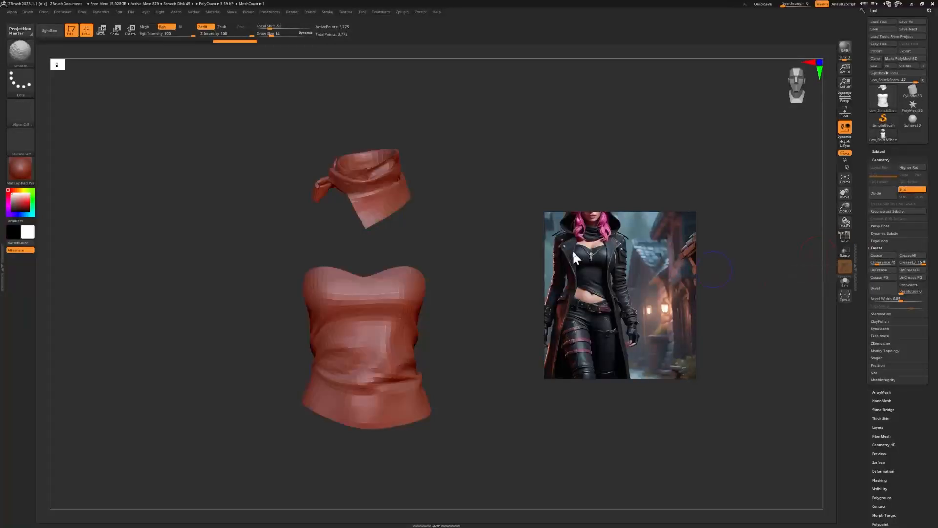
Subdivide the shirt and scarf mesh up to level 4, then return it to subdivision level 1
key("ctrl+d")
key("ctrl+d")
key("ctrl+d")
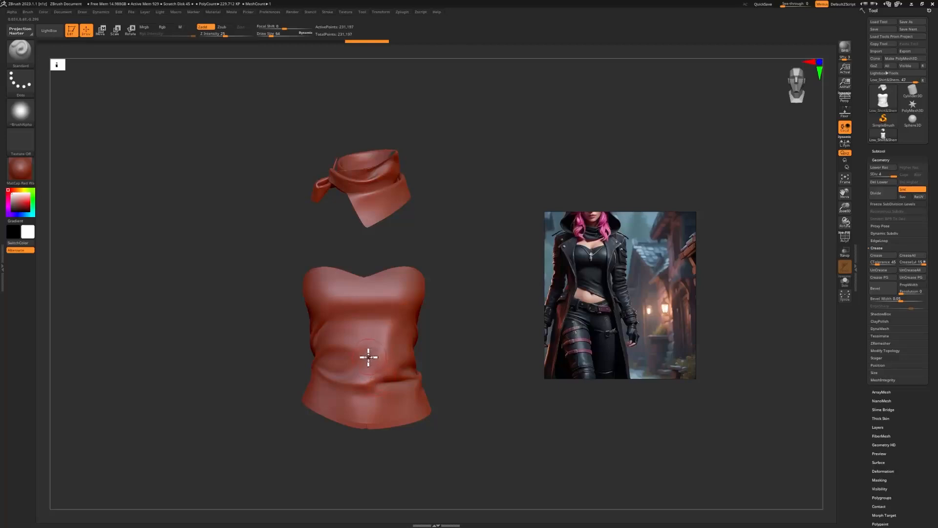
key("shift+f")
key("shift+f")
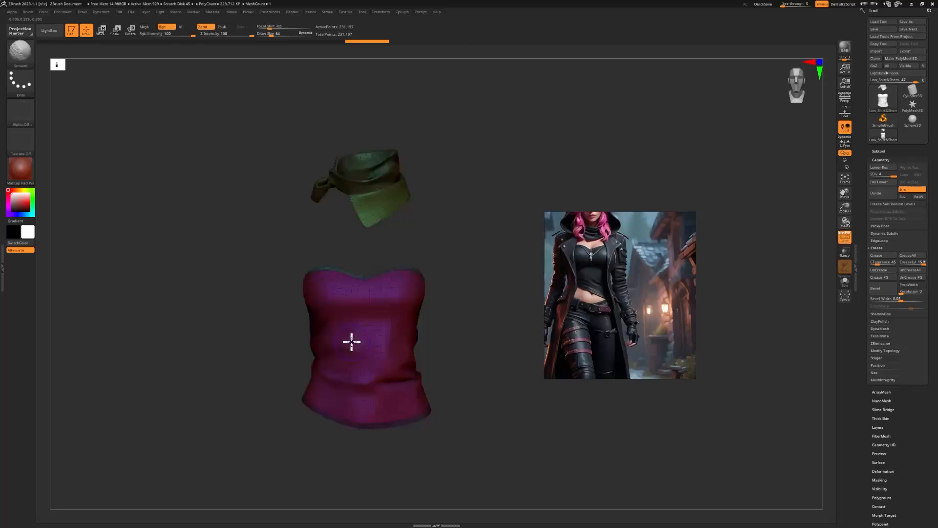
left_click(866, 172)
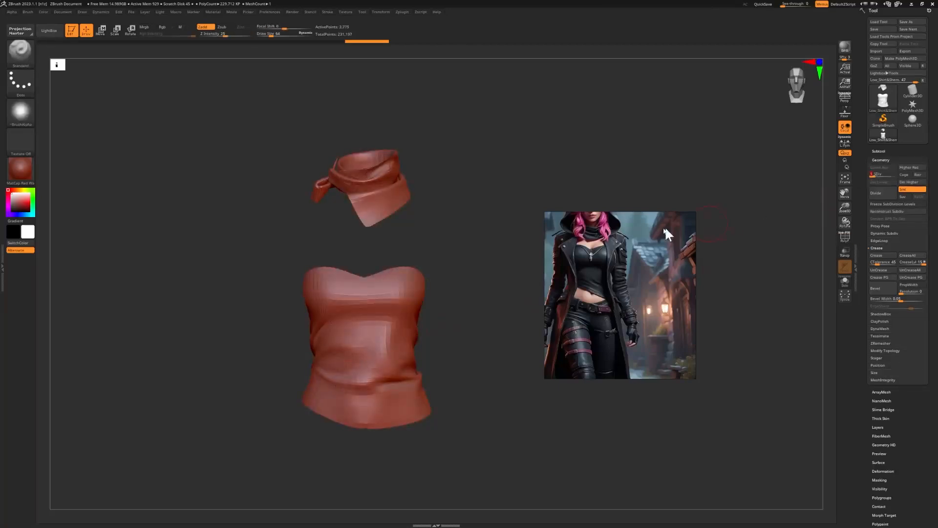
Hide the scarf so only the shirt shows, and split the hidden part into its own subtool
left_click(877, 151)
key("ctrl+shift")
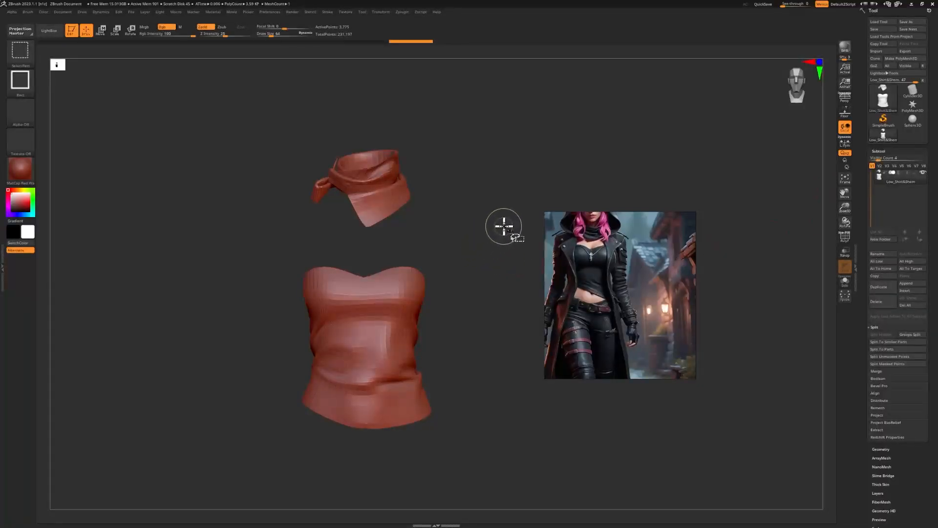
left_click_drag(506, 231, 210, 464, "ctrl+shift")
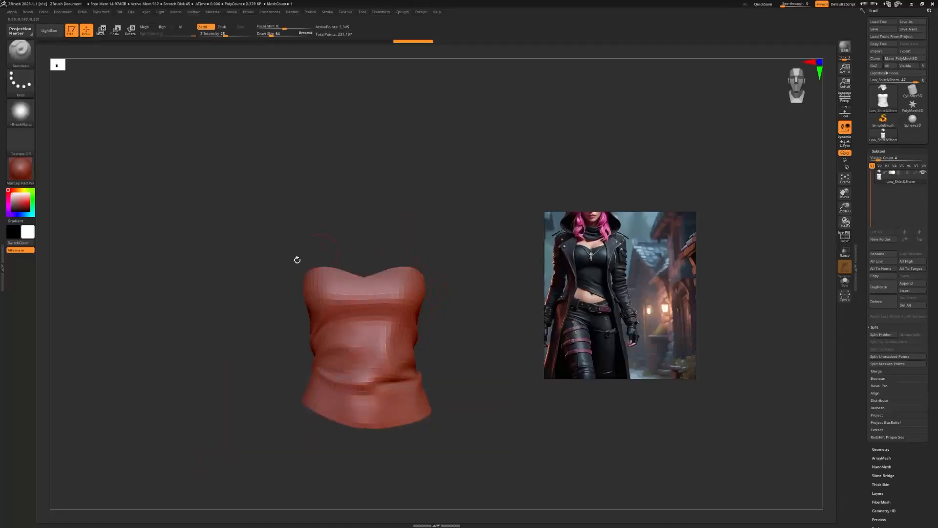
left_click(484, 248, "ctrl+shift")
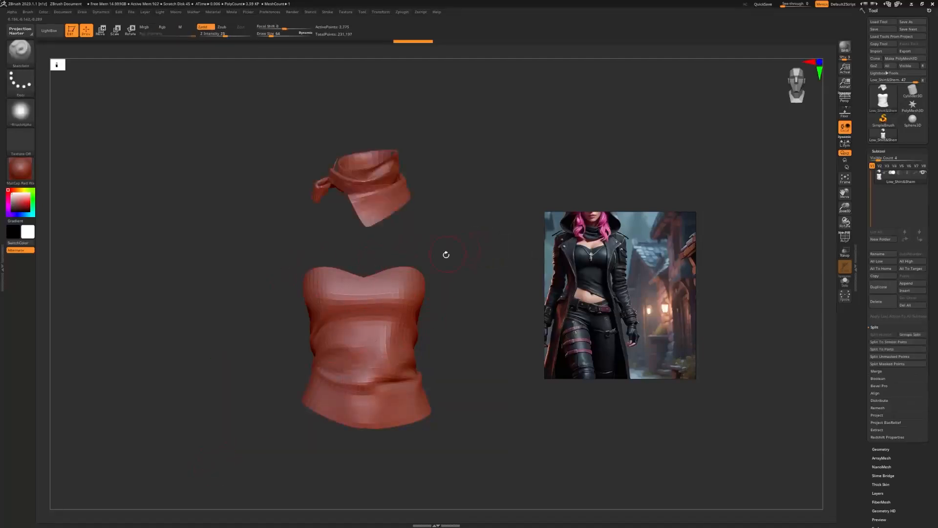
left_click_drag(238, 241, 423, 429, "ctrl+shift")
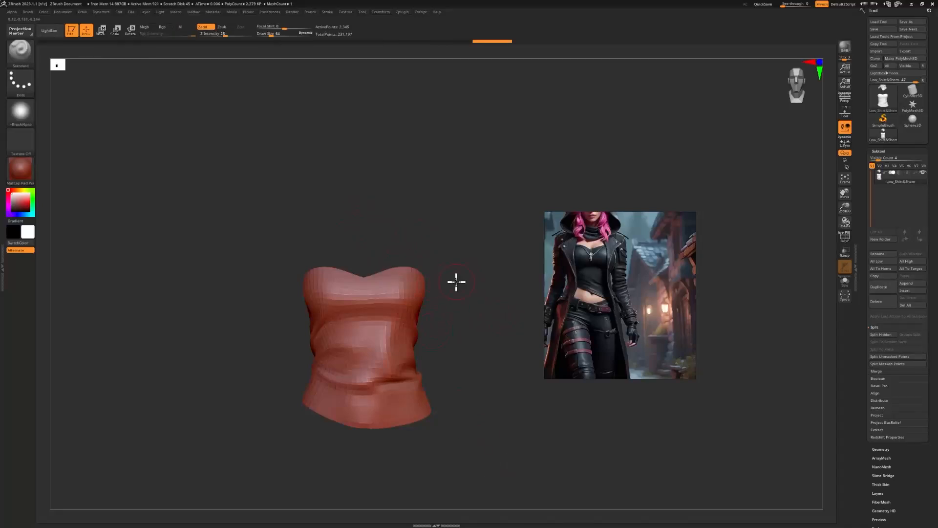
left_click(486, 259, "ctrl+shift")
left_click_drag(498, 239, 207, 461, "ctrl+shift")
left_click_drag(274, 369, 414, 310)
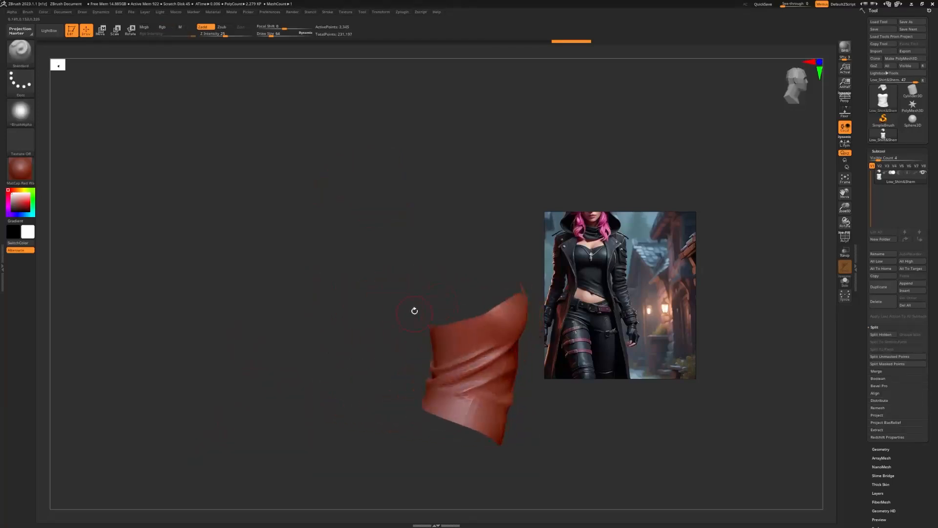
left_click_drag(440, 269, 486, 238, "shift")
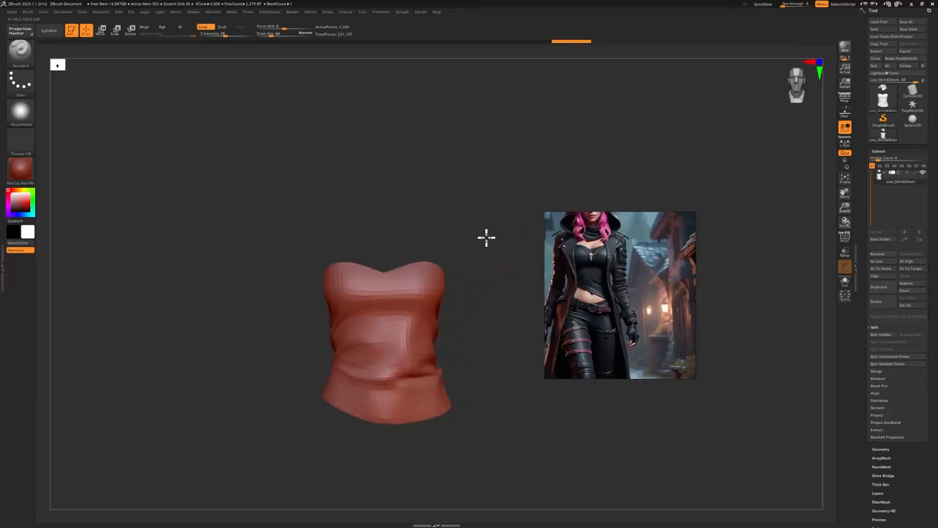
left_click(882, 334)
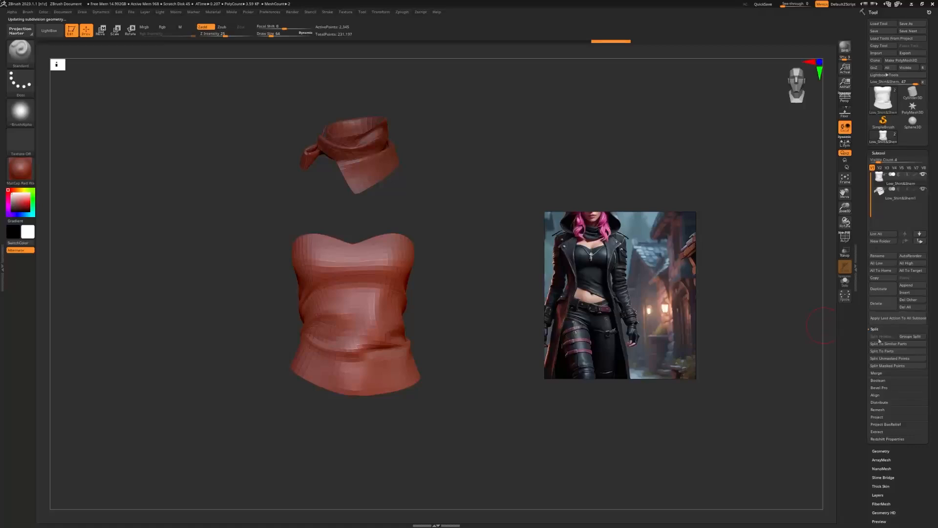
Move the reference image farther from the meshes and delete the low-poly shirt subtool
left_click_drag(653, 285, 742, 424)
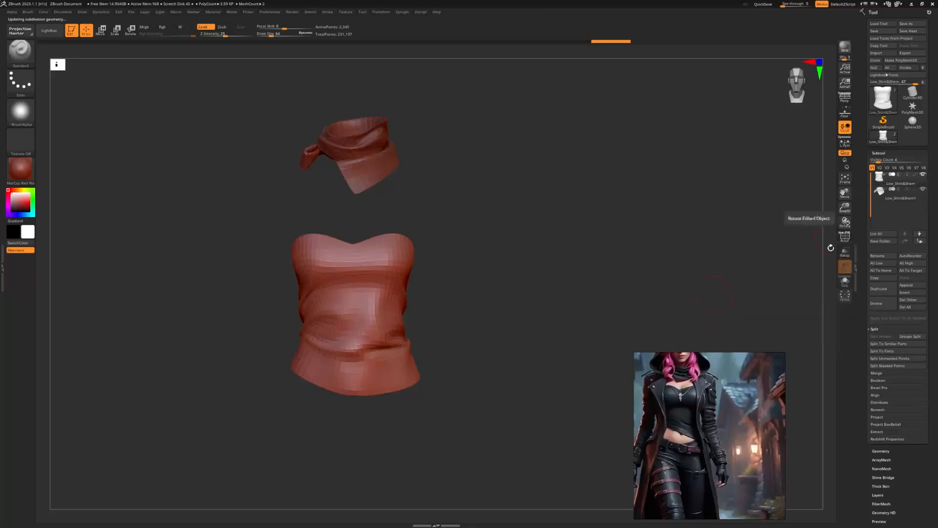
left_click(878, 303)
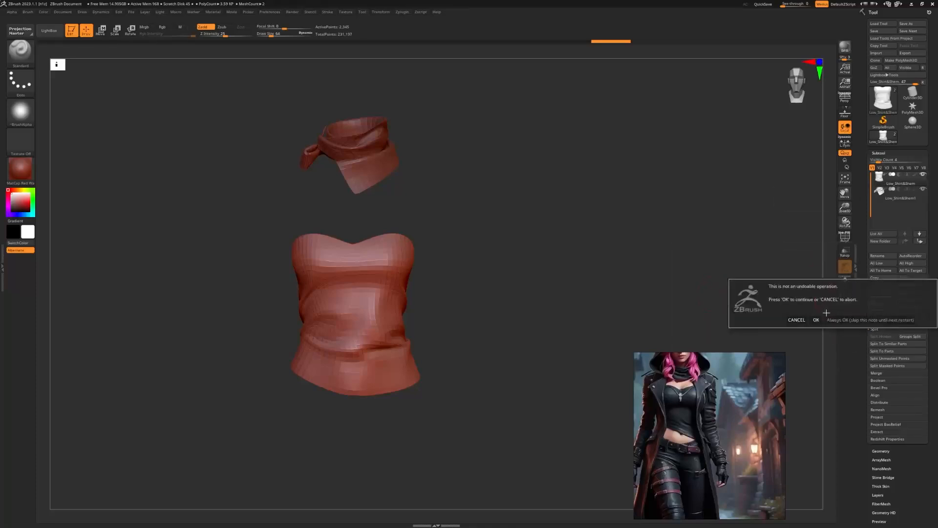
left_click(817, 320)
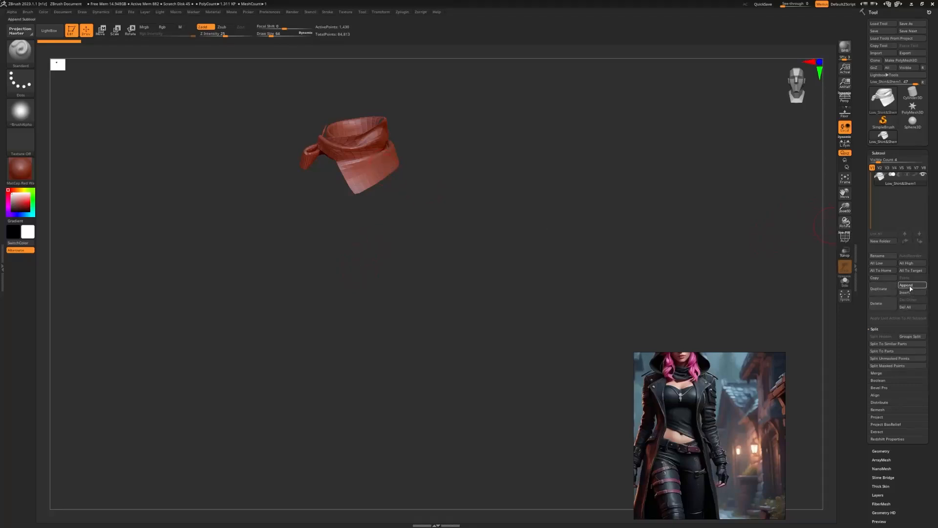
Append a Sphere3D as a placeholder subtool and make it the active subtool
left_click(910, 289)
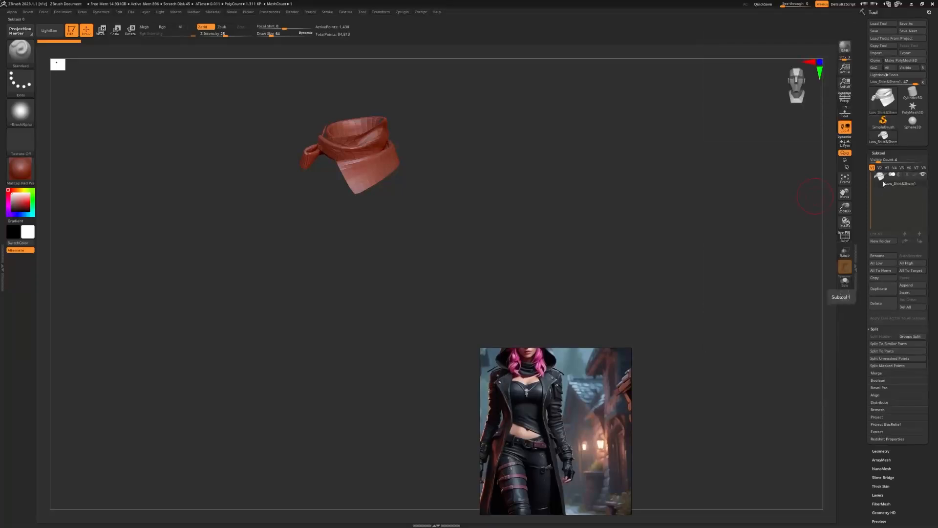
mouse_move(889, 184)
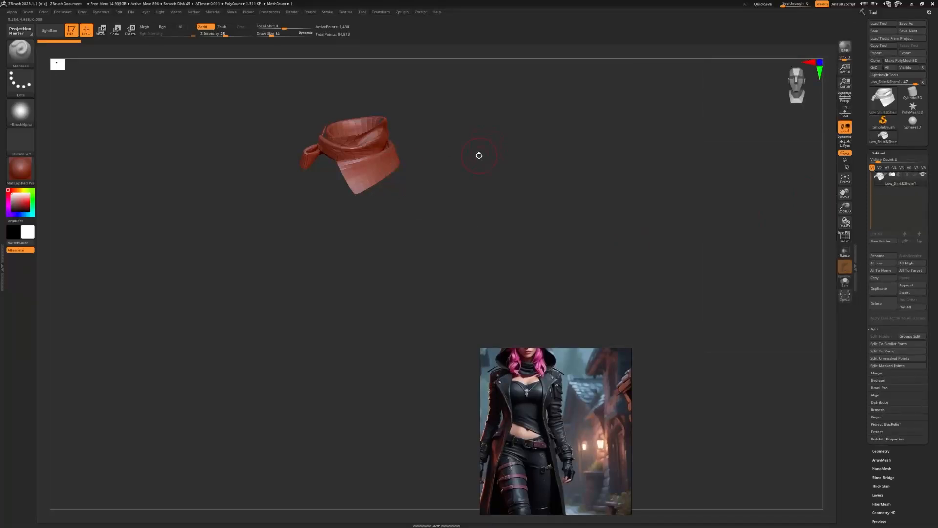
left_click(907, 285)
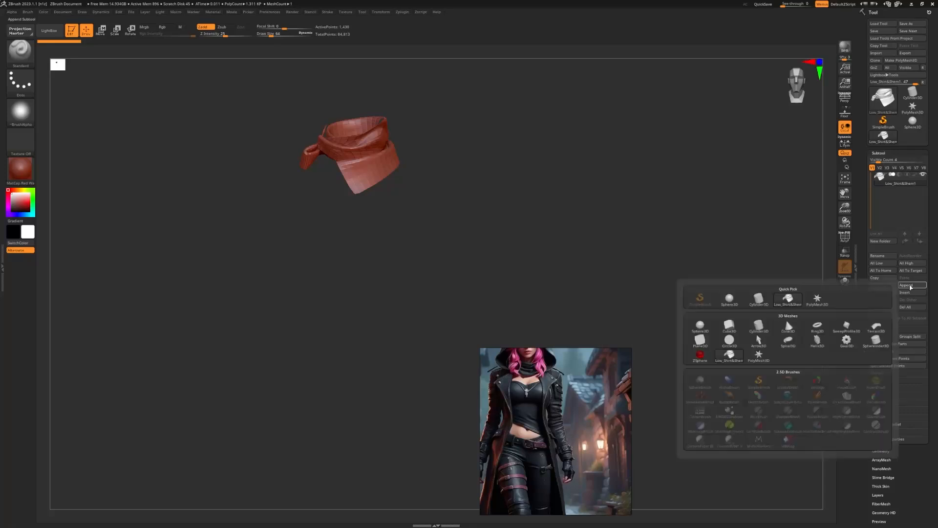
left_click(731, 300)
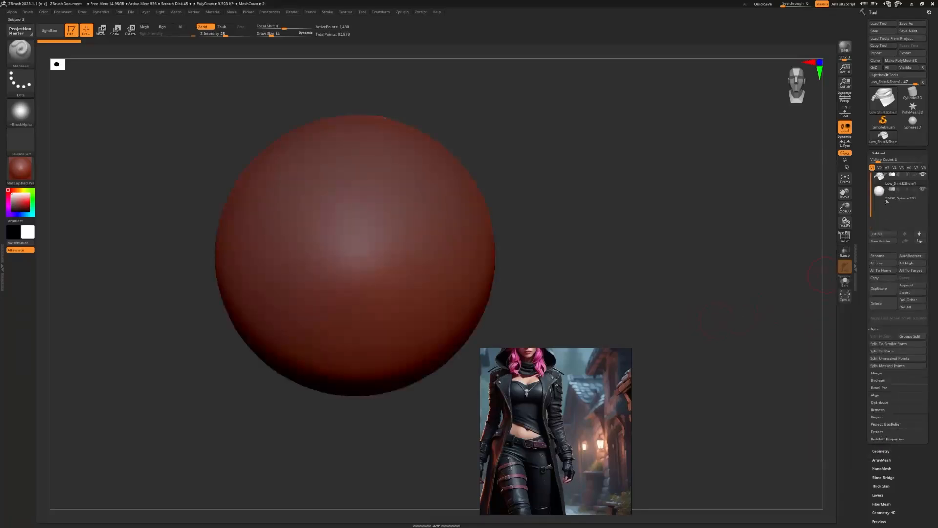
left_click(885, 198)
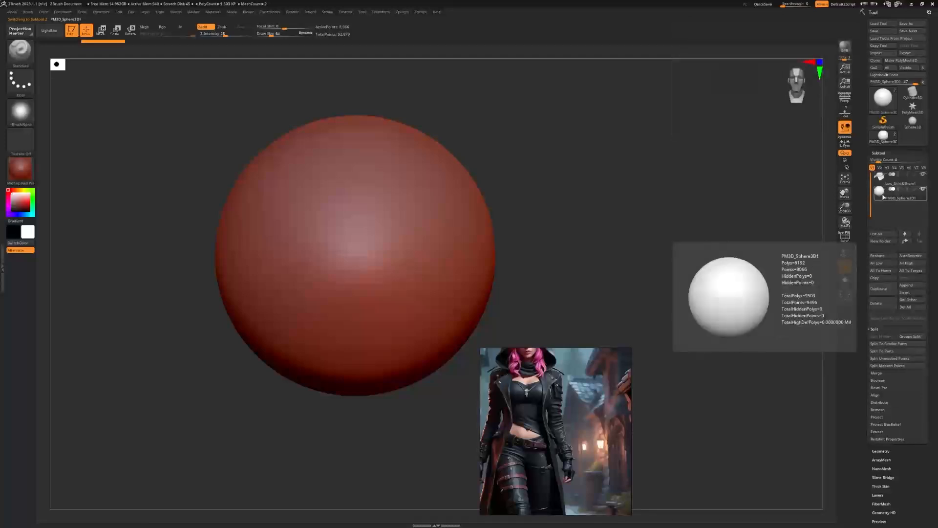
Import High_Shirt.obj from the tutorial folder to replace the sphere, and inspect the shirt beneath the scarf
left_click(879, 54)
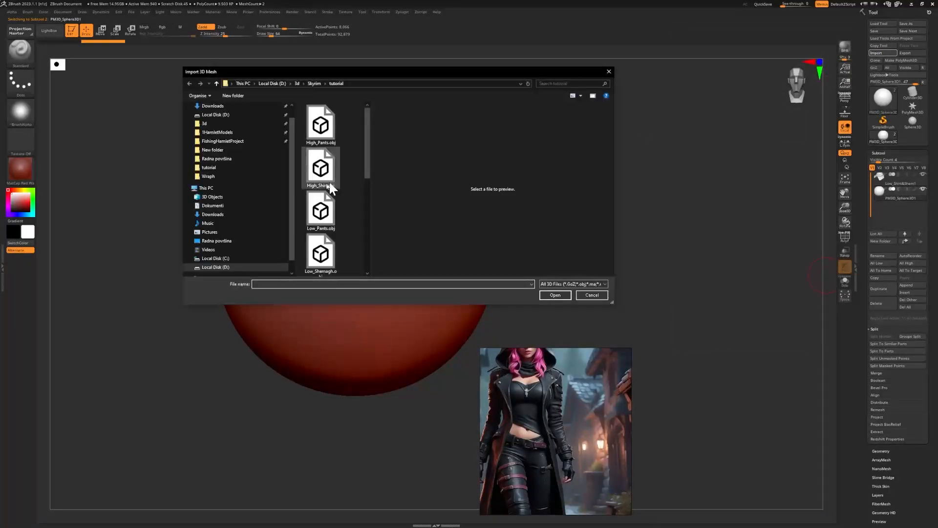
scroll(316, 191, "down", 2)
scroll(317, 191, "up", 5)
double_click(326, 171)
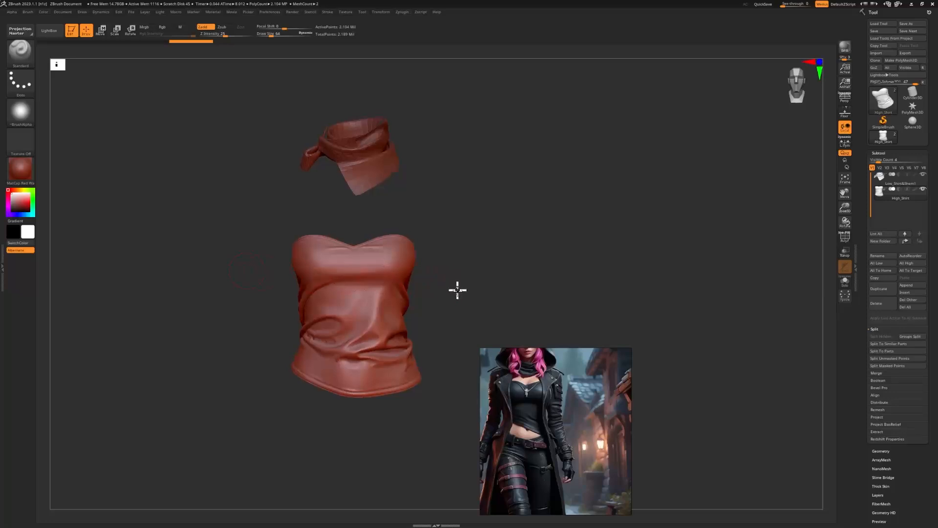
left_click_drag(457, 289, 645, 318, "alt")
left_click_drag(559, 288, 572, 349, "alt")
left_click_drag(592, 318, 659, 240, "alt")
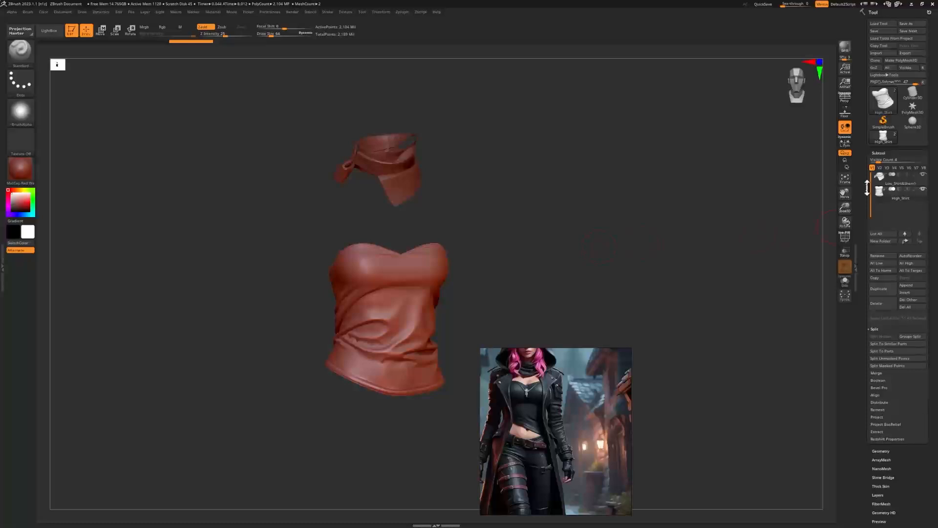
Make the scarf the active subtool and check its polyframe up close from the front
left_click(879, 178)
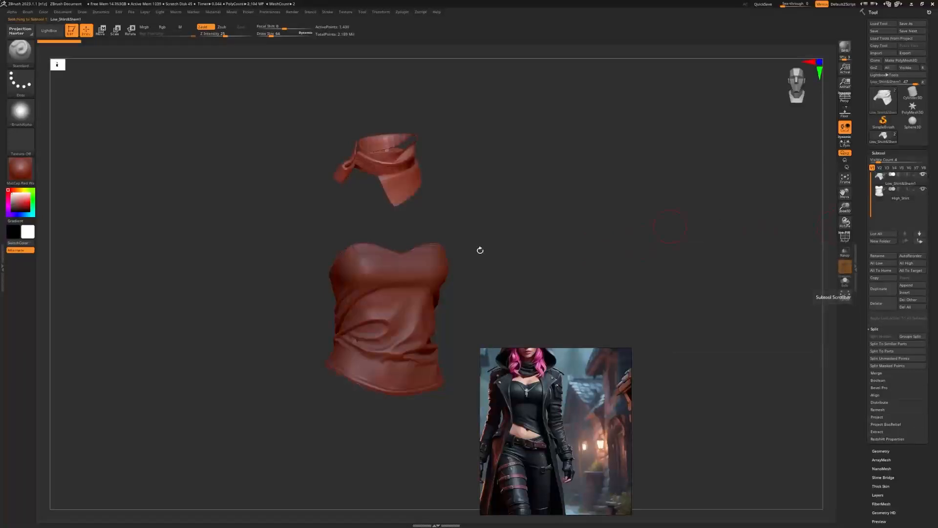
left_click(812, 64)
left_click(819, 62)
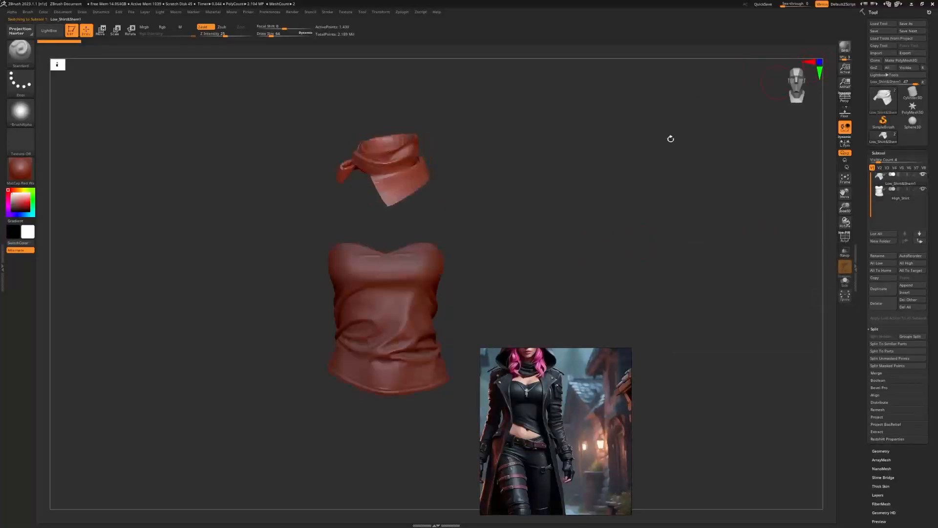
left_click_drag(480, 192, 538, 316, "alt")
key("shift+f")
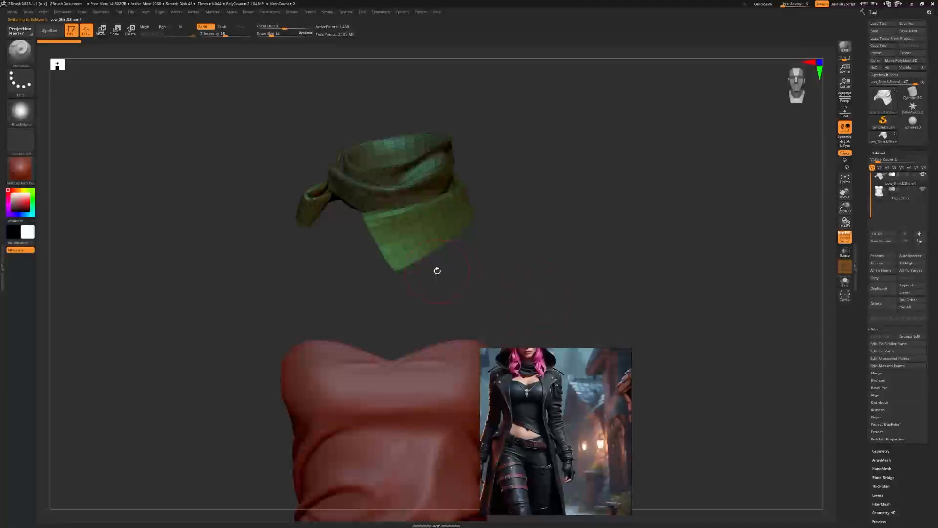
key("ctrl+d")
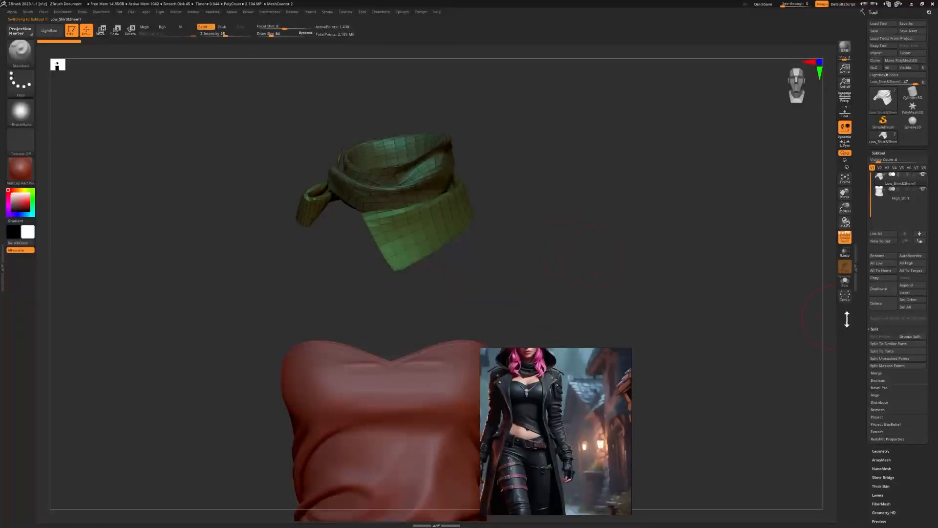
key("shift+f")
Raise the scarf to subdivision level 4 and inspect its smoothed folds from an angle
left_click(881, 450)
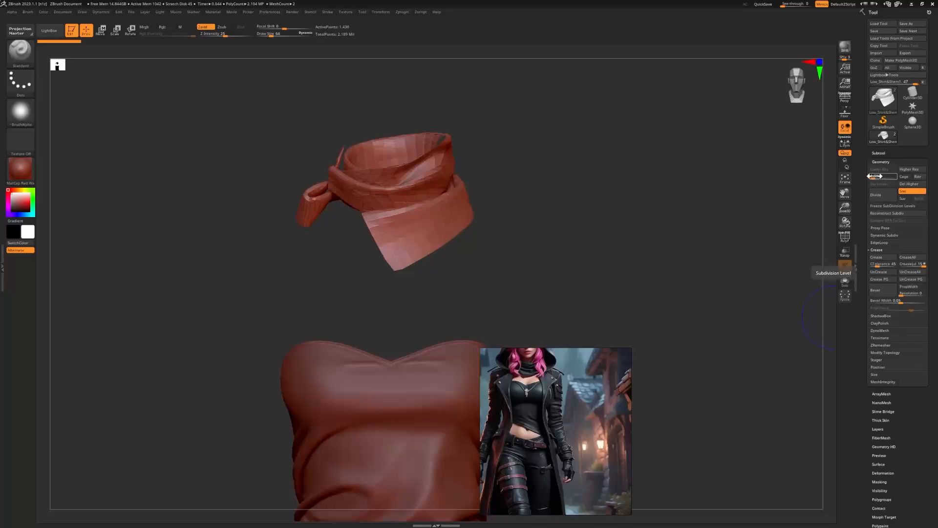
left_click_drag(897, 176, 874, 176)
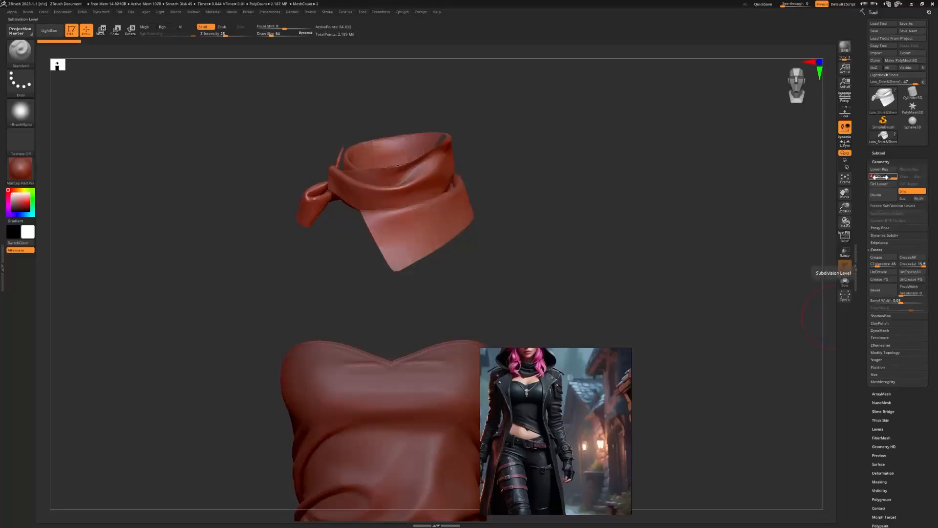
left_click_drag(559, 199, 718, 228)
left_click_drag(620, 222, 590, 309)
key("shift+f")
key("shift+f")
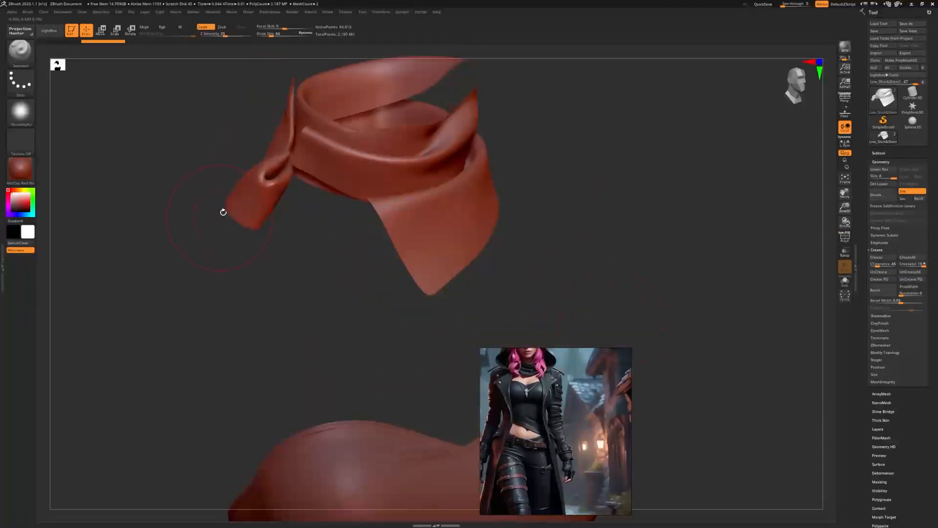
Subdivide the scarf up to level 6 and check its density with the polyframe
key("ctrl+d")
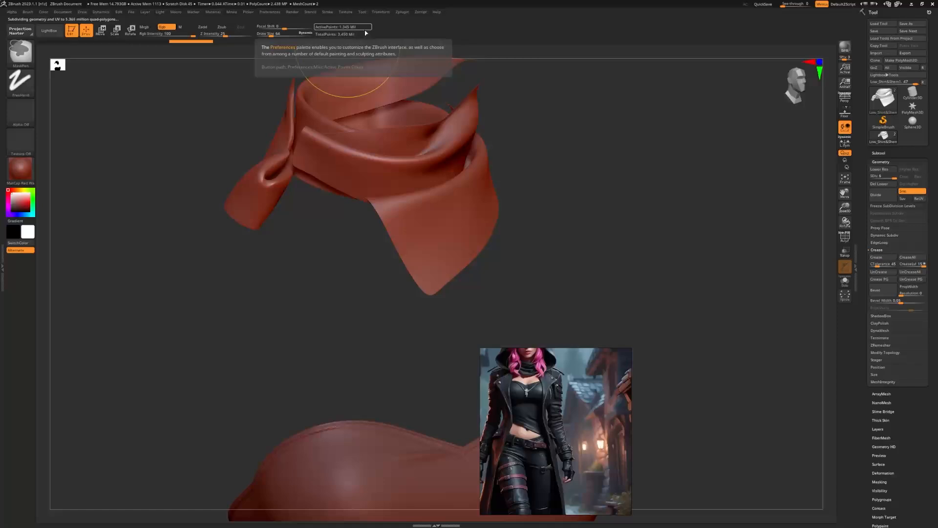
mouse_move(562, 244)
left_mouse_down()
mouse_move(524, 192)
mouse_move(586, 262)
mouse_move(582, 250)
left_mouse_up()
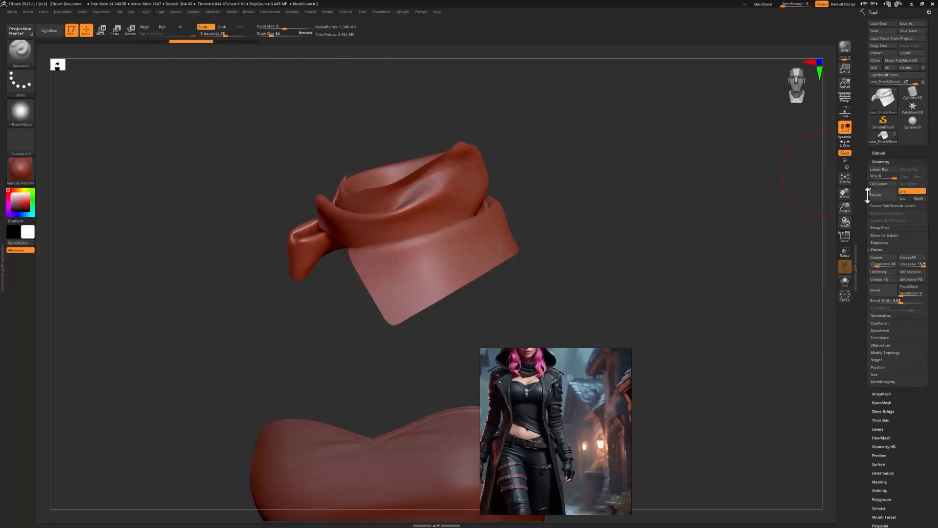
key("ctrl+z")
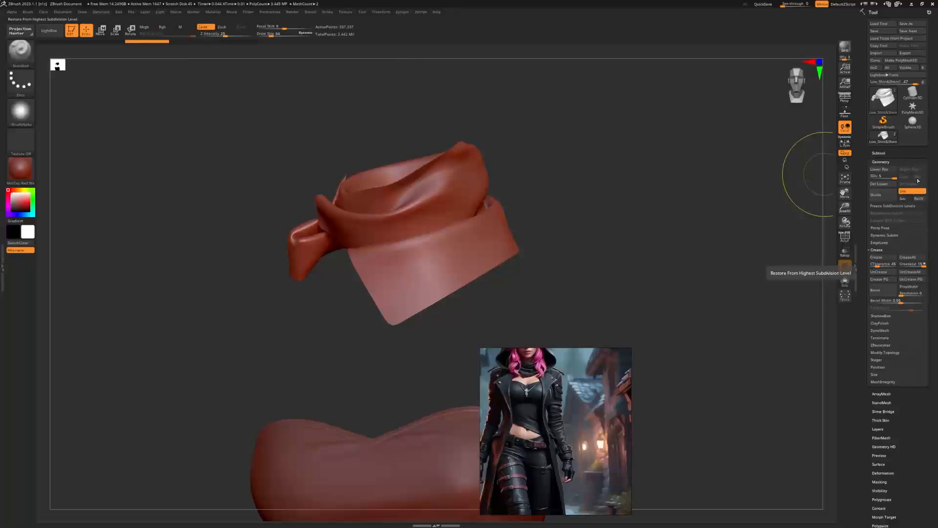
left_click(886, 195)
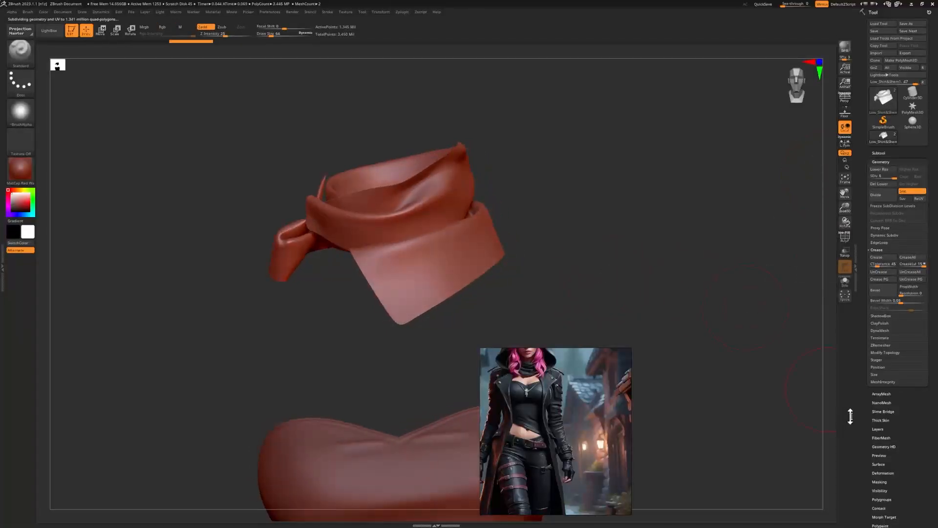
key("shift+f")
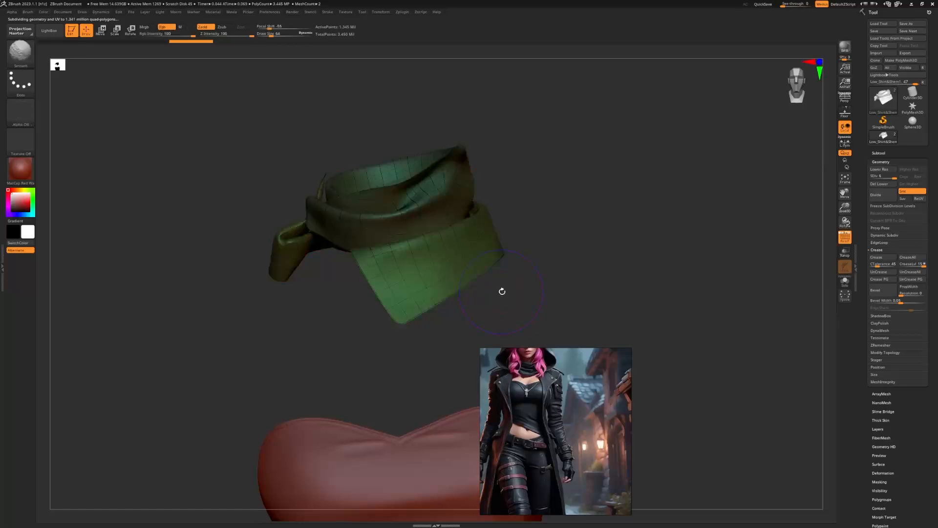
key("shift+f")
Reframe the scarf and move the reference image clear of the shirt
left_click_drag(545, 285, 557, 346, "alt")
left_click_drag(562, 381, 684, 404)
mouse_move(656, 242)
left_mouse_down()
mouse_move(649, 262)
mouse_move(664, 222)
mouse_move(628, 233)
mouse_move(629, 248)
left_mouse_up()
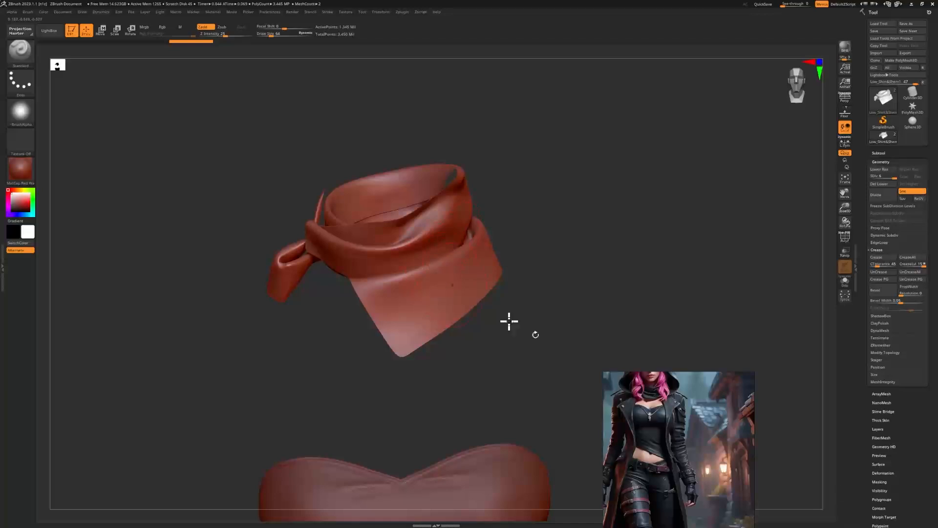
left_click_drag(915, 493, 918, 409)
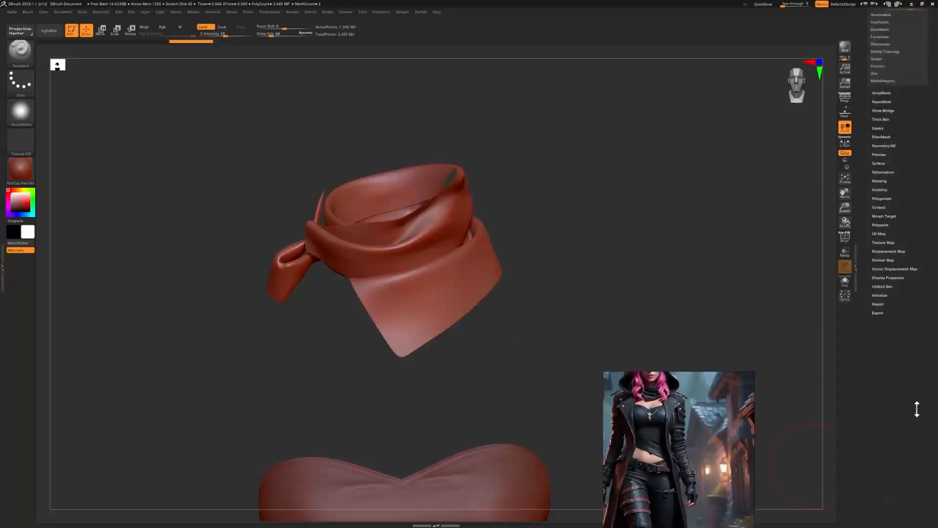
Open the surface noise editor for the scarf, frame the scarf in its preview and examine the basic noise up close
left_click(892, 164)
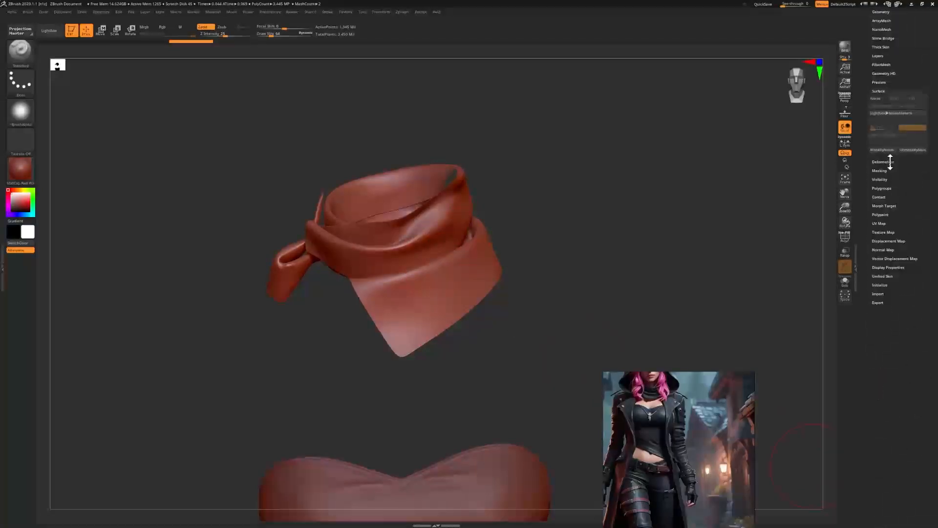
left_click(876, 99)
left_click_drag(744, 128, 742, 171)
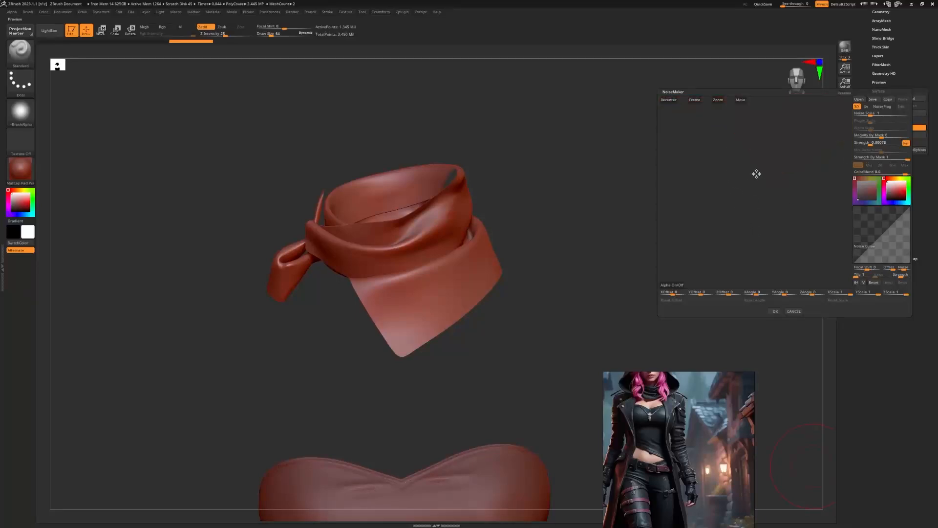
left_click(695, 100)
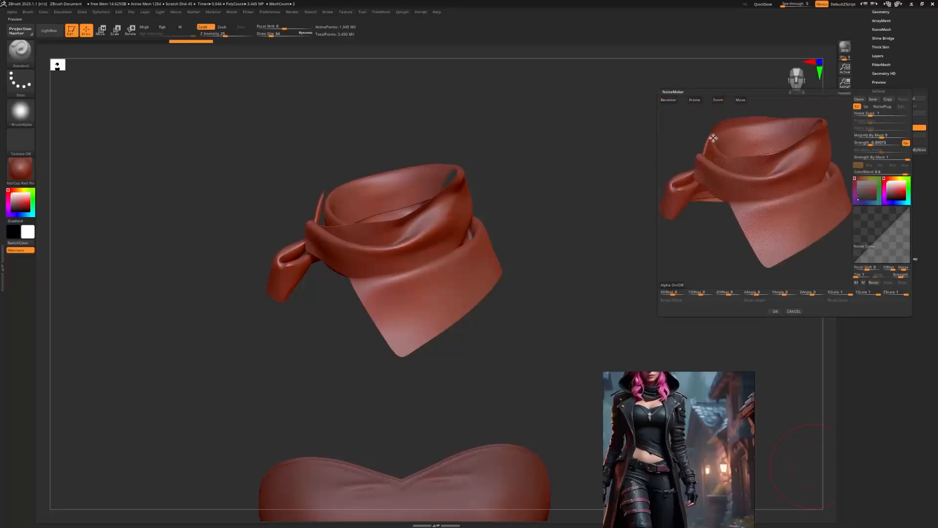
left_click_drag(808, 257, 820, 274)
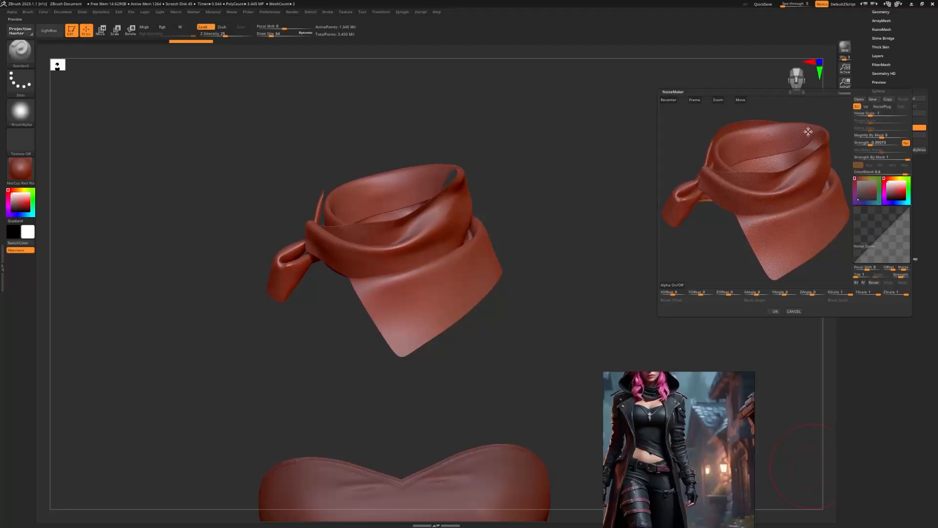
left_click_drag(715, 238, 728, 258, "alt")
mouse_move(729, 195)
left_mouse_down("alt")
mouse_move(724, 255)
mouse_move(733, 259)
mouse_move(697, 252)
left_mouse_up("alt")
left_click_drag(755, 222, 738, 130, "alt")
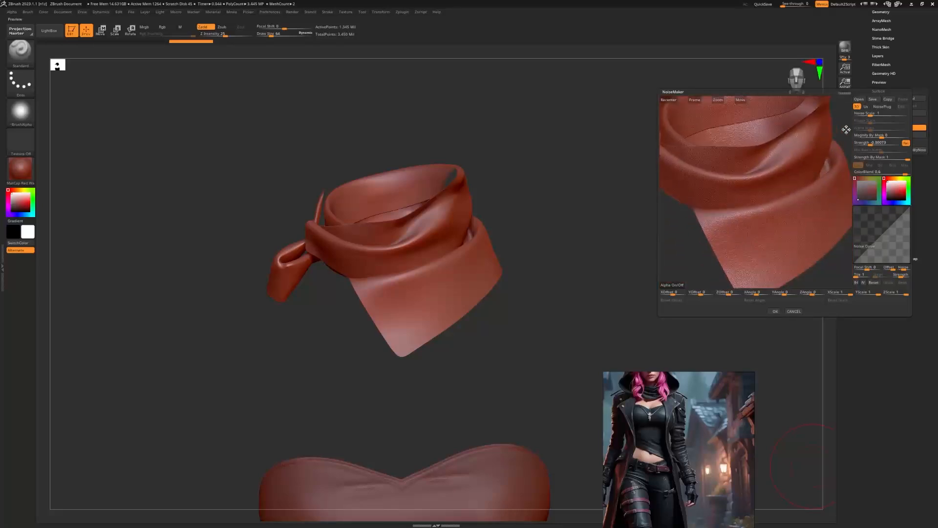
Raise the noise scale slightly and switch the scarf's noise to UV mapping
left_click_drag(866, 114, 866, 115)
left_click(867, 107)
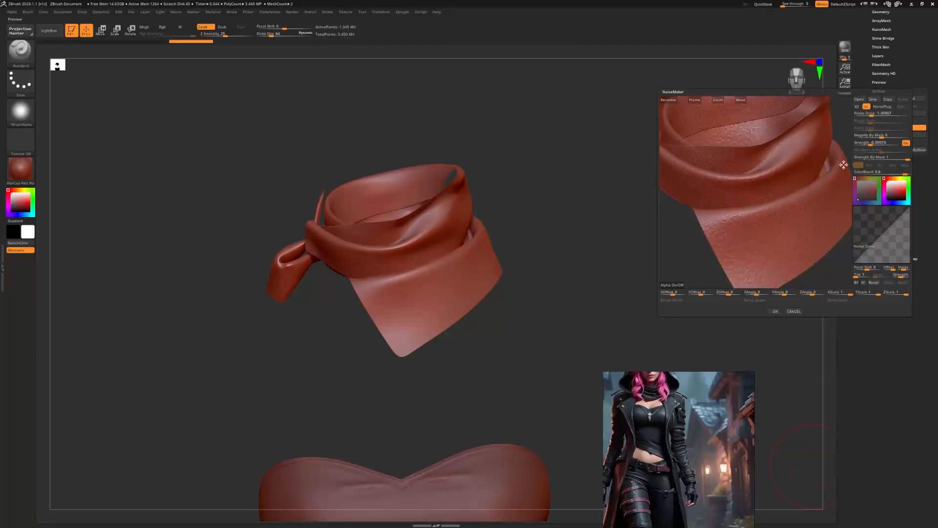
left_click_drag(844, 164, 778, 232)
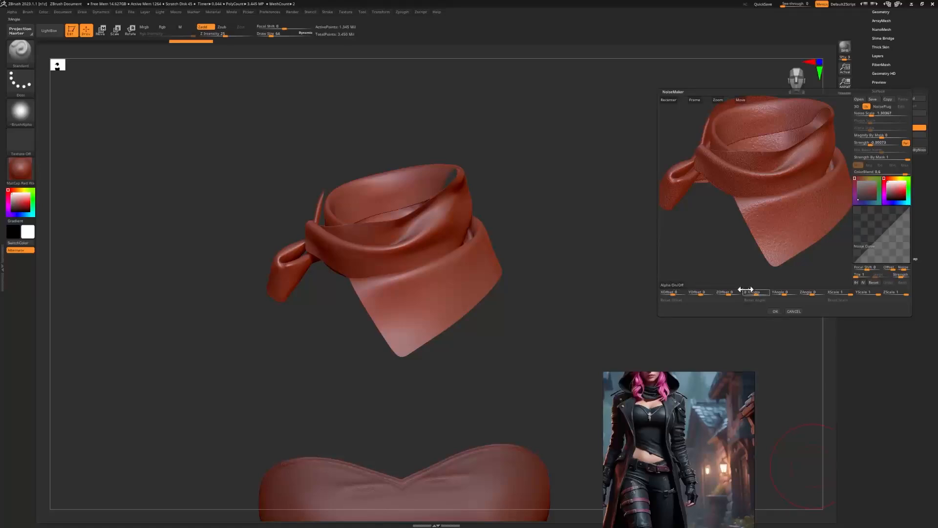
Load UVTutorial.png from the desktop folder as the alpha for the scarf's noise
left_click(675, 284)
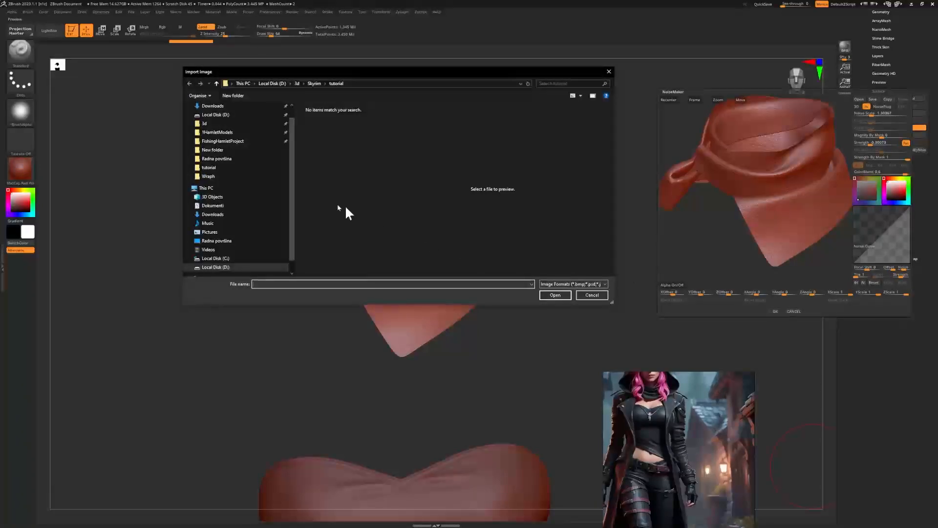
left_click(225, 240)
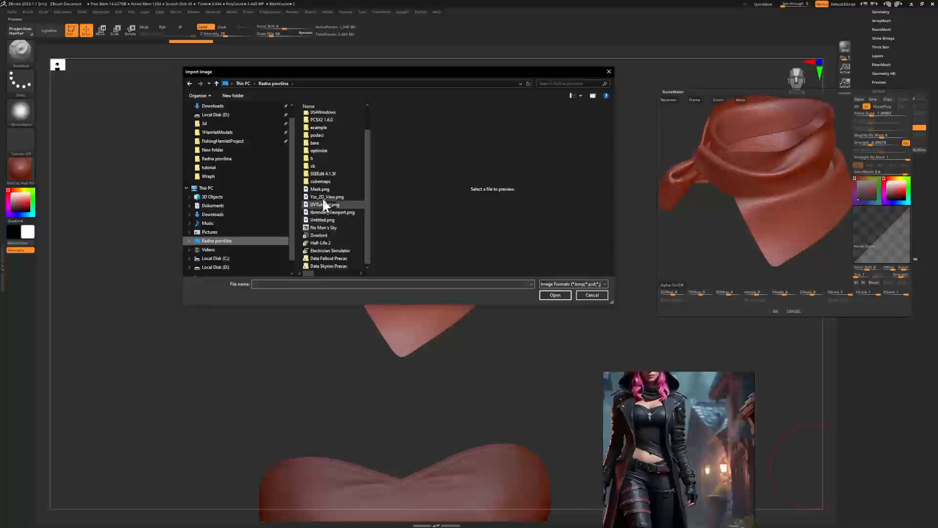
double_click(323, 201)
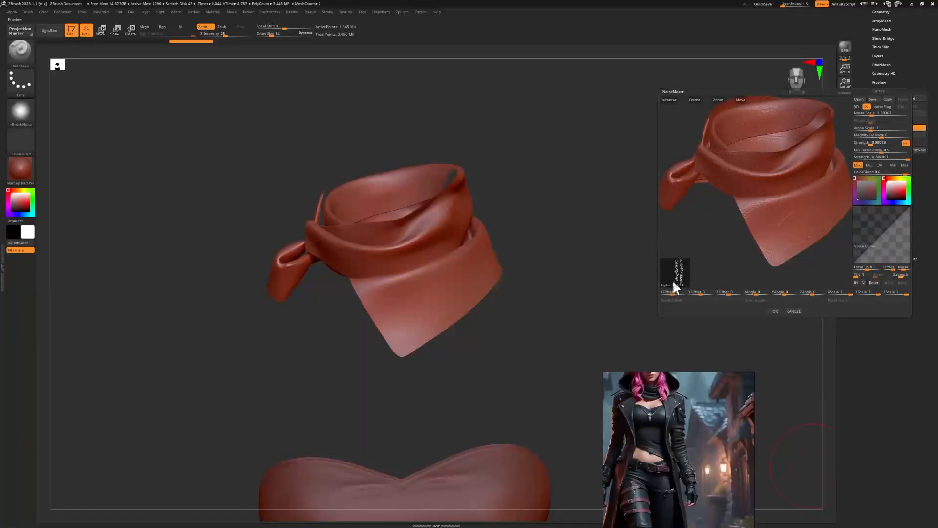
Examine how the alpha pattern maps across the scarf's folds and front flap in the noise preview
left_click_drag(735, 217, 723, 230, "alt")
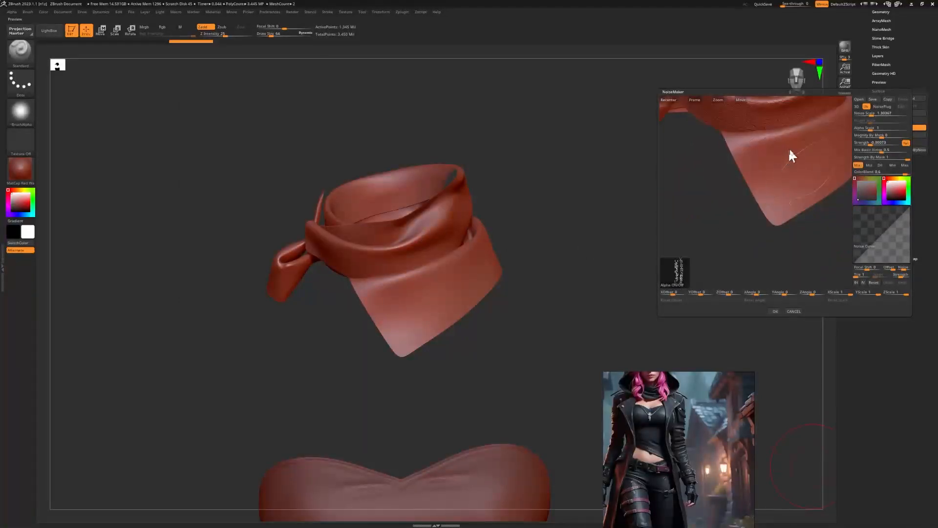
left_click_drag(819, 230, 762, 315, "alt")
left_click_drag(727, 149, 741, 134, "alt")
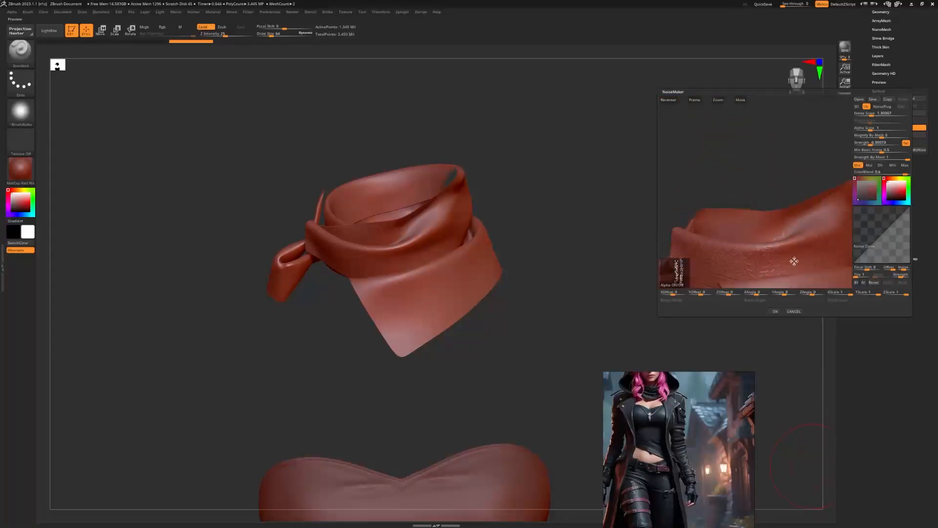
left_click_drag(794, 174, 761, 97, "alt")
left_click_drag(805, 157, 827, 161)
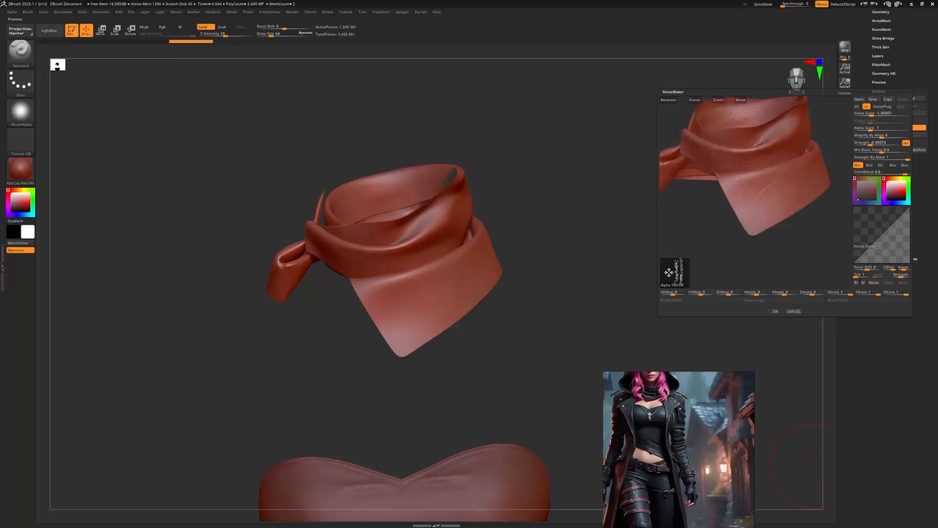
left_click_drag(800, 209, 811, 228)
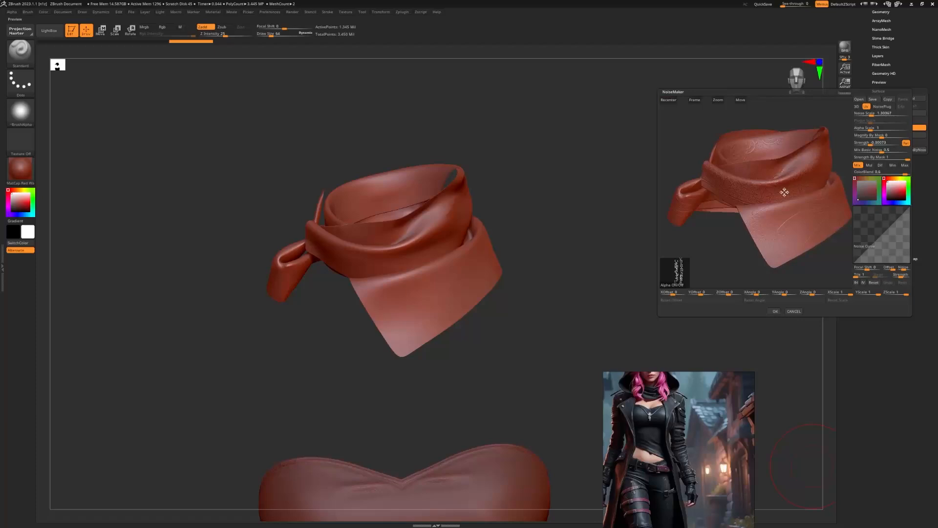
left_click_drag(742, 239, 750, 263, "alt")
left_click_drag(779, 224, 779, 262, "alt")
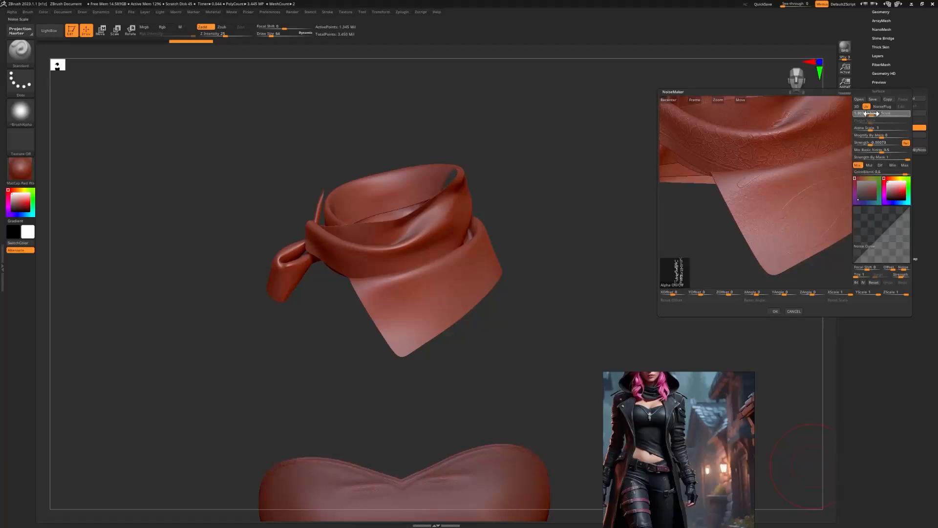
Set the noise scale to 512 and Mix Basic Noise to 0 so only the alpha shapes the surface
left_click_drag(873, 114, 919, 108)
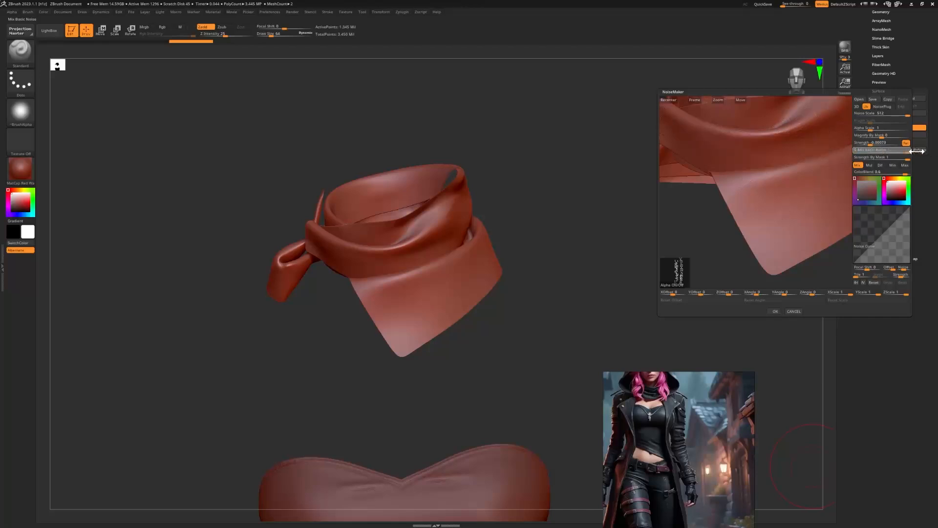
left_click_drag(917, 152, 844, 149)
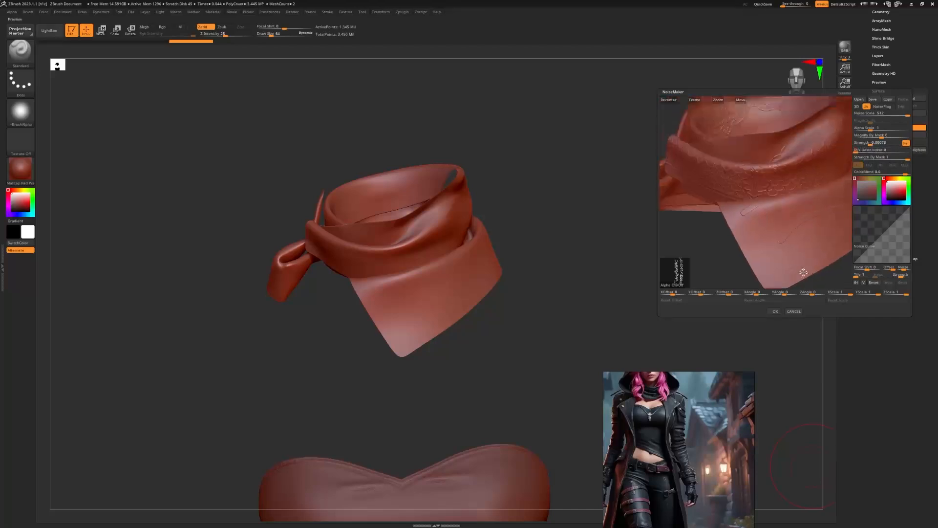
left_click_drag(741, 265, 716, 228)
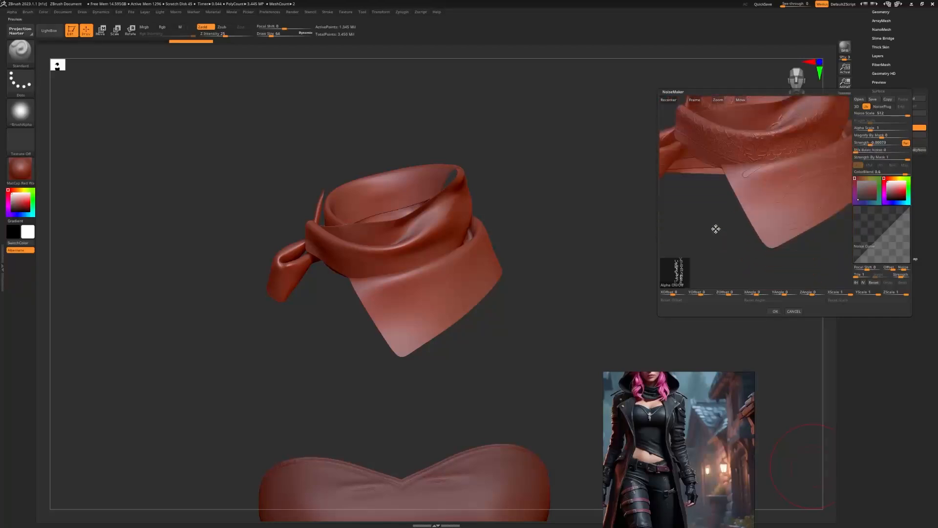
Adjust the noise strength and alpha scale, accept the noise on the scarf and check the embossed lines on the flap
left_click(867, 142)
left_click_drag(865, 143, 879, 144)
left_click_drag(869, 145, 866, 145)
left_click_drag(863, 128, 870, 128)
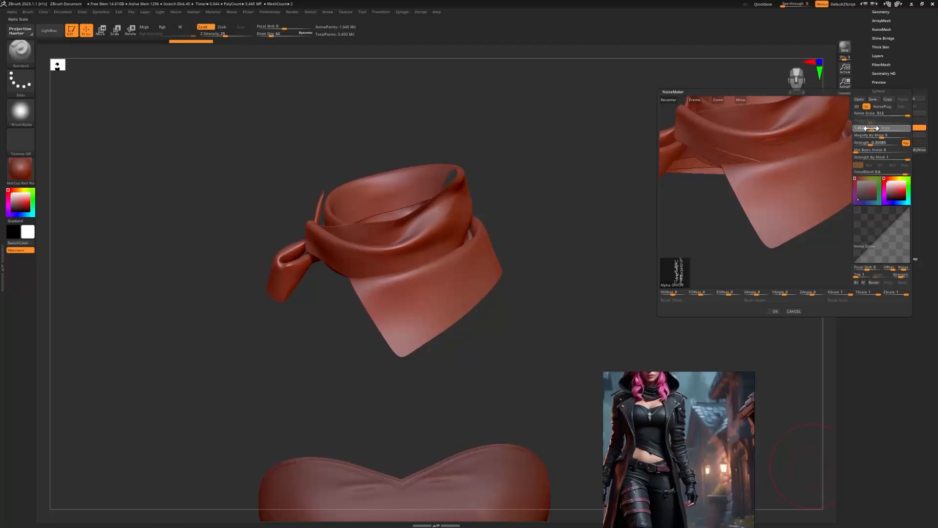
left_click(872, 128)
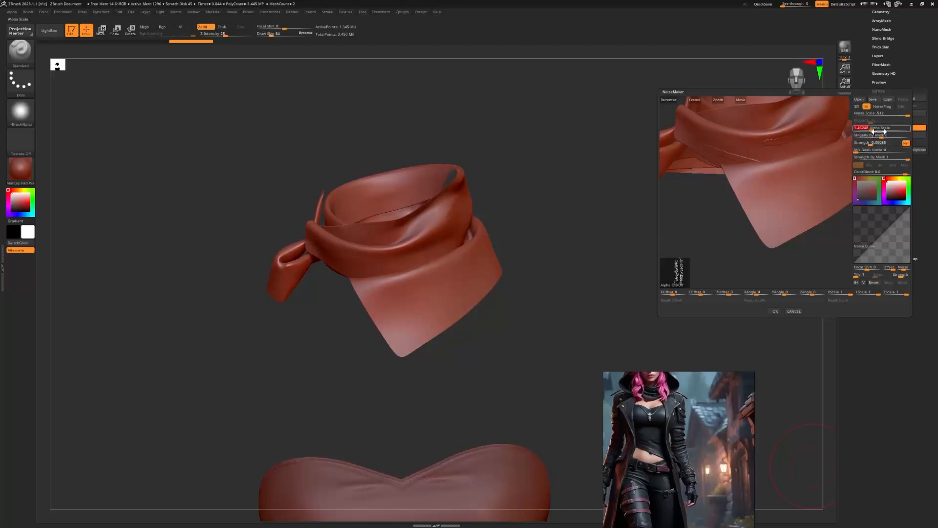
left_click(776, 311)
left_click_drag(583, 238, 614, 283, "alt")
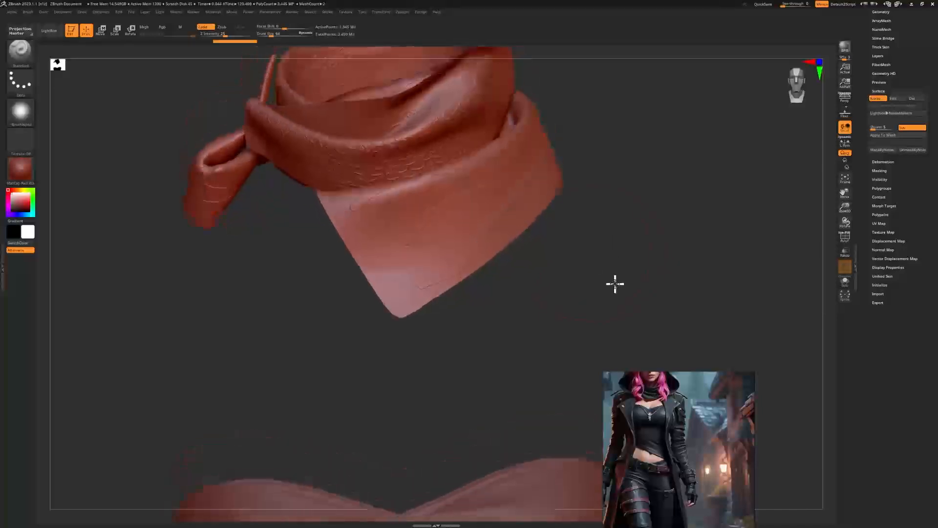
left_click_drag(598, 196, 643, 360)
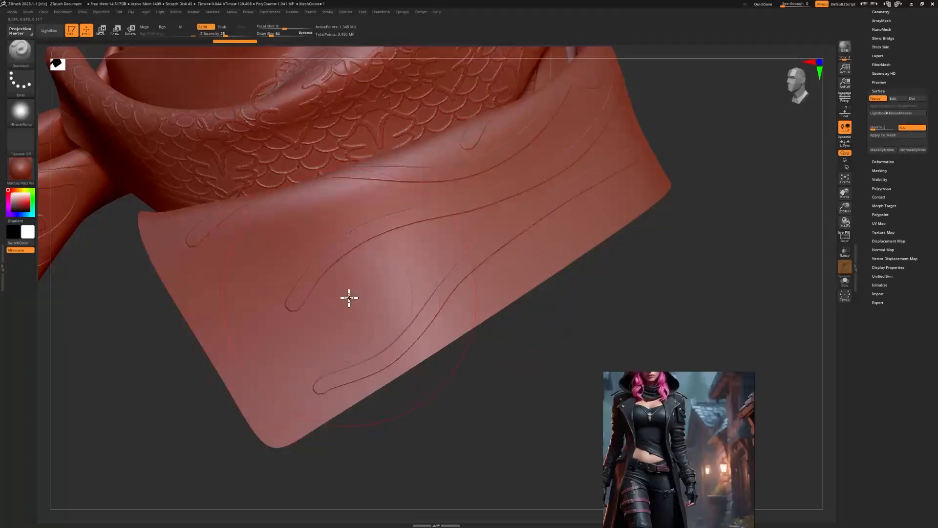
Switch to UVTutorial.png in Photoshop and apply the basic Blur filter to its pattern layer
key("alt+Tab")
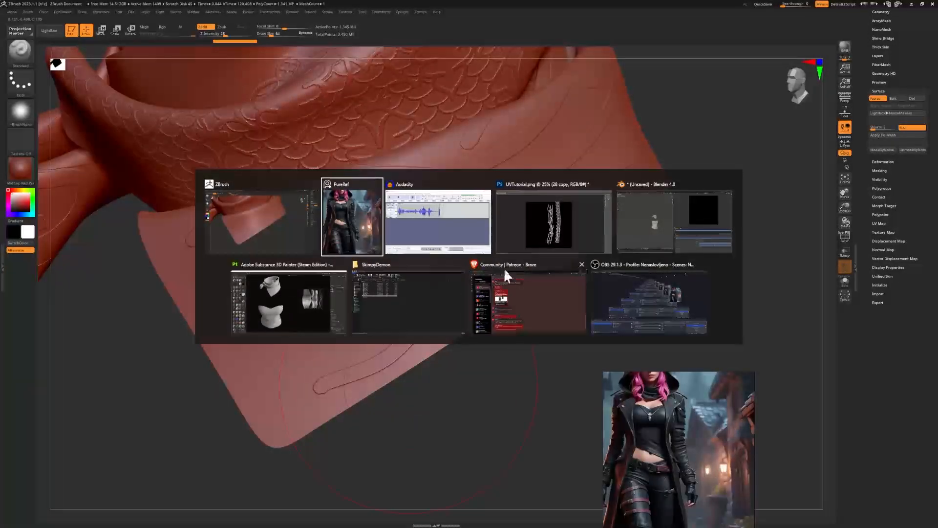
left_click(541, 230)
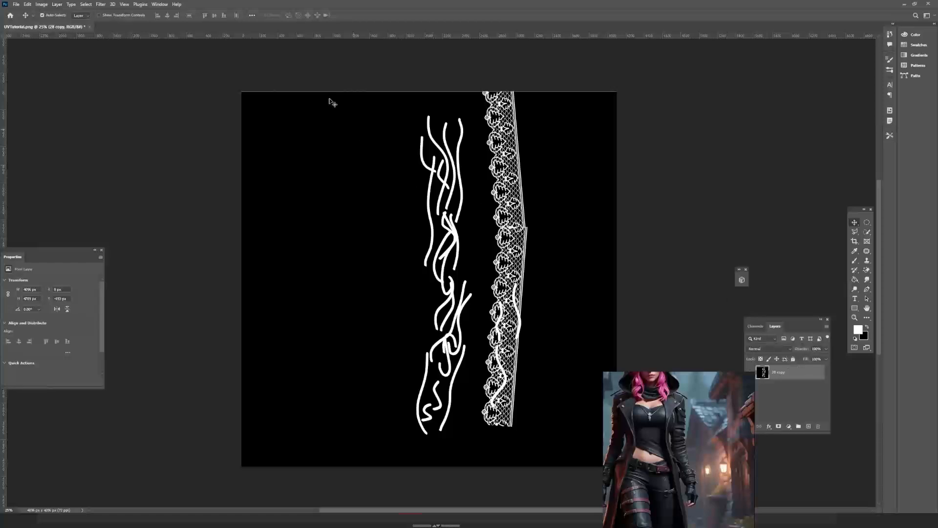
left_click(101, 4)
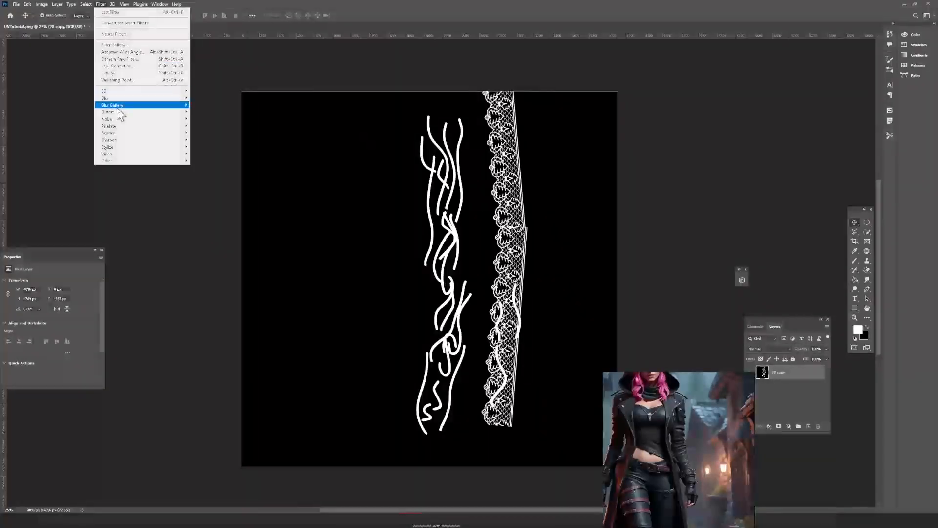
mouse_move(115, 99)
left_click(203, 110)
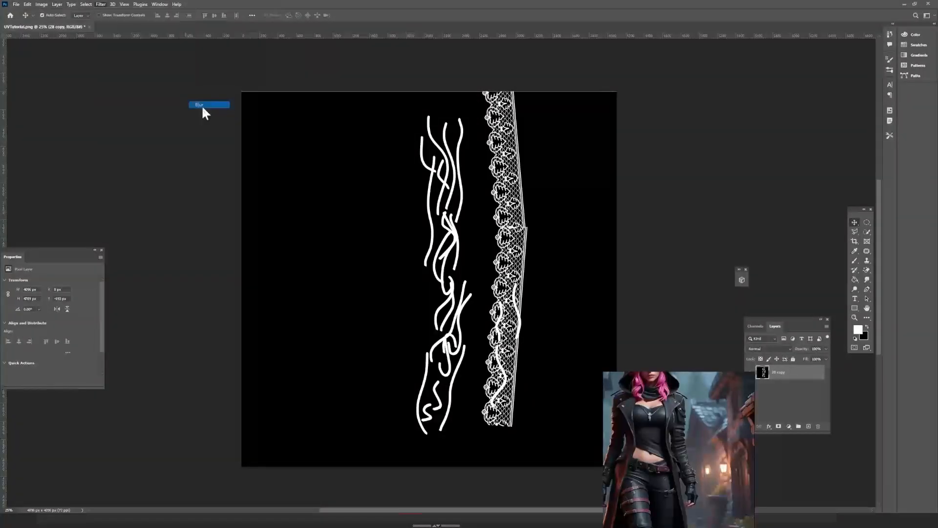
Apply a Gaussian Blur with a 23.5 pixel radius to the pattern layer and inspect the softened line edges
left_click(101, 4)
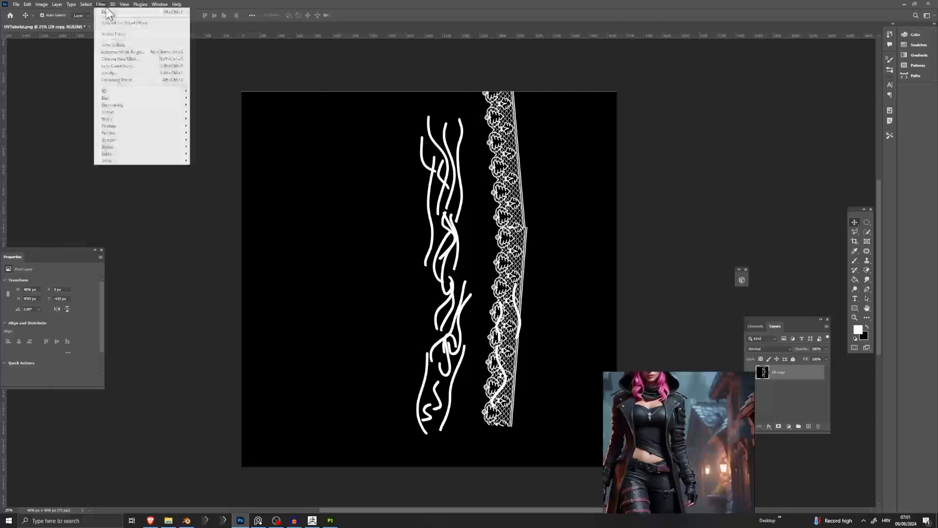
mouse_move(117, 98)
left_click(217, 126)
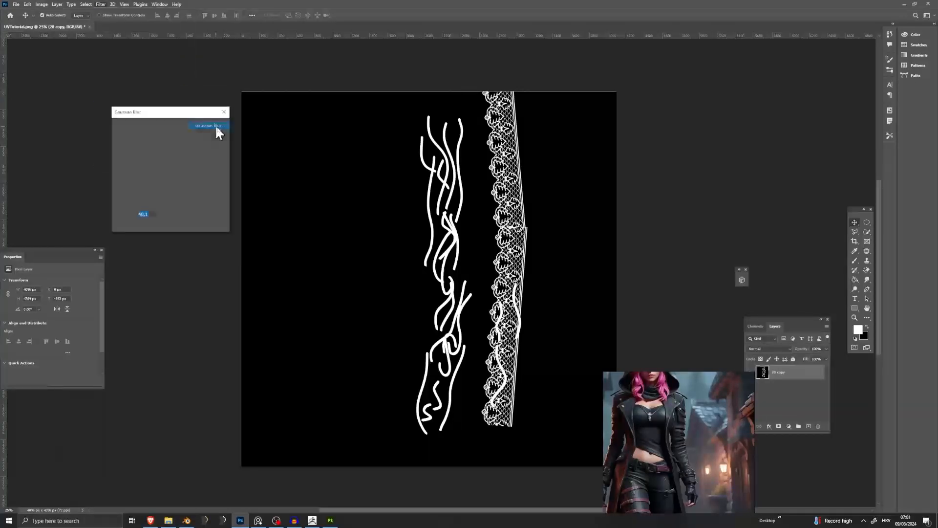
left_click_drag(155, 226, 149, 224)
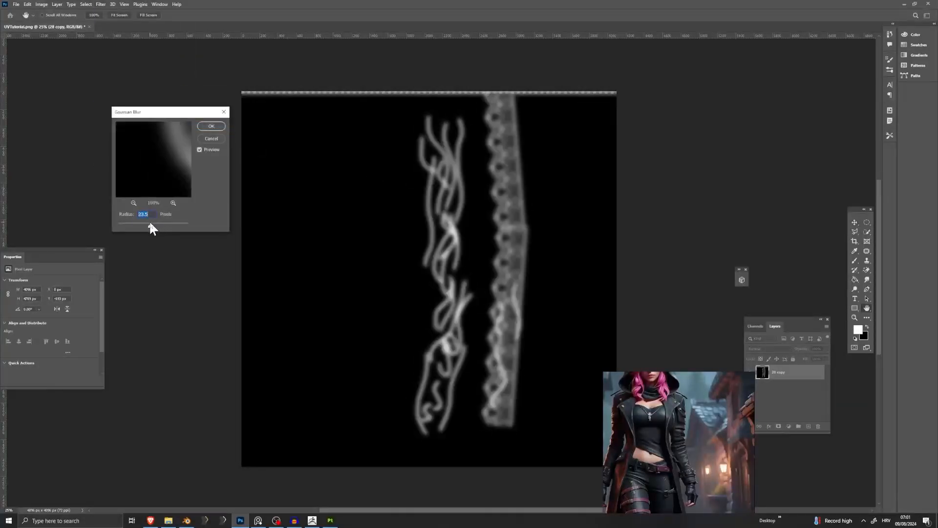
left_click(211, 126)
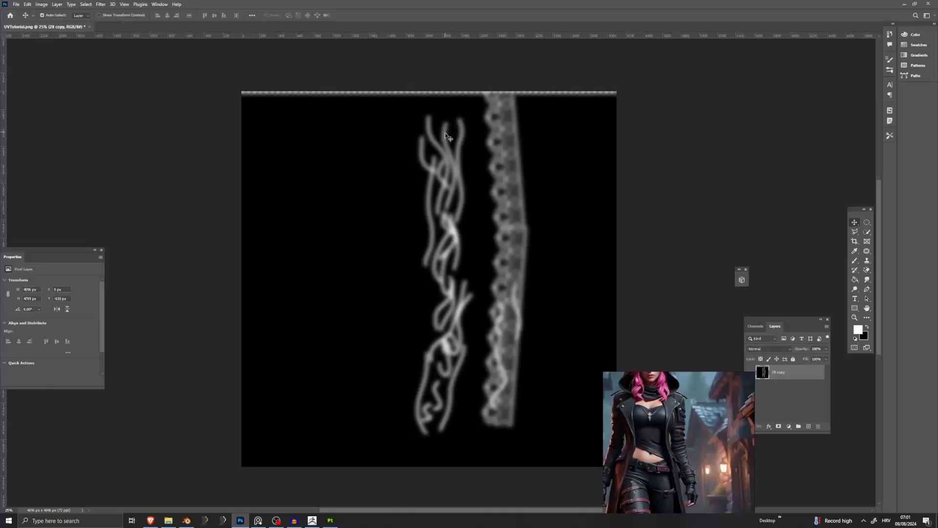
scroll(444, 145, "up", 10, "alt")
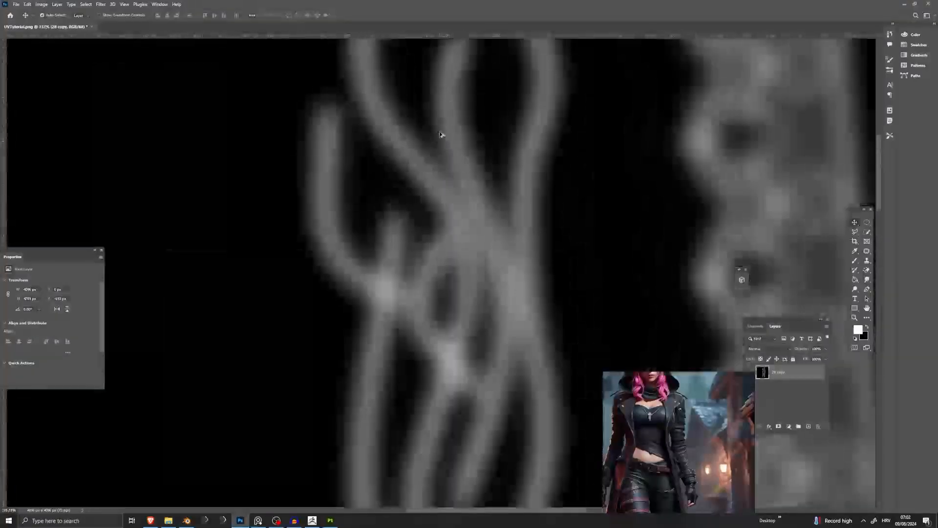
scroll(468, 107, "up", 3, "alt")
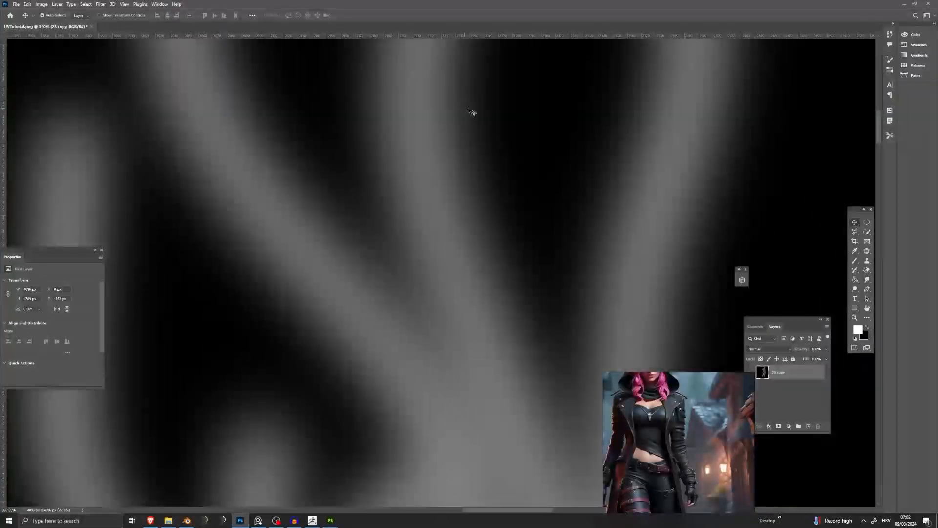
Return to ZBrush and examine the noise pattern over the scarf's folds and front flap
key("alt+Tab")
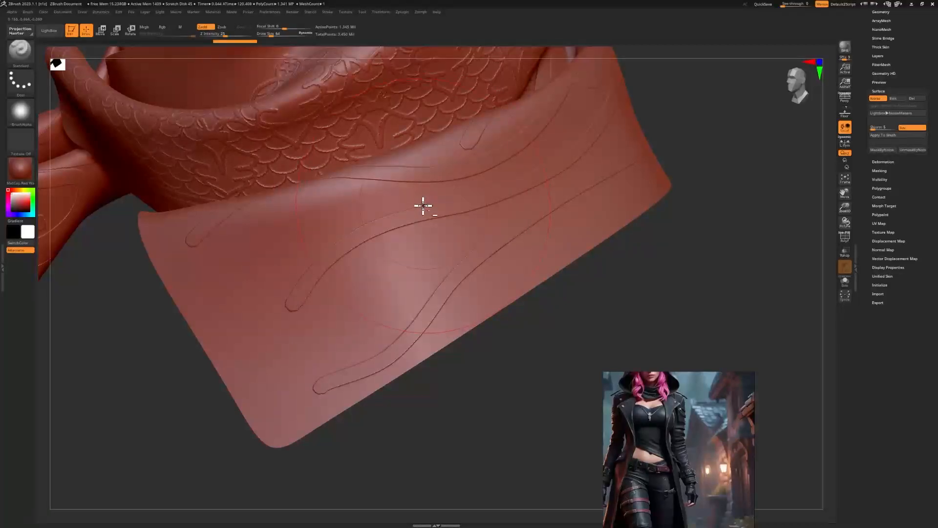
left_click_drag(670, 270, 648, 187, "alt")
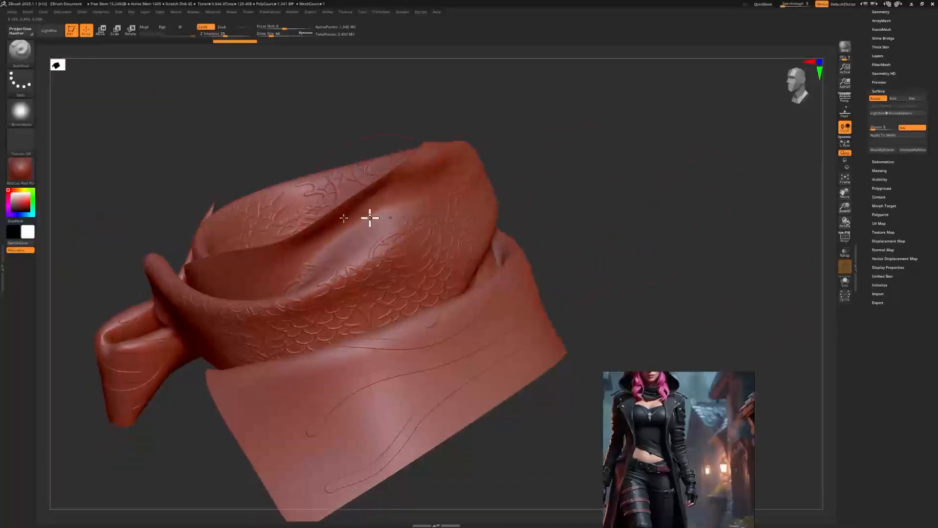
left_click_drag(503, 239, 565, 215)
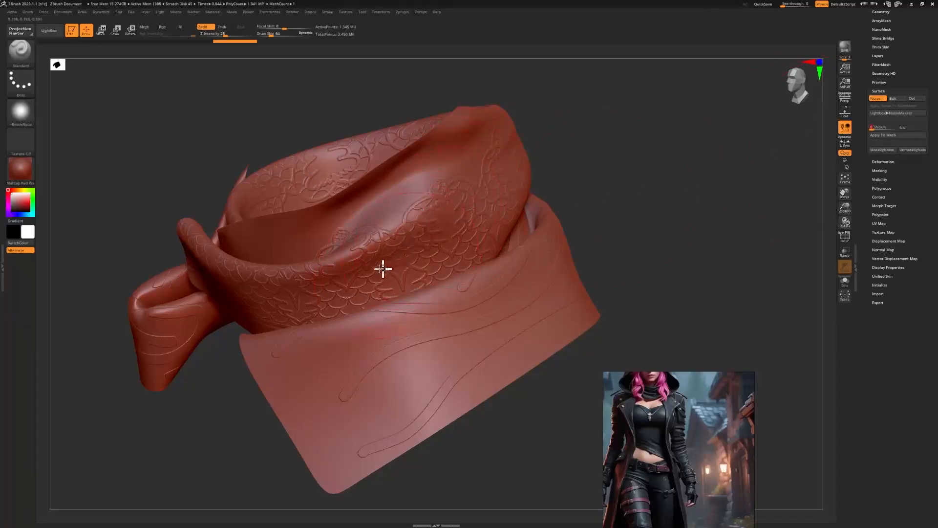
Try applying the surface noise to the scarf mesh and subdividing the scarf once more, undoing each change
left_click(883, 135)
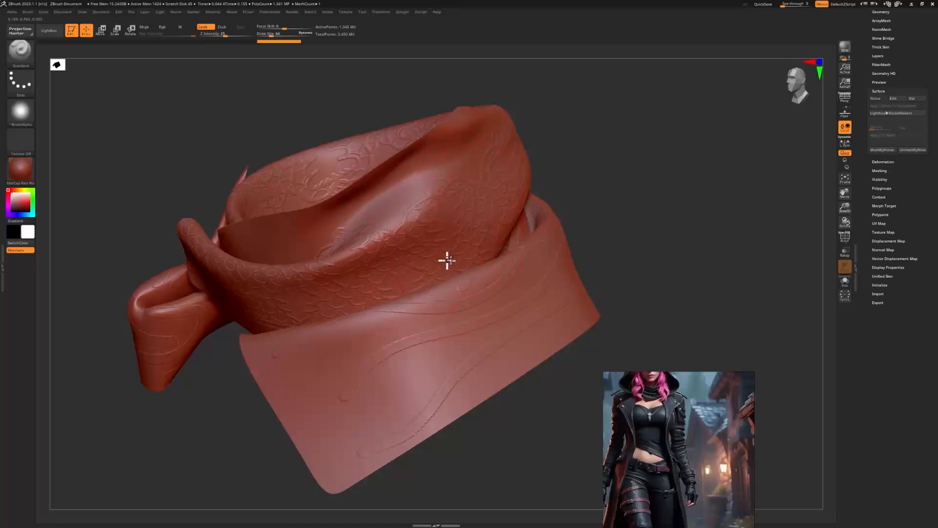
key("ctrl+z")
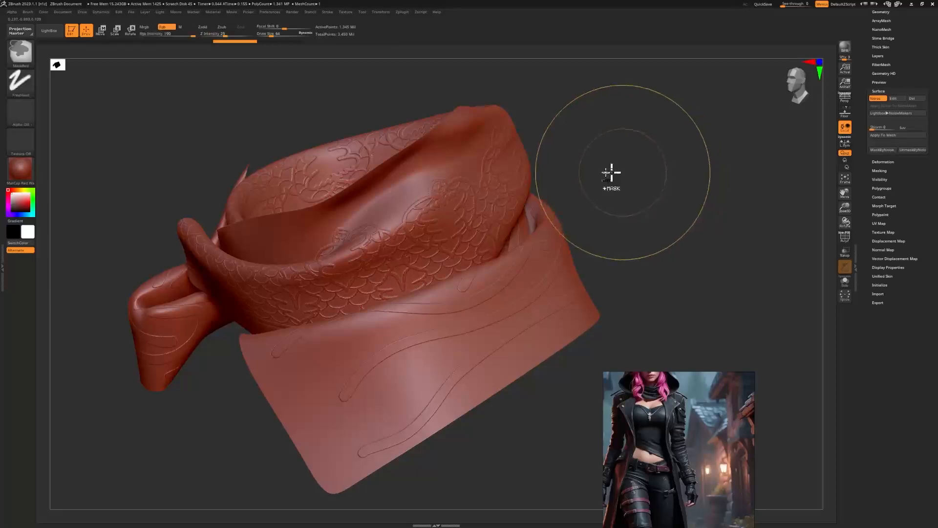
key("ctrl+d")
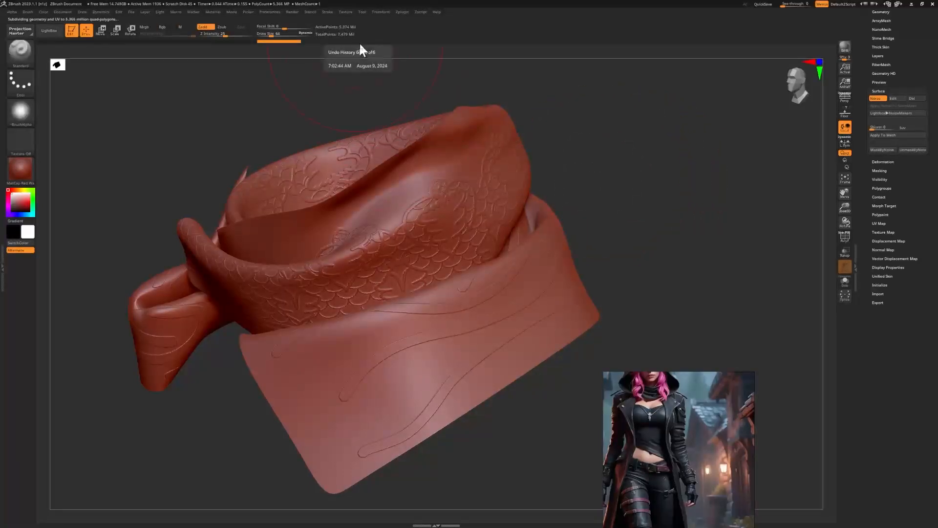
key("ctrl+z")
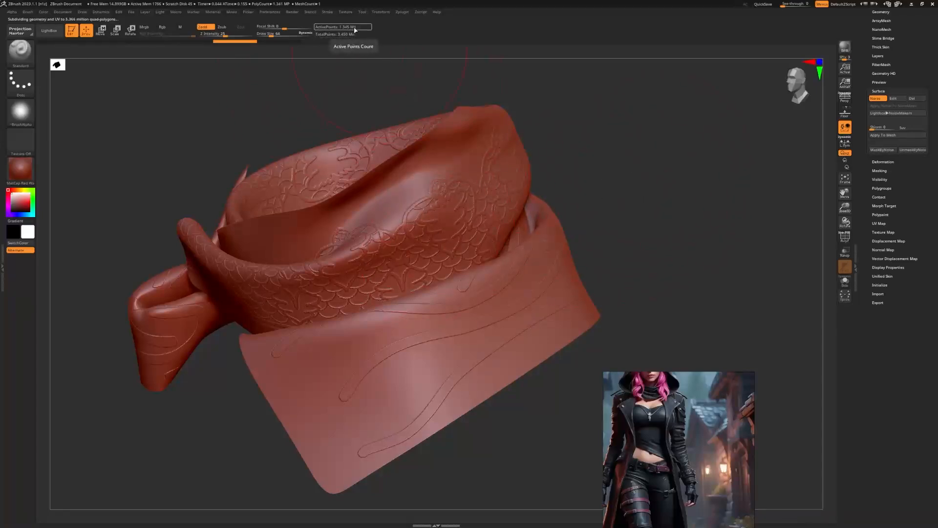
Apply the surface noise to the scarf mesh and compare the baked pattern with the noise preview switched on and off
left_click(893, 136)
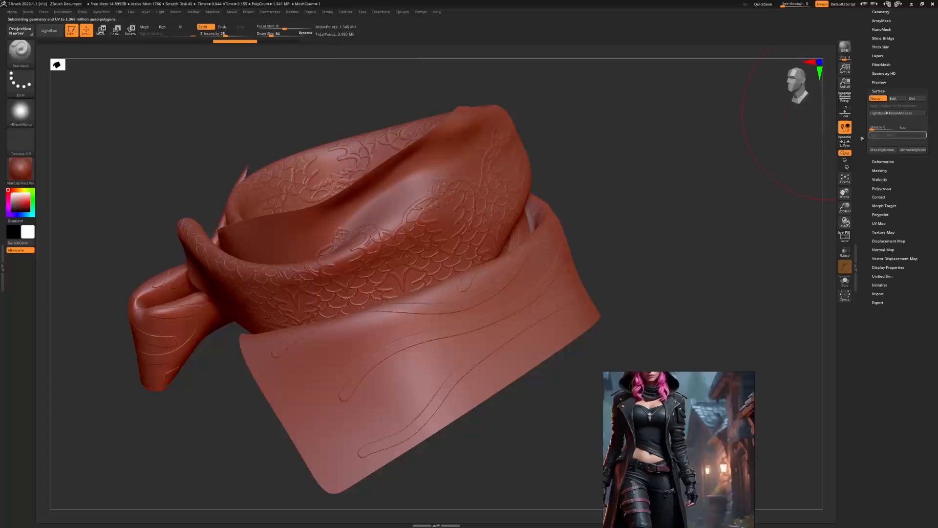
left_click_drag(635, 277, 620, 139, "alt")
left_click_drag(628, 220, 634, 273, "alt")
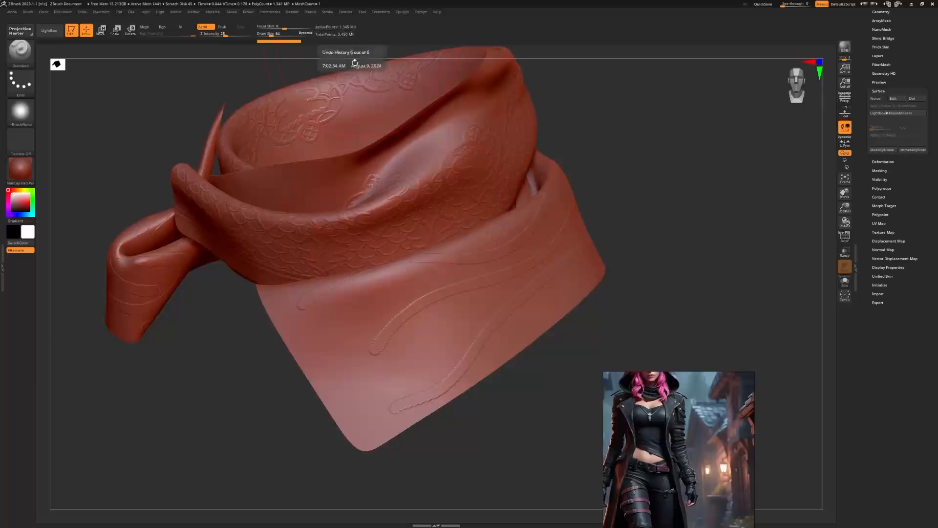
left_click(875, 98)
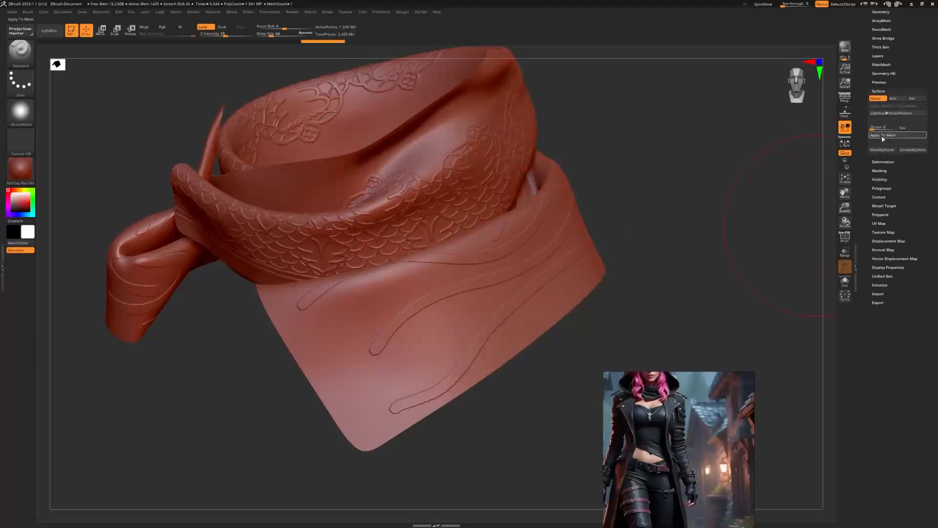
left_click(876, 98)
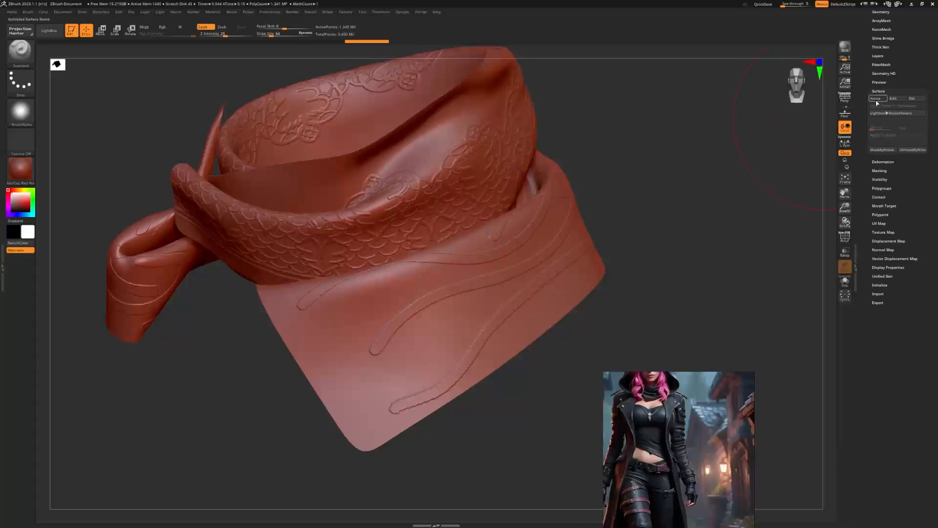
left_click_drag(569, 182, 617, 270, "ctrl+shift")
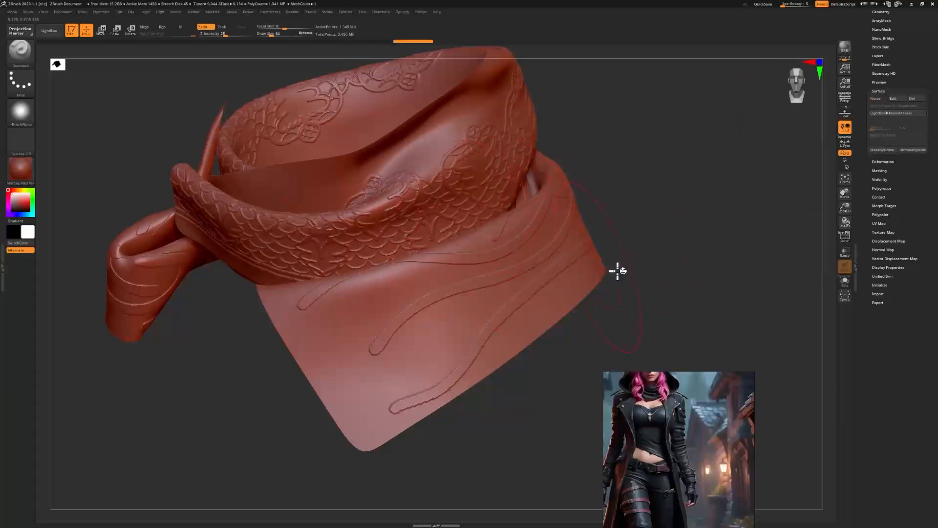
Append a Sphere3D as a new subtool alongside the scarf and select it
mouse_move(658, 245)
left_mouse_down()
mouse_move(647, 245)
mouse_move(662, 256)
mouse_move(596, 252)
mouse_move(584, 215)
mouse_move(594, 190)
mouse_move(596, 206)
mouse_move(664, 186)
left_mouse_up()
left_click_drag(872, 73, 873, 224)
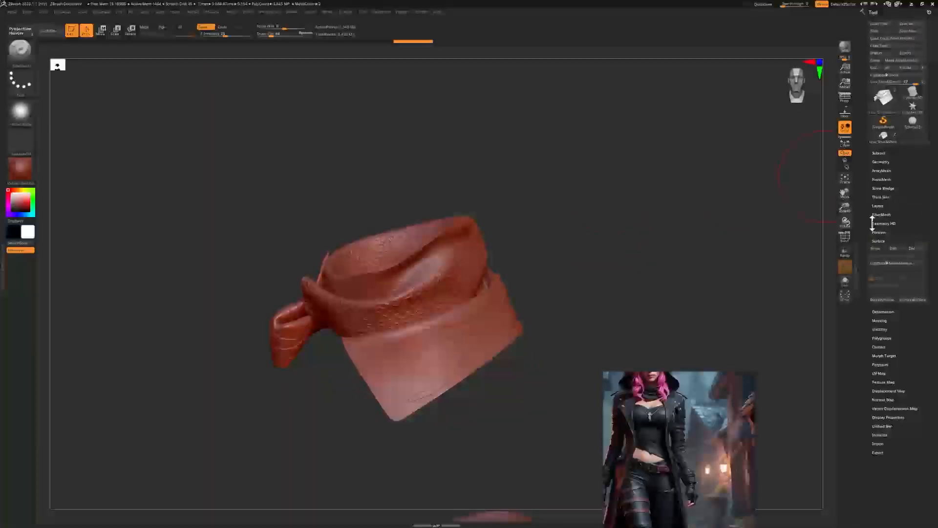
left_click(880, 153)
left_click(880, 153)
left_click(880, 153)
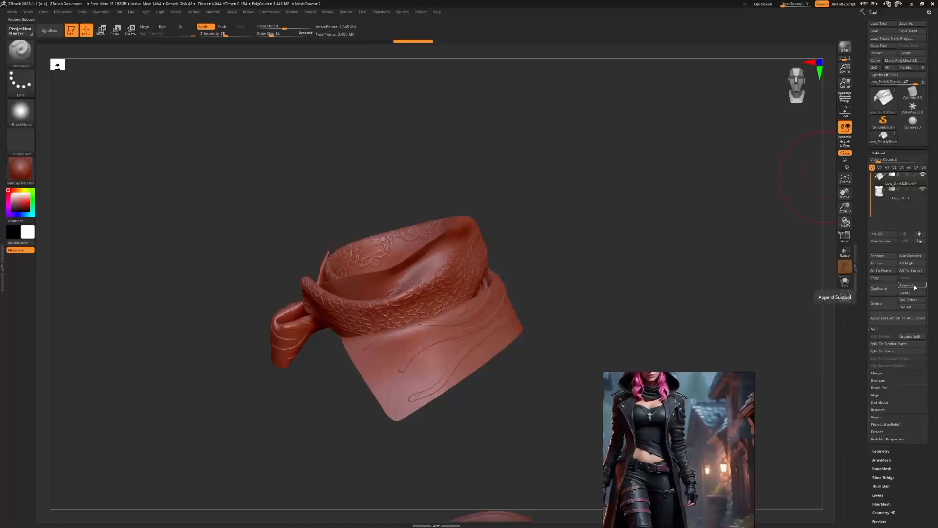
left_click_drag(626, 314, 633, 342, "alt")
left_click_drag(638, 272, 630, 320, "alt")
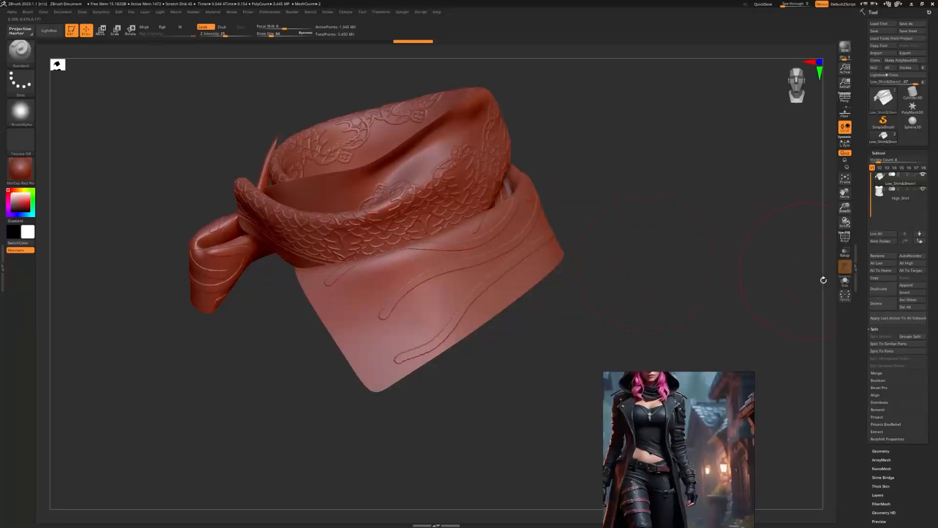
left_click(916, 288)
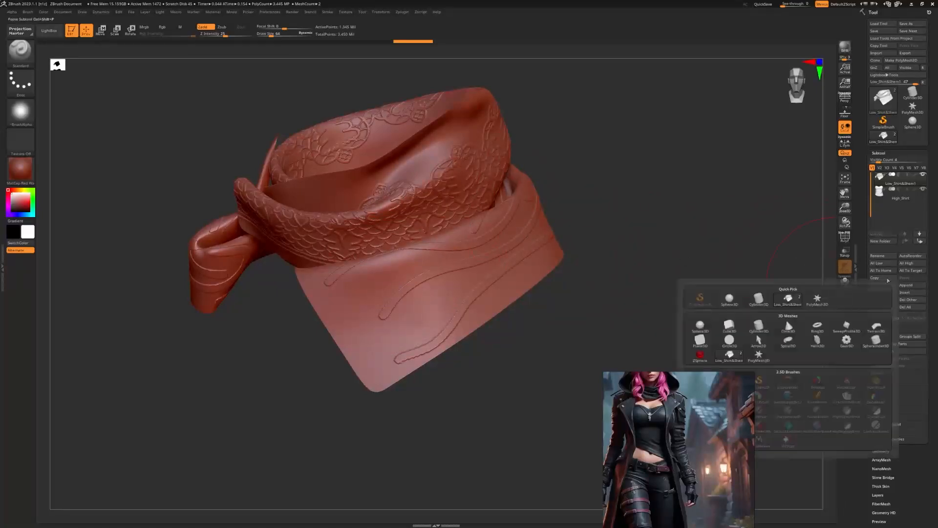
left_click(915, 285)
left_click(700, 325)
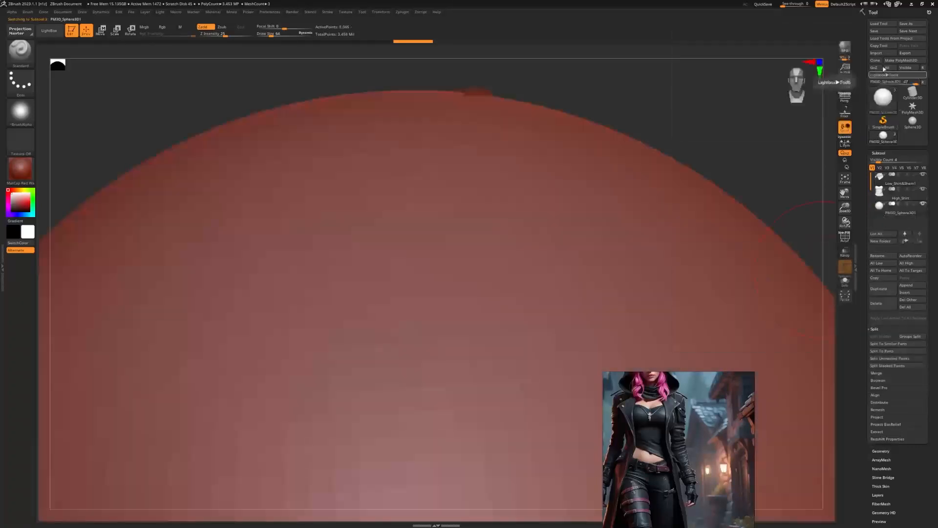
Replace the sphere by importing the Raw_Shemagh mesh from the D: drive's 3d > Skyrim > tutorial folder
left_click(878, 53)
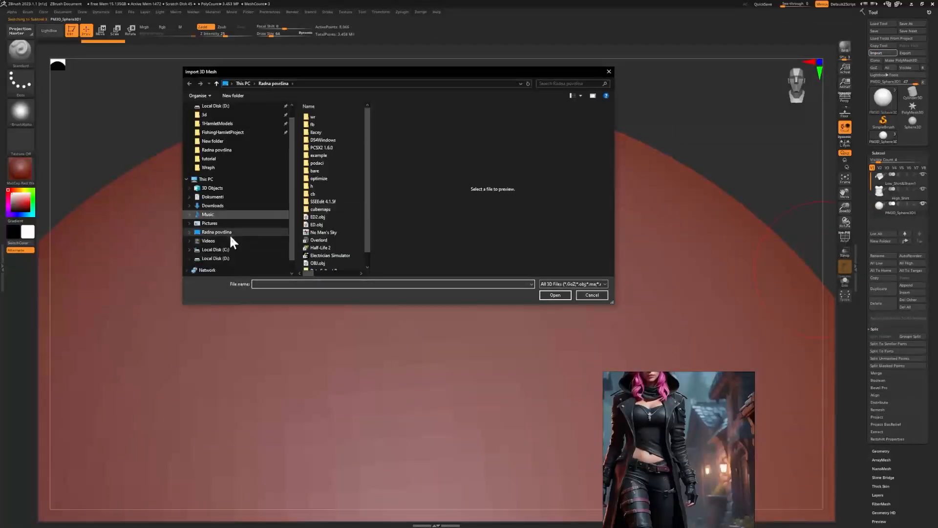
scroll(231, 234, "down", 1)
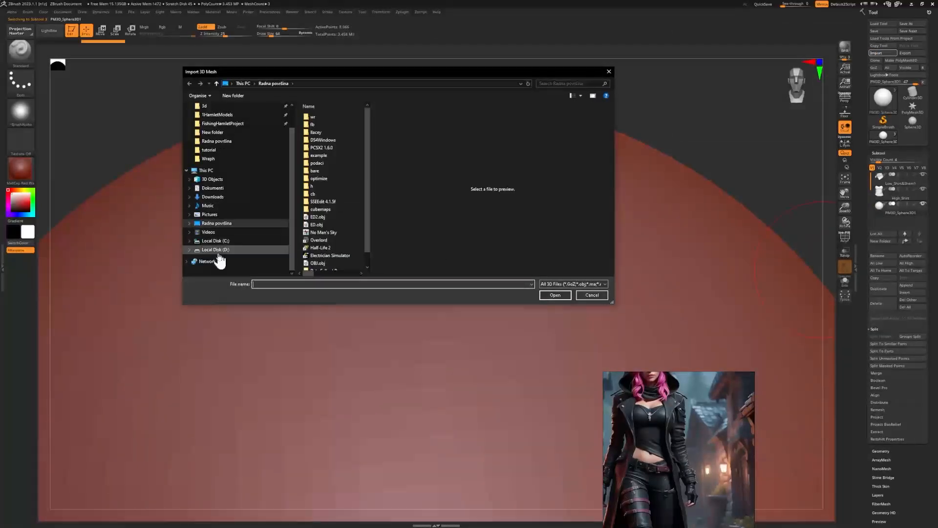
left_click(213, 107)
double_click(326, 170)
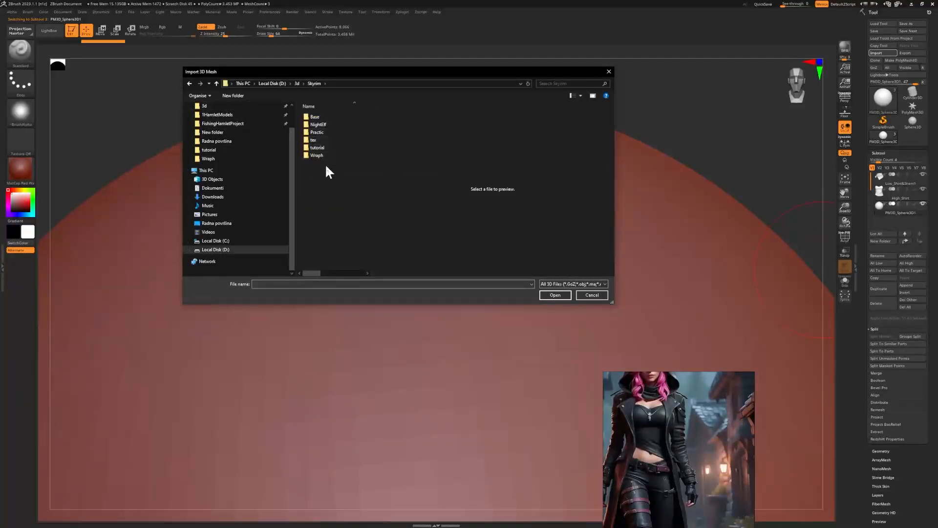
double_click(334, 149)
scroll(337, 213, "down", 3)
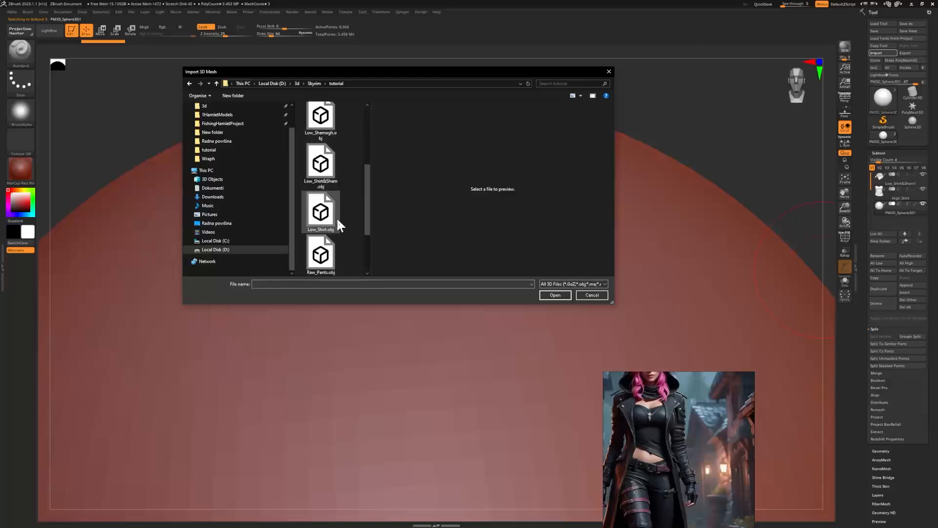
scroll(330, 226, "down", 2)
double_click(330, 215)
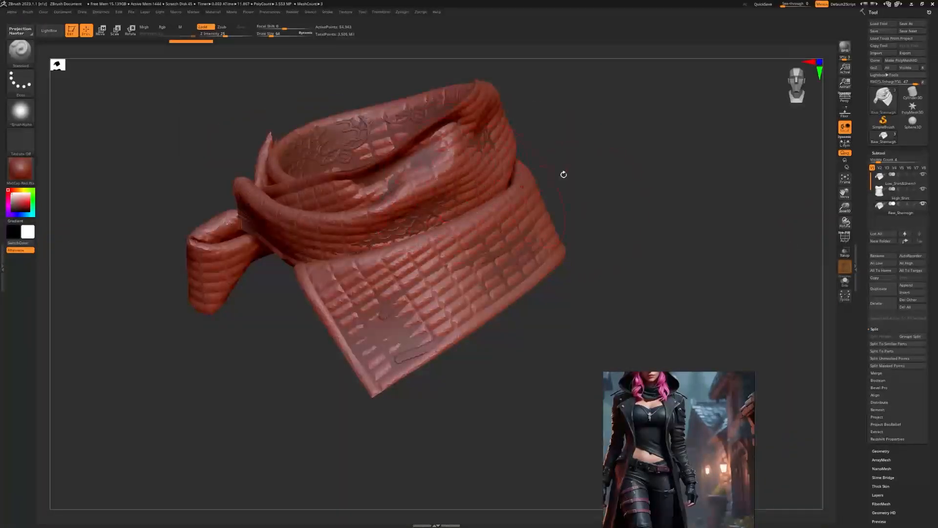
Reorder the Raw_Shemagh subtool to sit directly below the detailed scarf and hide the High_Shirt subtool
left_click_drag(807, 73, 739, 131)
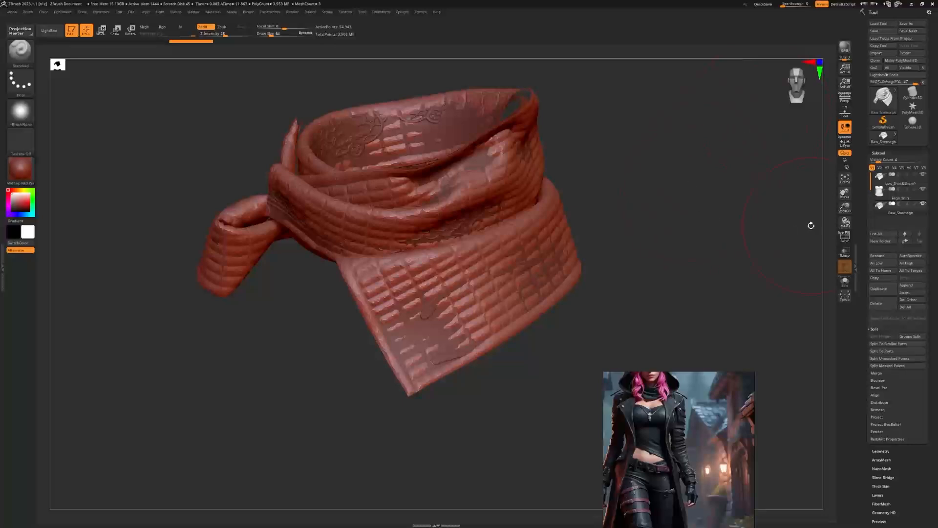
left_click_drag(888, 206, 900, 186)
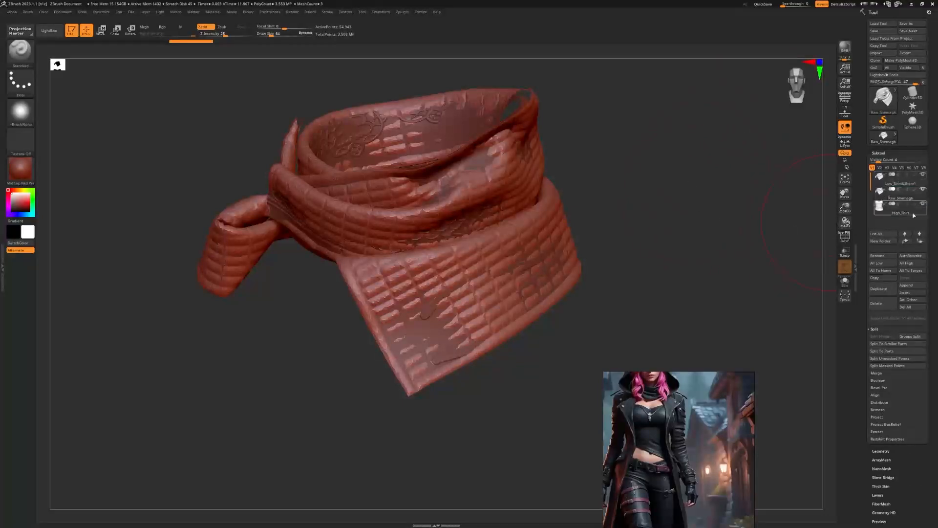
left_click(889, 200)
left_click(923, 204)
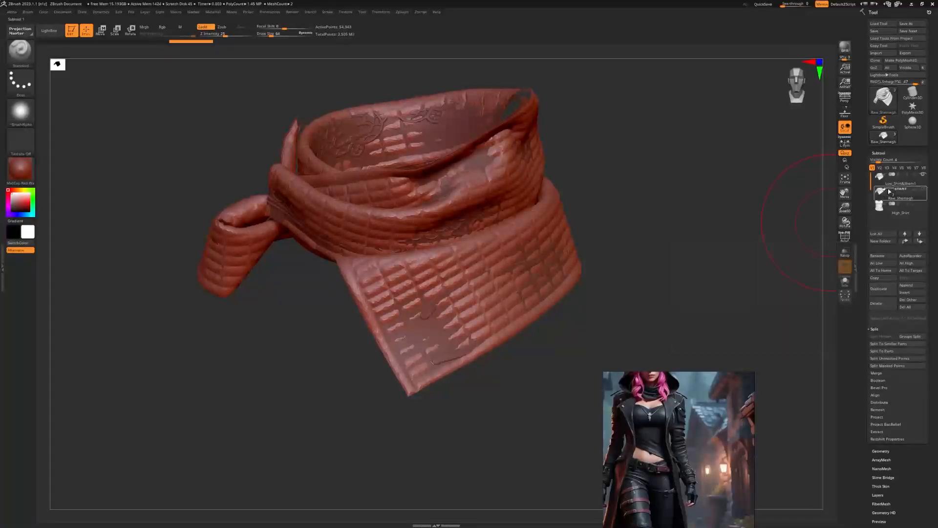
Select the detailed Low_Shirt&Shem1 scarf subtool and run ProjectAll to transfer the Raw_Shemagh surface onto it
mouse_move(877, 194)
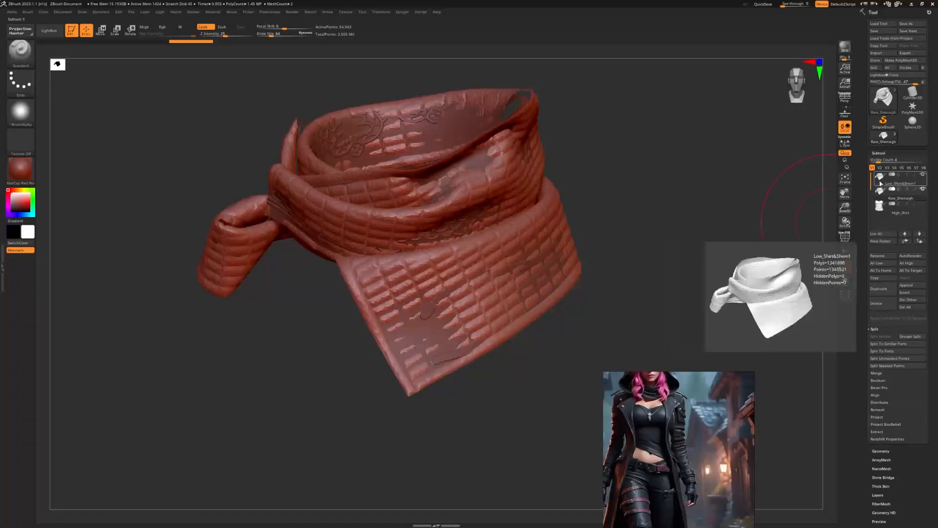
left_click(882, 183)
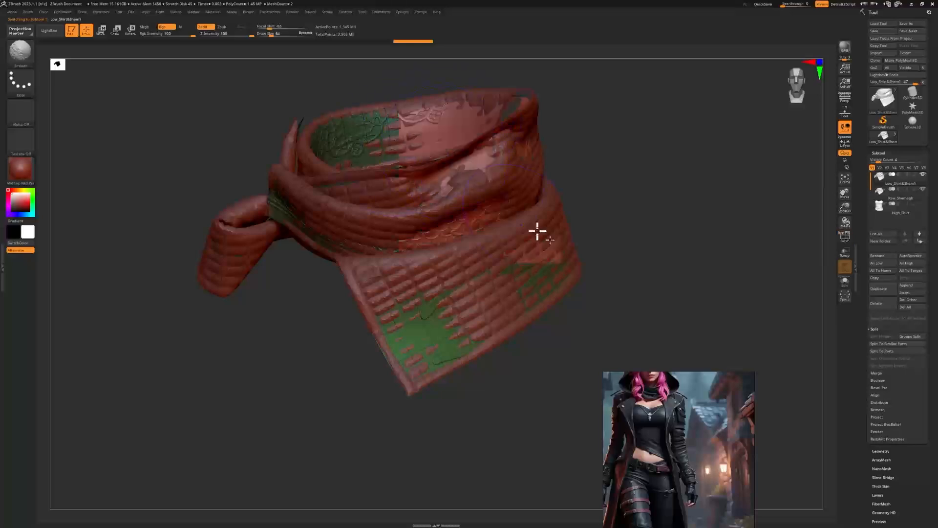
left_click_drag(591, 245, 617, 203)
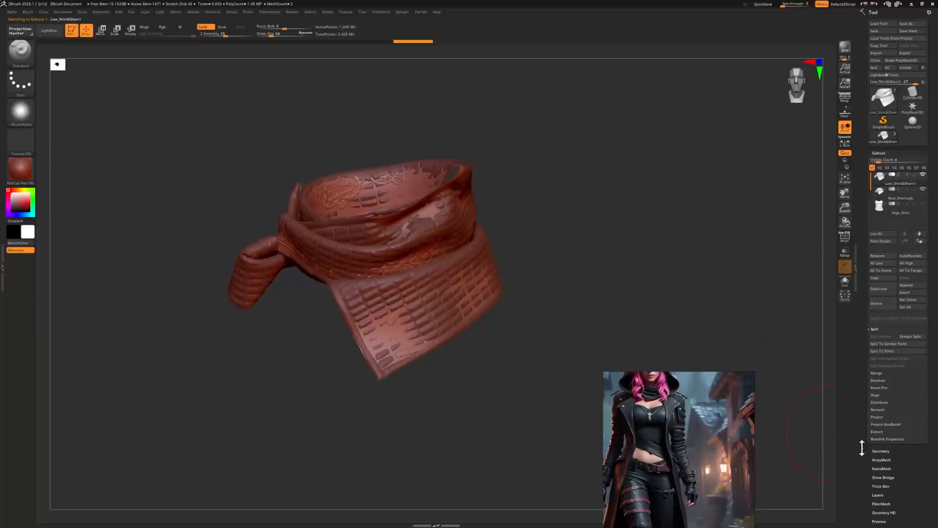
left_click_drag(862, 448, 867, 392)
left_click(891, 263)
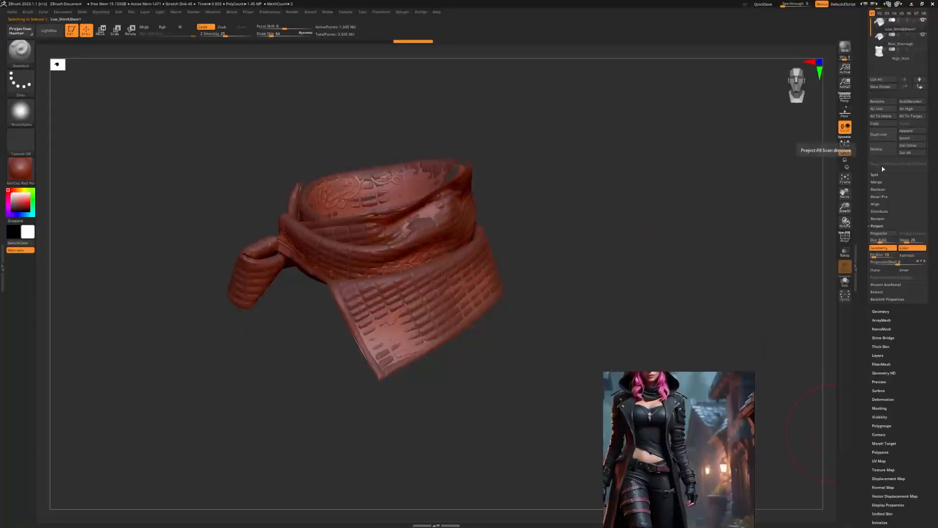
left_click_drag(864, 169, 868, 210)
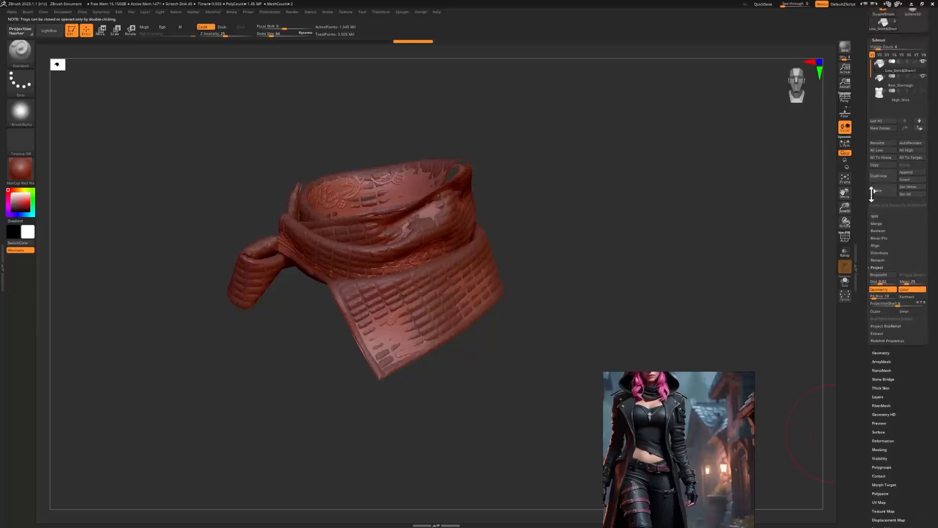
left_click(883, 275)
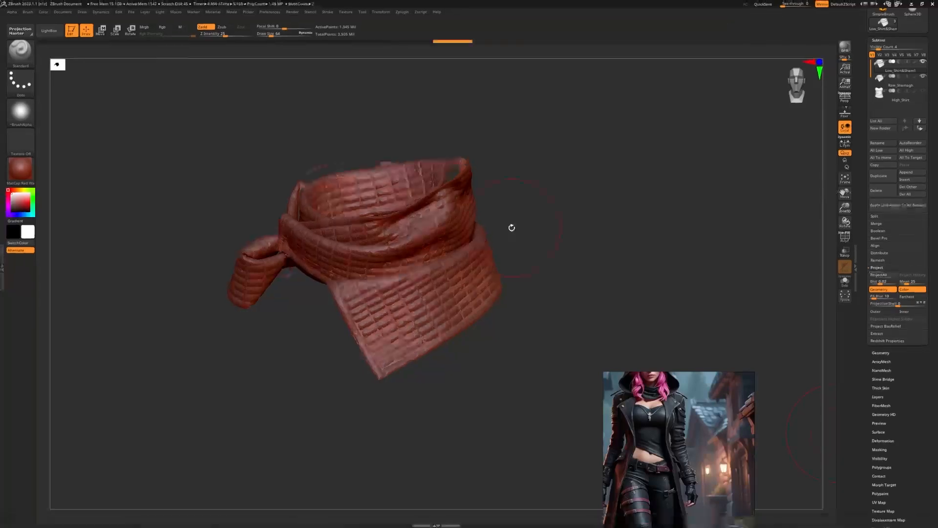
Hide the Raw_Shemagh subtool and check the projected quilted surface and wireframe on the scarf
left_click_drag(864, 117, 864, 143)
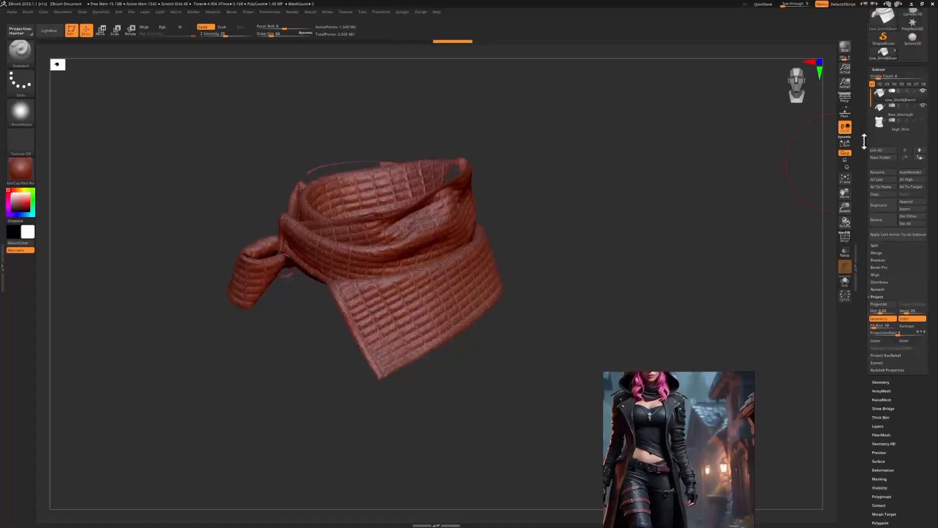
left_click(923, 106)
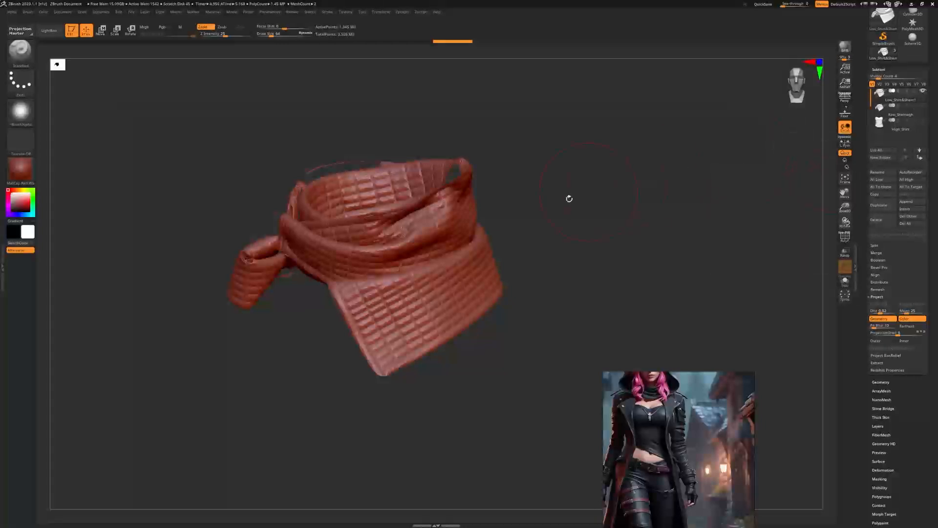
left_click_drag(567, 199, 733, 221, "alt")
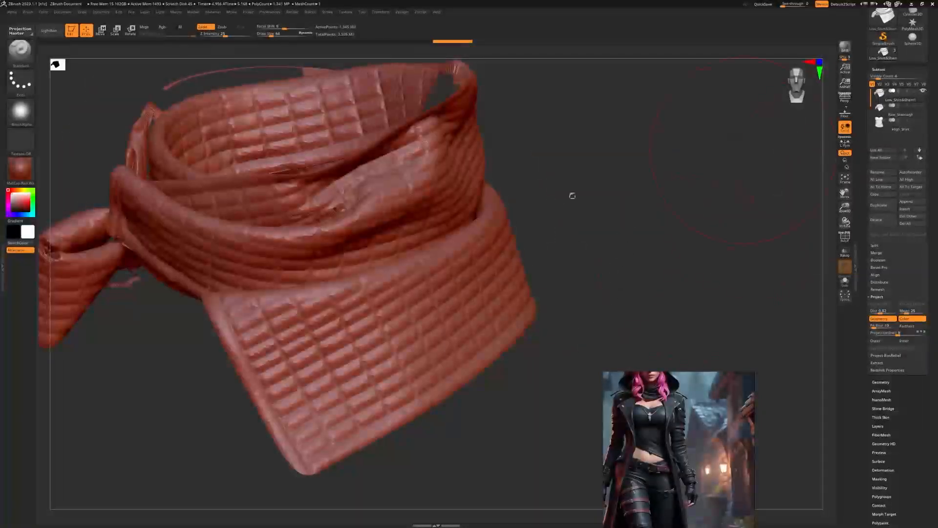
key("shift+f")
key("shift+f")
key("shift+f")
key("shift+f")
Edit the surface noise on the projected scarf, accept it, and inspect the pattern over the quilting from several sides
left_click_drag(862, 410, 886, 169)
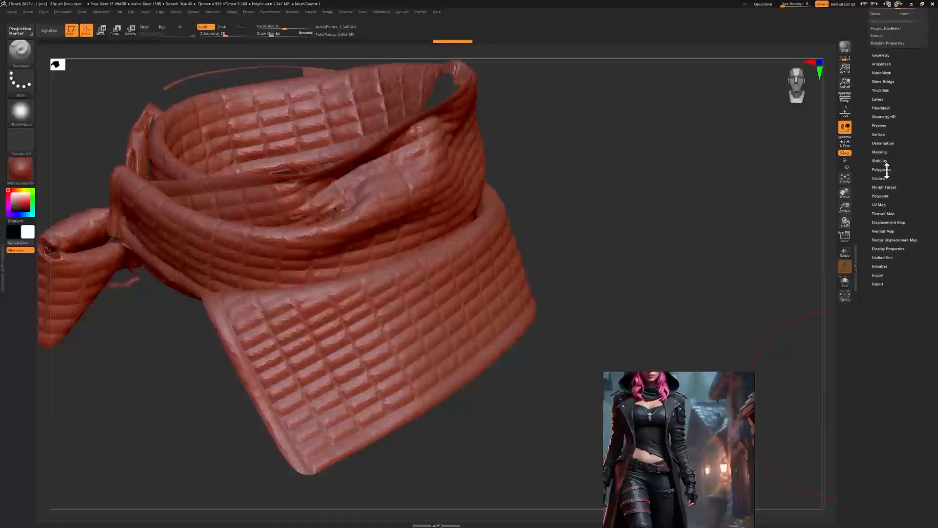
left_click(882, 134)
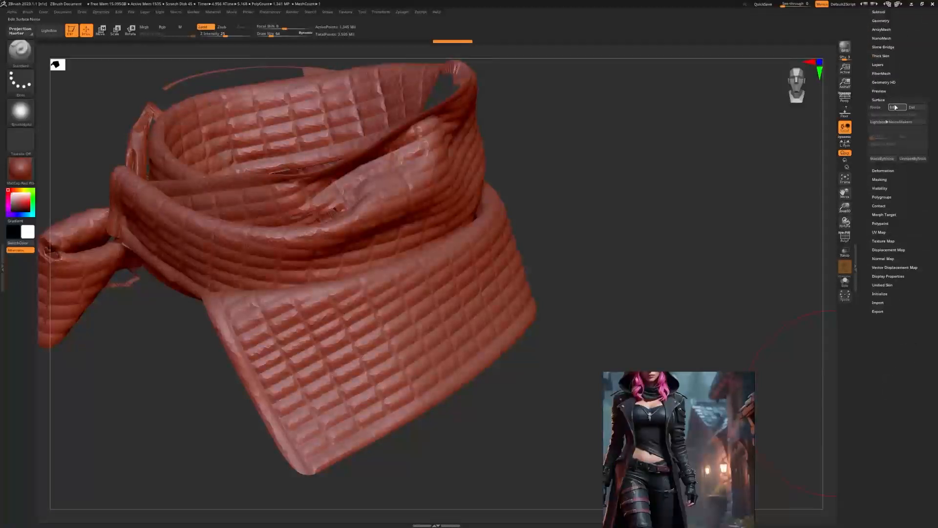
left_click(896, 106)
left_click(774, 321)
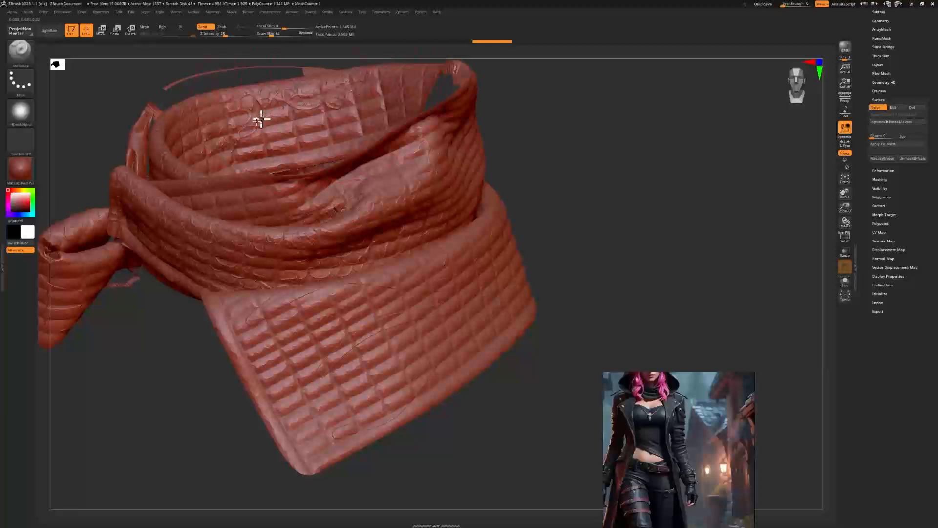
left_click_drag(669, 209, 641, 246)
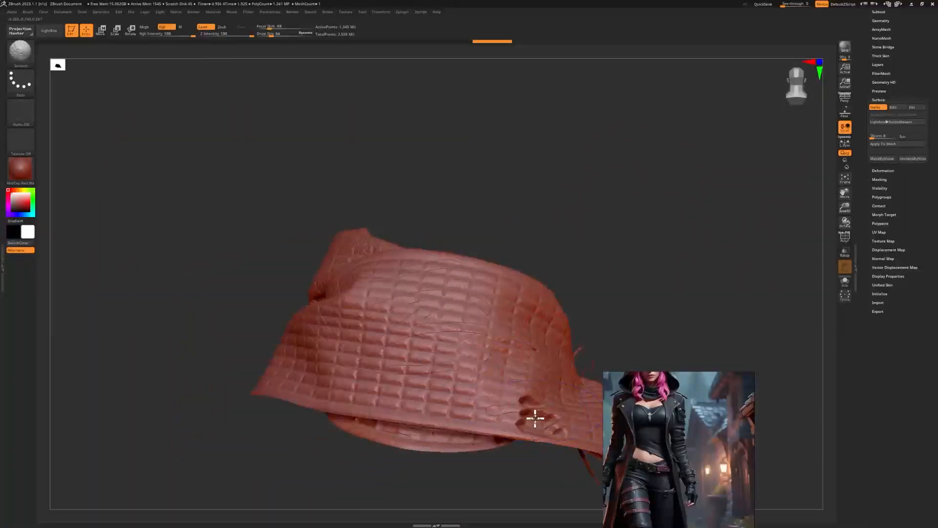
Examine the noise and the wireframe on the projected scarf from the front and back, then centre the view
left_click_drag(537, 427, 586, 335)
key("shift+f")
key("shift+f")
key("shift+f")
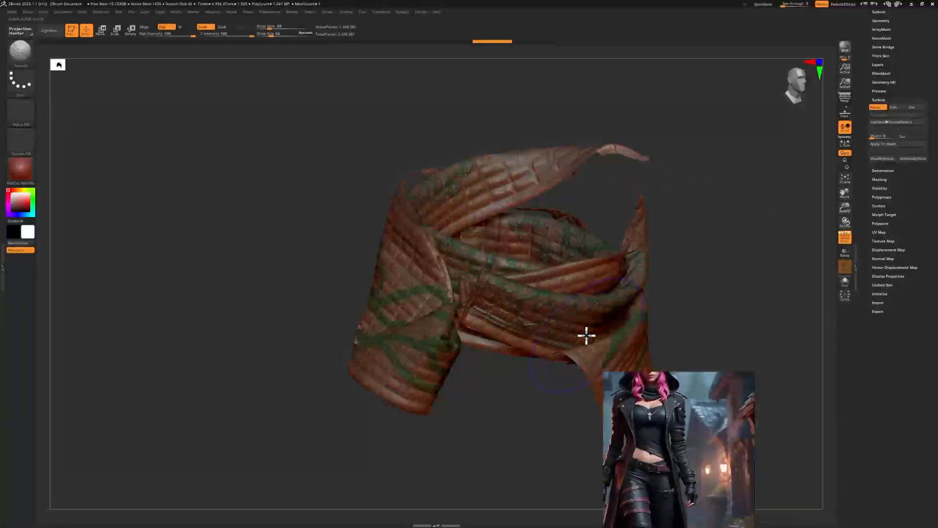
key("shift+f")
left_click_drag(743, 282, 614, 272, "alt")
Select the Raw_Shemagh subtool and give it surface noise driven by the Mask.png alpha from the desktop folder
left_click_drag(857, 169, 880, 211)
left_click(880, 153)
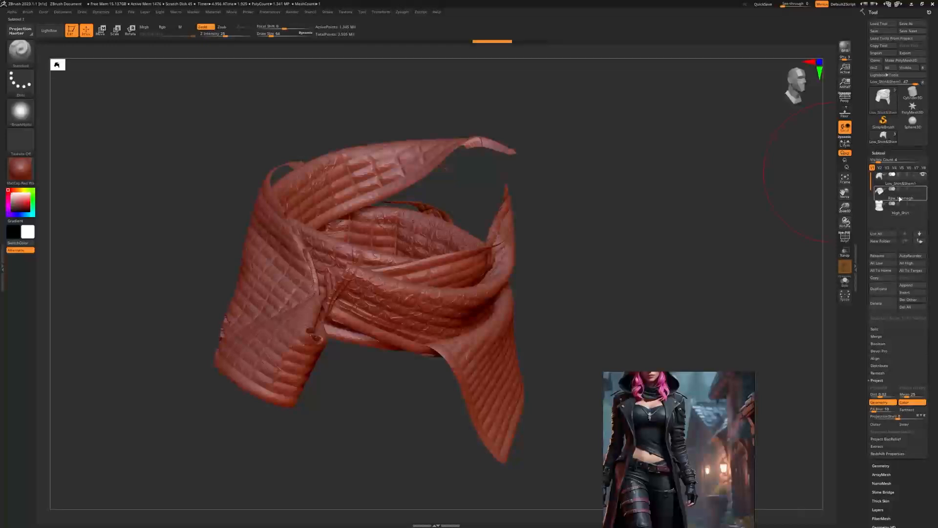
left_click(909, 194)
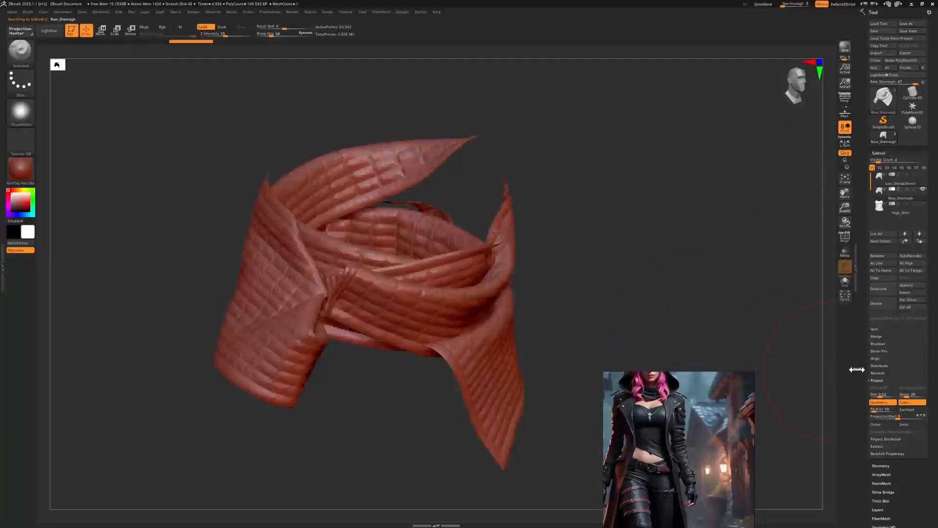
left_click_drag(855, 373, 872, 282)
left_click(878, 259)
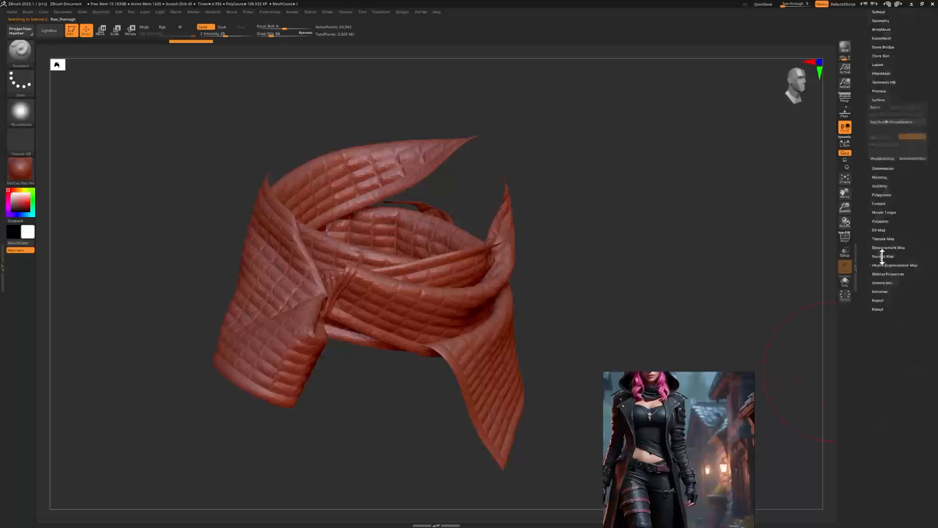
left_click(897, 108)
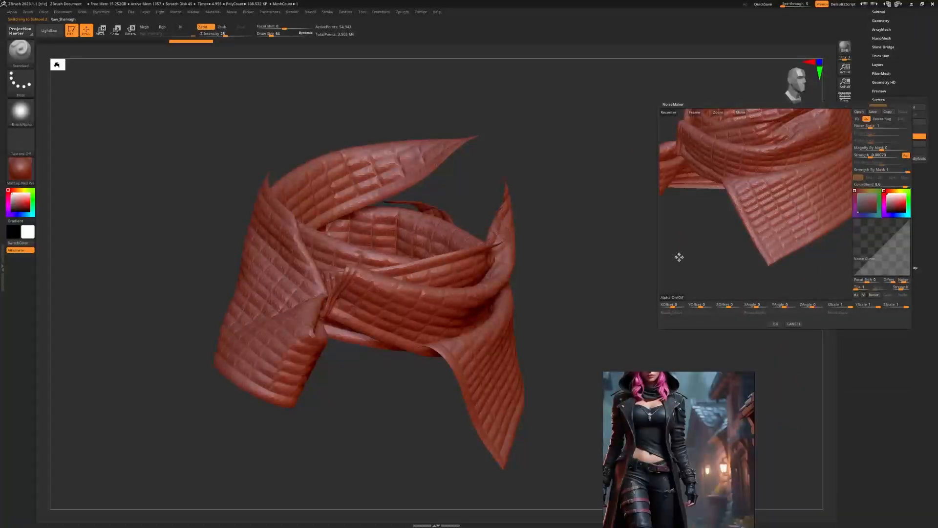
left_click(680, 296)
scroll(216, 201, "up", 1)
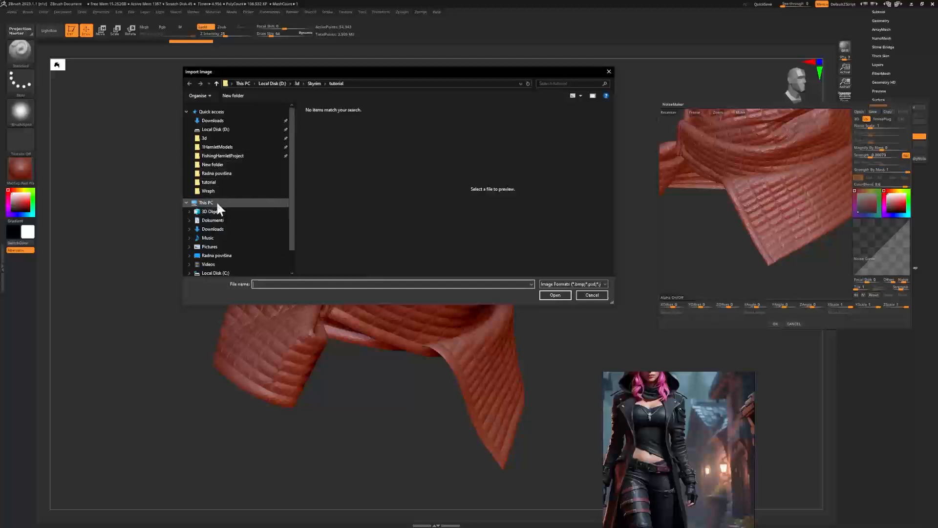
scroll(217, 208, "down", 1)
left_click(223, 223)
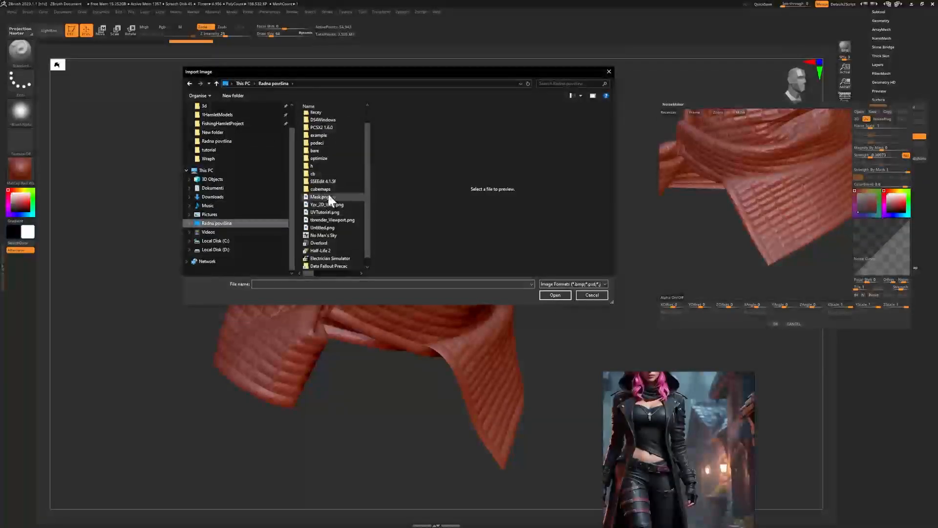
double_click(320, 196)
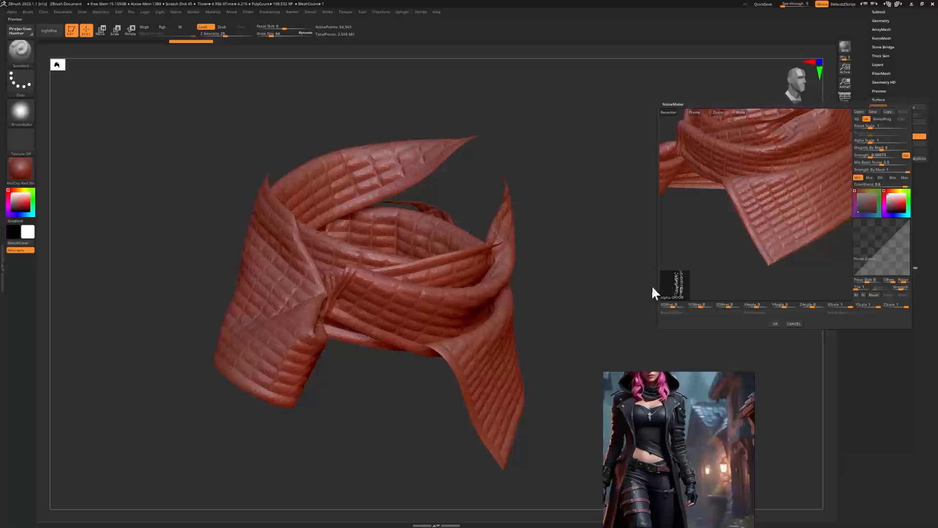
left_click(775, 323)
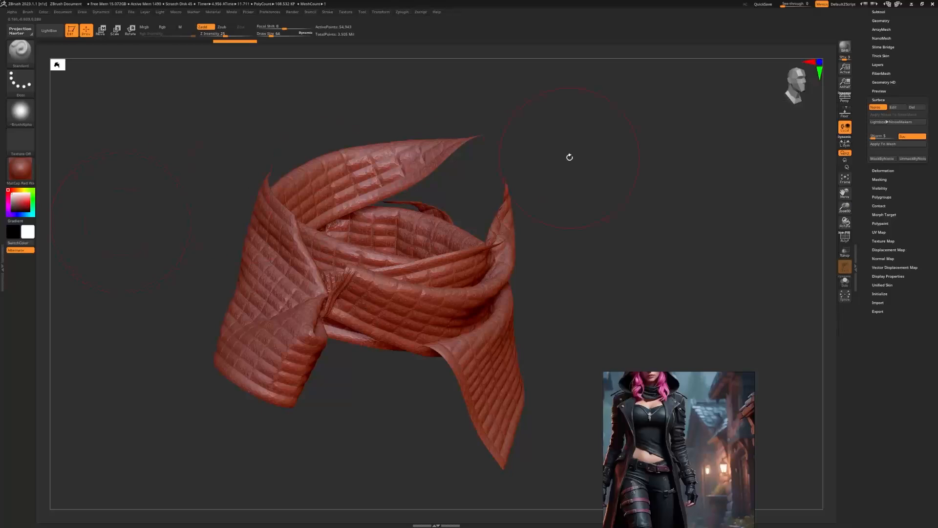
Inspect the noise on the Raw_Shemagh scarf, and switch to Photoshop to view more of the UV mask
left_click_drag(552, 218, 472, 263)
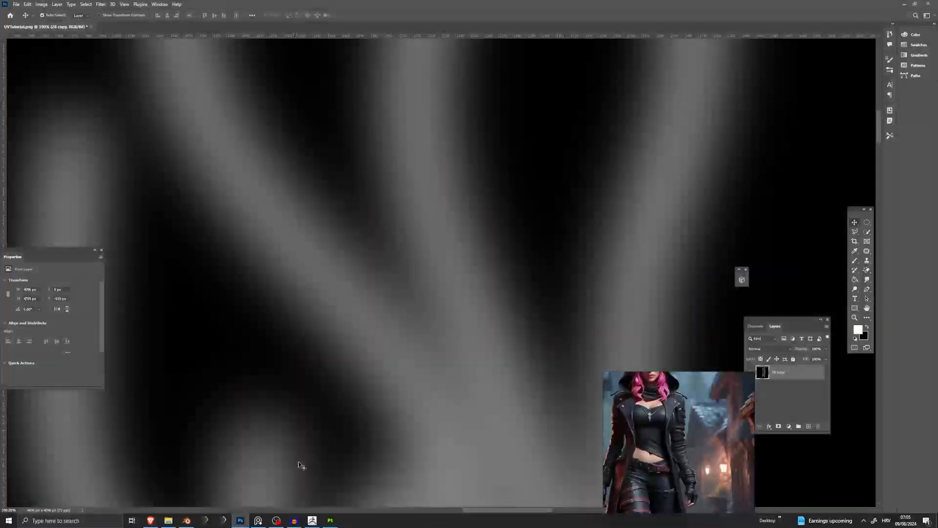
scroll(387, 377, "down", 2, "alt")
scroll(387, 377, "down", 5, "alt")
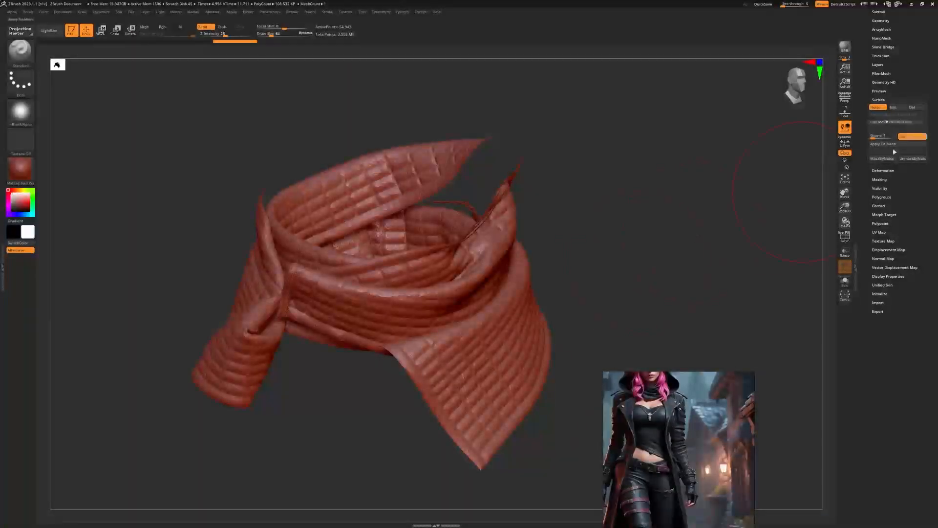
Delete the Raw_Shemagh subtool and show the Low_Shirt&Shem1 scarf
left_click_drag(875, 117, 874, 237)
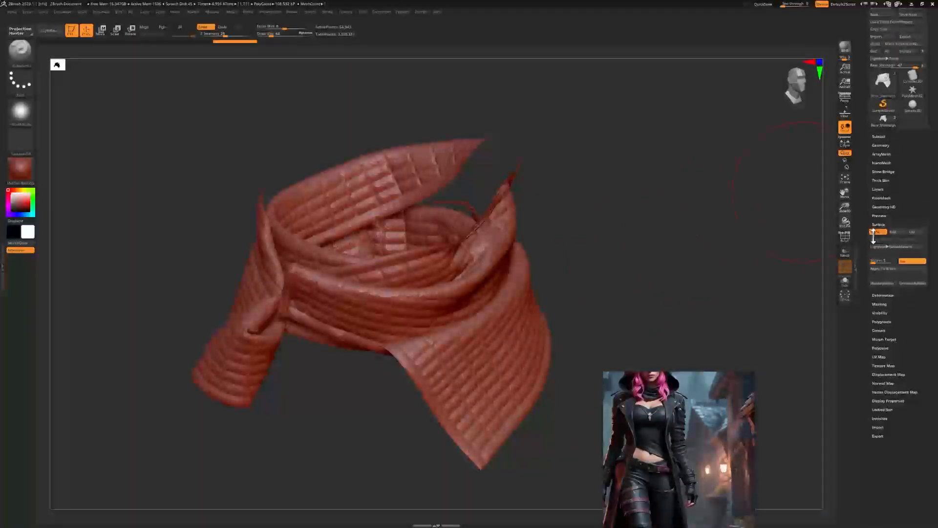
left_click(884, 138)
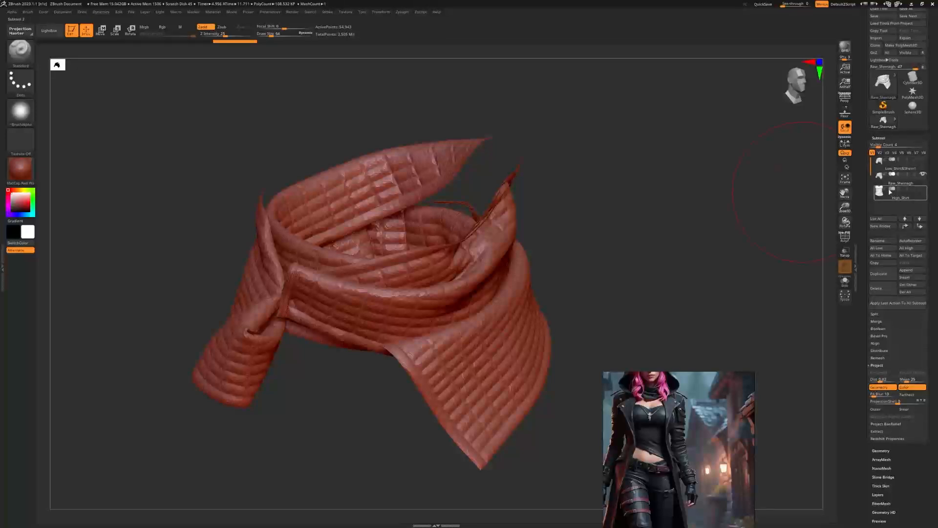
left_click(876, 288)
left_click(813, 306)
left_click(924, 166)
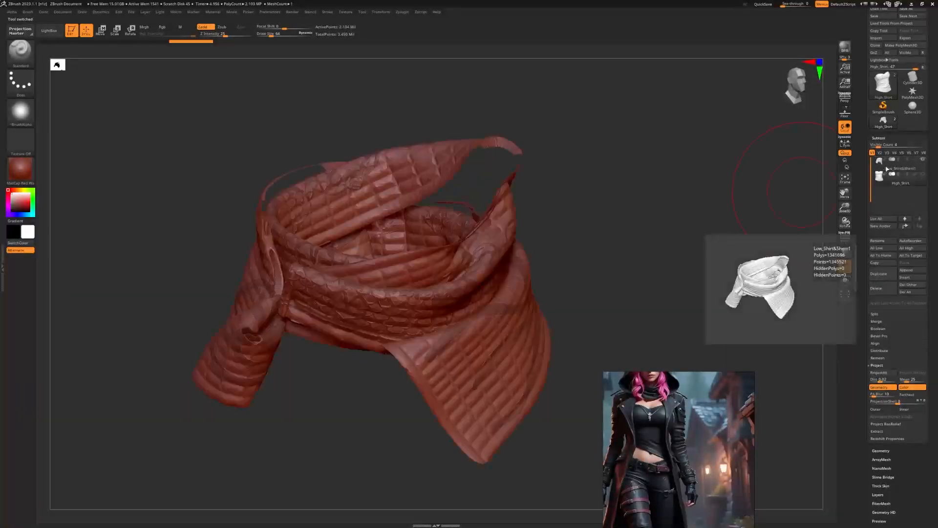
Select the Low_Shirt&Shem1 scarf, check its torn area, and step its history back to before the quilted projection
left_click_drag(704, 288, 261, 308)
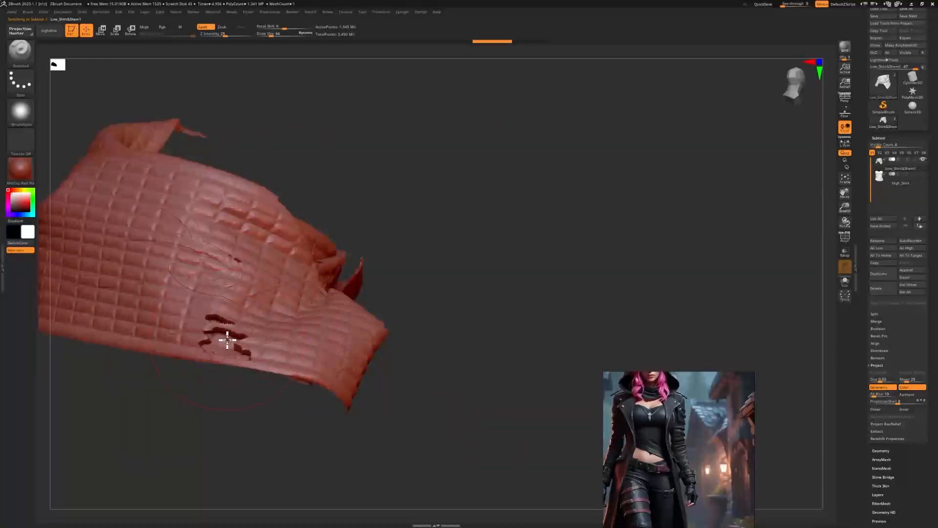
left_click_drag(536, 285, 504, 290)
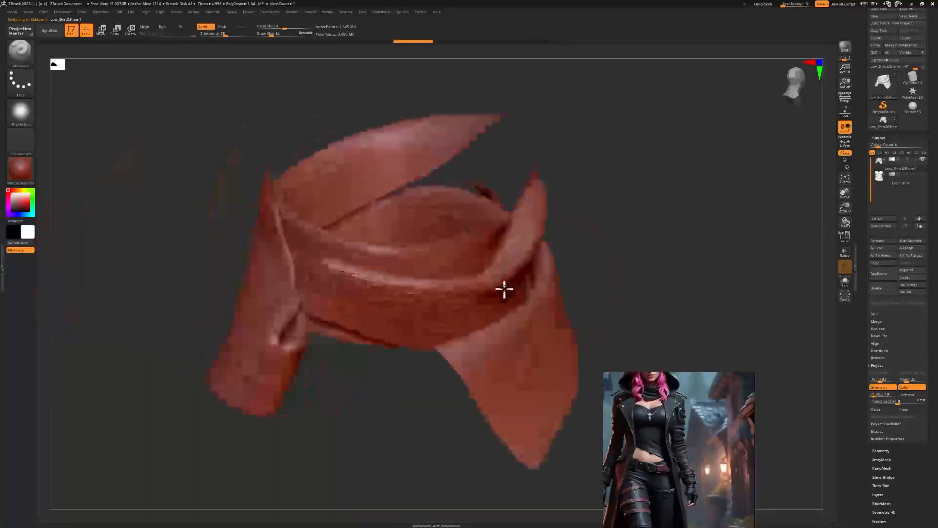
mouse_move(445, 231)
left_mouse_down("shift")
mouse_move(617, 245)
mouse_move(360, 301)
mouse_move(597, 289)
mouse_move(533, 285)
mouse_move(559, 268)
mouse_move(635, 275)
mouse_move(588, 281)
left_mouse_up("shift")
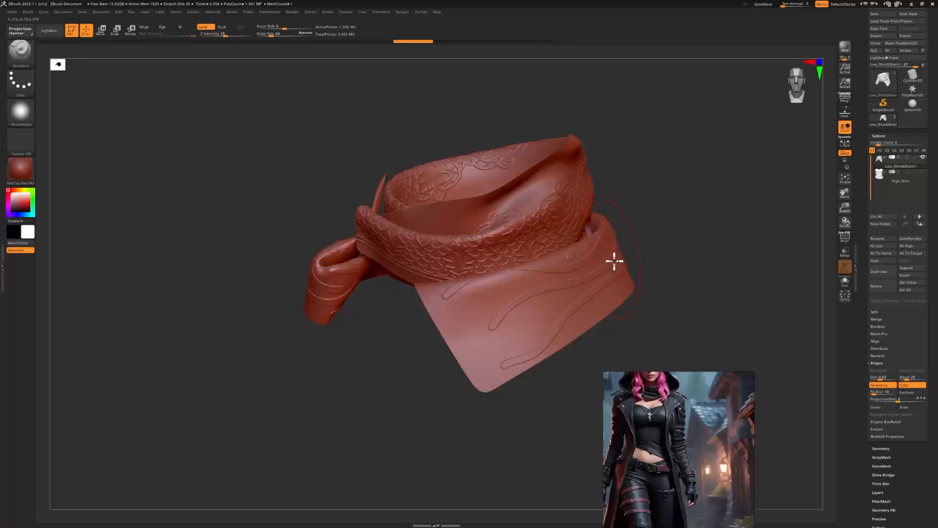
Apply the olive woven-fabric noise preset from the NoiseMaker library to the scarf's surface
scroll(896, 434, "down", 5)
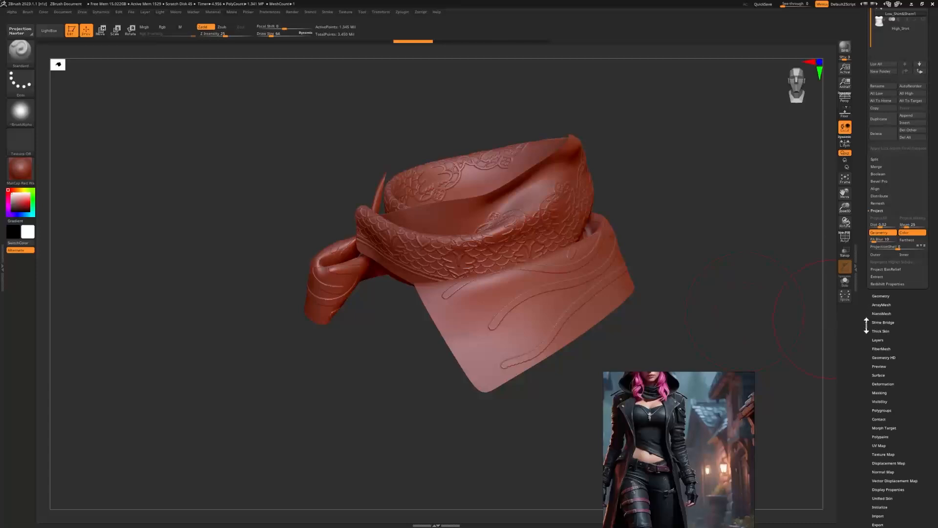
left_click(879, 374)
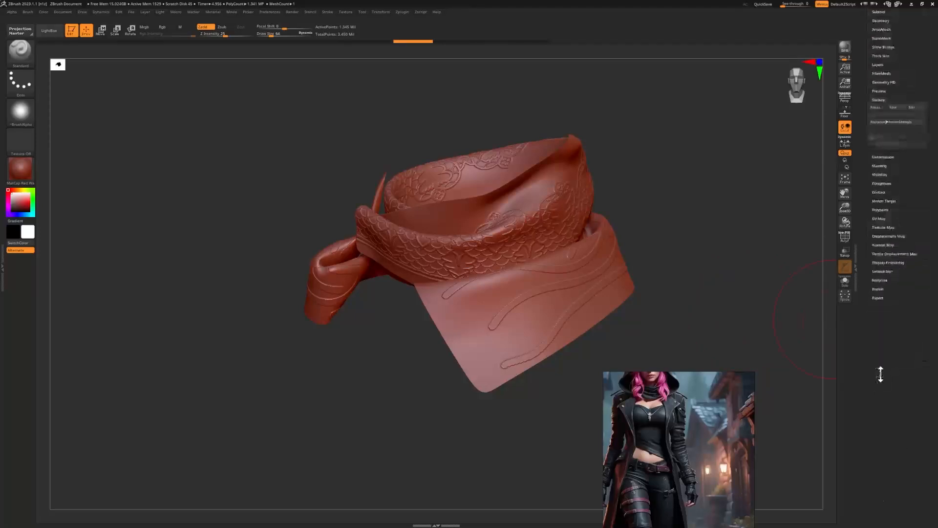
left_click(870, 108)
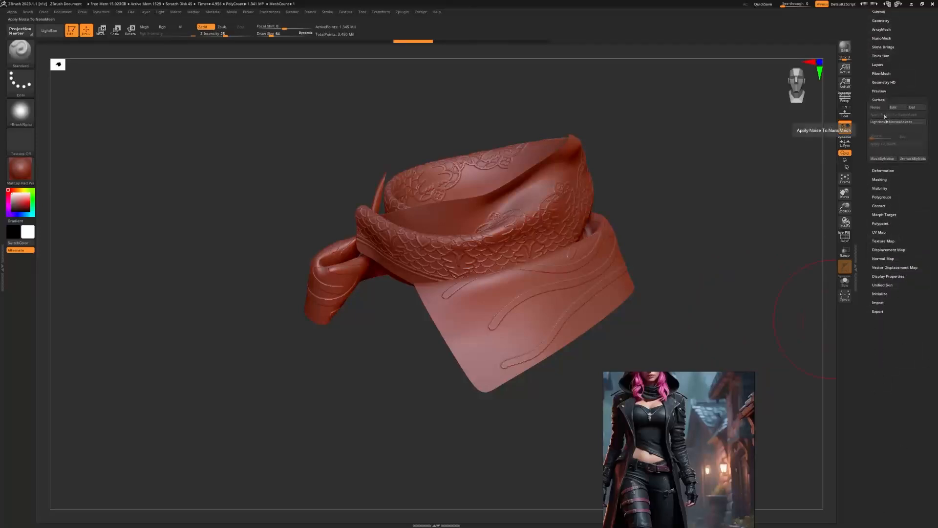
left_click(888, 123)
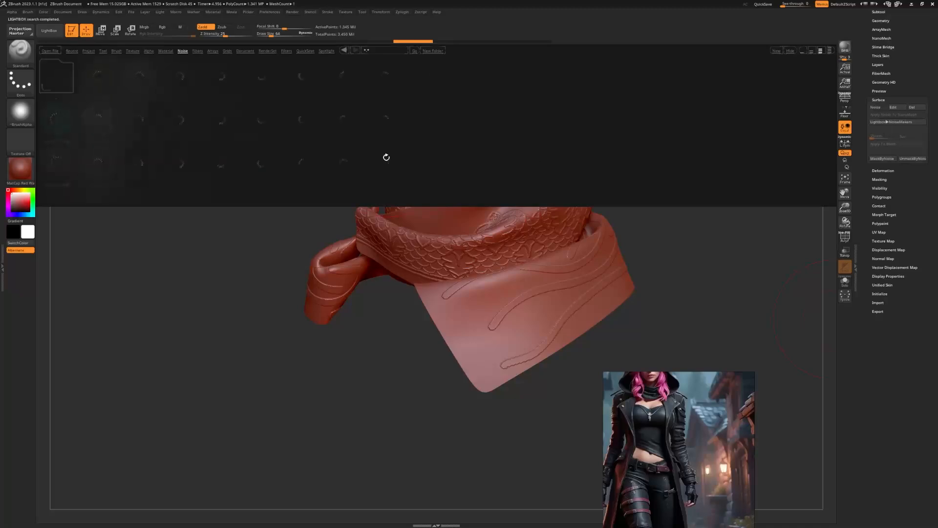
mouse_move(505, 132)
left_mouse_down()
mouse_move(386, 131)
mouse_move(499, 129)
left_mouse_up()
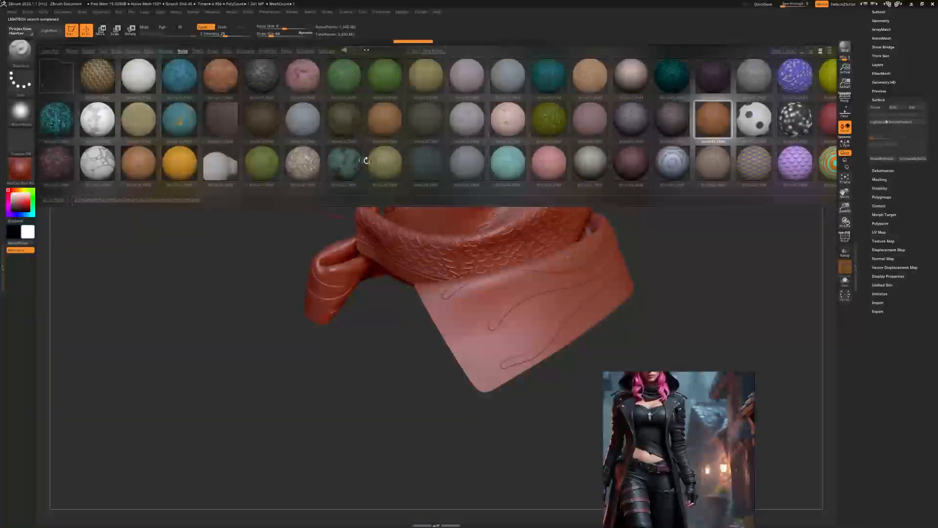
left_click(385, 163)
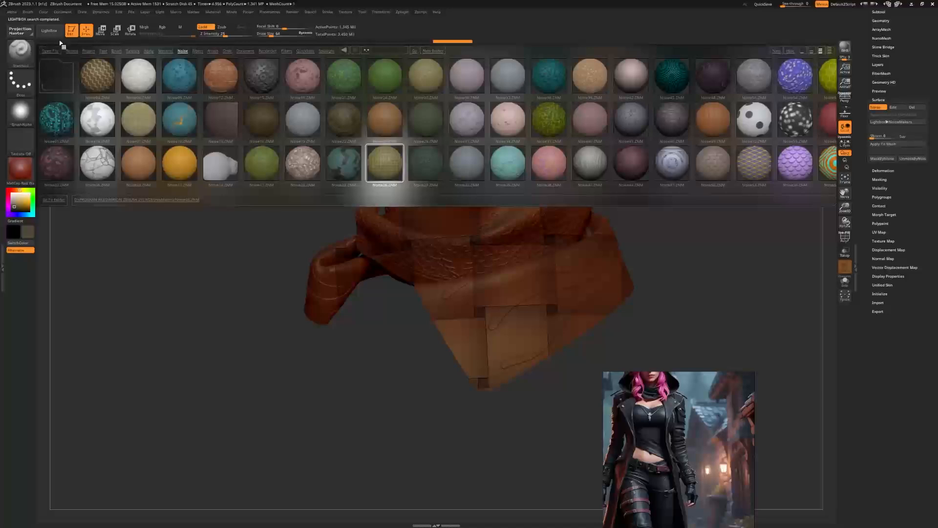
Edit the woven noise, switch it to UV mapping, adjust its noise scale, and frame the scarf in the preview
left_click(896, 108)
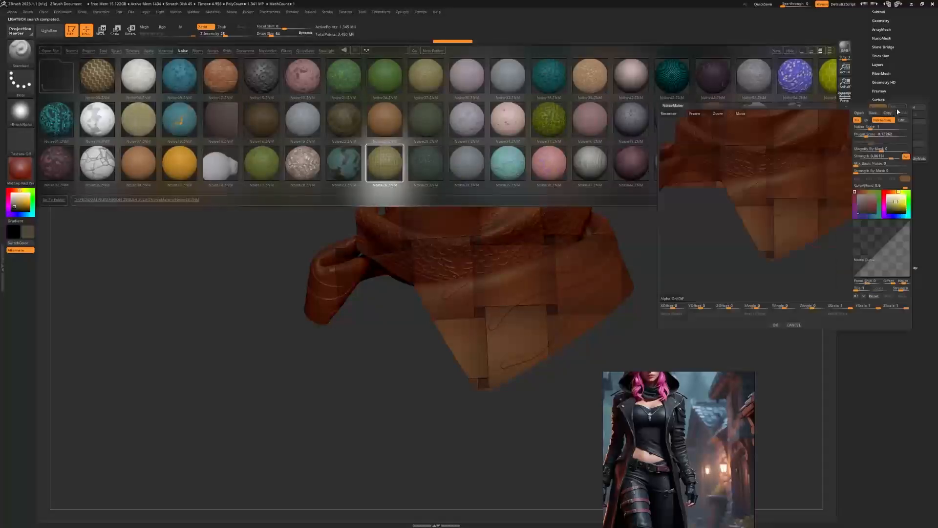
left_click(865, 119)
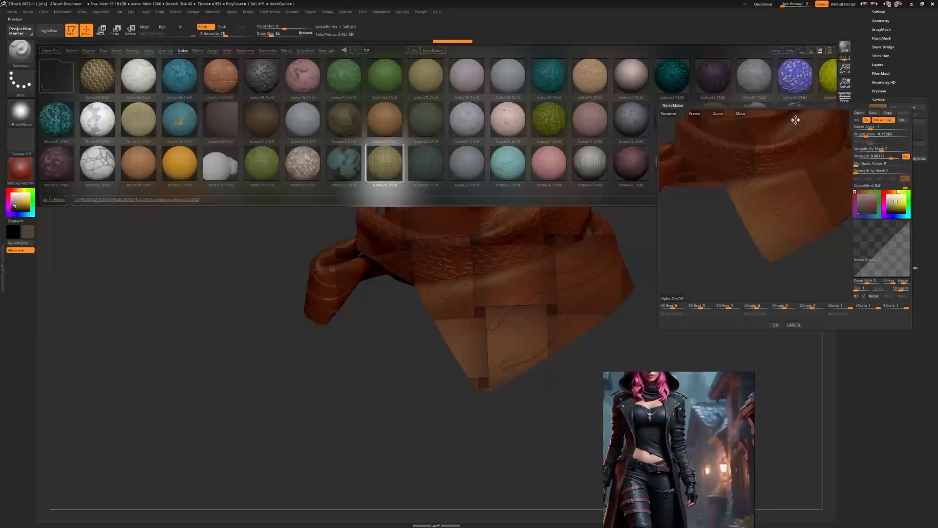
left_click_drag(744, 129, 802, 183)
left_click(694, 114)
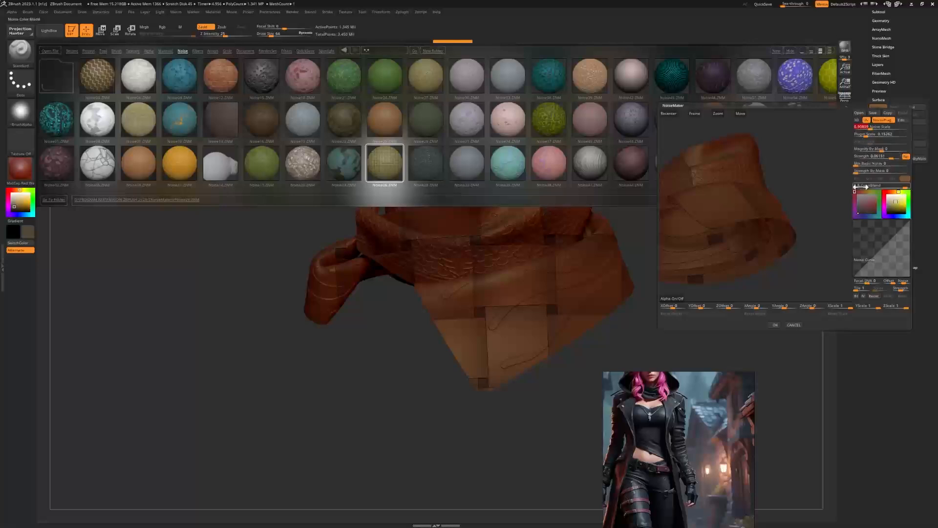
left_click_drag(742, 189, 797, 190, "alt")
left_click_drag(779, 241, 826, 183)
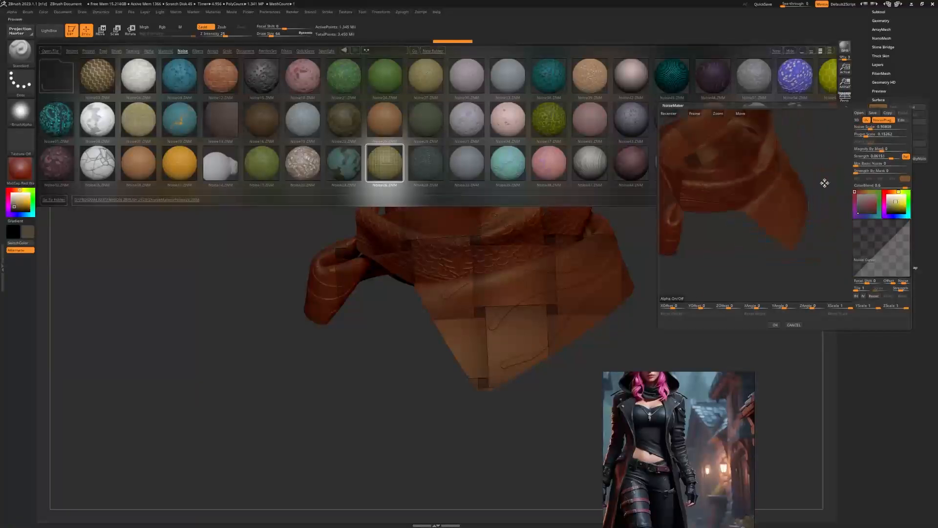
Reduce the noise's plugin scale to about 0.00477 for a fine weave, adjust its strength, and accept the noise
left_click_drag(881, 156, 853, 136)
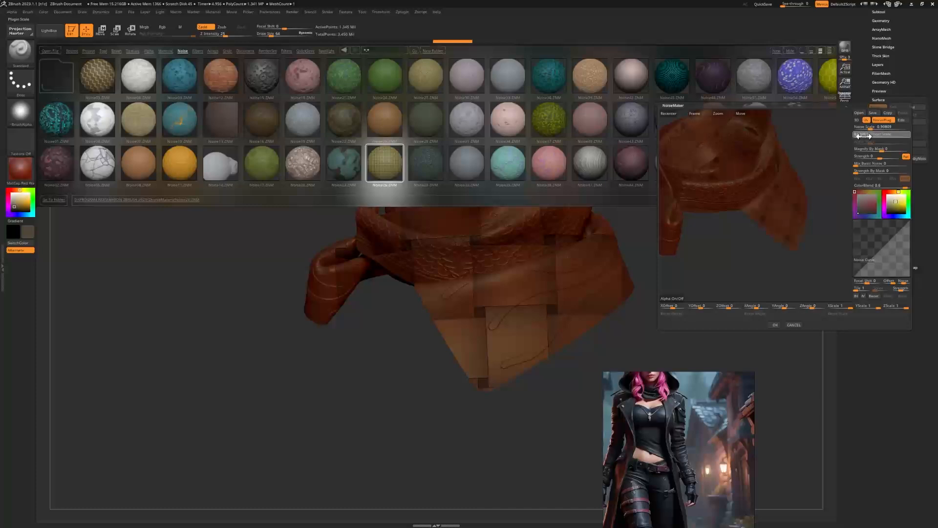
left_click_drag(804, 195, 824, 219, "alt")
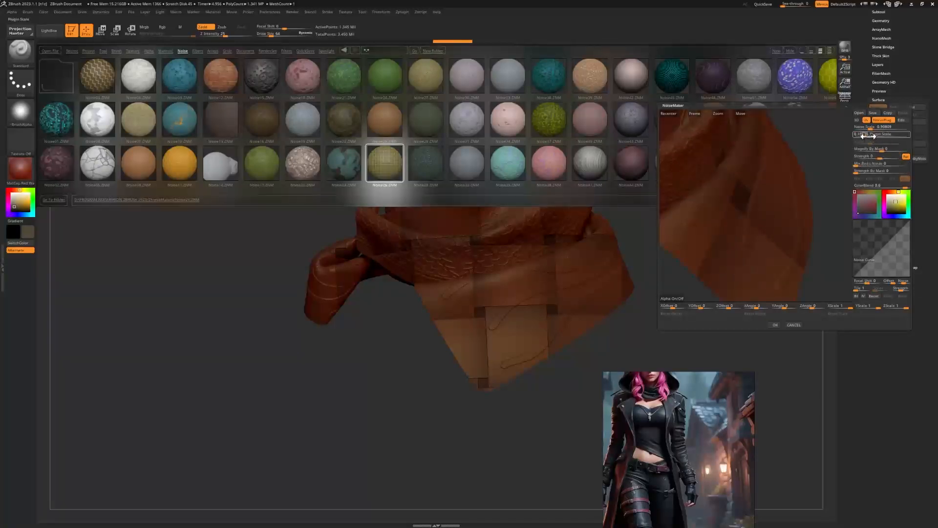
left_click_drag(868, 136, 860, 138)
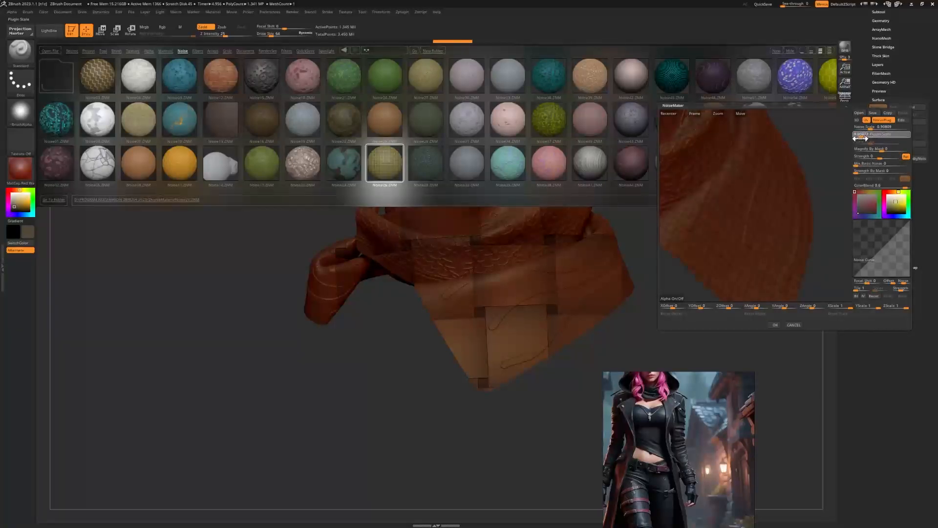
left_click_drag(878, 158, 874, 158)
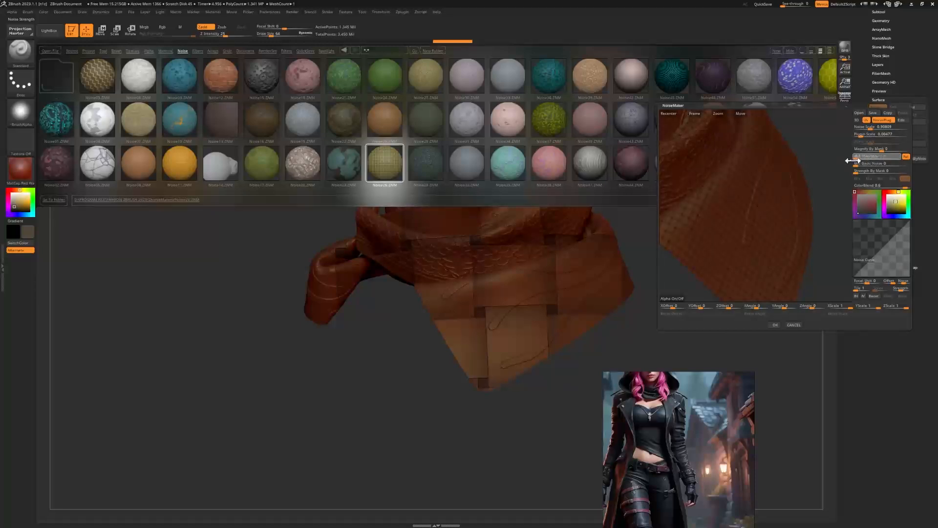
left_click(775, 324)
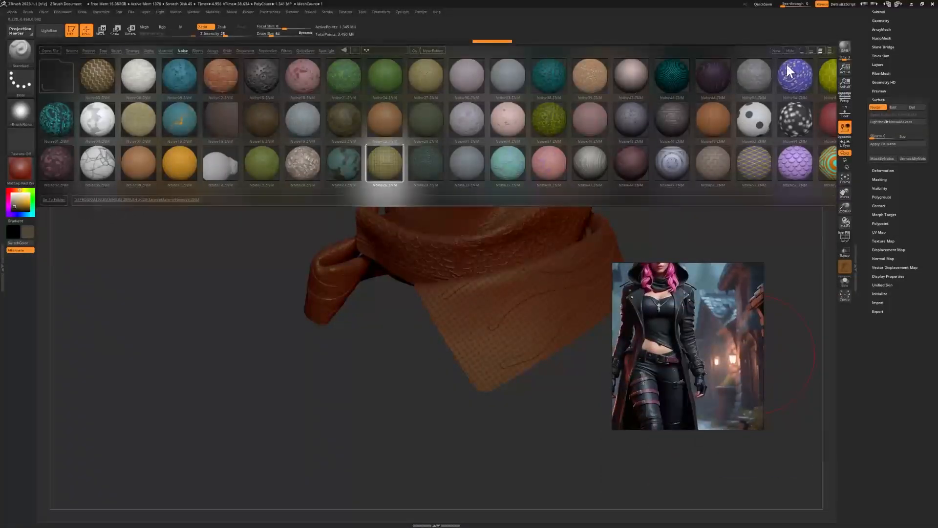
Browse the remaining noise presets and cycle through the interface layouts to the Default one
left_click_drag(783, 201, 437, 107)
right_click_drag(711, 332, 753, 323)
left_click(887, 4)
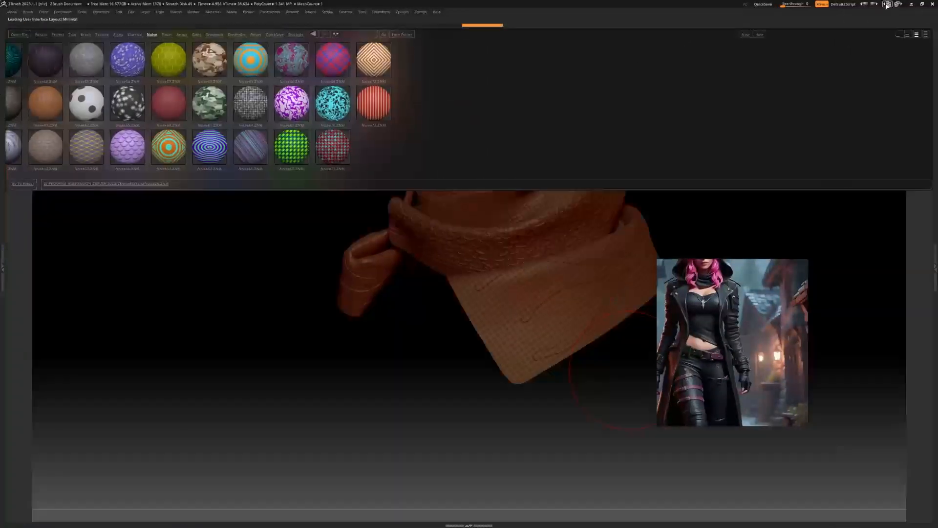
left_click(887, 4)
left_click(887, 4)
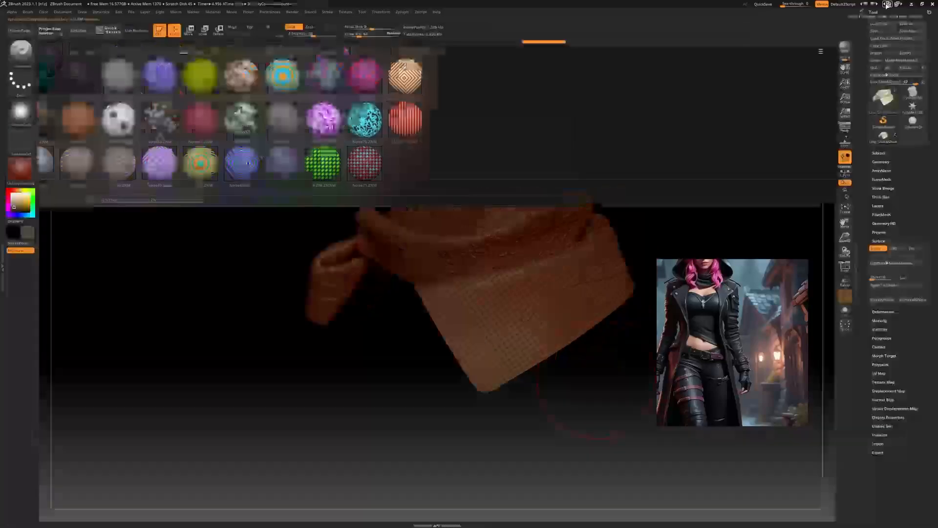
left_click(887, 4)
left_click(887, 4)
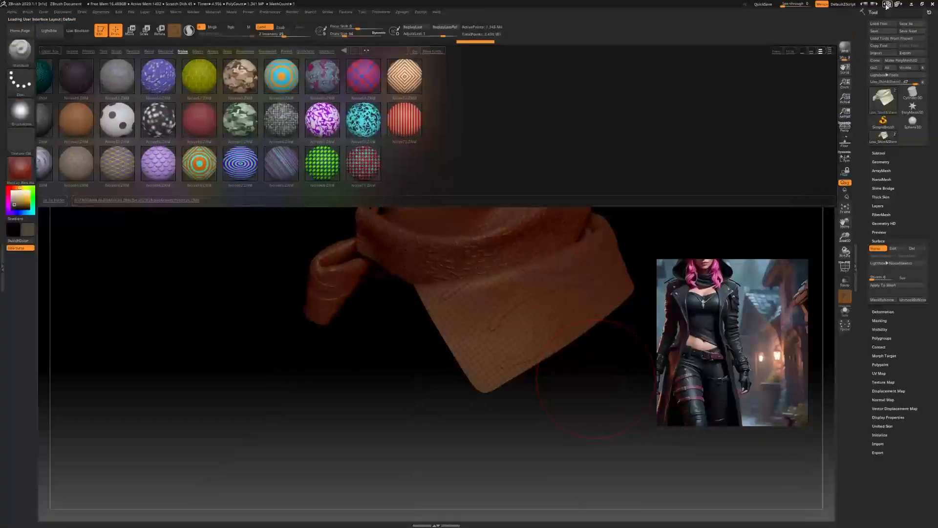
Replace the gradient canvas background with a flat grey and move the reference image lower
left_click(54, 32)
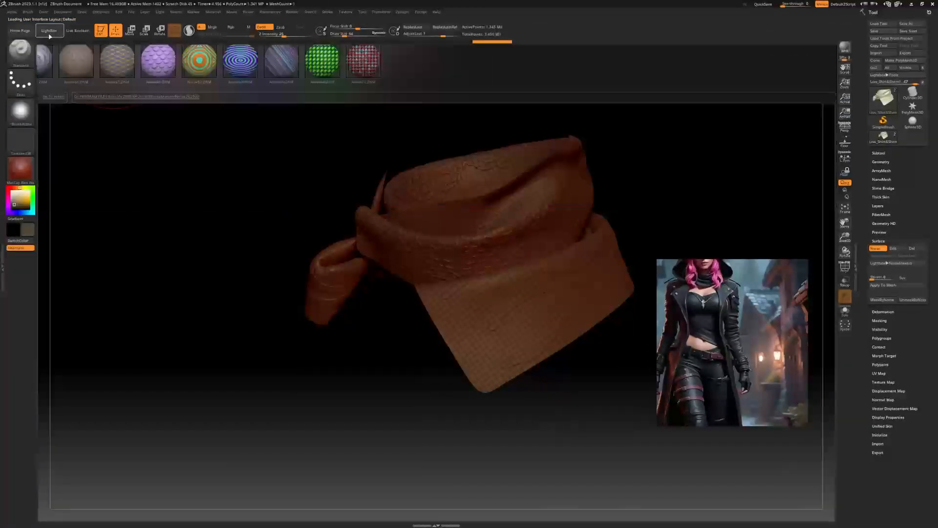
left_click(64, 13)
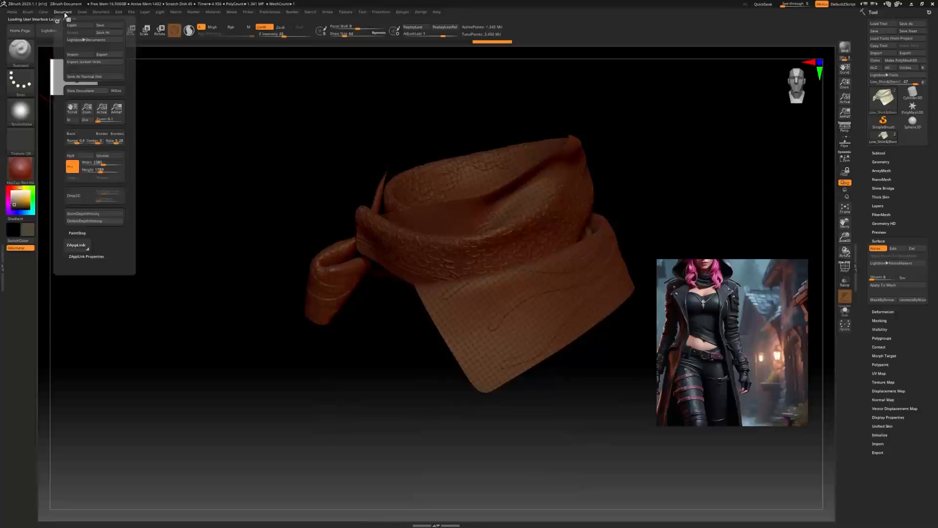
left_click_drag(81, 142, 59, 140)
right_click_drag(391, 430, 478, 348, "ctrl")
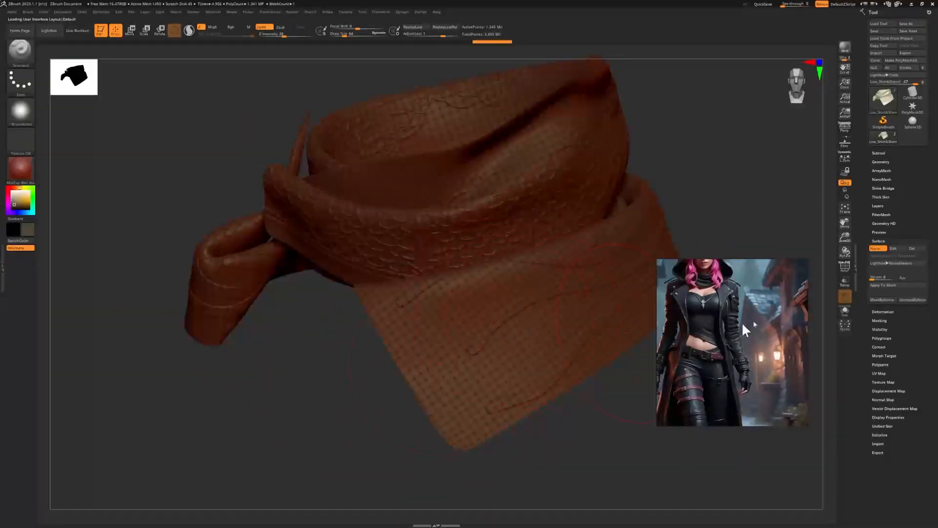
left_click_drag(743, 328, 752, 418)
Try applying the woven noise to the scarf's mesh at its current subdivision level
left_click(886, 287)
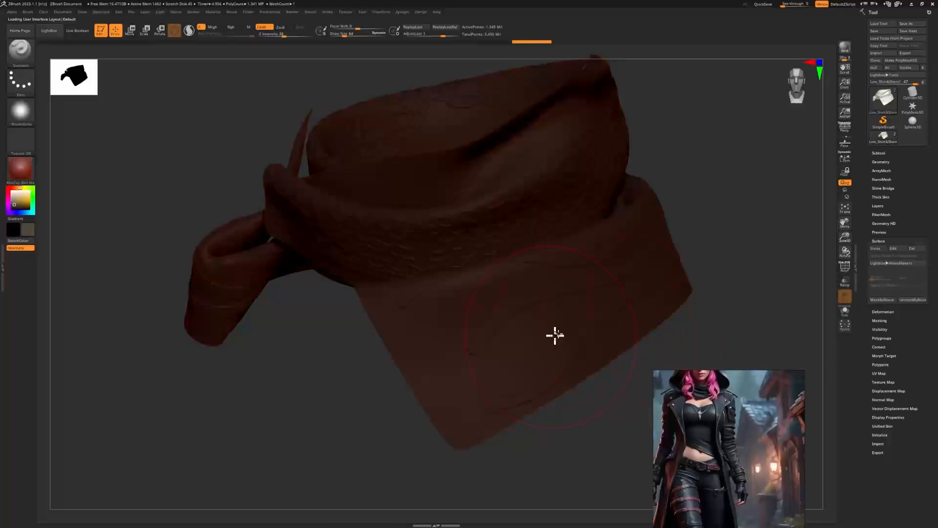
key("shift+f")
key("shift+f")
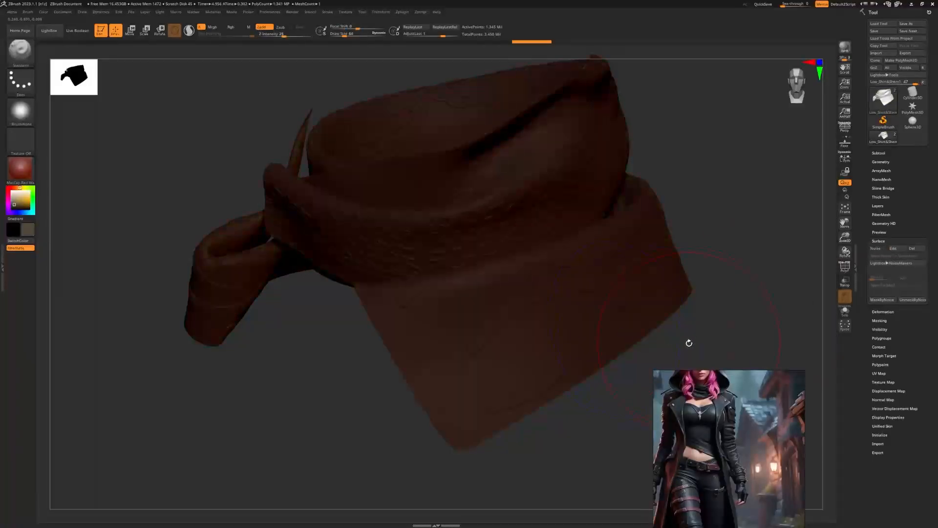
right_click_drag(688, 341, 676, 331, "ctrl")
key("ctrl+z")
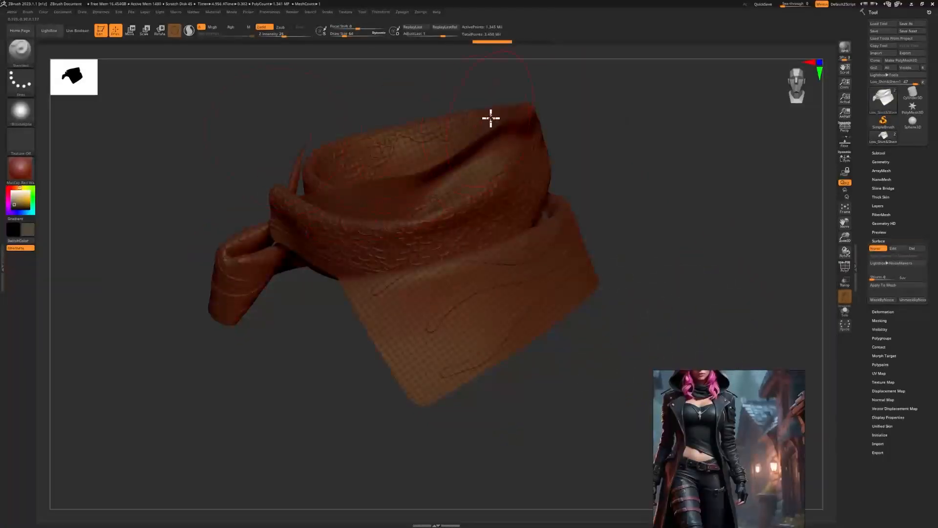
Subdivide the scarf once more, adjust the woven noise's strength, and apply the noise to the mesh
key("ctrl+d")
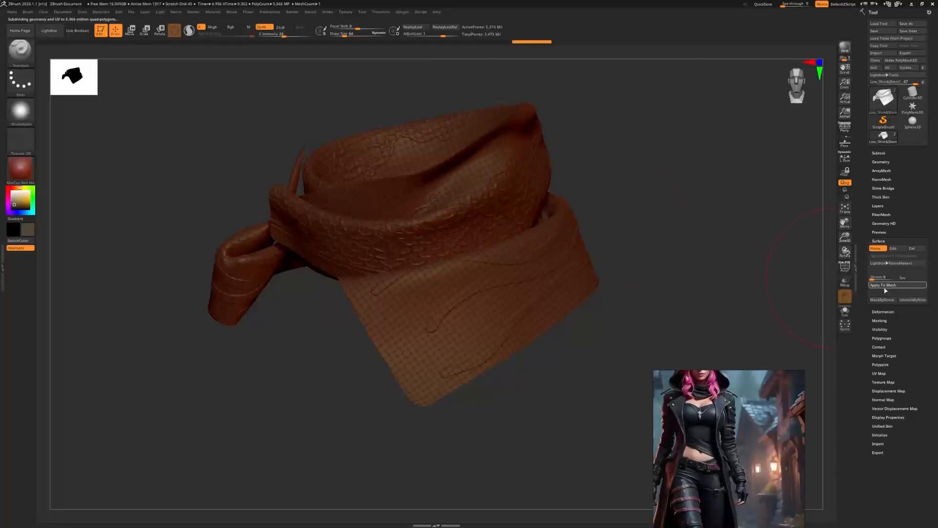
right_click_drag(649, 302, 671, 369, "ctrl")
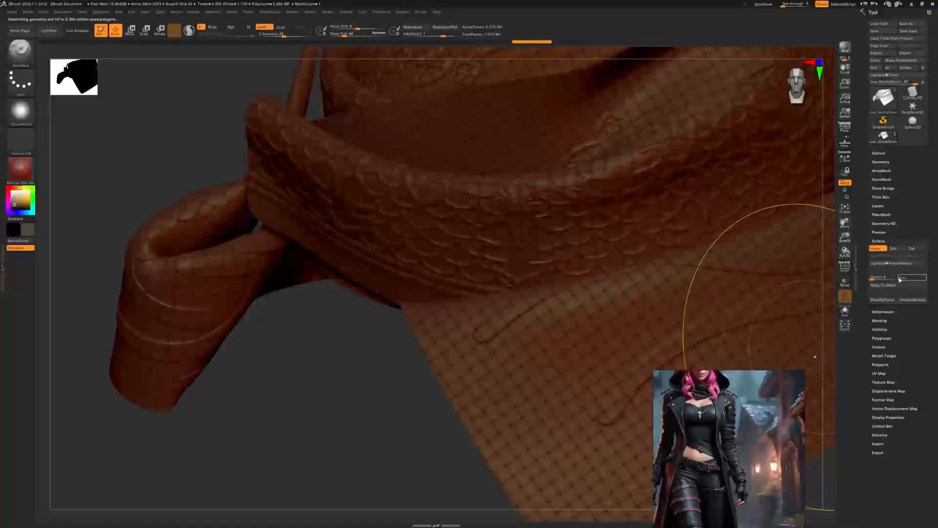
left_click(893, 249)
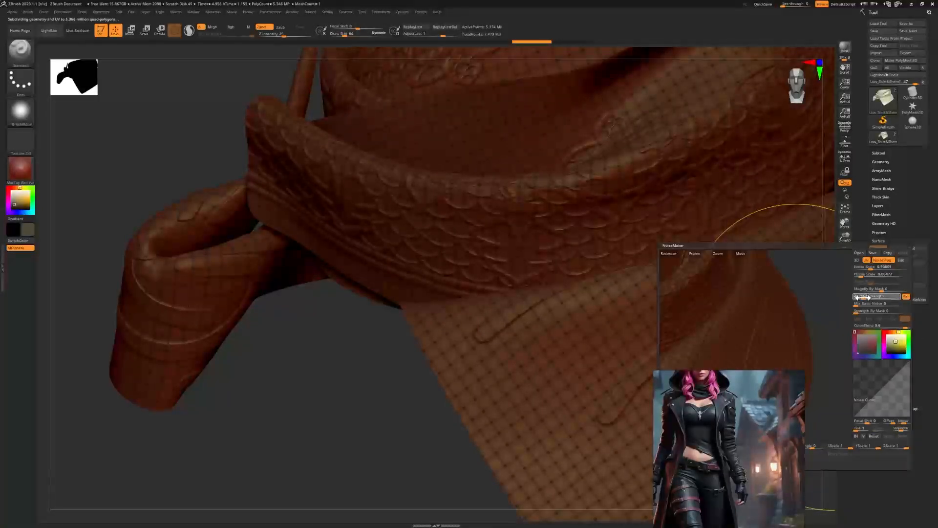
left_click_drag(860, 297, 847, 372)
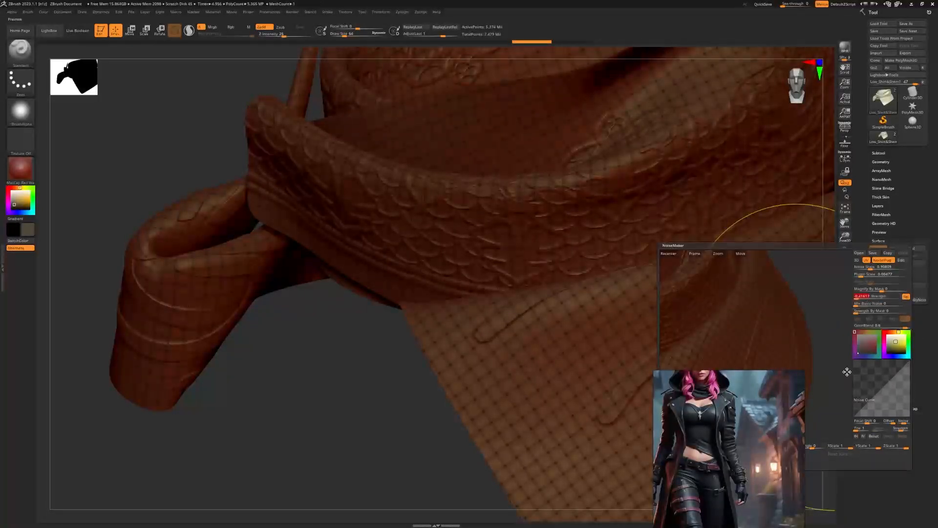
left_click(776, 464)
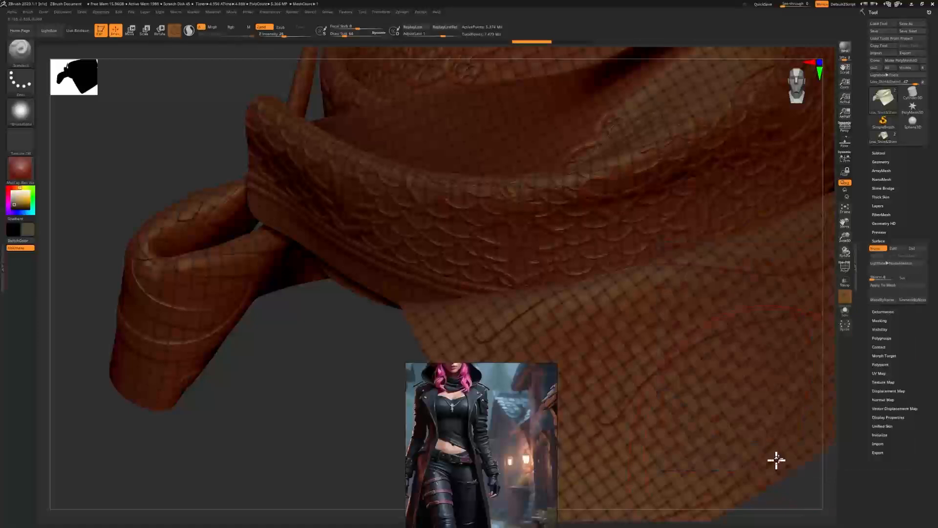
right_click_drag(794, 454, 761, 437)
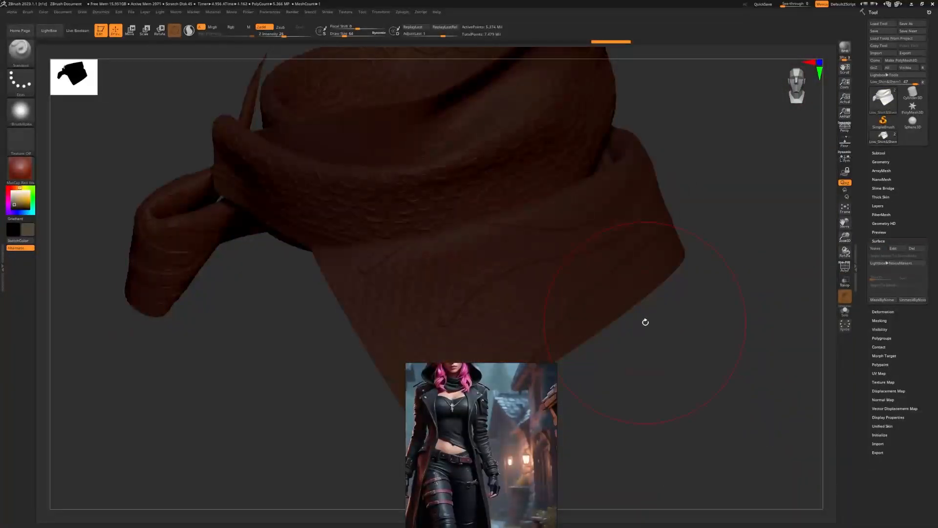
left_click_drag(626, 377, 597, 339, "alt")
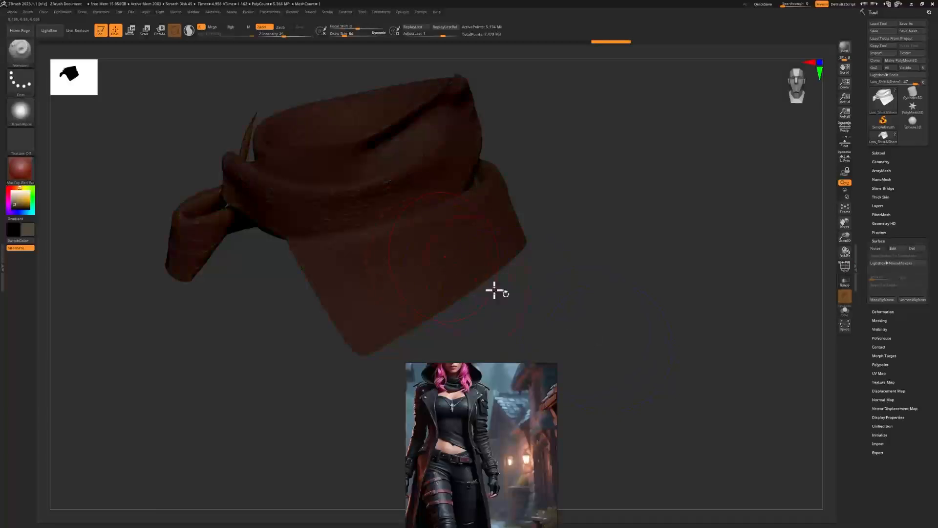
left_click_drag(494, 291, 676, 318)
Drop the scarf to a lower subdivision level and delete its higher levels
left_click(880, 153)
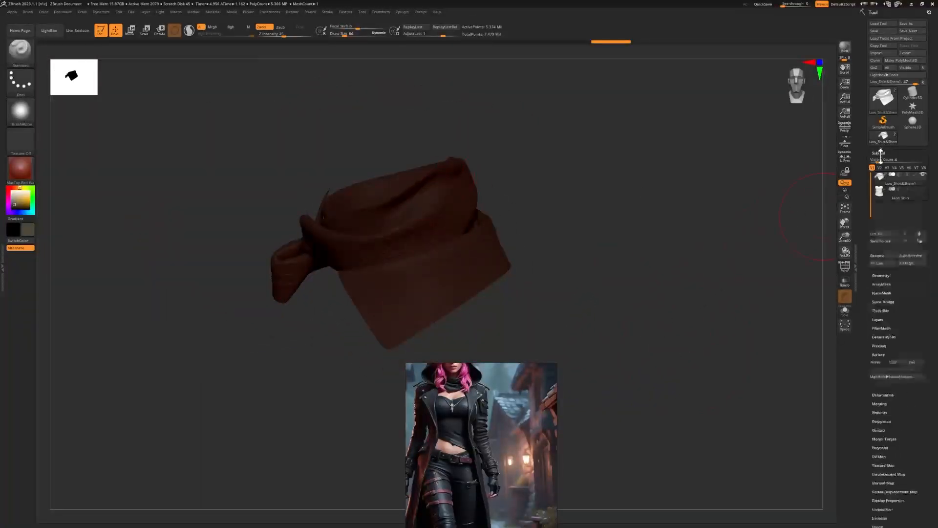
left_click(880, 153)
left_click(881, 161)
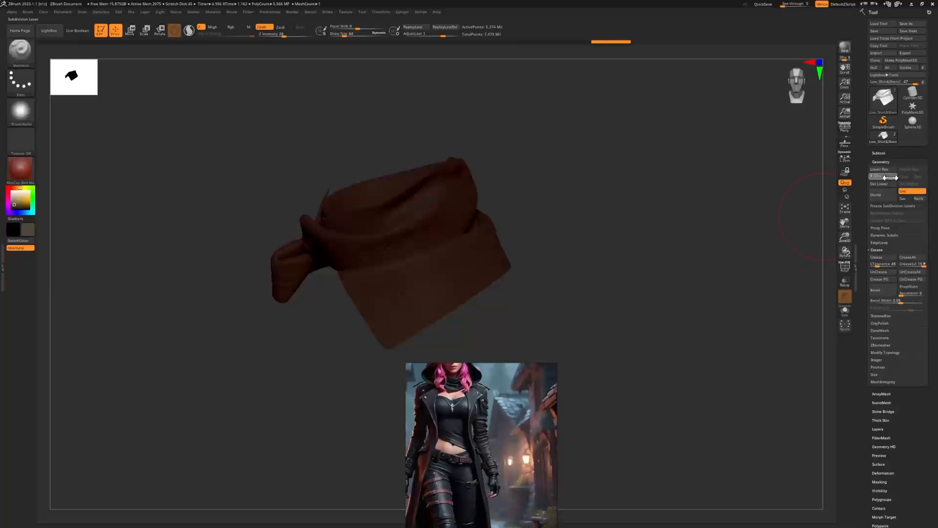
left_click(891, 178)
left_click(887, 184)
left_click(909, 184)
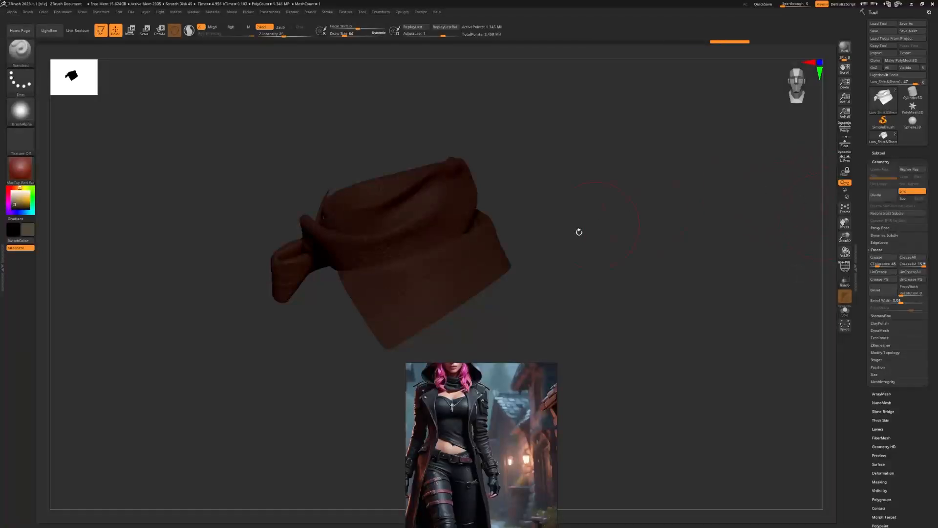
Check the scarf's surface at the reduced resolution and show the High_Shirt subtool alongside it
left_click_drag(579, 232, 624, 237)
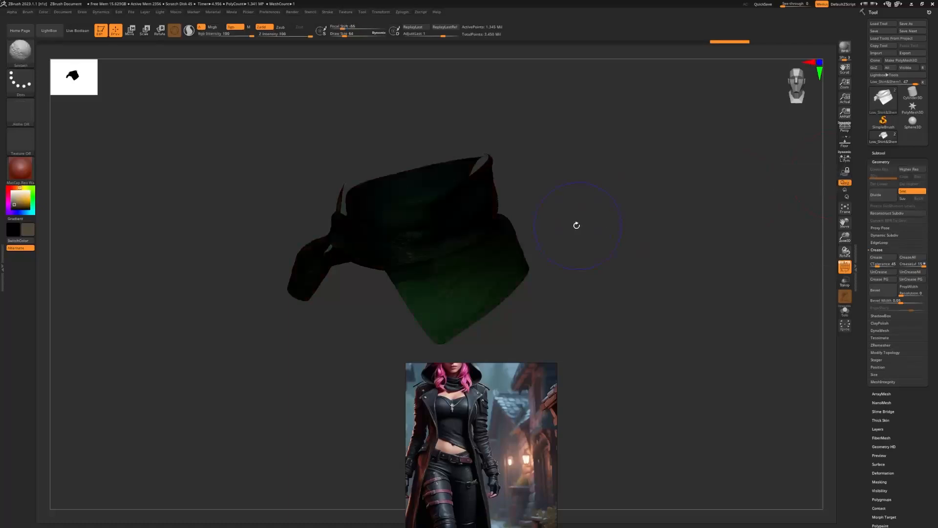
left_click(845, 266)
left_click_drag(574, 229, 593, 285, "alt")
key("shift+f")
left_click_drag(727, 425, 592, 398, "alt")
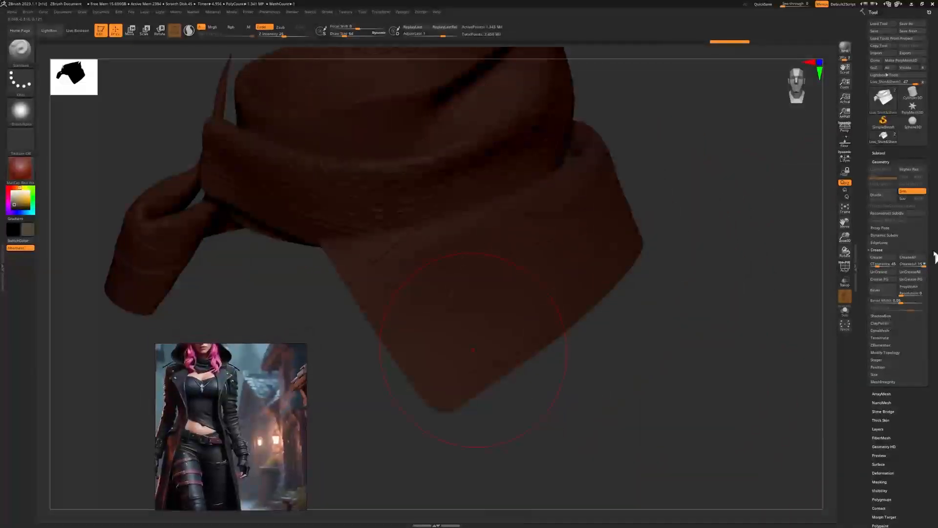
left_click(886, 155)
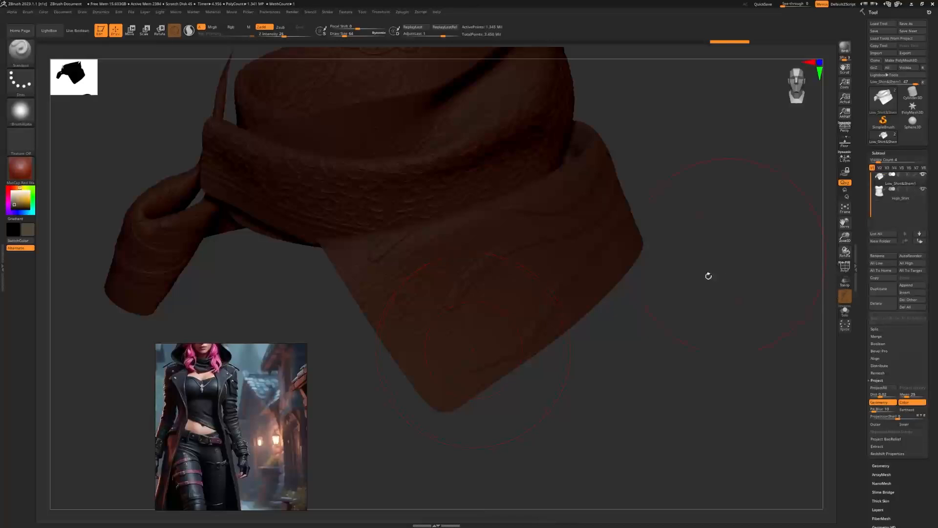
mouse_move(708, 275)
left_mouse_down()
mouse_move(652, 306)
mouse_move(589, 301)
mouse_move(727, 278)
left_mouse_up()
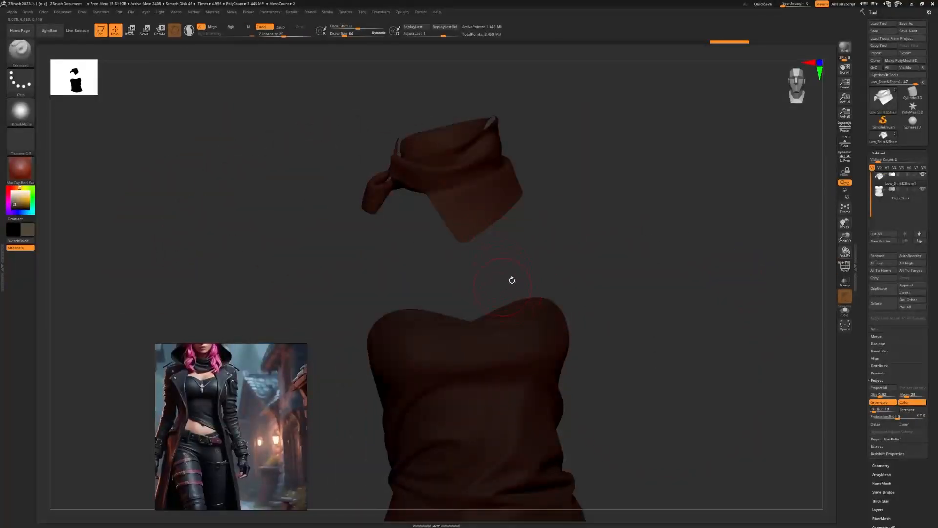
left_click_drag(512, 280, 548, 253, "alt")
Set the color to white and give the scarf and shirt a blue-grey metallic material
key("space")
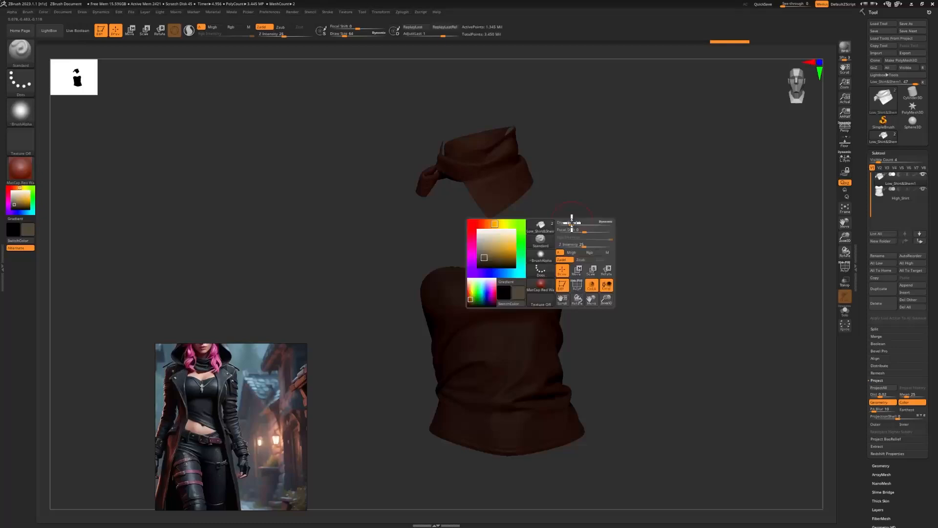
left_click(477, 229)
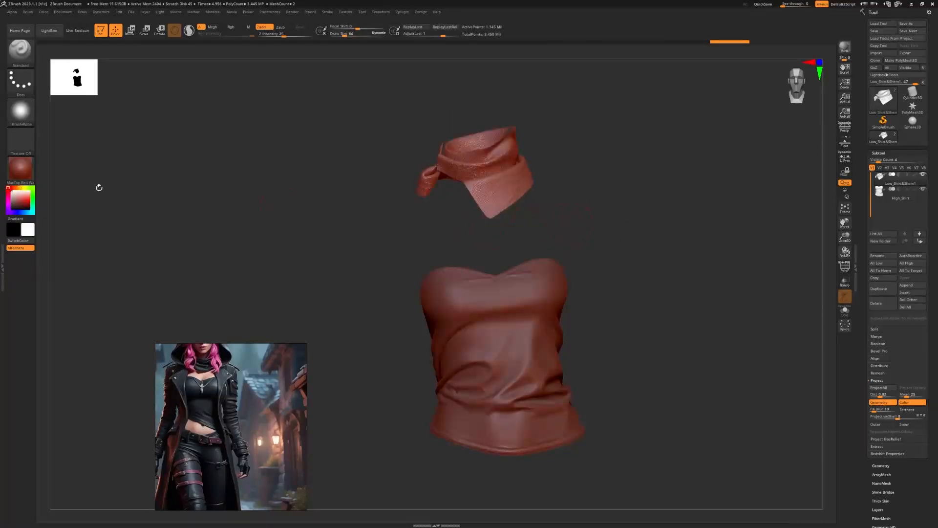
left_click(28, 180)
left_click(147, 175)
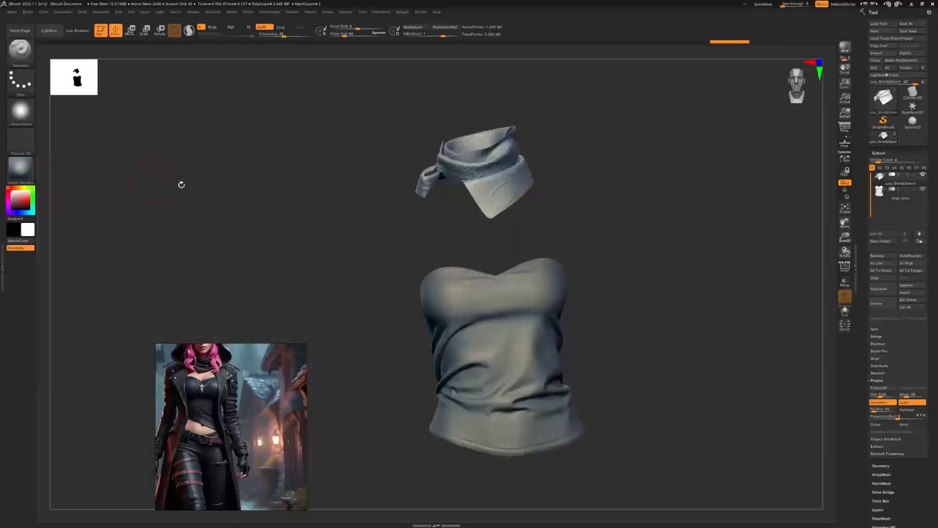
scroll(540, 204, "up", 2)
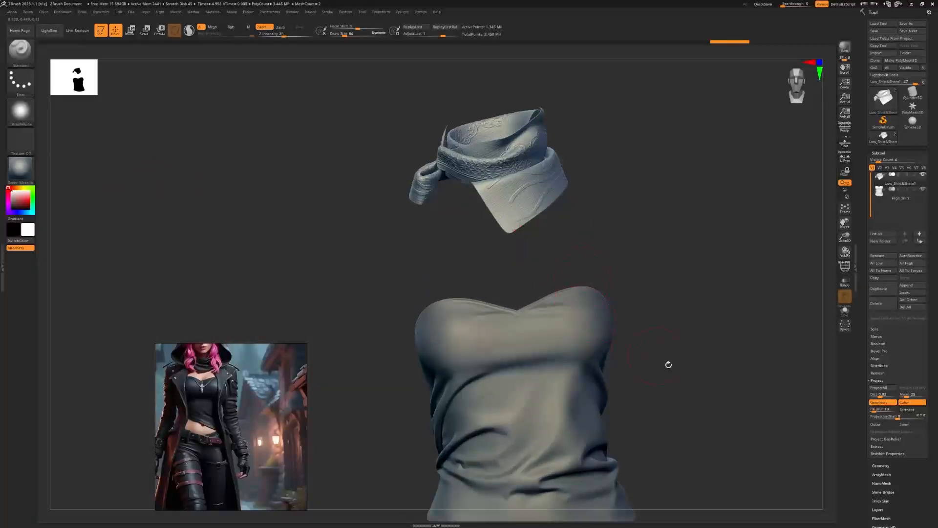
key("f")
left_click(821, 59)
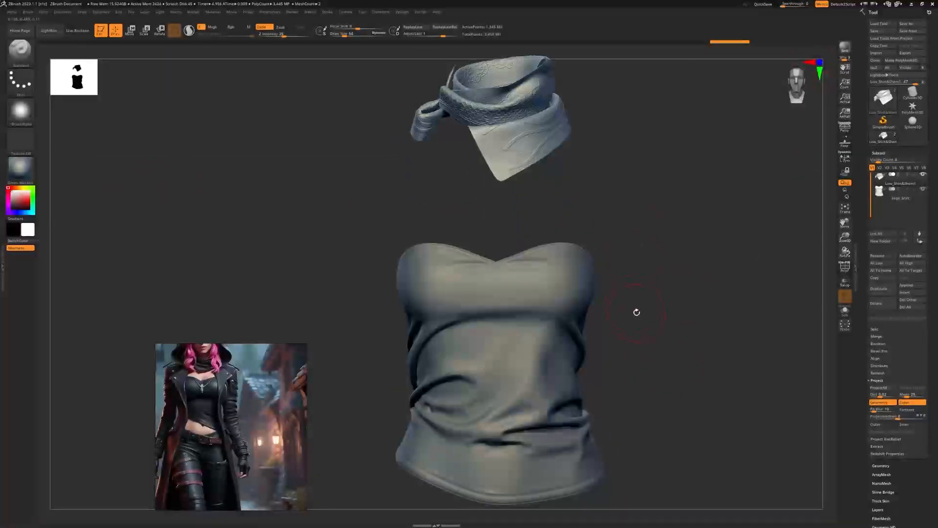
left_click_drag(637, 312, 589, 274, "alt")
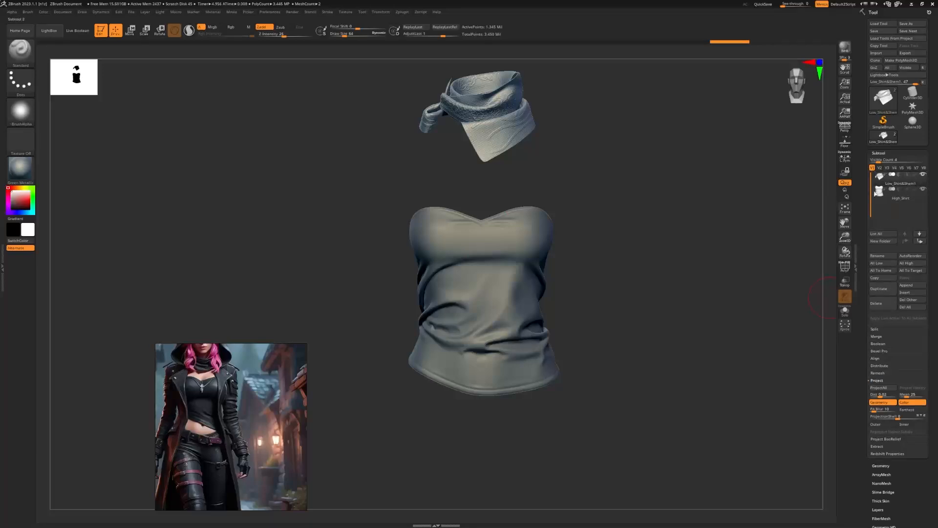
Merge the scarf subtool down with the High_Shirt subtool, keeping UVs enabled in the merged result
mouse_move(881, 183)
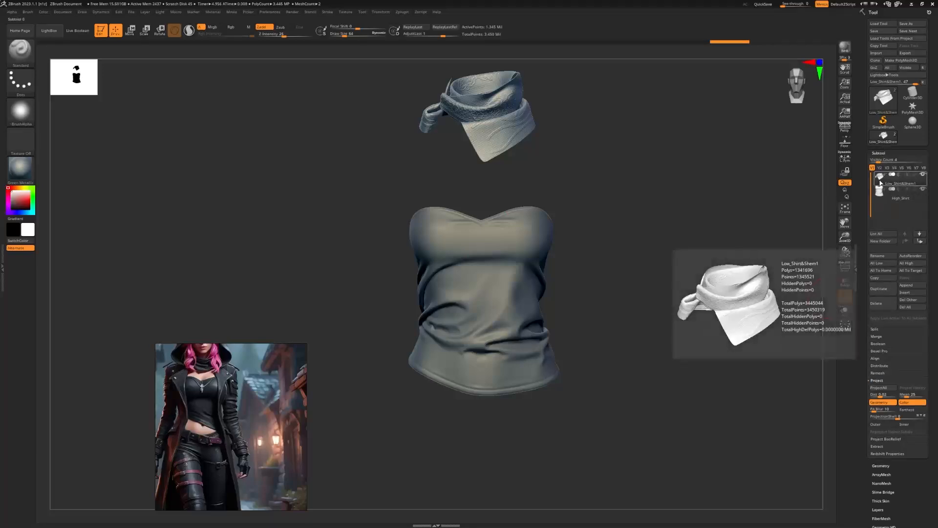
left_click(877, 336)
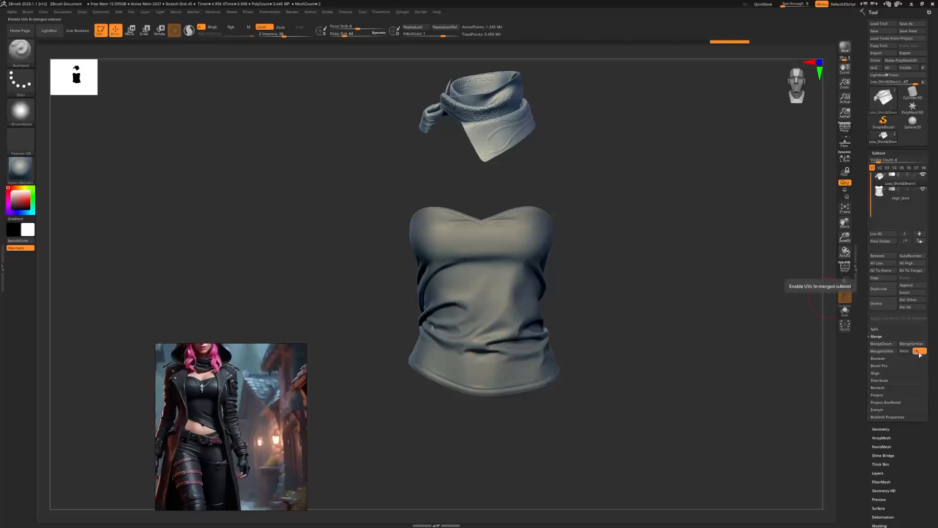
left_click(882, 343)
left_click(816, 359)
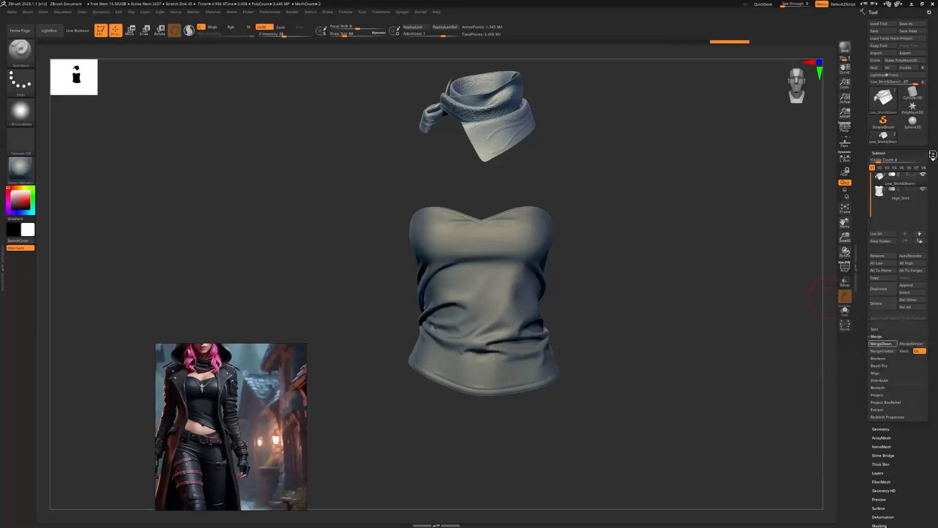
Export the merged scarf and shirt as an OBJ in the tutorial folder, with a file name beginning High_Shem&Sh
left_click(912, 53)
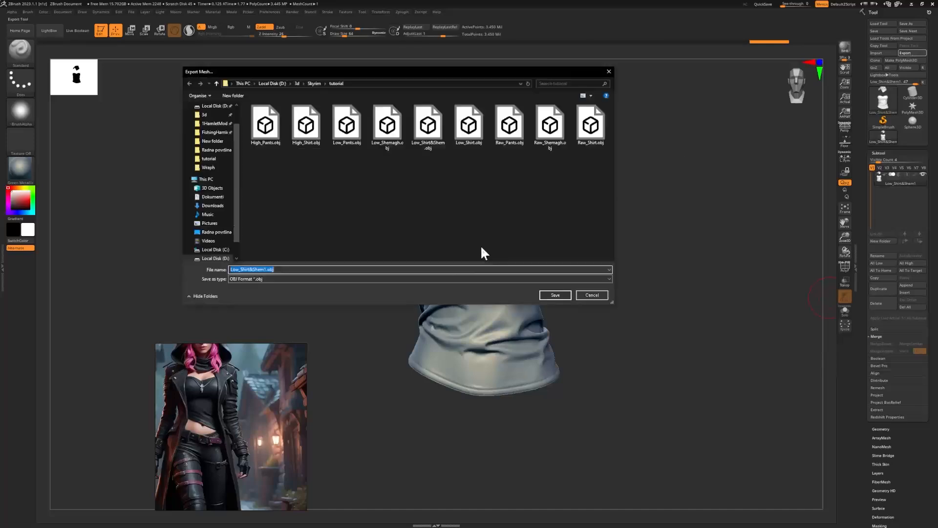
type("High_")
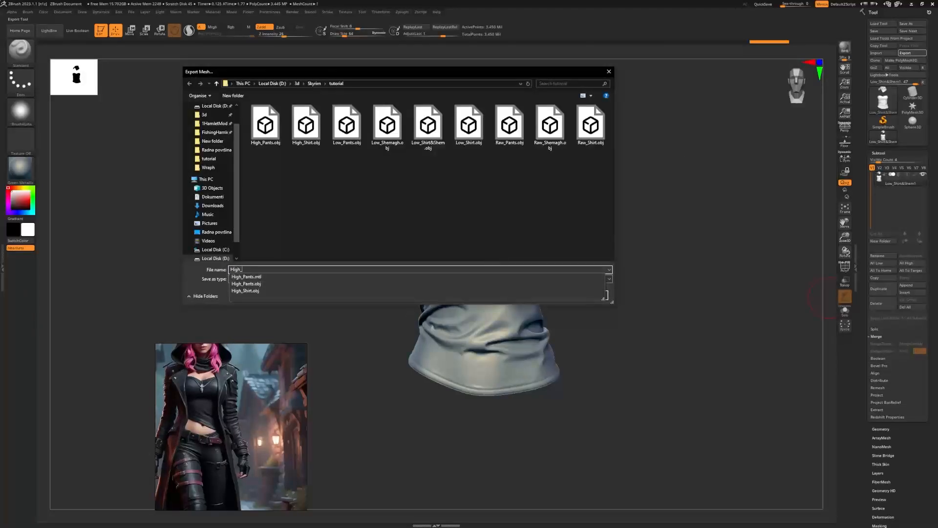
type("Shem&Sh")
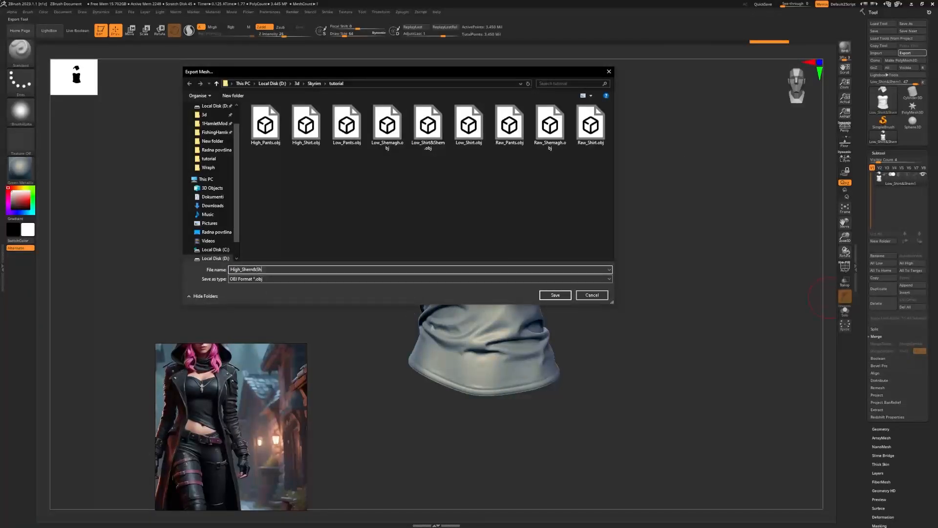
Finish naming the export High_Shem&Shirt and save the shirt and scarf mesh in OBJ format
type("irt")
left_click(562, 295)
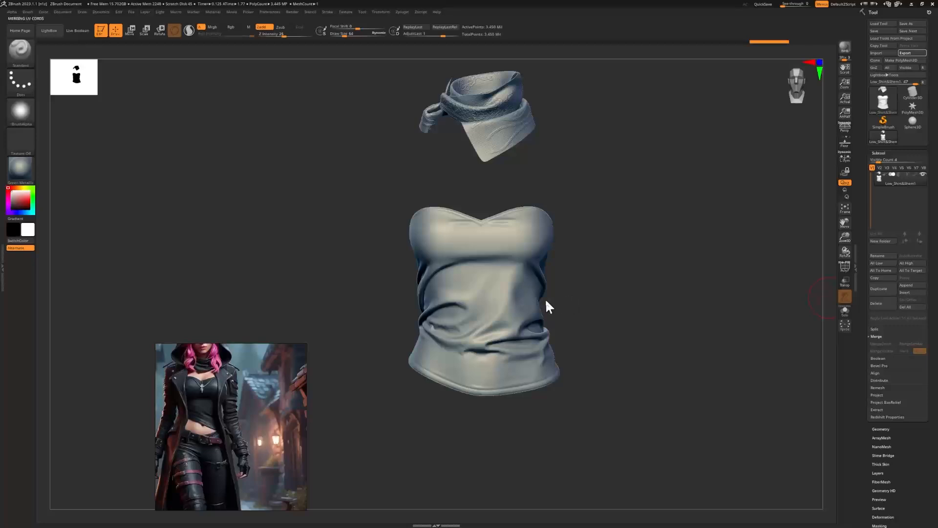
scroll(224, 432, "down", 1)
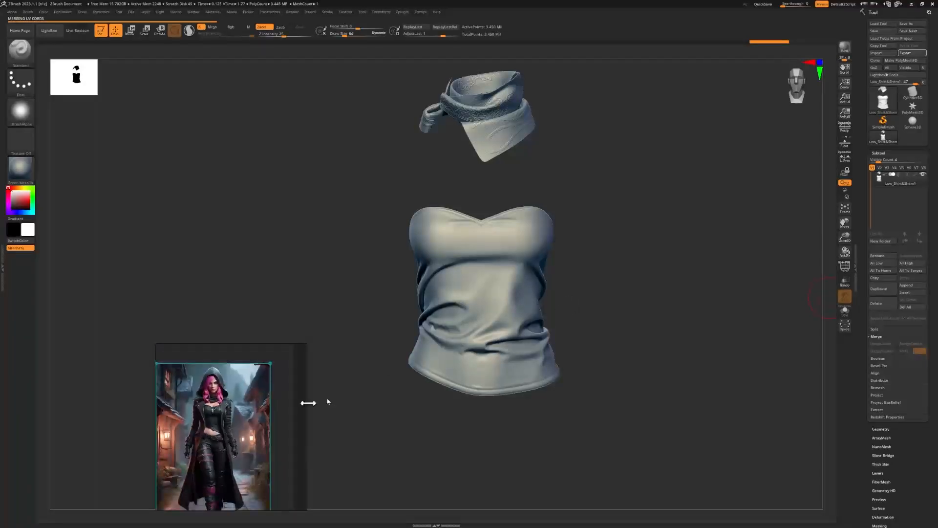
left_click(519, 337)
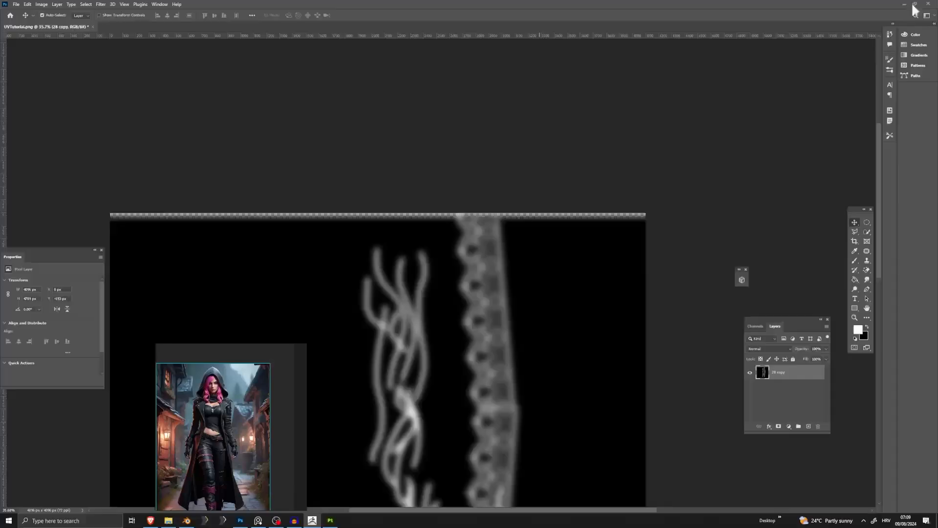
Switch to File Explorer, maximize its window and open the D:\3d\Skyrim\tutorial folder
left_click(171, 521)
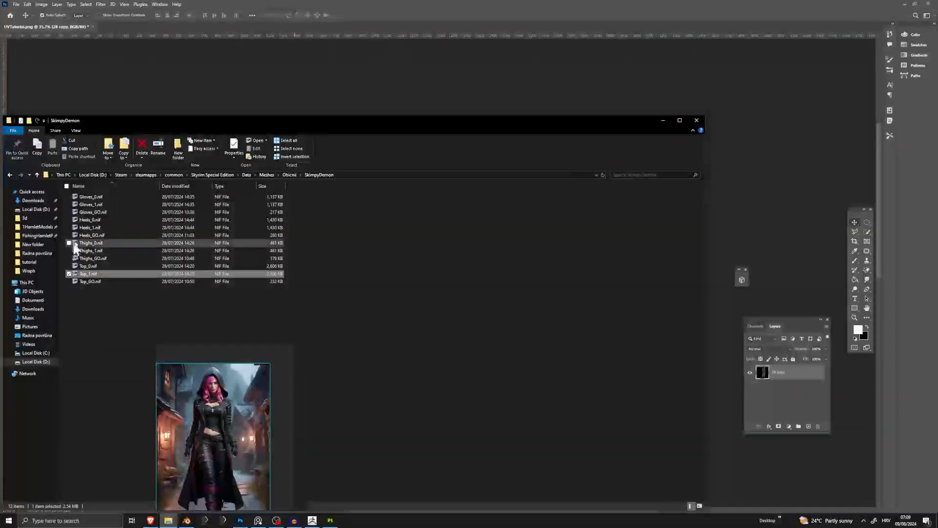
left_click_drag(274, 120, 531, 0)
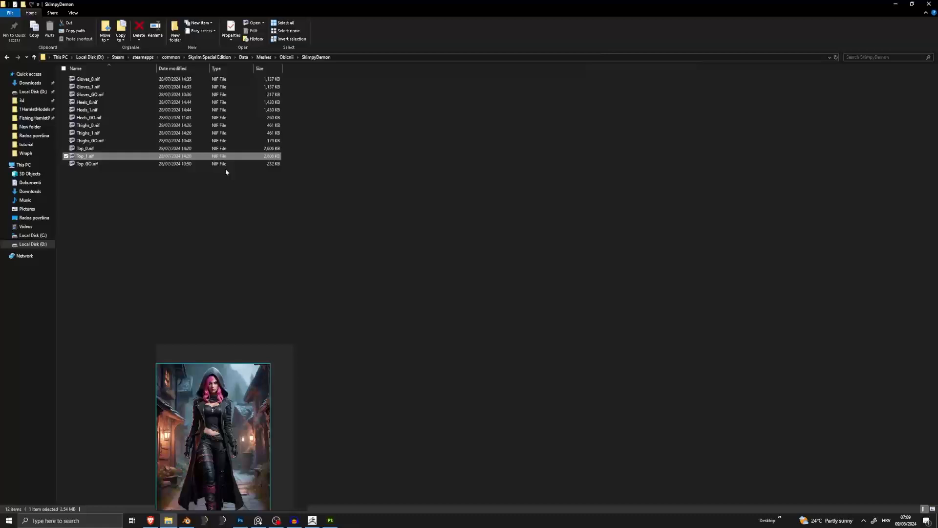
left_click(22, 100)
left_click(126, 95)
double_click(126, 95)
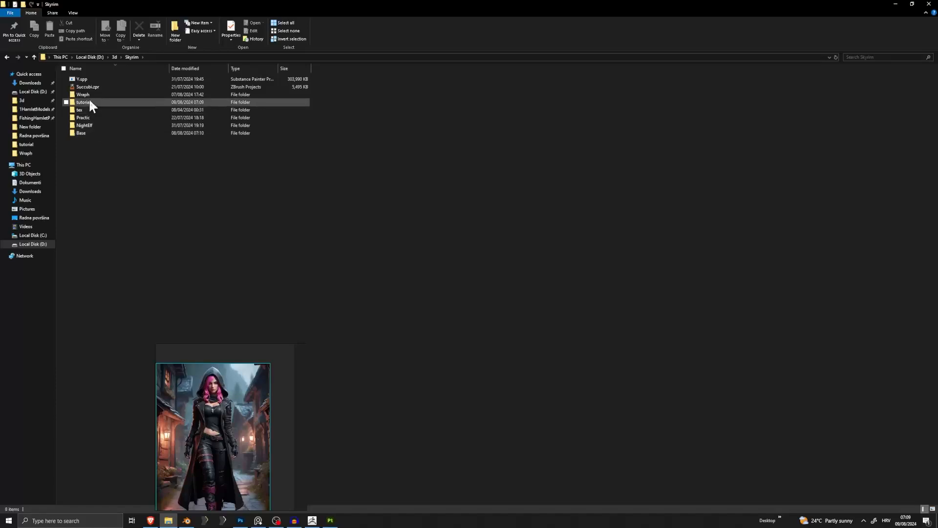
double_click(86, 109)
left_click(133, 57)
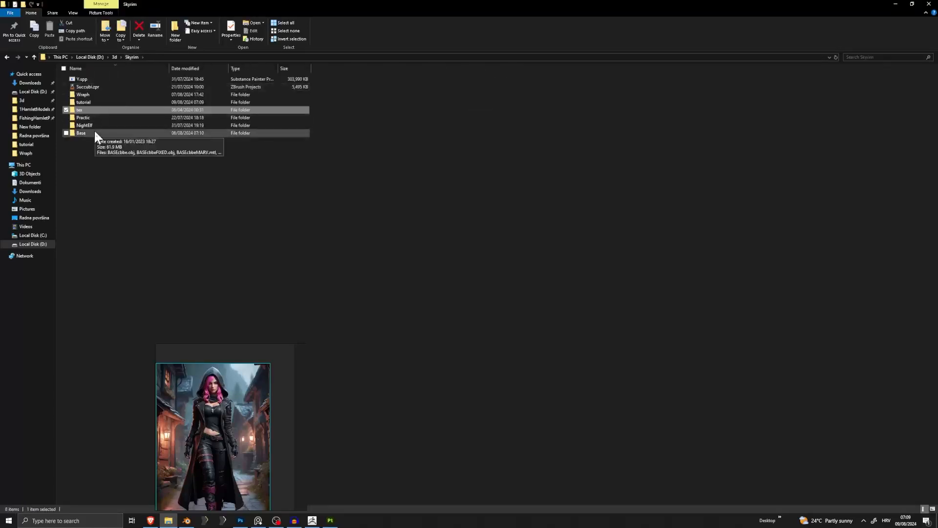
double_click(102, 98)
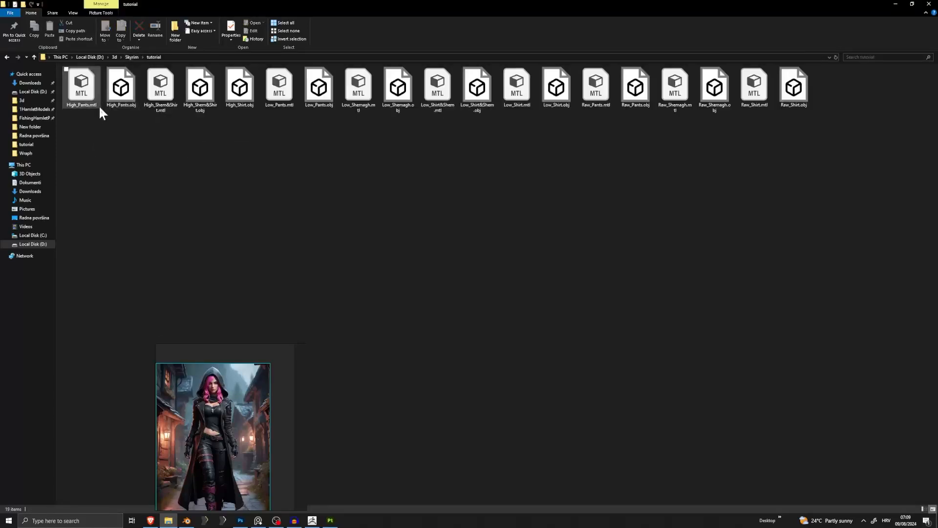
Check the file properties of High_Pants.obj and close them again
right_click(123, 88)
left_click(73, 254)
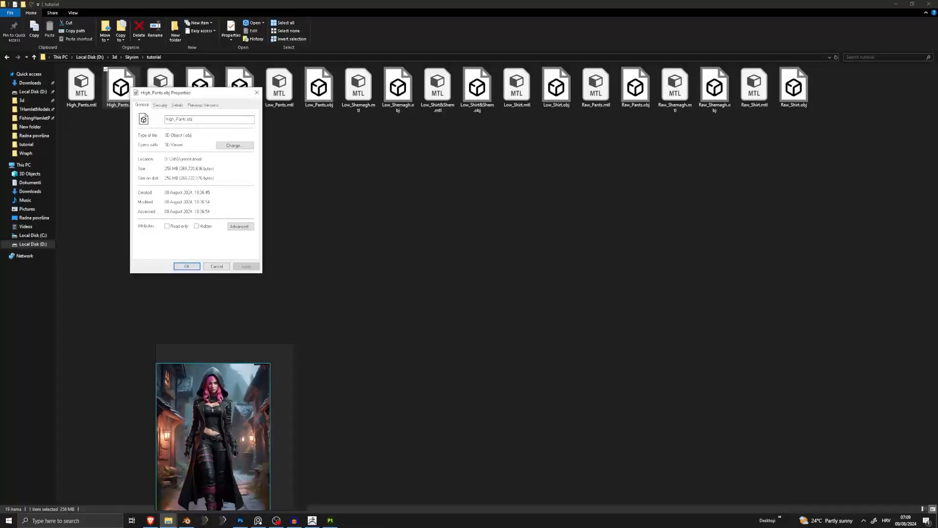
left_click(257, 92)
left_click(142, 155)
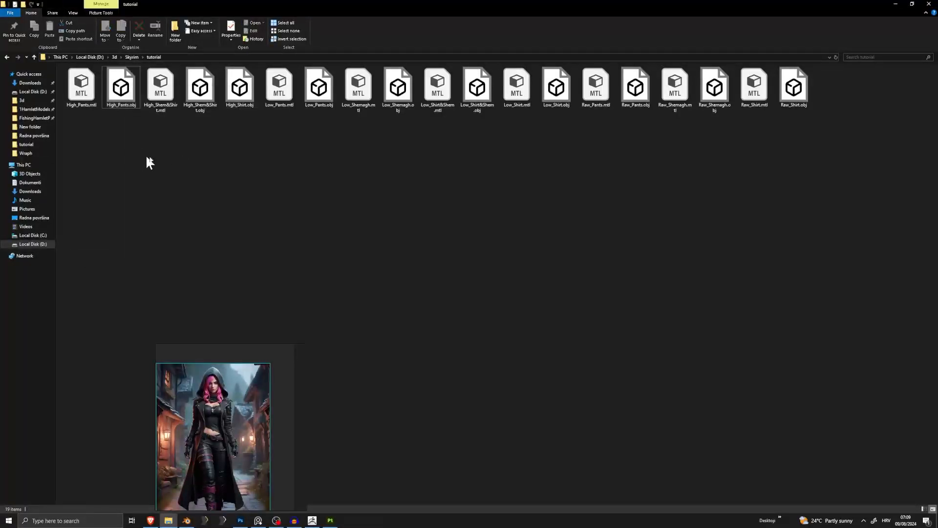
Move the floating reference image to the free area beside the files and enlarge the character within it
right_click_drag(262, 365, 922, 192)
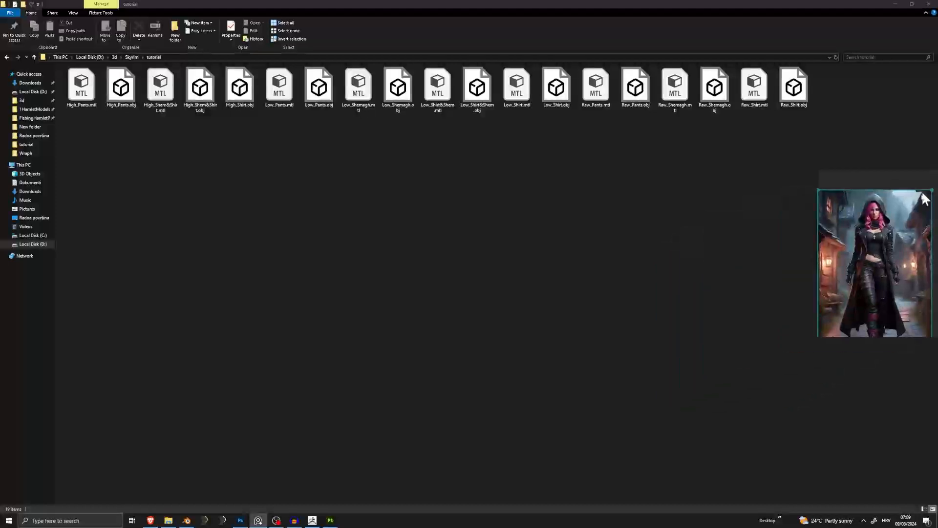
mouse_move(896, 219)
middle_mouse_down()
mouse_move(881, 220)
mouse_move(907, 207)
middle_mouse_up()
right_click_drag(907, 208, 864, 229)
middle_click_drag(856, 238, 863, 264)
scroll(867, 234, "up", 3)
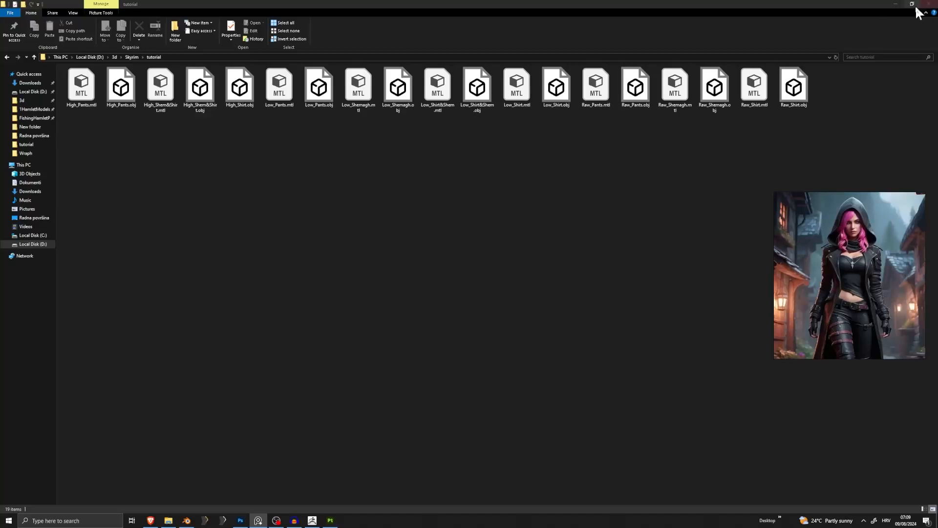
Look over the UVTutorial.png canvas in Photoshop and the shirt and scarf project in Substance 3D Painter
left_click(898, 4)
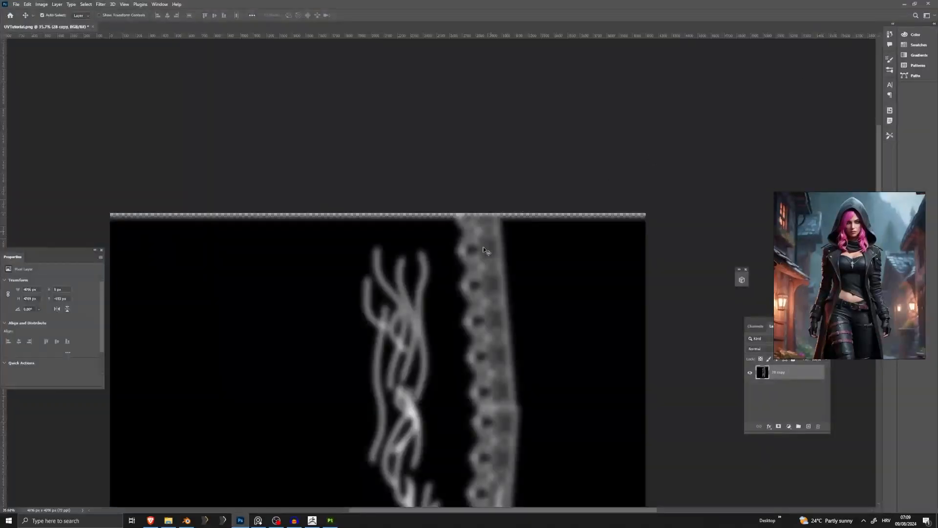
scroll(479, 264, "down", 3)
scroll(478, 274, "down", 2)
scroll(477, 267, "down", 3, "alt")
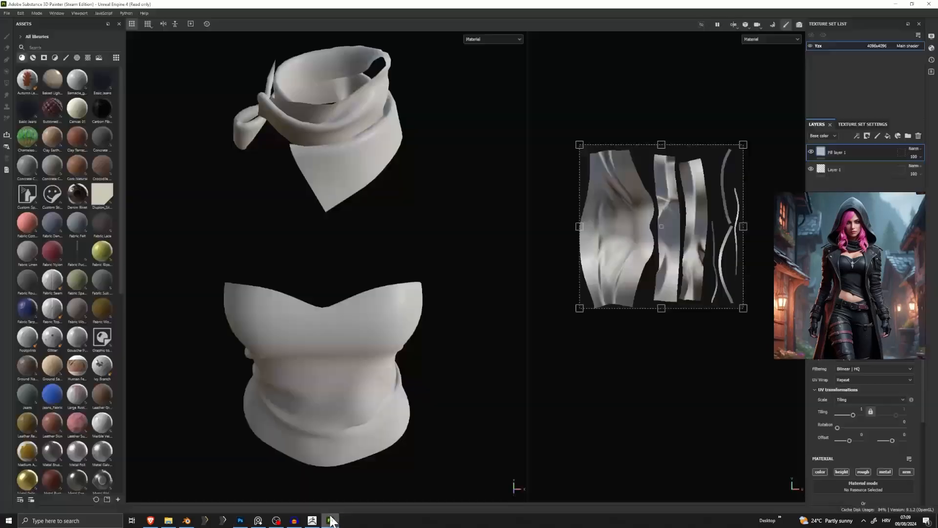
left_click(331, 520)
left_click_drag(852, 236, 851, 260)
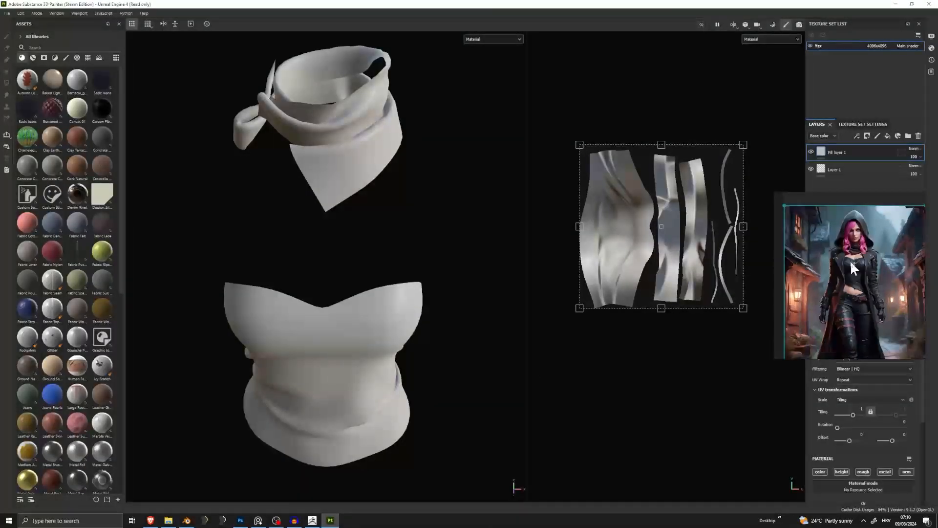
left_click(898, 4)
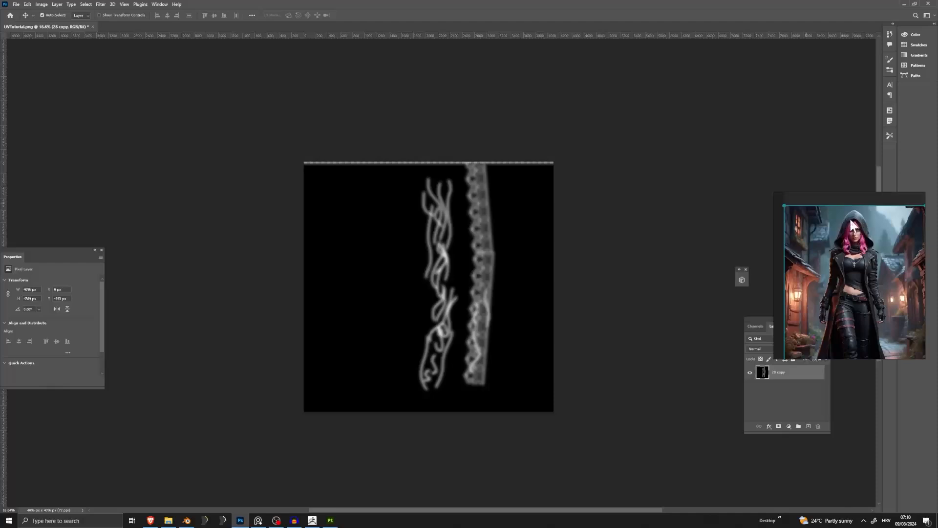
Examine the reference character's boots, thigh straps, belt, top and hood up close
left_click_drag(865, 300, 851, 250)
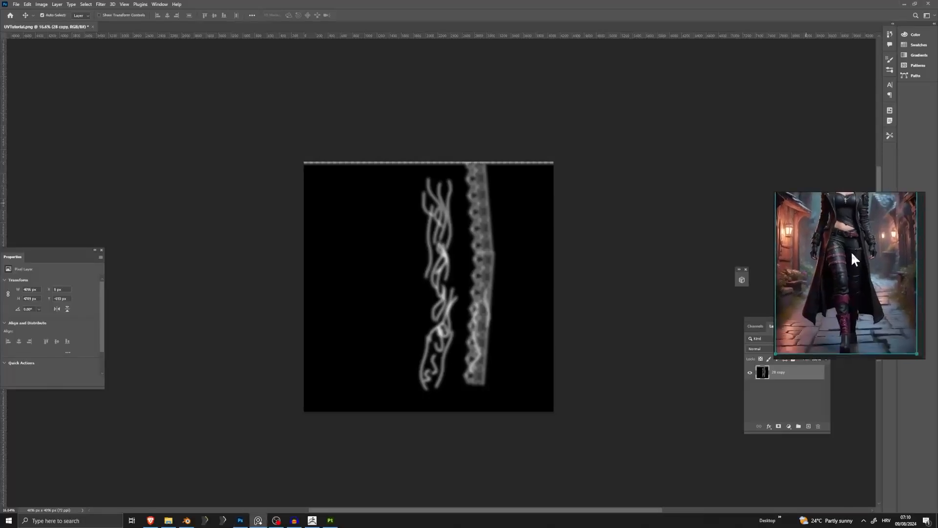
scroll(840, 308, "up", 5)
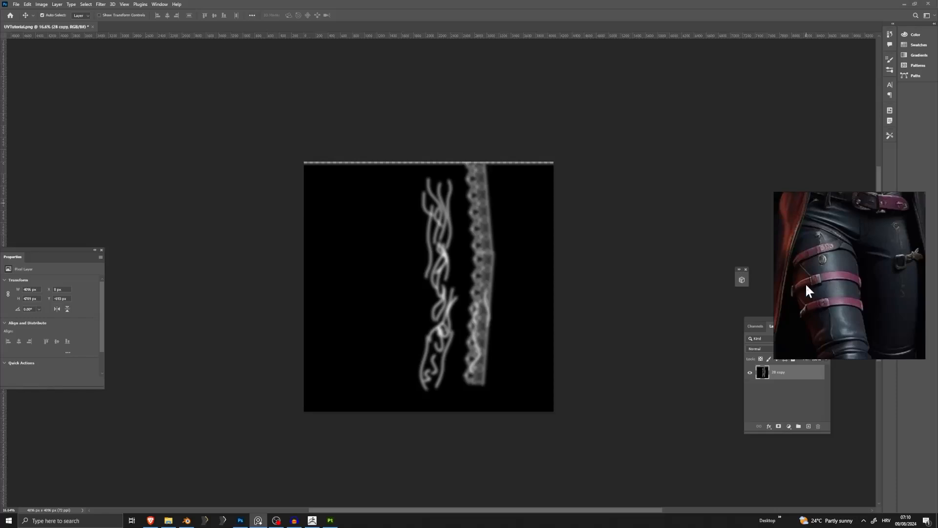
scroll(827, 286, "down", 3)
mouse_move(842, 255)
middle_mouse_down()
mouse_move(823, 308)
mouse_move(855, 330)
middle_mouse_up()
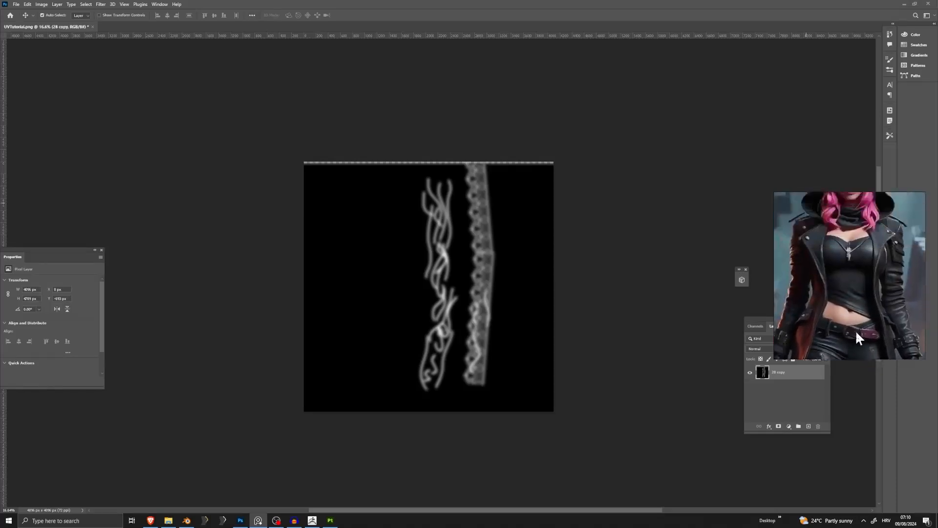
middle_click_drag(850, 276, 853, 296)
middle_click_drag(844, 237, 850, 268)
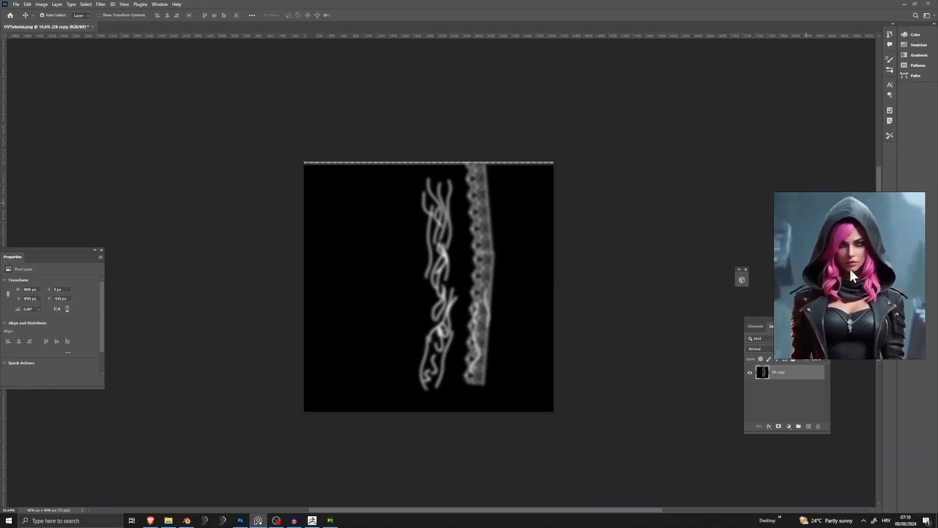
scroll(842, 221, "down", 2)
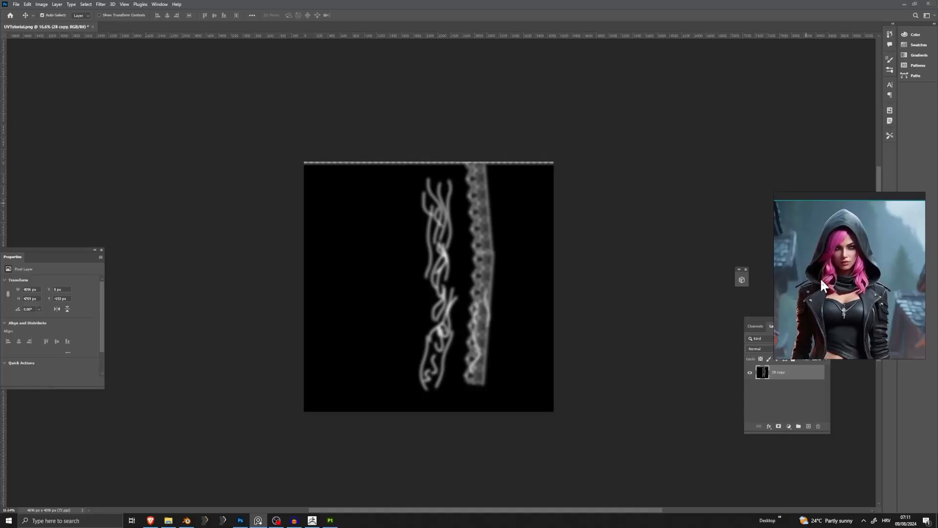
Switch to Blender with the shirt and scarf scene
left_click(186, 520)
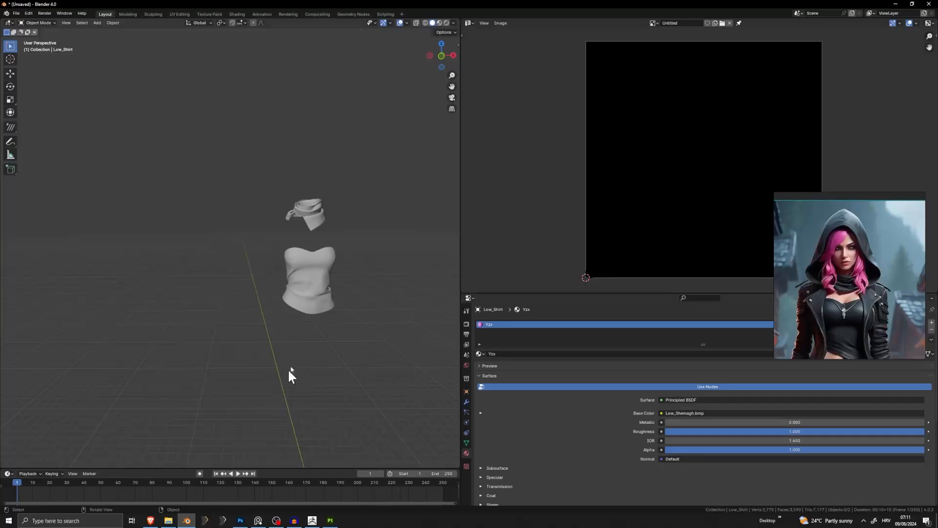
key("a")
key("Delete")
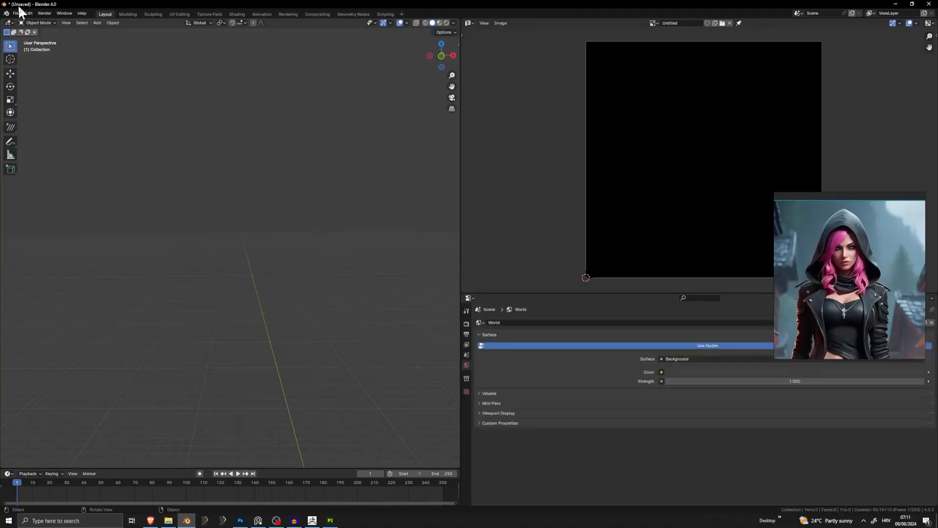
key("ctrl+z")
Import the BaseNEW3BAOrg body mesh as a Wavefront OBJ from the D:\3d\Skyrim\Base folder
middle_click_drag(307, 208, 223, 212, "shift")
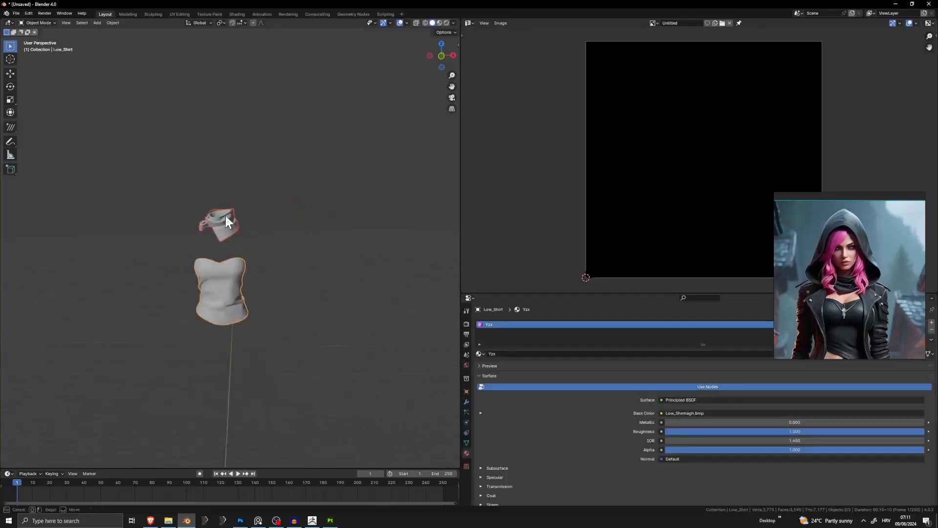
left_click(293, 216)
left_click(15, 13)
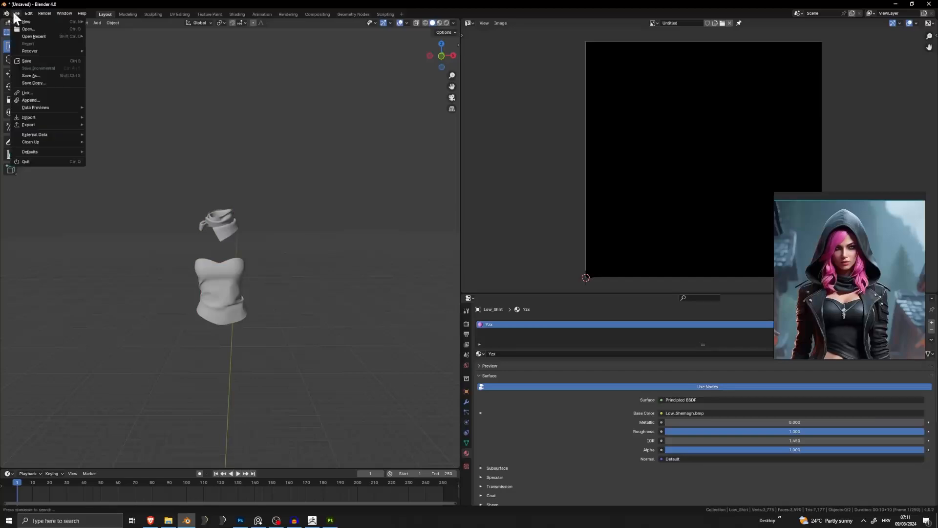
mouse_move(33, 118)
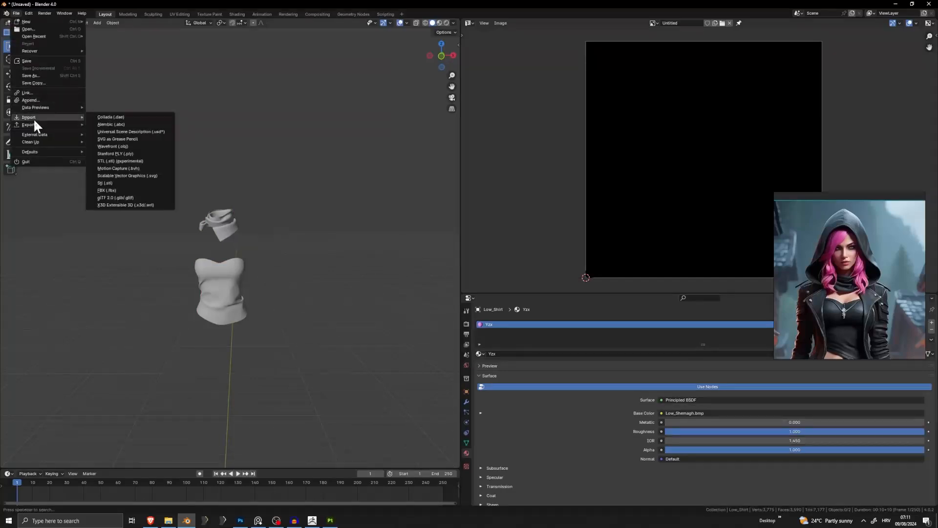
left_click(130, 146)
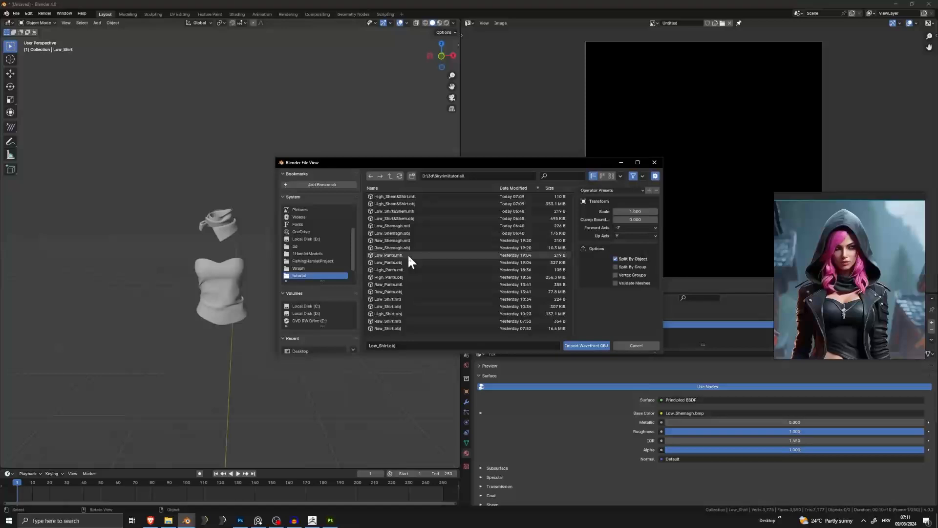
left_click(466, 175)
key("BackSpace")
key("BackSpace")
key("BackSpace")
key("BackSpace")
key("BackSpace")
key("BackSpace")
key("BackSpace")
key("BackSpace")
key("BackSpace")
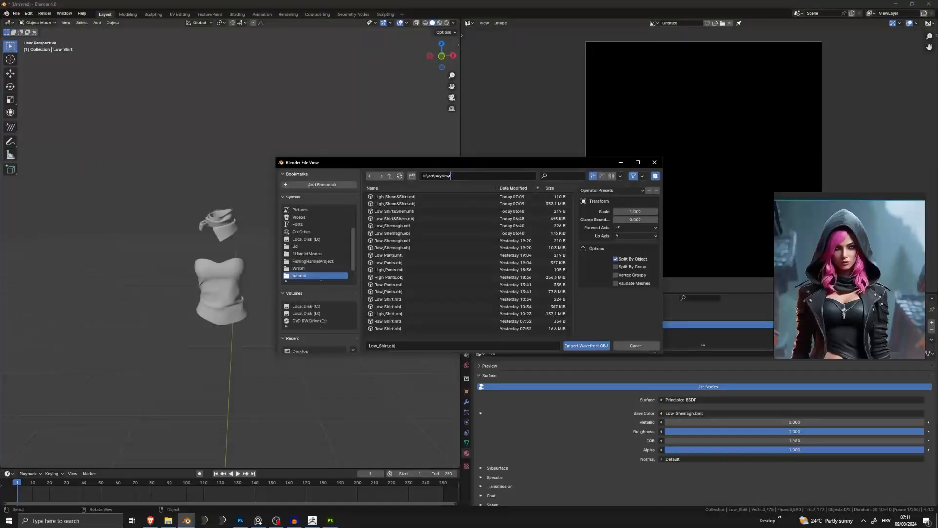
key("Return")
double_click(383, 204)
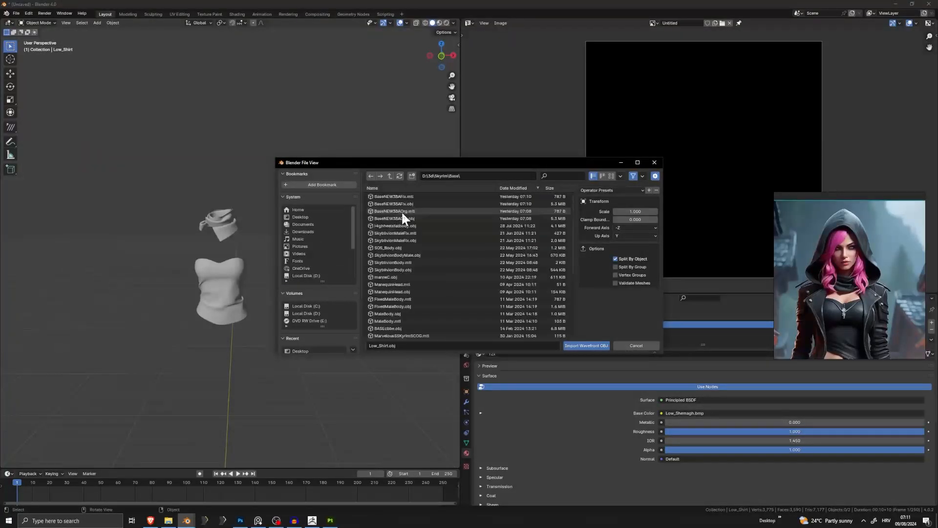
double_click(404, 204)
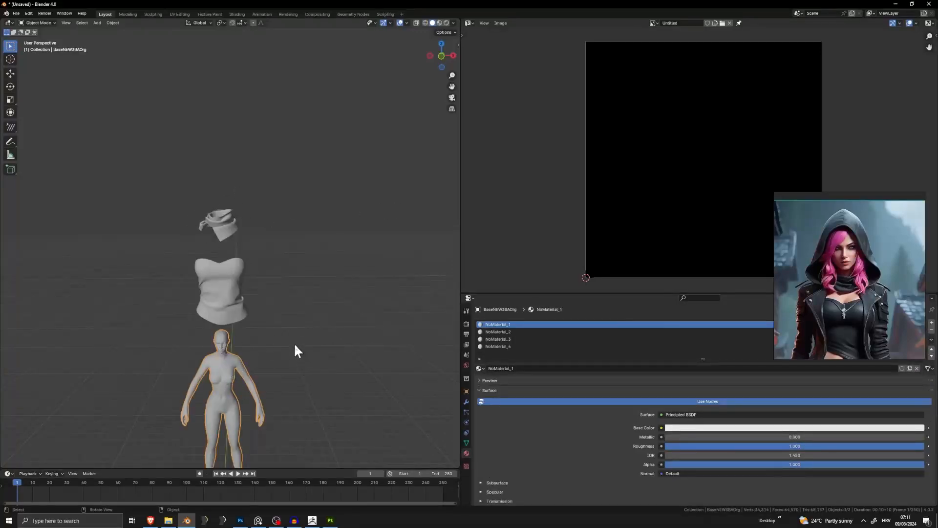
Scale the imported body up about 1.92 times so it fits inside the shirt and scarf
key("s")
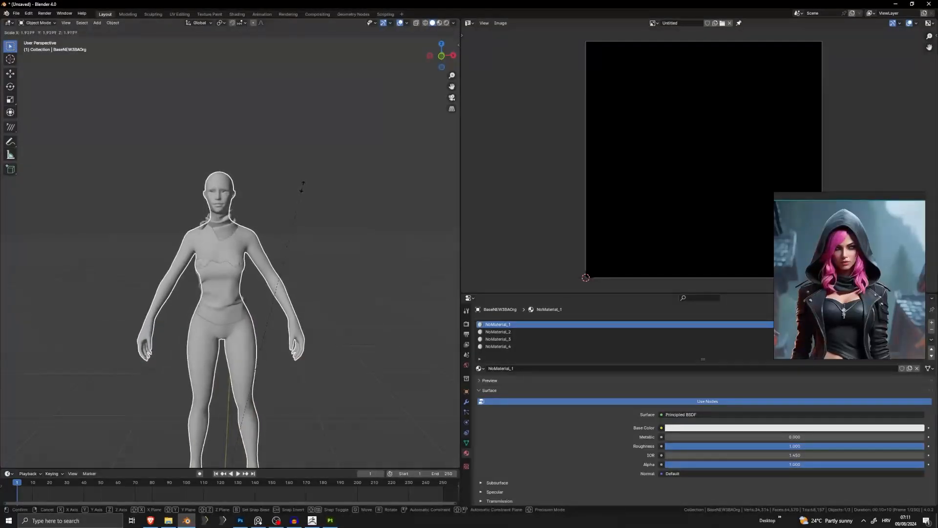
left_click(299, 188)
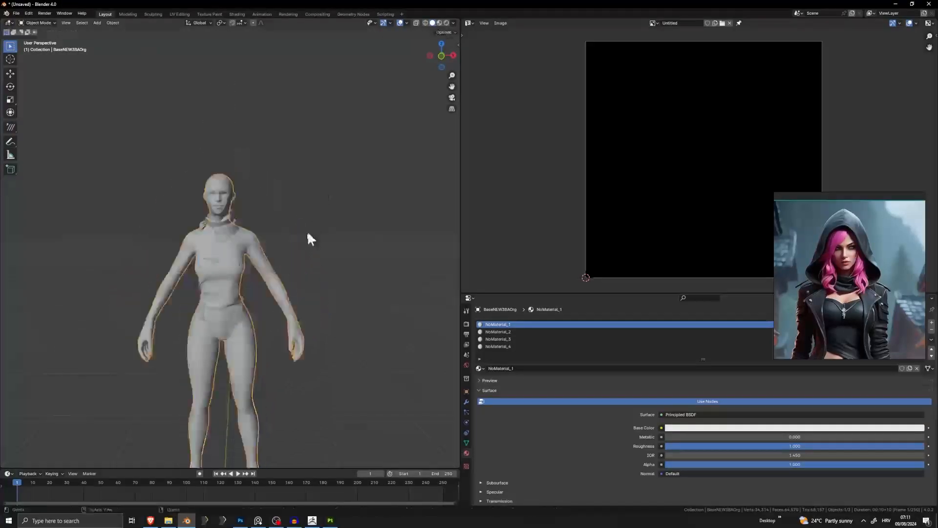
Delete the shirt mesh, leaving the body and scarf, and switch to the Modeling workspace
left_click(227, 276)
key("x")
left_click(233, 264)
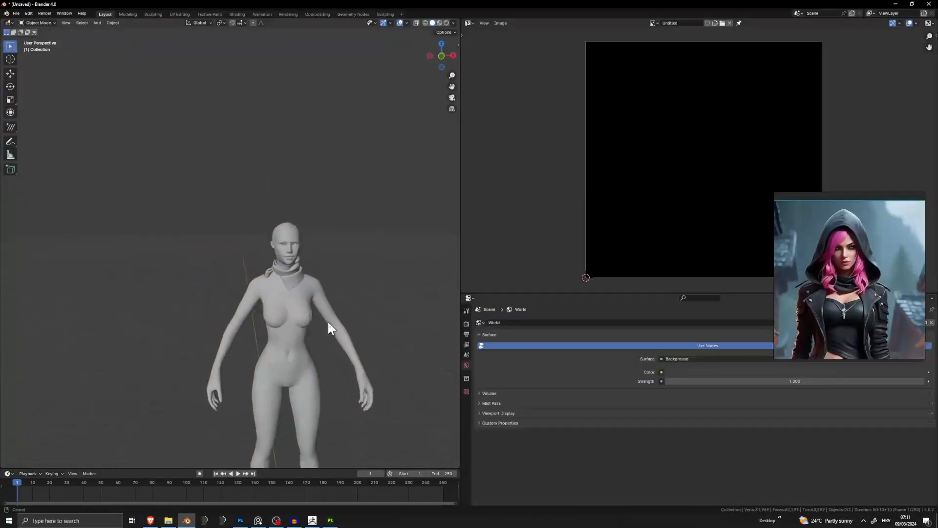
scroll(328, 321, "up", 6)
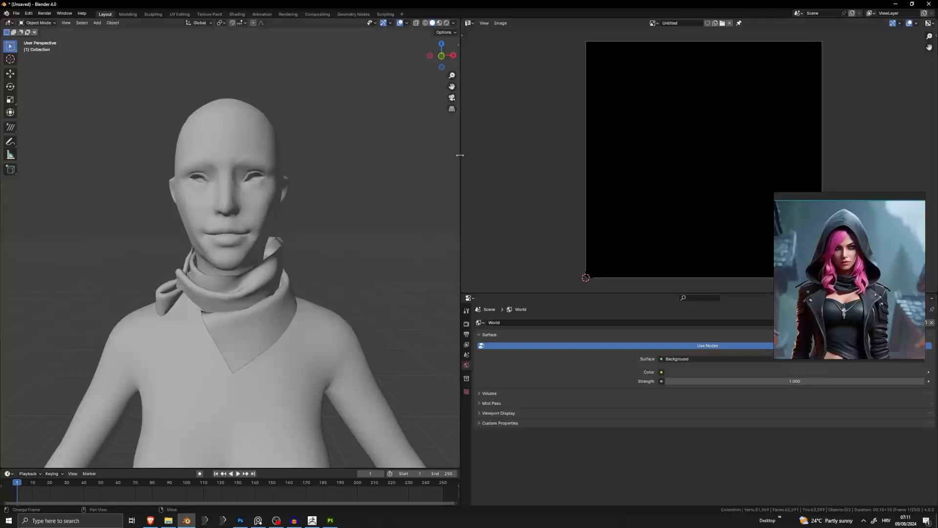
left_click(128, 13)
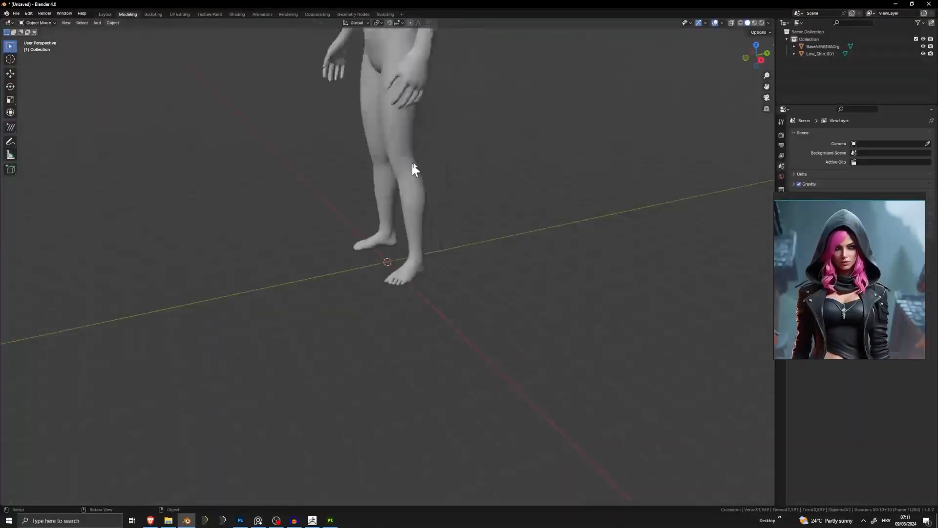
Examine the body and scarf from several angles, from the head and neckline down to the full figure
middle_click_drag(413, 166, 404, 256, "shift")
middle_click_drag(493, 166, 465, 98, "shift")
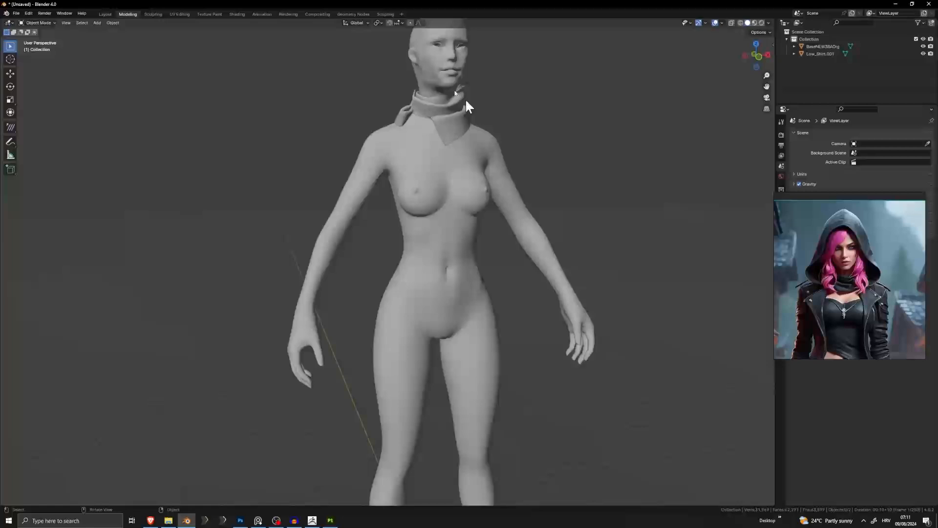
left_click(441, 48)
scroll(453, 56, "down", 3)
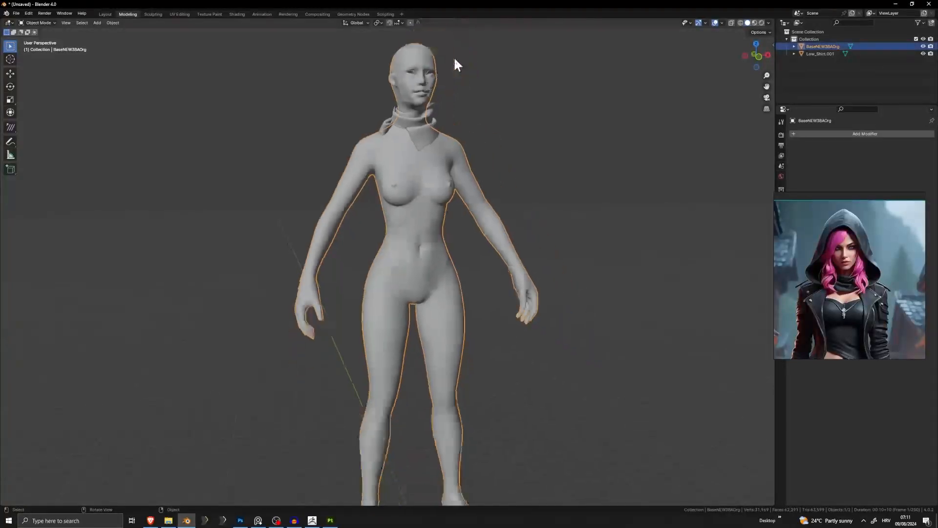
scroll(454, 57, "up", 1)
middle_click_drag(454, 56, 416, 89)
middle_click_drag(417, 89, 409, 253, "shift")
scroll(410, 261, "up", 3)
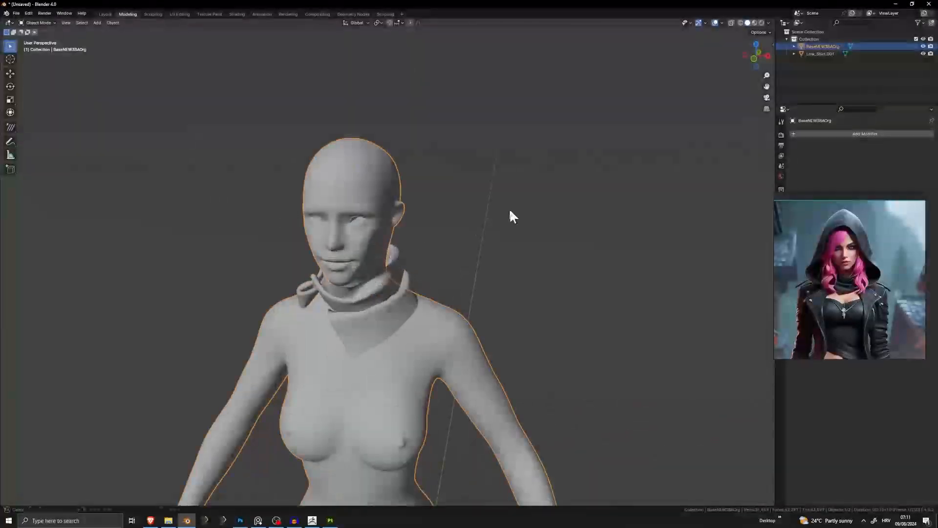
middle_click_drag(511, 212, 481, 187)
left_click(558, 184)
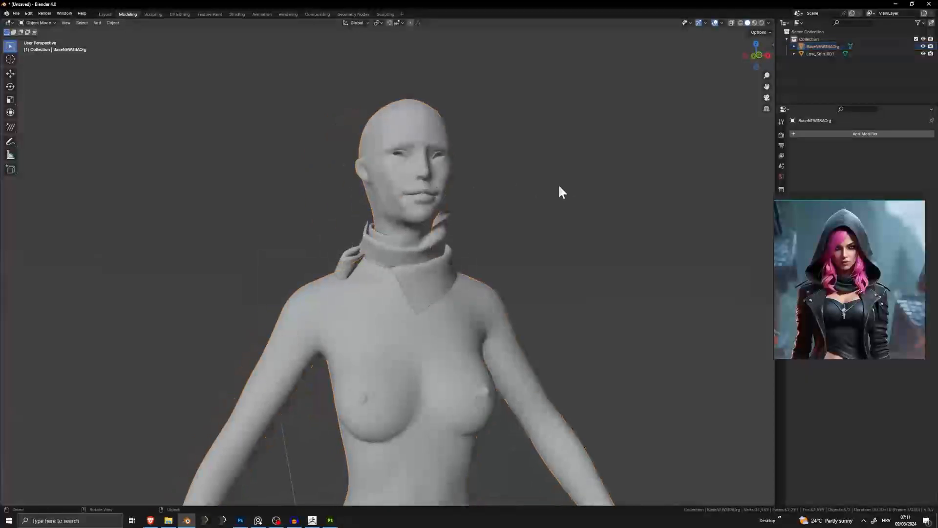
scroll(509, 260, "down", 6)
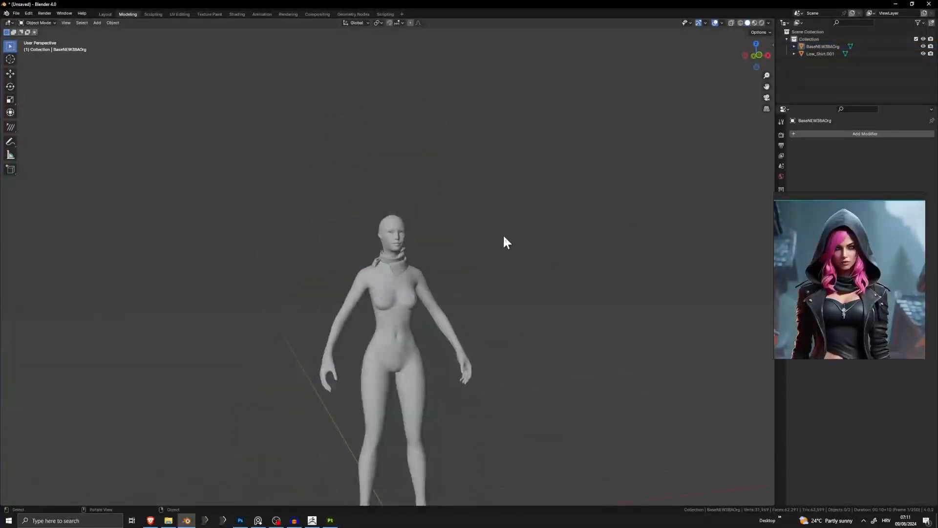
middle_click_drag(484, 283, 475, 201, "shift")
key("shift+a")
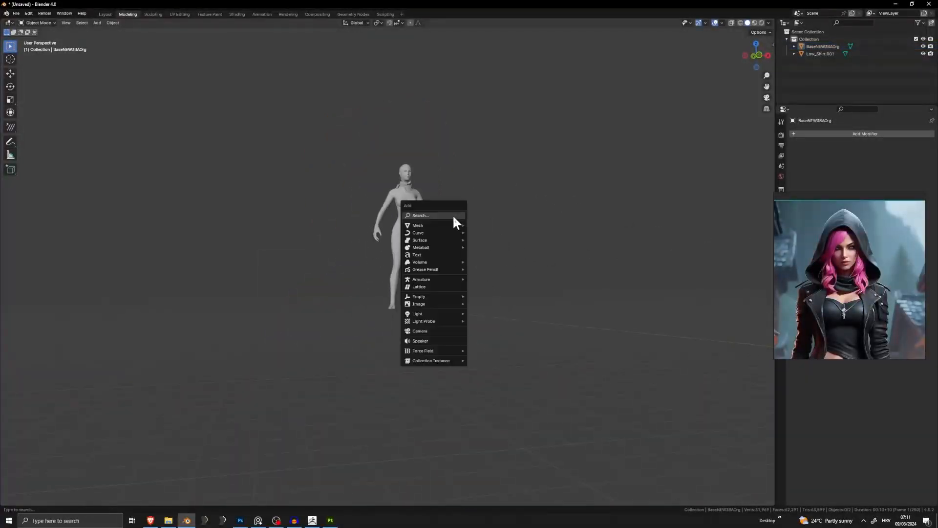
mouse_move(443, 227)
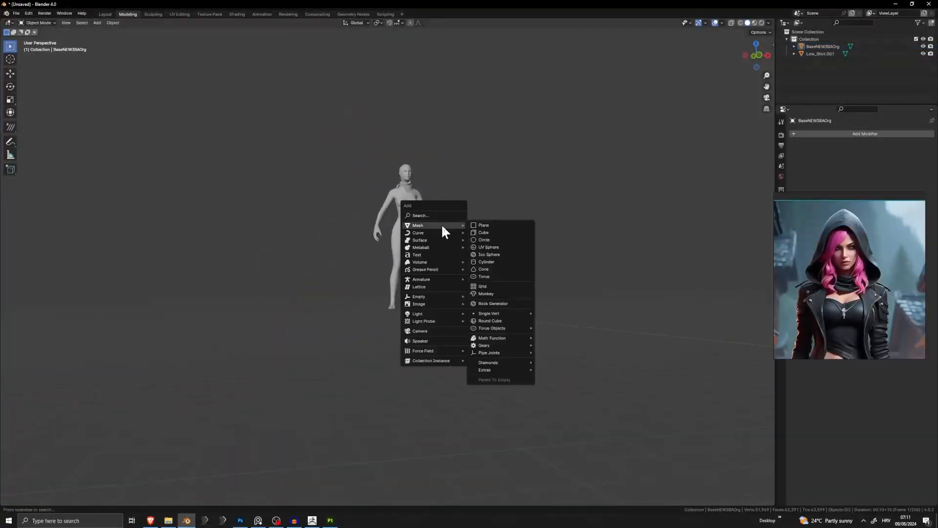
left_click(473, 224)
middle_click_drag(467, 221, 436, 254)
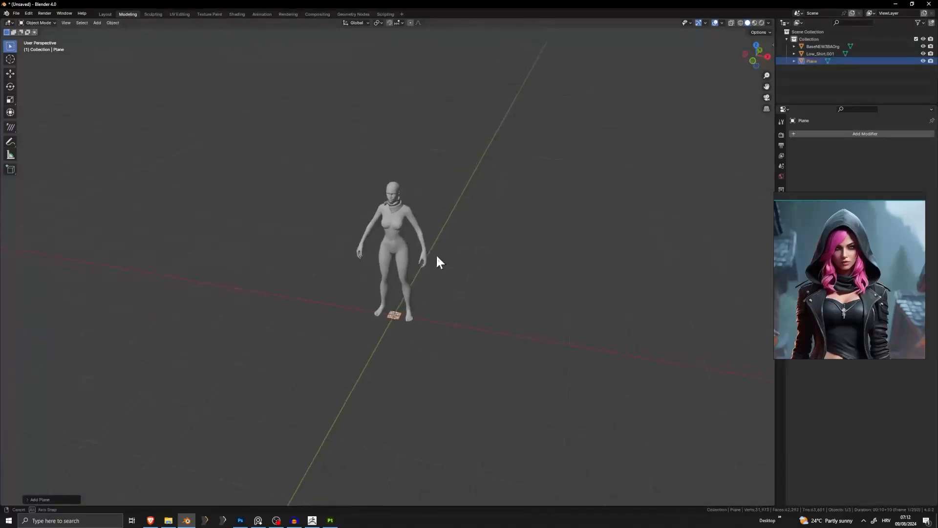
key("g")
key("z")
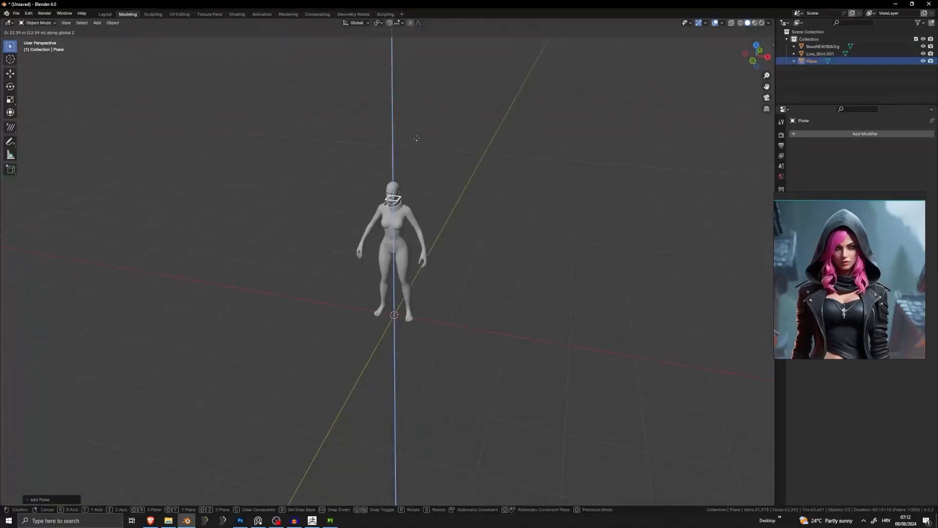
left_click(417, 138)
scroll(415, 137, "up", 4)
middle_click_drag(415, 139, 452, 137)
scroll(439, 189, "up", 1)
key("g")
key("z")
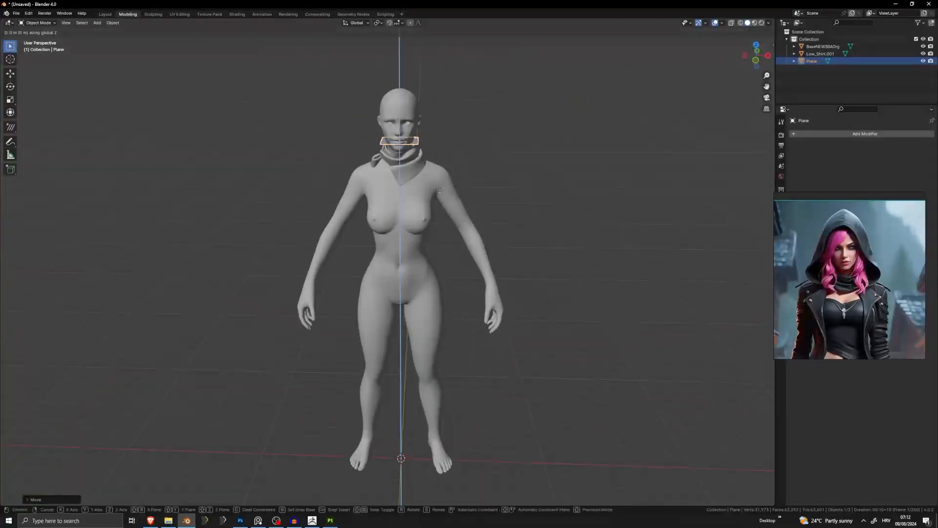
left_click(419, 426)
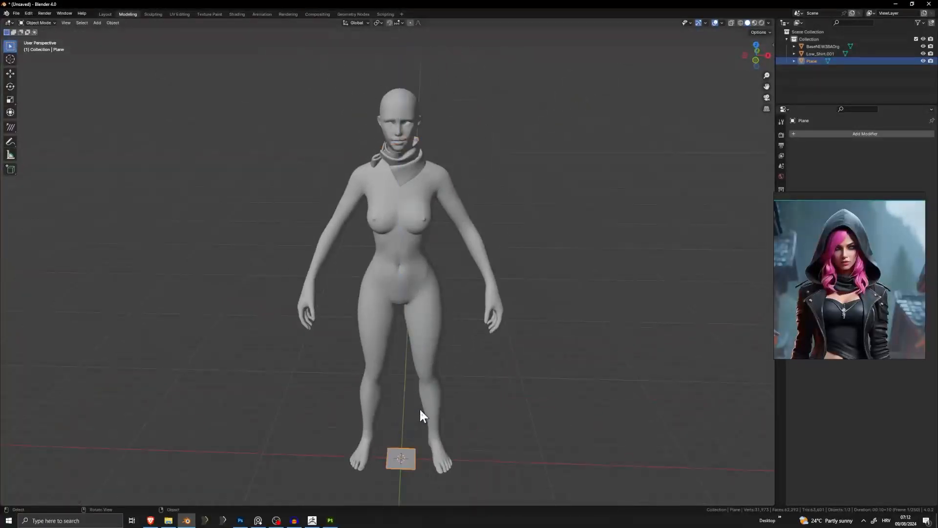
key("Delete")
Add a mesh plane at the origin and raise it along the Z axis until it hovers just above the head
middle_click_drag(419, 409, 425, 336, "shift")
key("shift+a")
mouse_move(425, 324)
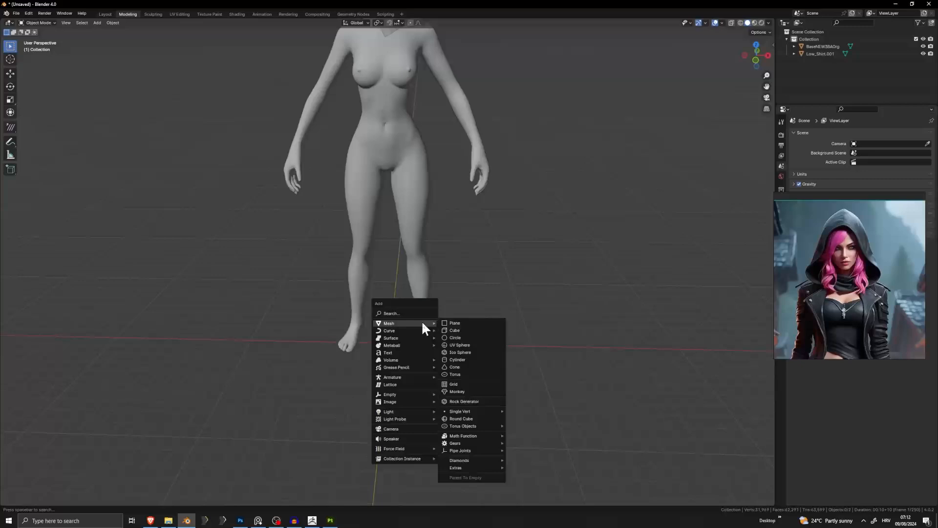
left_click(458, 322)
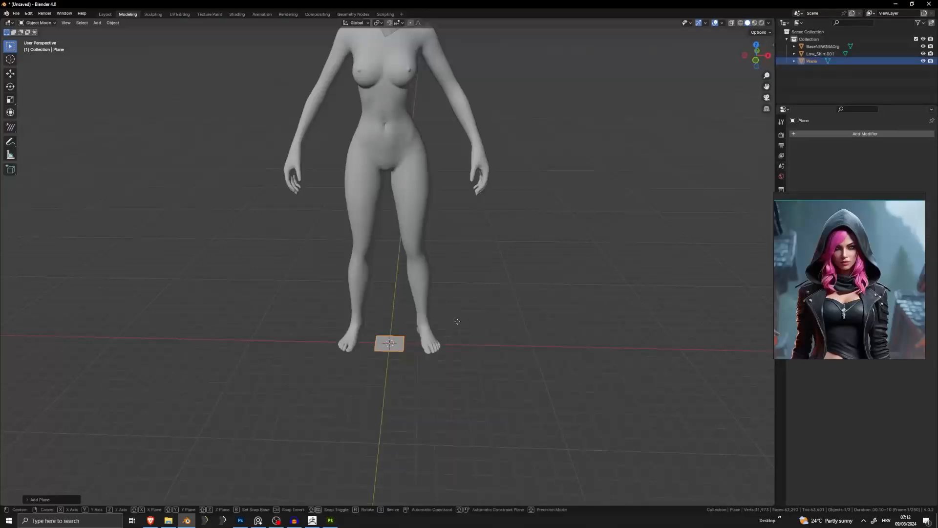
key("g")
key("z")
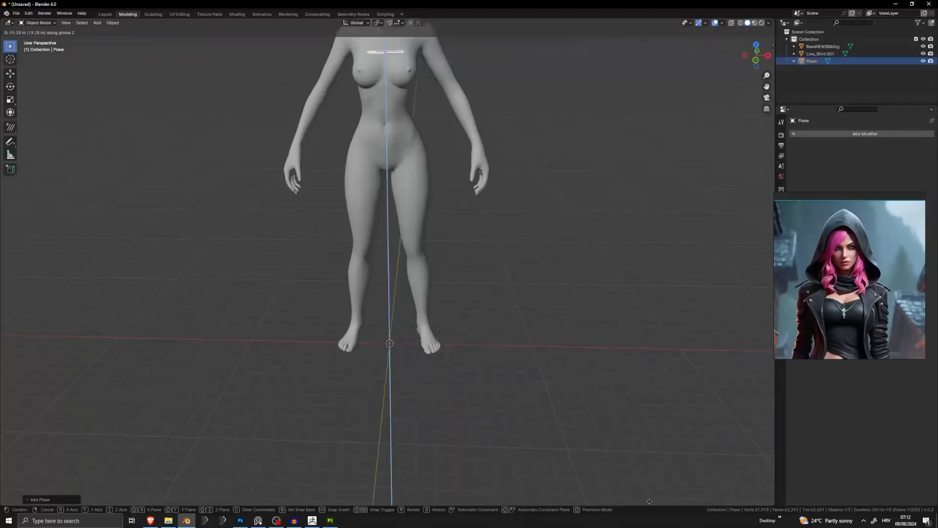
left_click(653, 432)
scroll(553, 396, "up", 5, "shift")
key("g")
key("z")
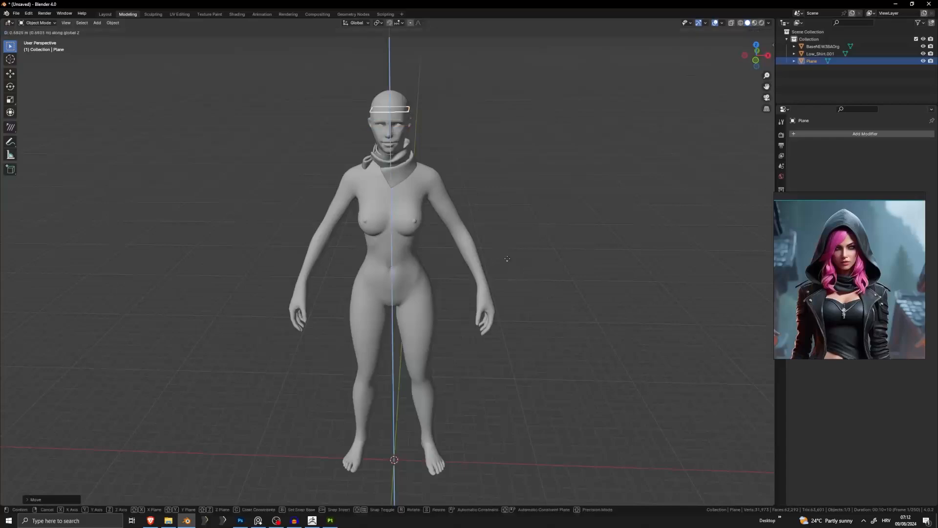
middle_click_drag(524, 227, 531, 251)
key("z")
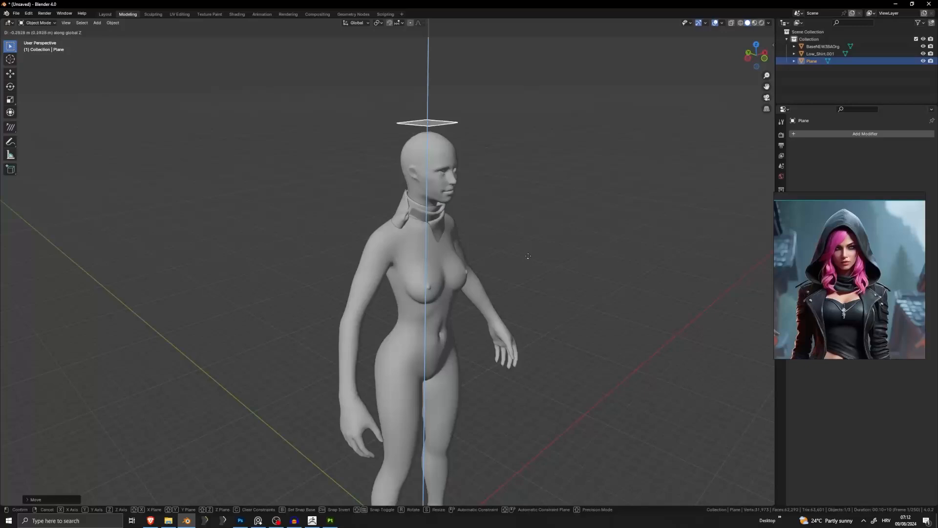
left_click(526, 249)
Split the plane above the head into two halves with a single front-to-back loop cut down its centre
middle_click_drag(528, 251, 462, 229)
scroll(440, 228, "up", 3)
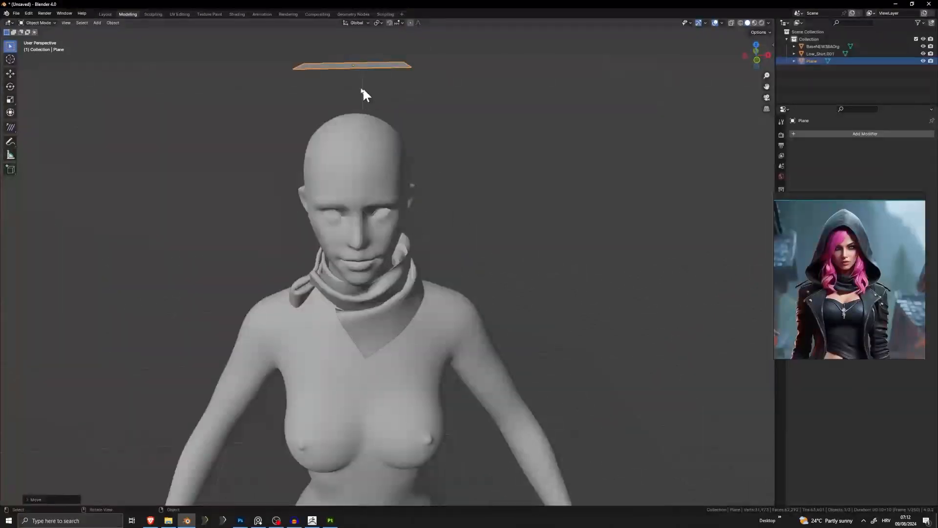
middle_click_drag(362, 92, 405, 187)
left_click(358, 137)
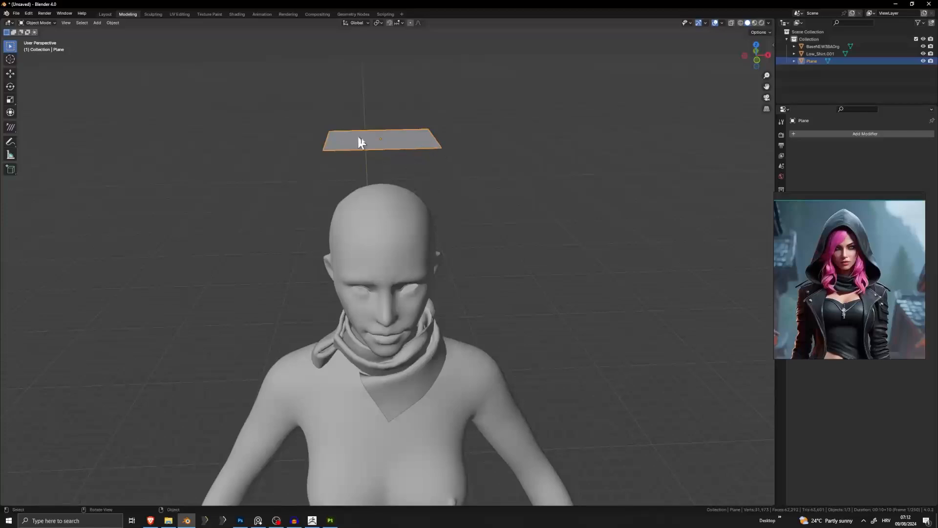
key("Tab")
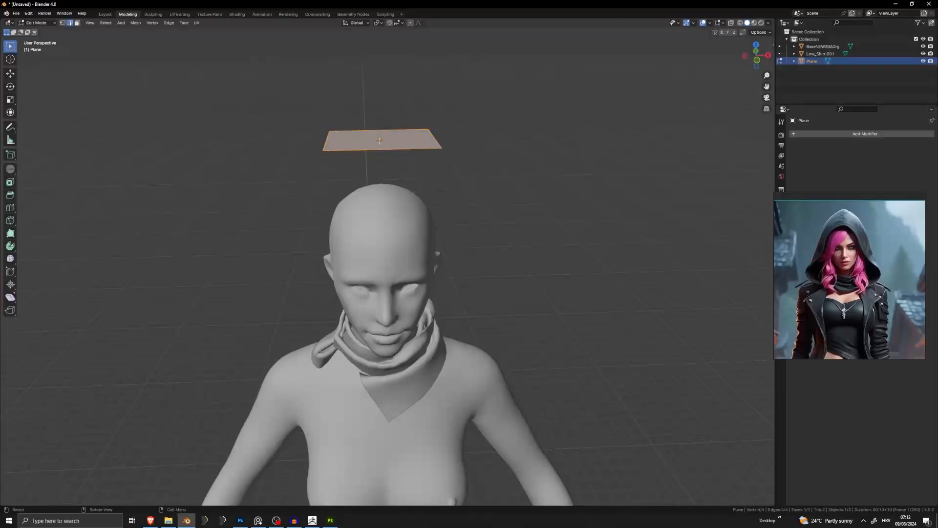
key("ctrl+r")
left_click(387, 140)
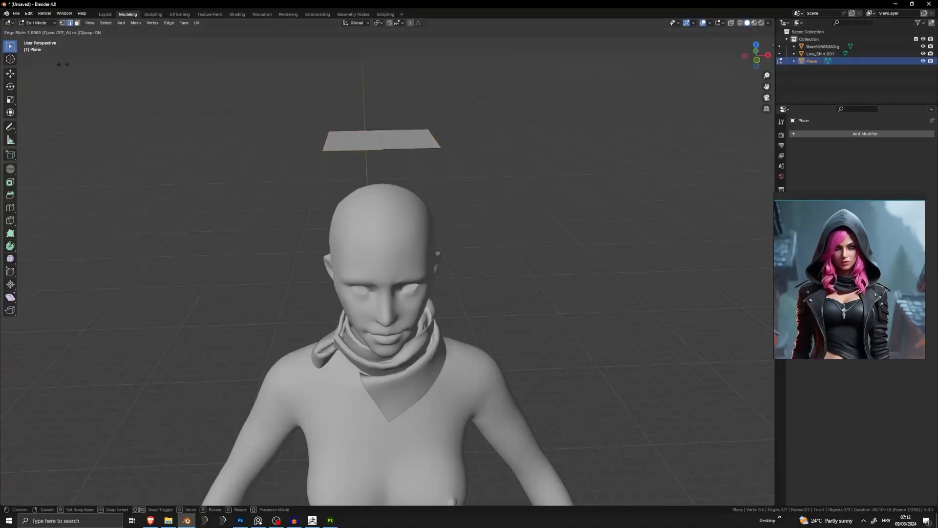
left_click(738, 51)
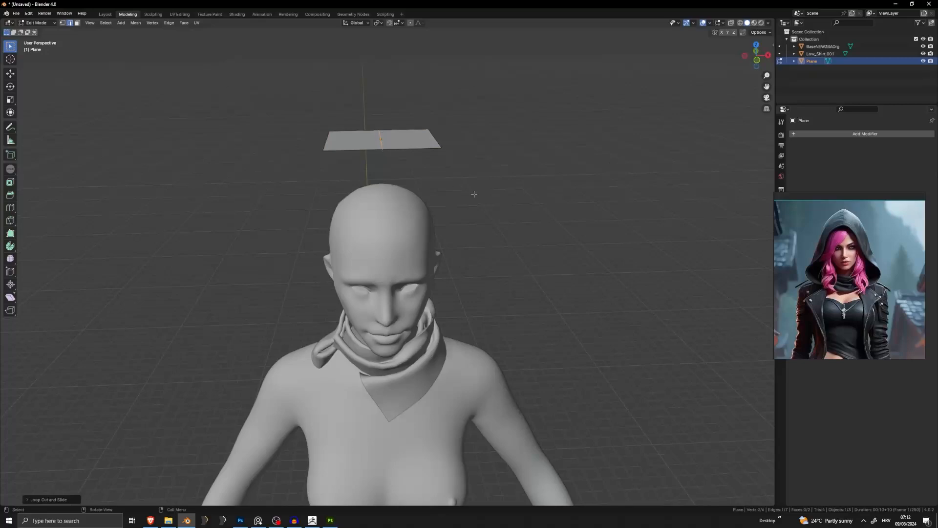
Delete the plane's face on the negative X side, keeping only the other half
left_click(78, 23)
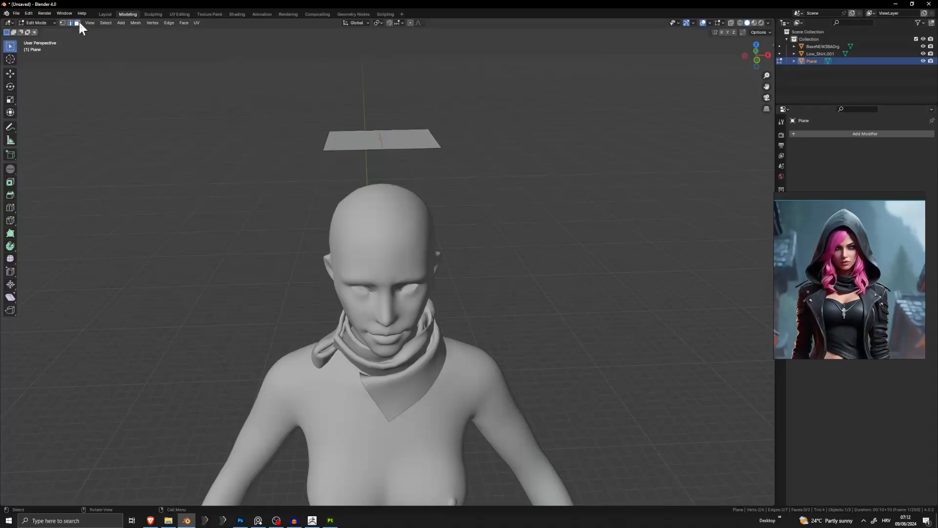
left_click(349, 143)
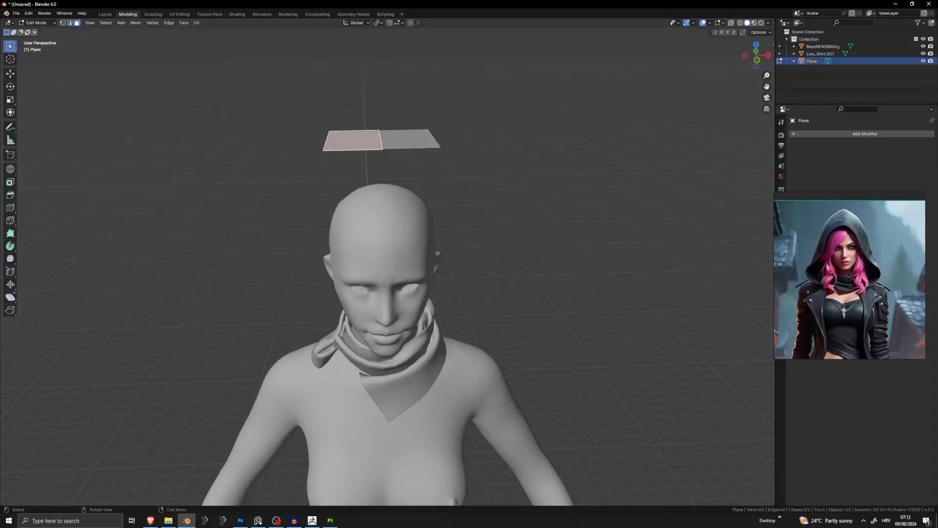
key("x")
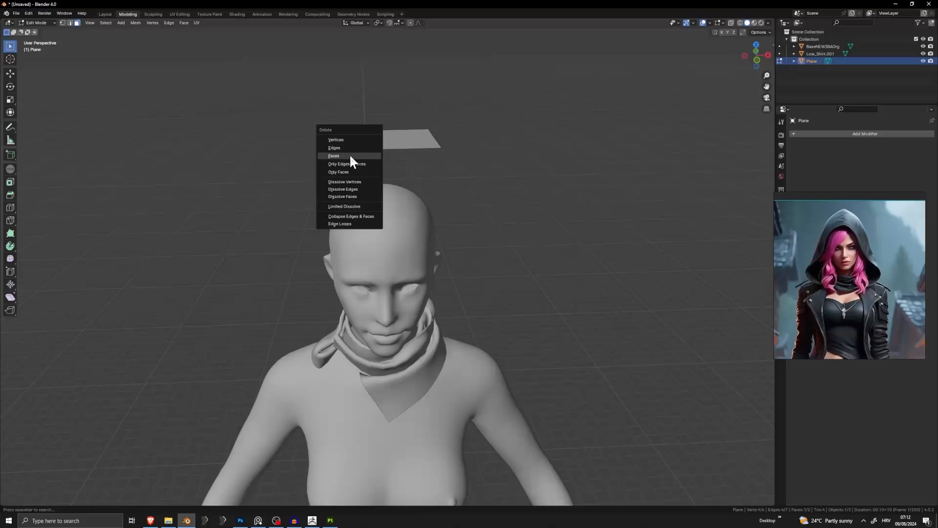
key("x")
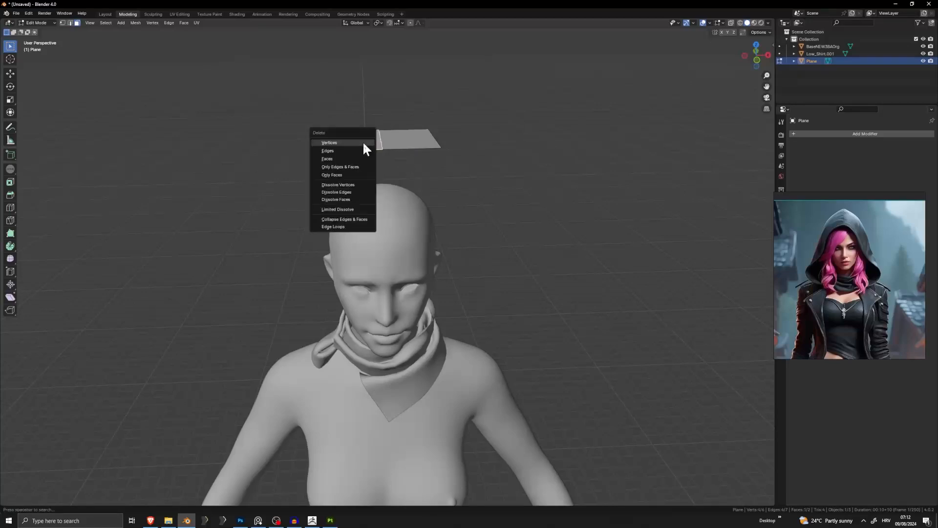
left_click(336, 158)
mouse_move(400, 157)
middle_mouse_down()
mouse_move(432, 161)
mouse_move(403, 171)
middle_mouse_up()
Return to Object Mode and move the reference image off the modifier properties into the empty viewport area beside the body
right_click_drag(805, 305, 626, 346)
key("Tab")
left_click(501, 219)
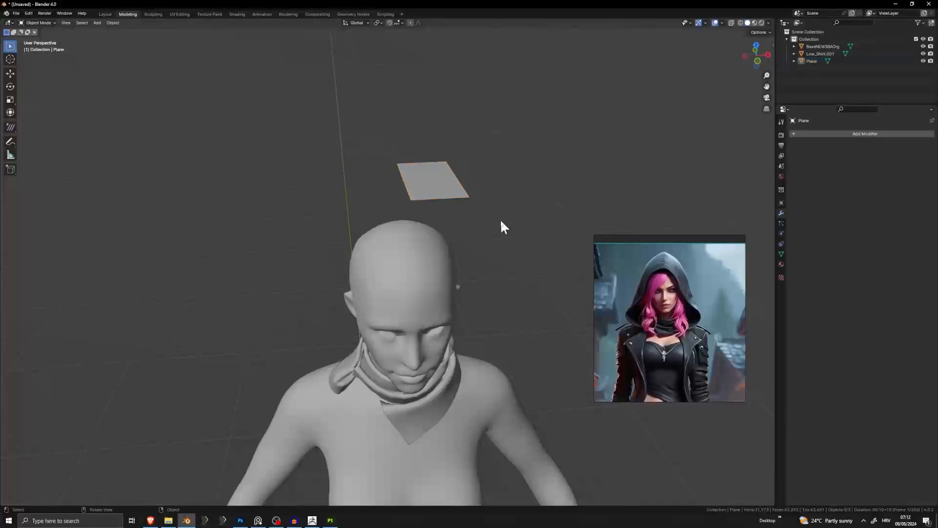
right_click_drag(671, 279, 662, 340)
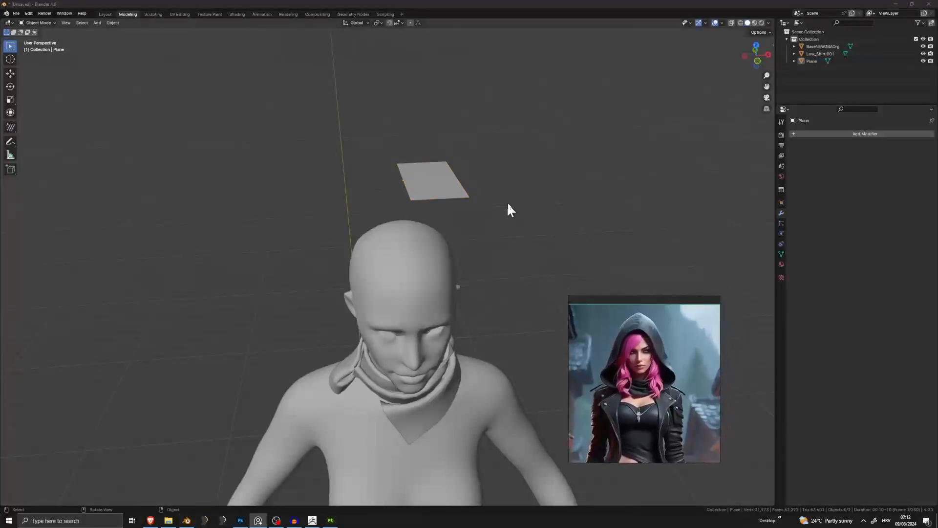
Add a Mirror modifier on the X axis to the half plane, with Clipping enabled
left_click(431, 180)
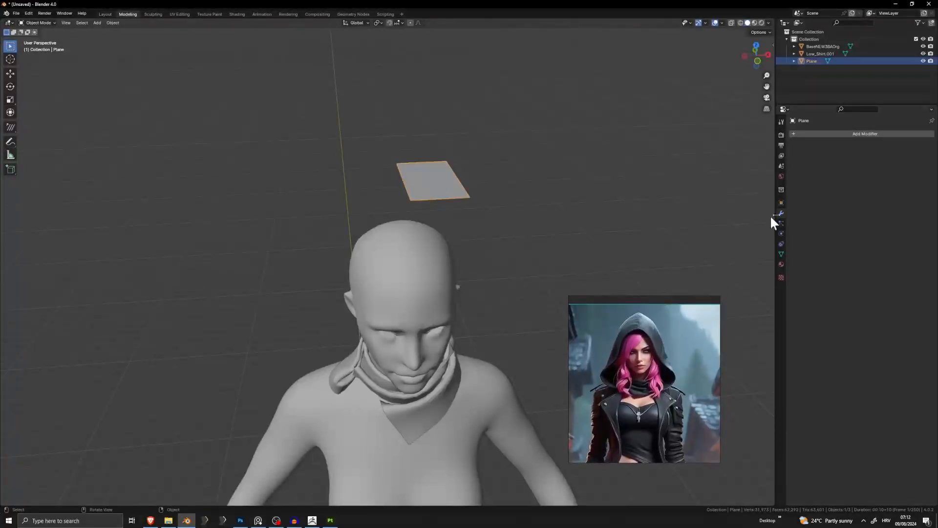
left_click(869, 133)
type("m")
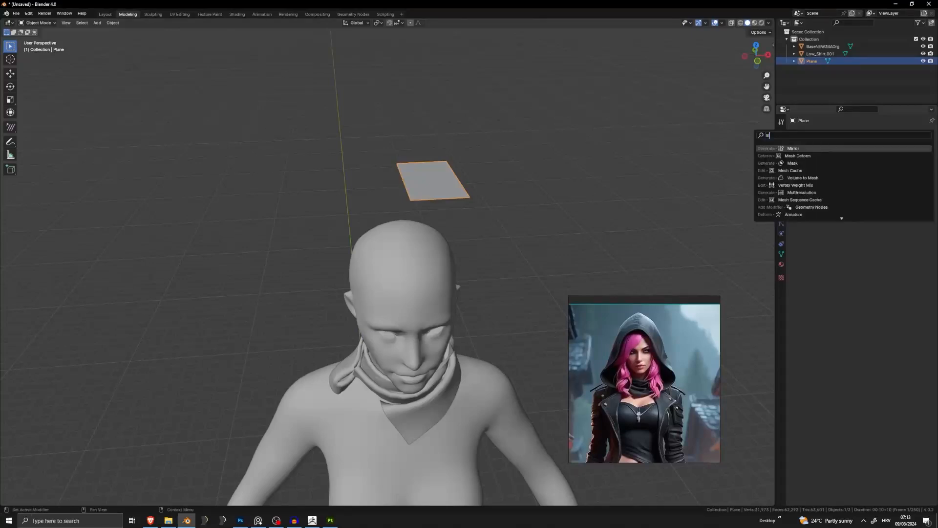
left_click(809, 149)
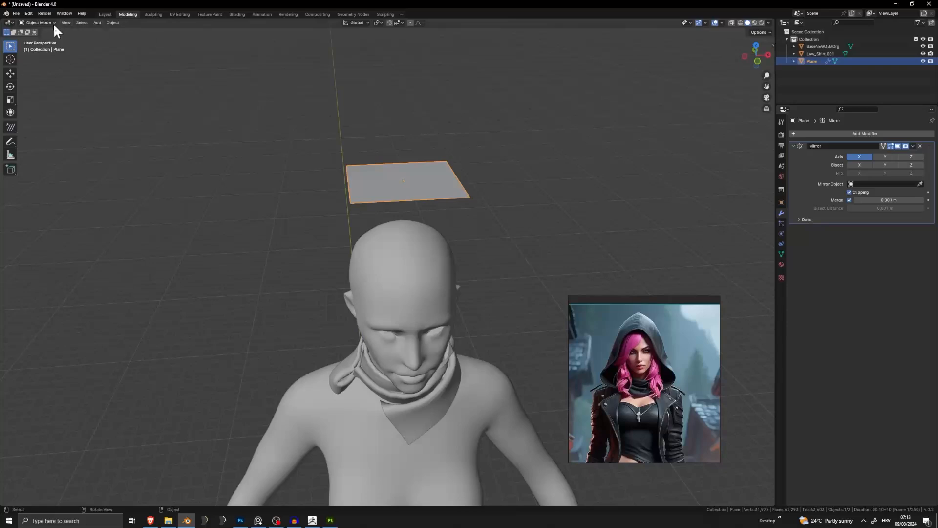
Try to move the plane's centre edge sideways off the mirror seam in Edit Mode to test the clipping
key("Tab")
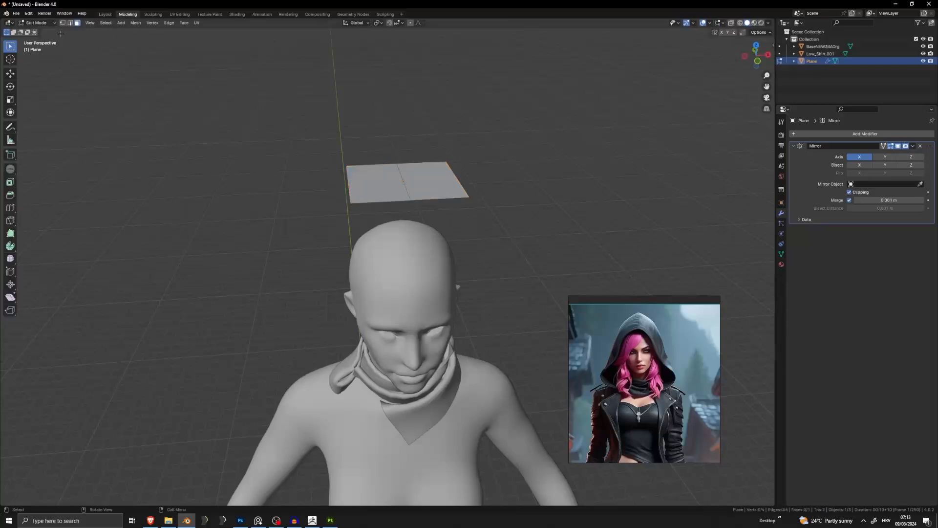
left_click(397, 172)
scroll(441, 214, "up", 5)
middle_click_drag(438, 159, 423, 221, "shift")
scroll(424, 221, "down", 5)
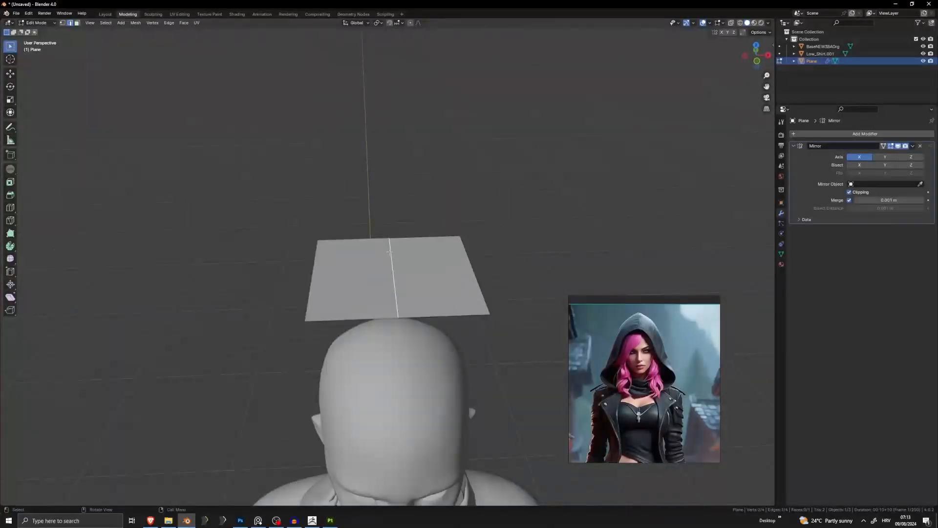
key("g")
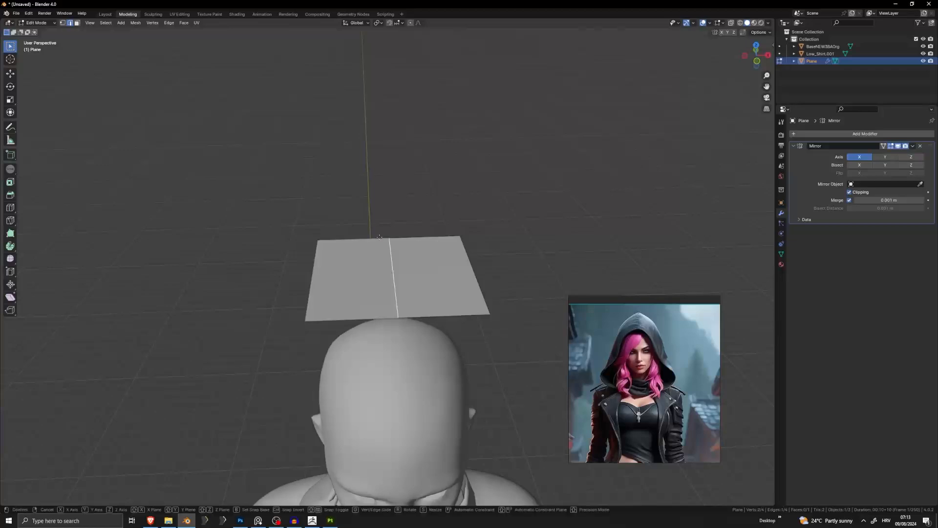
left_click(416, 236)
middle_click_drag(436, 269, 420, 165)
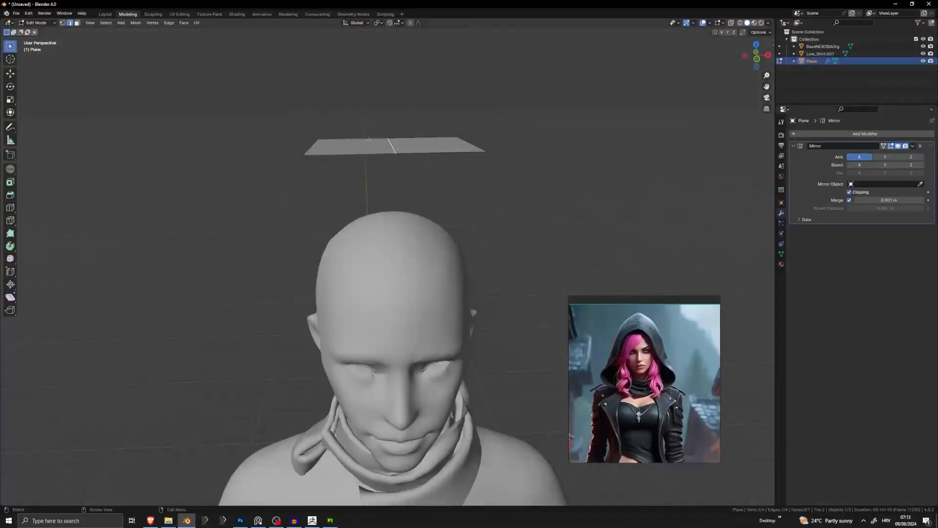
middle_click_drag(473, 137, 517, 136)
scroll(517, 136, "down", 3)
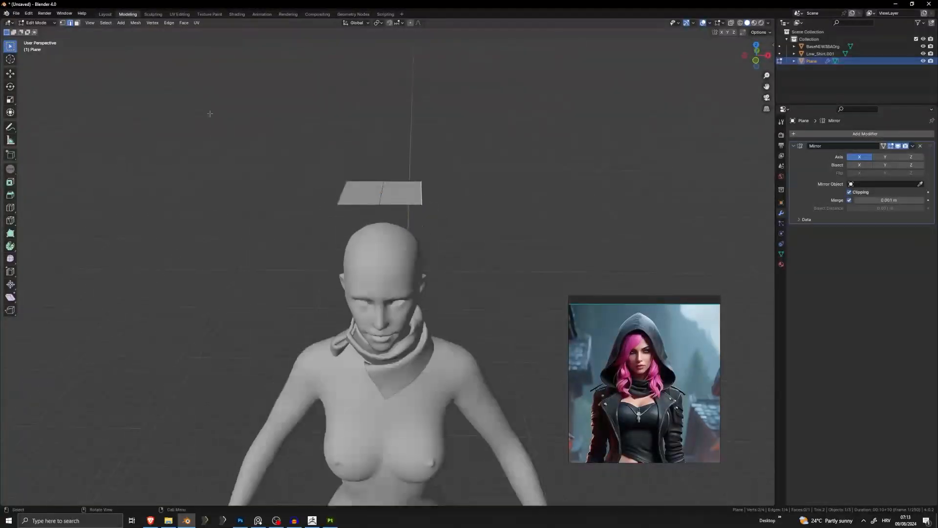
Lower the half plane's outer side edge along Z so the mirrored plane slopes gently down from the centre
middle_click_drag(406, 111, 336, 104)
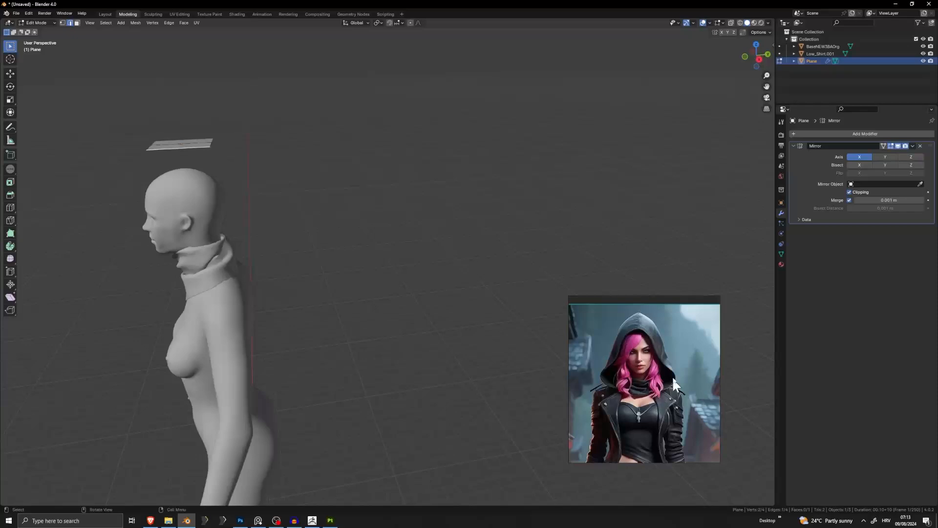
middle_click_drag(264, 251, 500, 208)
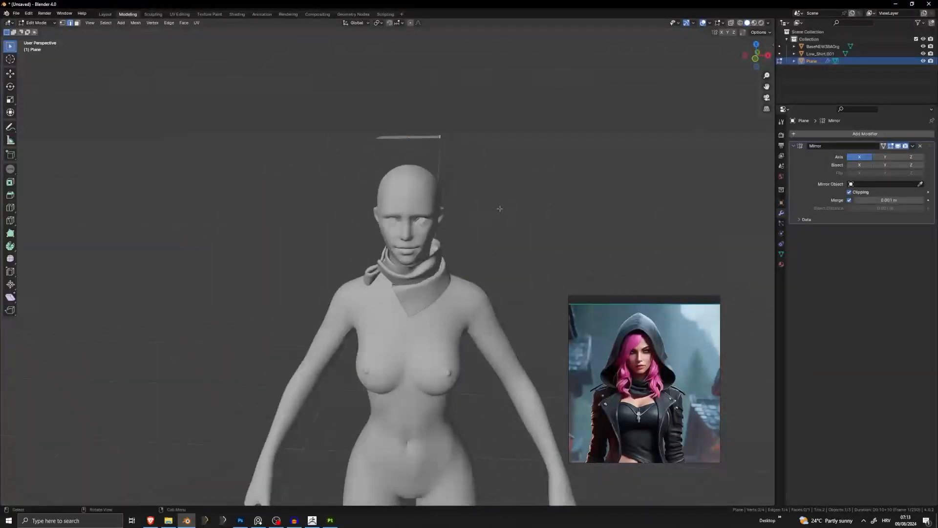
key("g")
key("z")
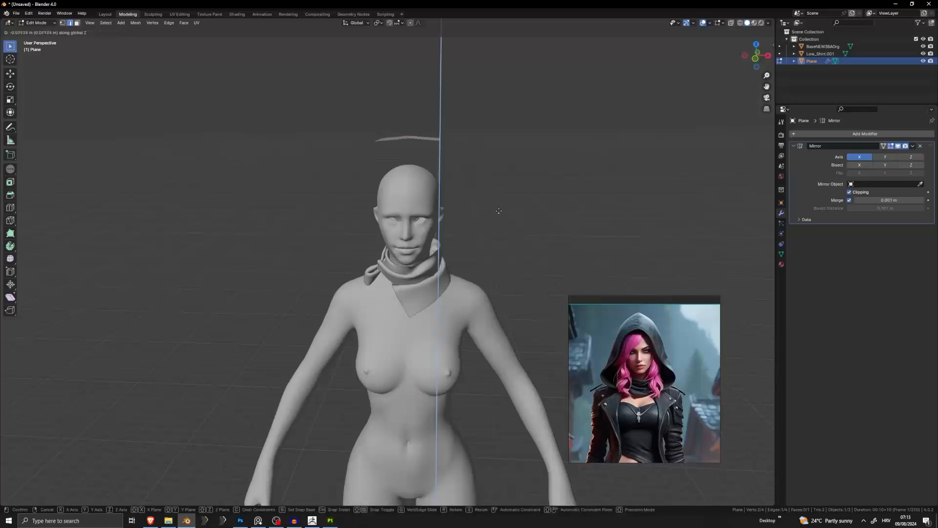
left_click(497, 215)
Try to extrude the plane's back edge freely down behind the head in the perspective view
middle_click_drag(497, 215, 398, 211)
middle_click_drag(307, 151, 359, 167, "shift")
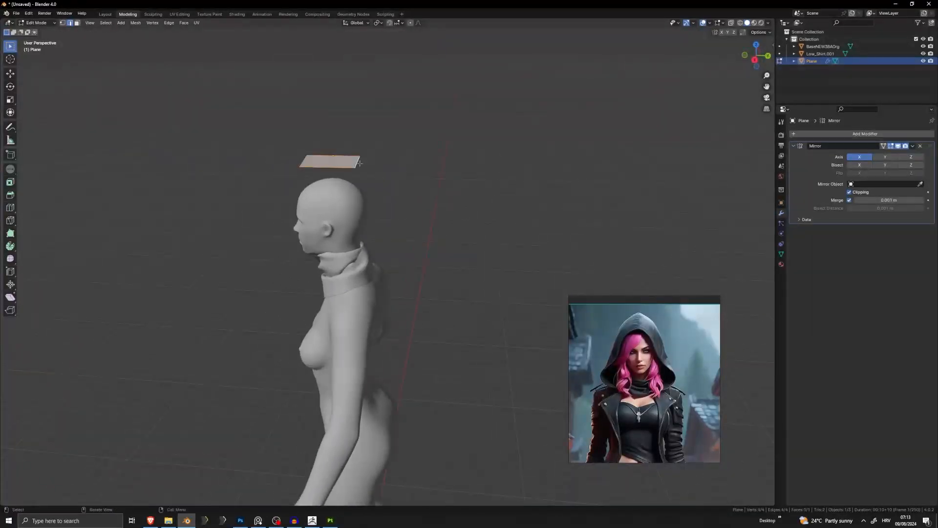
scroll(347, 117, "up", 2)
middle_click_drag(354, 104, 135, 48)
middle_click_drag(313, 112, 439, 86)
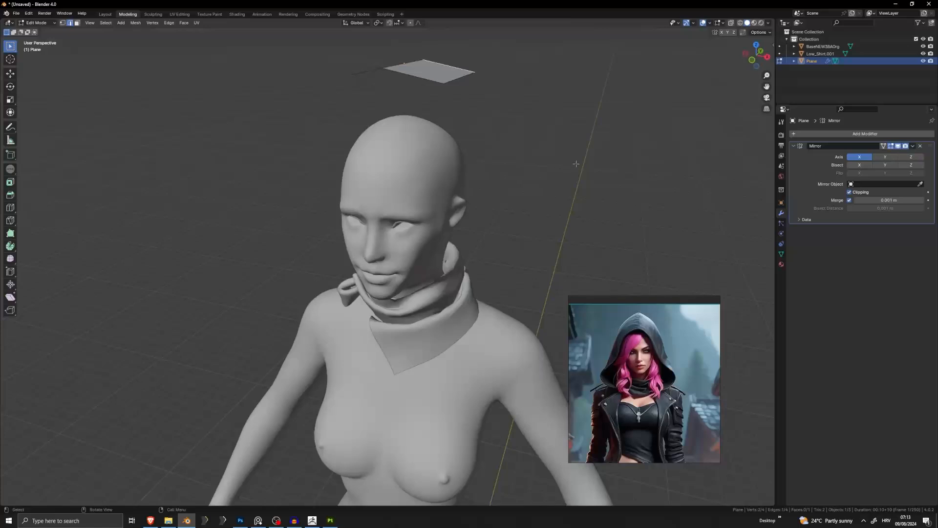
middle_click_drag(550, 179, 427, 163)
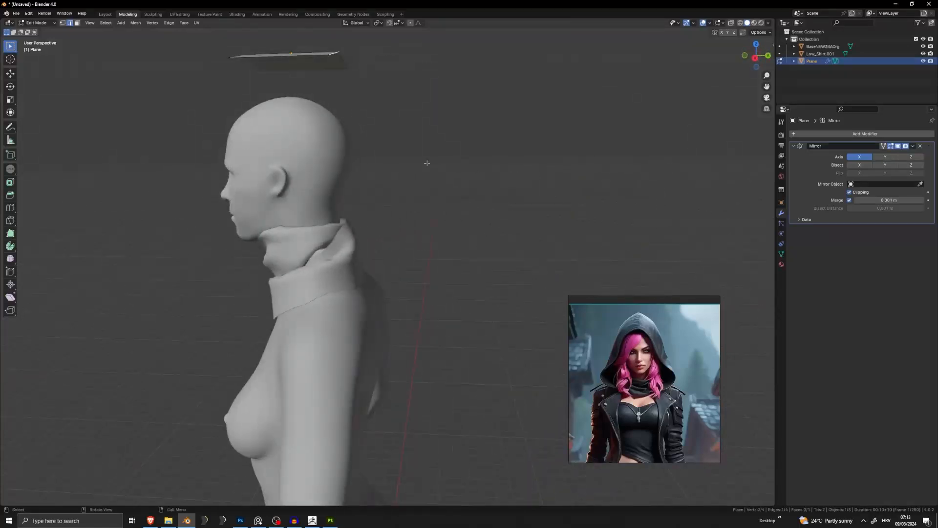
middle_click_drag(427, 162, 492, 236, "shift")
key("e")
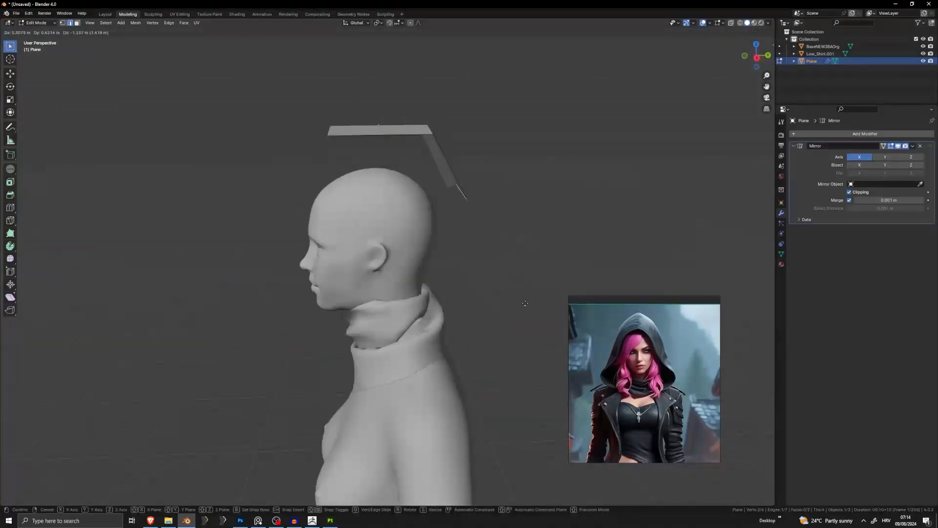
left_click(500, 274)
middle_click_drag(500, 274, 430, 293)
key("ctrl+z")
Extrude the plane's back edge rearward along Y and lower the new edge along Z behind the head
middle_click_drag(433, 163, 469, 147)
left_click(401, 154)
key("g")
key("e")
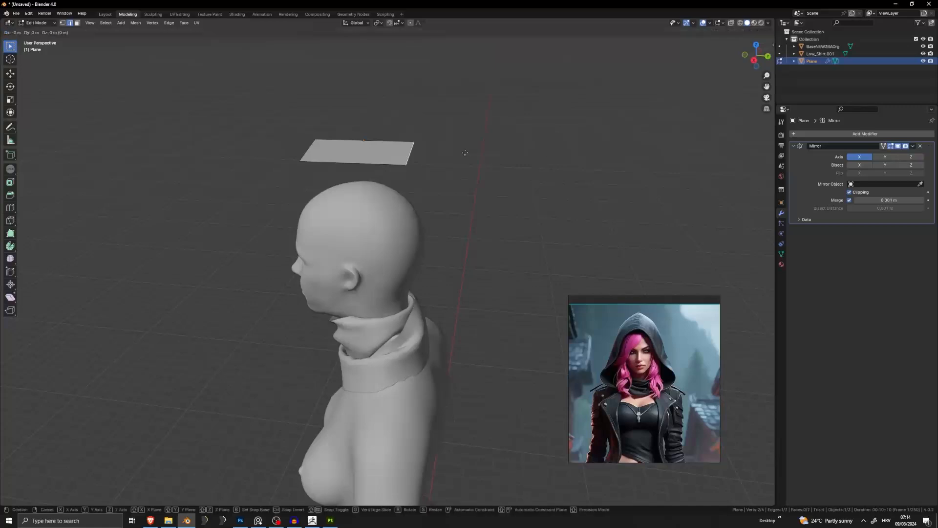
right_click(530, 104)
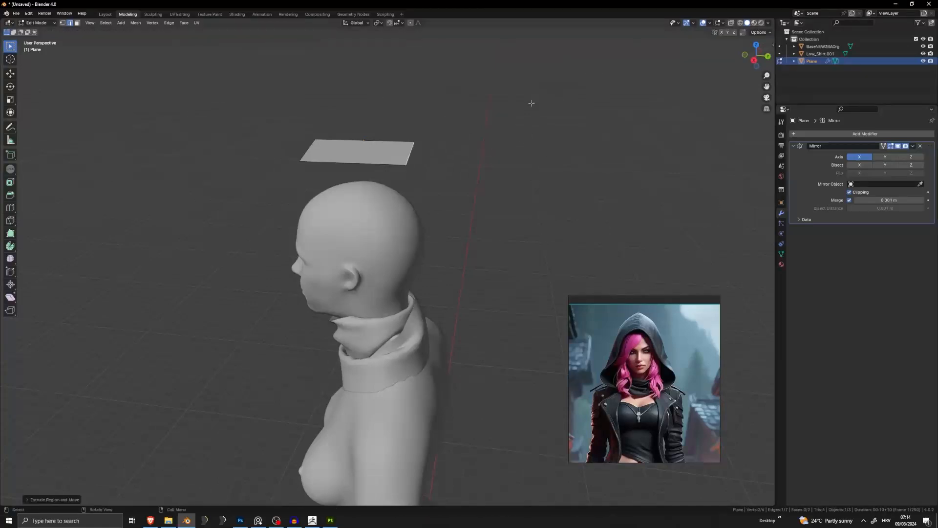
key("g")
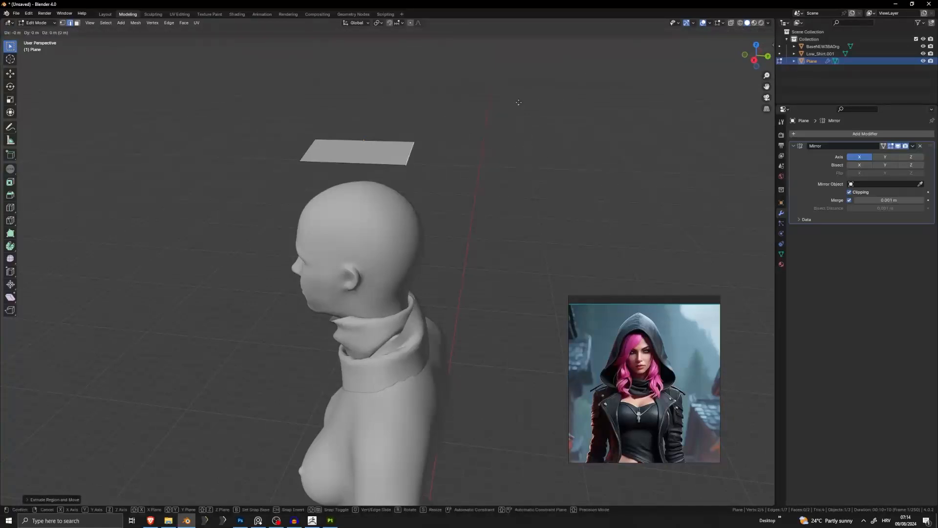
key("y")
left_click(569, 119)
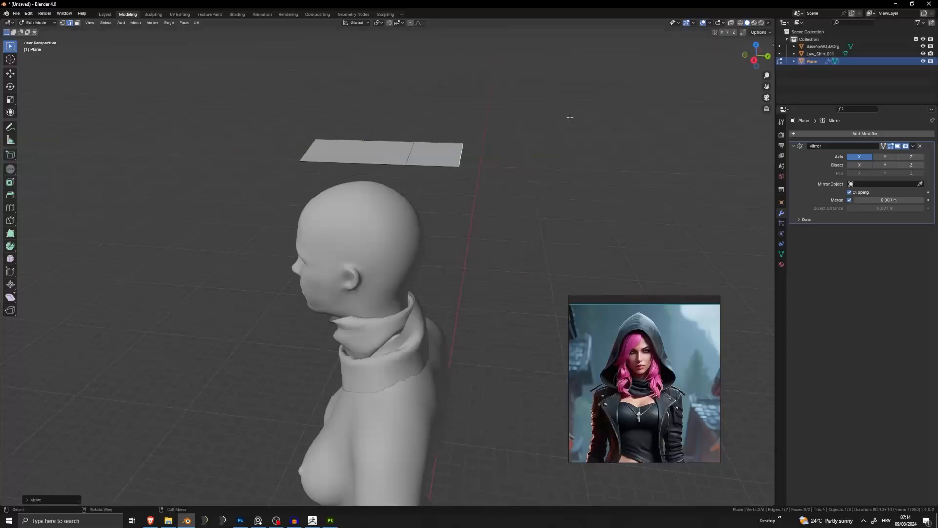
middle_click_drag(570, 118, 572, 102)
key("g")
key("z")
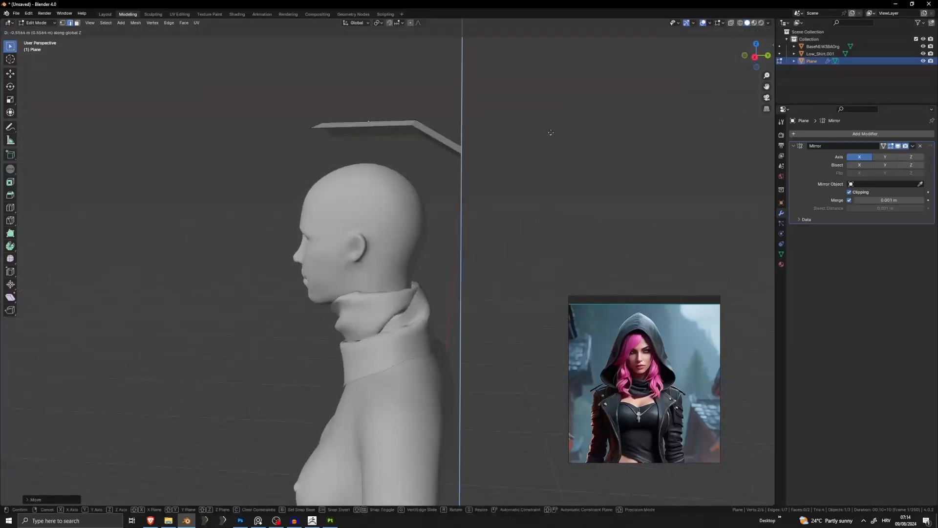
left_click(550, 132)
Try to move the extruded back edge freely in the perspective view
middle_click_drag(541, 147, 318, 191)
key("g")
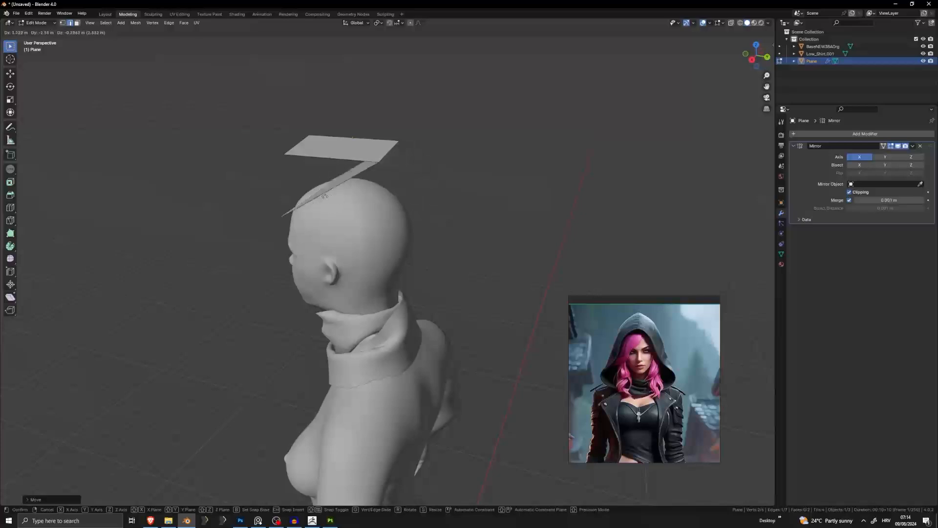
left_click(370, 207)
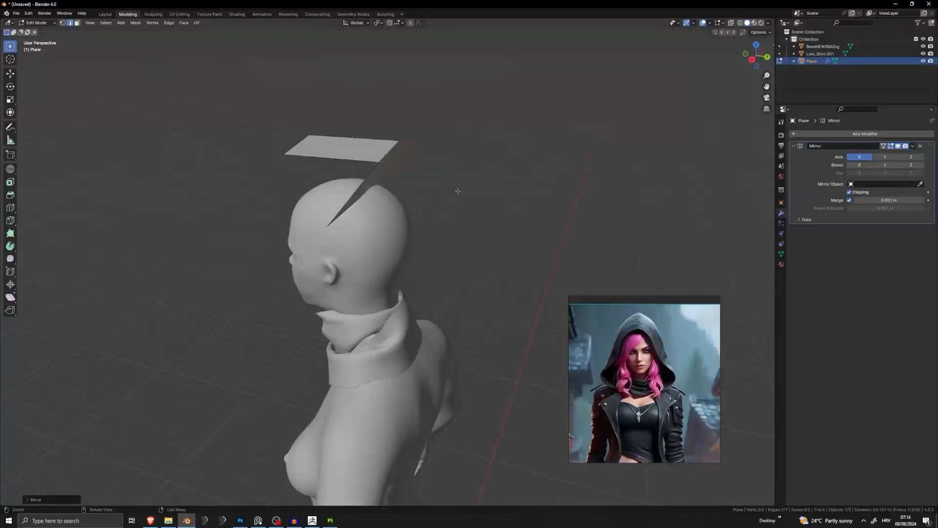
middle_click_drag(458, 191, 353, 170)
middle_click_drag(254, 186, 517, 154)
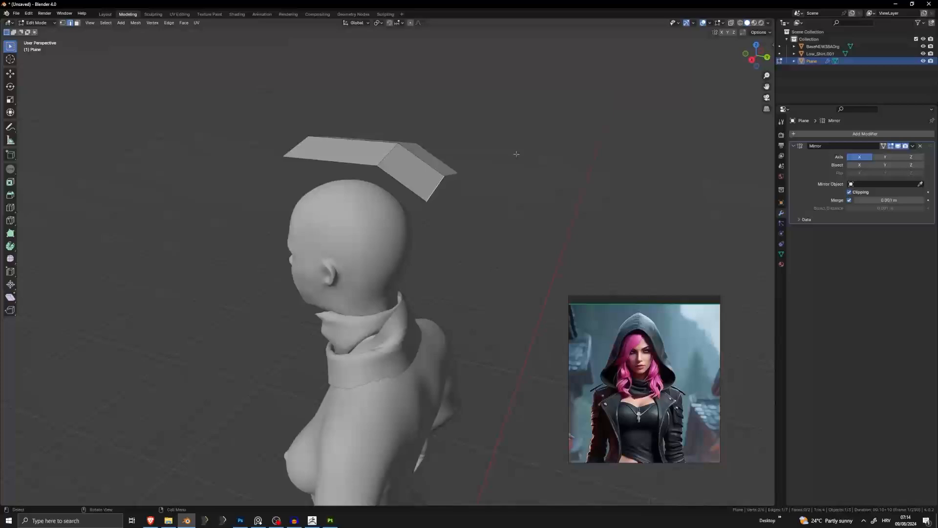
Extrude the rear edge straight down behind the head in the right orthographic view
left_click(752, 59)
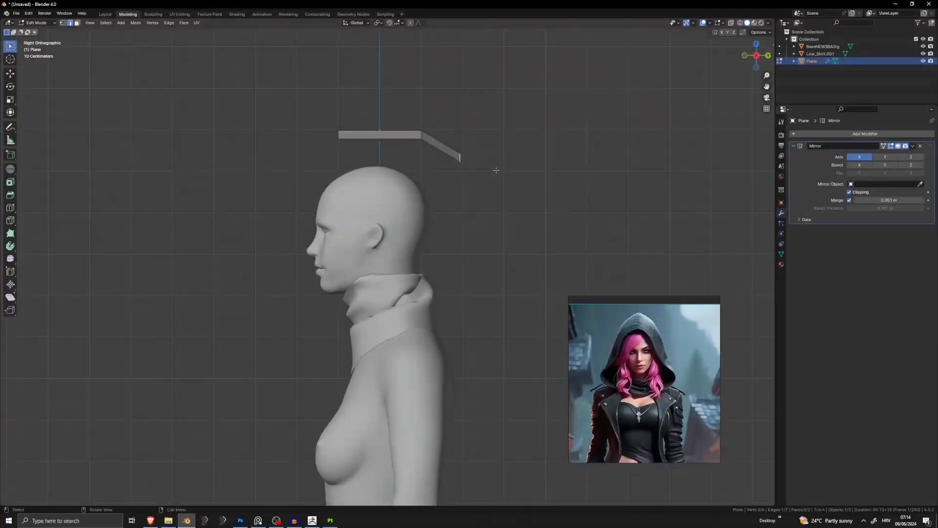
key("e")
left_click(498, 242)
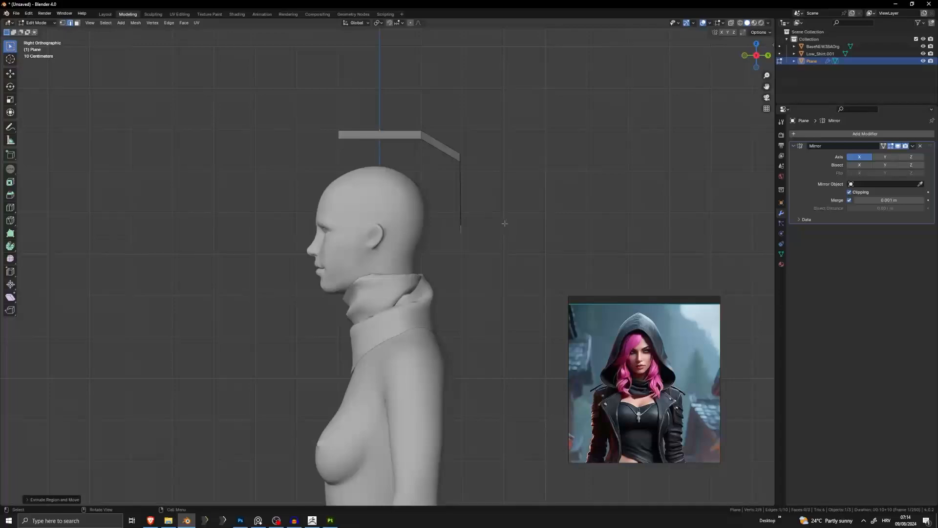
middle_click_drag(505, 223, 415, 205)
key("g")
key("y")
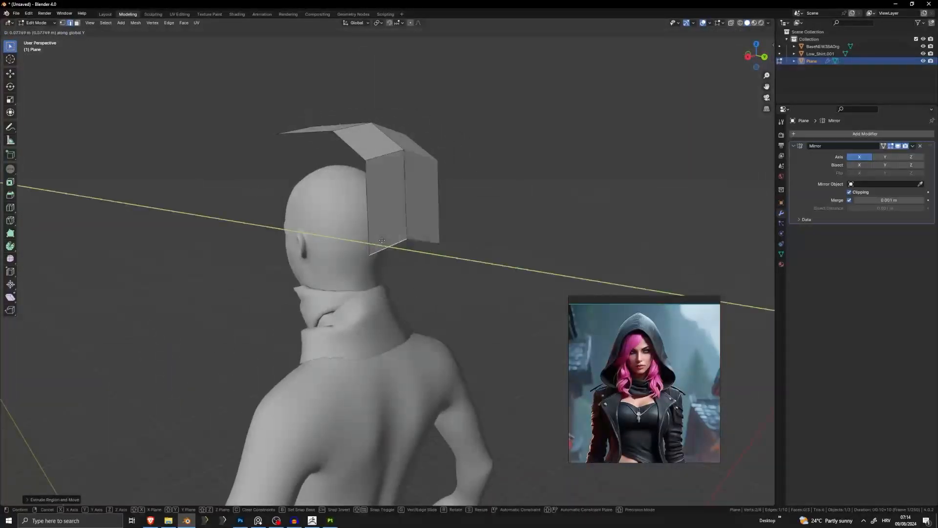
key("Escape")
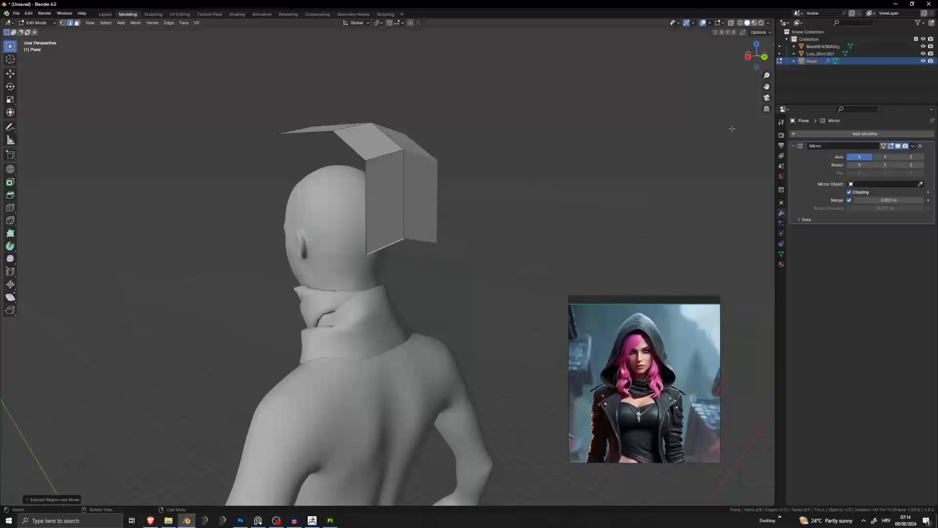
Move the lowest rear edge slightly backward and up in the right orthographic view
left_click(747, 57)
key("g")
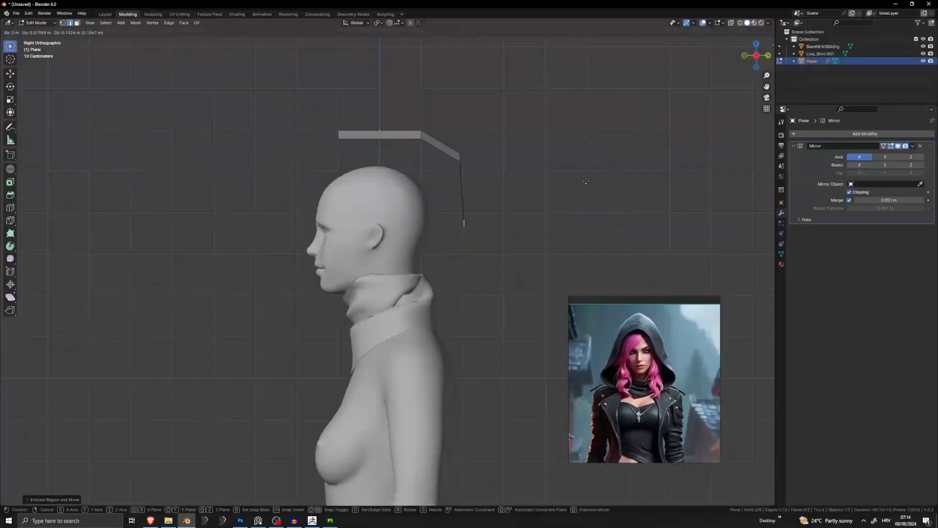
left_click(591, 166)
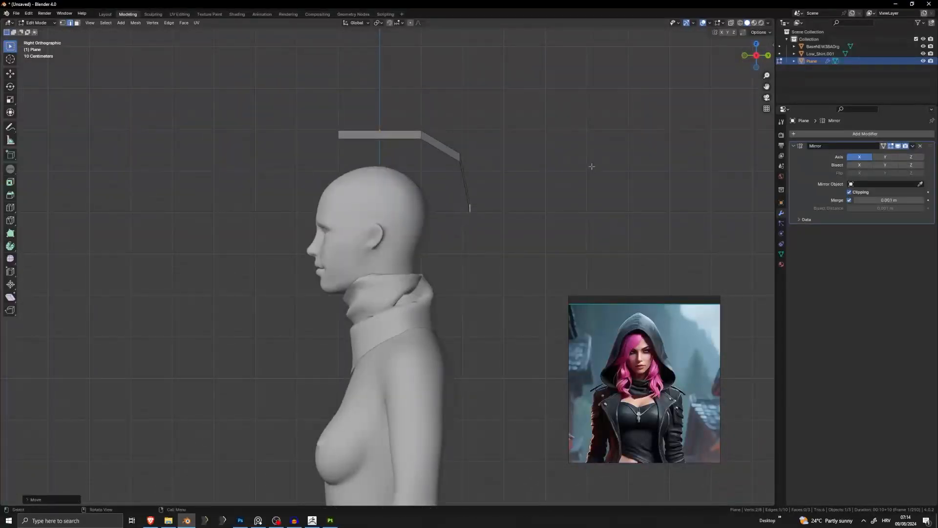
Move the crown edge up and forward, and pull the front edge forward and slightly down above the forehead
left_click(421, 134, "alt")
key("g")
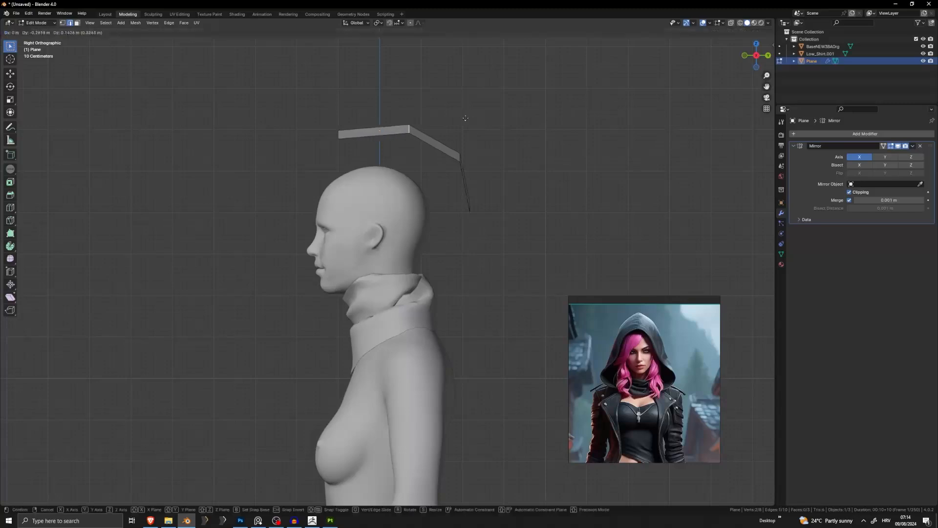
left_click(458, 118)
left_click(340, 134, "alt")
key("g")
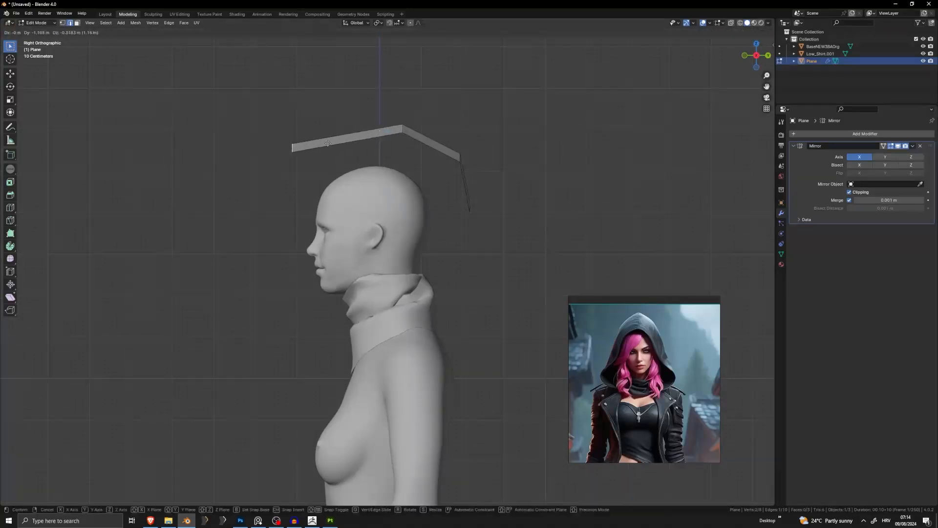
left_click(354, 138)
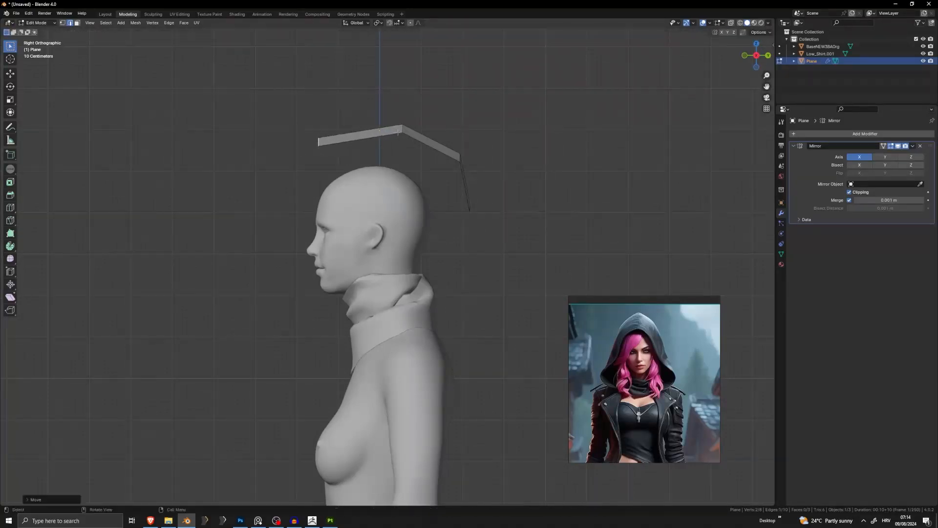
Rotate the upper rear edge slightly and tilt the lowest rear edge diagonally to shape the back of the hood
left_click(460, 157, "alt")
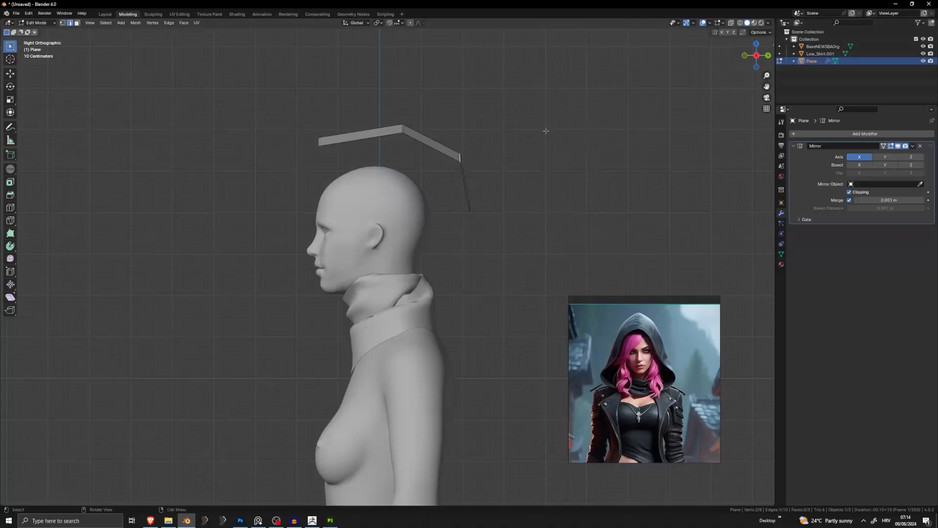
key("r")
left_click(553, 194)
key("g")
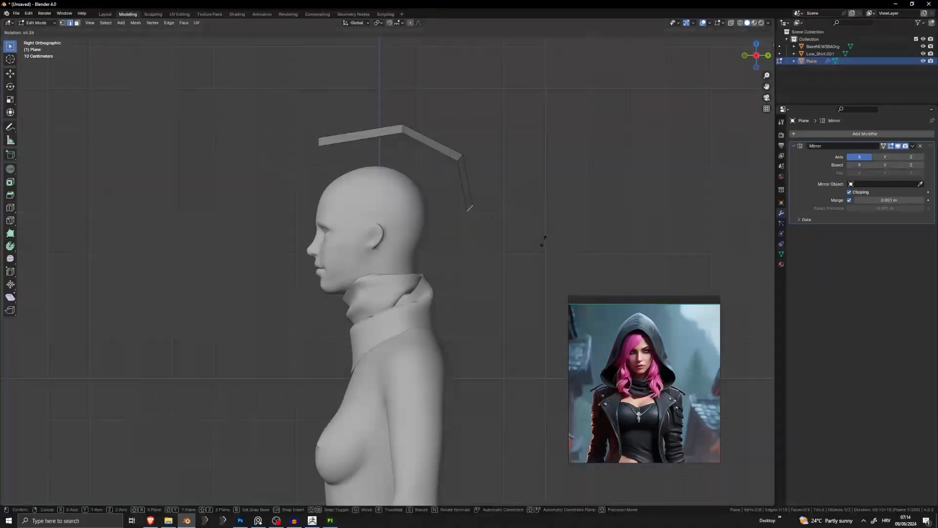
left_click(540, 239)
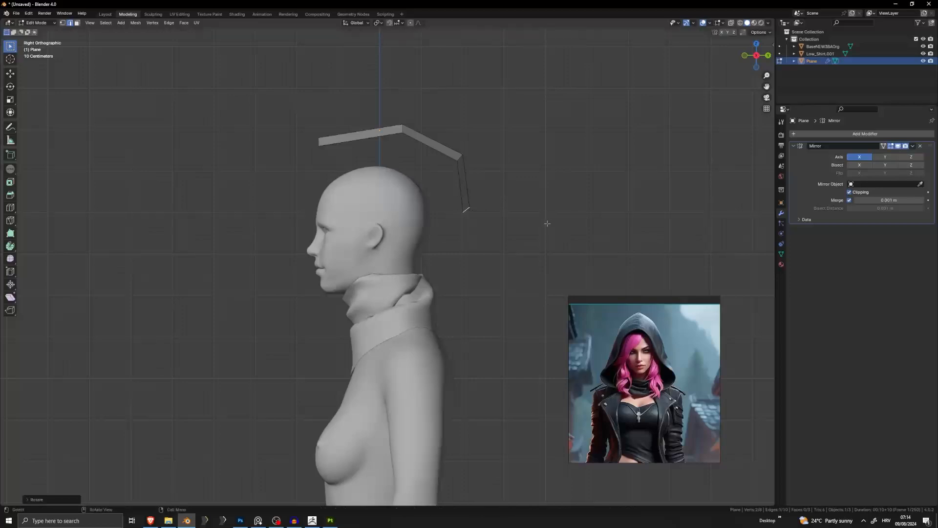
middle_click_drag(546, 222, 459, 172)
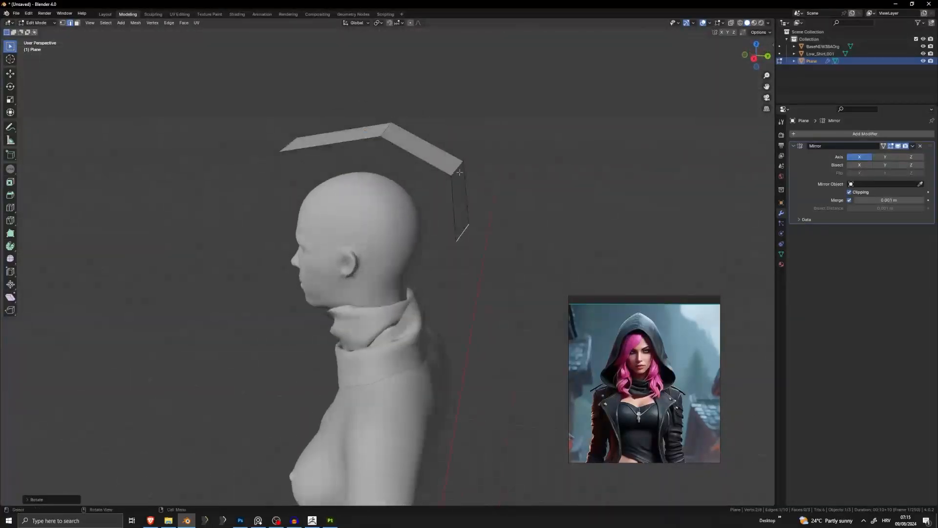
In the right orthographic view, extrude the lowest edge down to the nape and forward into the scarf, adjusting the nape edge's position
left_click(756, 58)
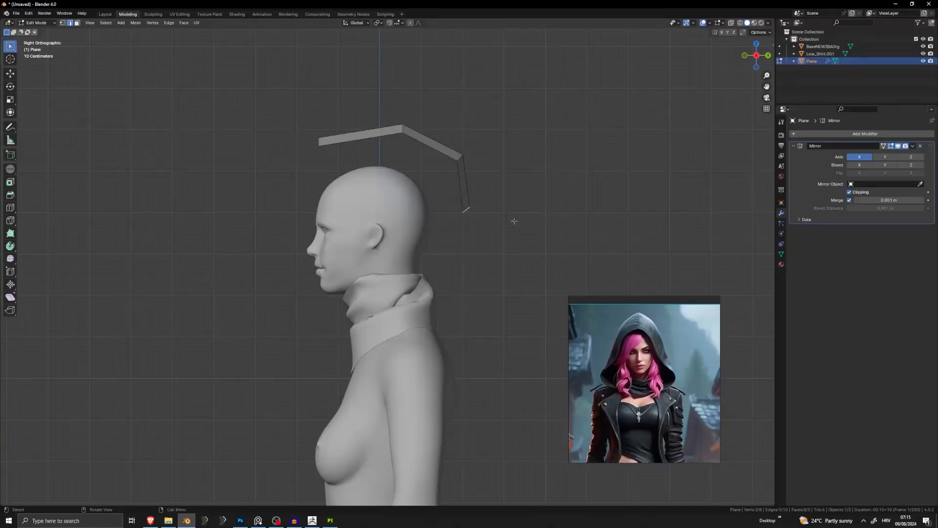
key("e")
left_click(482, 297)
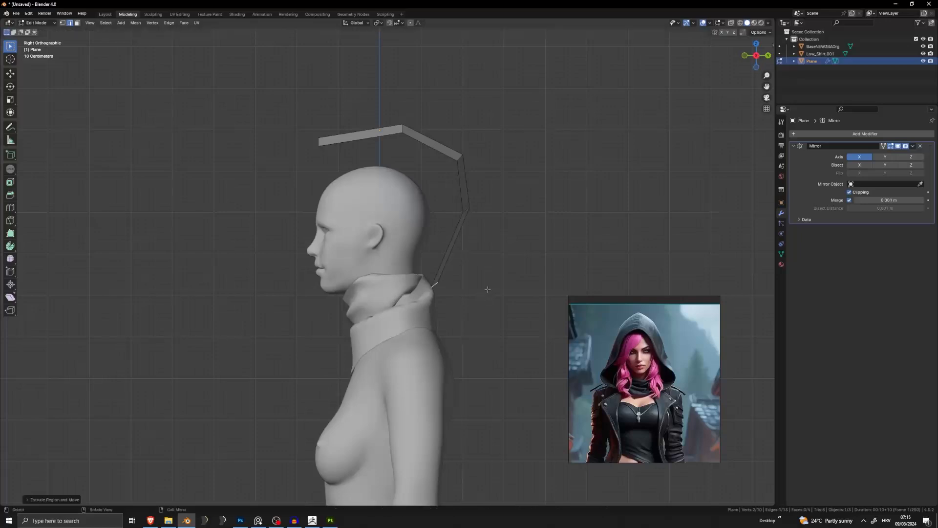
key("e")
left_click(452, 291)
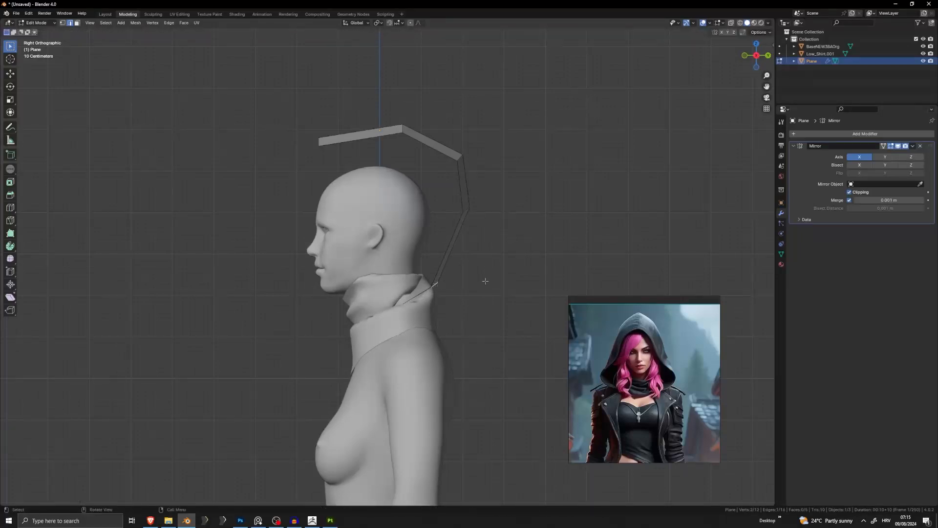
key("g")
left_click(509, 290)
Extrude the hood strip's outer side edges outward in the front orthographic view, scaling and repositioning them to widen the hood
middle_click_drag(502, 283, 511, 138)
left_click(497, 142, "alt")
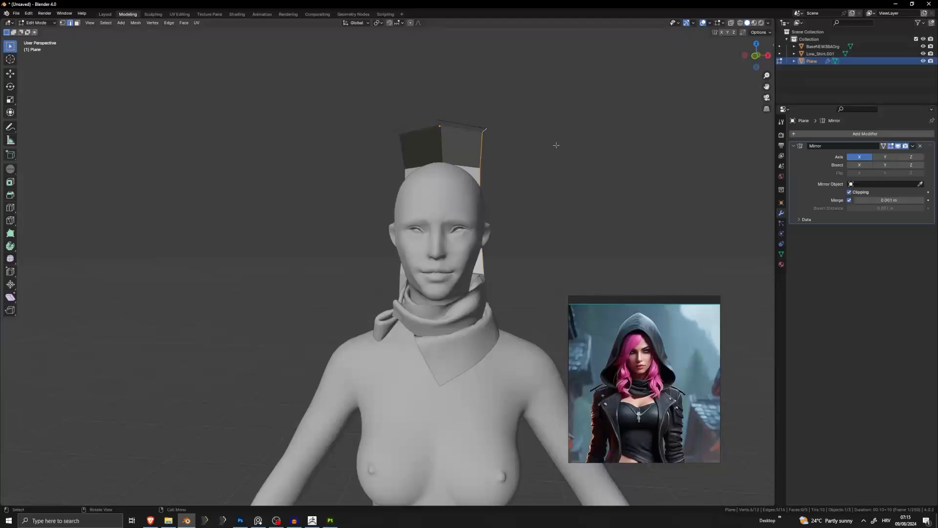
middle_click_drag(536, 222, 432, 196)
left_click(461, 207)
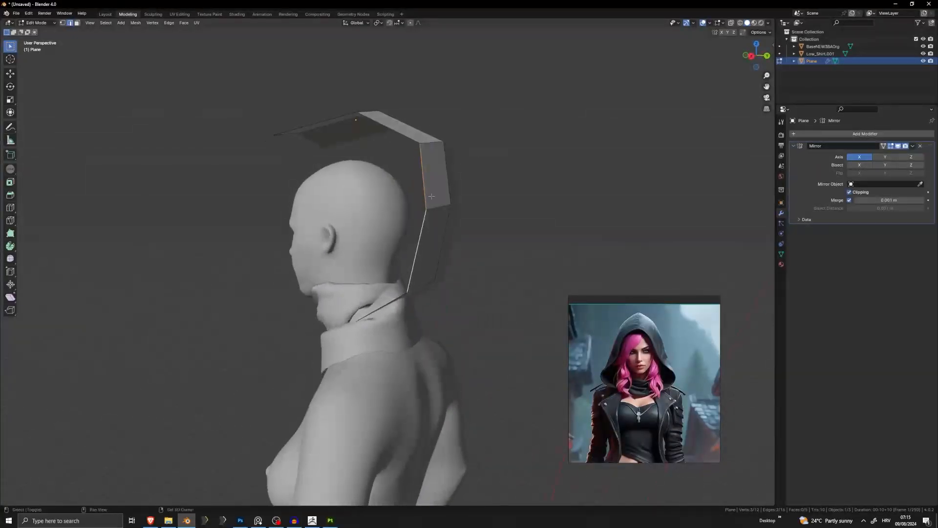
middle_click_drag(409, 133, 365, 224)
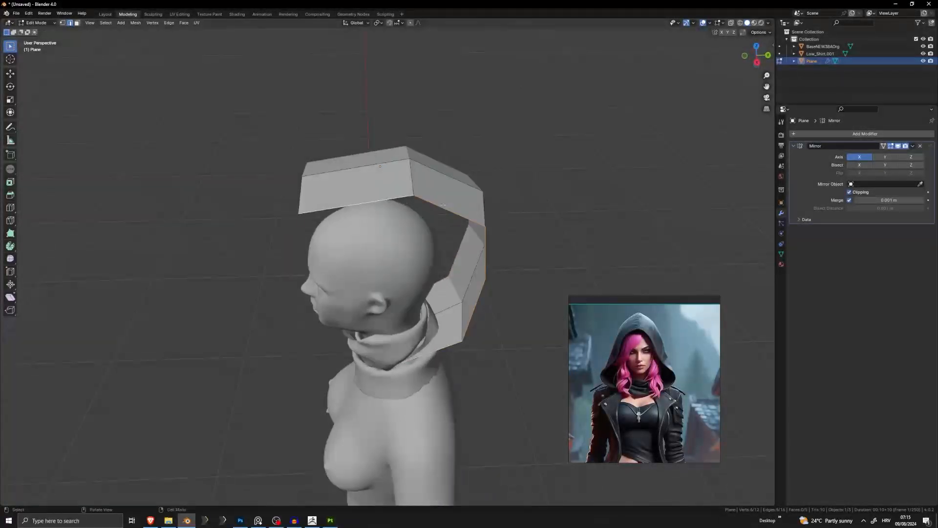
middle_click_drag(443, 205, 514, 200)
left_click(749, 58)
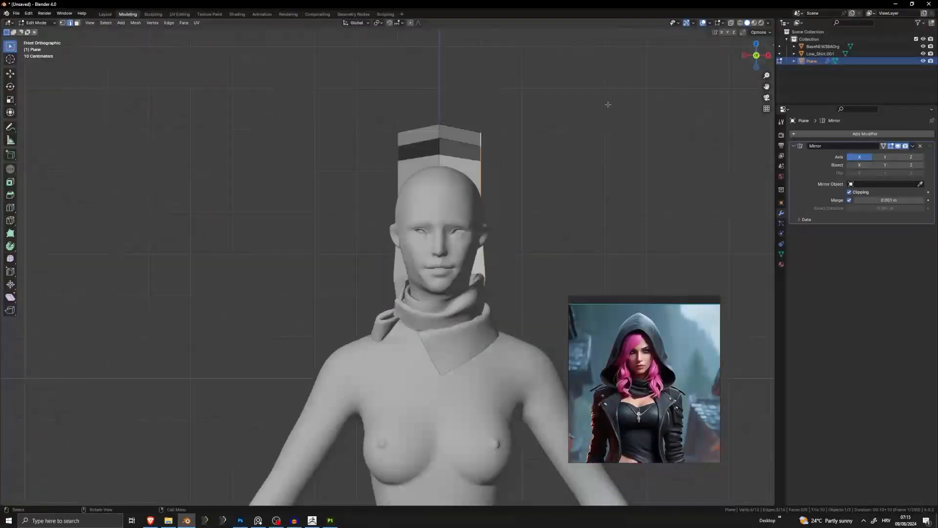
key("e")
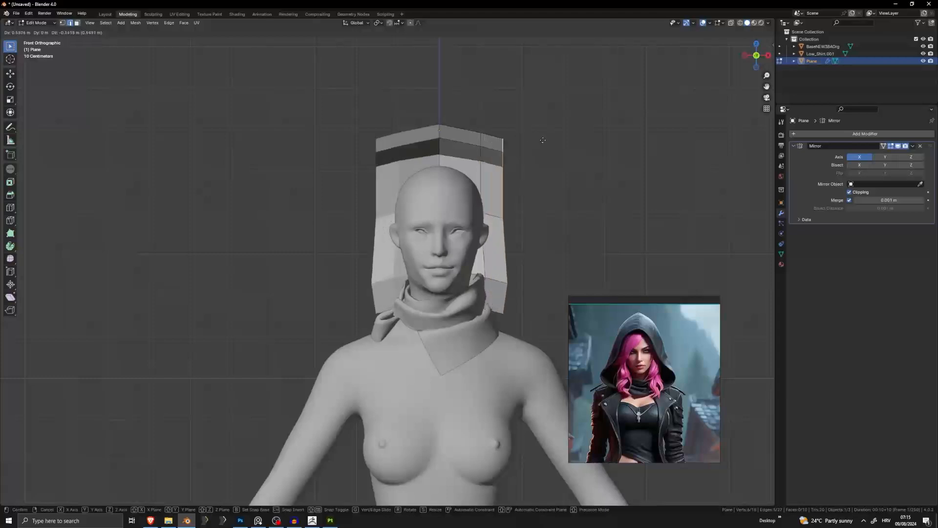
left_click(574, 152)
key("s")
left_click(628, 166)
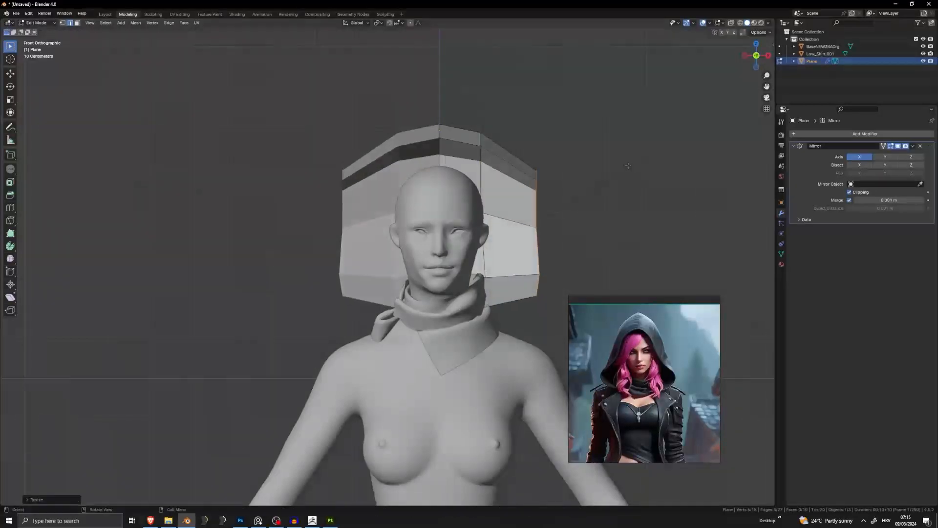
key("g")
left_click(620, 169)
Move the extruded side edges forward in the right orthographic view so they sit closer around the head
mouse_move(620, 169)
middle_mouse_down()
mouse_move(535, 178)
mouse_move(548, 179)
middle_mouse_up()
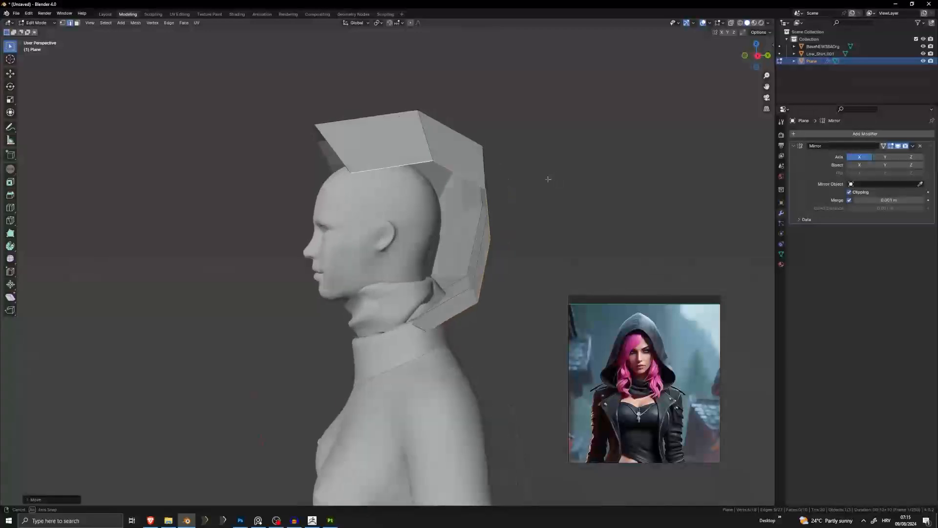
left_click(755, 57)
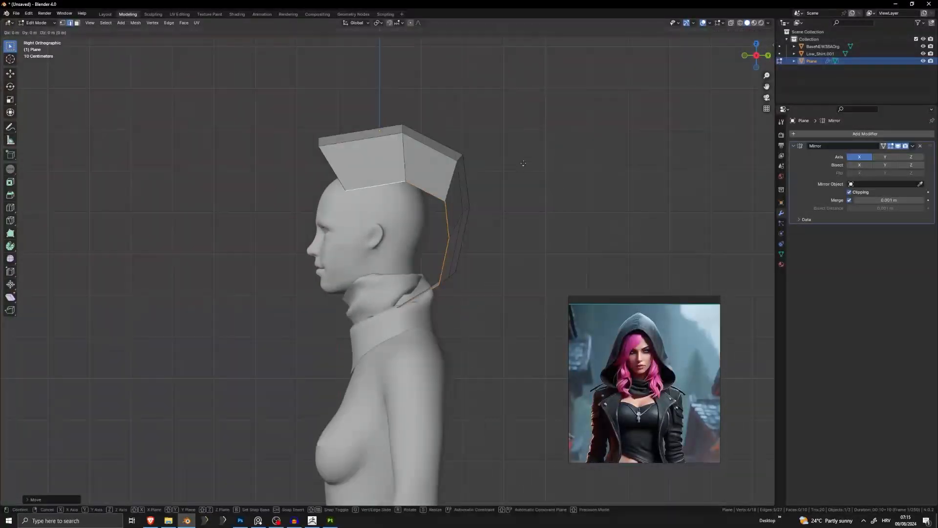
key("g")
left_click(517, 153)
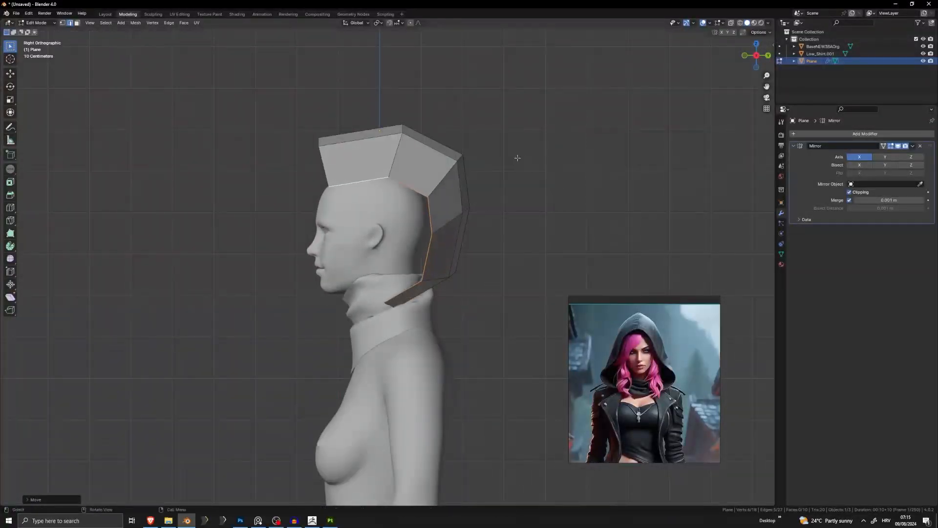
Scale the extruded side edges down and move them inward along the X axis toward the head
middle_click_drag(517, 152, 594, 167)
key("s")
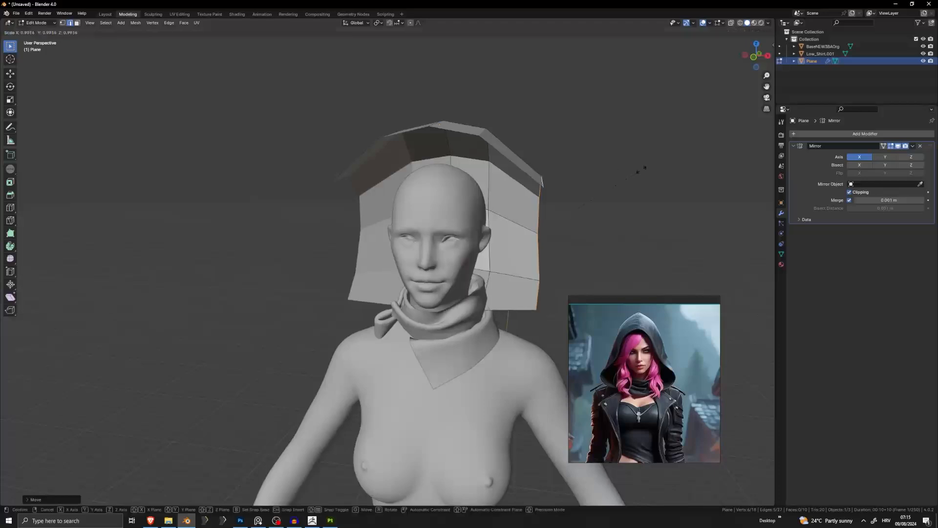
left_click(611, 193)
key("g")
key("x")
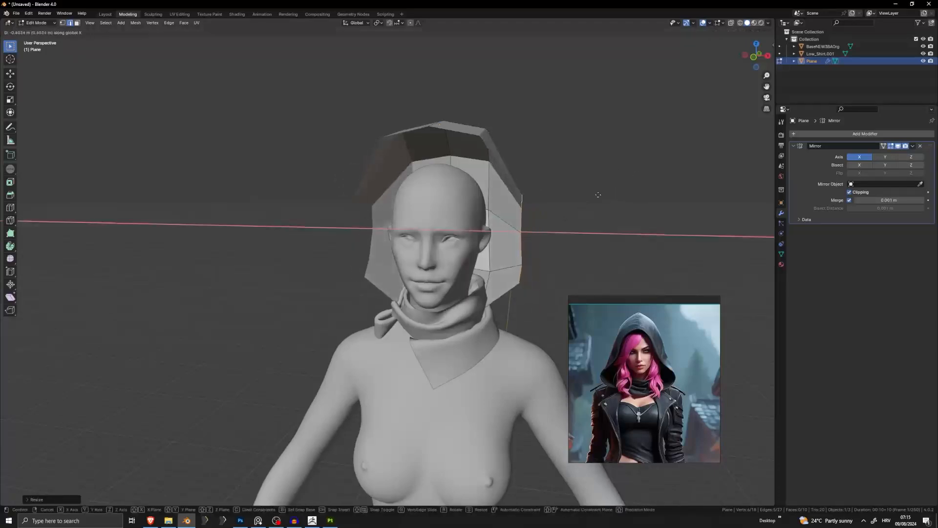
left_click(597, 194)
Fill the open side of the hood with faces bridging the upper side edges and the lower side edge
middle_click_drag(598, 194, 430, 253)
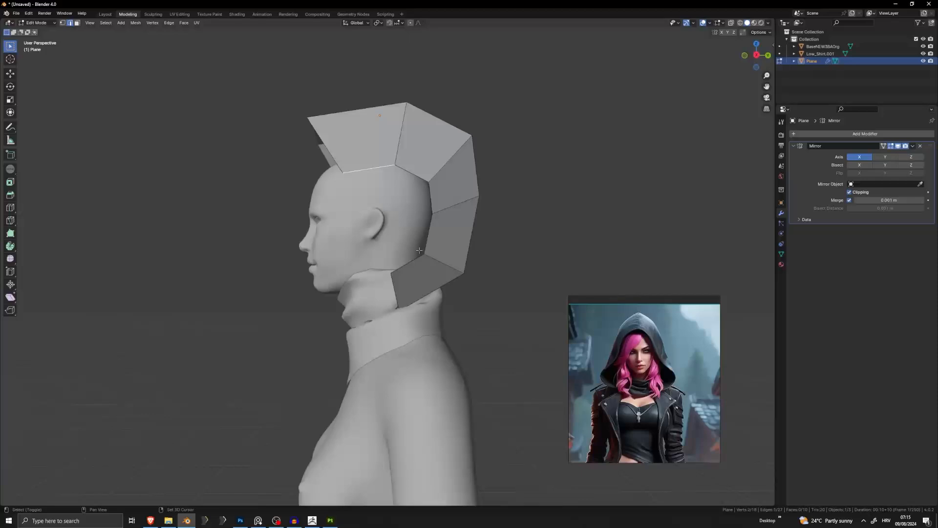
left_click(411, 261, "shift")
key("f")
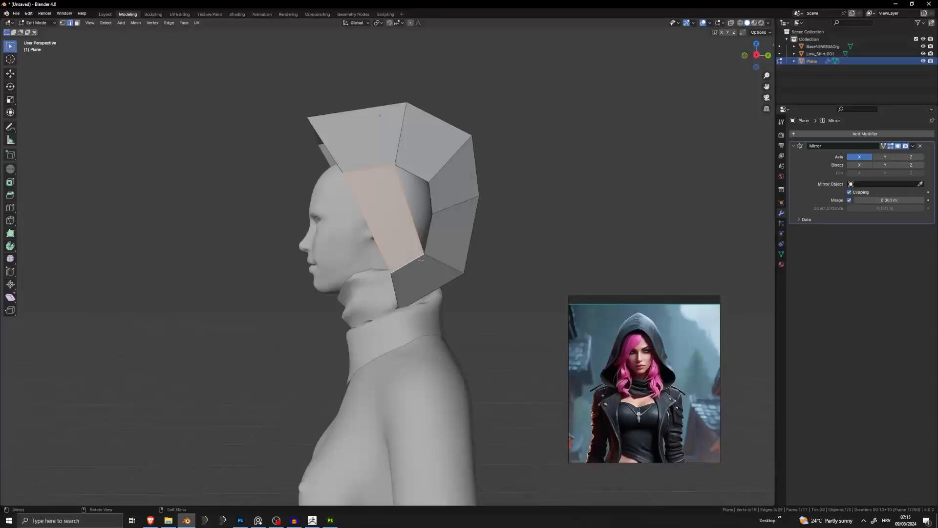
left_click(360, 167)
key("f")
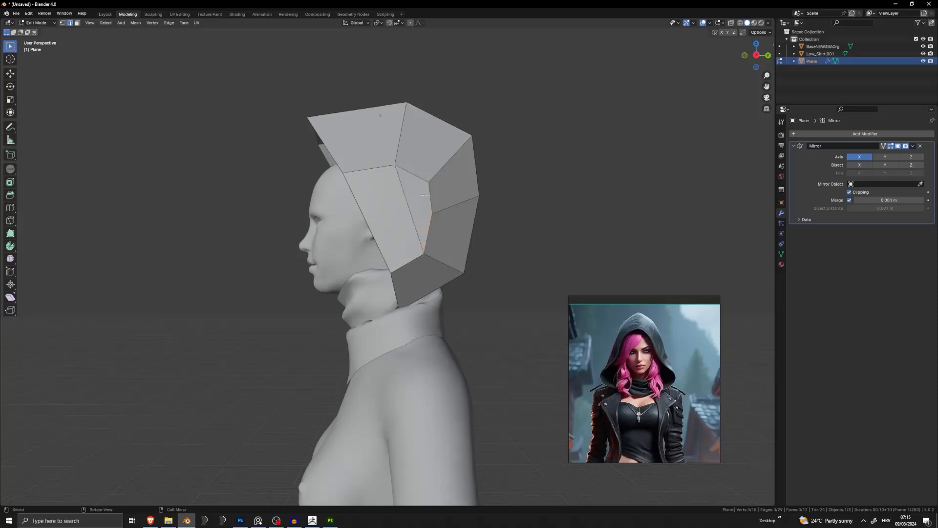
Move the hood's upper side edges, pulling the one beside the crown slightly inward and down to shape the peak
mouse_move(423, 195)
middle_mouse_down()
mouse_move(494, 201)
mouse_move(430, 205)
middle_mouse_up()
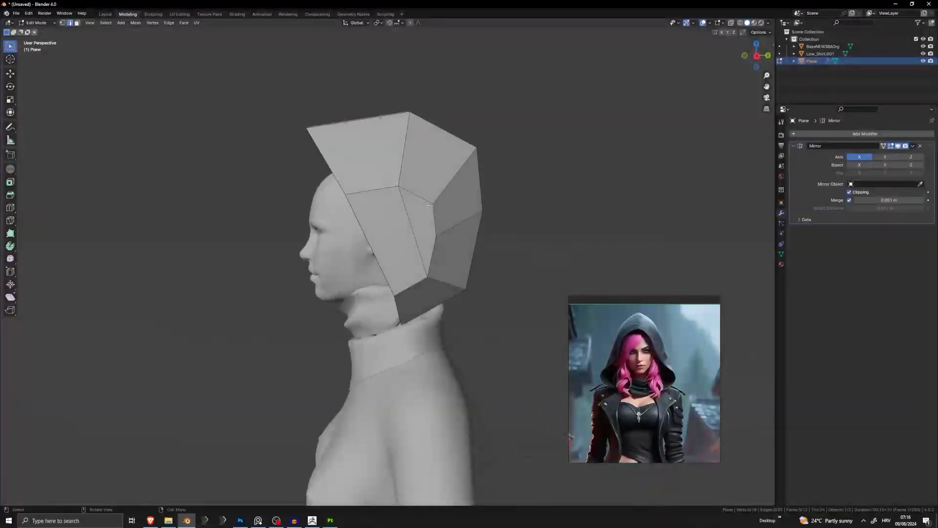
scroll(430, 205, "up", 4)
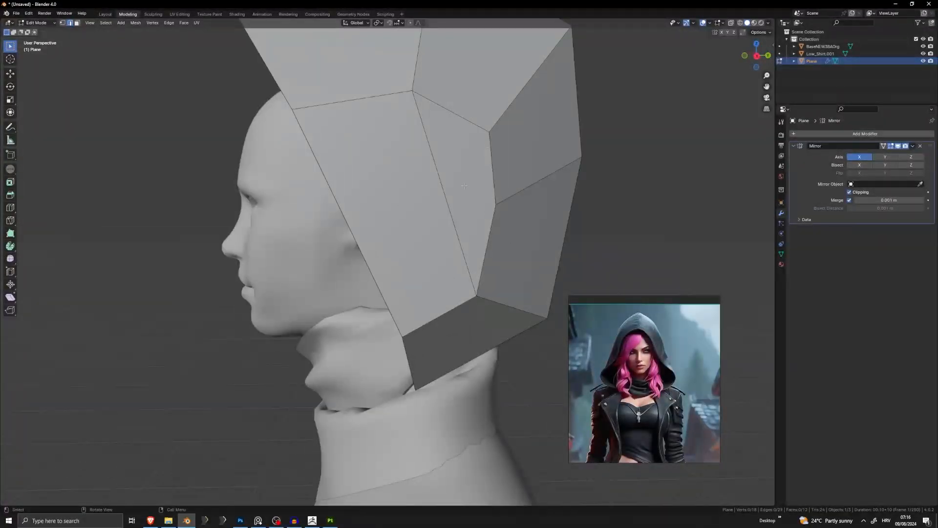
scroll(463, 186, "down", 5)
middle_click_drag(464, 186, 402, 223)
scroll(402, 223, "up", 5)
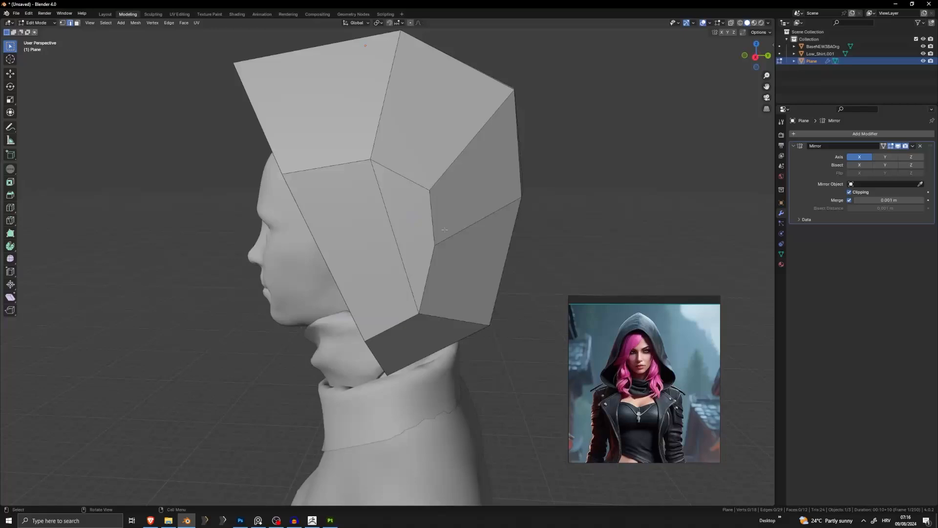
scroll(358, 201, "down", 5)
middle_click_drag(358, 201, 493, 166)
key("g")
left_click(323, 179)
left_click(453, 185)
key("g")
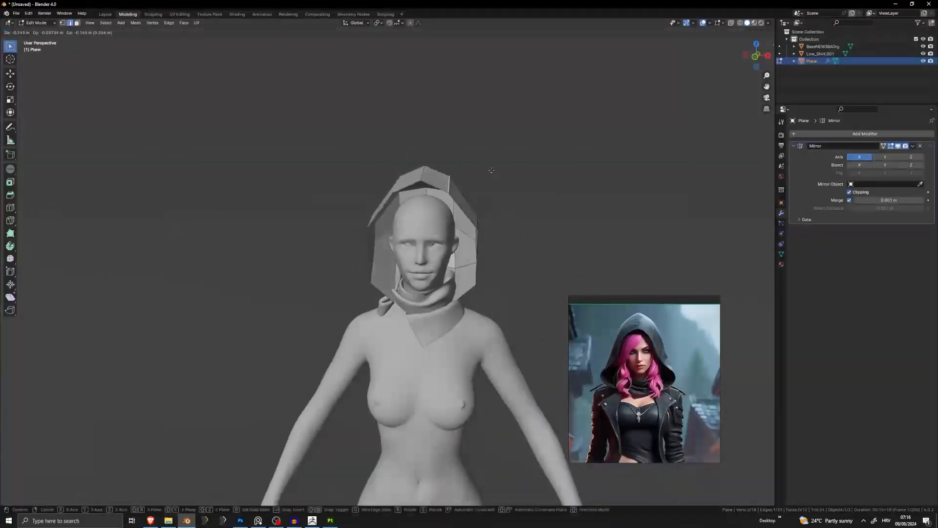
left_click(490, 176)
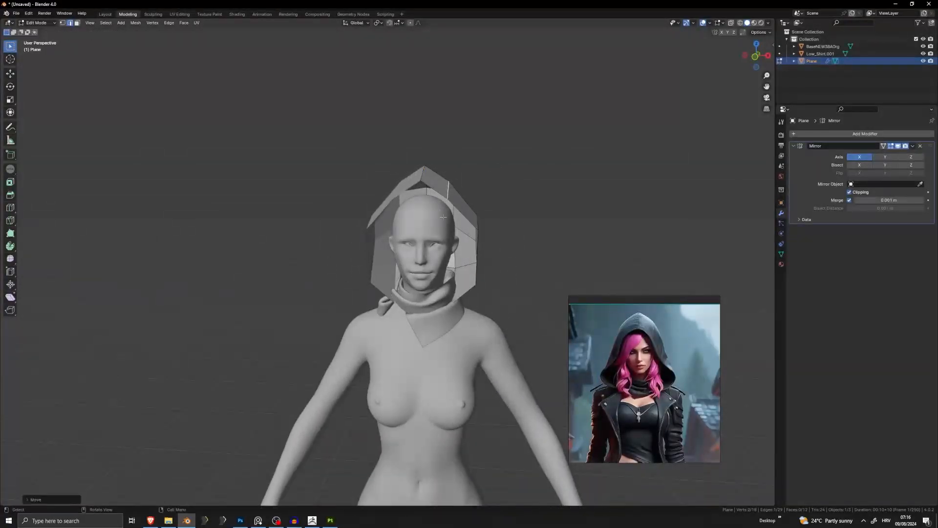
Pull the hood's lower side edge outward about 0.7 m and slightly down, and adjust the side from behind
middle_click_drag(444, 216, 515, 257)
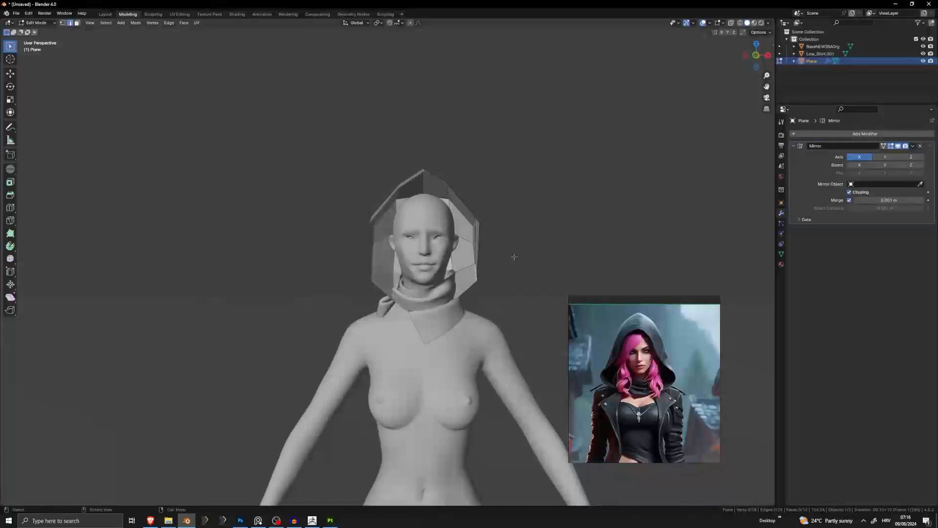
key("g")
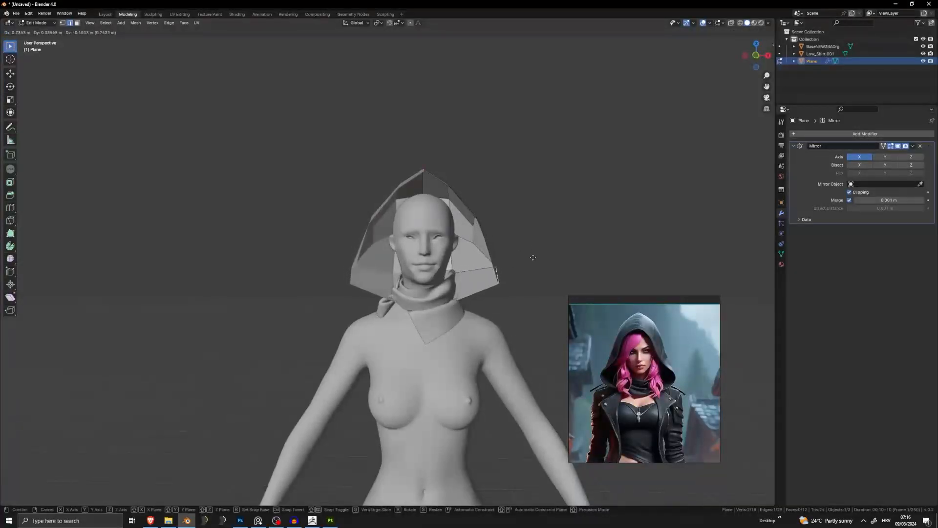
left_click(533, 257)
middle_click_drag(533, 256, 386, 239)
key("g")
left_click(507, 245)
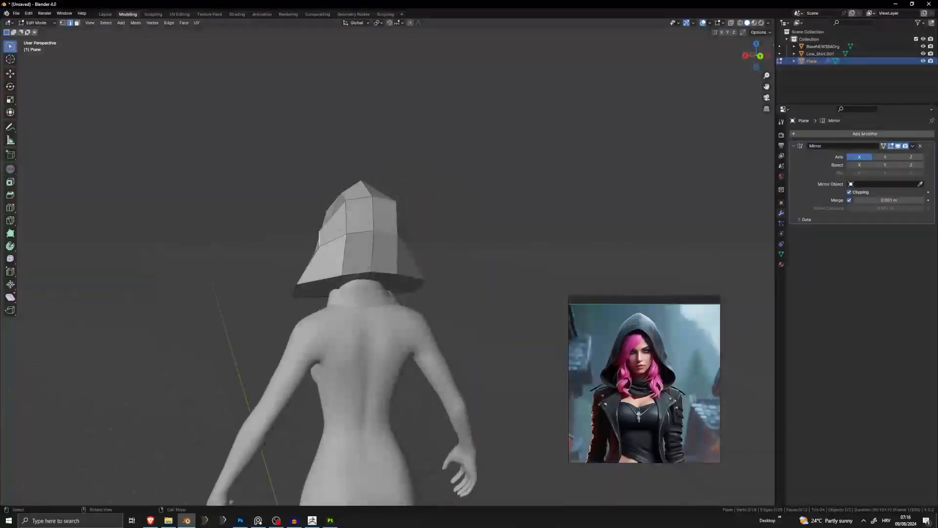
Switch to vertex selection and reposition a vertex on the rear side of the hood
middle_click_drag(330, 222, 127, 59)
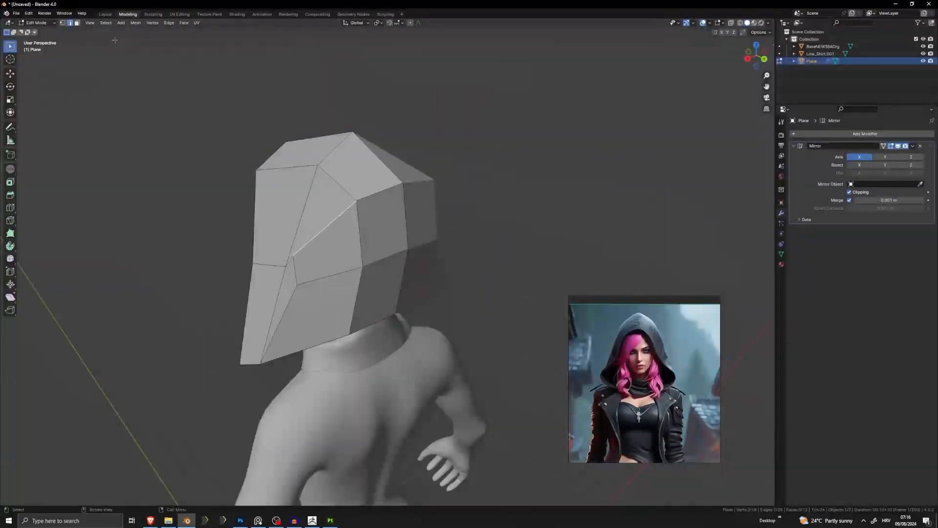
middle_click_drag(301, 260, 704, 362)
key("g")
left_click(368, 248)
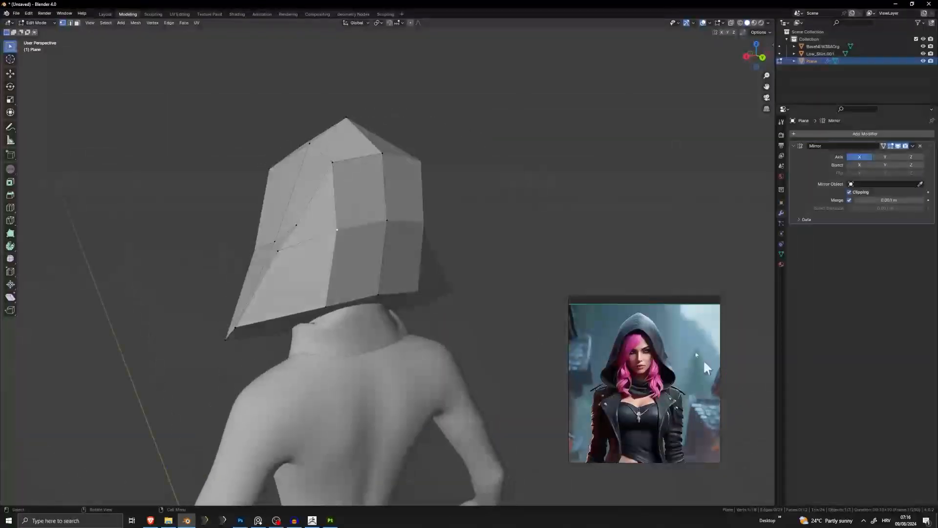
Move the hood's side and lower corner vertices outward and down to flare the opening toward the shoulders
middle_click_drag(434, 294, 571, 263)
key("g")
left_click(509, 262)
left_click(465, 228)
key("g")
left_click(496, 241)
scroll(499, 242, "up", 2)
key("g")
left_click(460, 267)
scroll(541, 259, "down", 3)
key("Tab")
key("Tab")
Reposition the upper vertices near the hood's peak to refine the crown's shape
mouse_move(481, 217)
middle_mouse_down()
mouse_move(398, 167)
mouse_move(546, 187)
mouse_move(490, 210)
middle_mouse_up()
left_click(418, 163)
key("g")
left_click(401, 169)
key("g")
left_click(384, 166)
key("Tab")
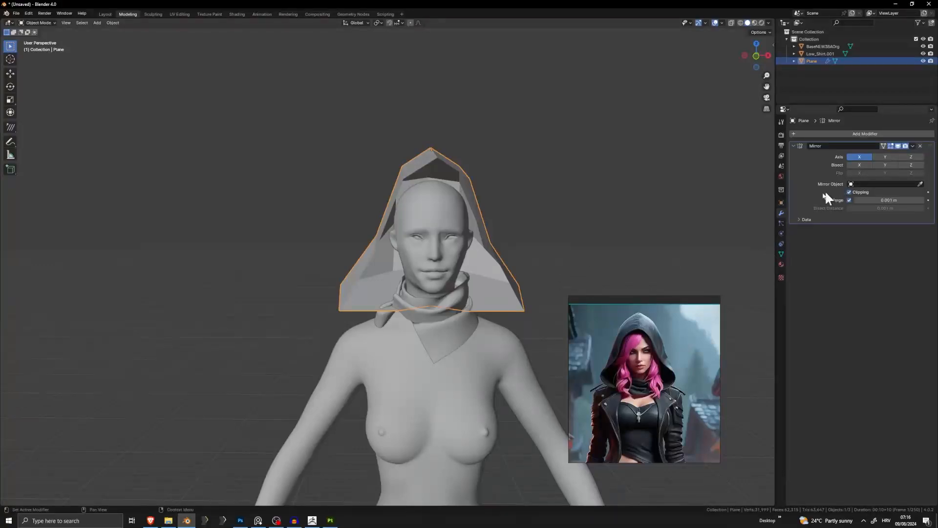
Move the hood's lower rear vertices down along the Z axis toward the shoulders
middle_click_drag(440, 260, 404, 311)
key("Tab")
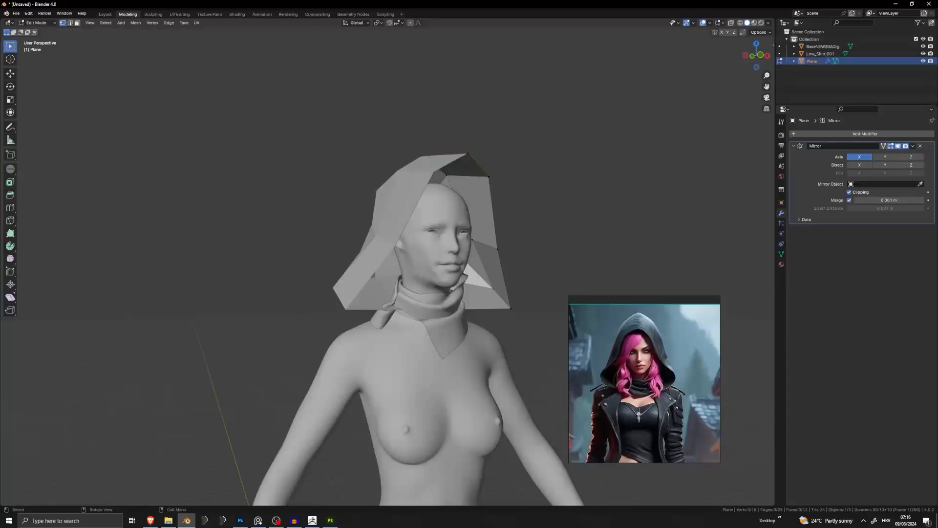
left_click(462, 304, "shift")
middle_click_drag(462, 304, 438, 303)
key("g")
key("z")
left_click(499, 317)
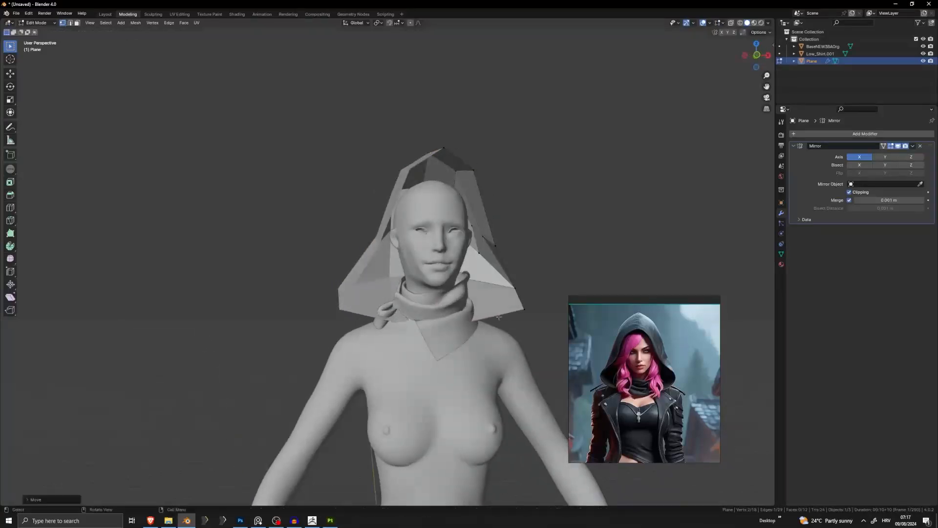
middle_click_drag(518, 277, 534, 309)
Apply the hood's Mirror modifier and add a Subdivision Surface modifier
key("Tab")
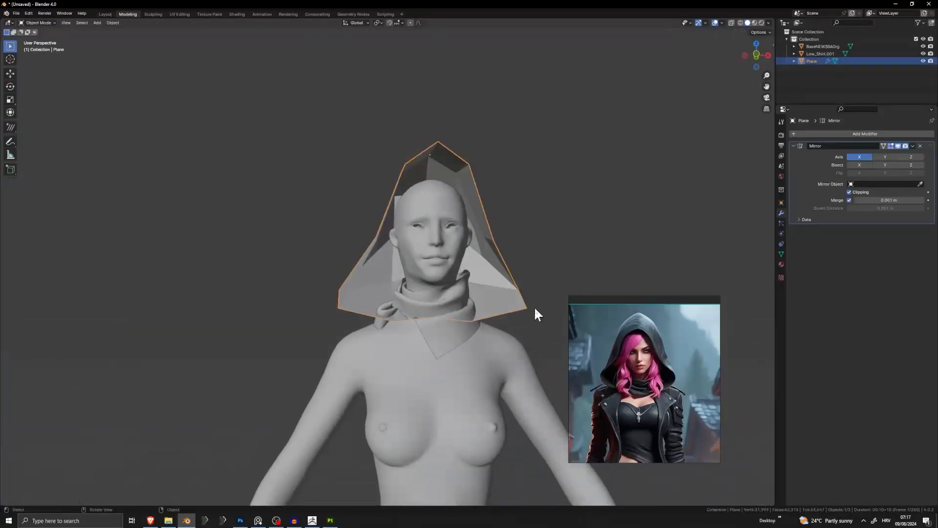
key("ctrl+a")
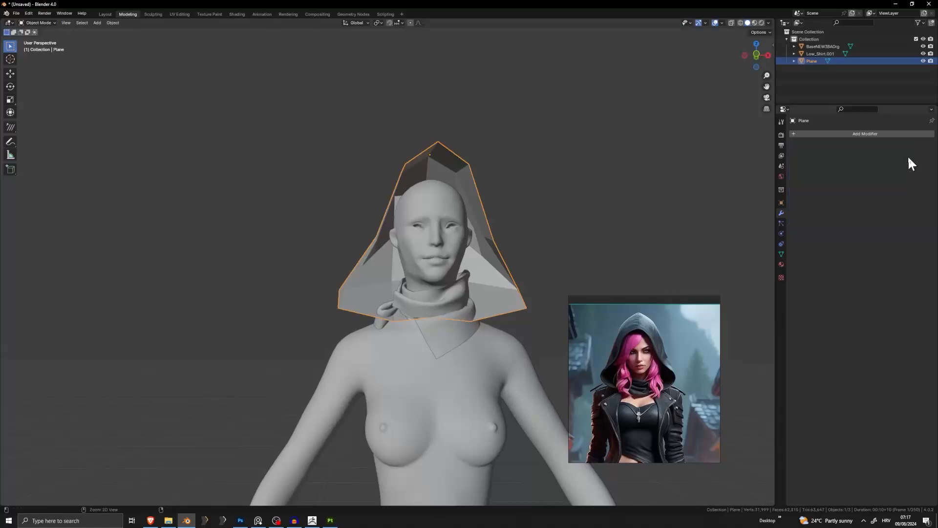
left_click(872, 134)
type("s")
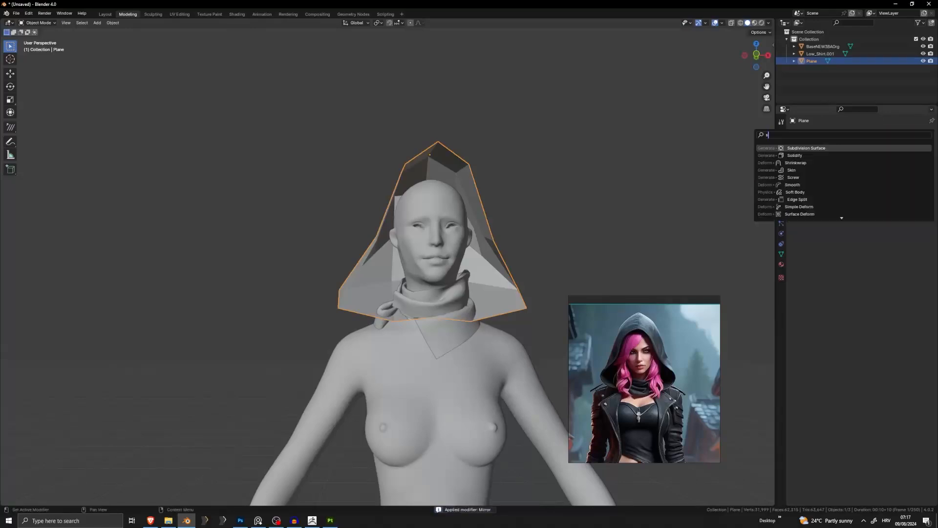
key("Return")
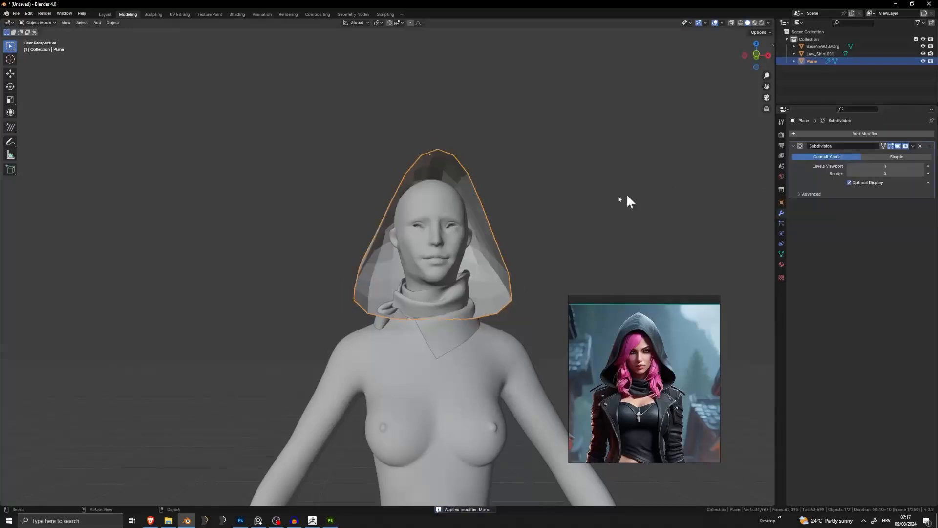
Check the smoothed hood from the side and apply its Subdivision modifier
middle_click_drag(624, 201, 559, 181)
key("Tab")
key("Tab")
key("ctrl+z")
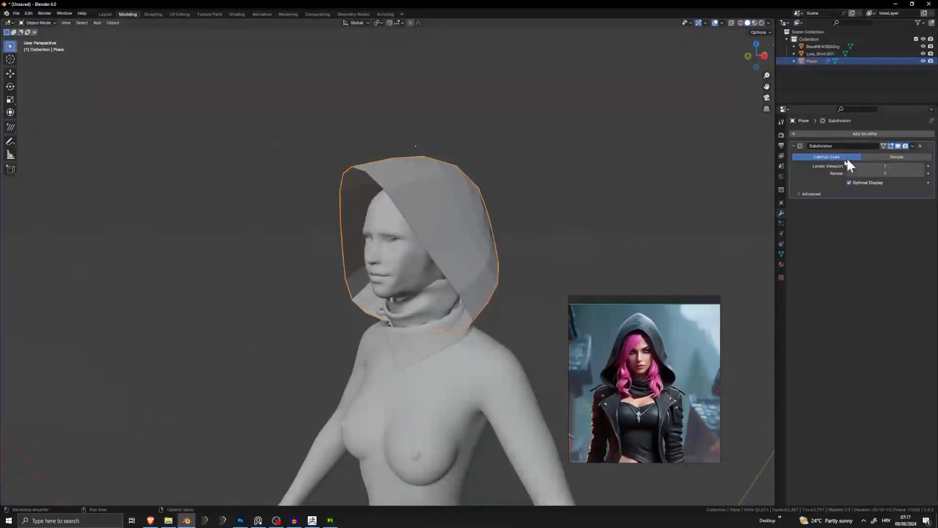
key("ctrl+a")
key("Tab")
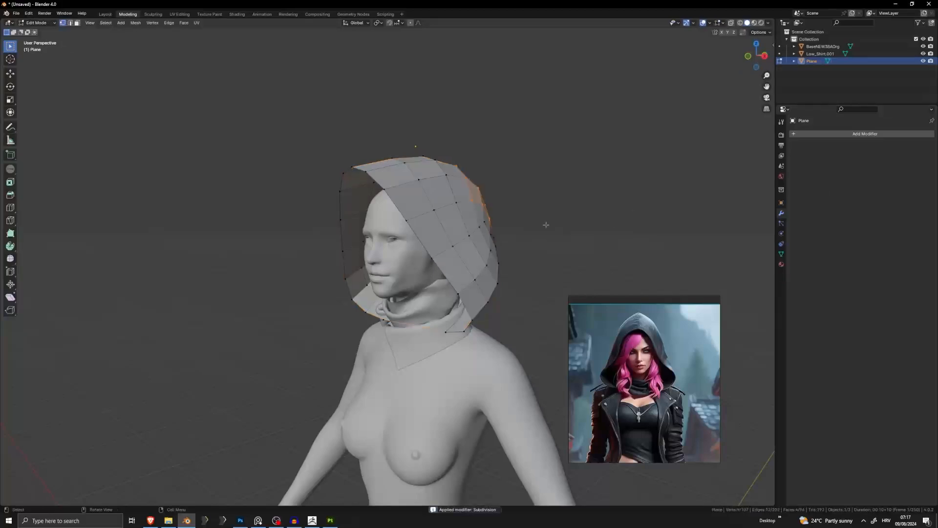
Invert the object selection and delete the base body and scarf so only the hood remains
mouse_move(544, 225)
middle_mouse_down()
mouse_move(386, 218)
mouse_move(549, 209)
mouse_move(479, 215)
mouse_move(519, 233)
mouse_move(463, 248)
mouse_move(478, 234)
mouse_move(475, 259)
mouse_move(548, 211)
middle_mouse_up()
key("Tab")
left_click(493, 245)
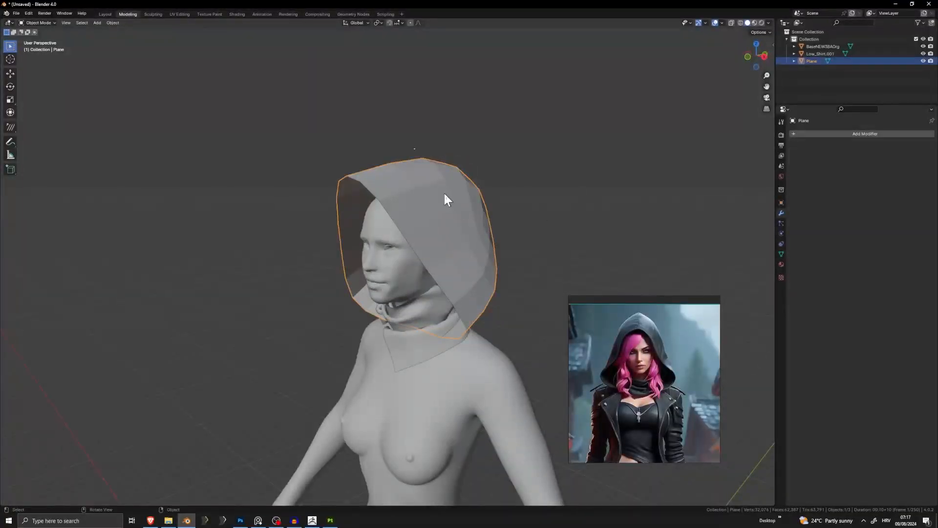
key("ctrl+i")
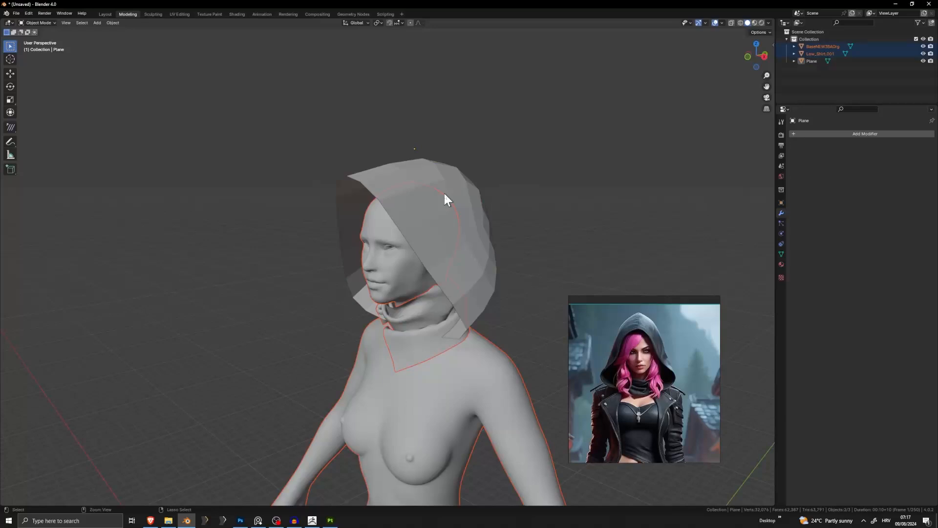
scroll(427, 242, "down", 4)
middle_click_drag(426, 221, 429, 222)
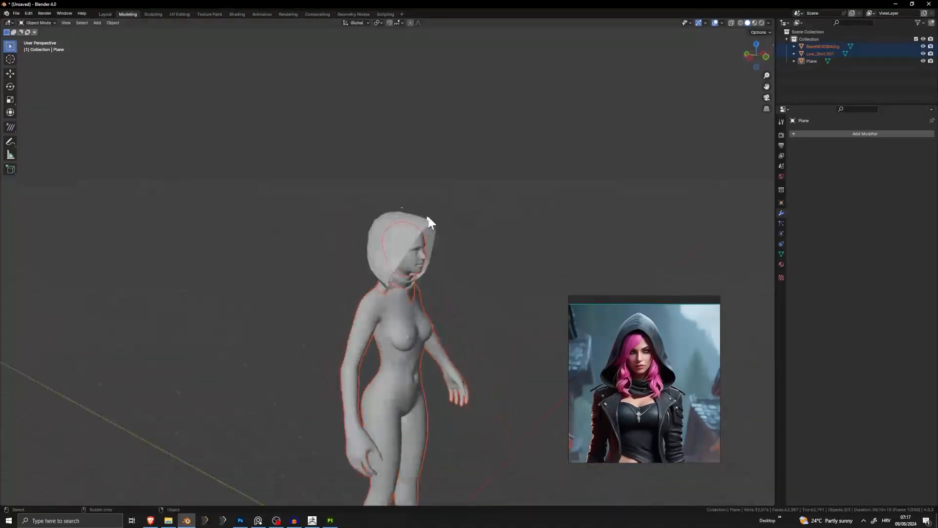
key("x")
left_click(519, 217)
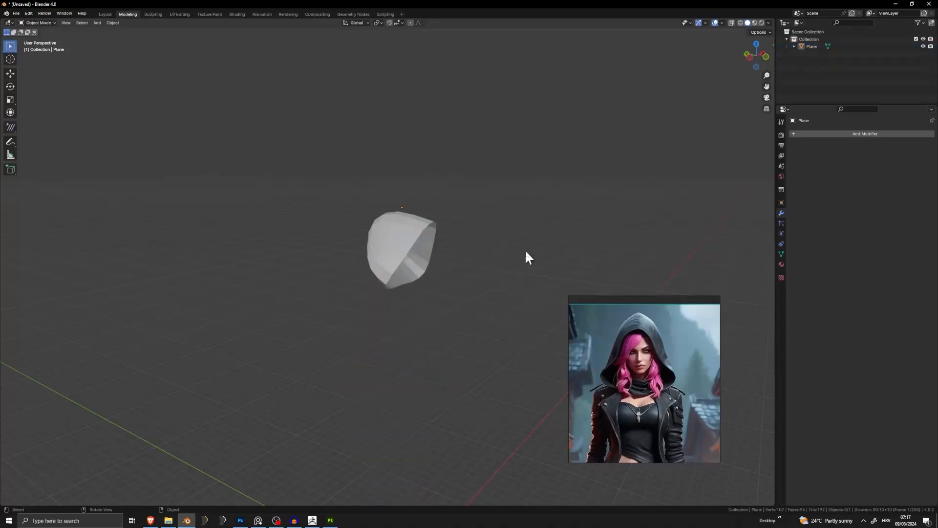
Apply smooth shading to the hood object
middle_click_drag(526, 252, 414, 264)
left_click(413, 256)
right_click(412, 255)
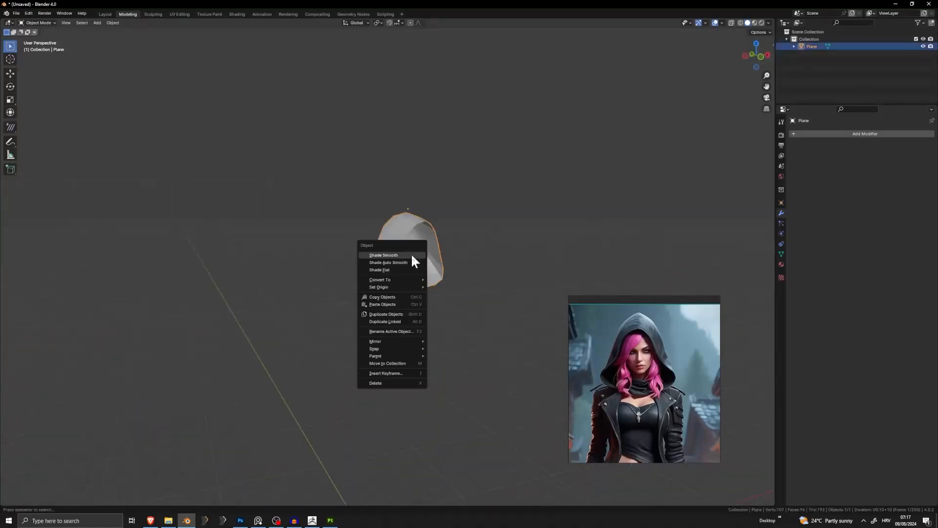
left_click(412, 255)
Export the hood as Low_Hood.obj in the tutorial folder and switch to ZBrush
left_click(13, 14)
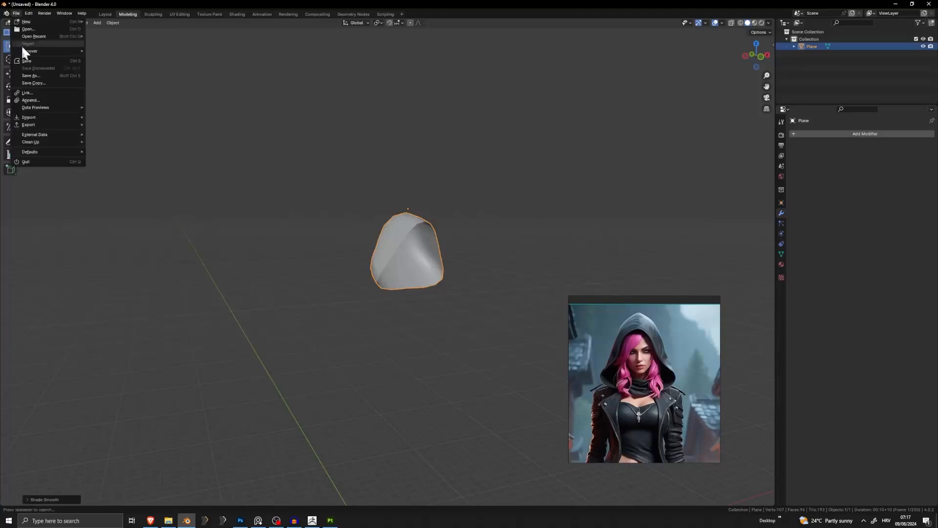
mouse_move(46, 123)
left_click(122, 161)
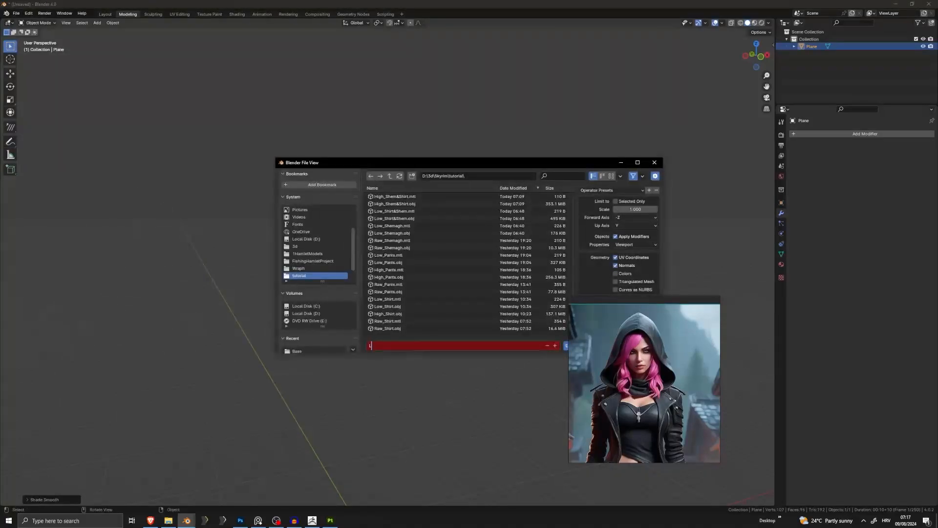
right_click_drag(618, 372, 808, 383)
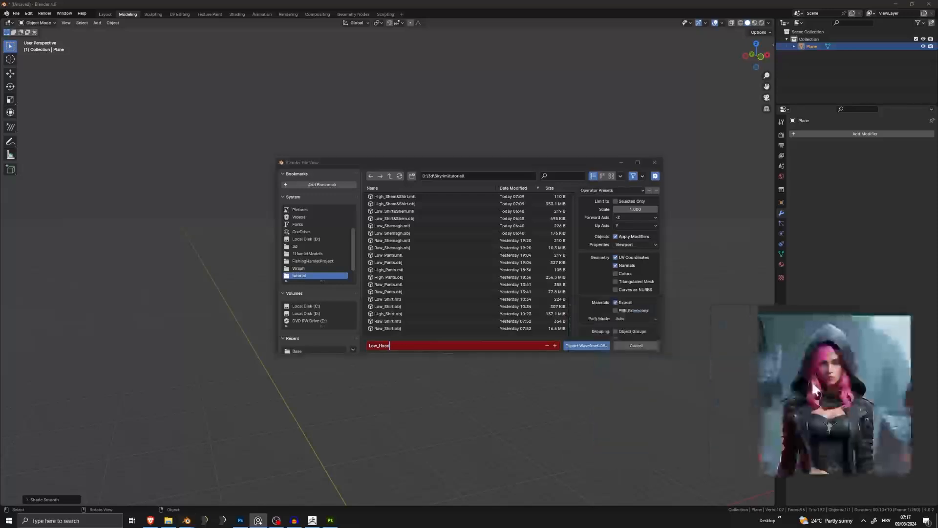
left_click(585, 348)
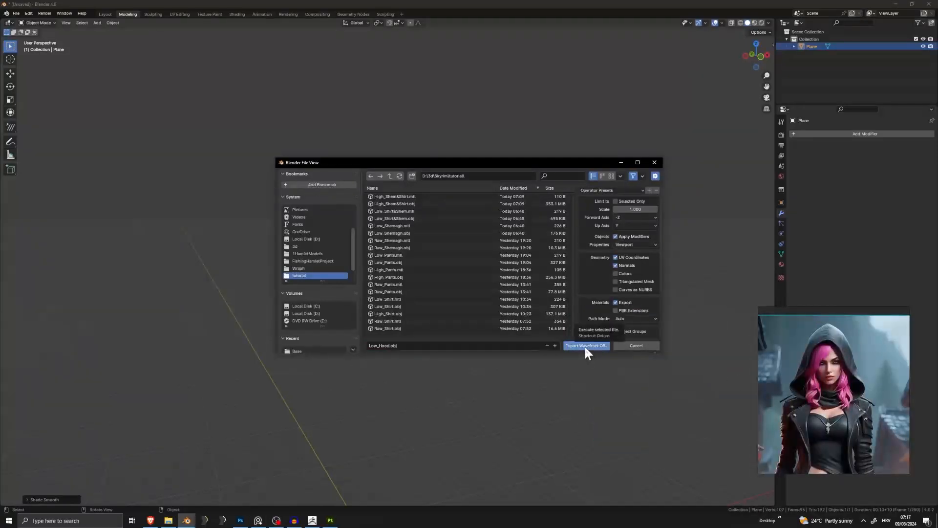
left_click(585, 346)
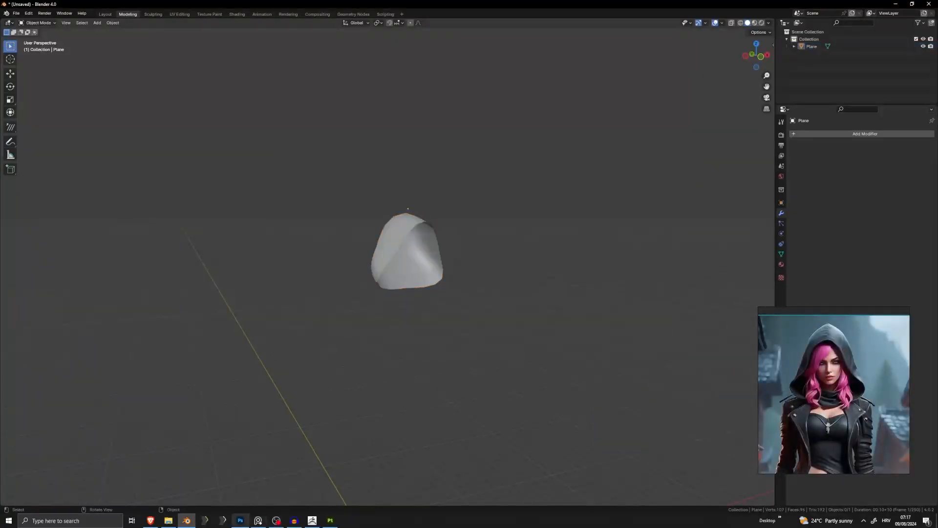
left_click(312, 520)
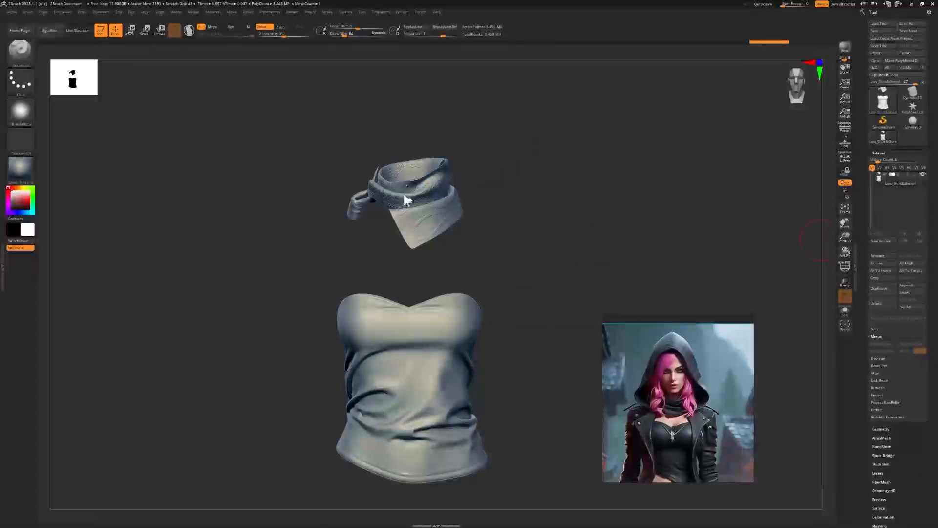
left_click(909, 285)
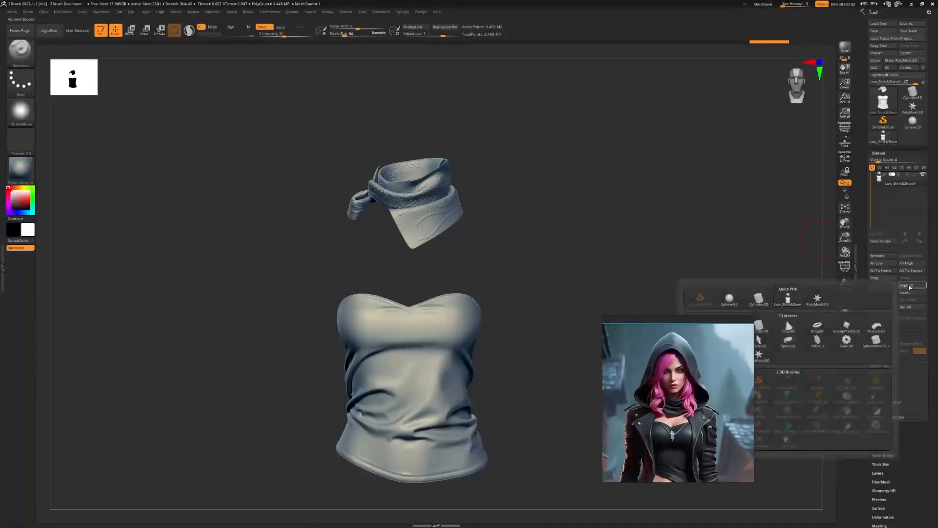
left_click(701, 327)
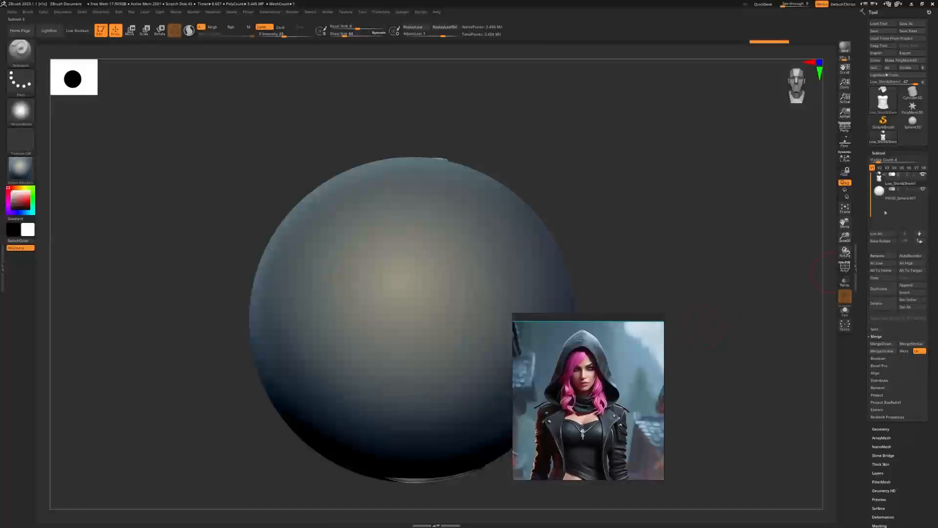
left_click(882, 197)
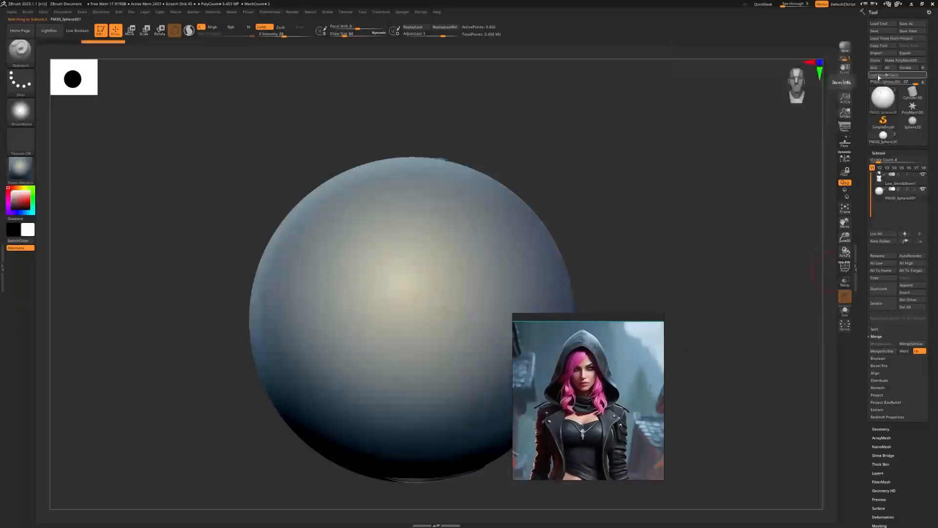
left_click(879, 54)
scroll(342, 188, "down", 3)
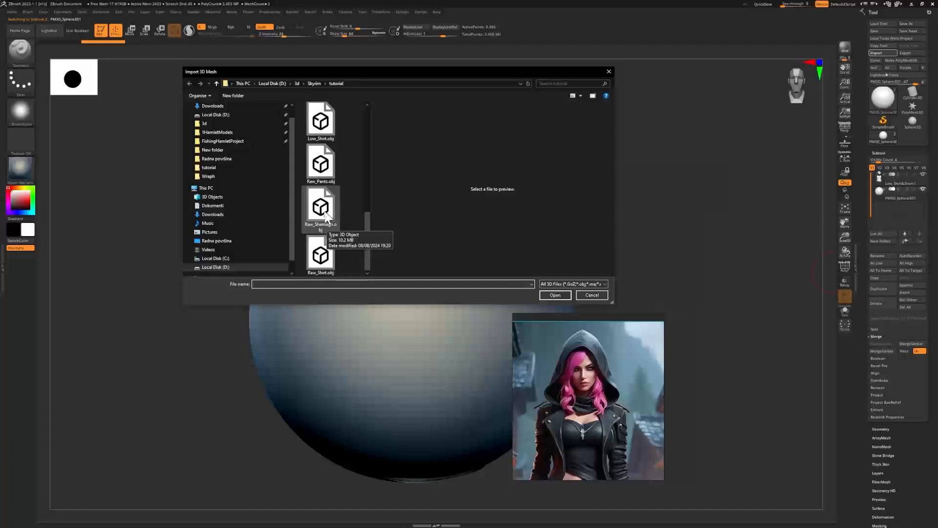
scroll(327, 249, "up", 2)
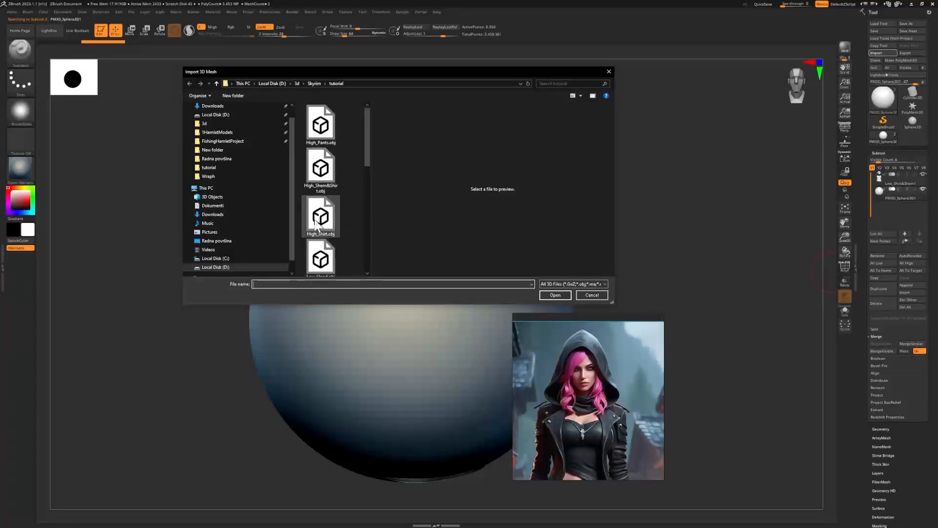
scroll(320, 229, "up", 2)
double_click(327, 215)
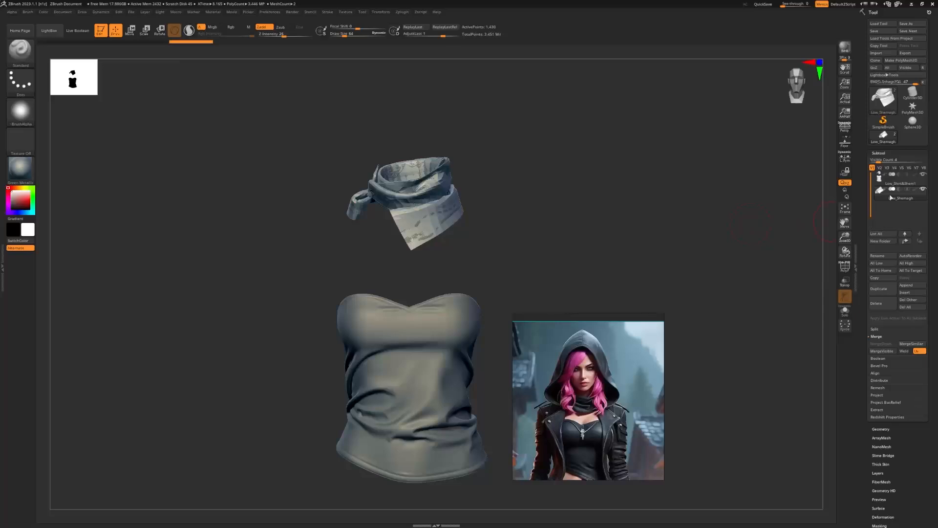
left_click(890, 303)
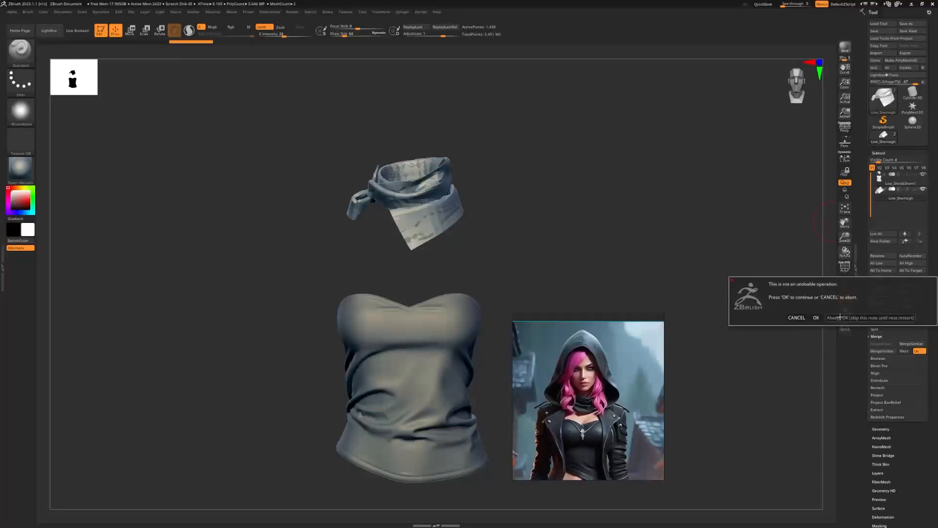
left_click(816, 318)
Append a Sphere3D subtool and replace it by importing Low_Hood.obj
left_click(919, 286)
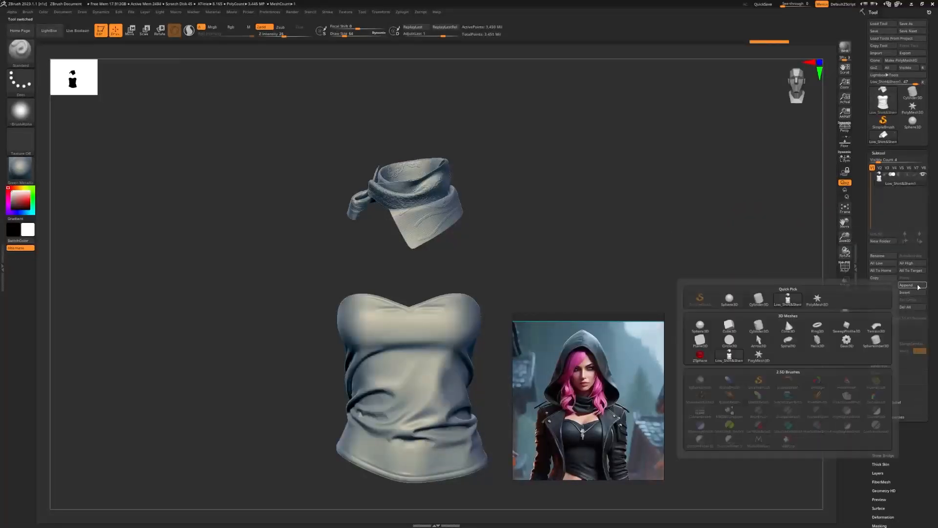
left_click(700, 326)
left_click(882, 198)
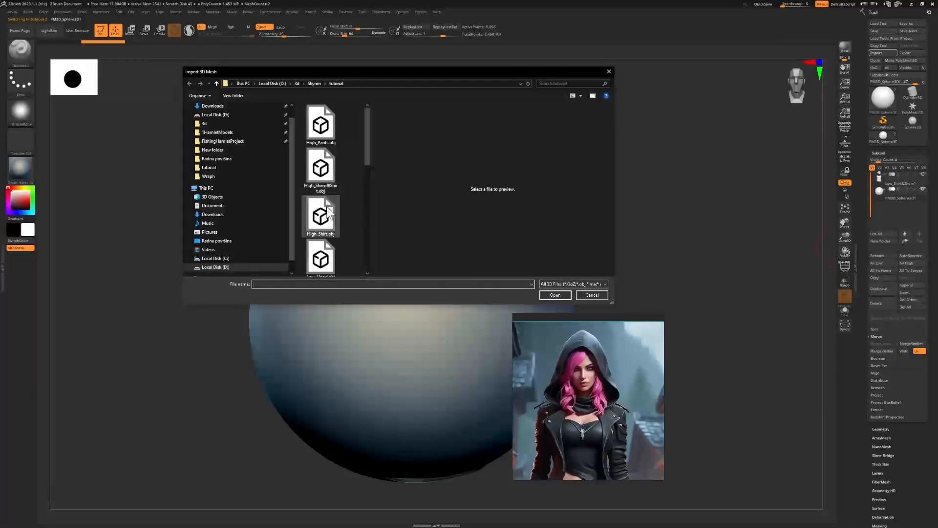
scroll(351, 205, "down", 1)
right_click(344, 198)
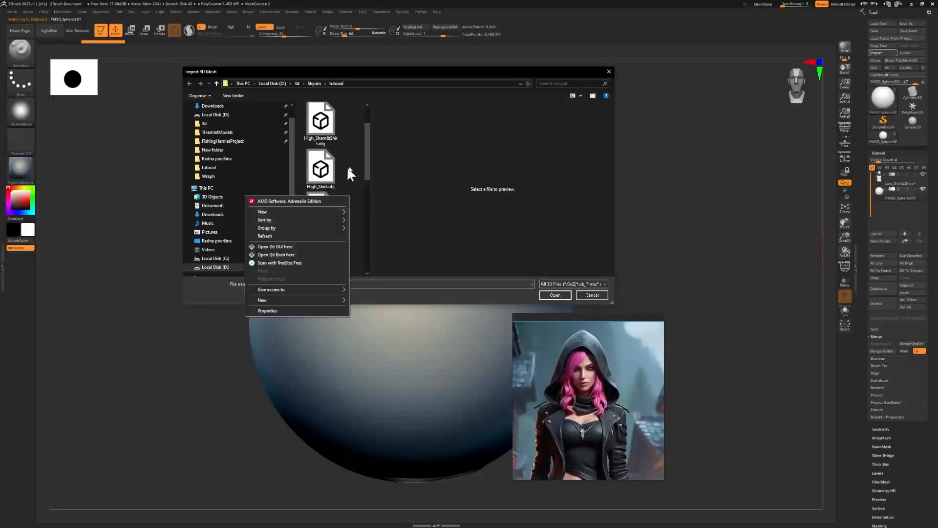
left_click(345, 186)
double_click(318, 220)
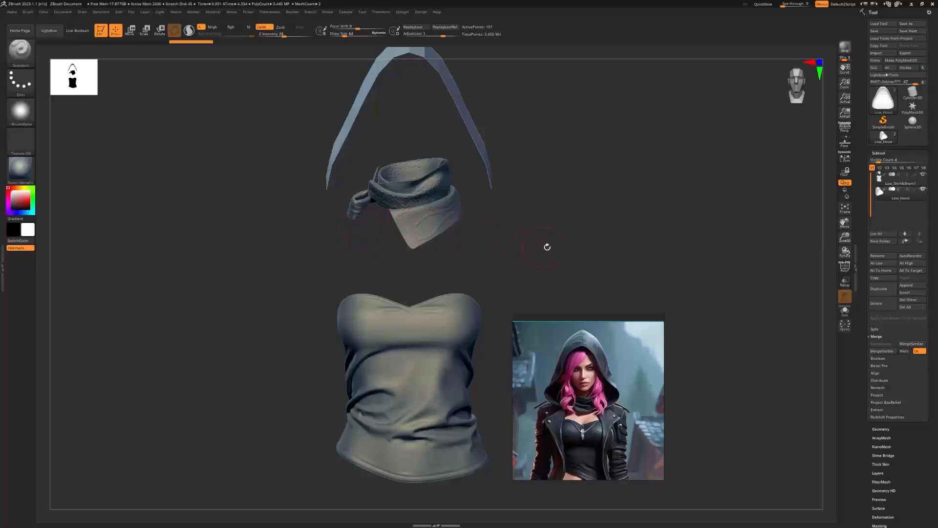
Enable double-sided display for the imported hood subtool
left_click_drag(547, 247, 484, 195)
left_click_drag(865, 394, 869, 334)
left_click(896, 422)
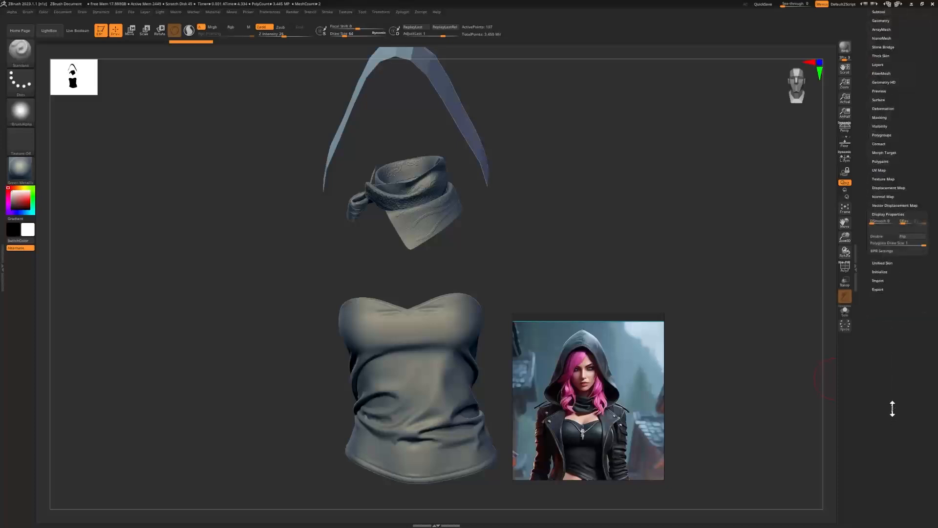
left_click(877, 236)
Switch back to Blender, restore the deleted base body, and remove the scarf and hood from the scene
key("alt+Tab")
key("alt+Tab")
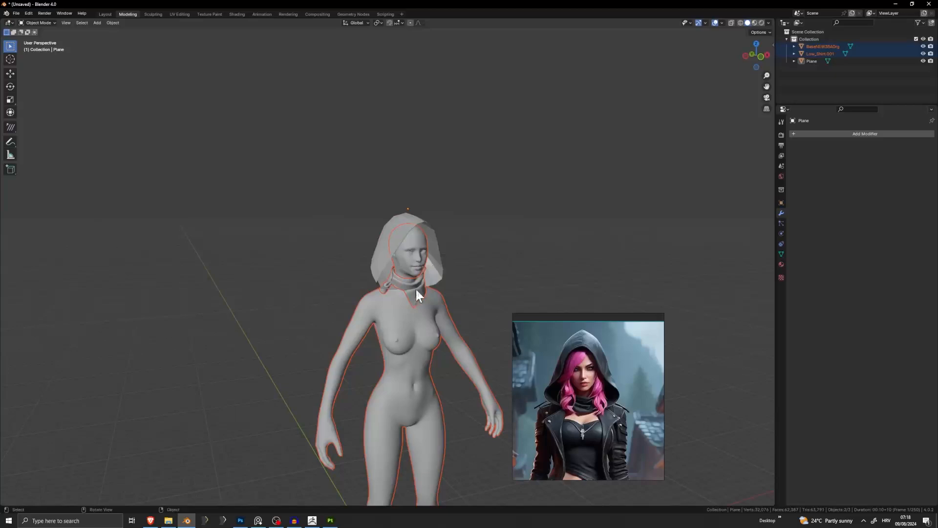
left_click(416, 295)
key("Delete")
middle_click_drag(418, 294, 374, 212, "shift")
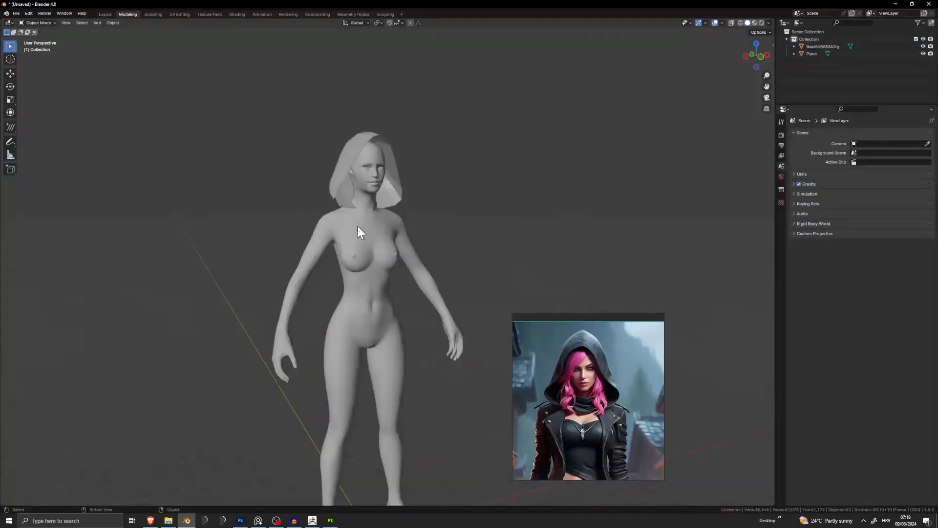
left_click(389, 163)
key("Delete")
Export the base body as Test.obj in the tutorial folder and switch to ZBrush
left_click(16, 13)
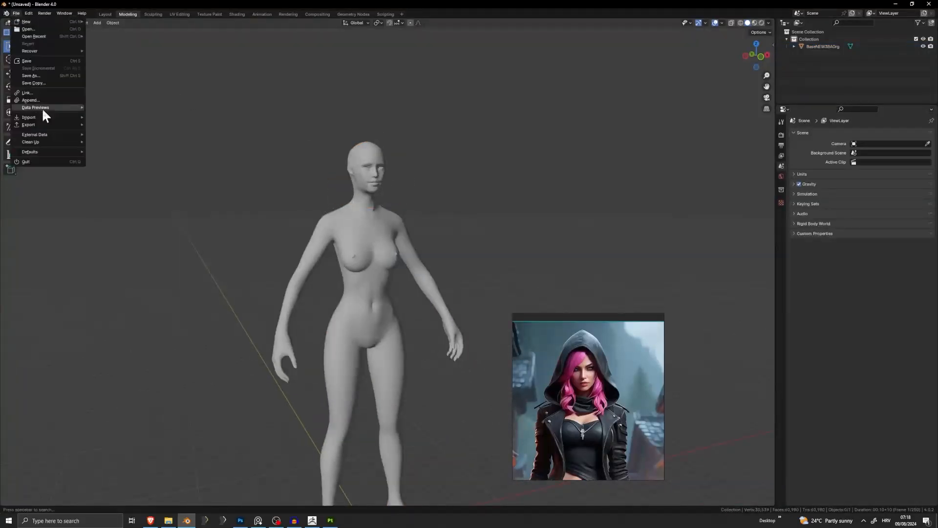
mouse_move(39, 122)
left_click(135, 160)
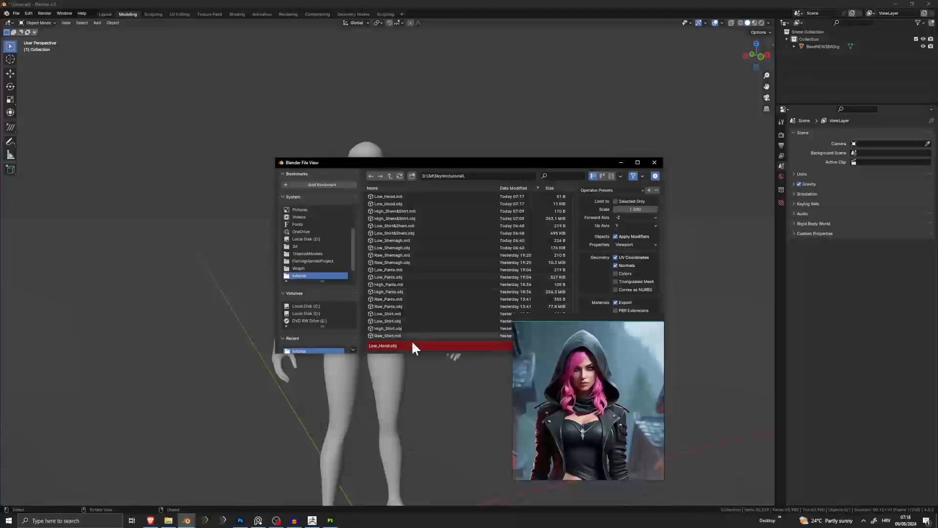
type("Test")
key("Return")
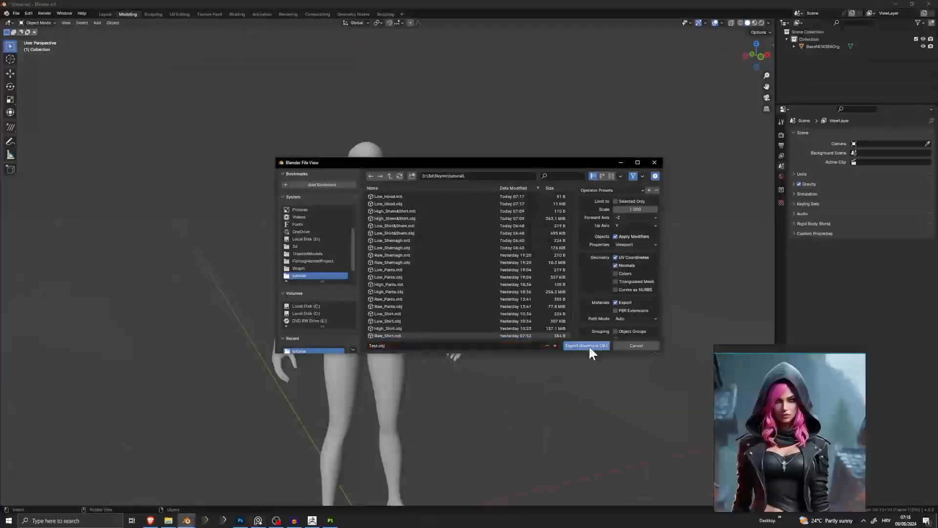
left_click(588, 345)
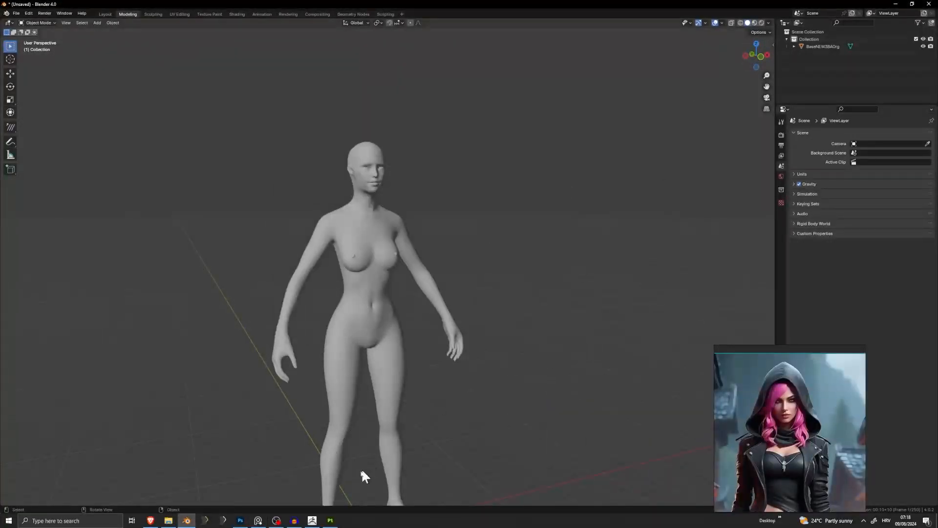
left_click(331, 521)
left_click(331, 521)
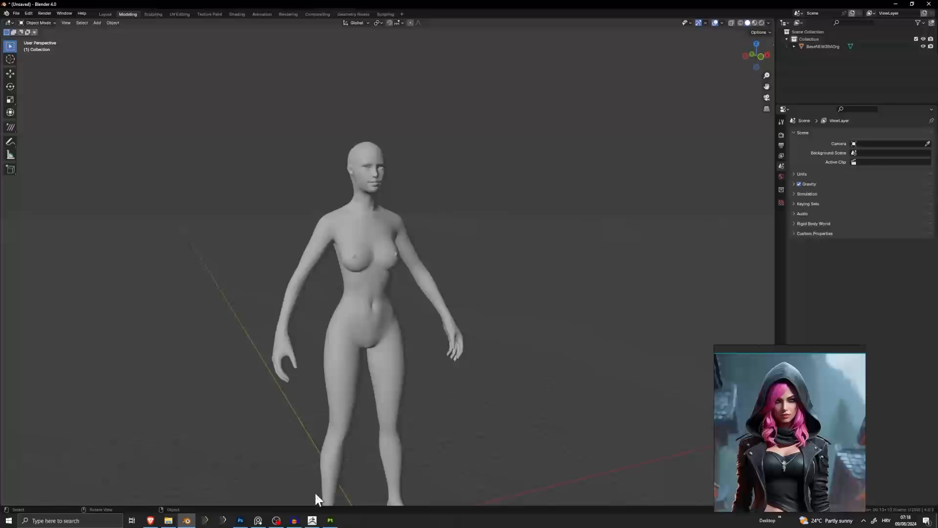
left_click(313, 520)
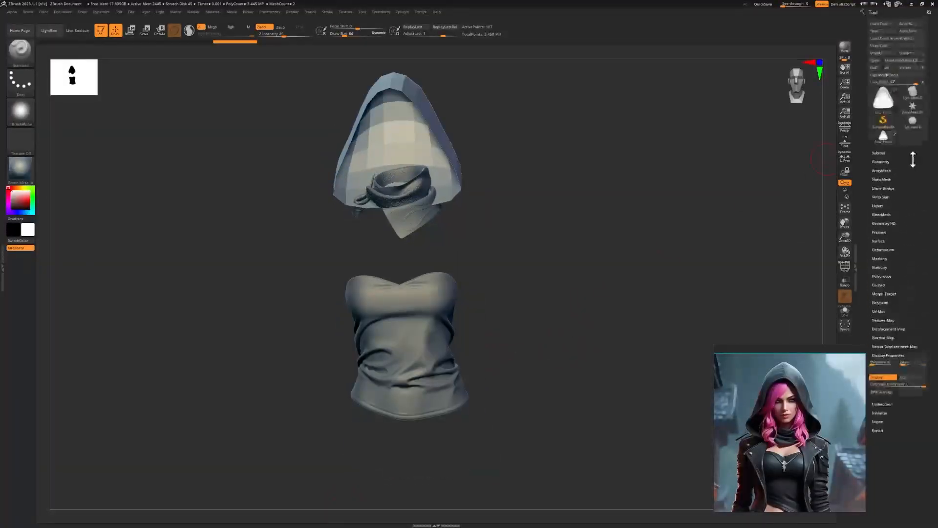
Append a Sphere3D subtool and replace it with the base body by importing Test.obj from the tutorial folder
left_click(887, 153)
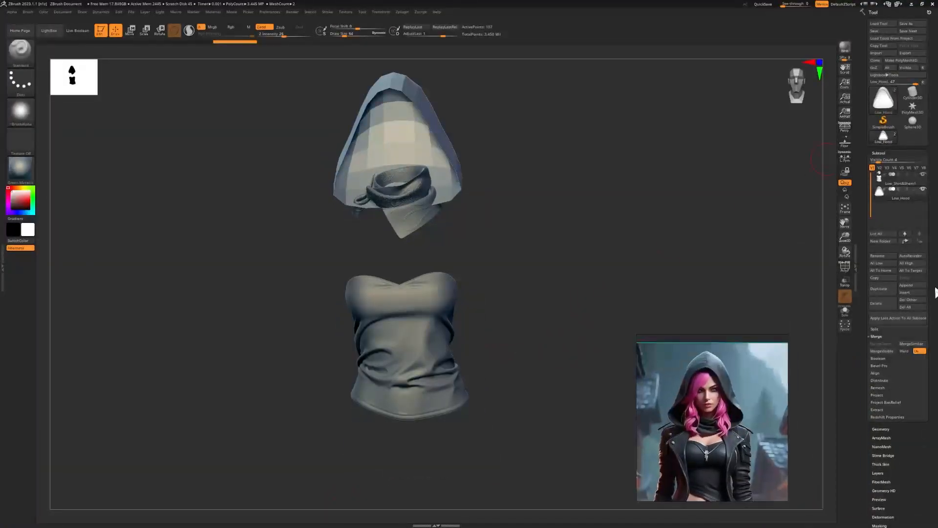
left_click(912, 286)
left_click(704, 320)
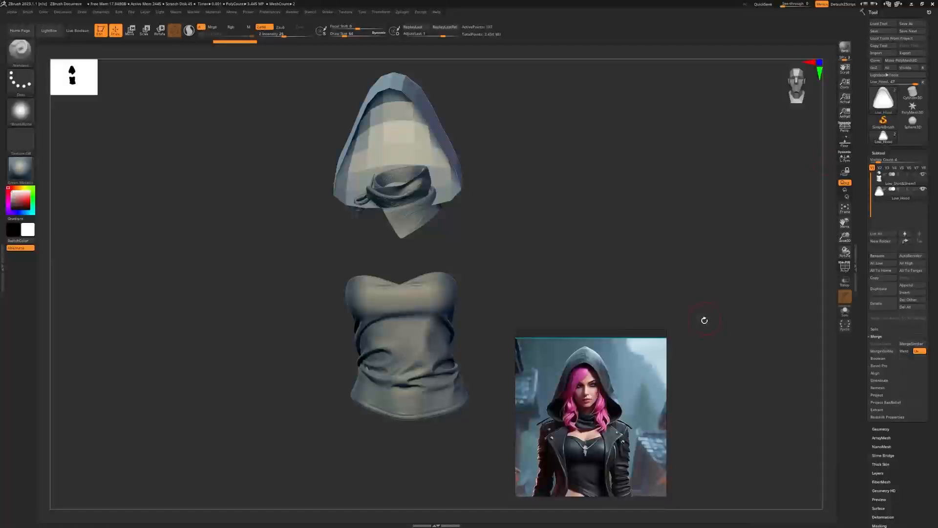
left_click(912, 286)
left_click(709, 327)
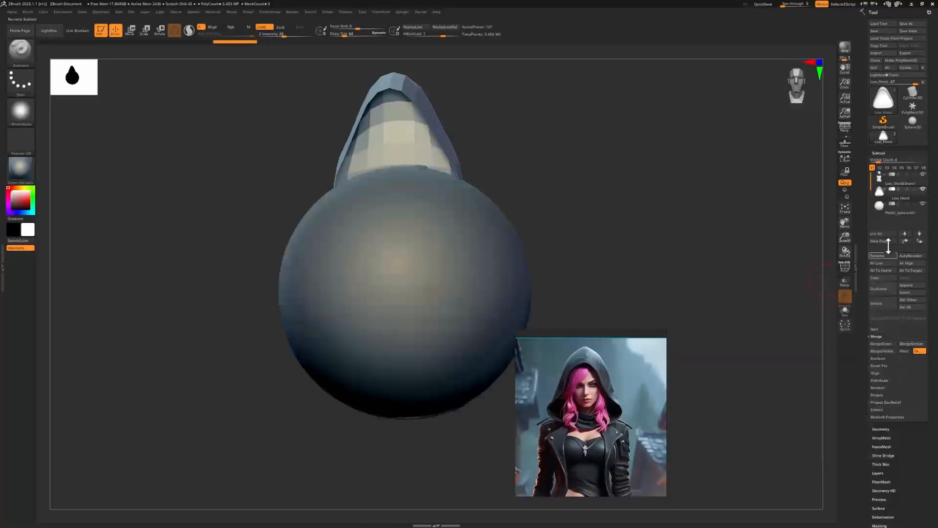
left_click(888, 215)
left_click(878, 53)
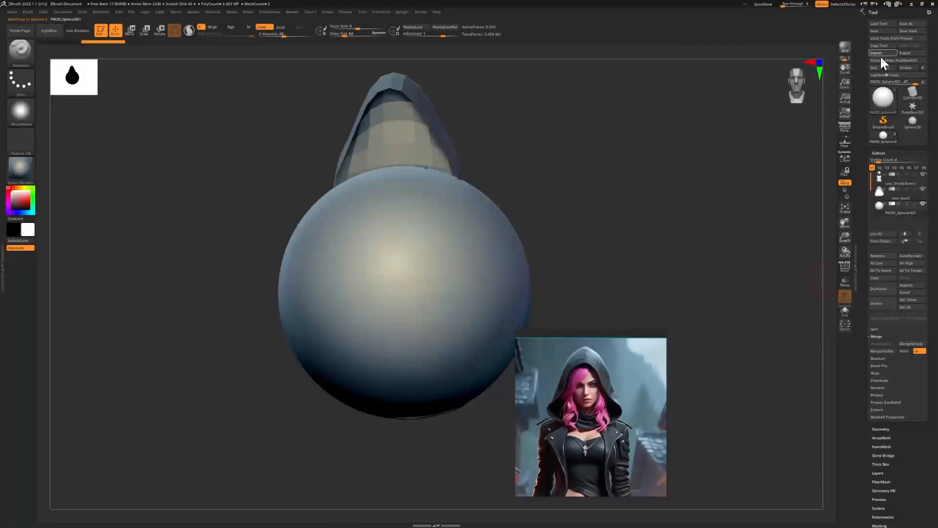
scroll(336, 184, "down", 5)
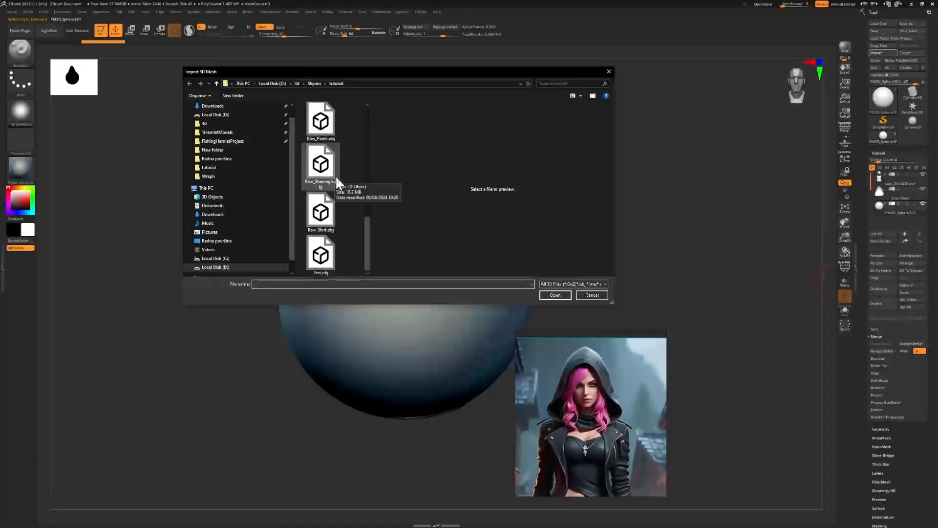
left_click(326, 262)
double_click(327, 262)
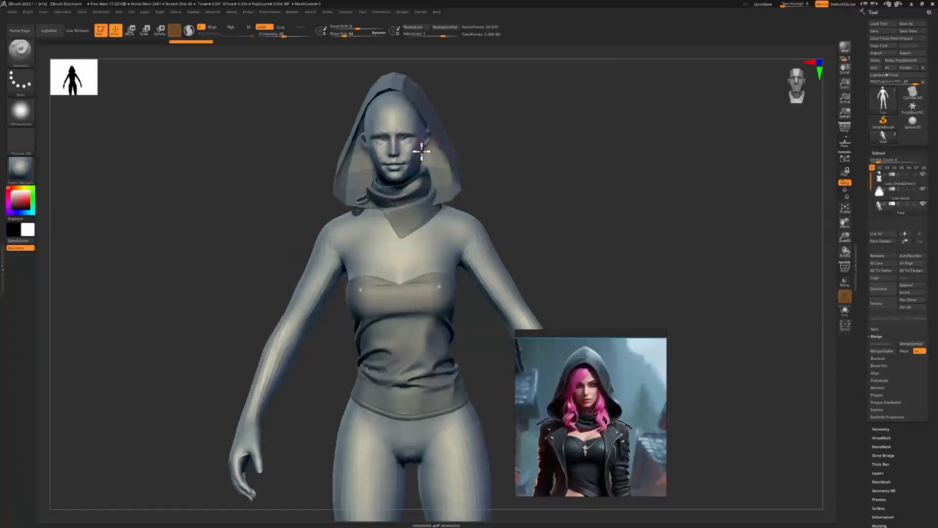
Make the hood the active subtool and select the Move brush with an adjusted draw size
left_click_drag(516, 161, 557, 264)
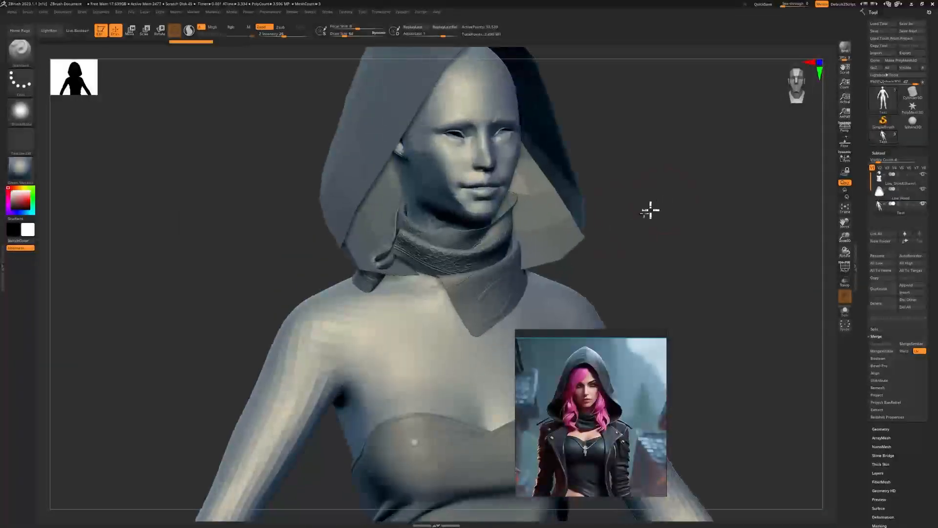
left_click_drag(650, 210, 806, 217)
left_click(879, 196)
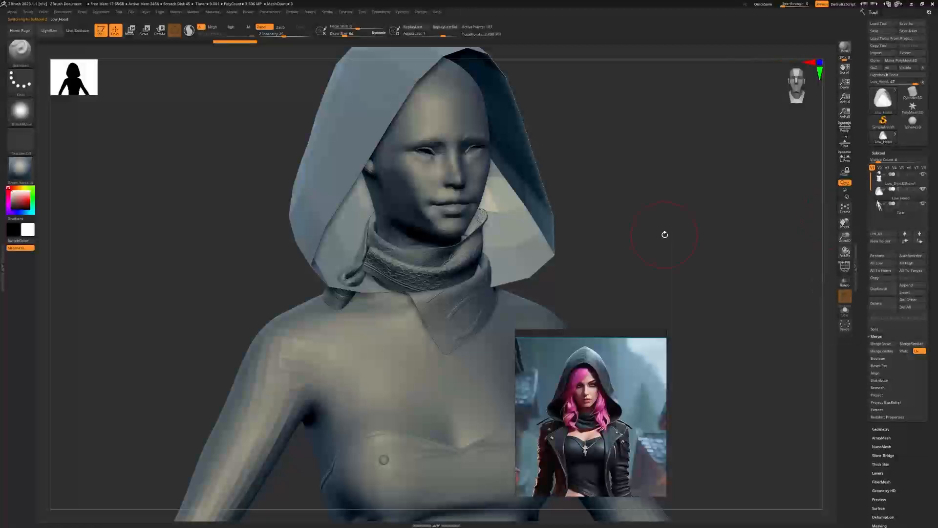
left_click_drag(664, 232, 590, 208)
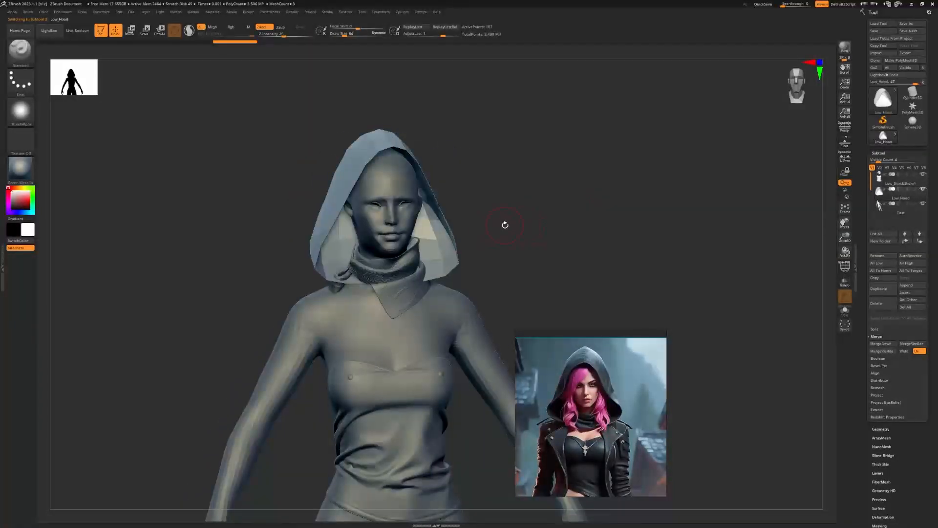
key("b")
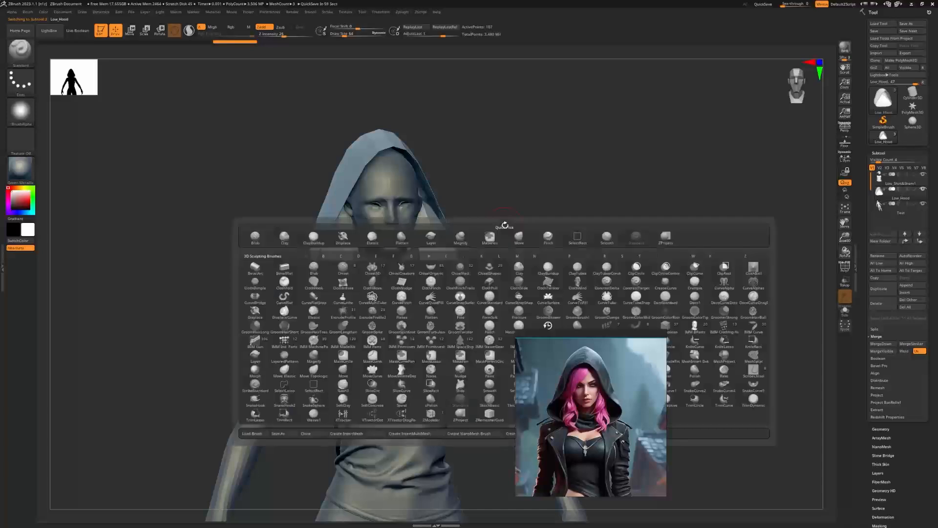
key("m")
key("v")
key("s")
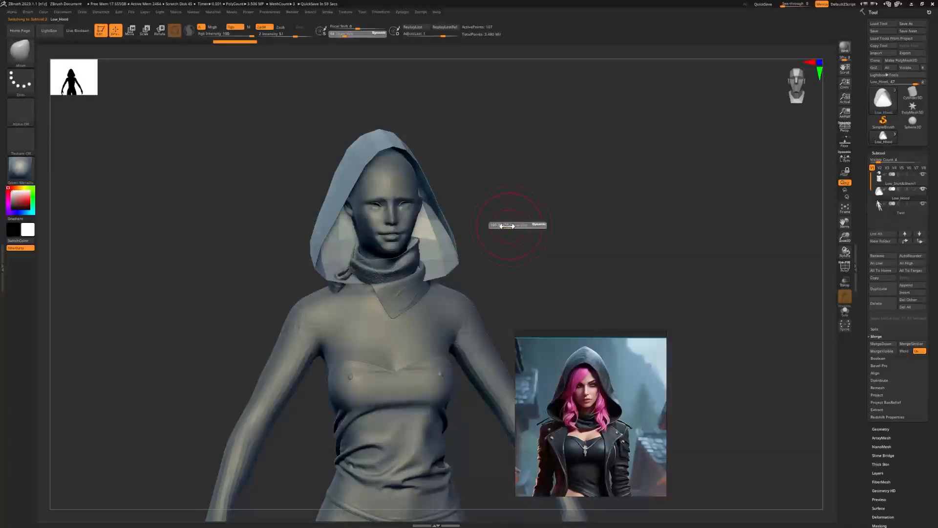
left_click_drag(509, 225, 506, 226)
Turn on double-sided display for the hood subtool so its inner faces show
mouse_move(415, 222)
left_mouse_down()
mouse_move(534, 213)
mouse_move(472, 165)
left_mouse_up()
key("s")
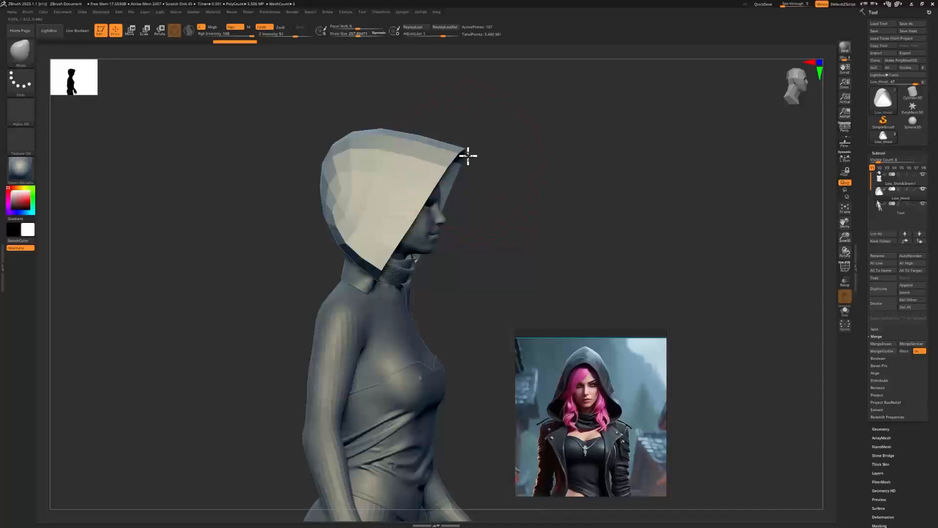
left_click_drag(536, 174, 505, 196)
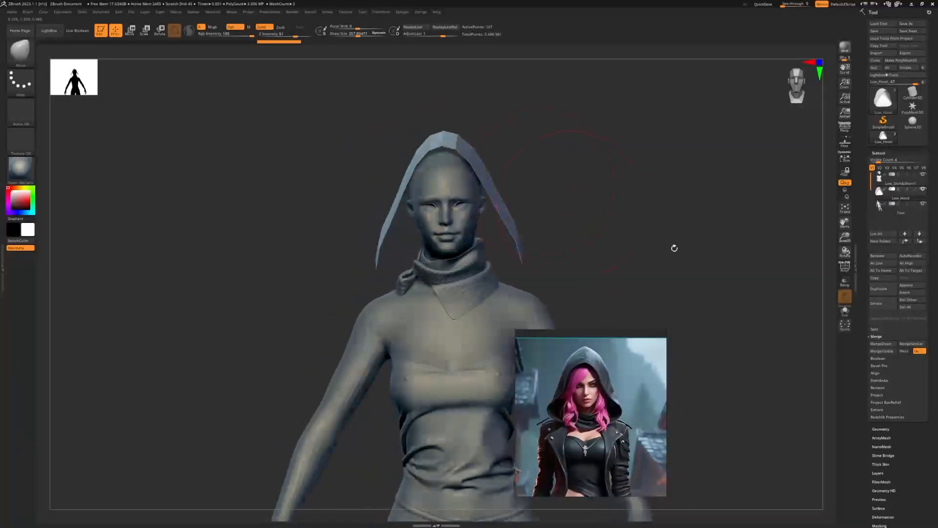
left_click_drag(870, 496, 892, 287)
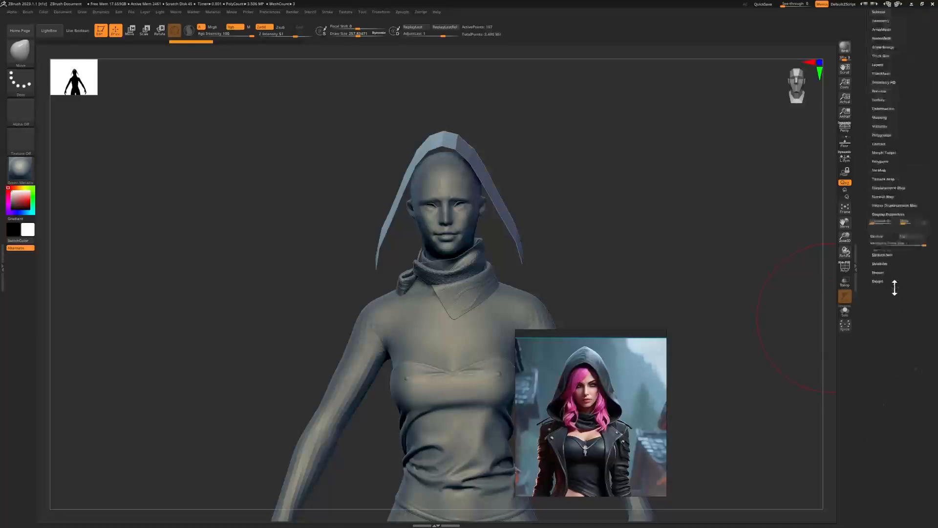
left_click(878, 214)
left_click(882, 237)
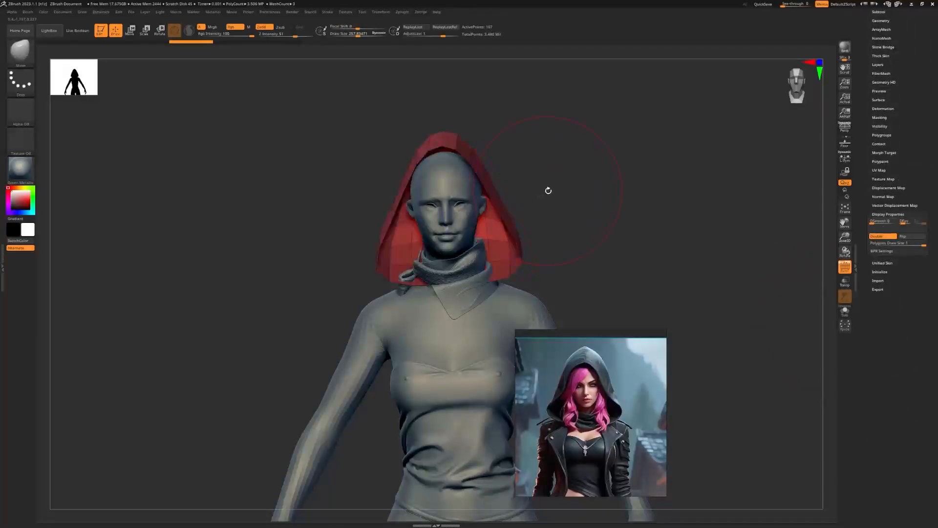
Pull the hood's front edge forward and down over the forehead, and show the polyframe on it
left_click_drag(549, 191, 420, 138)
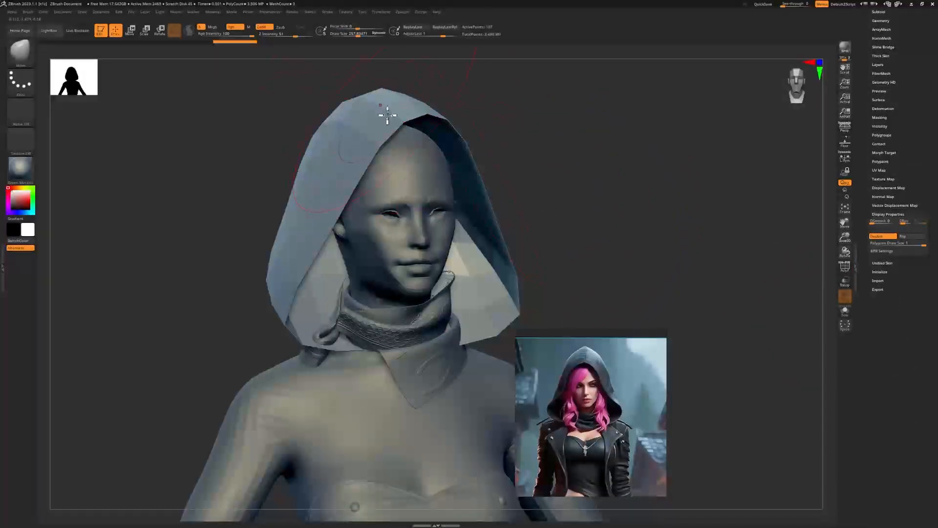
left_click_drag(519, 98, 443, 109)
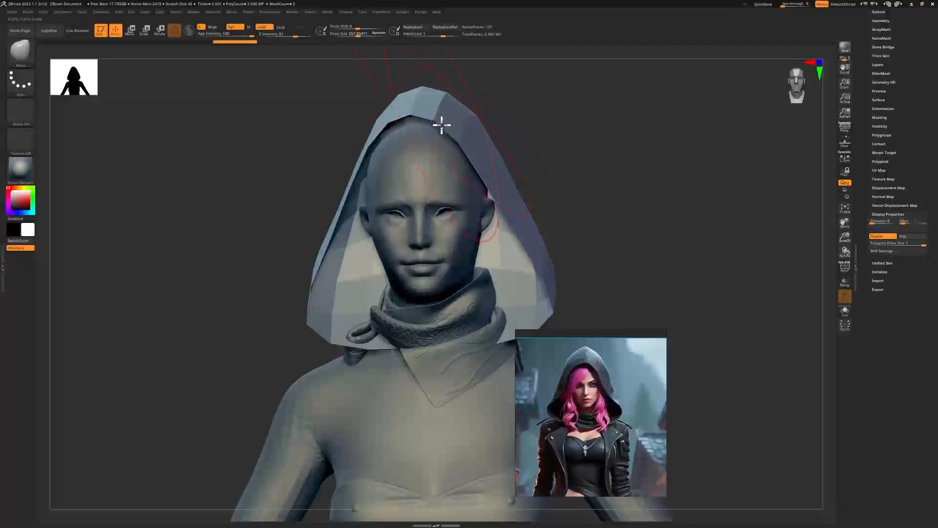
left_click_drag(446, 197, 557, 162)
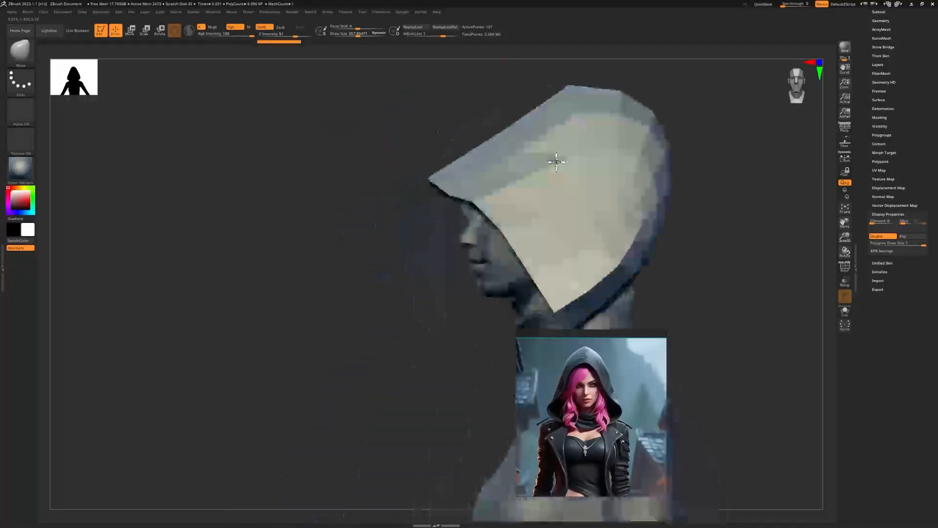
left_click_drag(461, 195, 458, 167)
left_click_drag(434, 115, 383, 159)
left_click_drag(469, 180, 460, 211)
left_click_drag(375, 237, 433, 243)
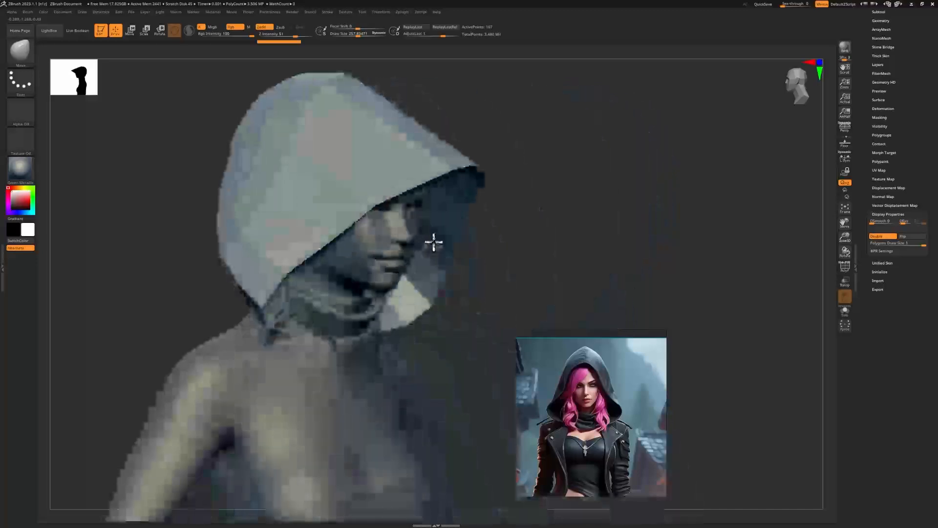
key("shift+f")
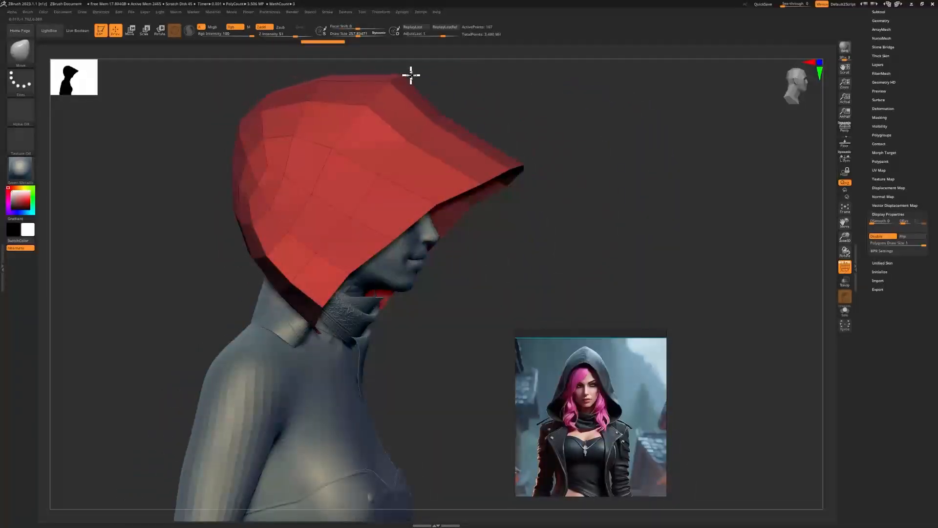
Reduce the Move brush size, round the hood's crown, and push its front peak back toward the face
mouse_move(446, 103)
left_mouse_down()
mouse_move(484, 98)
mouse_move(440, 109)
mouse_move(458, 107)
left_mouse_up()
key("s")
left_click(472, 101)
left_click_drag(535, 113, 449, 221)
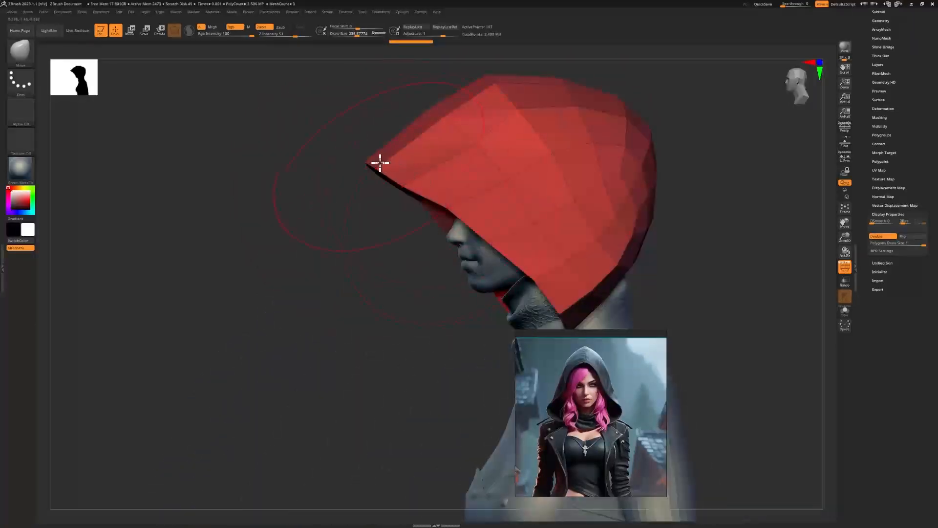
left_click_drag(380, 163, 404, 161)
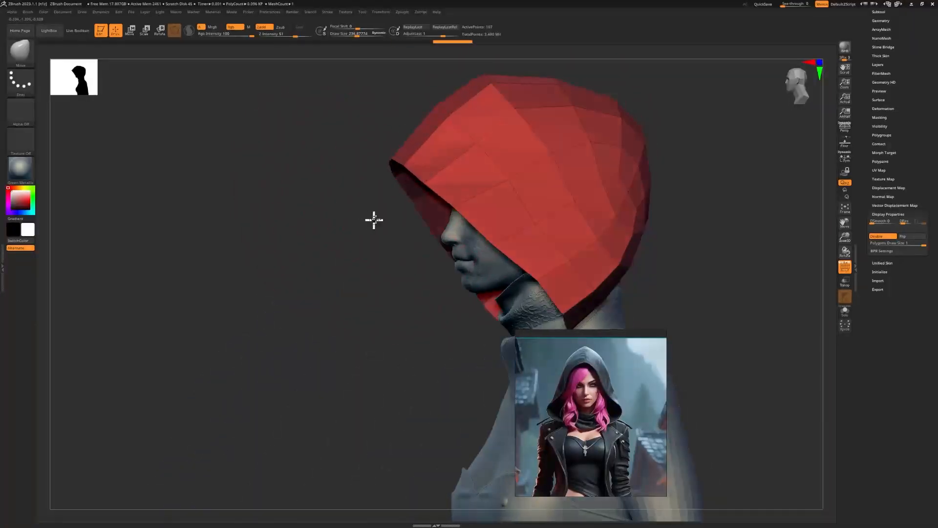
left_click_drag(373, 218, 433, 200)
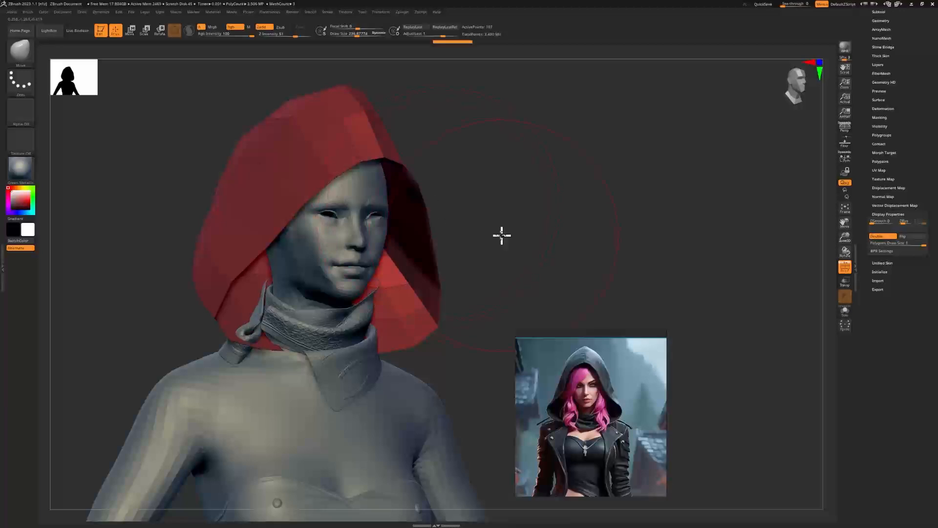
Adjust the hood's side opening edges around the face and refine its overall shape from several angles with the Move brush
left_click_drag(502, 236, 454, 227)
left_click_drag(474, 312, 487, 313)
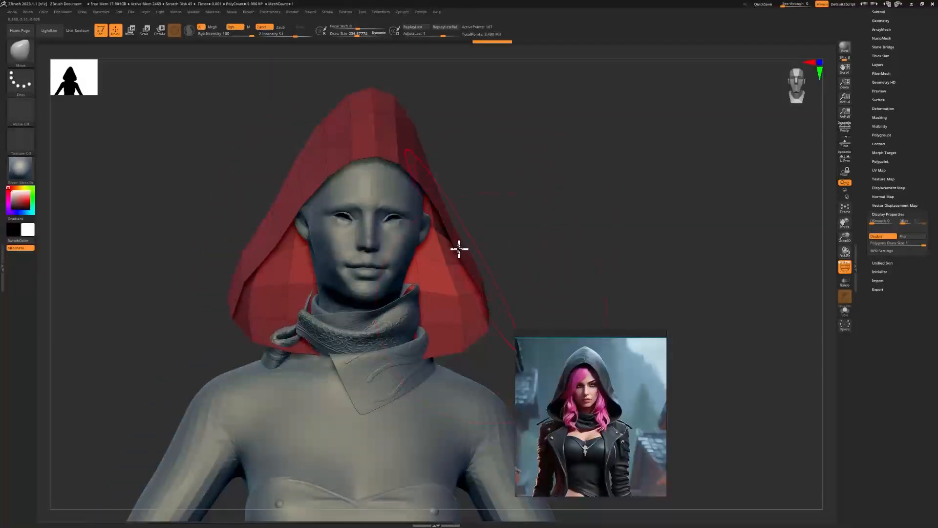
left_click_drag(448, 238, 442, 245)
left_click_drag(522, 238, 493, 241)
left_click_drag(426, 238, 423, 253)
mouse_move(520, 222)
left_mouse_down()
mouse_move(540, 224)
mouse_move(508, 220)
mouse_move(561, 224)
mouse_move(509, 247)
mouse_move(611, 259)
mouse_move(557, 226)
mouse_move(572, 255)
mouse_move(570, 287)
mouse_move(574, 241)
mouse_move(544, 222)
mouse_move(556, 208)
mouse_move(599, 208)
mouse_move(583, 210)
left_mouse_up()
left_click_drag(526, 266, 532, 286)
left_click_drag(585, 275, 560, 274)
left_click_drag(621, 276, 657, 274)
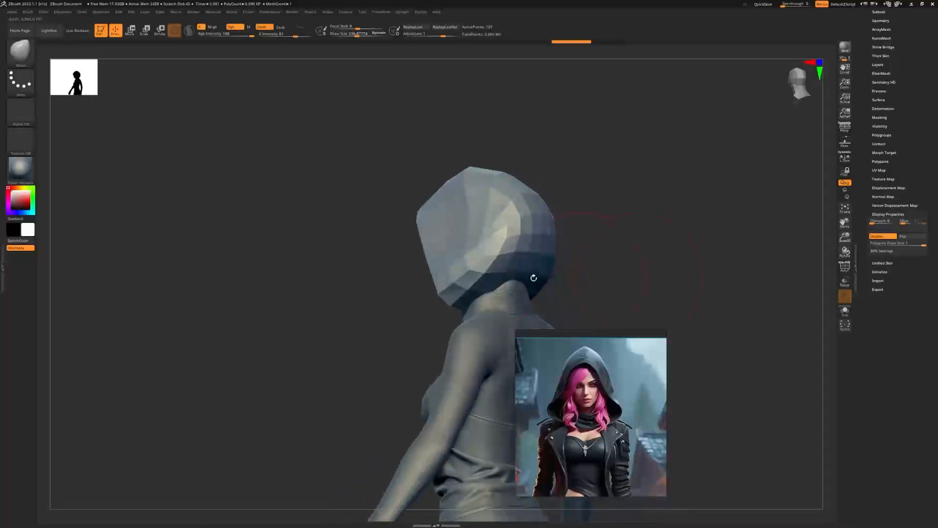
mouse_move(519, 283)
left_mouse_down()
mouse_move(515, 276)
mouse_move(683, 289)
mouse_move(593, 285)
mouse_move(647, 289)
mouse_move(643, 272)
mouse_move(659, 327)
mouse_move(680, 284)
mouse_move(615, 259)
left_mouse_up()
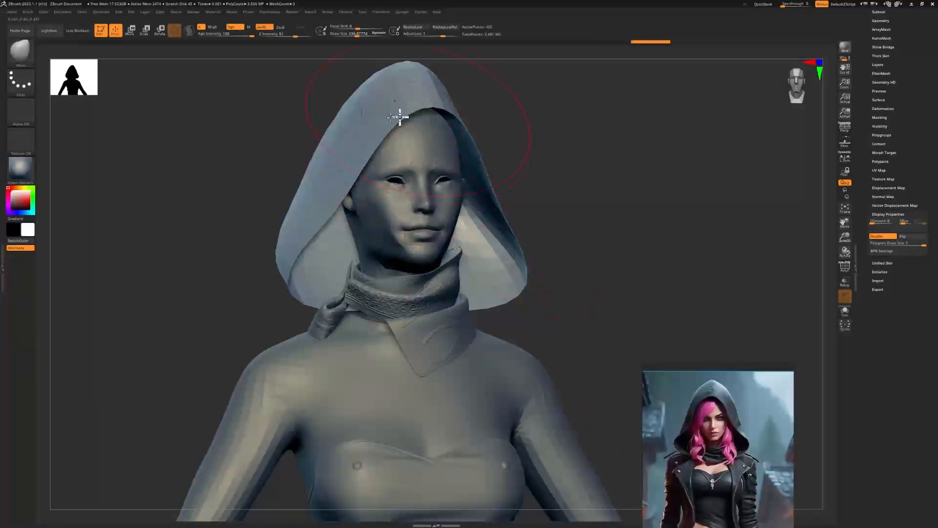
Crease the hood's edges by polygroup and divide the mesh to subdivision level 2
key("shift+f")
scroll(920, 158, "up", 3)
key("shift+f")
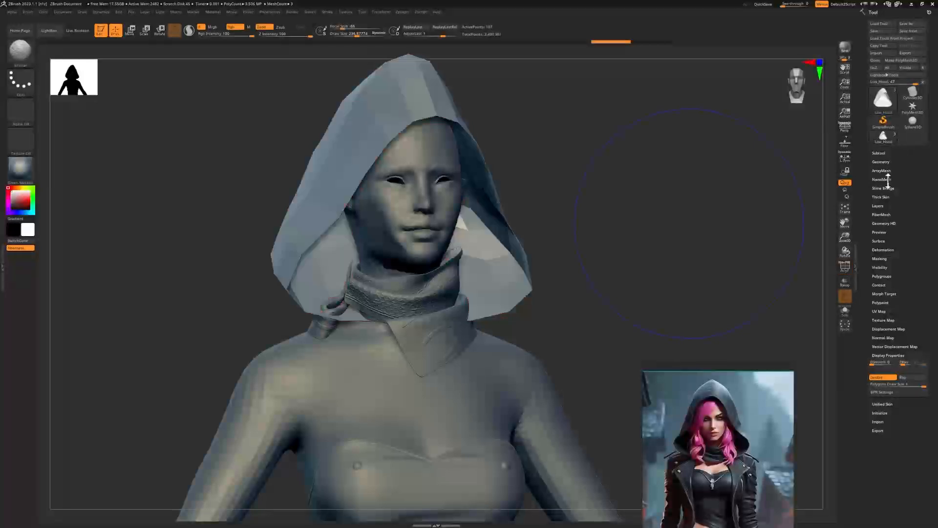
left_click(881, 161)
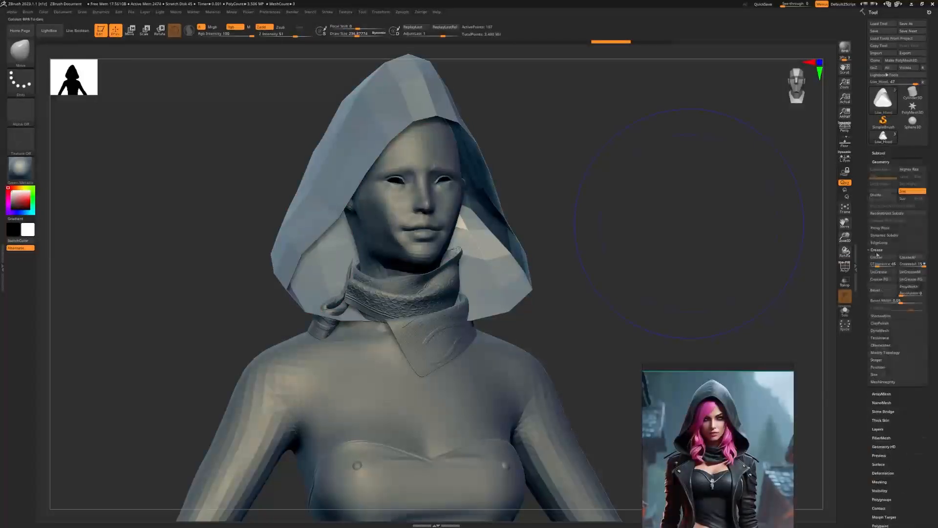
left_click(886, 280)
key("ctrl+d")
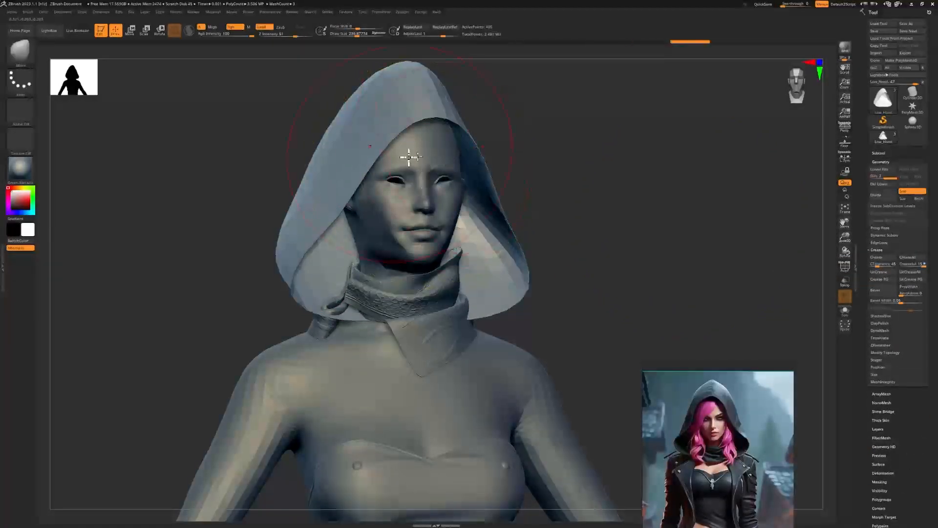
key("shift+d")
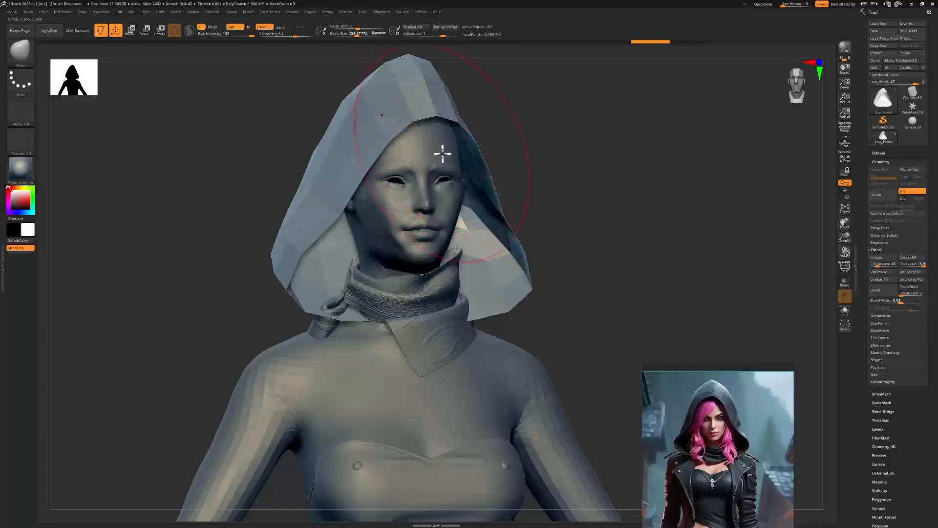
key("shift+f")
key("shift+f")
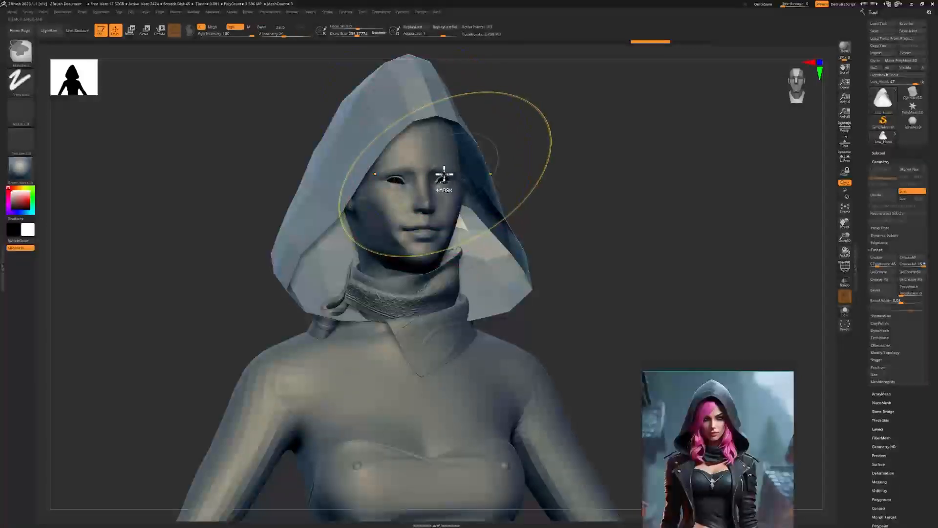
key("ctrl+d")
Choose the ClothPull brush for shaping the subdivided hood and view the hood from the side
left_click_drag(555, 247, 471, 228, "alt")
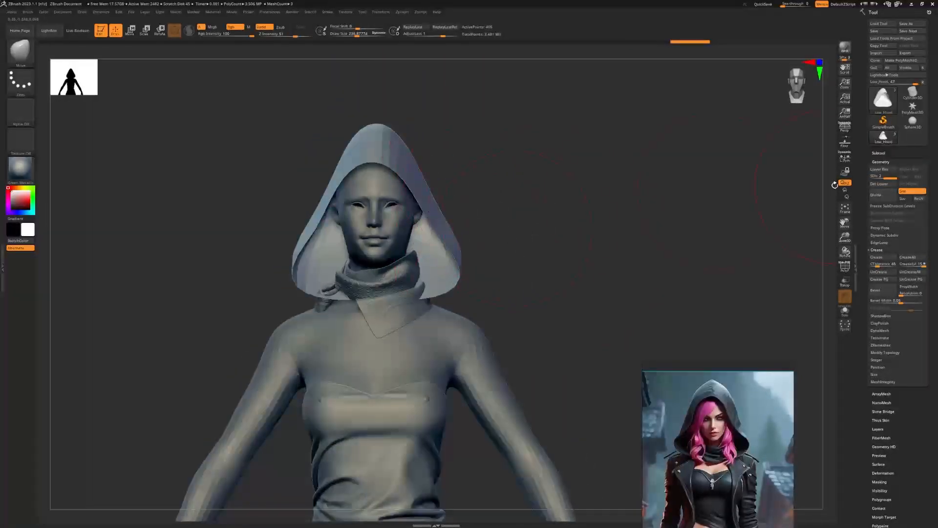
key("shift+f")
key("shift+f")
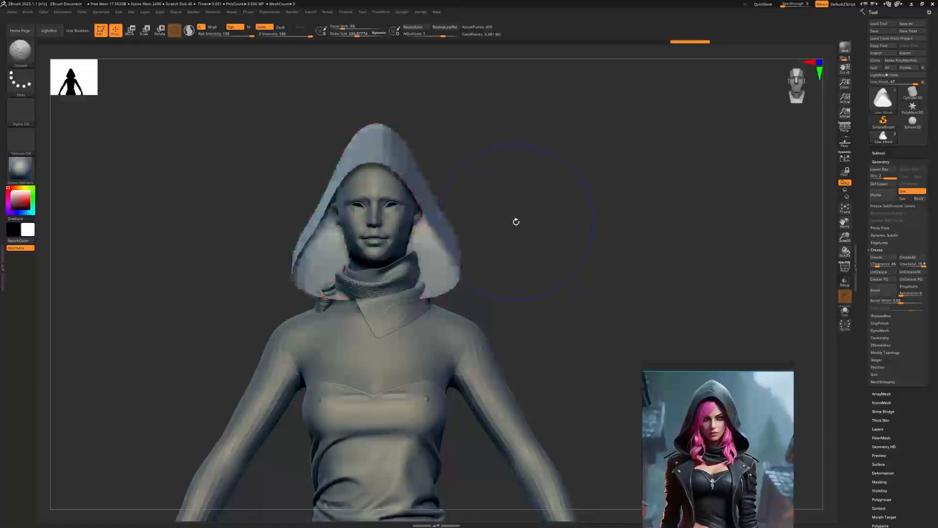
left_click_drag(515, 220, 527, 222)
key("b")
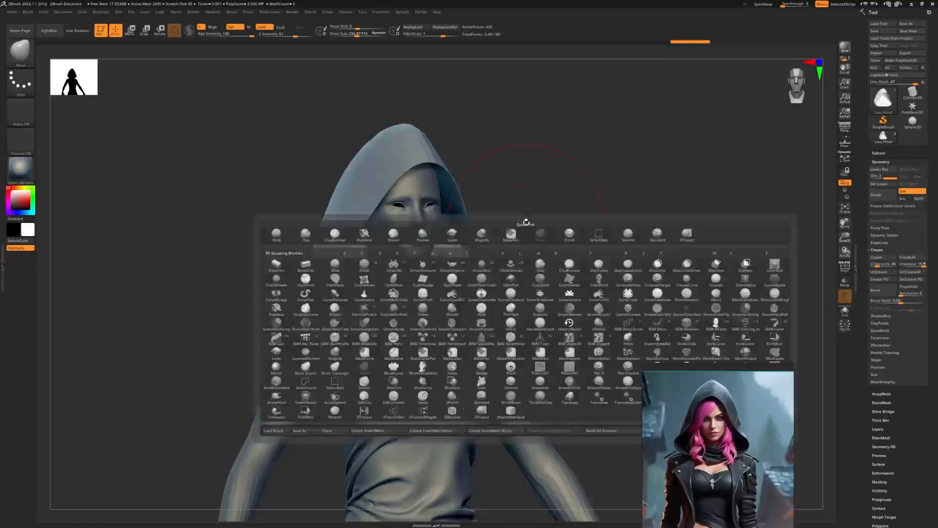
mouse_move(514, 285)
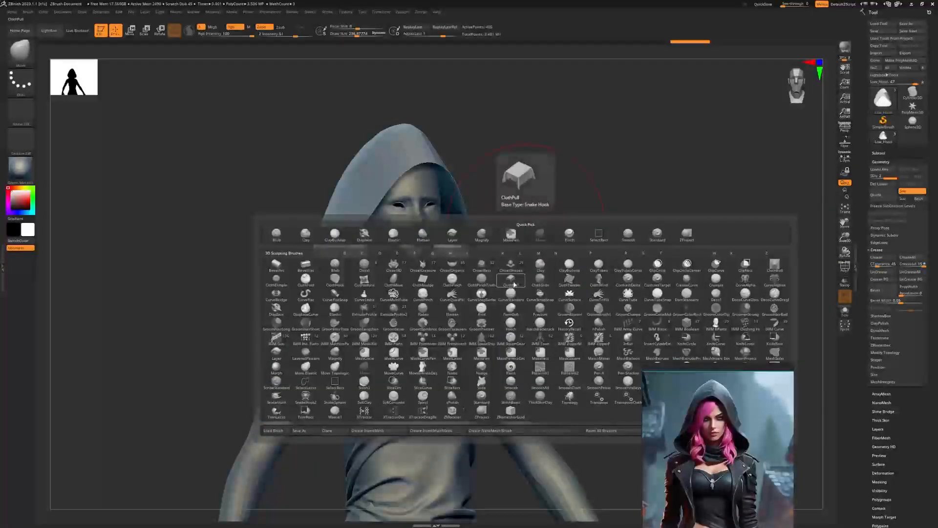
left_click(514, 283)
left_click_drag(519, 234, 545, 237)
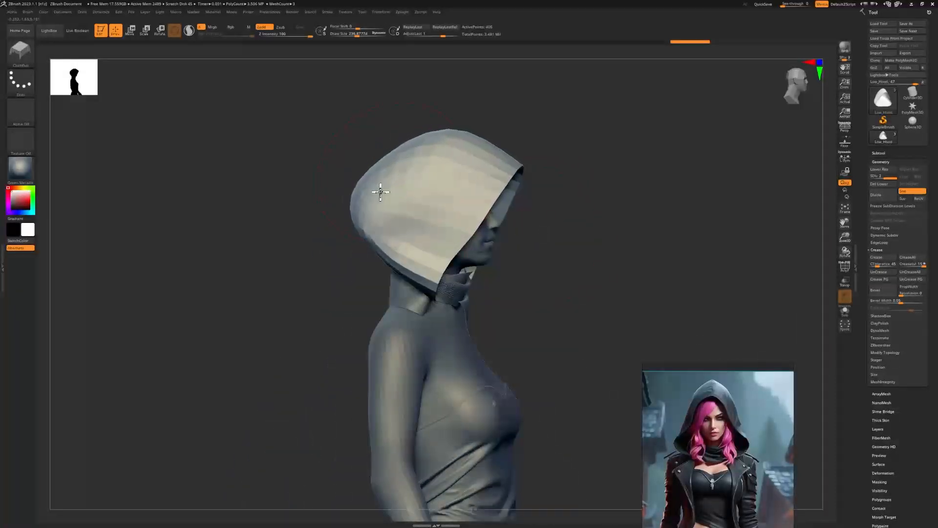
Pull the cloth downward at the back of the hood and forward along its side with the ClothPull brush
mouse_move(381, 192)
left_mouse_down()
mouse_move(389, 235)
mouse_move(385, 222)
left_mouse_up()
left_click_drag(567, 180, 527, 179)
mouse_move(438, 176)
left_mouse_down()
mouse_move(432, 168)
mouse_move(486, 182)
left_mouse_up()
Increase the brush size to about 376 and pull the hood's lower front edges in around the collar
key("s")
right_click_drag(488, 183, 541, 189)
mouse_move(528, 188)
left_mouse_down()
mouse_move(508, 189)
mouse_move(518, 190)
mouse_move(514, 199)
left_mouse_up()
mouse_move(513, 199)
right_mouse_down()
mouse_move(593, 171)
mouse_move(570, 266)
right_mouse_up()
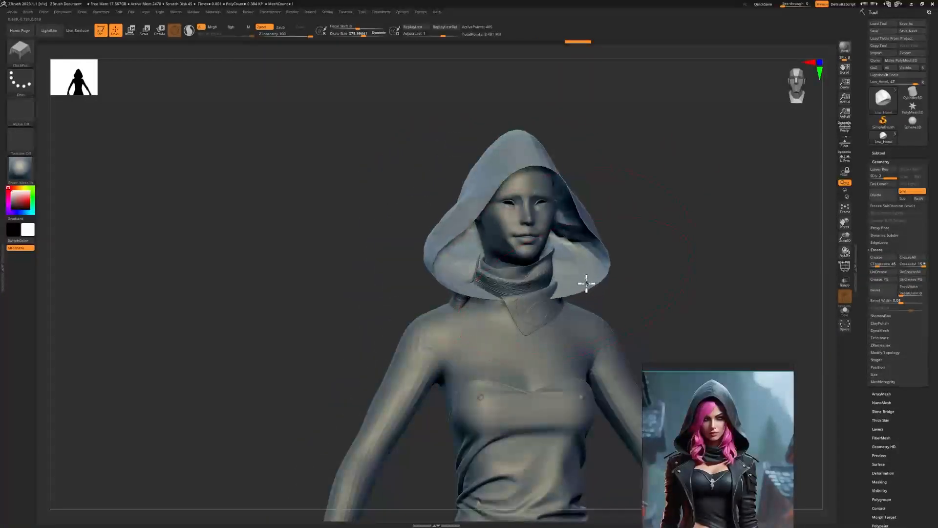
left_click_drag(586, 283, 576, 272)
mouse_move(576, 272)
right_mouse_down()
mouse_move(616, 245)
mouse_move(579, 248)
right_mouse_up()
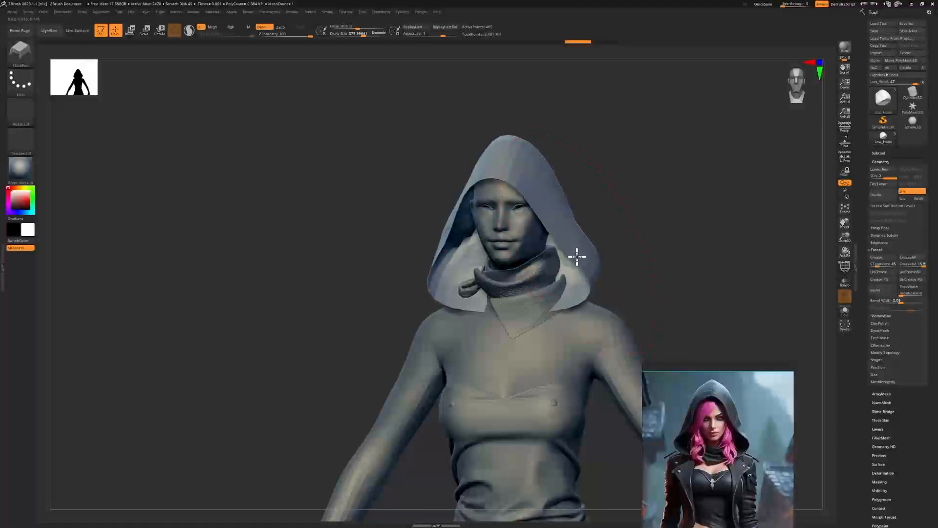
left_click_drag(579, 307, 561, 287)
mouse_move(602, 266)
right_mouse_down()
mouse_move(641, 244)
mouse_move(702, 257)
right_mouse_up()
mouse_move(667, 259)
left_mouse_down()
mouse_move(446, 191)
mouse_move(582, 204)
mouse_move(503, 205)
mouse_move(543, 199)
mouse_move(650, 212)
mouse_move(588, 230)
mouse_move(660, 249)
mouse_move(561, 242)
left_mouse_up()
Bring the hood to subdivision level 3, reduce the brush size, and pull cloth folds into its side and back
key("ctrl")
key("ctrl+z")
key("s")
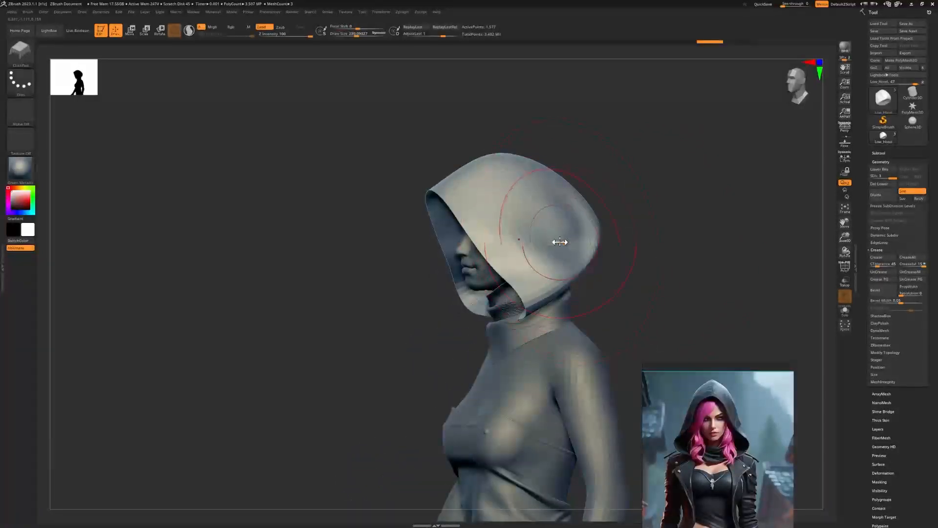
mouse_move(626, 239)
left_mouse_down()
mouse_move(553, 205)
mouse_move(650, 203)
mouse_move(559, 185)
mouse_move(590, 183)
mouse_move(572, 193)
mouse_move(664, 176)
mouse_move(660, 214)
mouse_move(616, 245)
mouse_move(742, 266)
mouse_move(515, 238)
mouse_move(606, 254)
left_mouse_up()
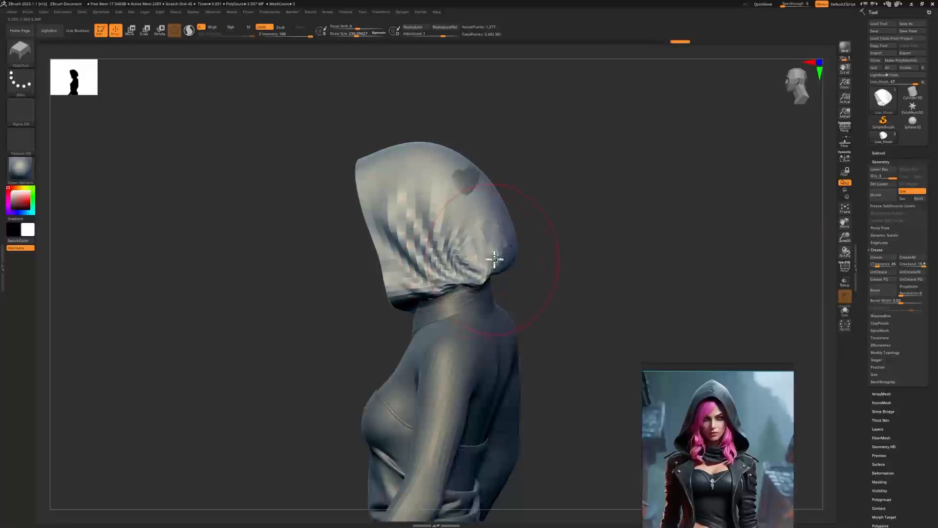
Divide the hood to subdivision level 4 and pull finer folds toward its lower back
key("ctrl")
mouse_move(499, 195)
left_mouse_down()
mouse_move(562, 189)
mouse_move(668, 239)
left_mouse_up()
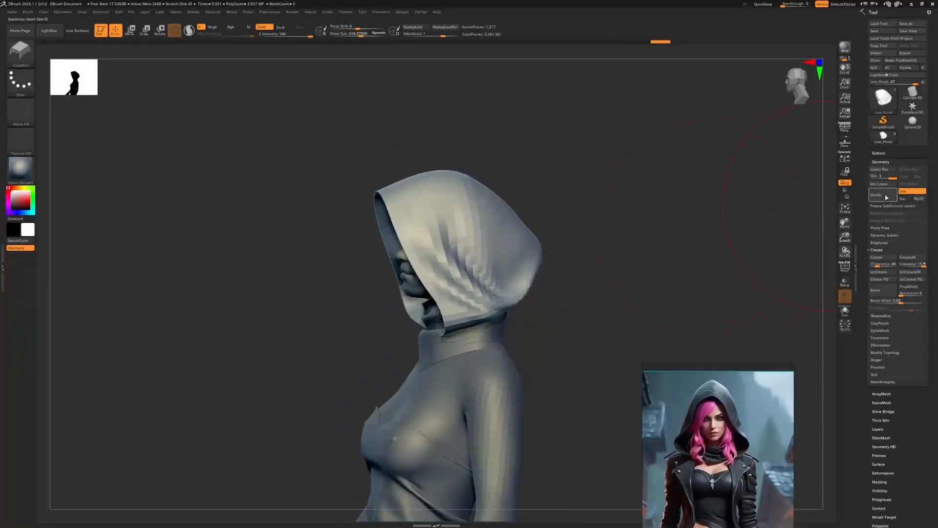
mouse_move(528, 259)
left_mouse_down()
mouse_move(511, 237)
mouse_move(525, 244)
left_mouse_up()
mouse_move(542, 235)
left_mouse_down()
mouse_move(497, 211)
mouse_move(547, 208)
left_mouse_up()
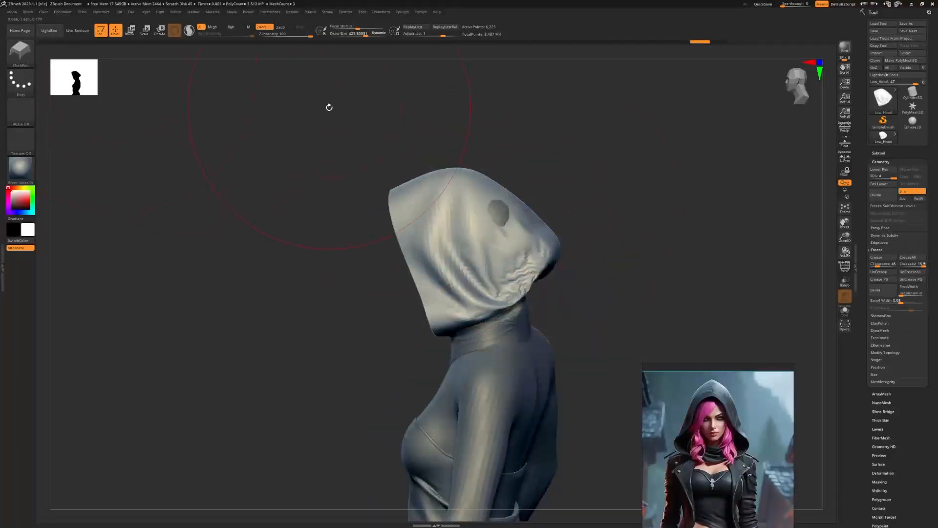
Raise the dynamics simulation iterations to 272, lower the simulation strength, and test the cloth behaviour on the hood's side
left_click(103, 13)
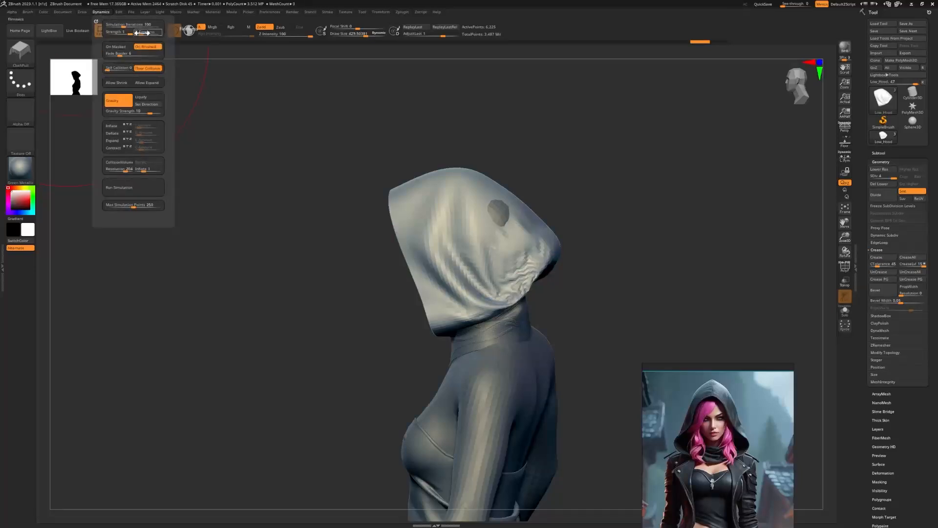
left_click_drag(149, 33, 135, 25)
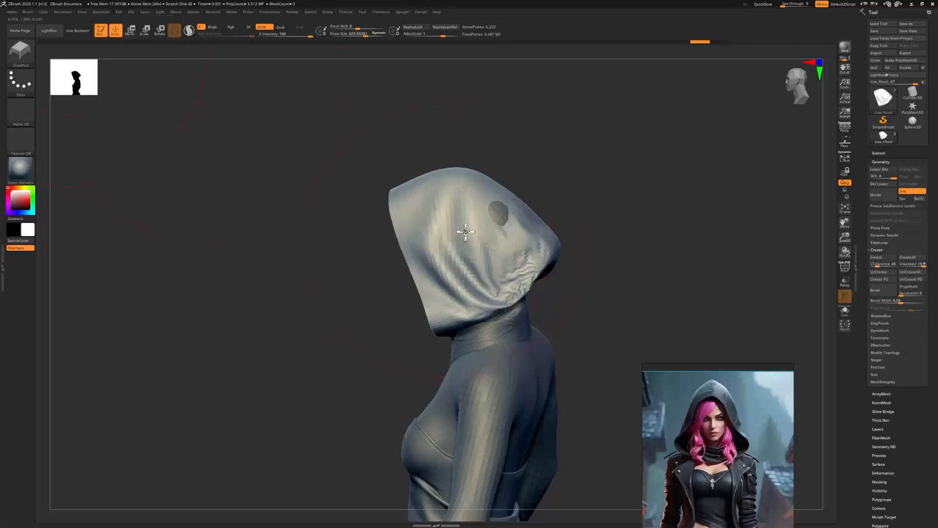
mouse_move(462, 233)
left_mouse_down()
mouse_move(456, 248)
mouse_move(496, 283)
mouse_move(511, 352)
mouse_move(509, 272)
mouse_move(588, 254)
mouse_move(595, 216)
left_mouse_up()
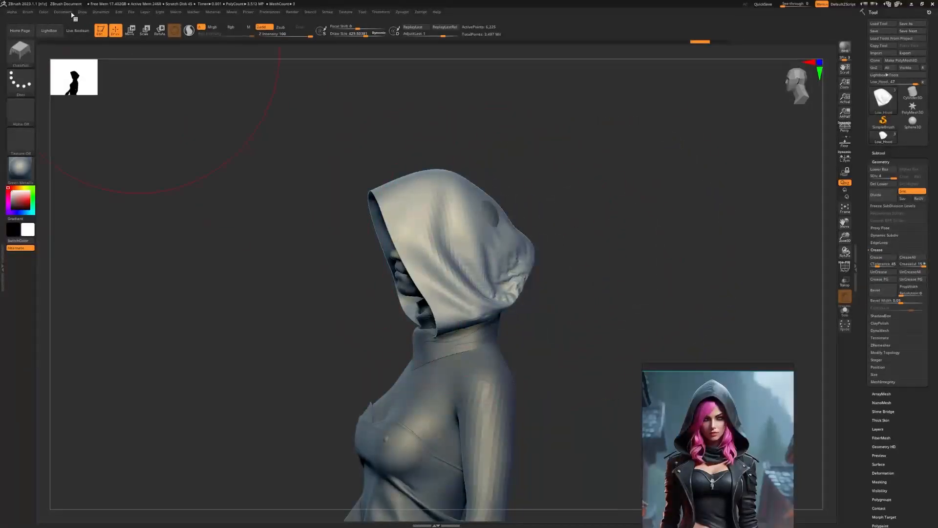
Reduce the brush size to about 272, try a cloth pull on the hood's front side, and undo that pull
left_click(101, 11)
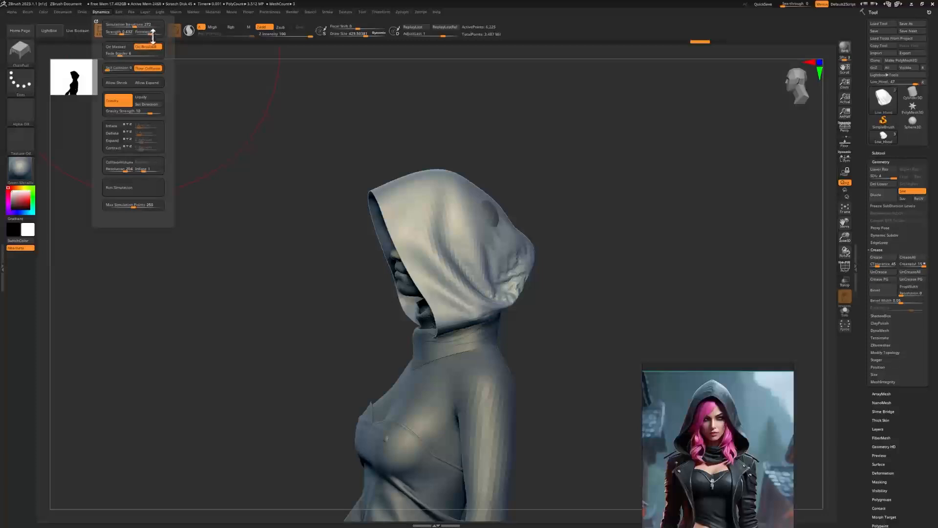
key("s")
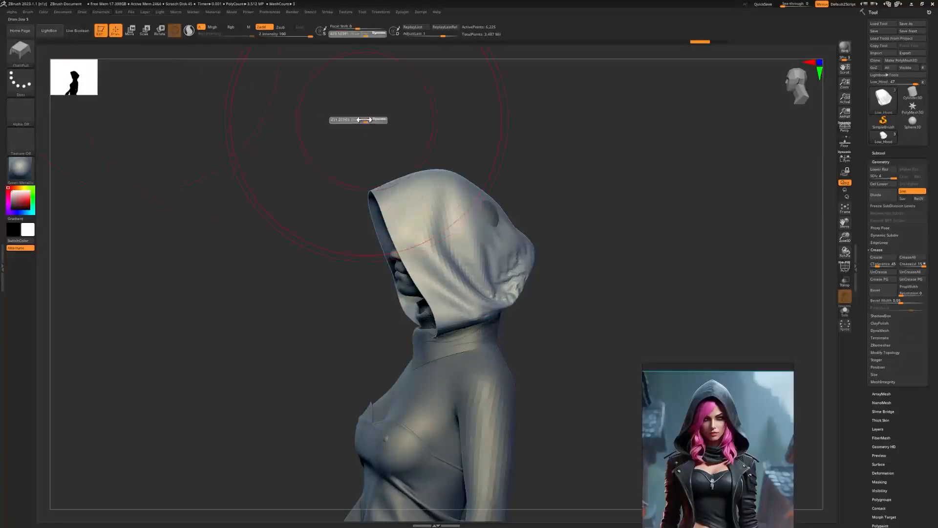
left_click_drag(366, 122, 359, 122)
left_click_drag(421, 208, 420, 216)
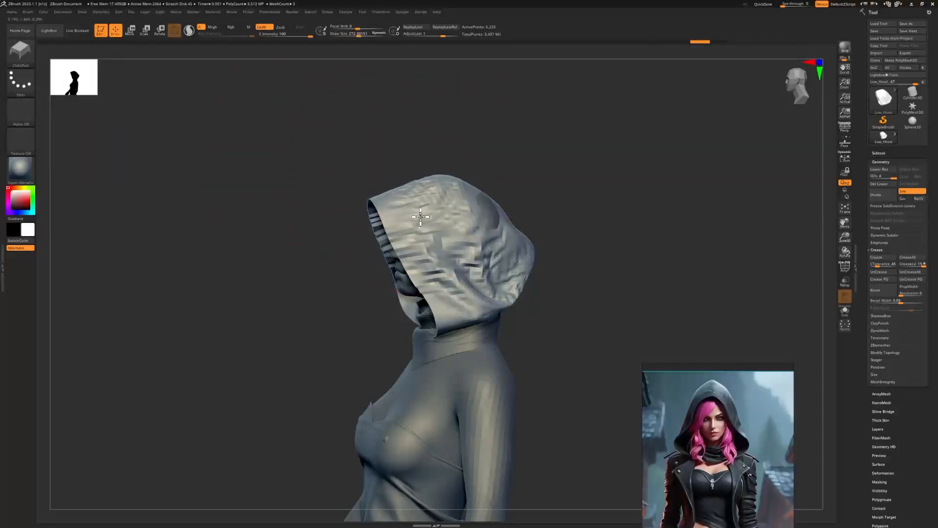
key("ctrl+z")
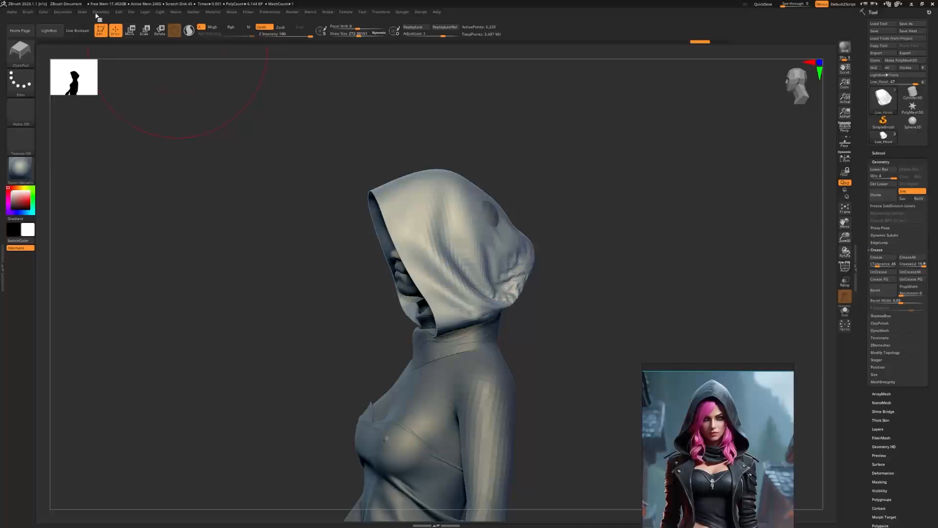
Try cloth pulls on the hood's side, back and front edge, undoing the unwanted strokes
left_click(99, 12)
mouse_move(421, 233)
left_mouse_down()
mouse_move(433, 255)
mouse_move(456, 237)
left_mouse_up()
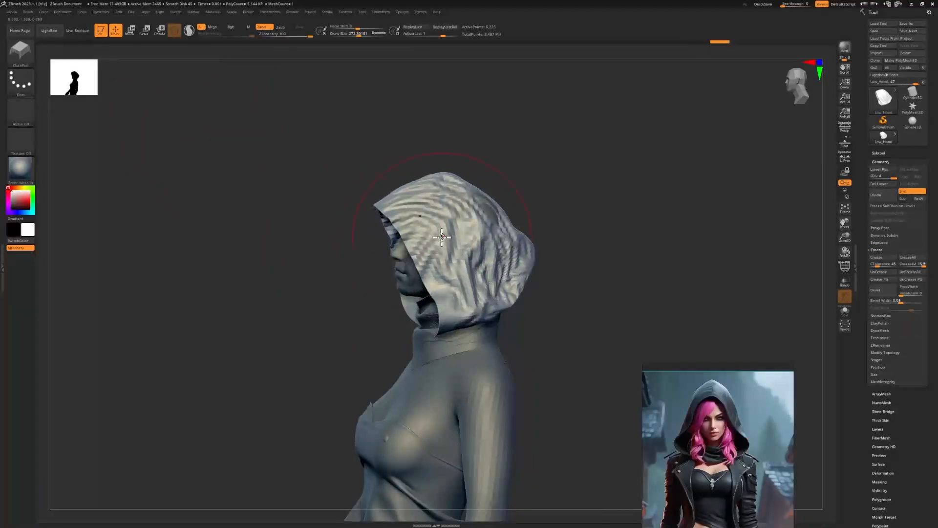
key("ctrl+z")
left_click_drag(525, 209, 506, 211)
mouse_move(508, 217)
left_mouse_down()
mouse_move(498, 201)
mouse_move(488, 212)
left_mouse_up()
mouse_move(494, 173)
left_mouse_down()
mouse_move(529, 163)
mouse_move(544, 208)
mouse_move(498, 212)
left_mouse_up()
key("ctrl+z")
left_click_drag(378, 189, 381, 189)
left_click_drag(347, 193, 387, 197)
key("ctrl+z")
left_click_drag(560, 213, 510, 204)
key("ctrl+z")
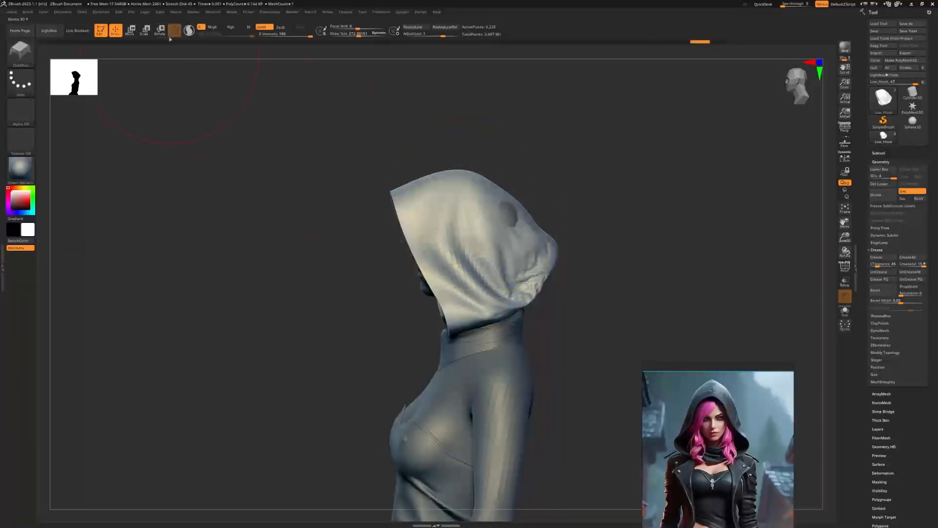
Set the dynamics simulation iterations to 1000 and the fade border to 11, and test cloth pulls over the hood's crown
left_click(99, 12)
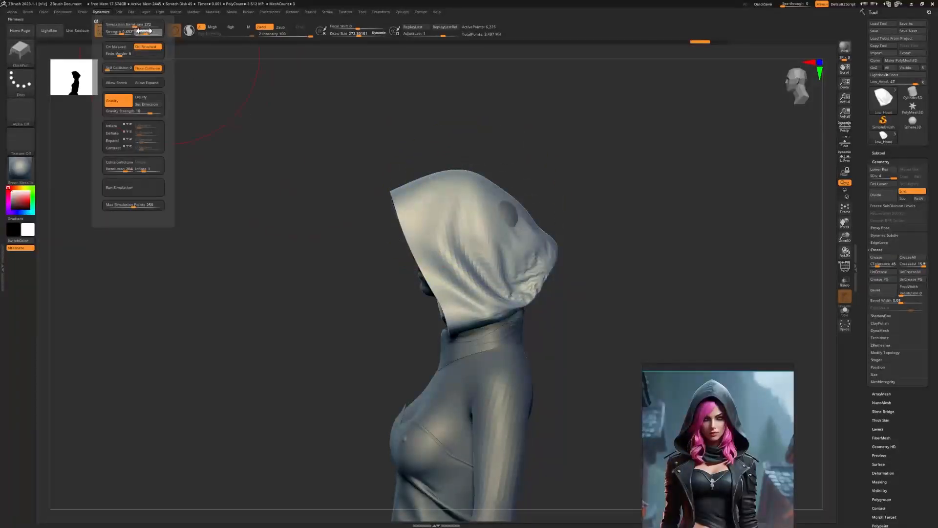
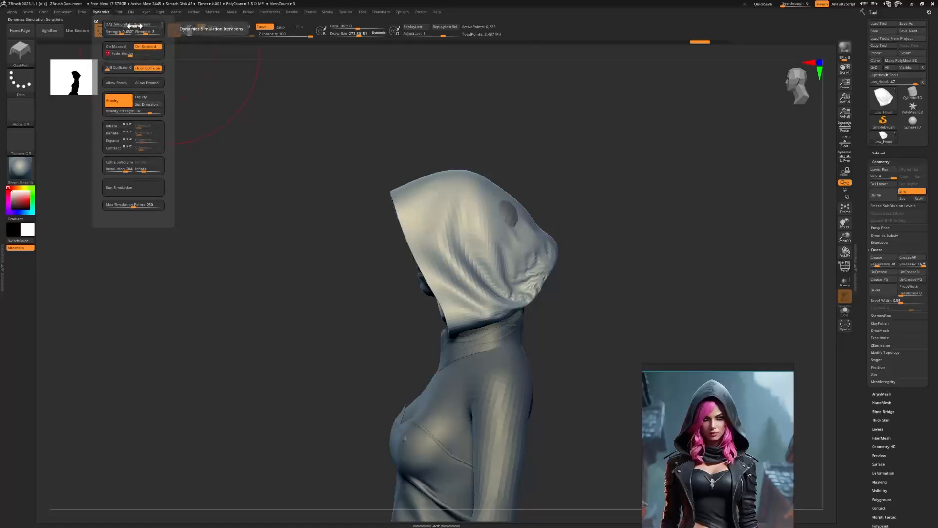
left_click_drag(135, 26, 172, 22)
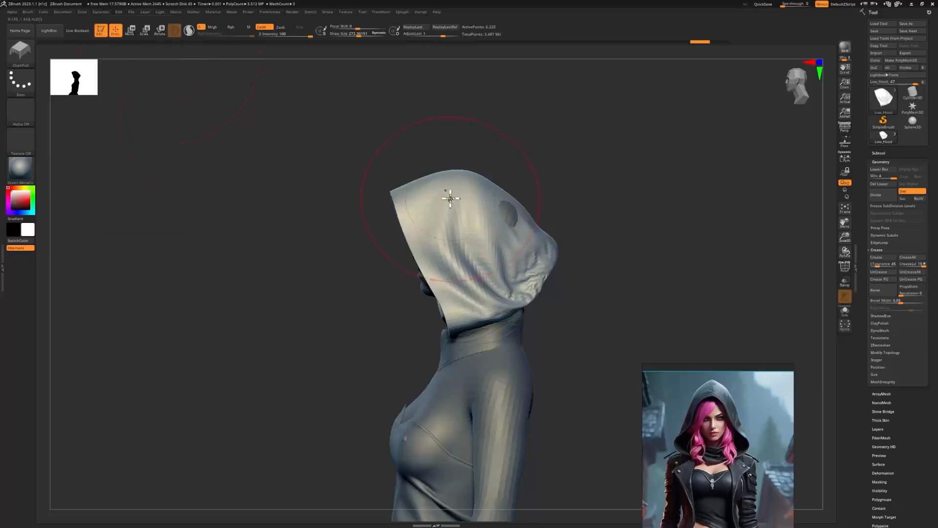
mouse_move(450, 197)
left_mouse_down()
mouse_move(460, 204)
mouse_move(436, 209)
mouse_move(447, 214)
left_mouse_up()
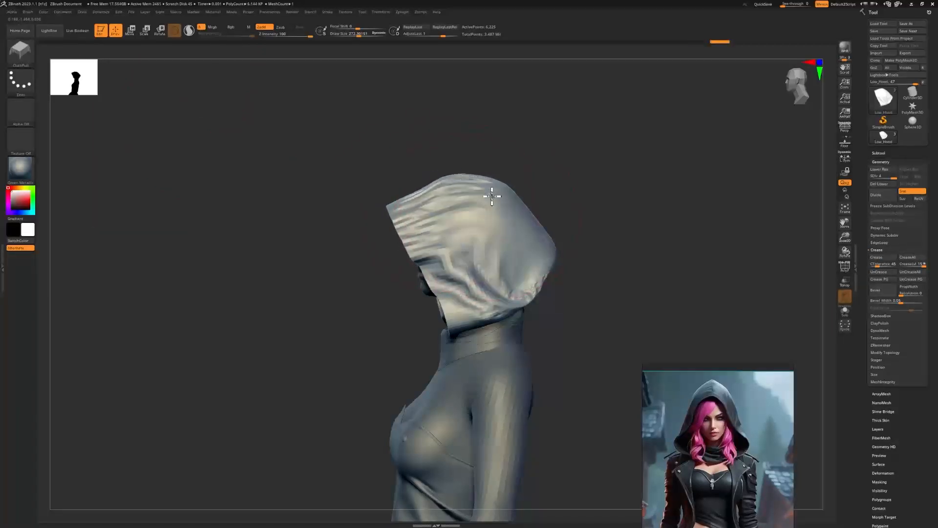
mouse_move(578, 199)
left_mouse_down()
mouse_move(622, 195)
mouse_move(520, 221)
mouse_move(501, 198)
mouse_move(535, 235)
mouse_move(530, 221)
left_mouse_up()
key("ctrl+z")
key("ctrl+z")
key("ctrl+z")
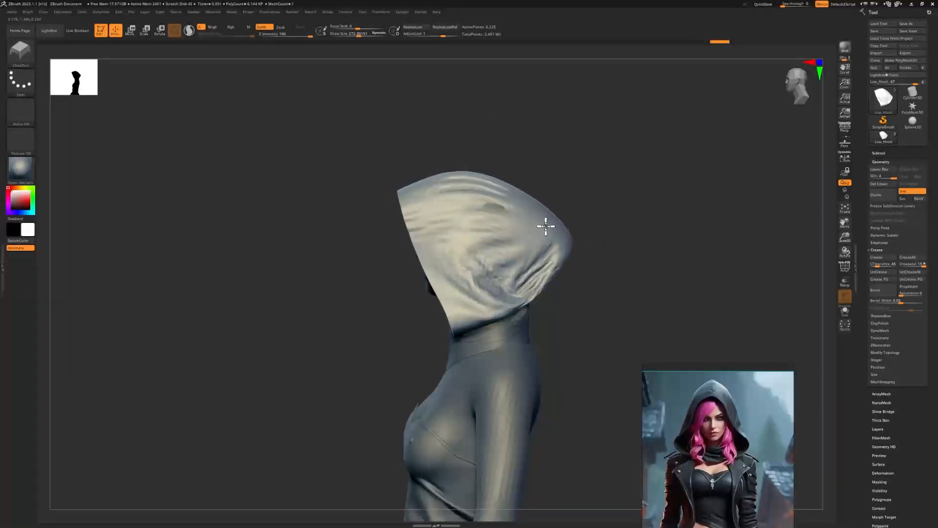
Lower the dynamics simulation strength and turn on the collision volume for the hood
mouse_move(586, 225)
left_mouse_down()
mouse_move(624, 231)
mouse_move(606, 230)
mouse_move(723, 191)
left_mouse_up()
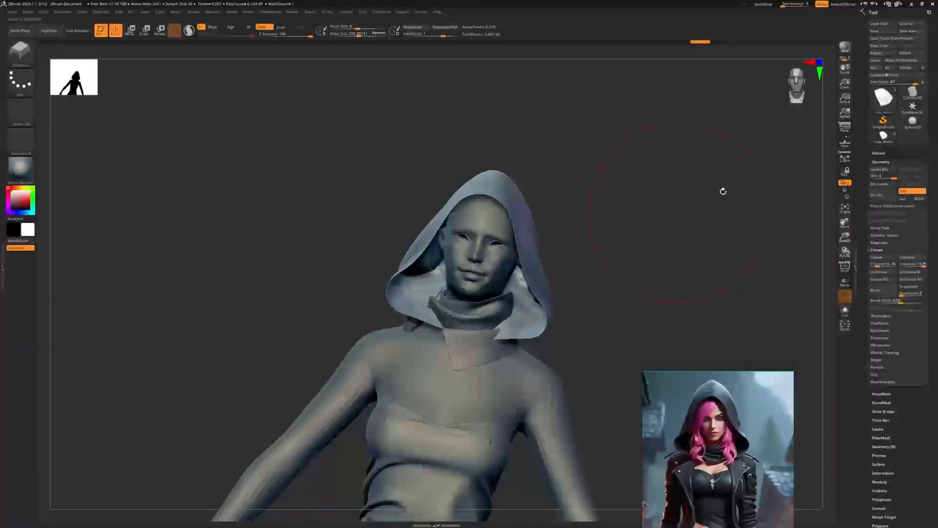
left_click(812, 69)
left_click_drag(640, 202, 585, 204)
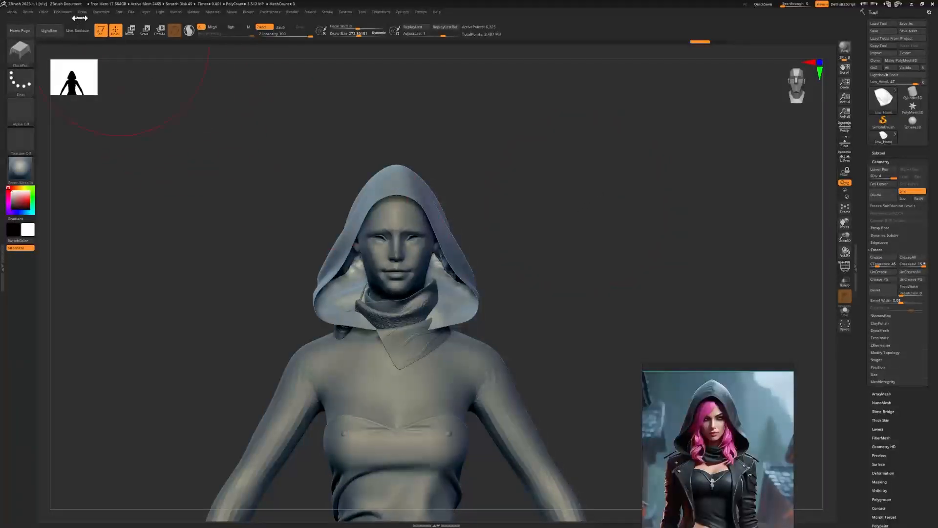
left_click(99, 12)
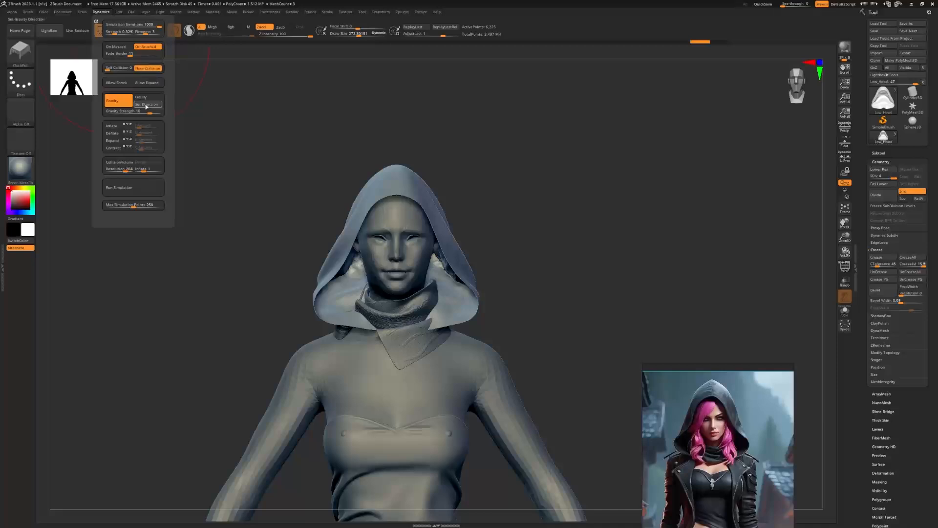
left_click(121, 162)
Try running the cloth simulation on the whole hood, check its drape from the side, and restore the previous shape
left_click(101, 12)
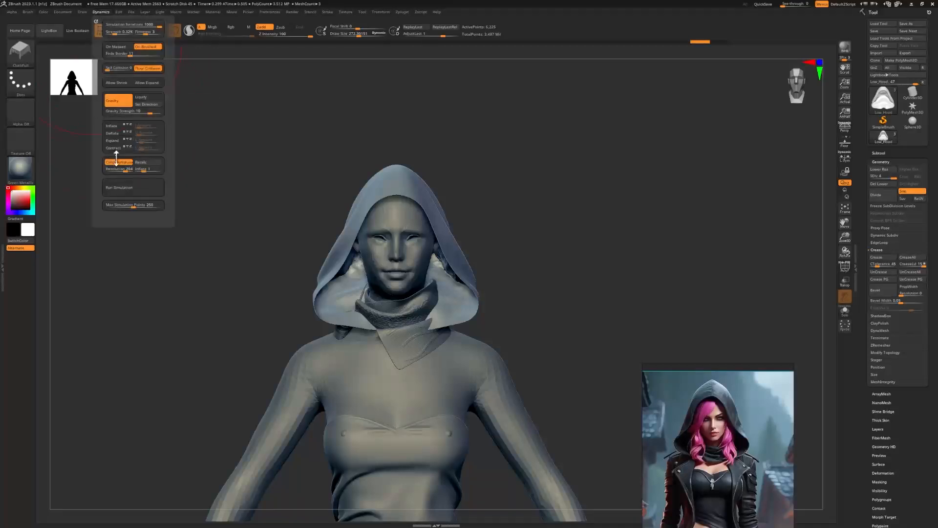
left_click(129, 192)
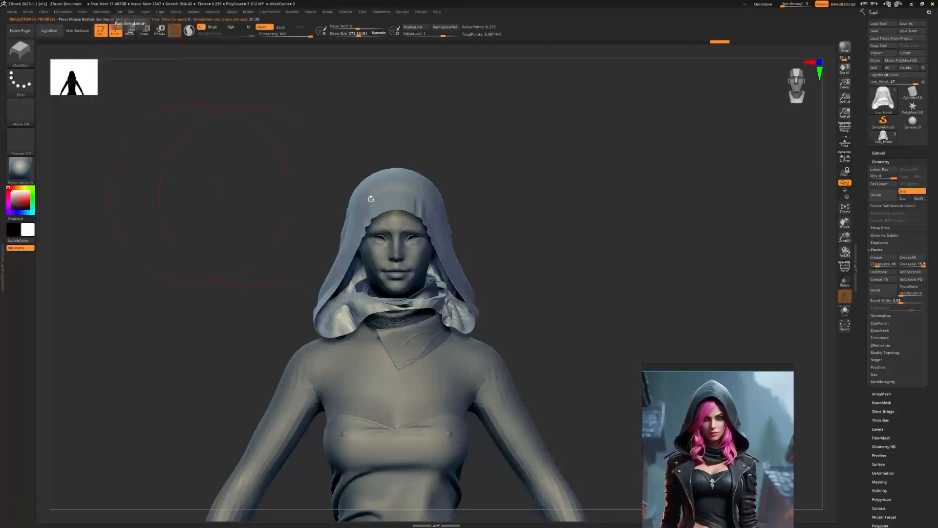
left_click_drag(611, 193, 523, 181)
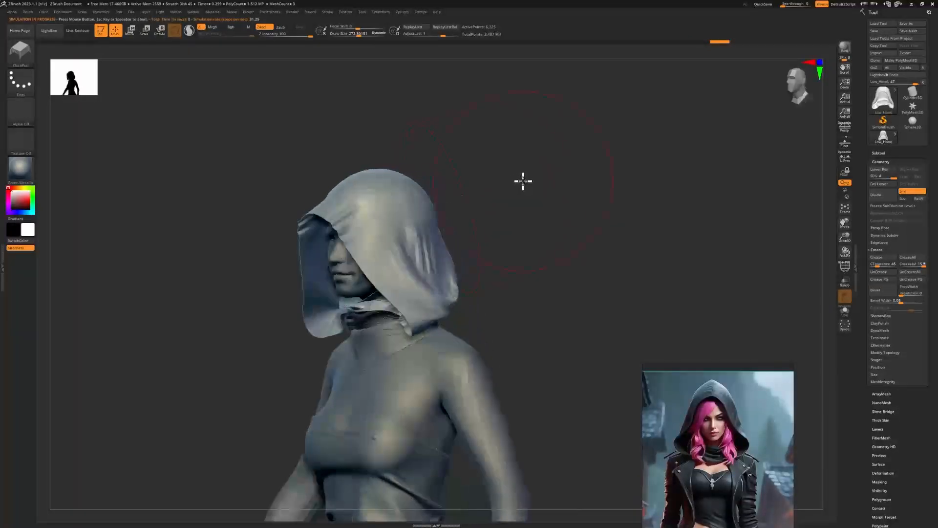
left_click_drag(464, 172, 513, 204)
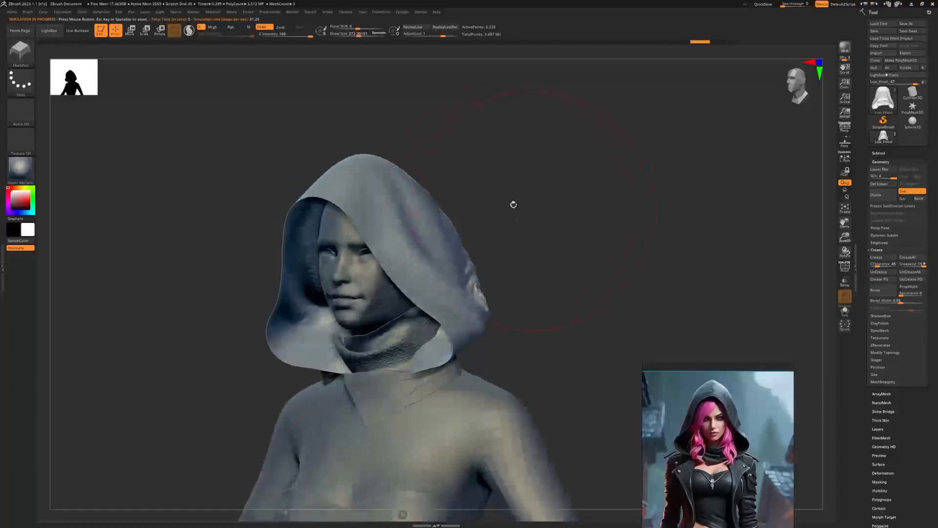
Lower the gravity strength and run the cloth simulation on the hood again
left_click(100, 13)
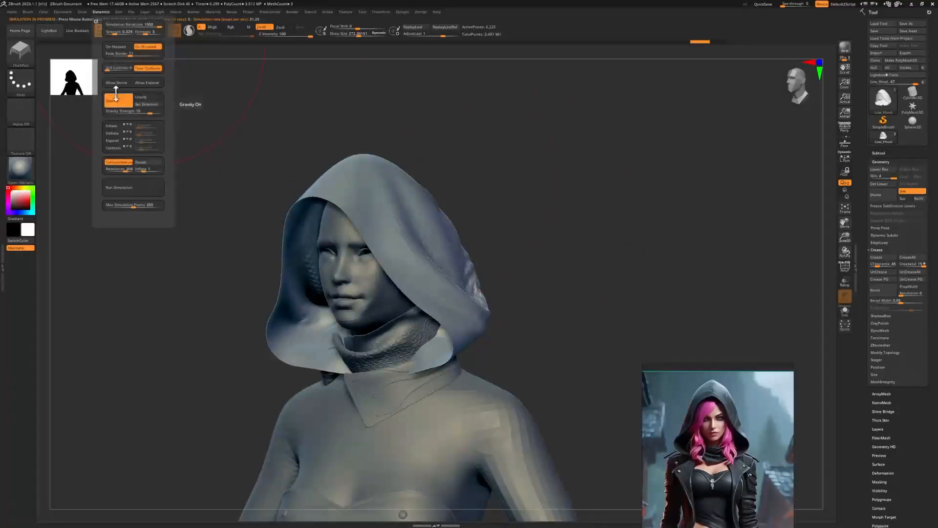
left_click(145, 111)
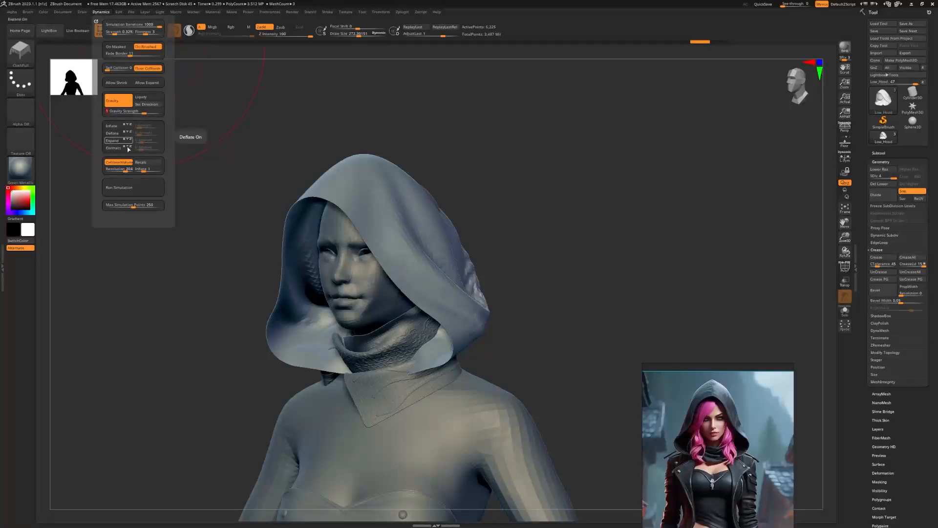
left_click(118, 187)
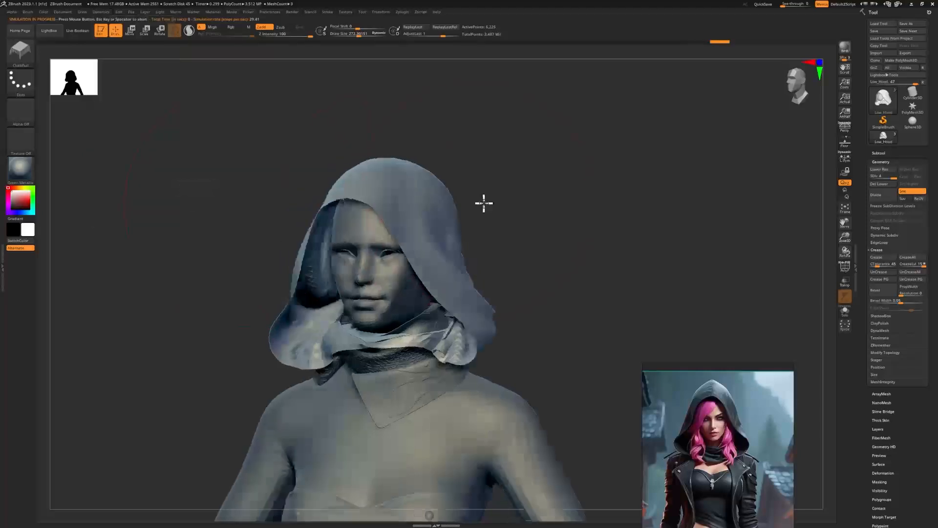
Try reshaping the back of the simulated hood with the Move brush
left_click_drag(484, 203, 438, 203)
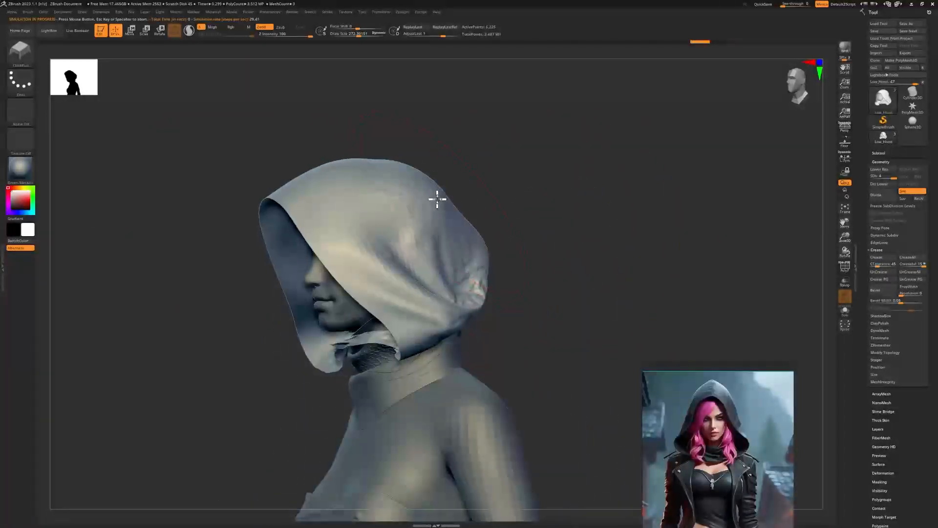
key("b")
key("m")
key("v")
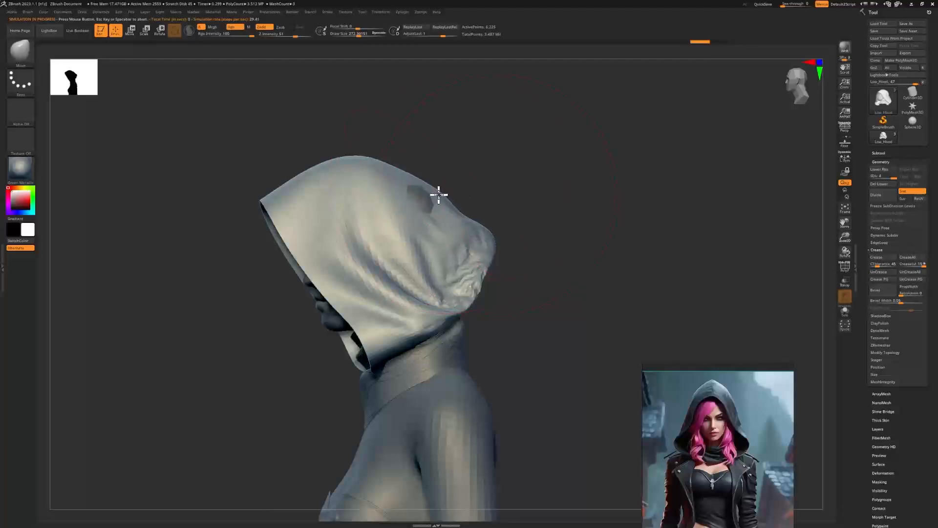
mouse_move(408, 195)
left_mouse_down()
mouse_move(501, 183)
mouse_move(477, 220)
left_mouse_up()
Try sculpting the folds on the hood's side with the Standard brush
key("b")
key("t")
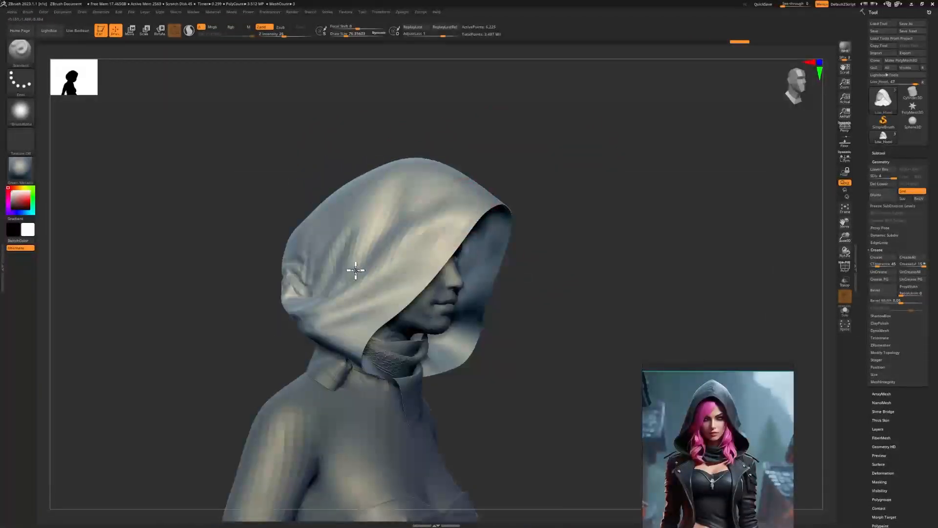
left_click_drag(356, 270, 425, 239)
mouse_move(535, 219)
left_mouse_down()
mouse_move(511, 218)
mouse_move(725, 248)
mouse_move(574, 248)
mouse_move(601, 301)
left_mouse_up()
left_click_drag(244, 325, 295, 318)
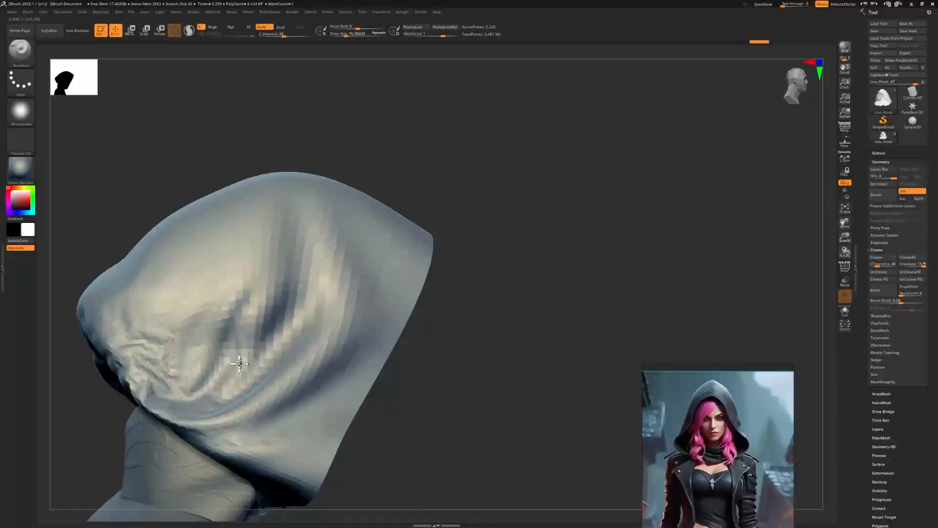
mouse_move(381, 256)
left_mouse_down()
mouse_move(273, 399)
mouse_move(417, 243)
left_mouse_up()
Try carving a long diagonal fold across the hood's side with the DamStandard brush, and undo the stroke
key("b")
key("d")
key("s")
left_click_drag(577, 287, 557, 255)
mouse_move(557, 259)
left_mouse_down()
mouse_move(477, 267)
mouse_move(549, 187)
mouse_move(498, 230)
left_mouse_up()
key("b")
key("d")
key("s")
mouse_move(497, 229)
left_mouse_down("alt")
mouse_move(502, 248)
mouse_move(491, 248)
left_mouse_up("alt")
left_click_drag(160, 235, 289, 336)
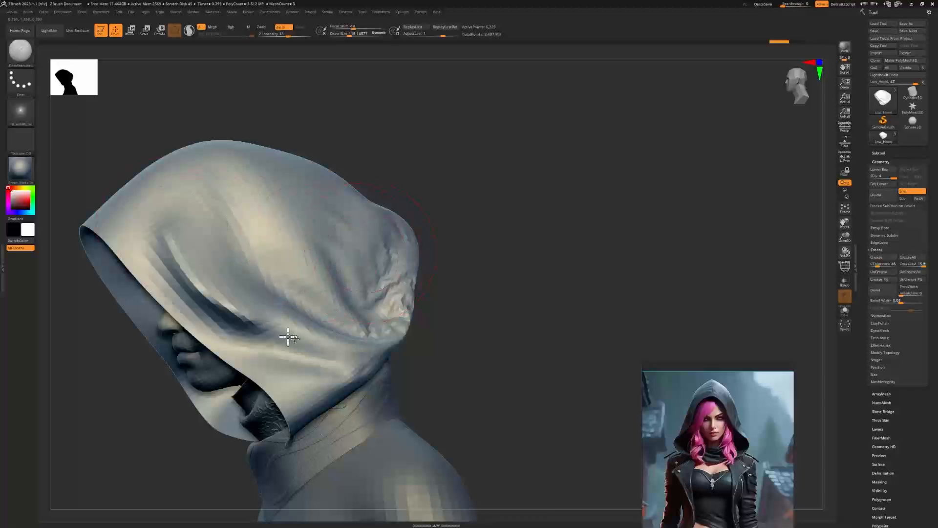
key("ctrl+z")
Try two more DamStandard folds across the hood's side, and undo back to the hood's smooth shape before the simulation
mouse_move(199, 234)
left_mouse_down()
mouse_move(236, 274)
mouse_move(323, 328)
left_mouse_up()
left_click_drag(245, 236, 359, 284)
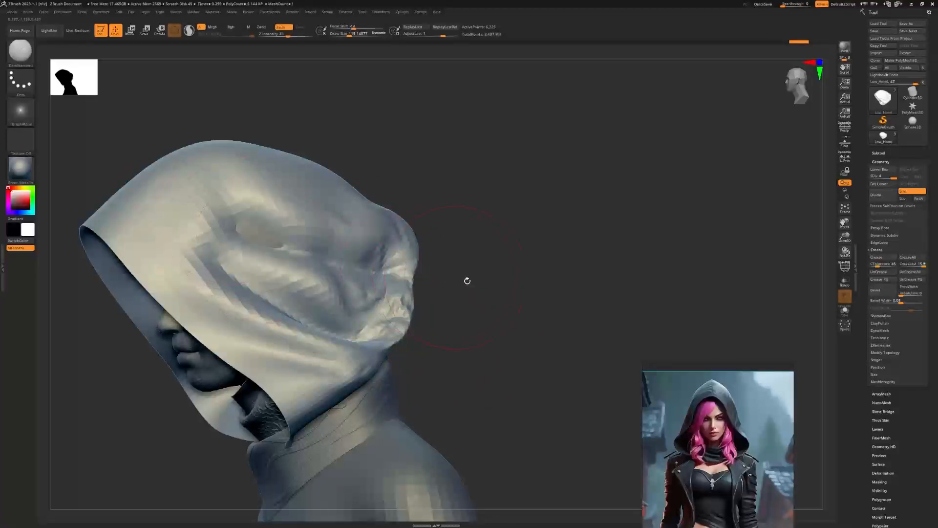
key("ctrl+z")
mouse_move(467, 280)
left_mouse_down("alt")
mouse_move(557, 222)
mouse_move(665, 235)
mouse_move(436, 241)
mouse_move(675, 263)
left_mouse_up("alt")
key("ctrl+z")
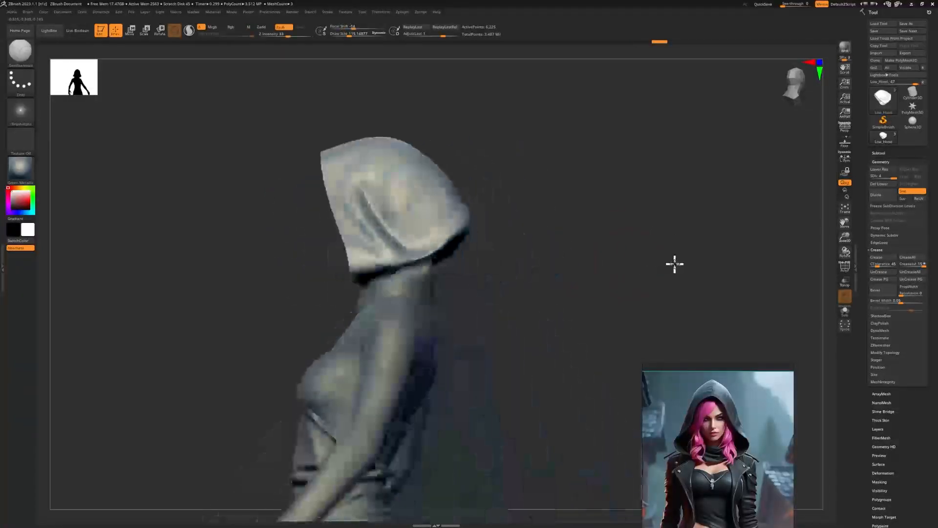
Check the hood's wireframe and subdivide the hood to level 6
left_click_drag(526, 218, 497, 211)
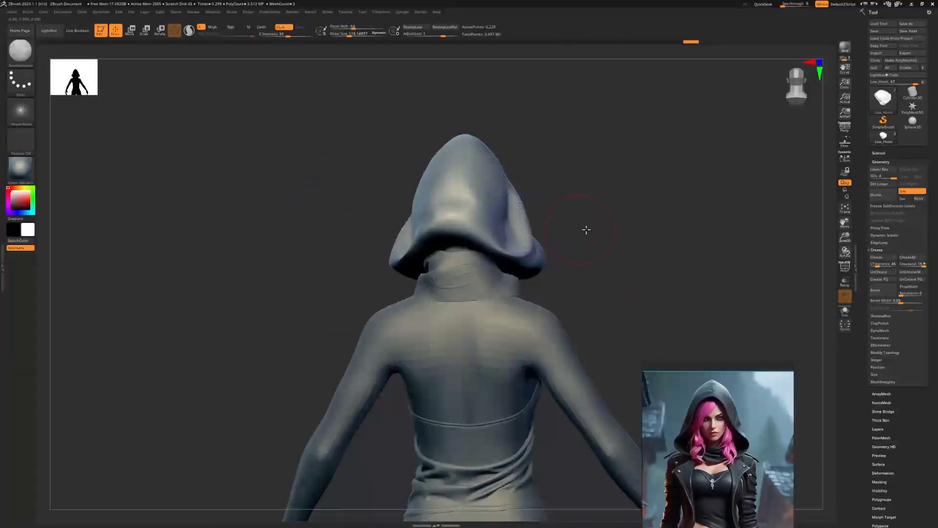
mouse_move(584, 226)
left_mouse_down()
mouse_move(654, 269)
mouse_move(662, 262)
mouse_move(547, 241)
mouse_move(589, 247)
mouse_move(692, 243)
mouse_move(578, 248)
mouse_move(703, 236)
mouse_move(536, 262)
mouse_move(529, 243)
mouse_move(556, 326)
left_mouse_up()
key("shift+f")
key("shift+f")
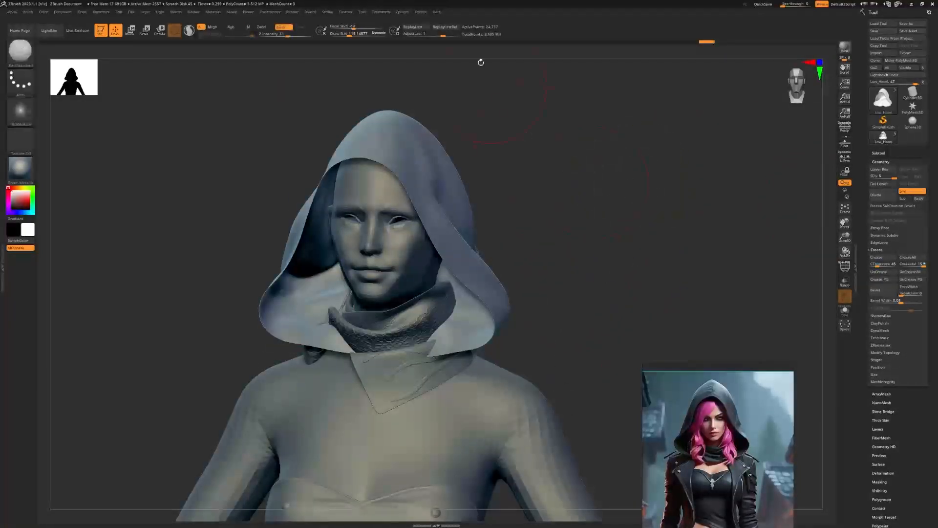
key("d")
left_click_drag(555, 269, 534, 269)
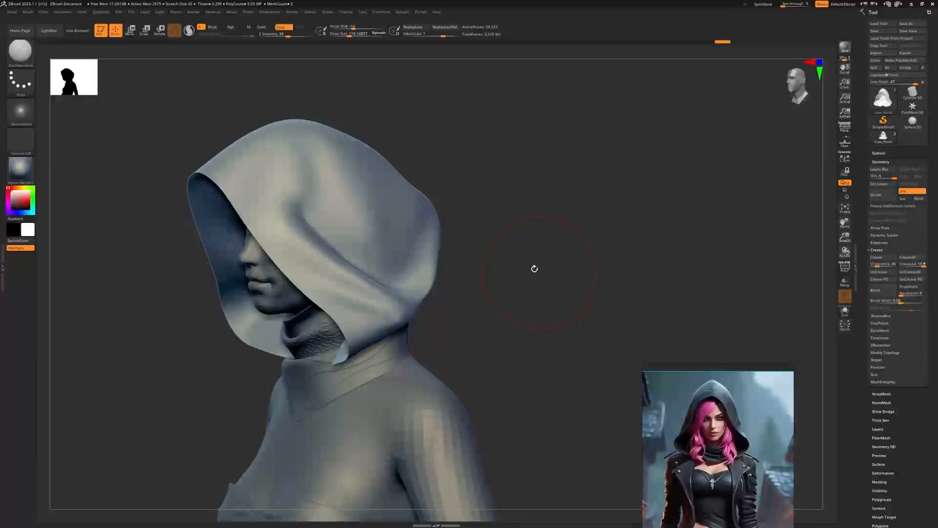
left_click_drag(511, 124, 303, 208)
left_click_drag(341, 235, 505, 218)
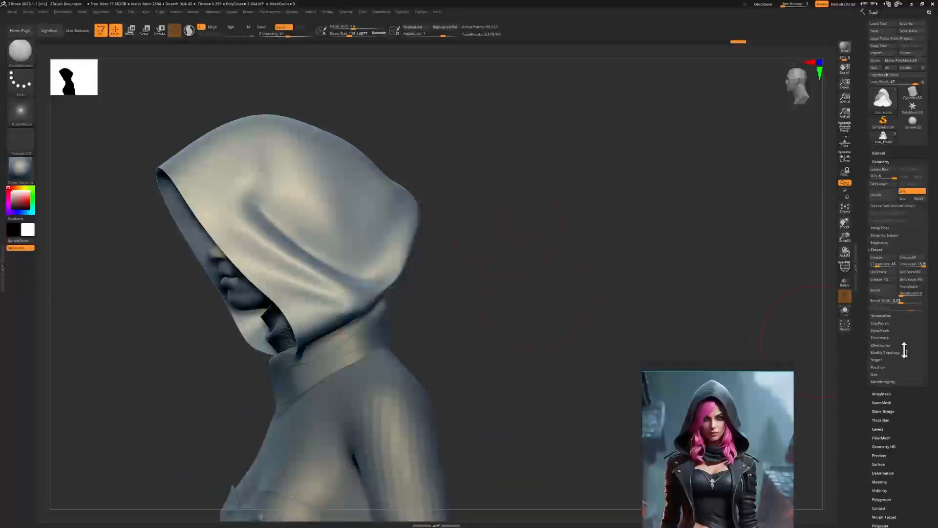
left_click(882, 464)
left_click(884, 249)
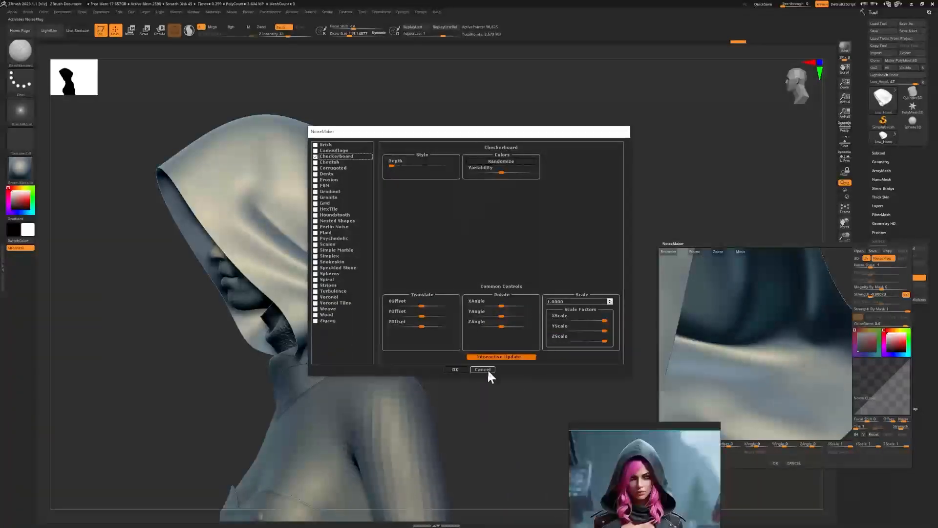
left_click(483, 369)
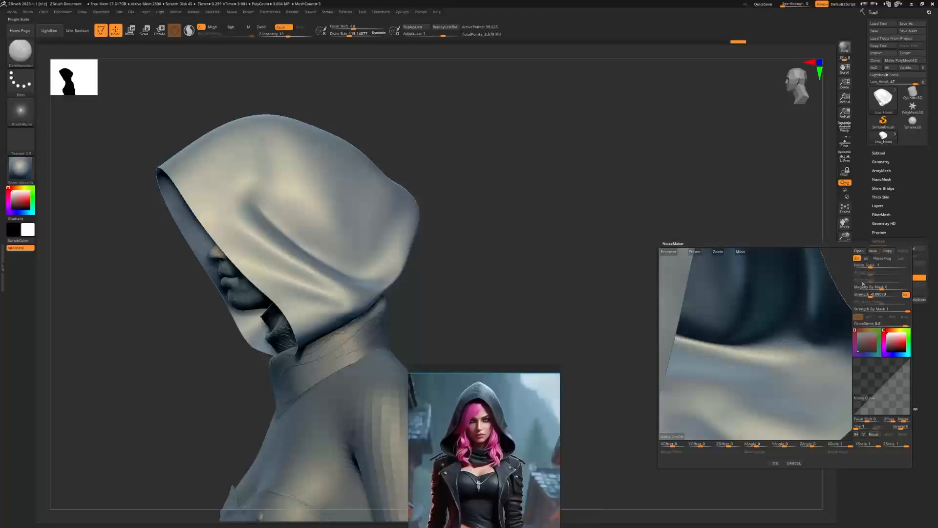
left_click(798, 464)
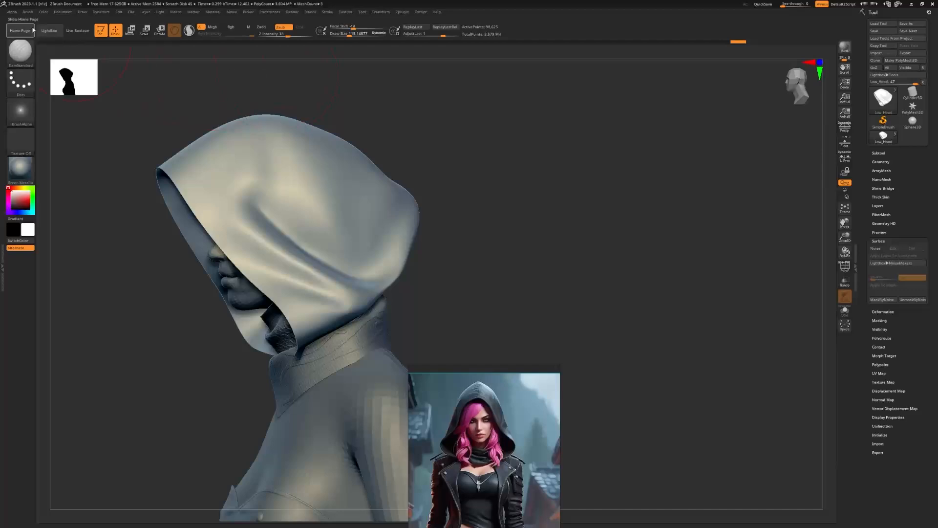
Try the olive woven noise preset from LightBox on the hood's surface
left_click(49, 30)
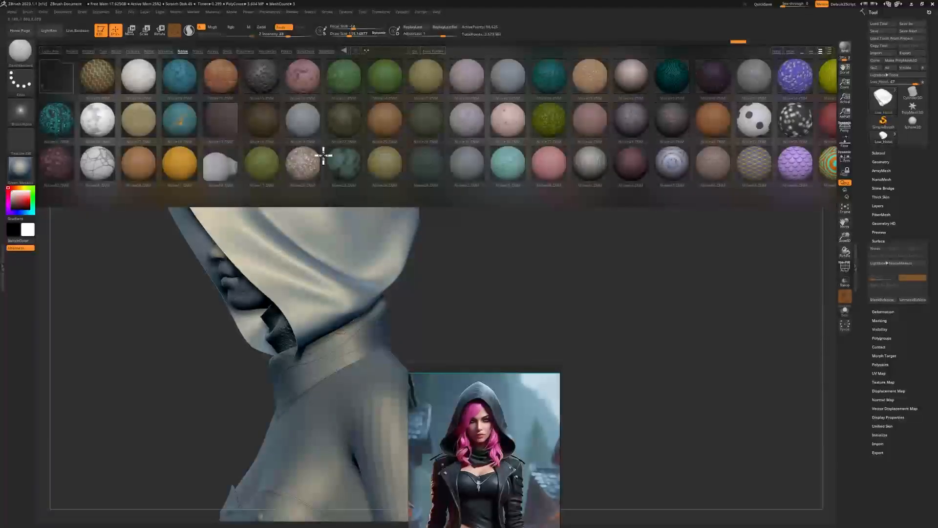
double_click(389, 160)
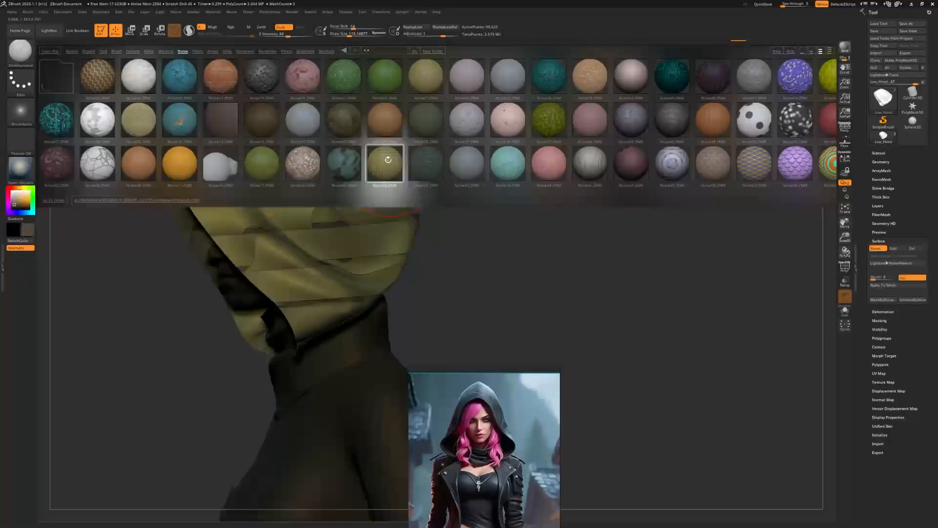
left_click(57, 29)
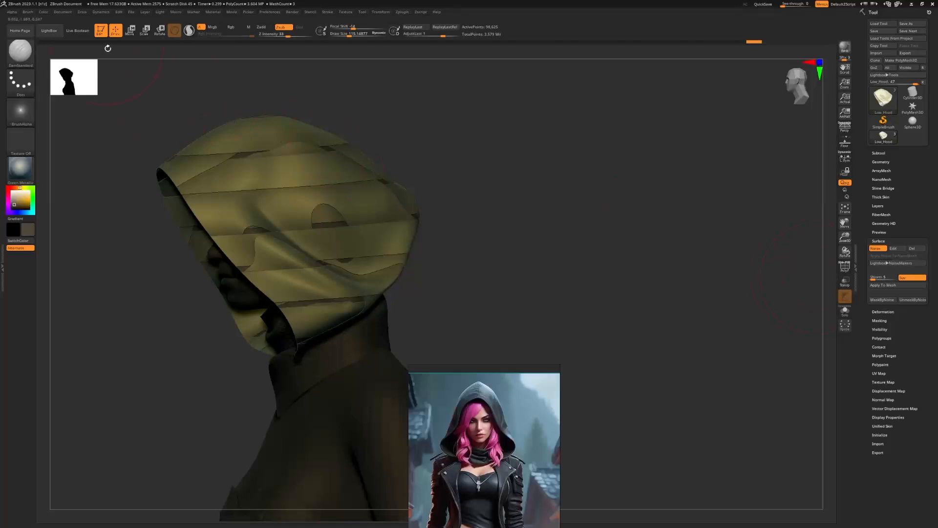
left_click(56, 31)
left_click(57, 30)
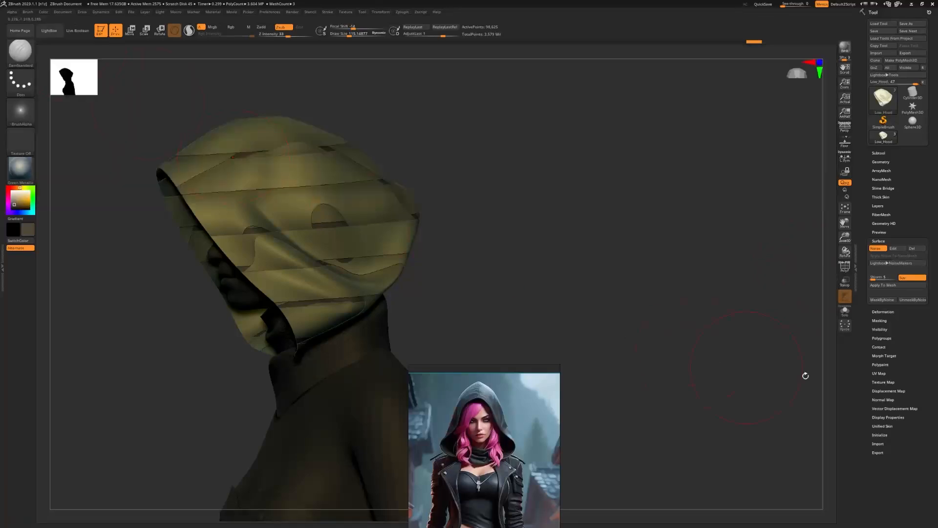
Lower the noise's plugin scale to make the weave finer, and switch its mapping to UV
left_click(893, 249)
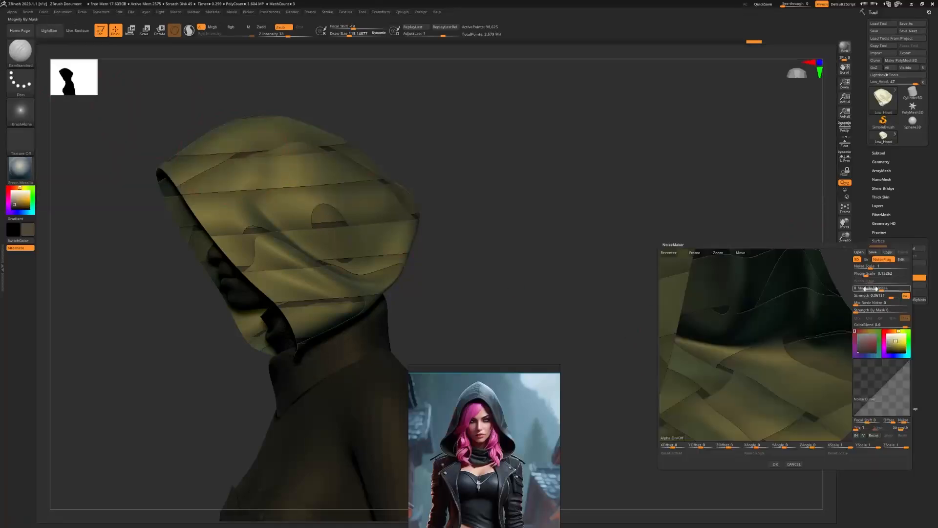
left_click_drag(869, 274, 863, 273)
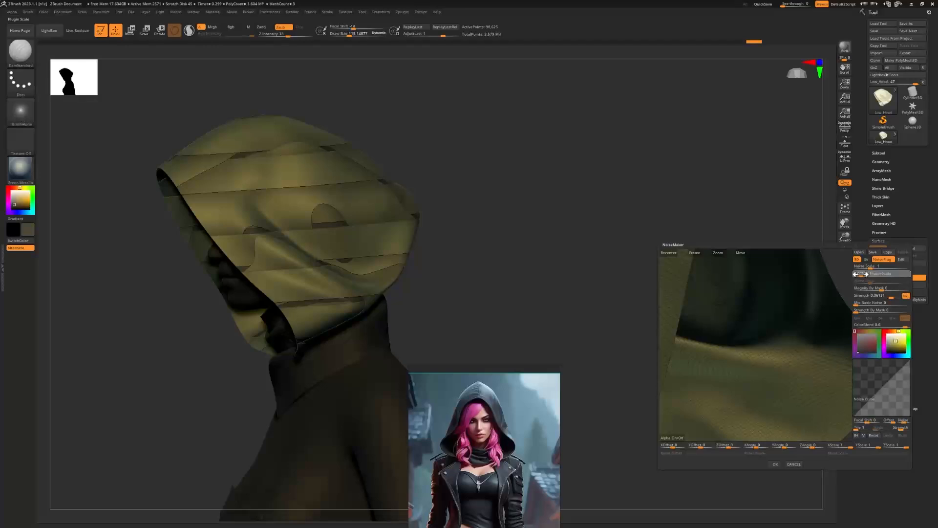
left_click(865, 260)
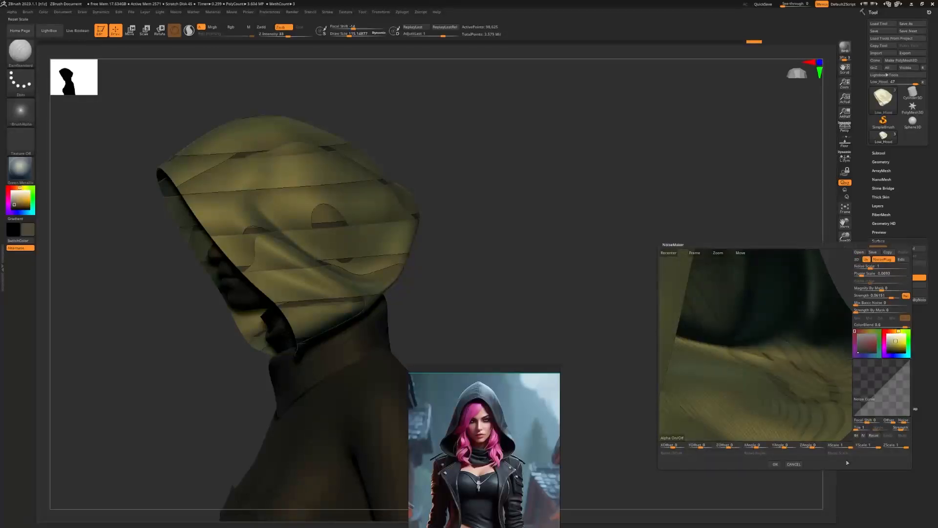
left_click(775, 464)
Delete the surface noise from the hood and reset the display colour to white
left_click_drag(714, 427, 516, 201)
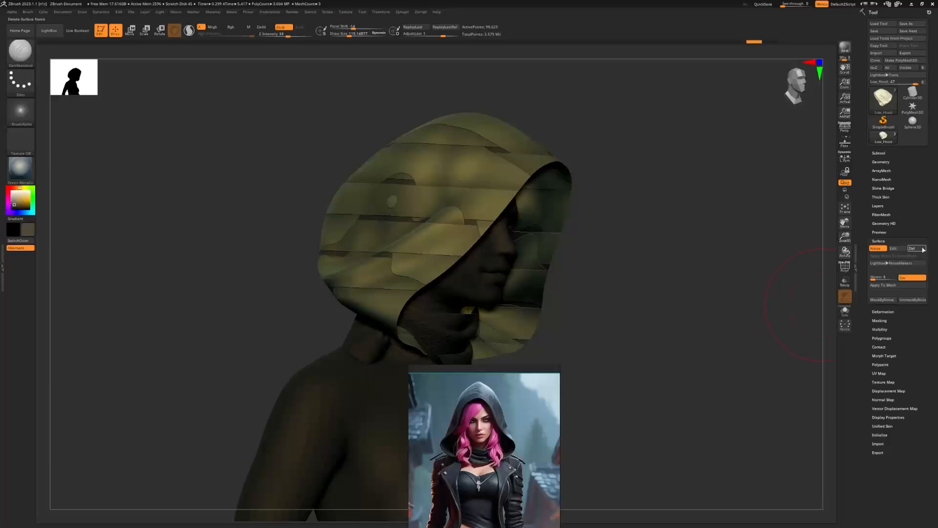
left_click(923, 249)
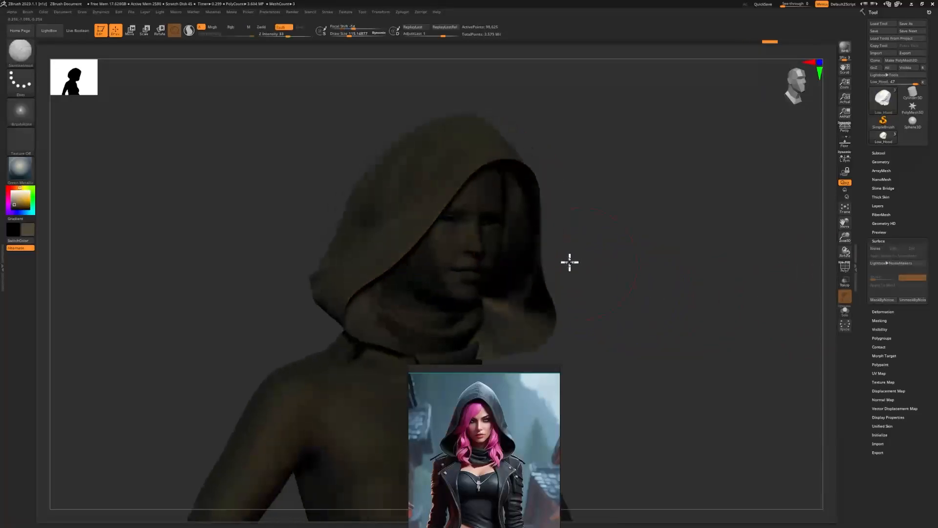
key("space")
left_click(543, 257)
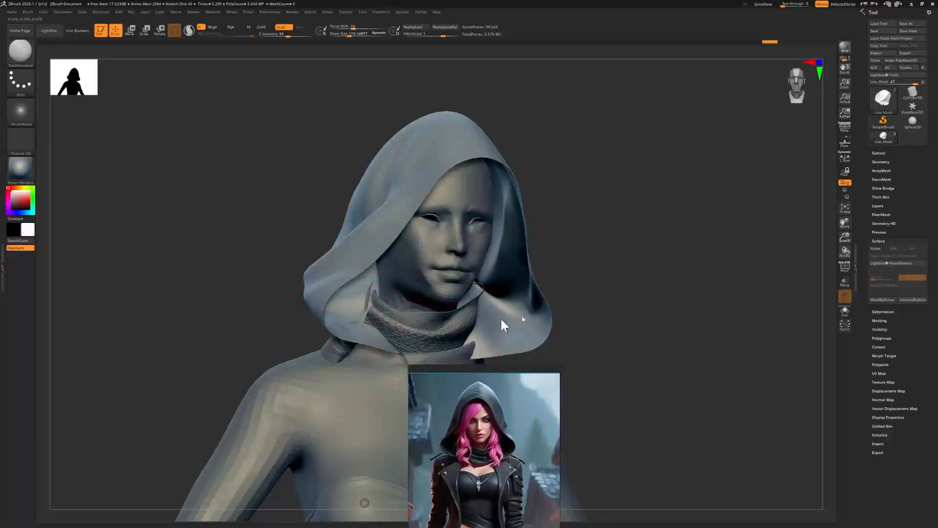
Export the hood as an OBJ named High_Hood to the tutorial folder
mouse_move(559, 247)
left_mouse_down()
mouse_move(591, 257)
mouse_move(646, 323)
left_mouse_up()
mouse_move(666, 270)
left_mouse_down()
mouse_move(658, 262)
mouse_move(643, 275)
mouse_move(476, 262)
mouse_move(519, 239)
left_mouse_up()
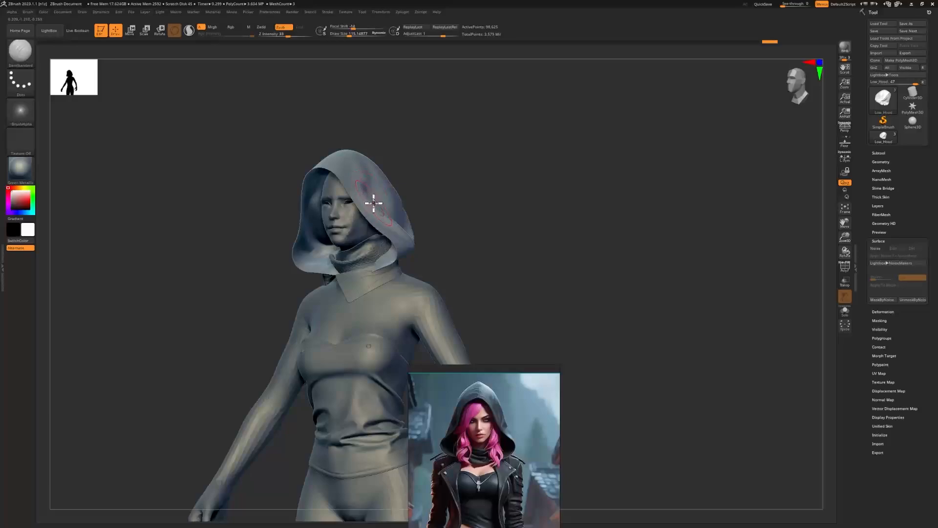
left_click_drag(492, 278, 509, 419, "alt")
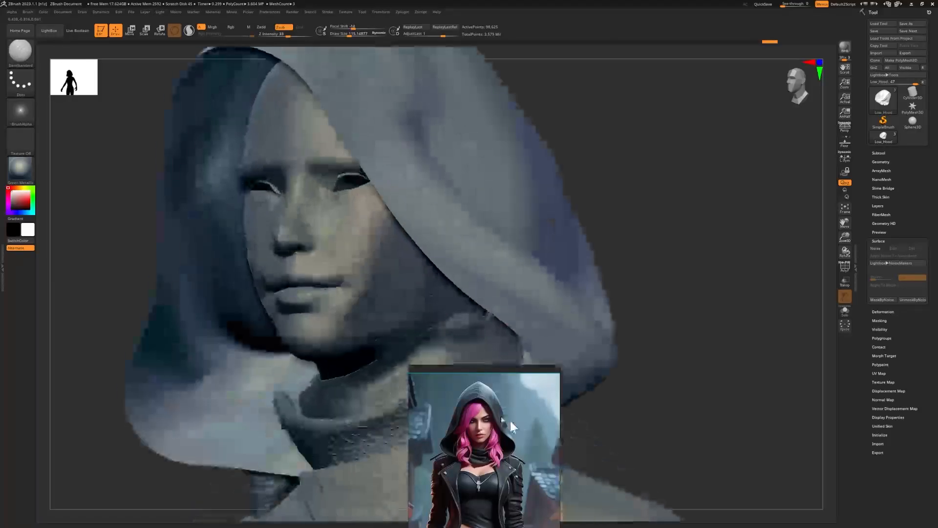
left_click_drag(642, 337, 622, 249, "alt")
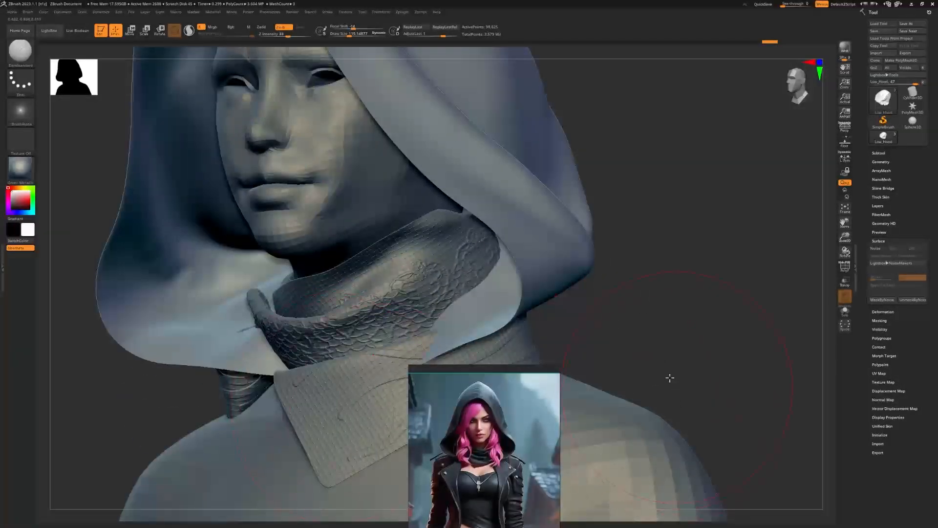
left_click_drag(670, 378, 525, 289, "alt")
mouse_move(513, 221)
left_mouse_down("alt")
mouse_move(578, 266)
mouse_move(600, 230)
left_mouse_up("alt")
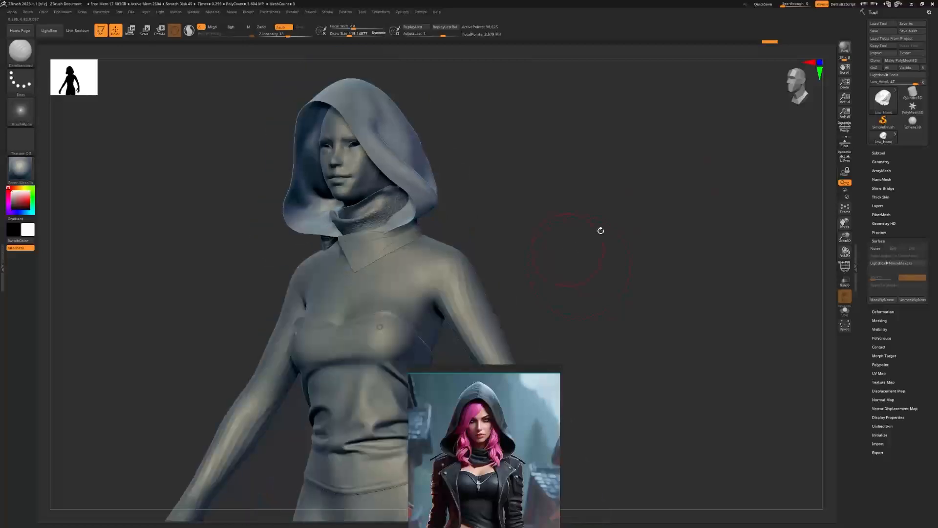
left_click(916, 53)
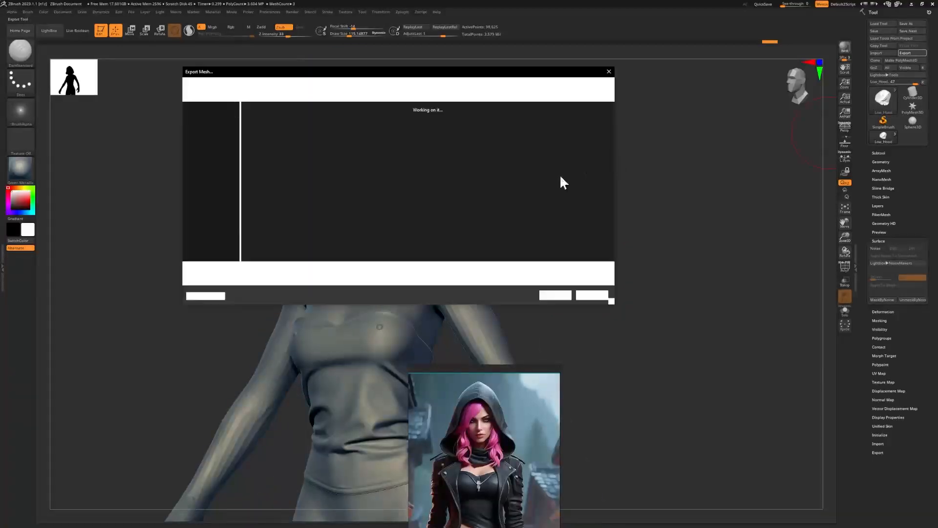
type("Hig")
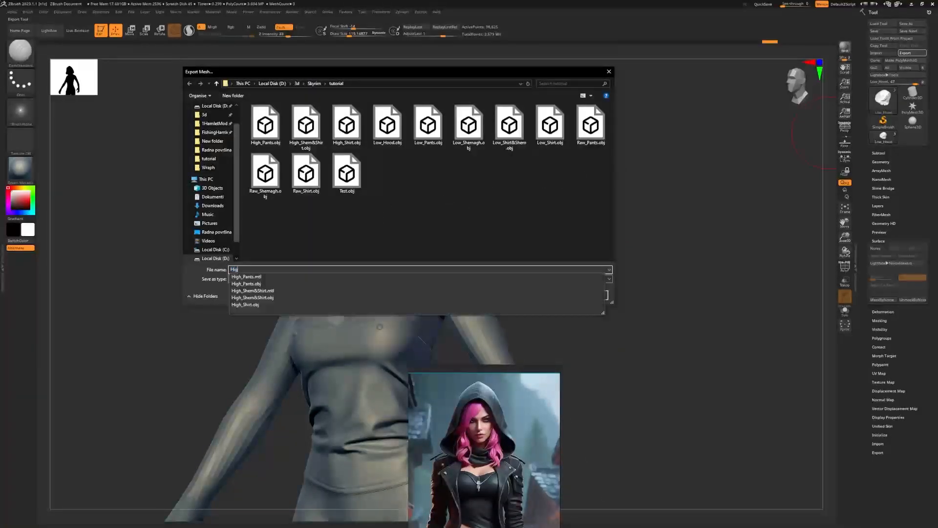
type("h_H")
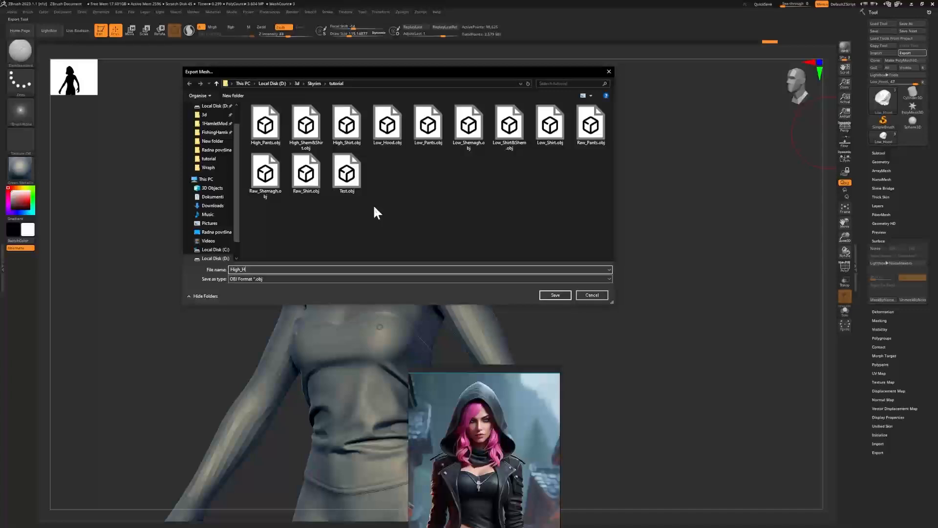
type("ood")
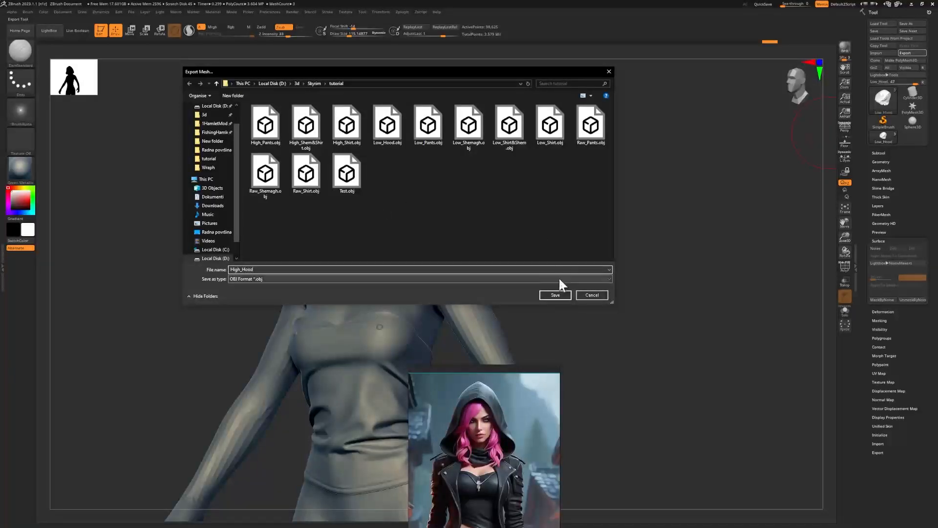
left_click(556, 293)
Check the hood's polygroups and wireframe from the side
mouse_move(548, 231)
left_mouse_down()
mouse_move(520, 231)
mouse_move(535, 268)
left_mouse_up()
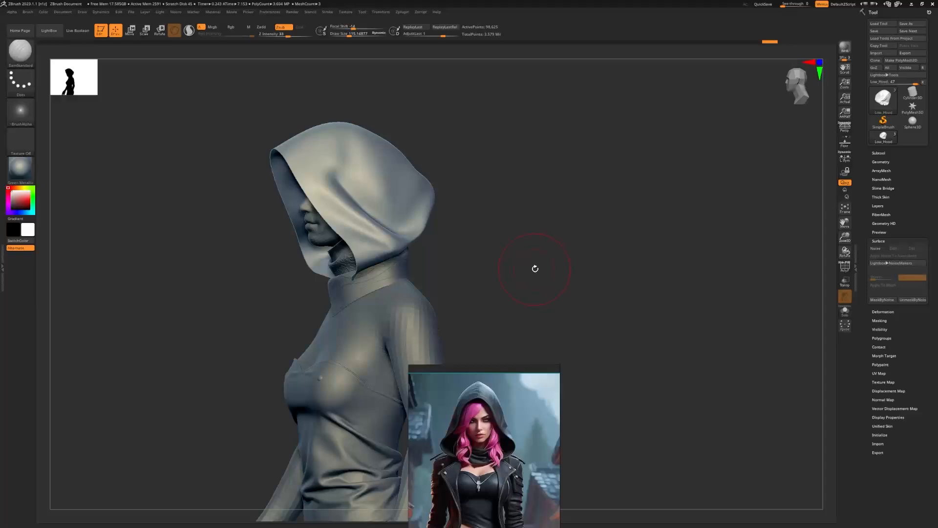
key("shift+f")
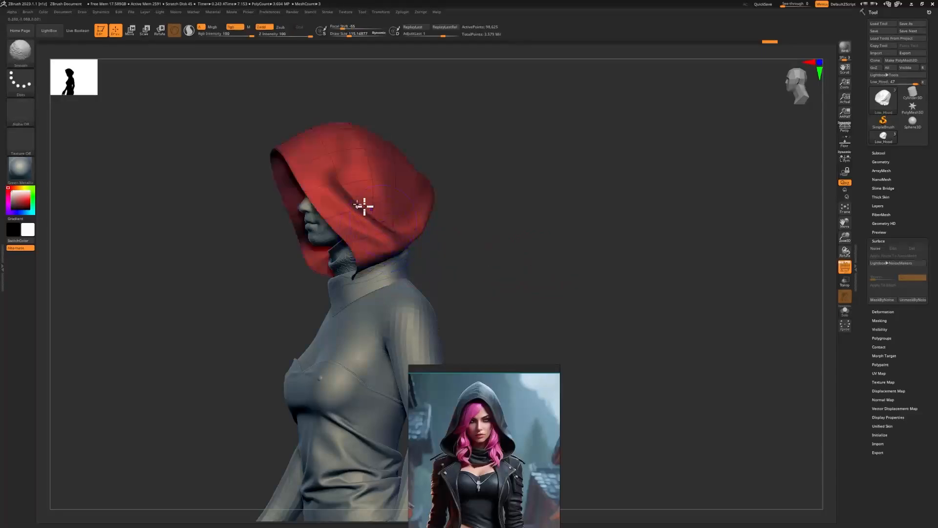
key("shift+f")
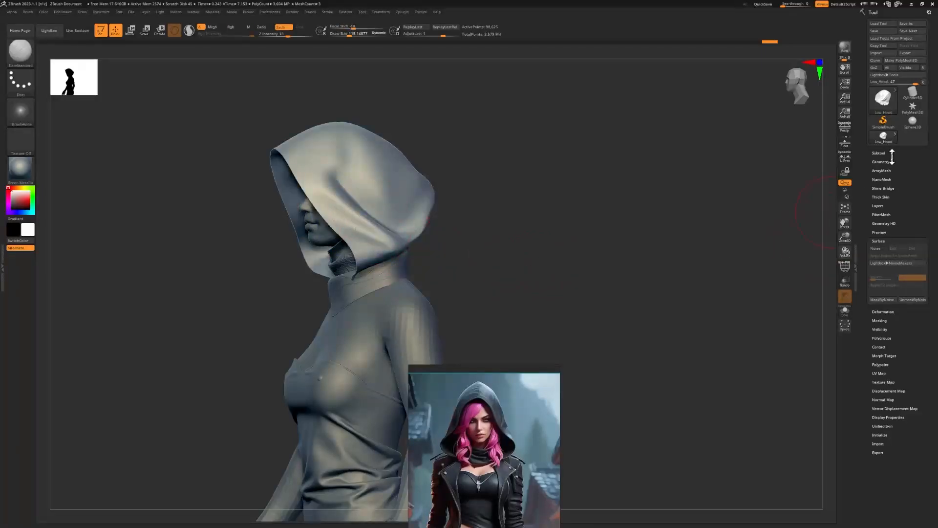
Compare the hood's wireframe at its low subdivision levels, starting from level 1, and settle on level 3
left_click(888, 162)
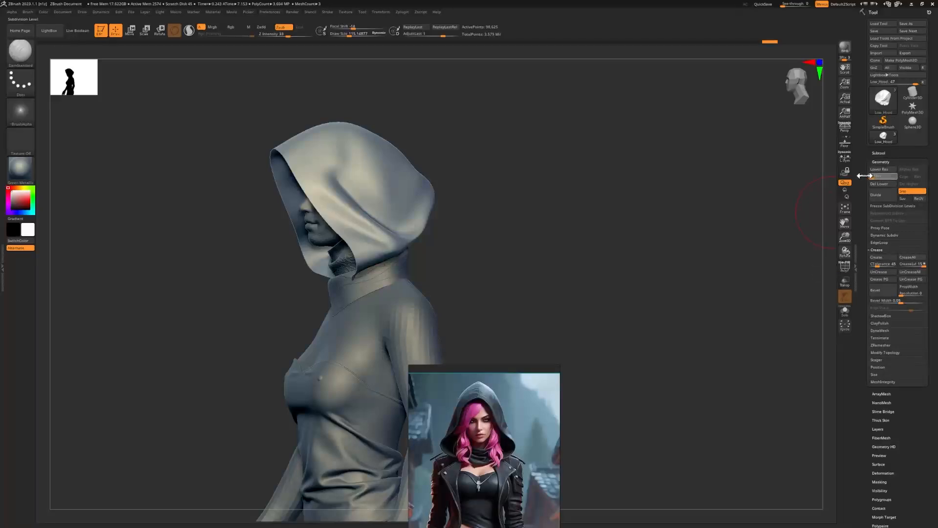
left_click_drag(865, 176, 588, 192)
key("shift+f")
key("shift+f")
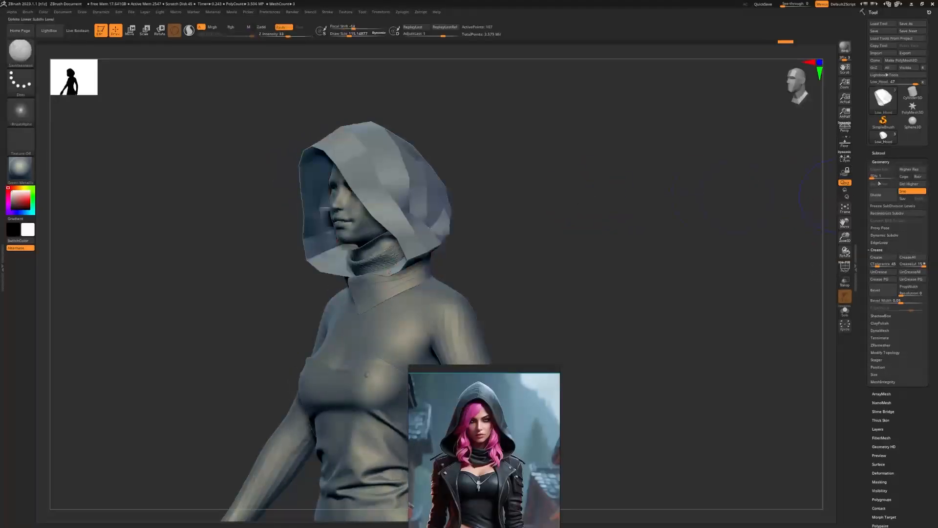
left_click_drag(874, 177, 877, 176)
key("shift+f")
left_click_drag(538, 207, 477, 199)
left_click_drag(486, 42, 649, 221)
key("shift+f")
key("shift+f")
key("shift+f")
left_click(881, 177)
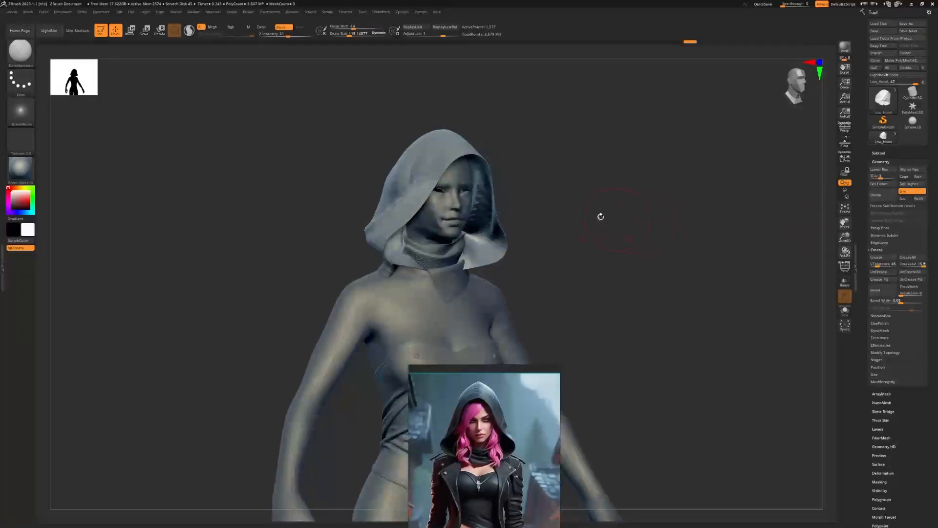
Check the hood's wireframe from all sides and export it over the existing Low_Hood.obj in the tutorial folder
key("shift+f")
left_click_drag(566, 218, 616, 220)
key("shift+f")
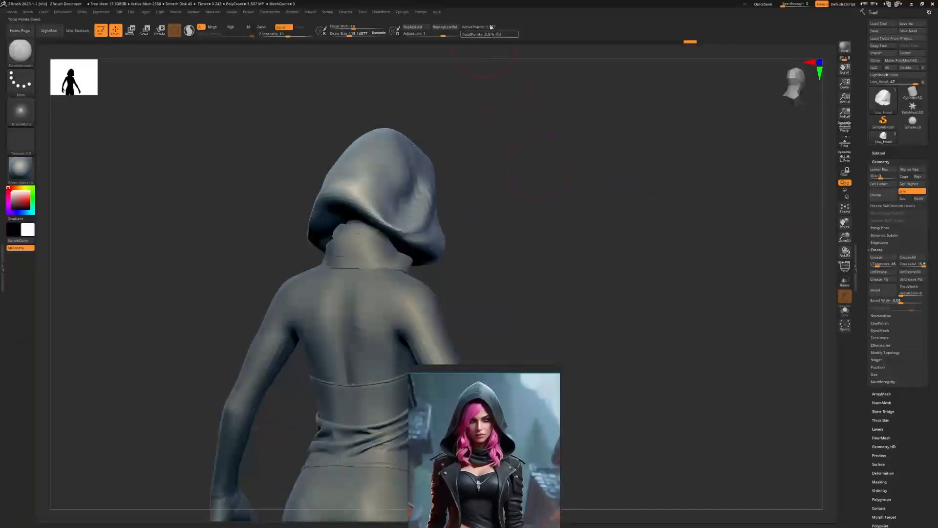
left_click_drag(494, 182, 599, 185)
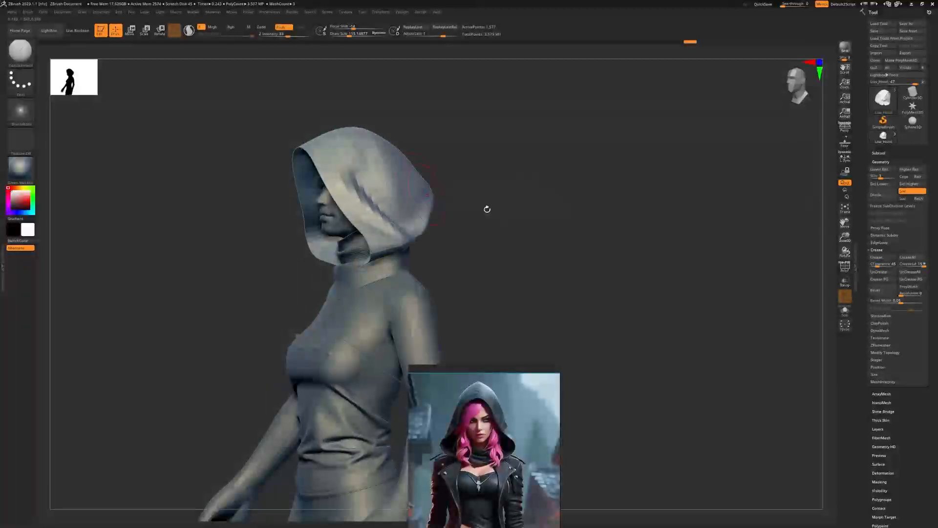
left_click_drag(486, 208, 606, 197)
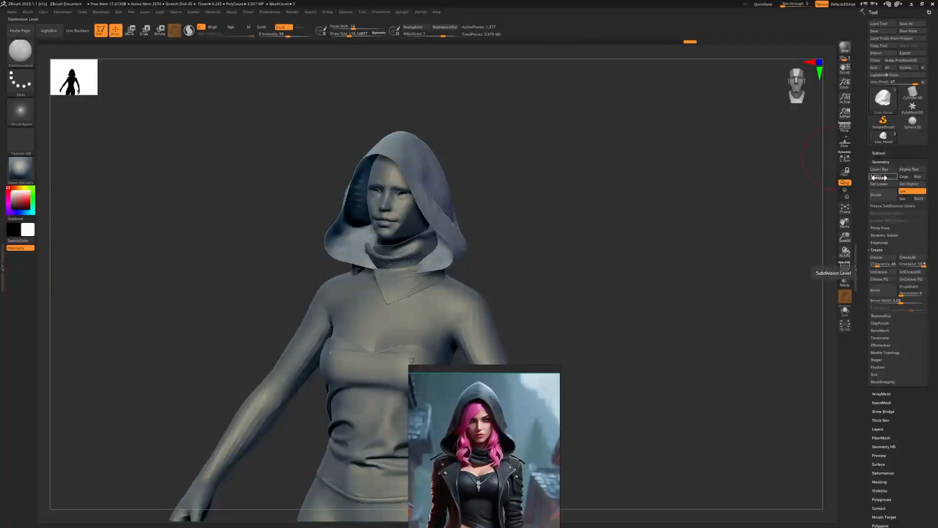
left_click(913, 53)
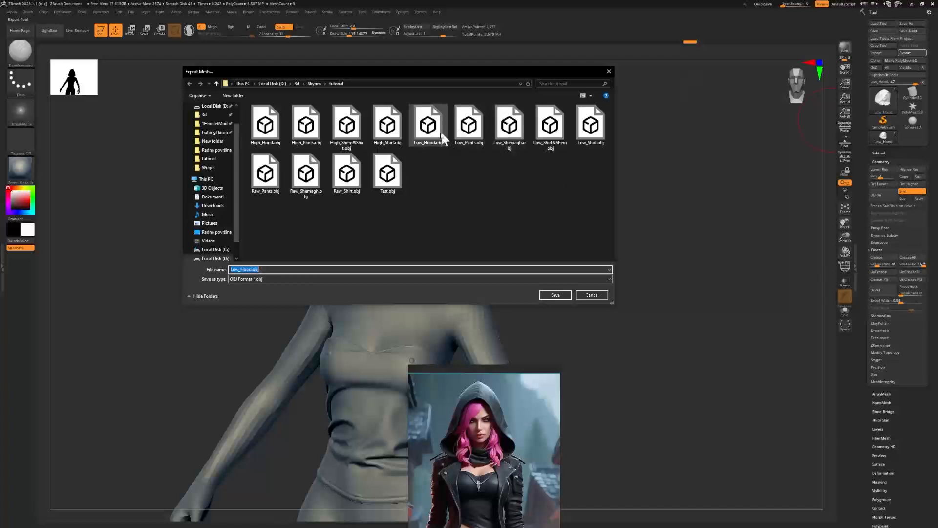
double_click(429, 126)
left_click(486, 261)
Zoom the reference image out to the full character and place it beside the model
left_click_drag(532, 239, 636, 201)
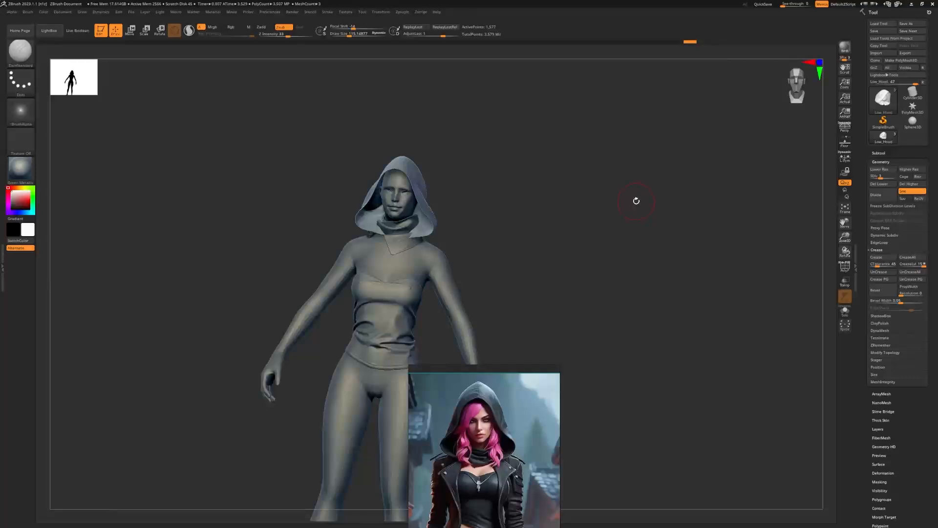
scroll(533, 433, "down", 4)
right_click_drag(533, 433, 667, 355)
left_click_drag(519, 288, 614, 347)
right_click_drag(653, 404, 663, 362)
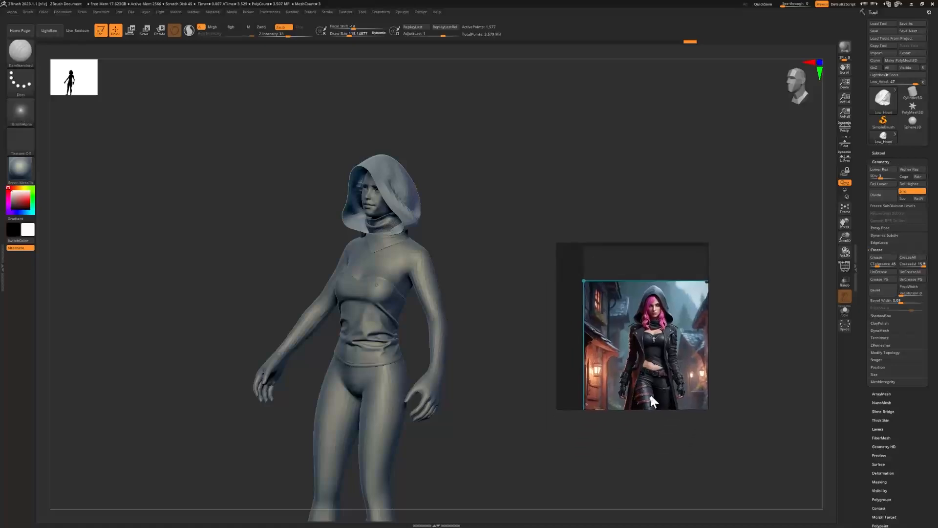
Examine the coat, belts and trousers in the reference image and compare them with the model from the front
middle_click_drag(650, 393, 662, 335)
scroll(673, 337, "up", 3)
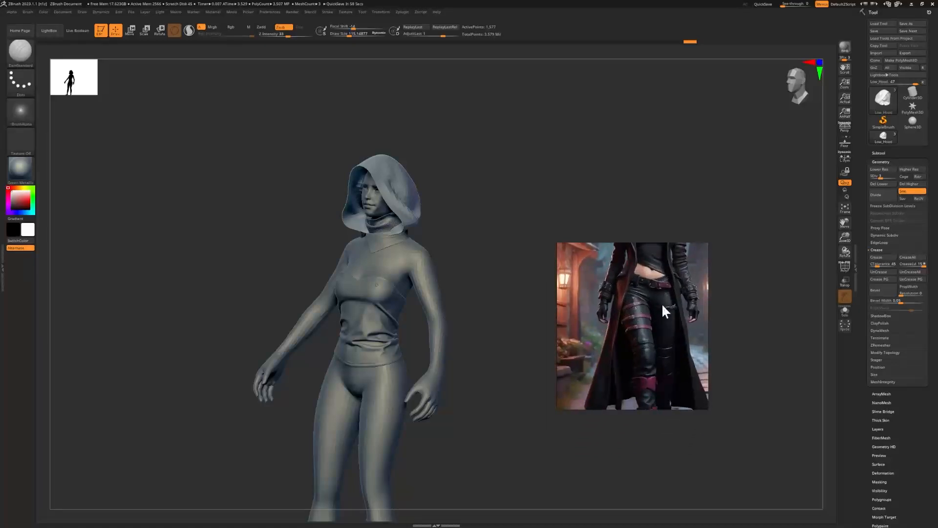
scroll(663, 297, "down", 2)
middle_click_drag(664, 292, 657, 353)
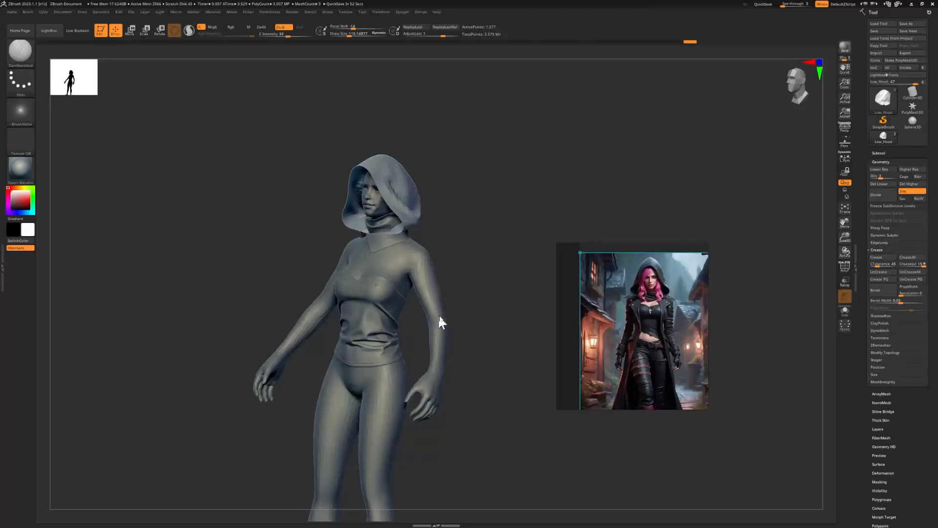
left_click_drag(464, 307, 493, 299)
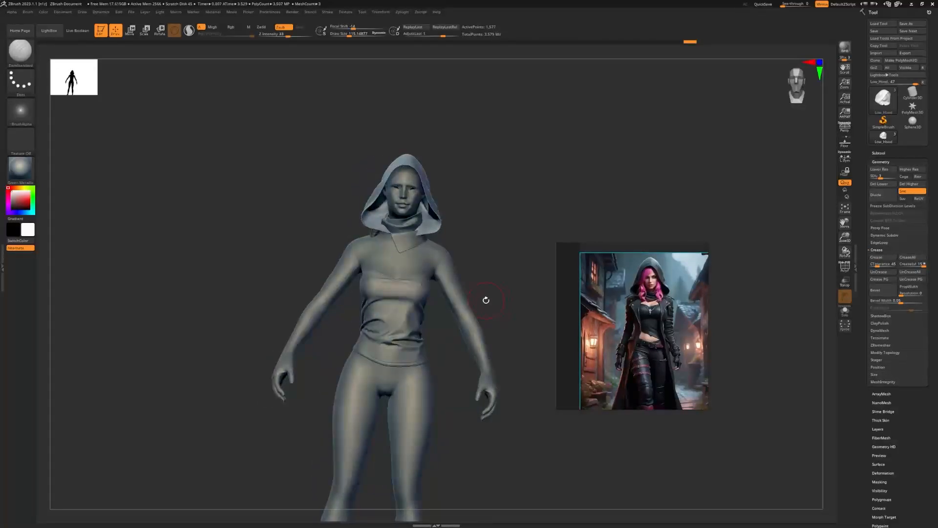